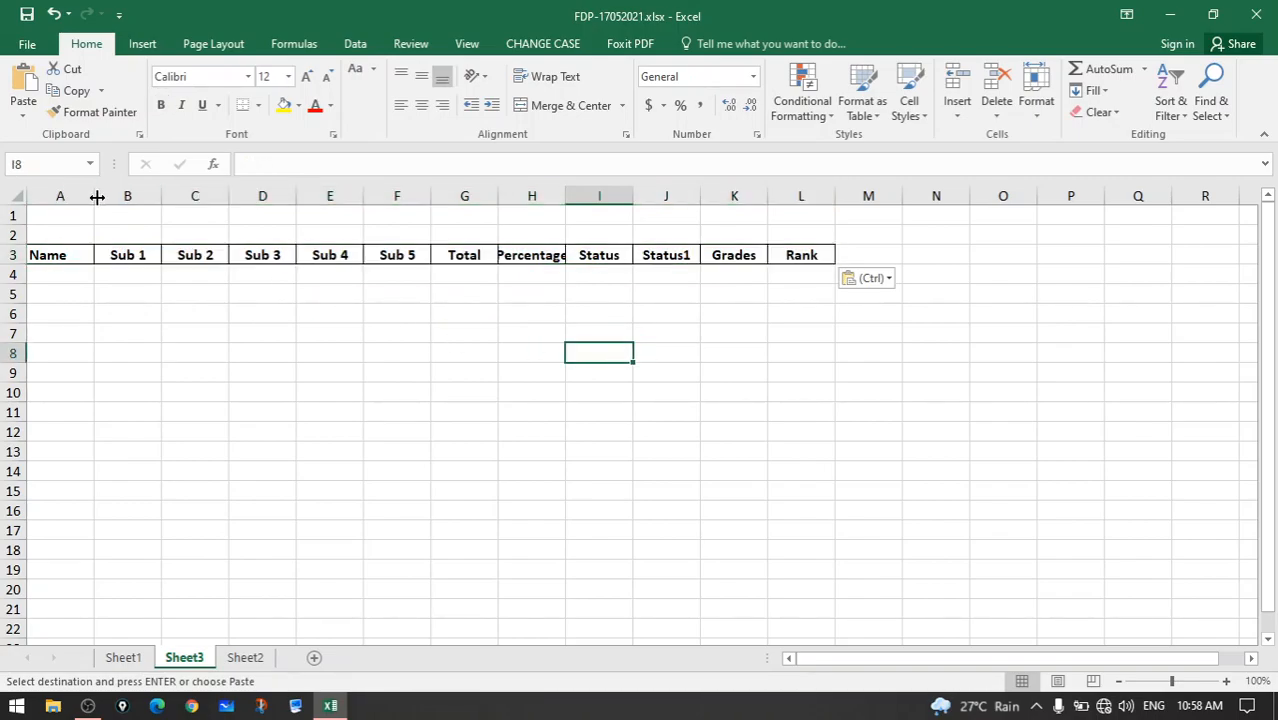
Widen the Percentage column slightly so that its header fits in the cell
{"action": "left_click", "coordinate": [128, 252]}
{"action": "left_click", "coordinate": [192, 251]}
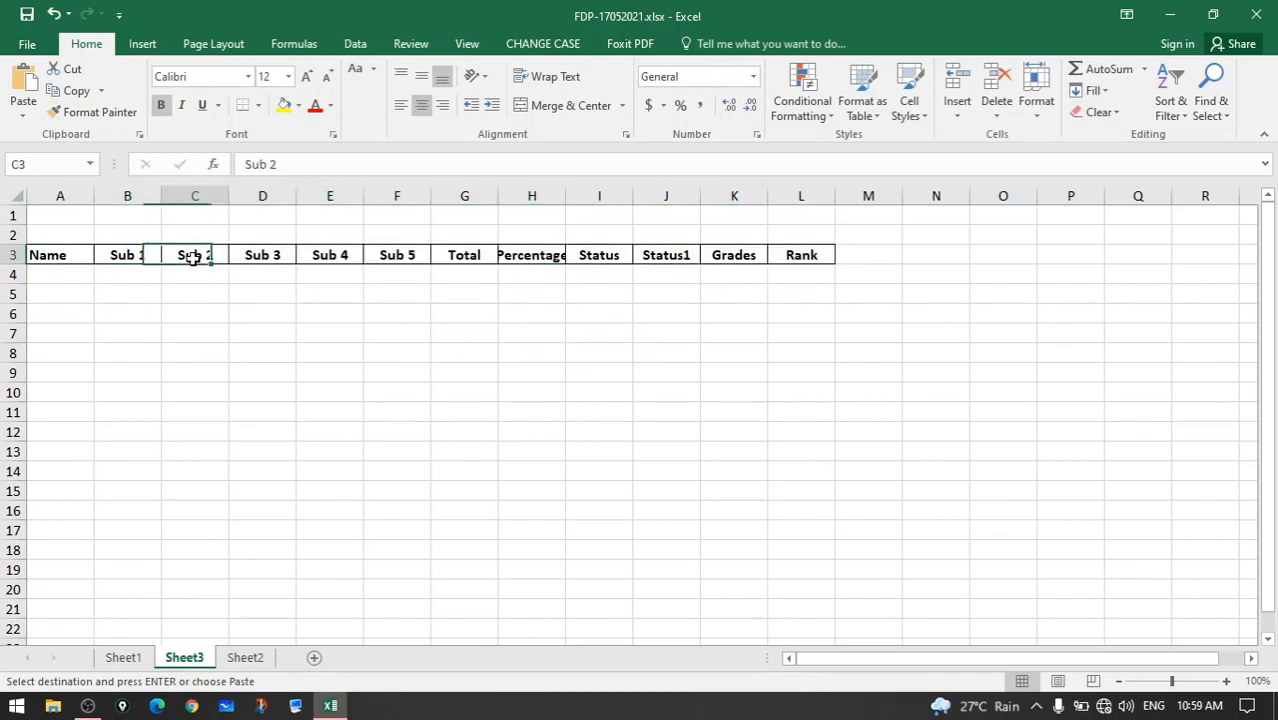
{"action": "left_click", "coordinate": [420, 250]}
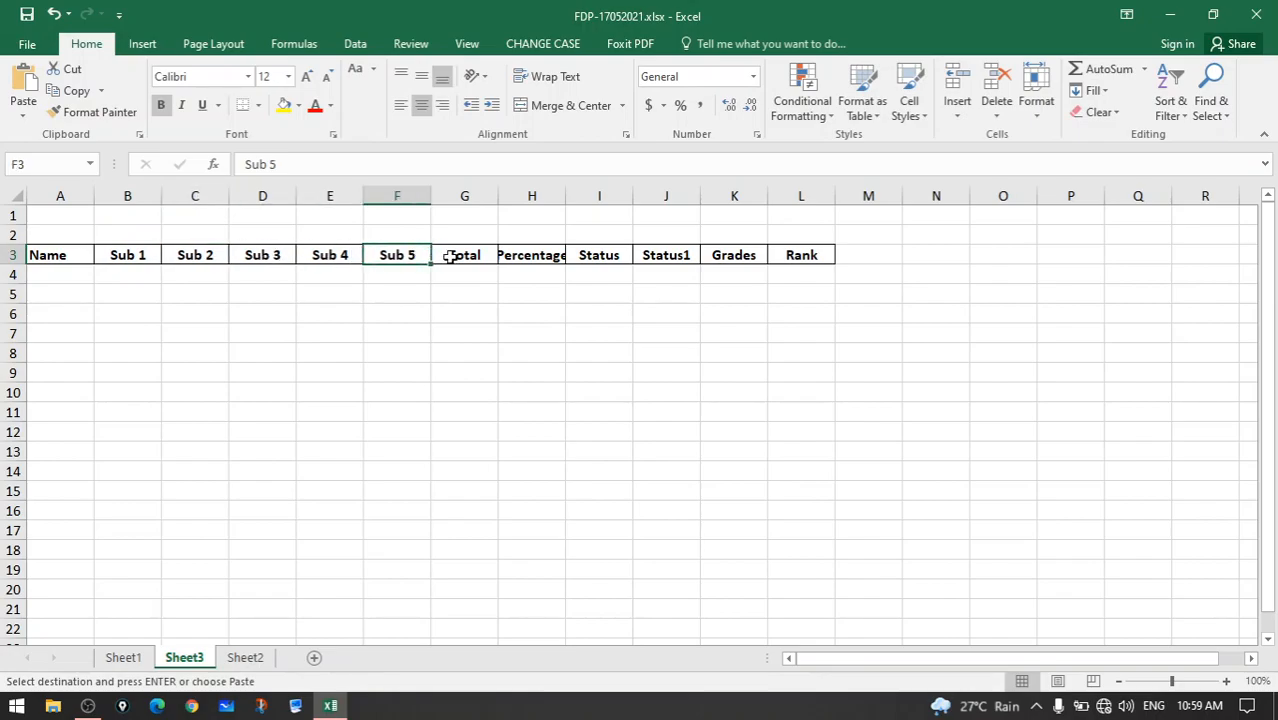
{"action": "left_click_drag", "start_coordinate": [565, 192], "coordinate": [577, 194]}
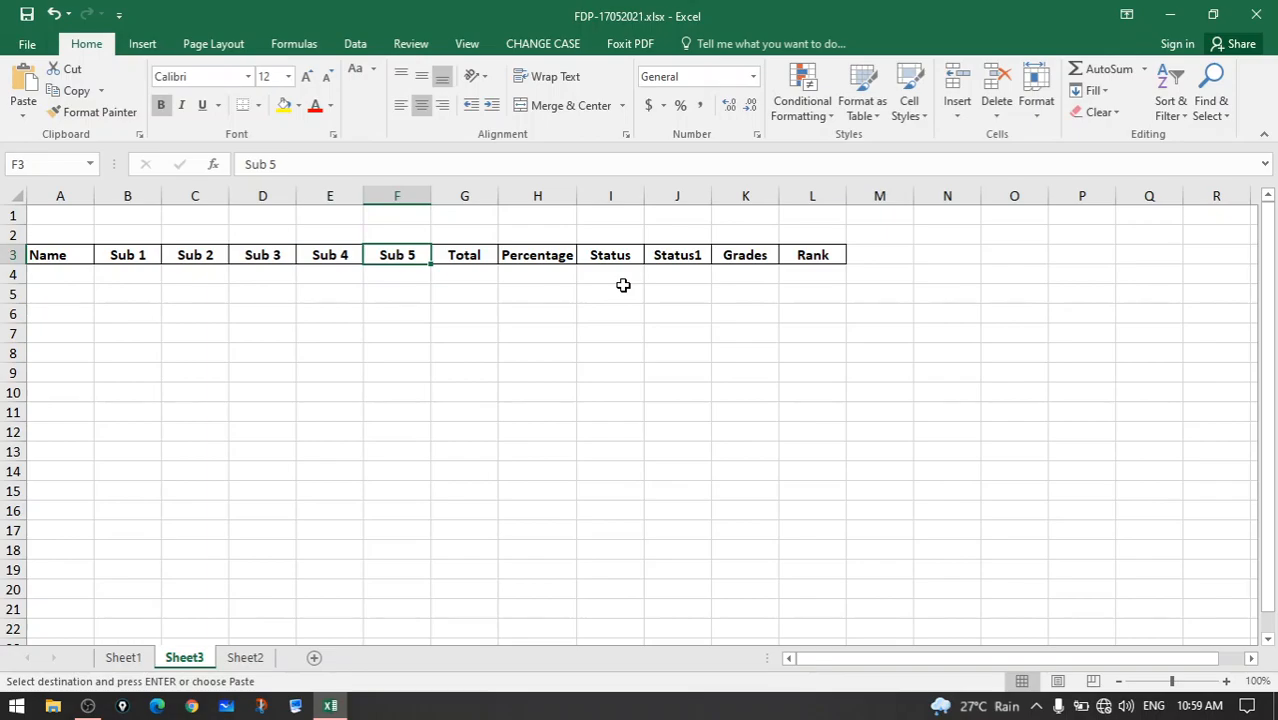
Enter A, B, C and D as names in cells A4 to A7
{"action": "left_click", "coordinate": [68, 272]}
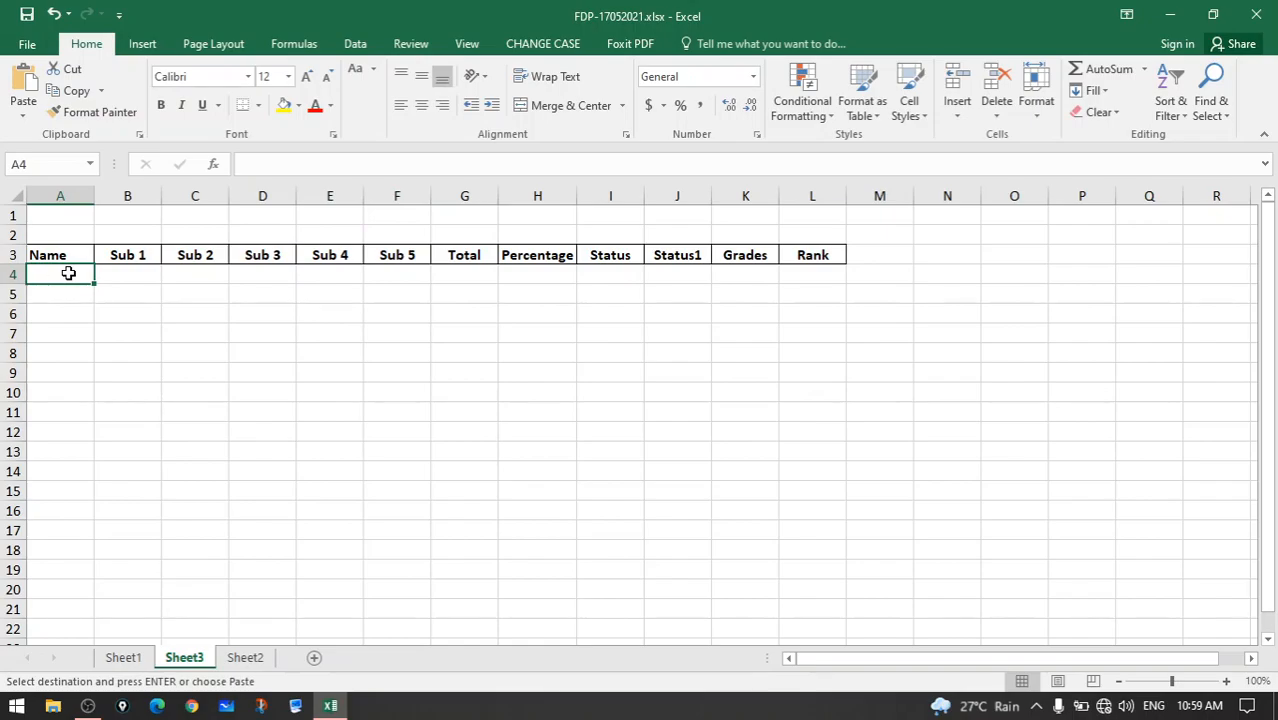
{"action": "type", "text": "A"}
{"action": "key", "text": "Return"}
{"action": "type", "text": "B"}
{"action": "key", "text": "Return"}
{"action": "type", "text": "C"}
{"action": "key", "text": "Return"}
{"action": "type", "text": "D"}
{"action": "key", "text": "Return"}
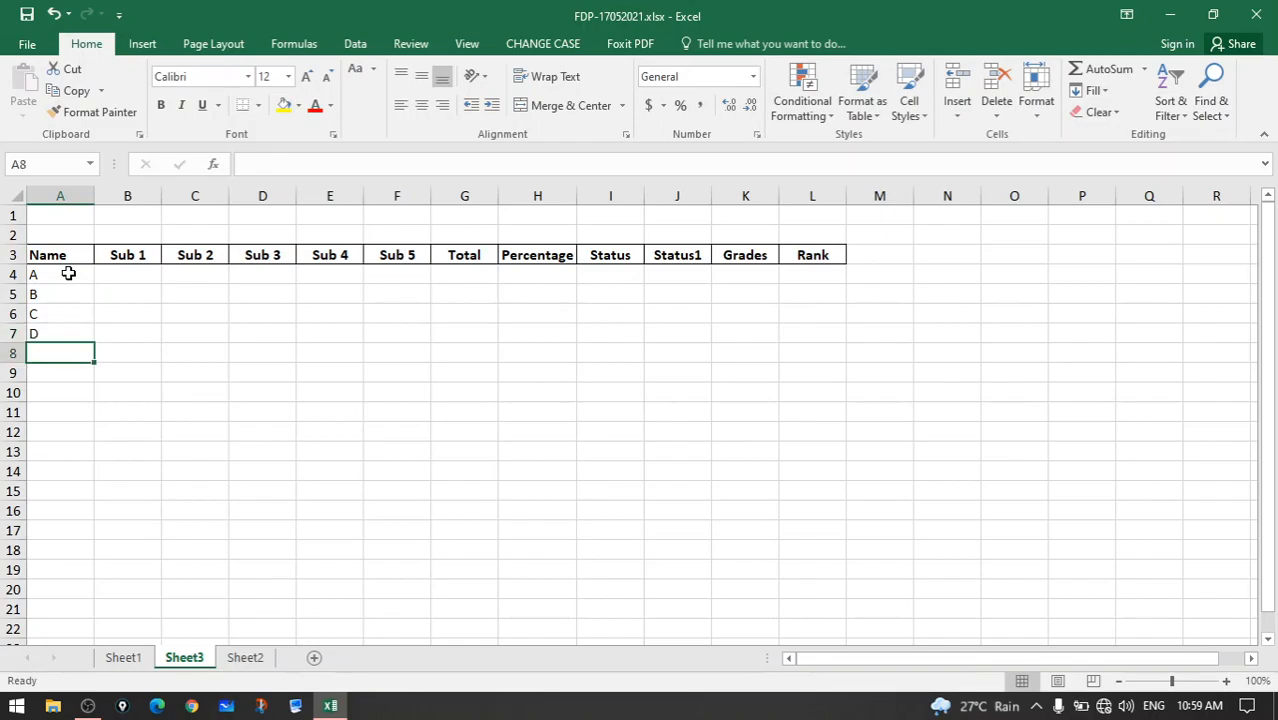
Extend the A to D entries down the Name column to row 14 with AutoFill
{"action": "left_click", "coordinate": [78, 278]}
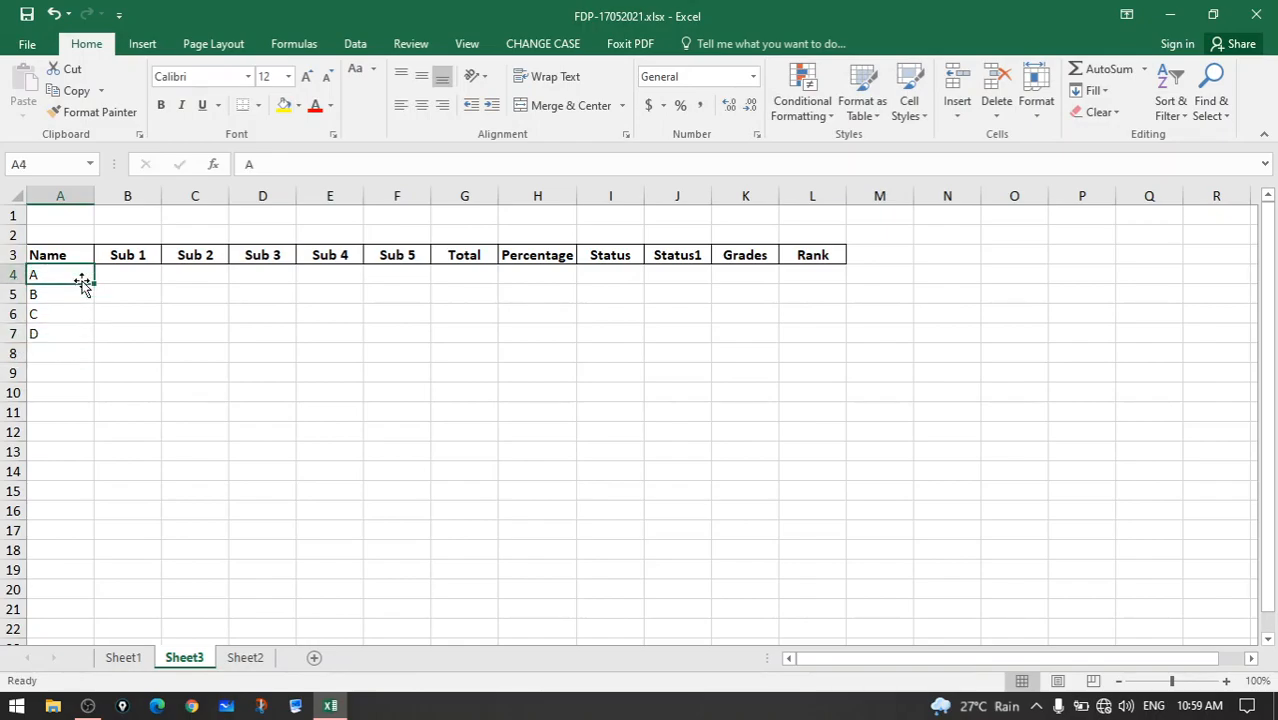
{"action": "left_click", "coordinate": [51, 332], "text": "shift"}
{"action": "left_click_drag", "start_coordinate": [95, 358], "coordinate": [100, 487]}
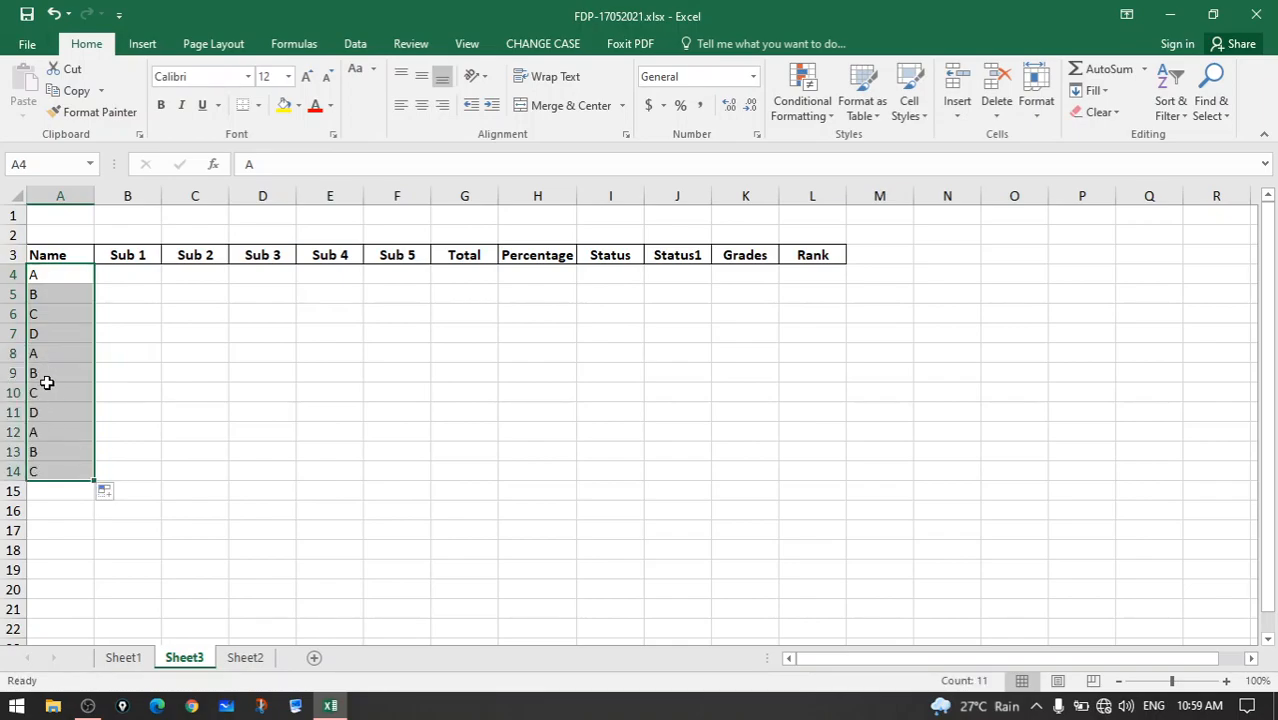
{"action": "left_click", "coordinate": [208, 453]}
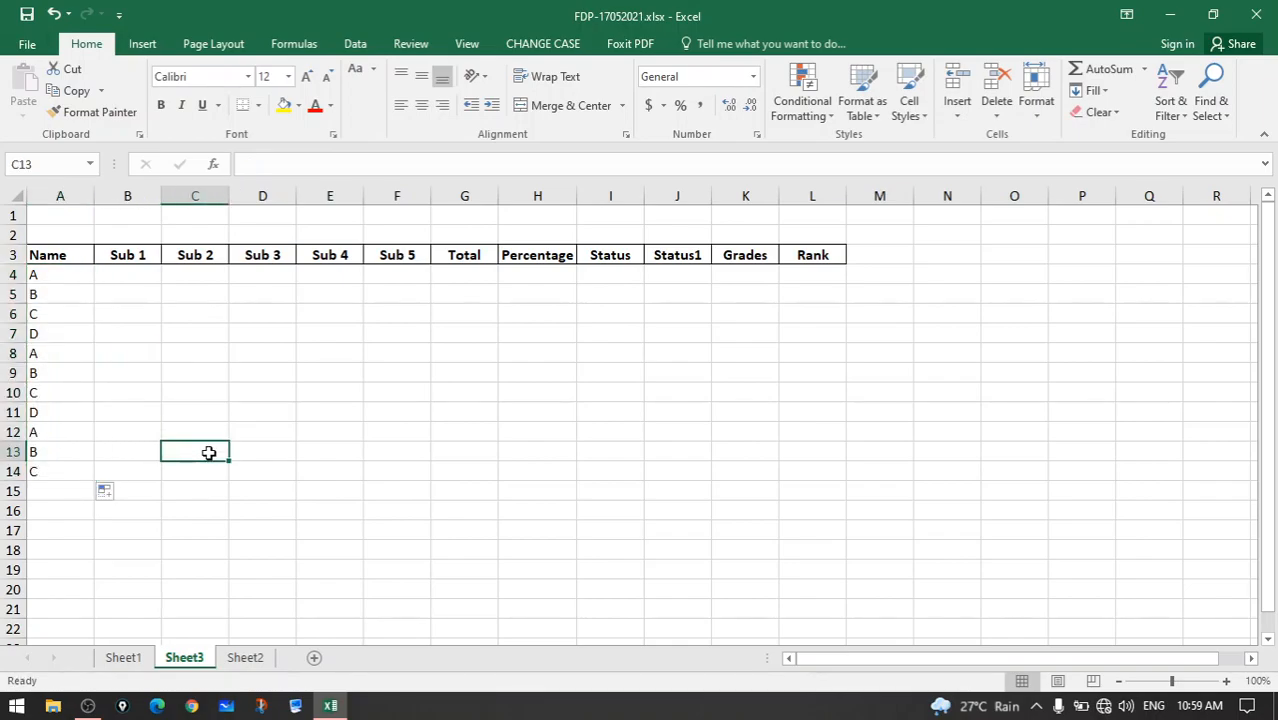
{"action": "left_click", "coordinate": [177, 397]}
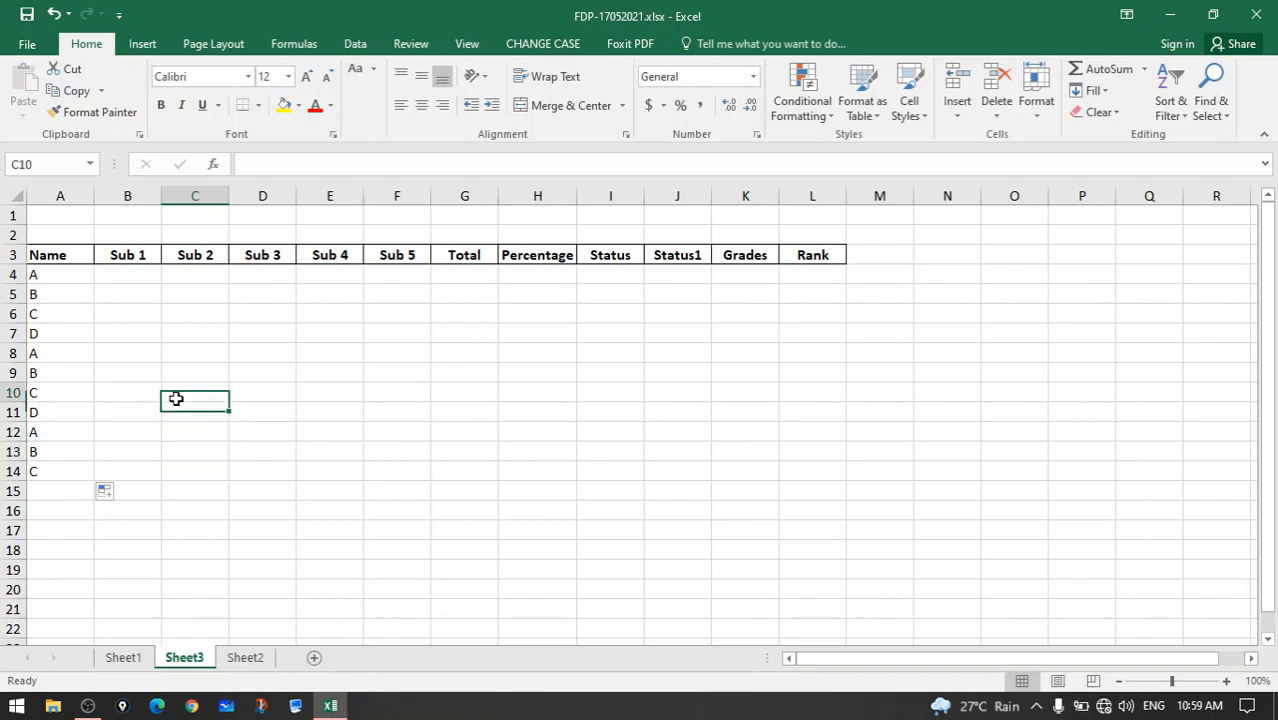
Clear all name entries from A4:A14
{"action": "left_click", "coordinate": [46, 278]}
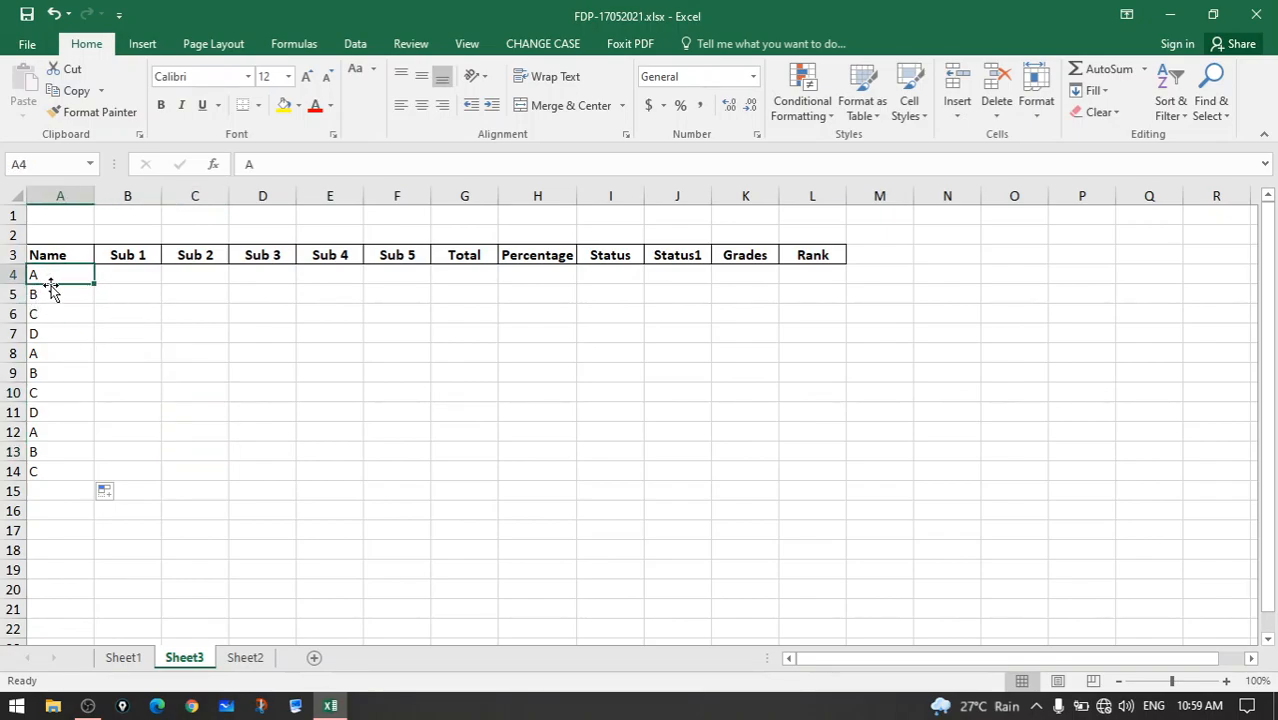
{"action": "left_click", "coordinate": [68, 469], "text": "shift"}
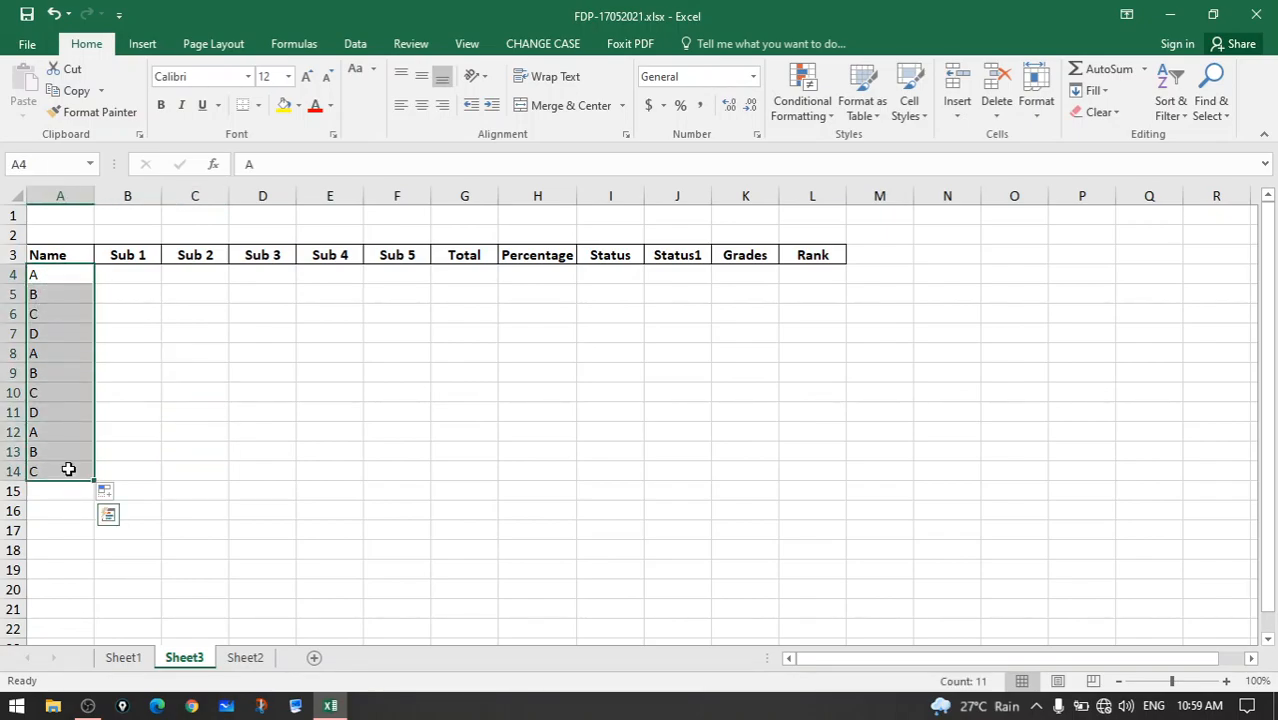
{"action": "key", "text": "Delete"}
{"action": "left_click", "coordinate": [145, 368]}
{"action": "left_click", "coordinate": [66, 275]}
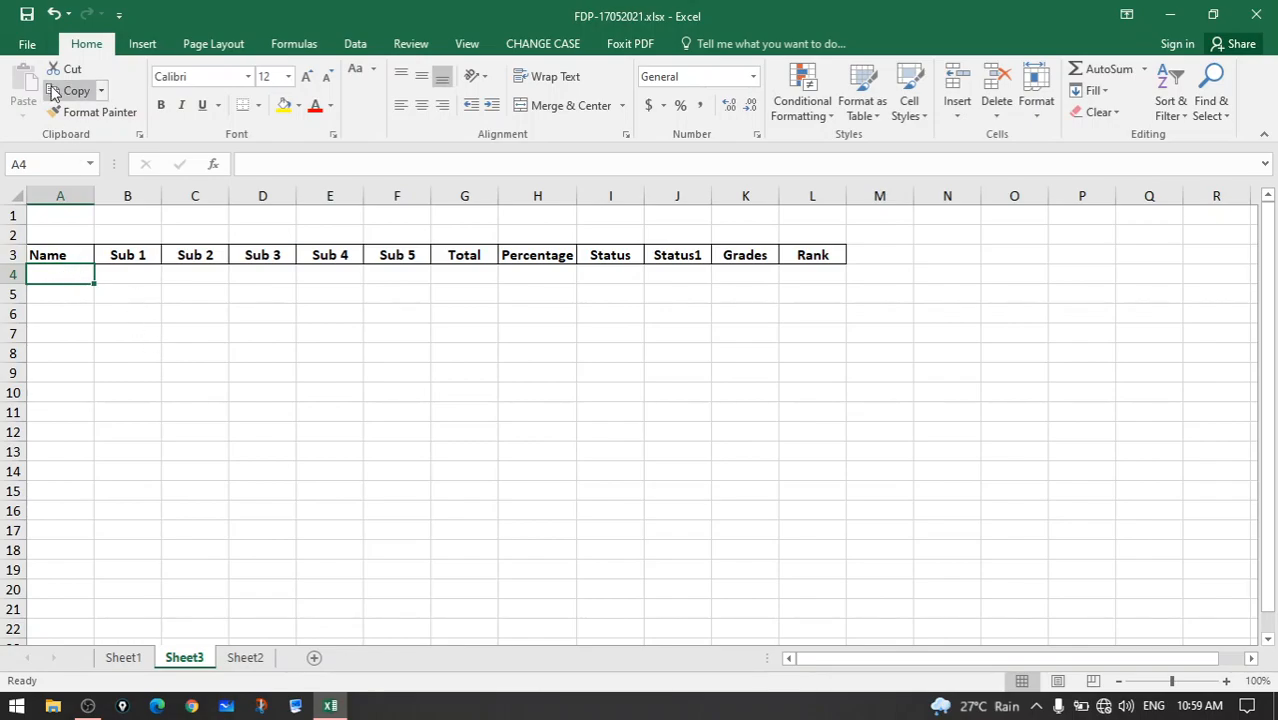
Look at the Custom Lists editor in the advanced Excel options, starting a new list entry, and cancel without changes
{"action": "left_click", "coordinate": [30, 44]}
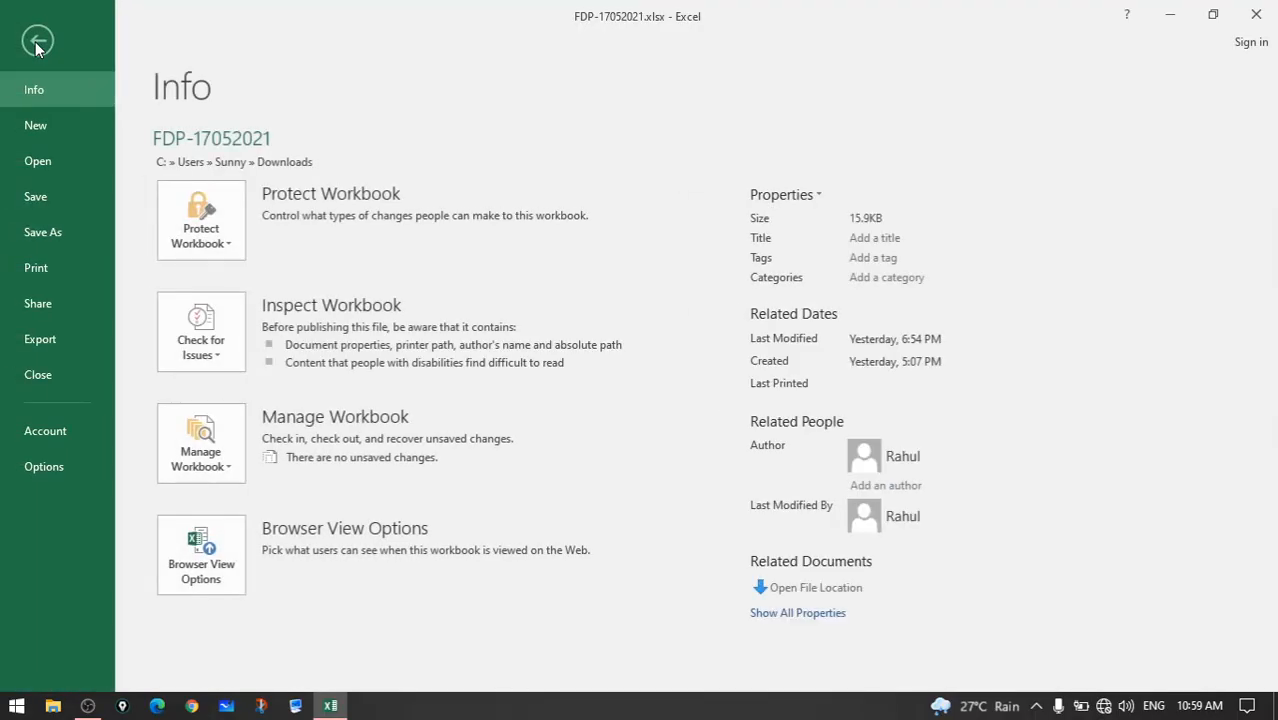
{"action": "left_click", "coordinate": [56, 466]}
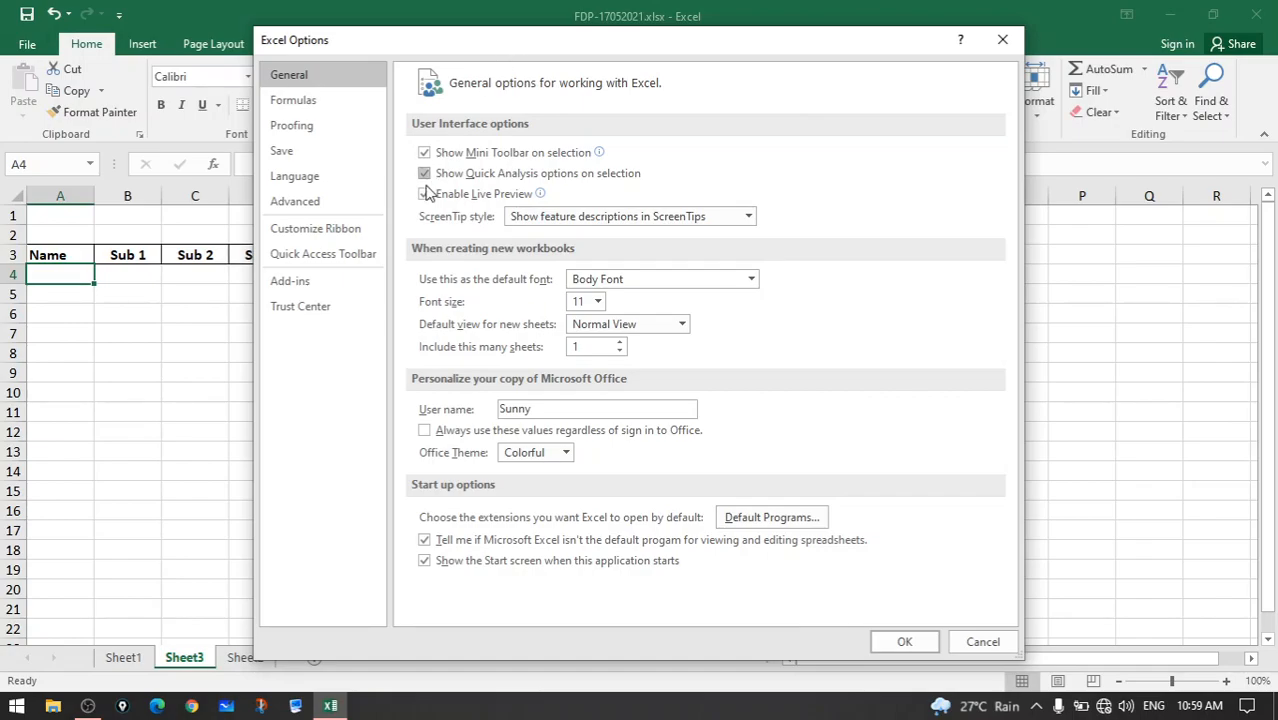
{"action": "left_click", "coordinate": [303, 203]}
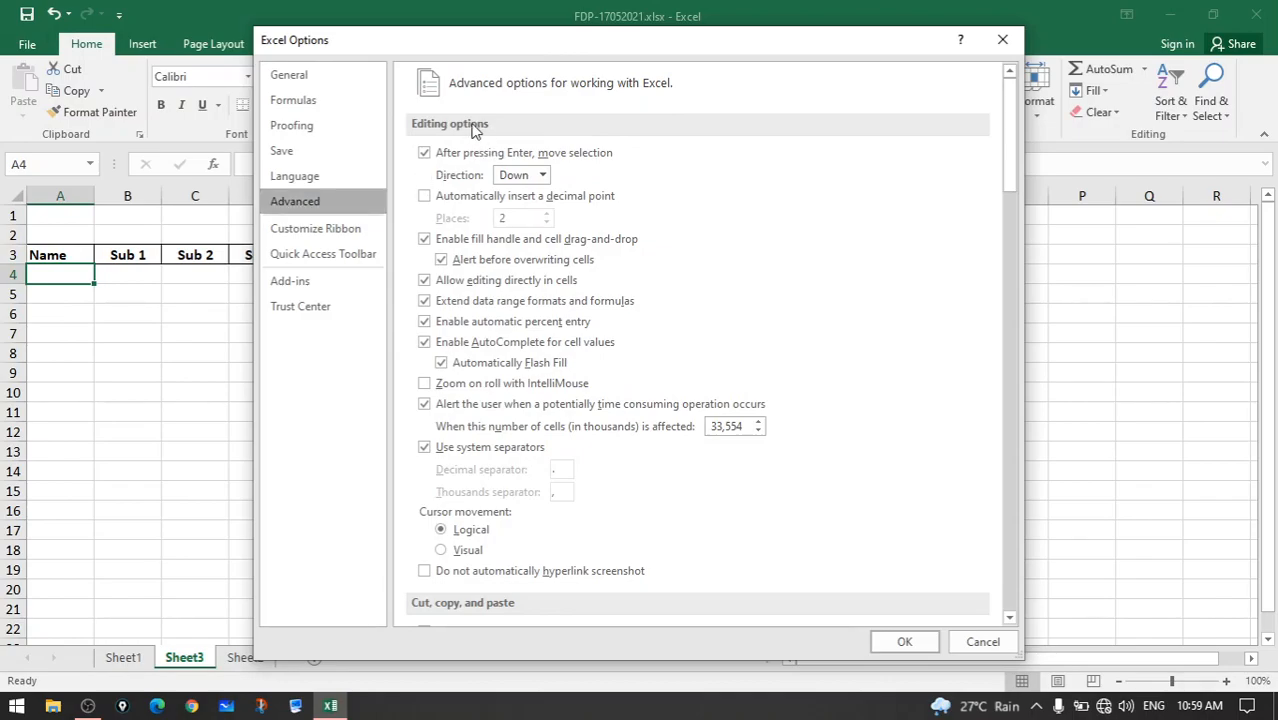
{"action": "scroll", "coordinate": [502, 310], "scroll_direction": "down", "scroll_amount": 5}
{"action": "scroll", "coordinate": [502, 310], "scroll_direction": "down", "scroll_amount": 7}
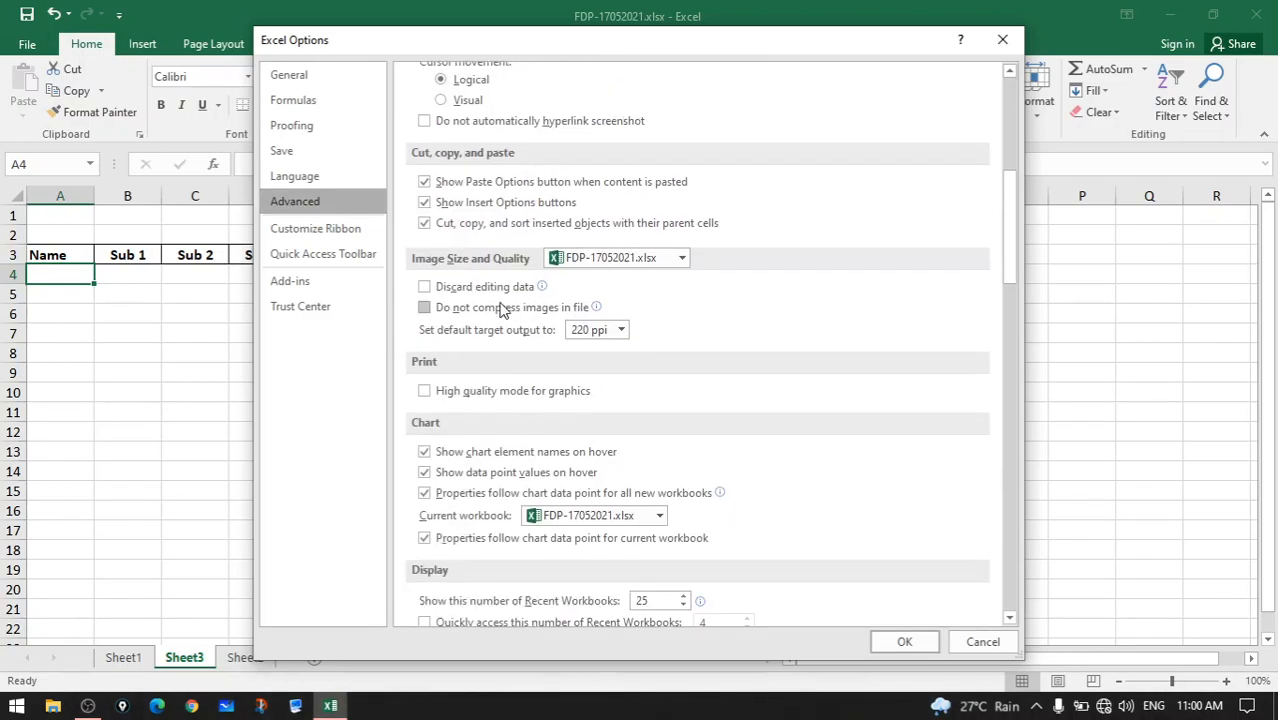
{"action": "scroll", "coordinate": [557, 384], "scroll_direction": "down", "scroll_amount": 10}
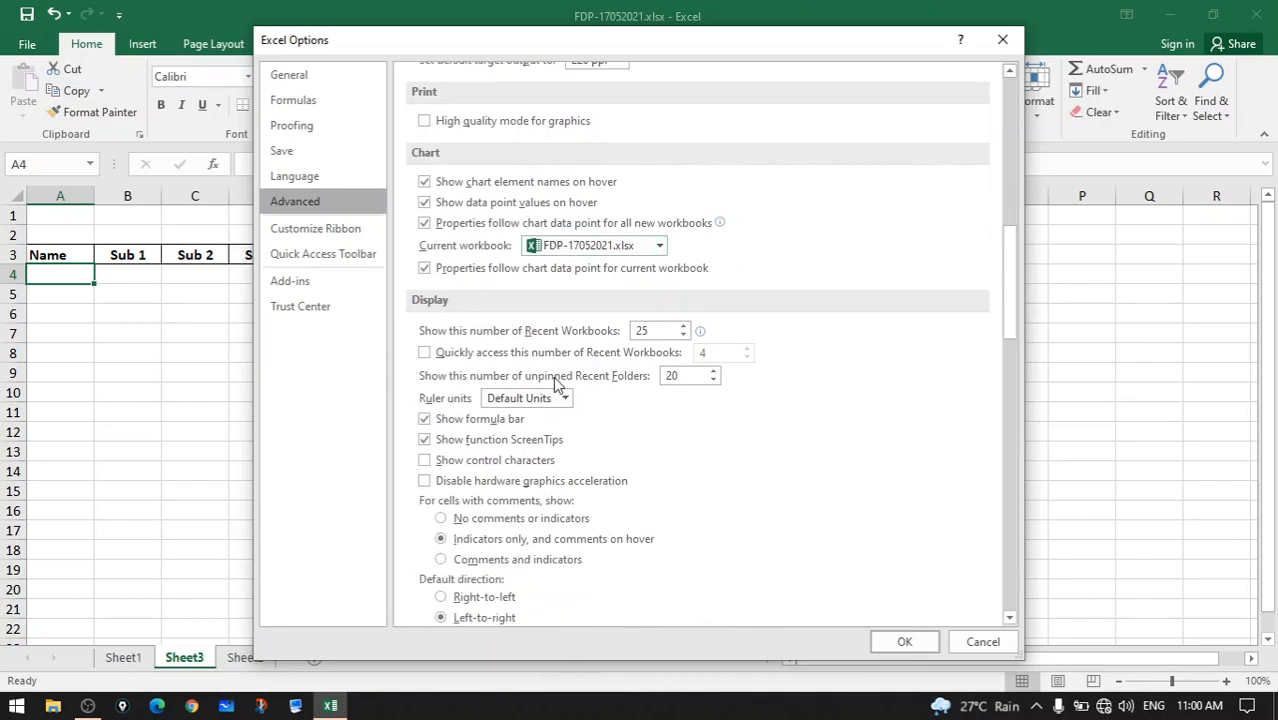
{"action": "scroll", "coordinate": [562, 382], "scroll_direction": "down", "scroll_amount": 6}
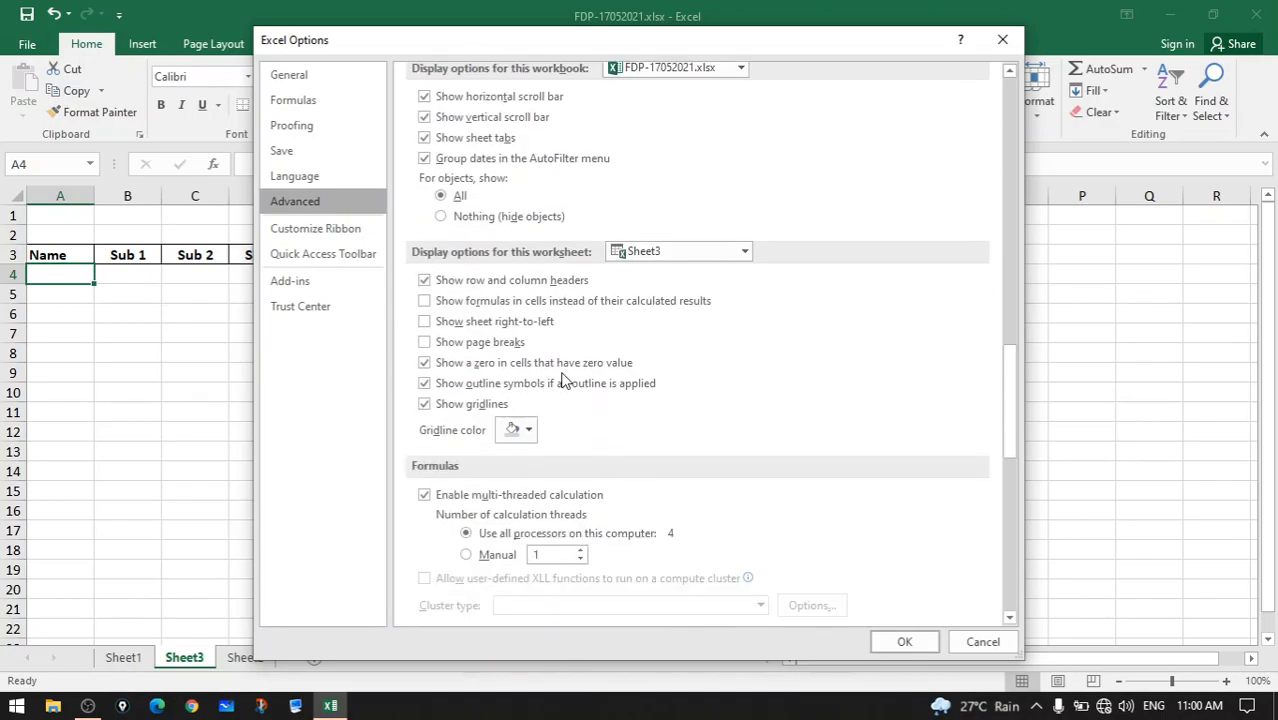
{"action": "scroll", "coordinate": [581, 378], "scroll_direction": "down", "scroll_amount": 3}
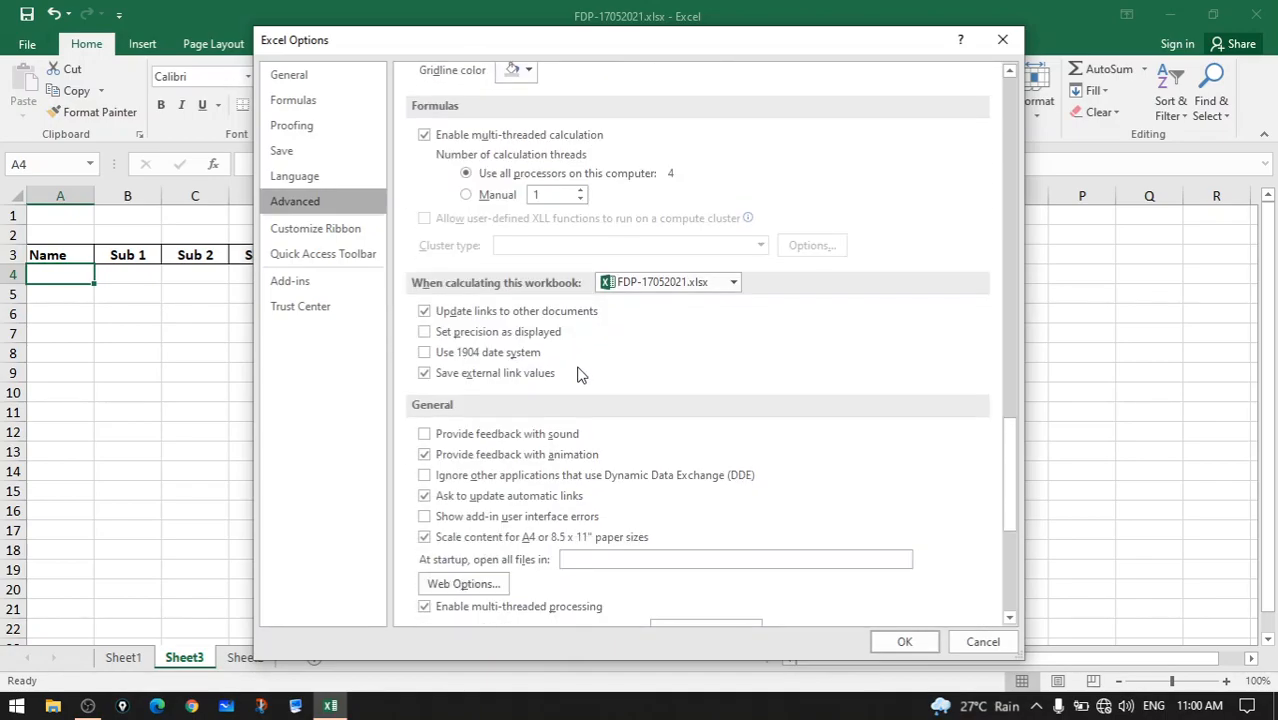
{"action": "scroll", "coordinate": [490, 432], "scroll_direction": "down", "scroll_amount": 2}
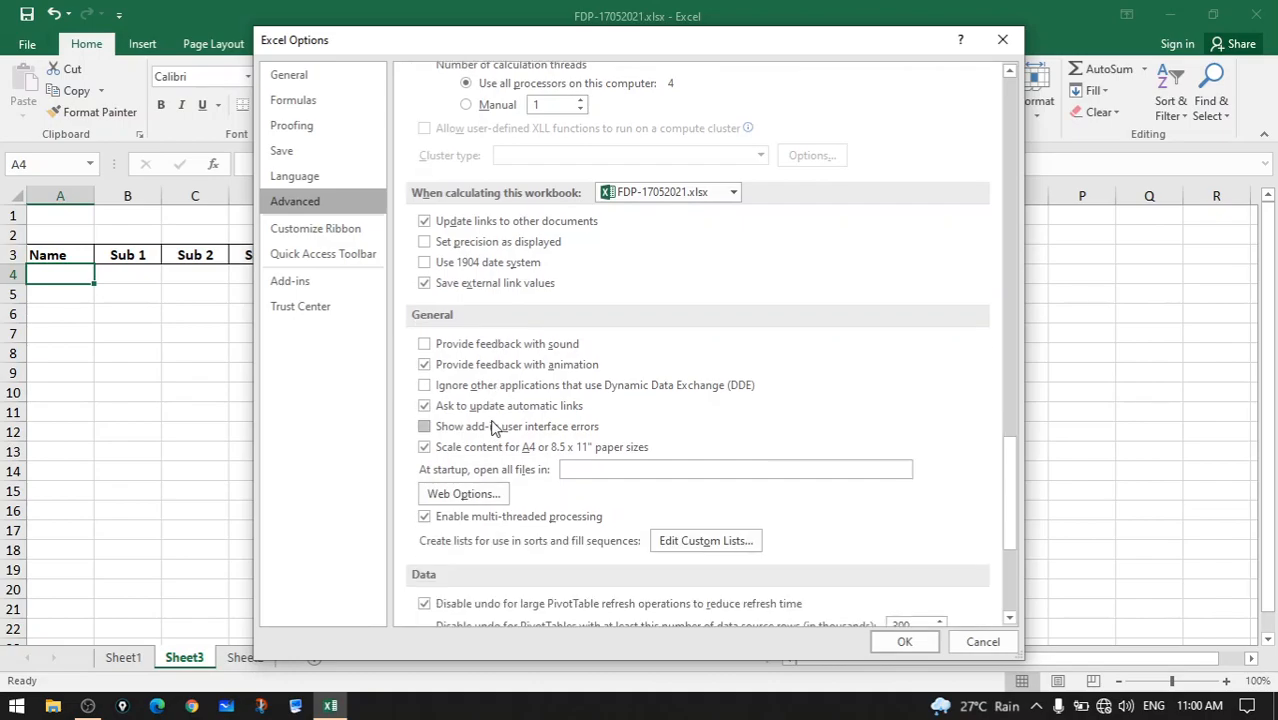
{"action": "left_click", "coordinate": [724, 545]}
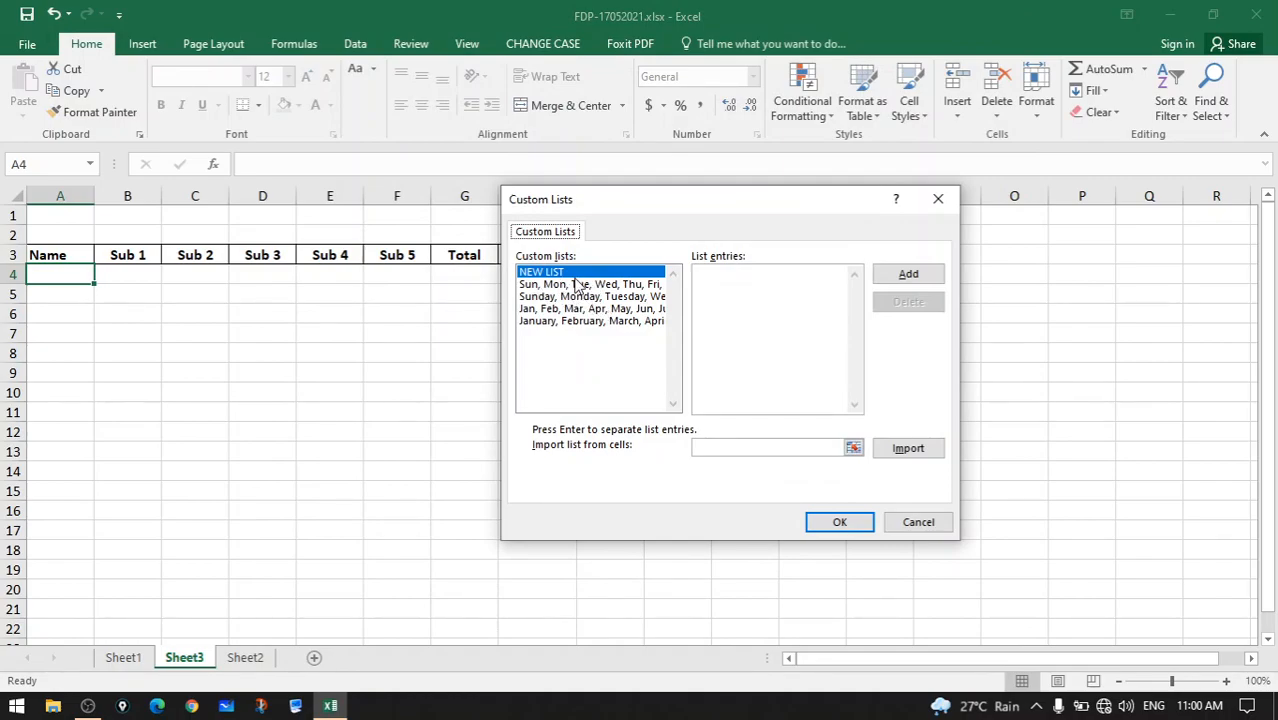
{"action": "left_click", "coordinate": [749, 276]}
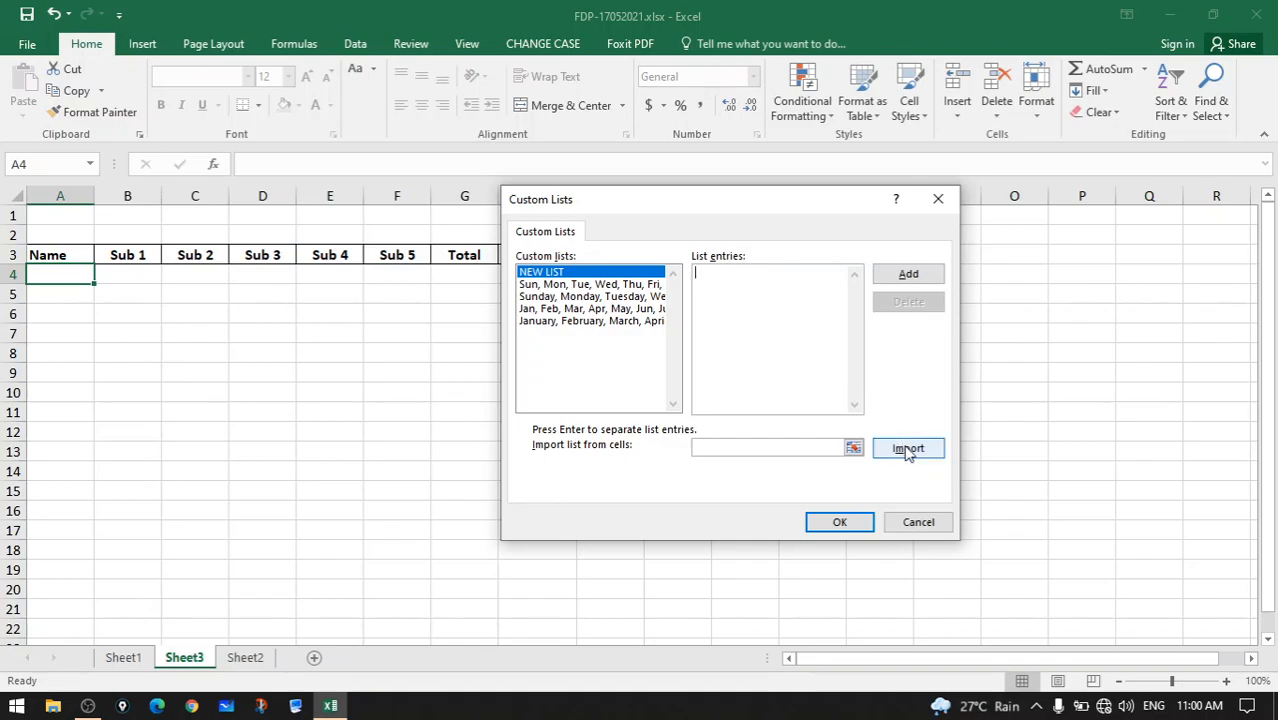
{"action": "left_click", "coordinate": [917, 523]}
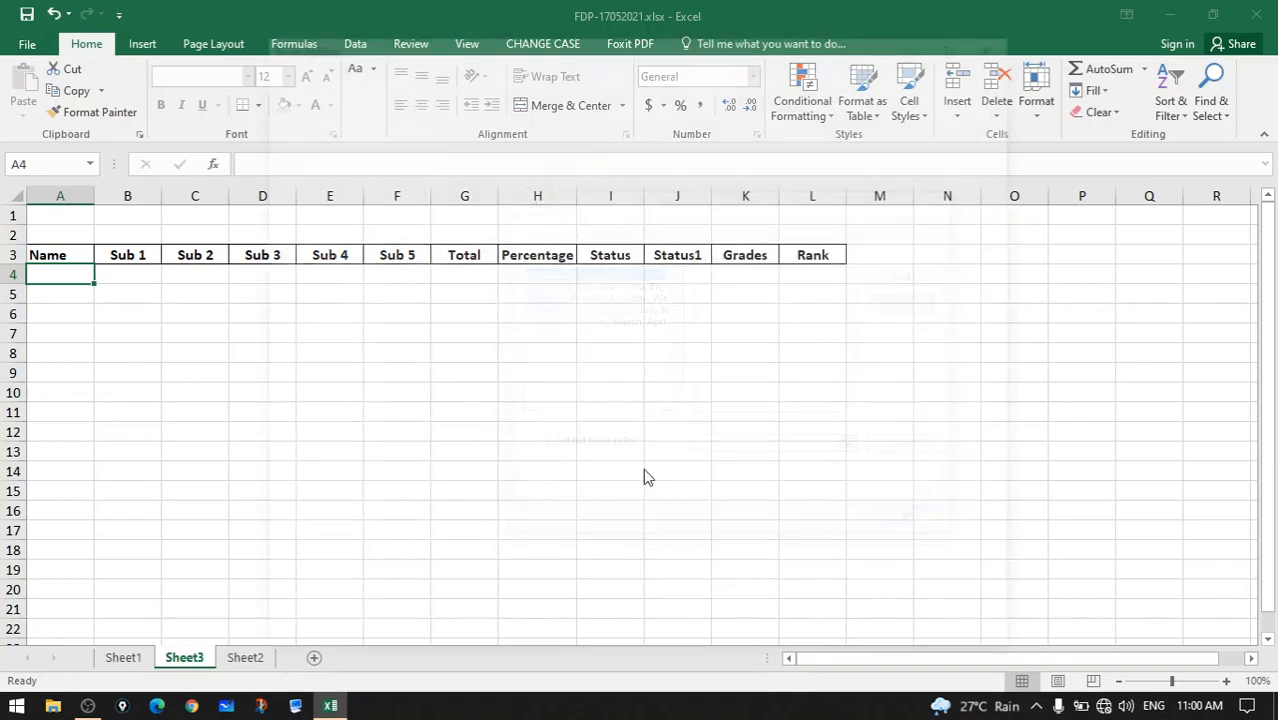
{"action": "left_click", "coordinate": [983, 642]}
Enter the letters A to Z down the Name column in A4:A29 and check the list to its end
{"action": "left_click", "coordinate": [132, 331]}
{"action": "left_click", "coordinate": [58, 275]}
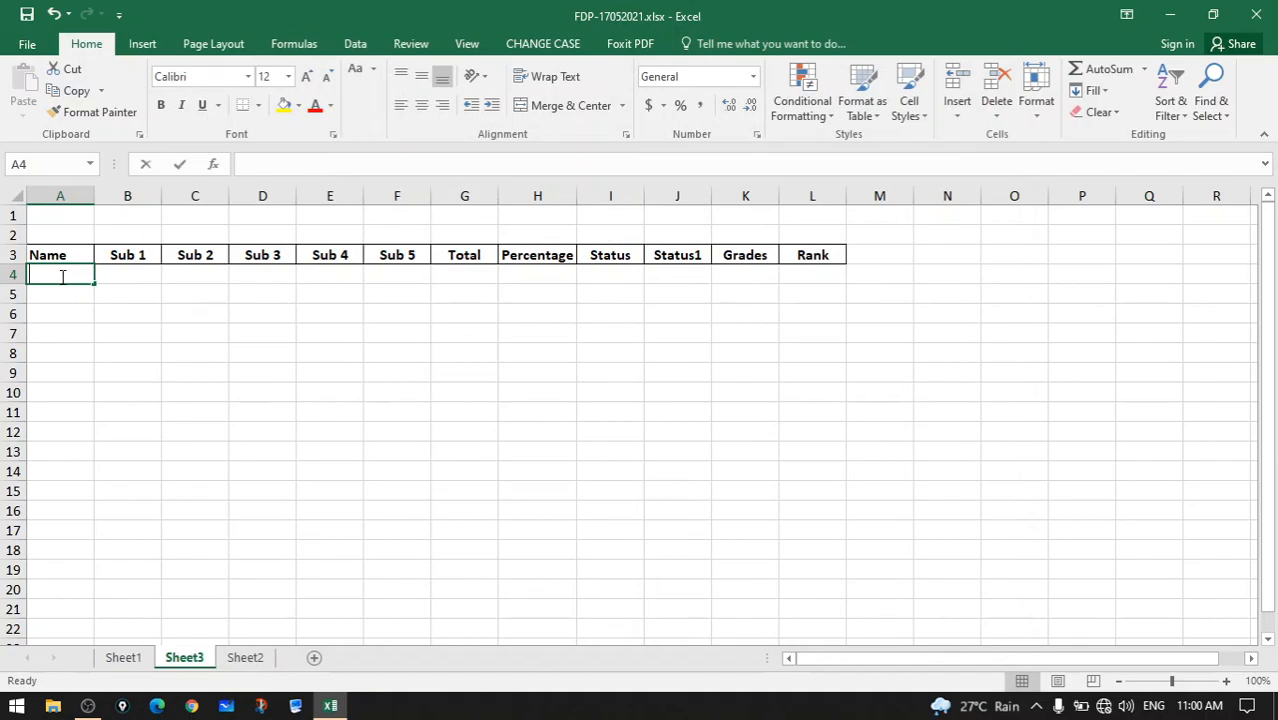
{"action": "type", "text": "A"}
{"action": "key", "text": "Return"}
{"action": "type", "text": "B"}
{"action": "key", "text": "Return"}
{"action": "type", "text": "C"}
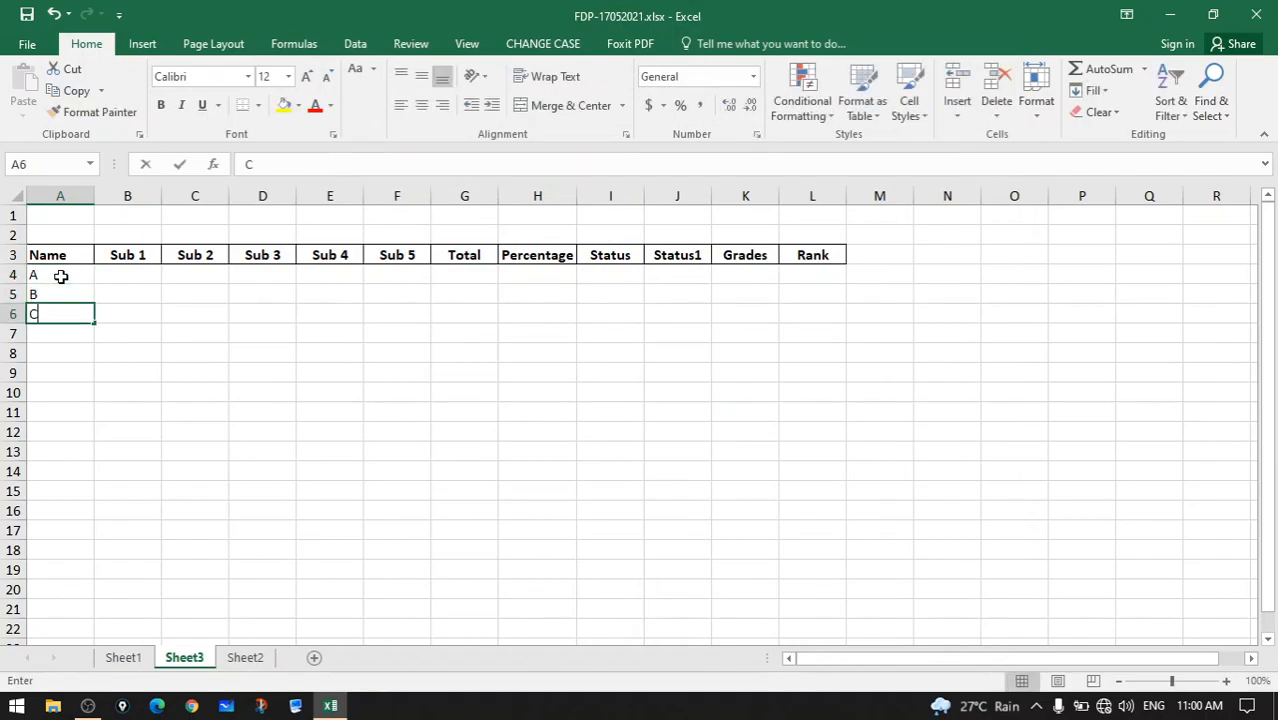
{"action": "key", "text": "Return"}
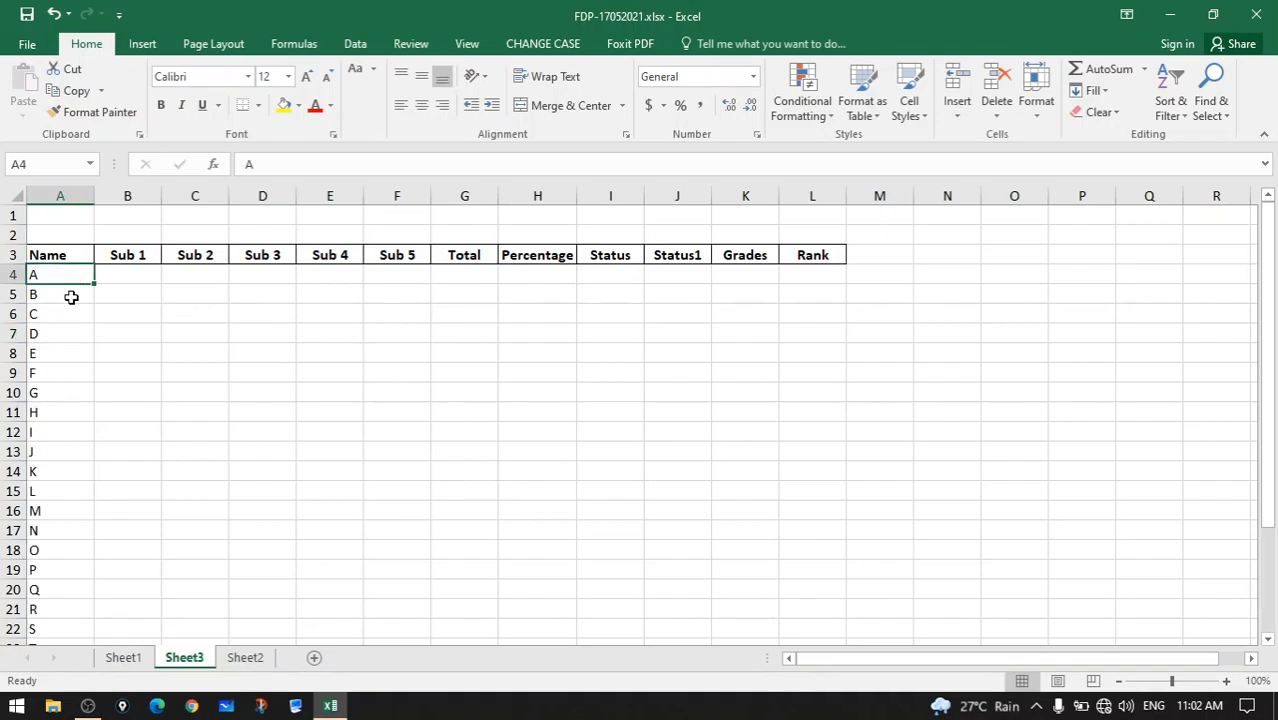
{"action": "scroll", "coordinate": [71, 332], "scroll_direction": "down", "scroll_amount": 1}
{"action": "scroll", "coordinate": [71, 332], "scroll_direction": "down", "scroll_amount": 6}
{"action": "left_click", "coordinate": [55, 410]}
{"action": "scroll", "coordinate": [62, 412], "scroll_direction": "up", "scroll_amount": 3}
{"action": "scroll", "coordinate": [66, 390], "scroll_direction": "up", "scroll_amount": 3}
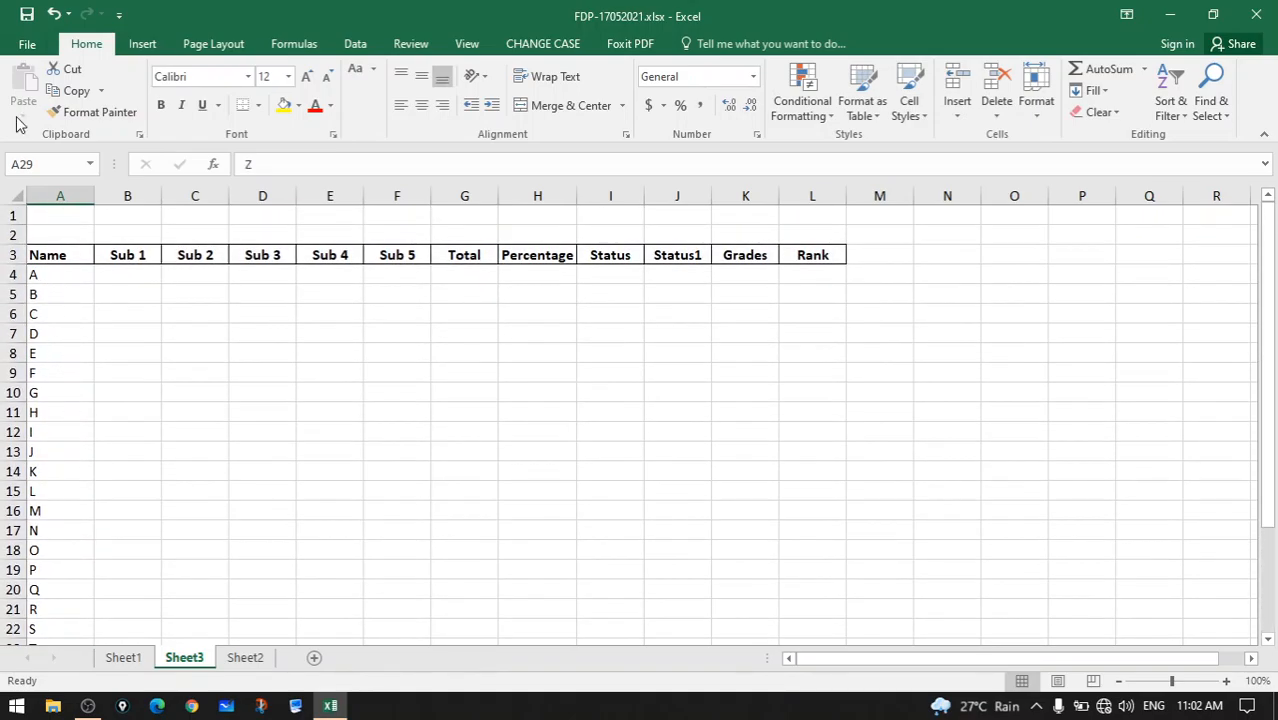
Open the Custom Lists editor from the advanced Excel options and move it clear of the Name column
{"action": "left_click", "coordinate": [26, 45]}
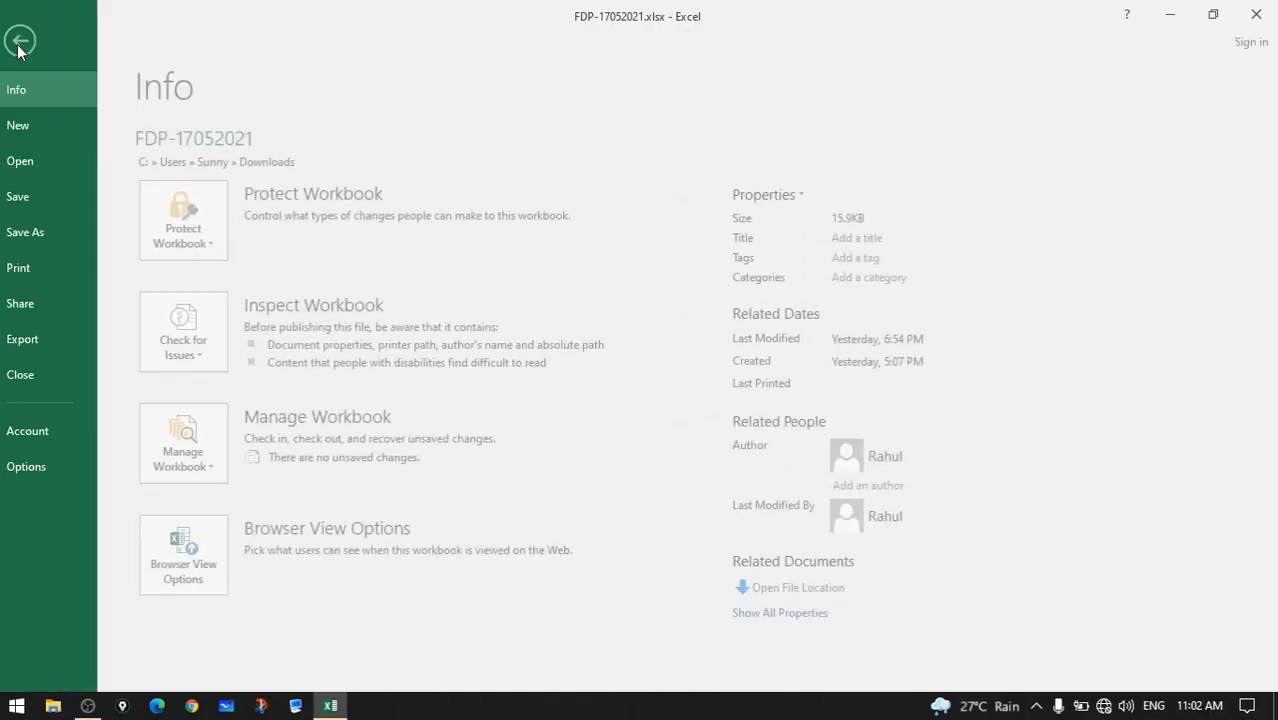
{"action": "left_click", "coordinate": [64, 467]}
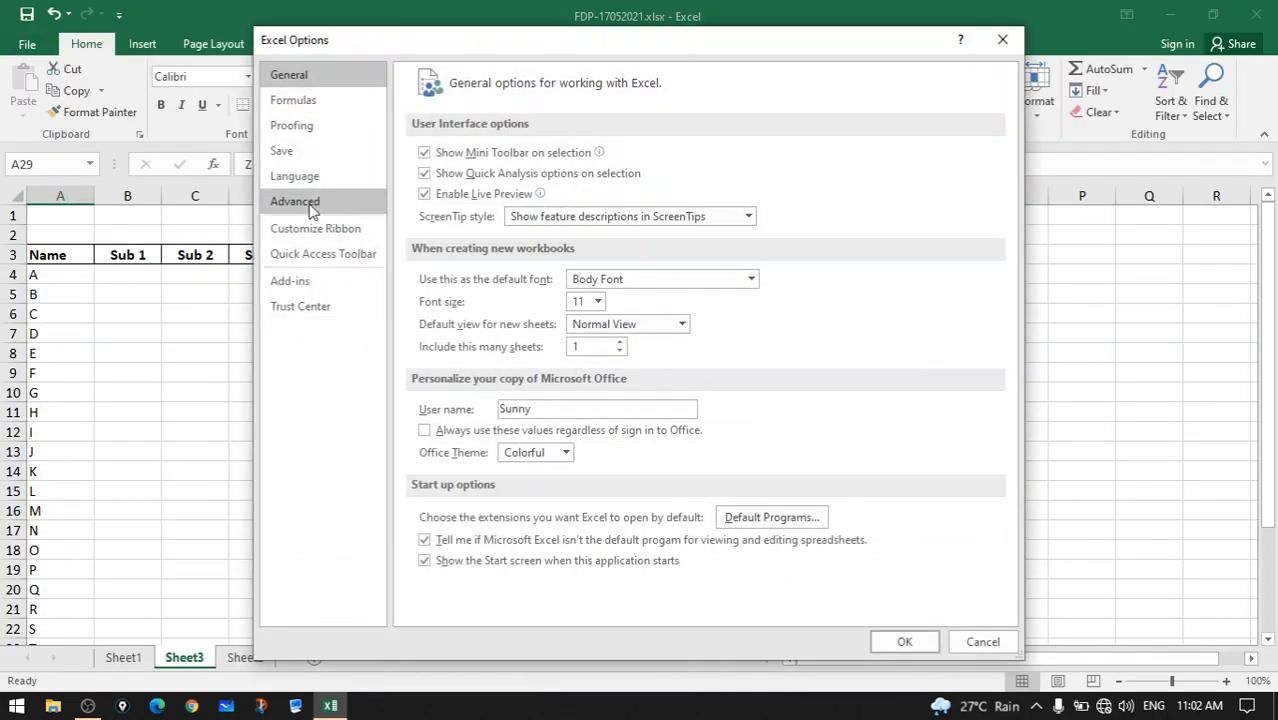
{"action": "left_click", "coordinate": [313, 205]}
{"action": "left_click_drag", "start_coordinate": [1012, 168], "coordinate": [1001, 530]}
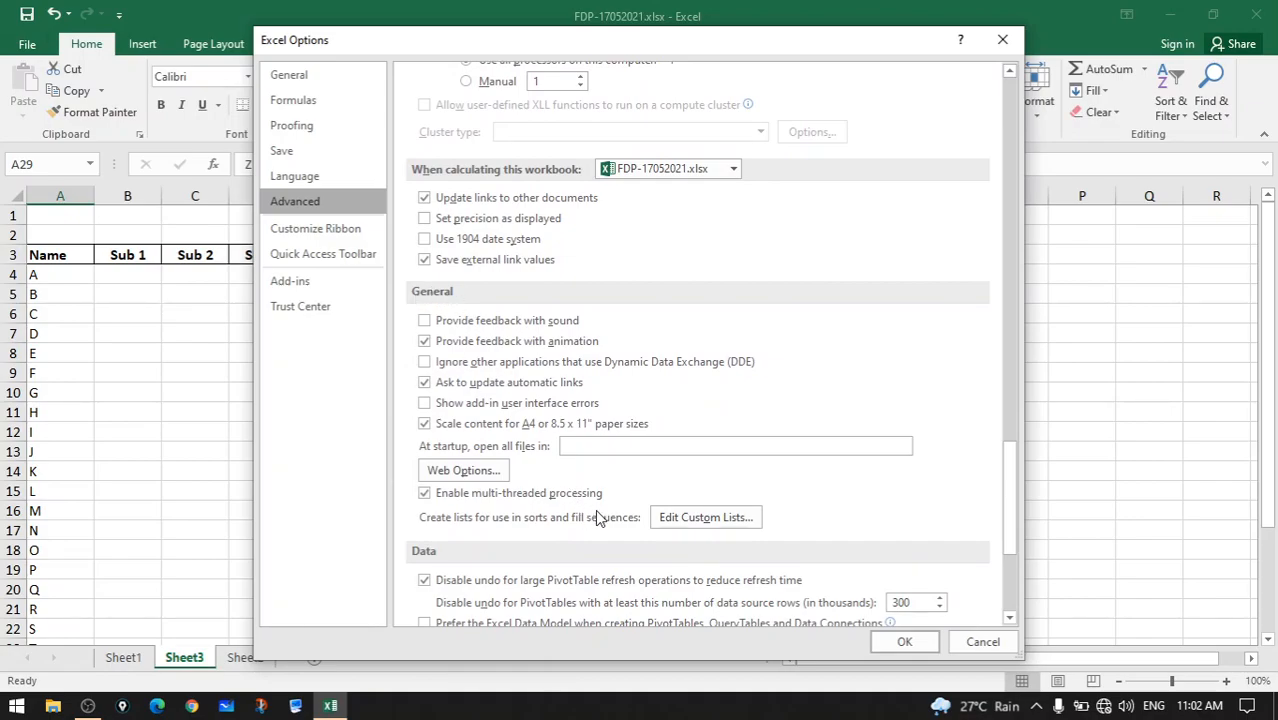
{"action": "left_click", "coordinate": [712, 522]}
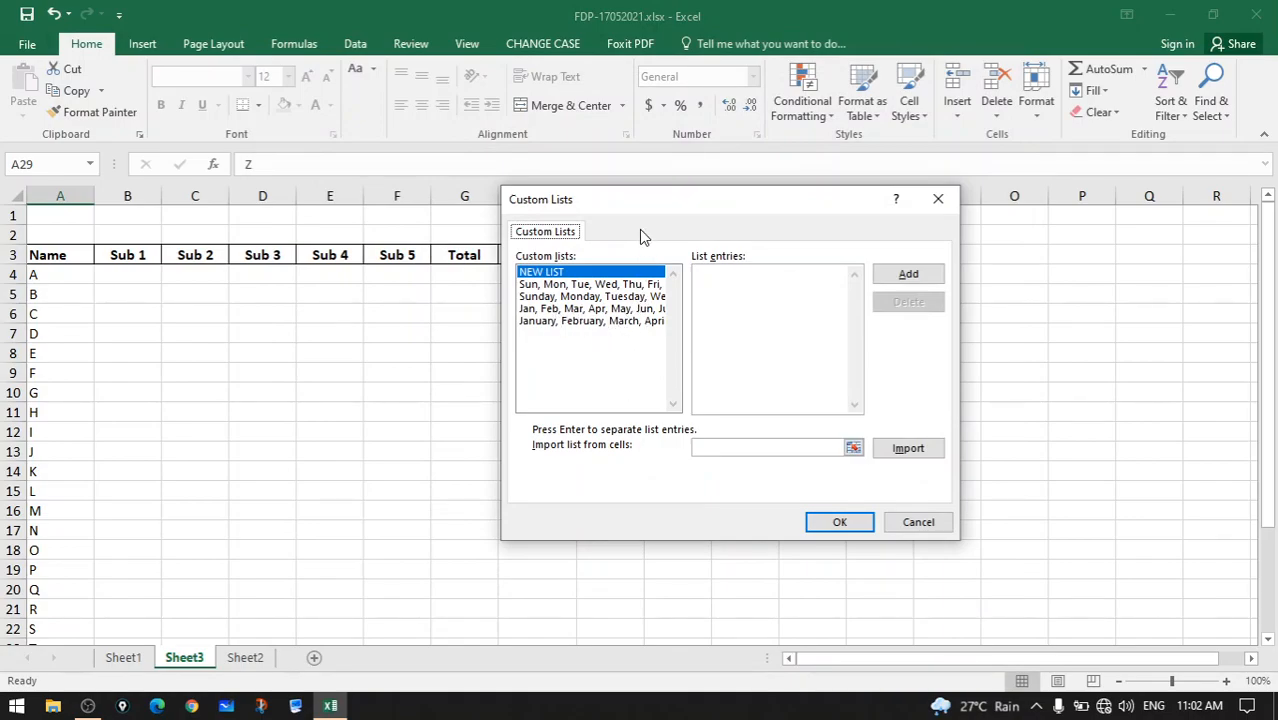
{"action": "left_click_drag", "start_coordinate": [638, 202], "coordinate": [699, 199]}
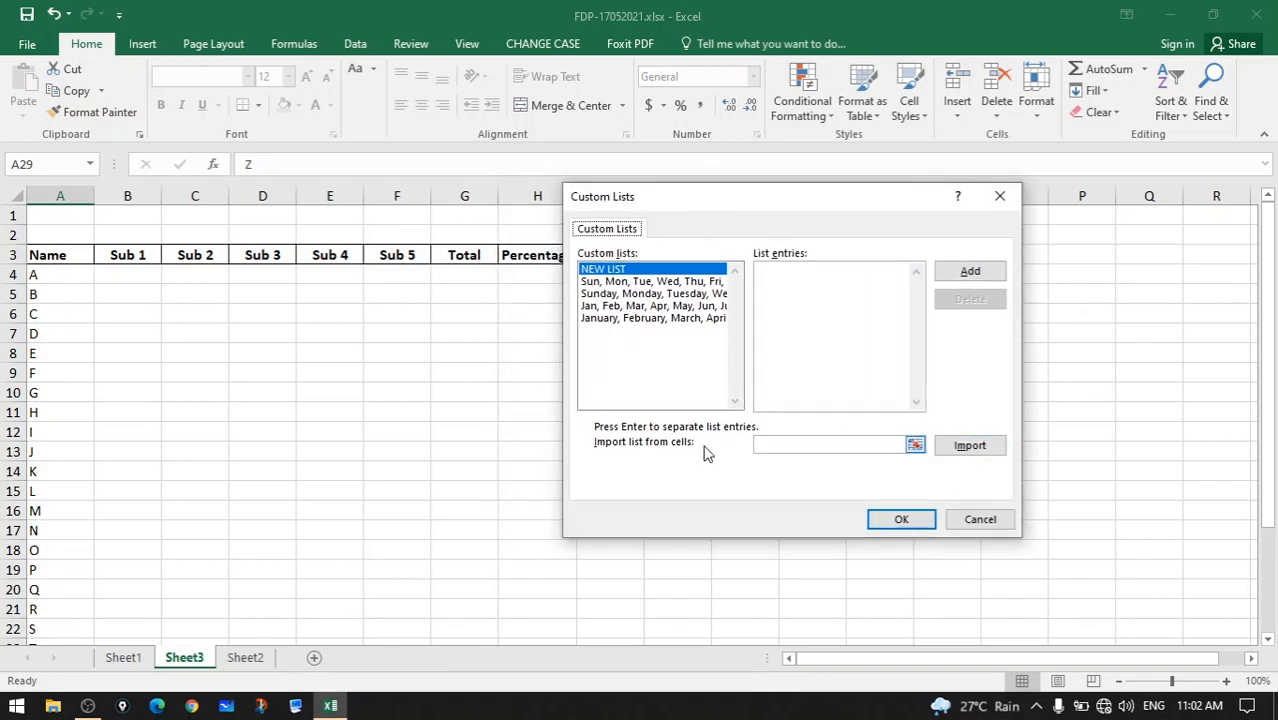
Import the letters in $A$4:$A$29 as a new custom list
{"action": "left_click", "coordinate": [902, 447]}
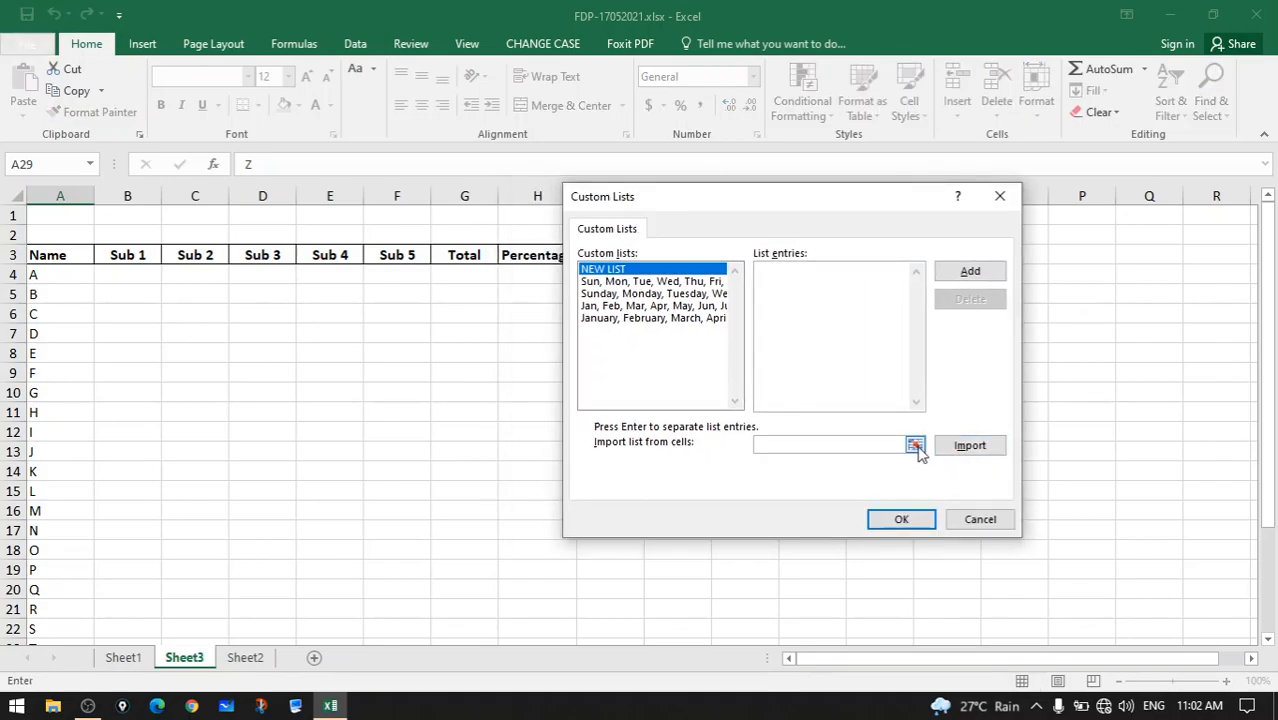
{"action": "left_click", "coordinate": [915, 446]}
{"action": "left_click", "coordinate": [36, 277]}
{"action": "scroll", "coordinate": [188, 391], "scroll_direction": "down", "scroll_amount": 7}
{"action": "left_click", "coordinate": [79, 357], "text": "shift"}
{"action": "left_click", "coordinate": [1010, 221]}
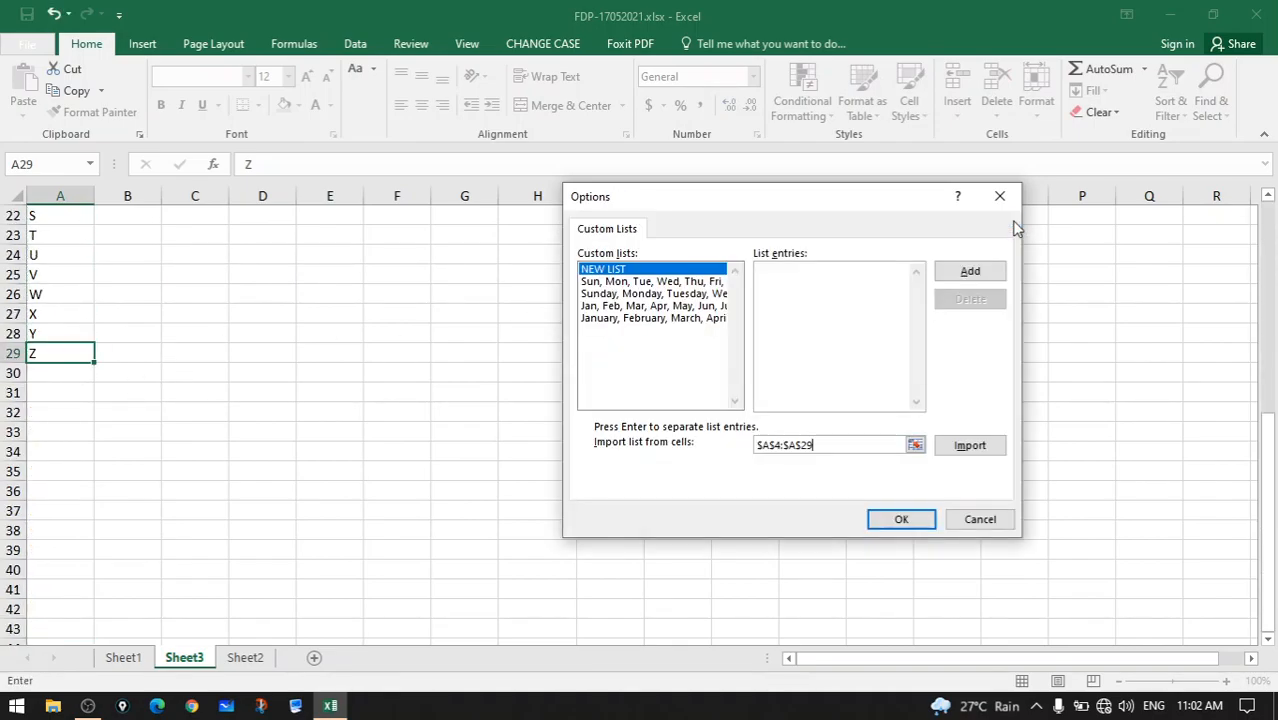
{"action": "left_click", "coordinate": [970, 446]}
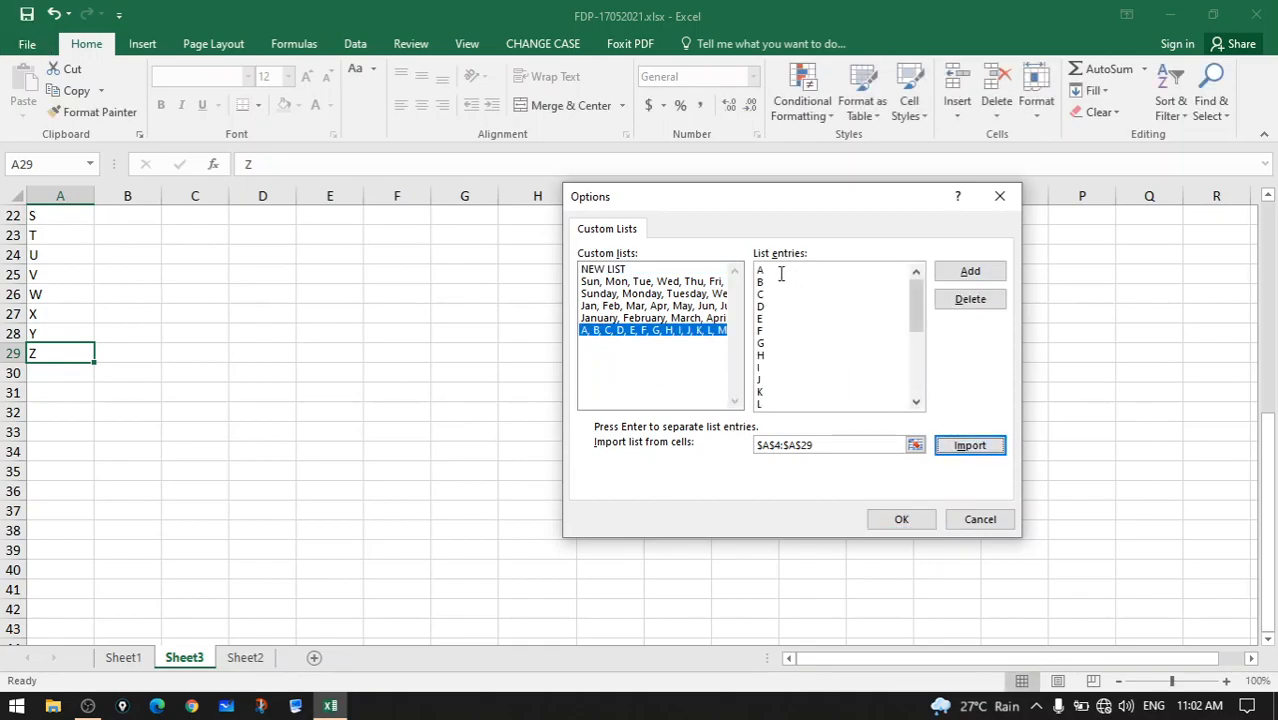
Check the imported A to Z entries to the end of the list, and confirm the custom list and the Excel options
{"action": "left_click_drag", "start_coordinate": [920, 327], "coordinate": [922, 402]}
{"action": "left_click", "coordinate": [905, 524]}
{"action": "left_click", "coordinate": [894, 637]}
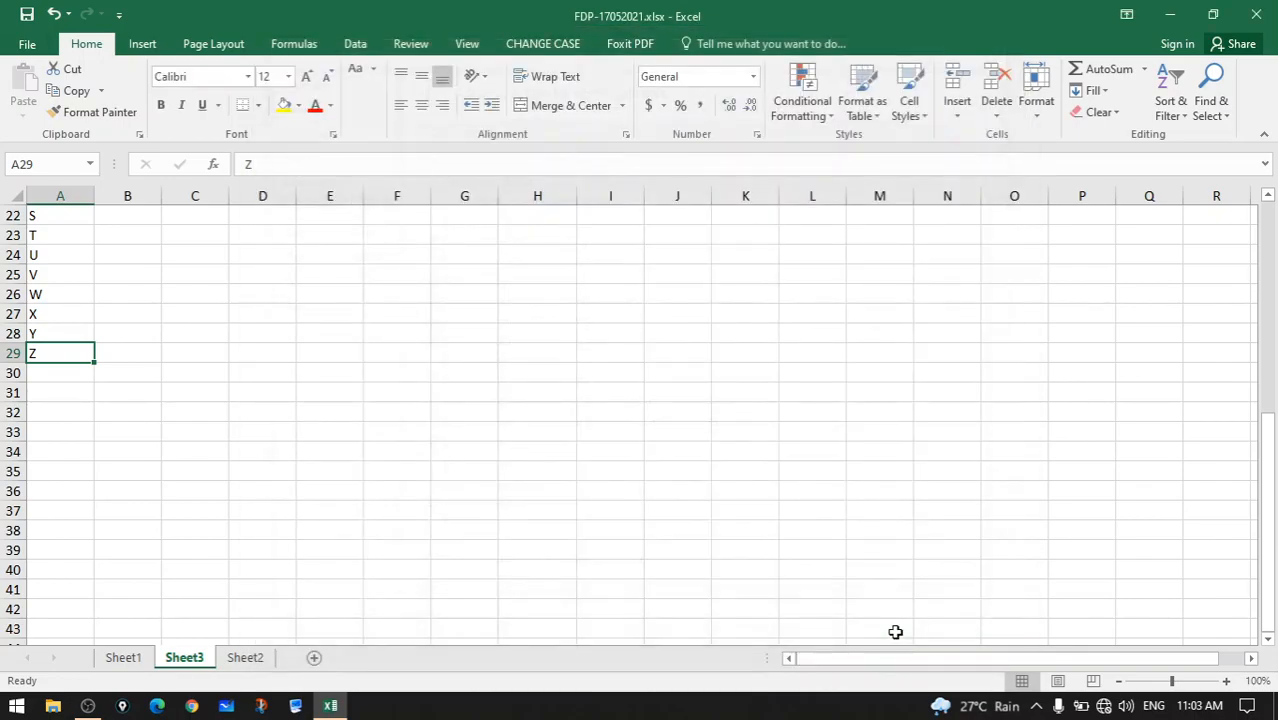
Test the new custom list by entering A in C5 and filling it down to C39, and clear the test letters
{"action": "scroll", "coordinate": [208, 280], "scroll_direction": "up", "scroll_amount": 7}
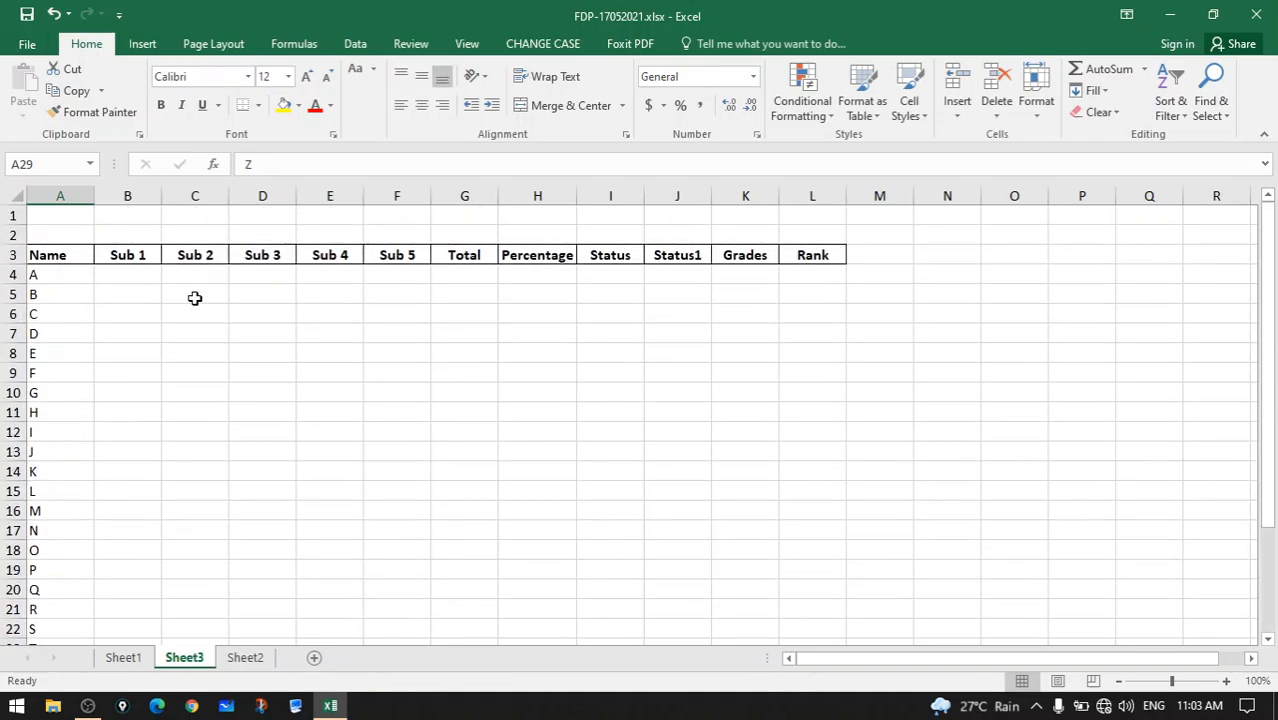
{"action": "left_click", "coordinate": [208, 291]}
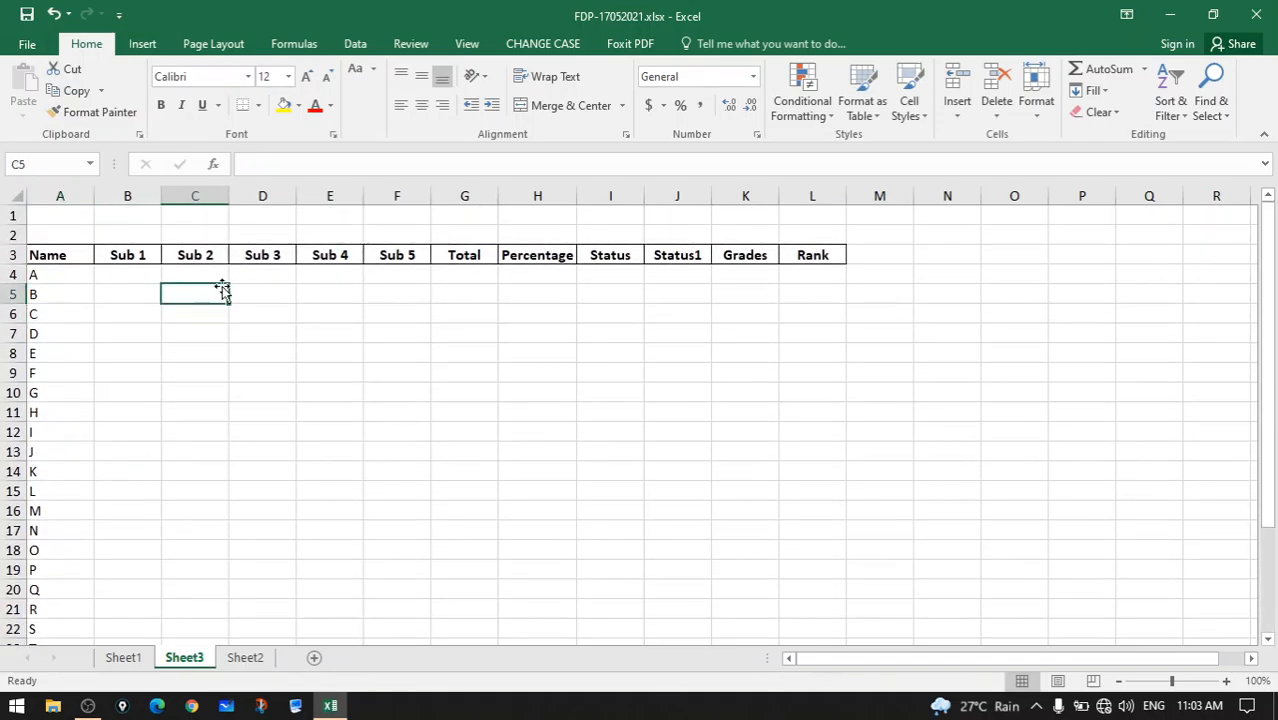
{"action": "type", "text": "A"}
{"action": "key", "text": "Return"}
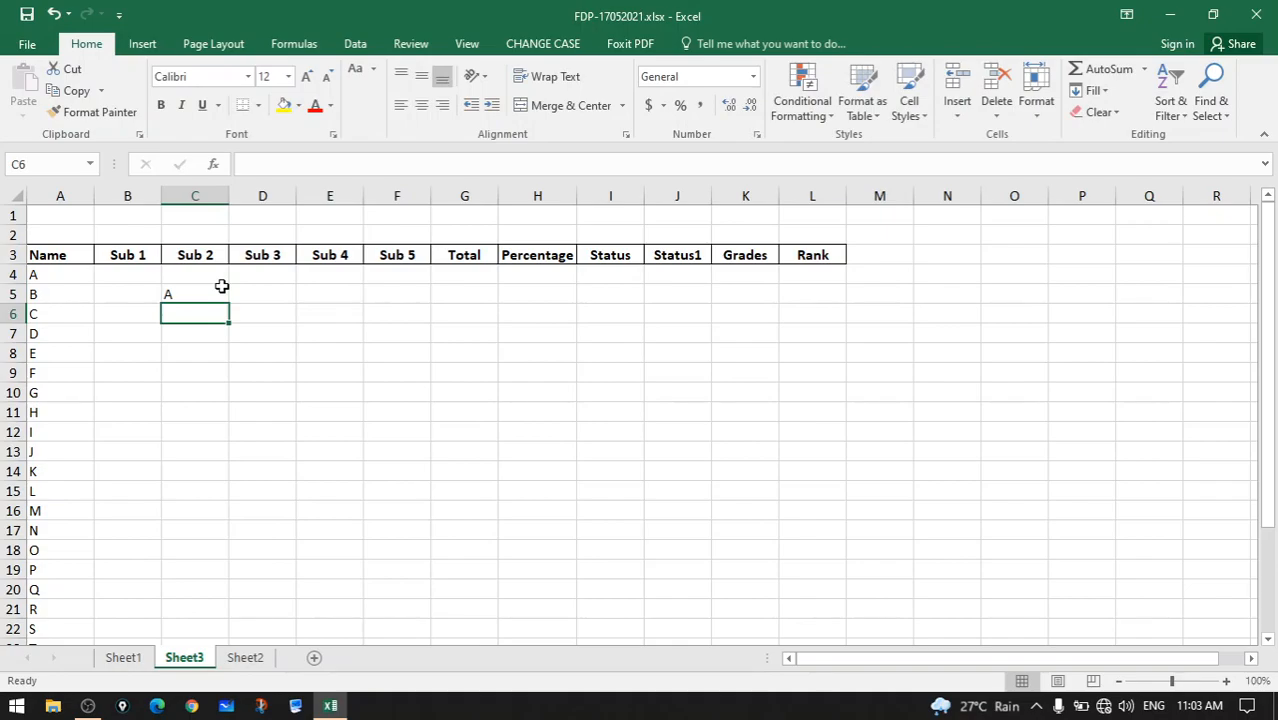
{"action": "left_click", "coordinate": [222, 287]}
{"action": "left_click_drag", "start_coordinate": [230, 315], "coordinate": [210, 632]}
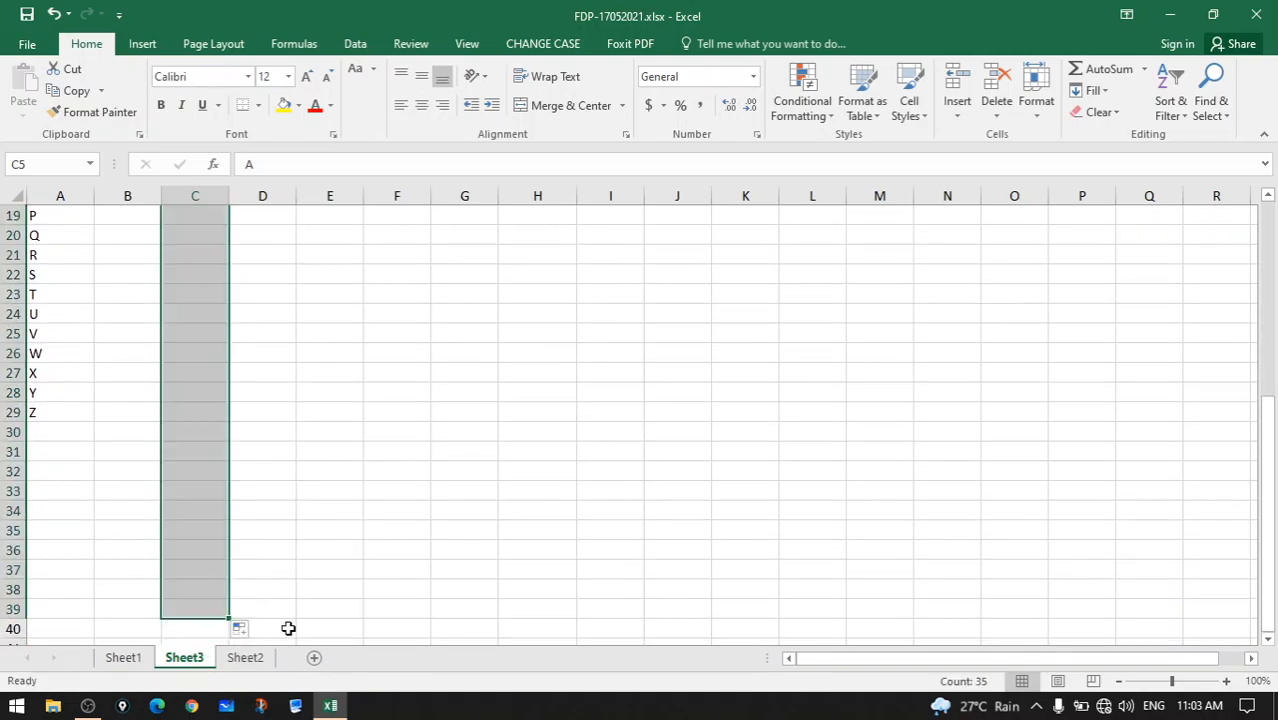
{"action": "scroll", "coordinate": [315, 552], "scroll_direction": "up", "scroll_amount": 6}
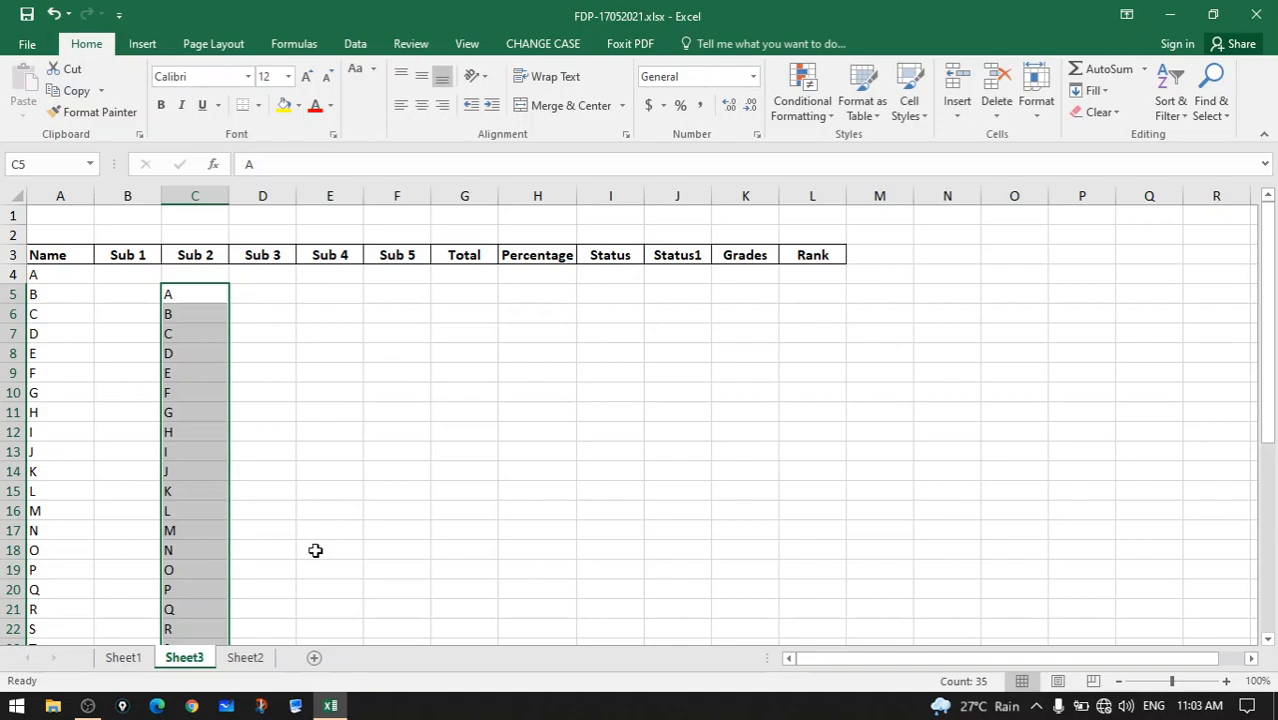
{"action": "key", "text": "Delete"}
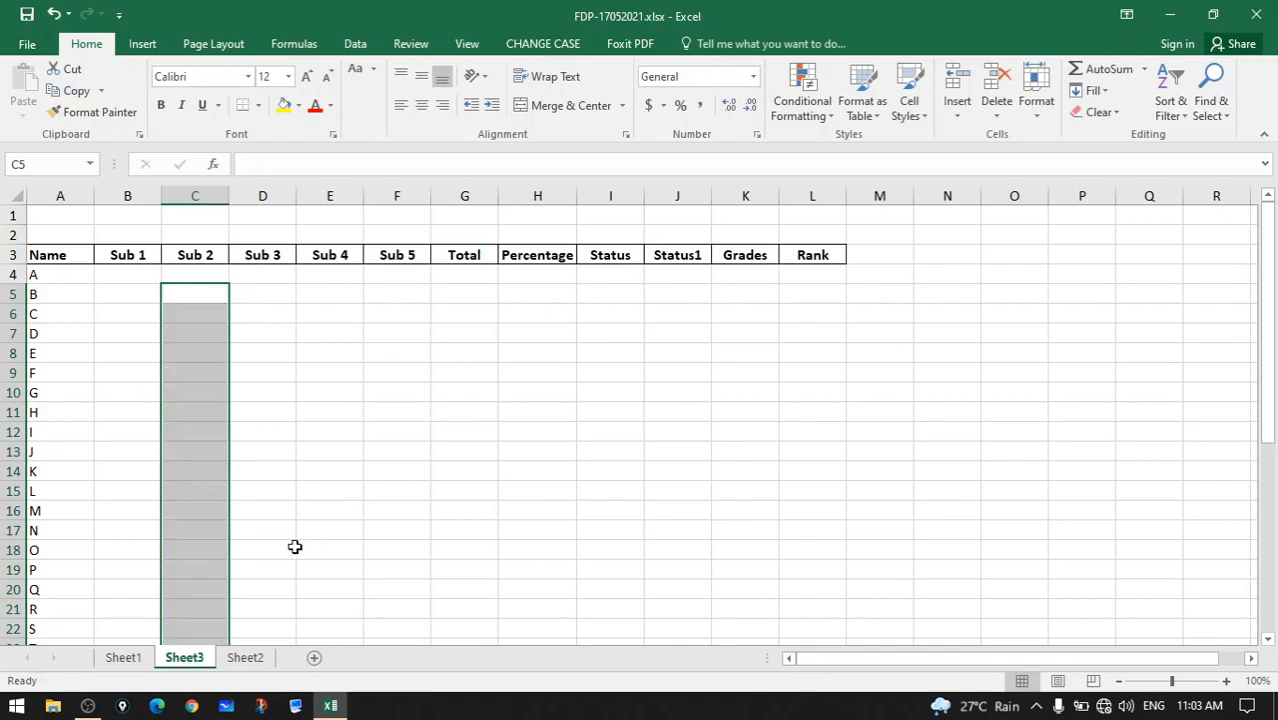
{"action": "left_click", "coordinate": [143, 390]}
{"action": "left_click", "coordinate": [49, 276]}
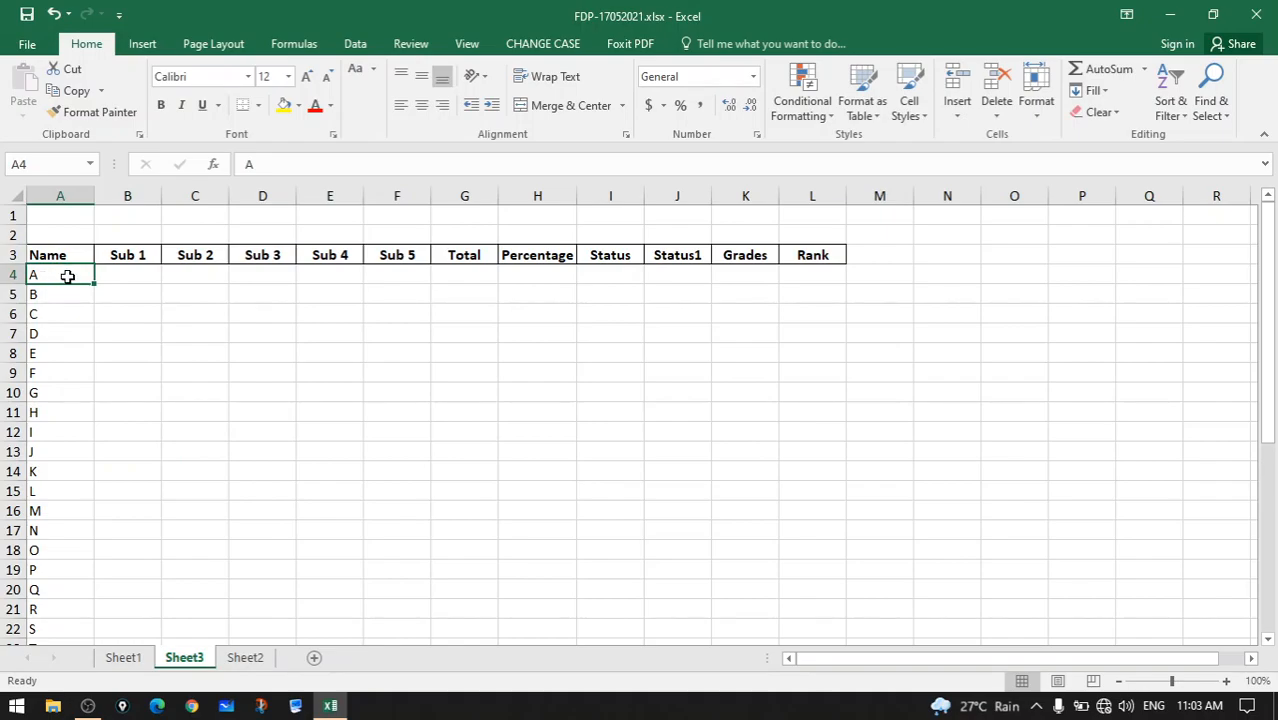
Enter the formula =RANDBETWEEN(33,99) in B4 as the first student's Sub 1 mark
{"action": "left_click", "coordinate": [115, 279]}
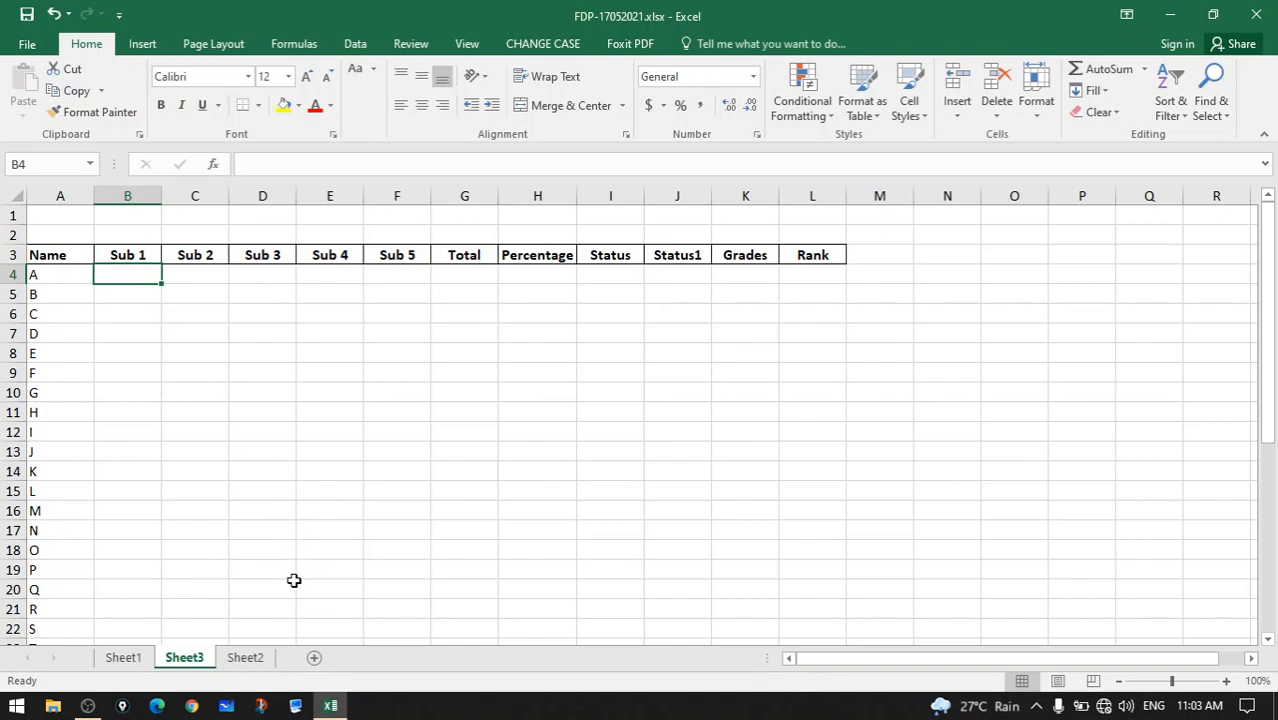
{"action": "type", "text": "="}
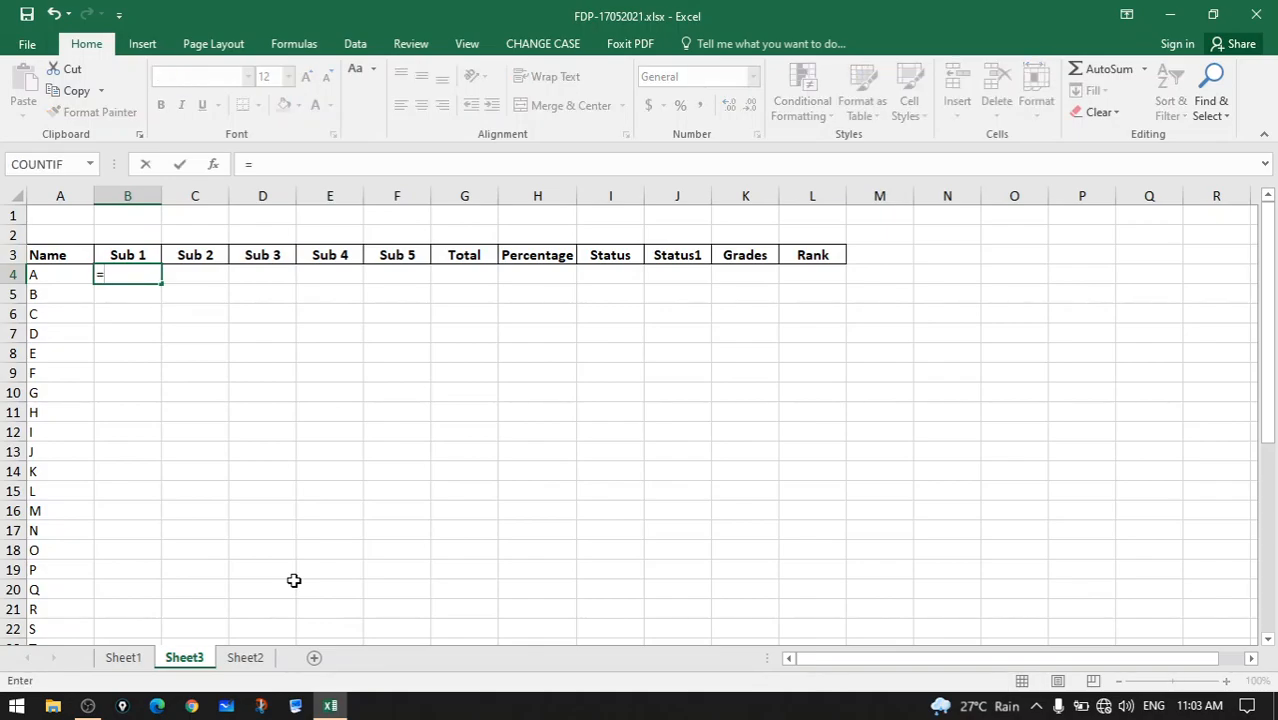
{"action": "type", "text": "RA"}
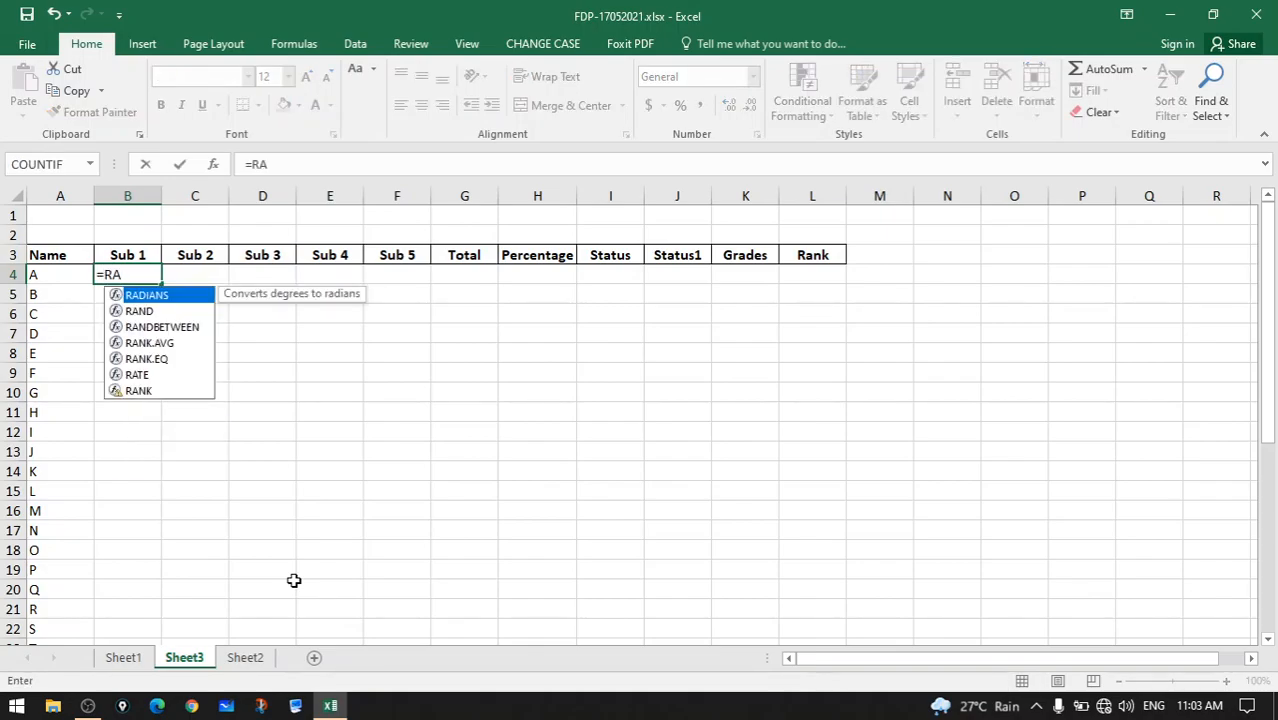
{"action": "key", "text": "Down"}
{"action": "key", "text": "Down"}
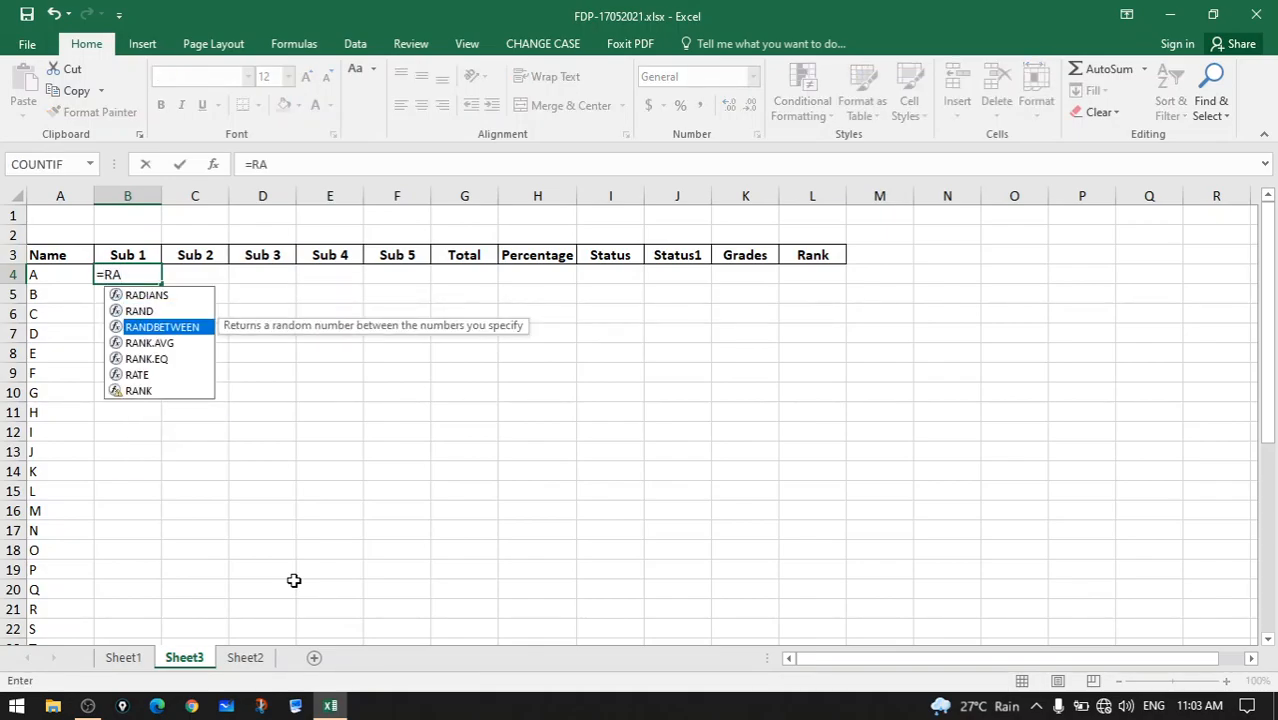
{"action": "key", "text": "Tab"}
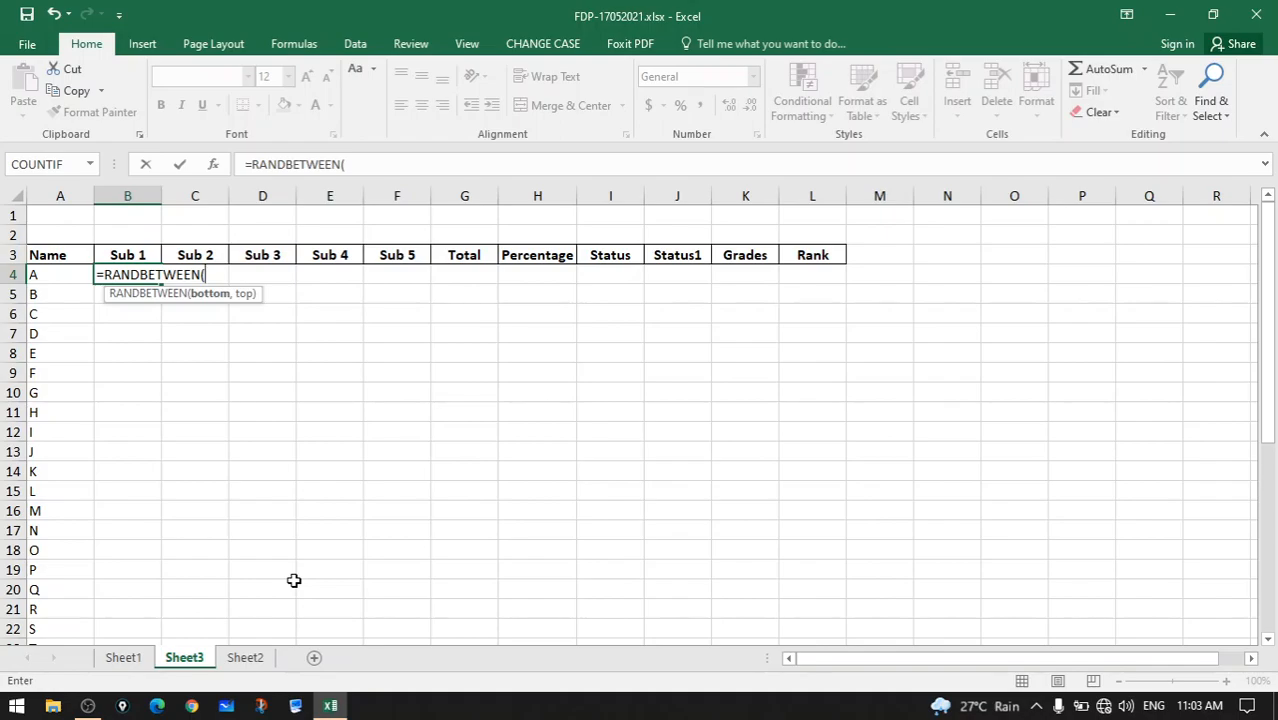
{"action": "type", "text": "33,99"}
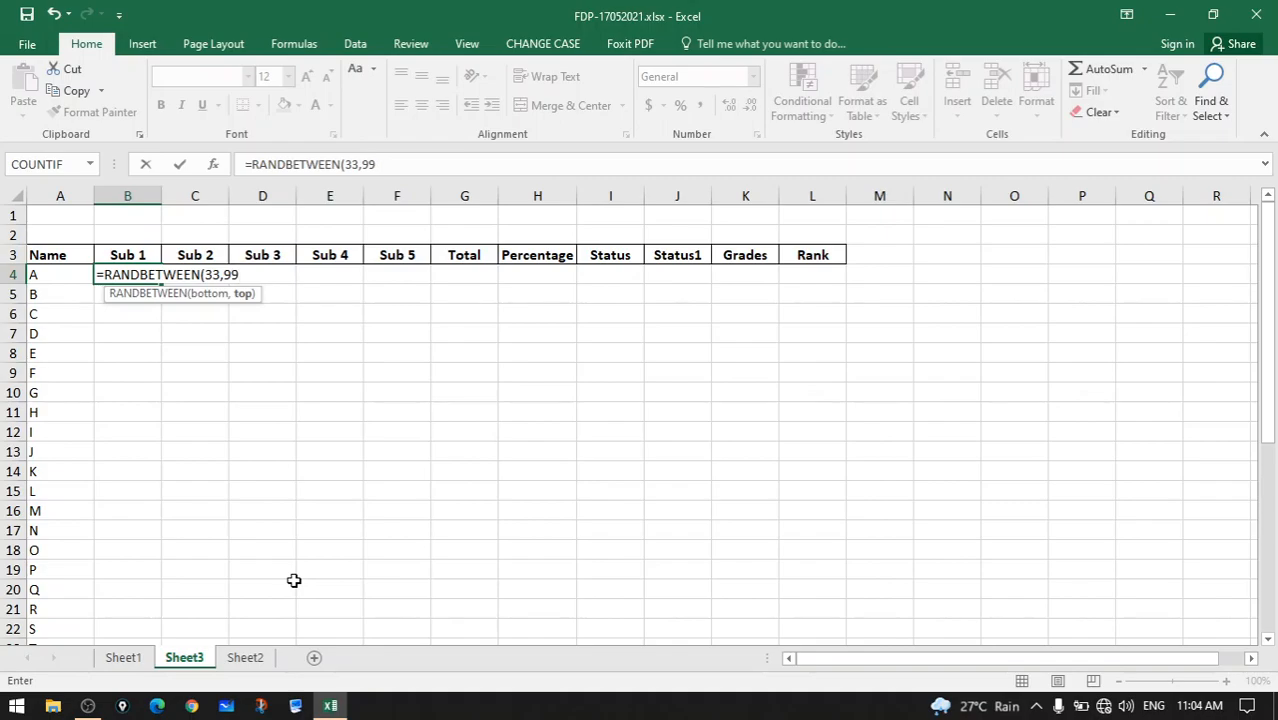
{"action": "type", "text": ")"}
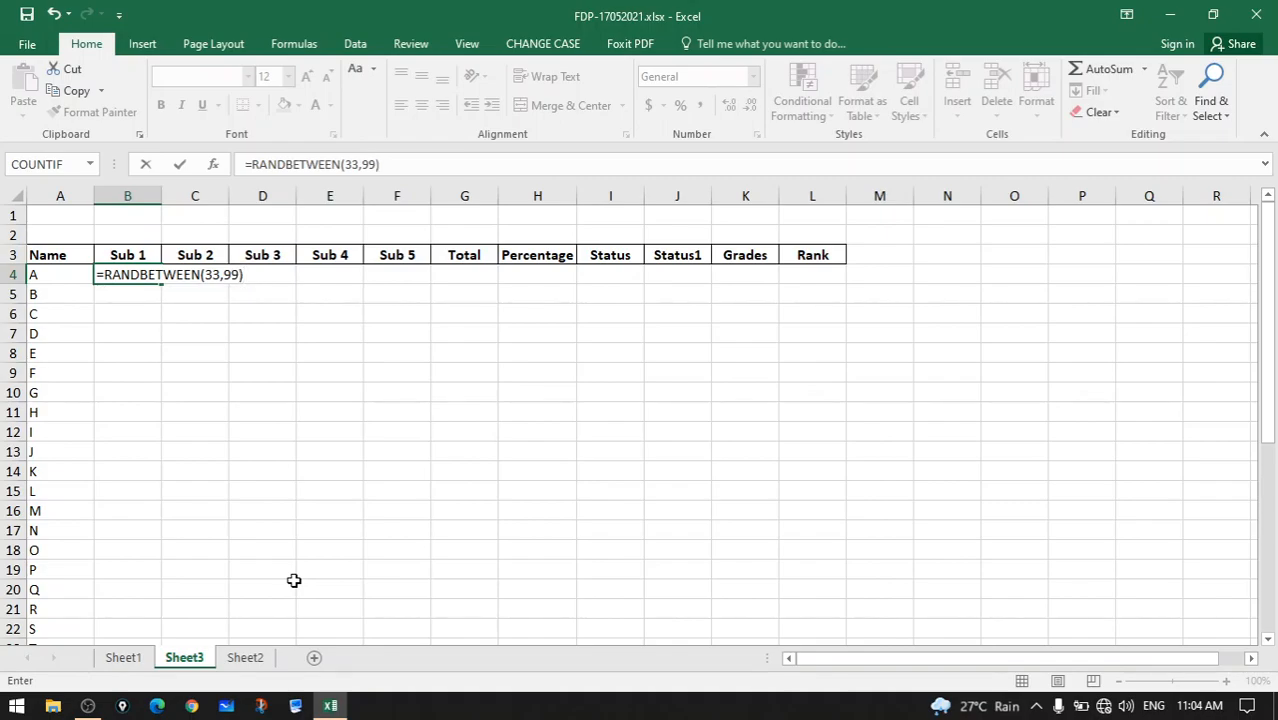
{"action": "key", "text": "Return"}
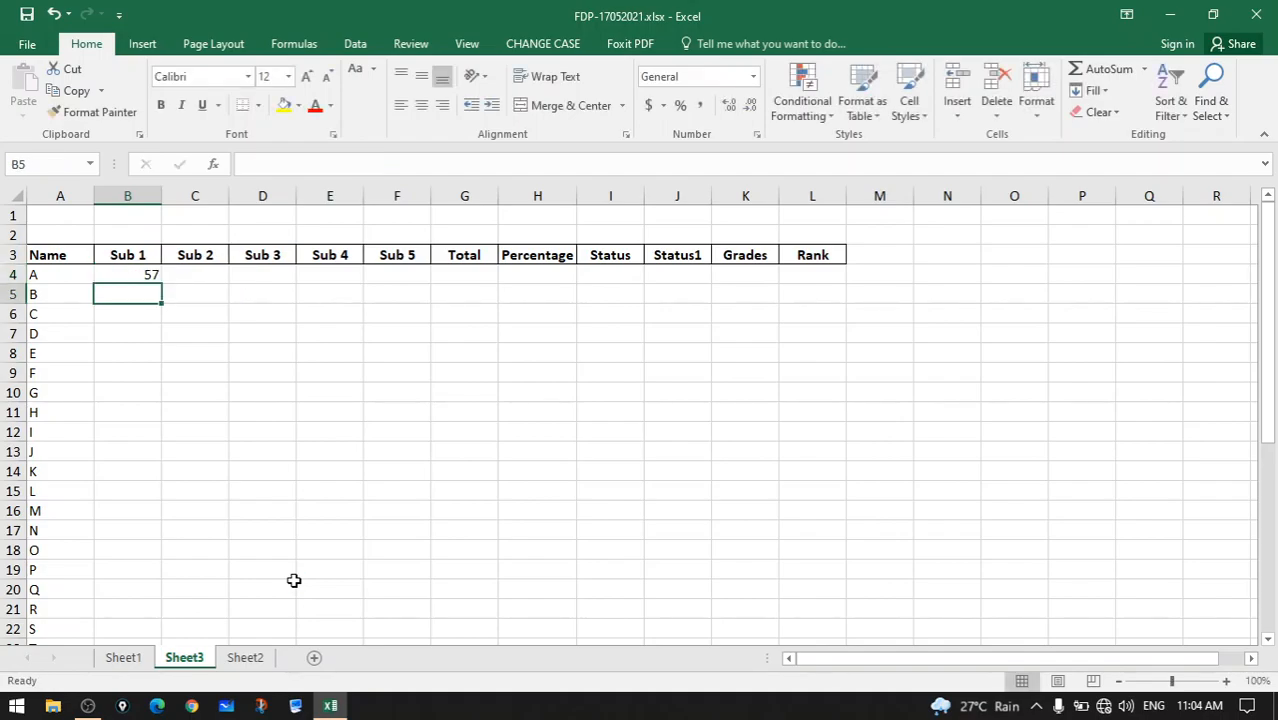
Fill the random mark formula from B4 across to F4 and down to row 29 for all five subjects
{"action": "left_click", "coordinate": [137, 272]}
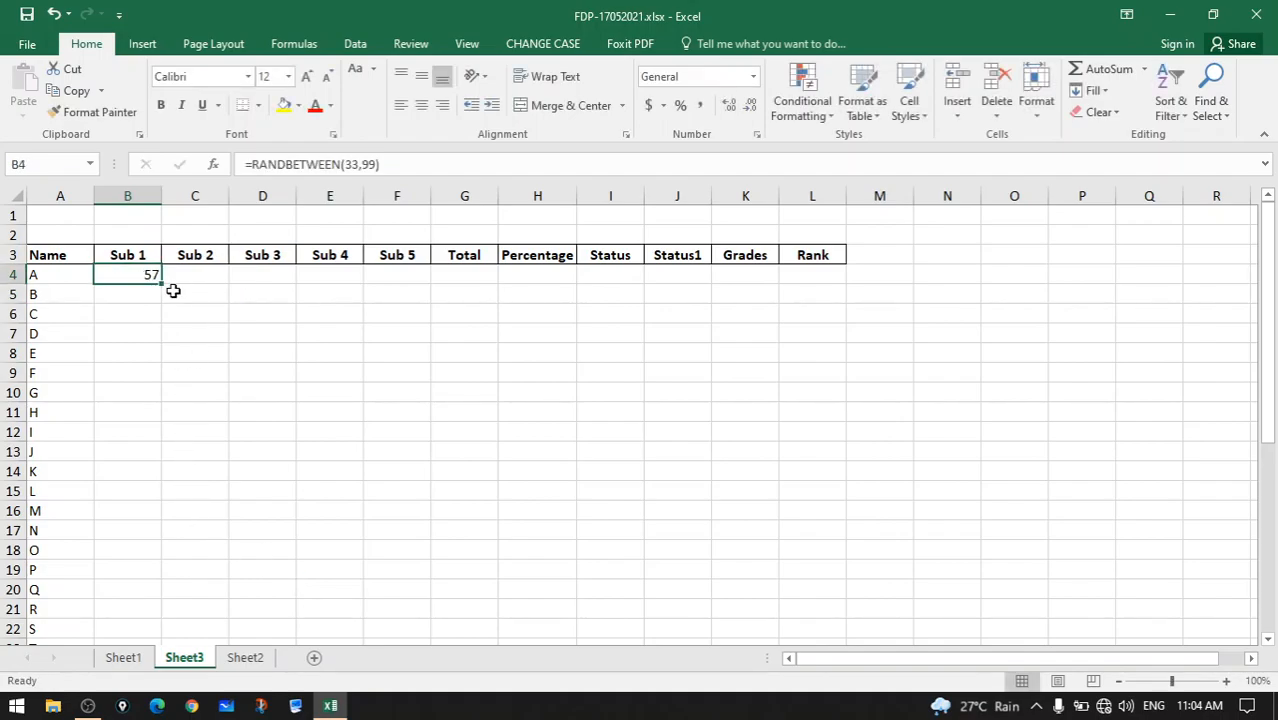
{"action": "left_click_drag", "start_coordinate": [162, 285], "coordinate": [433, 292]}
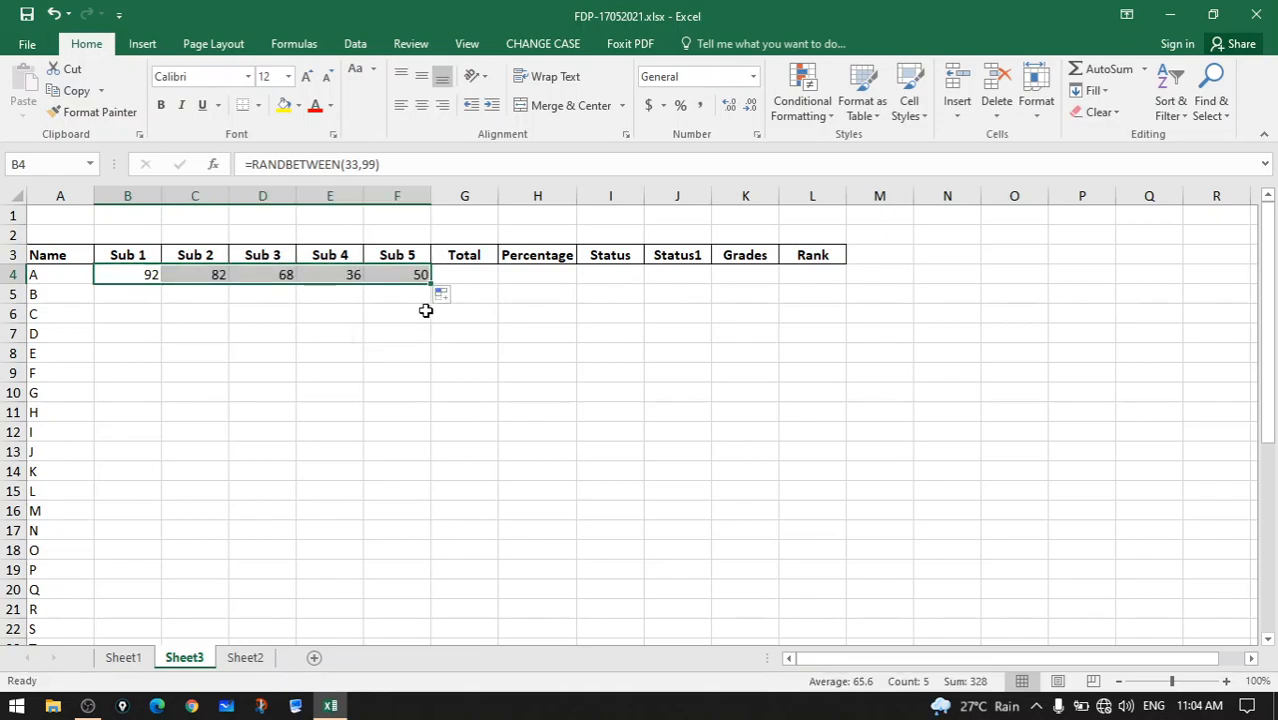
{"action": "left_click_drag", "start_coordinate": [432, 284], "coordinate": [402, 591]}
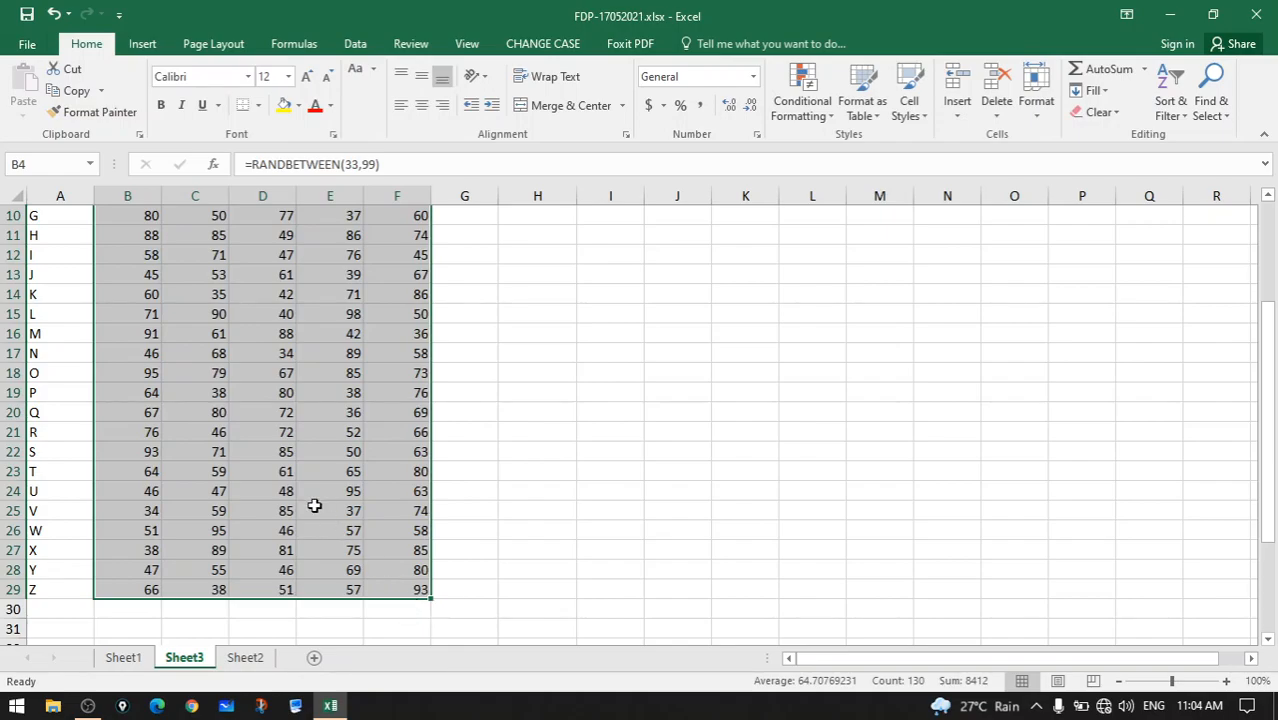
Examine the formulas behind several mark cells, and re-enter the one in E4 unchanged to recalculate the random marks
{"action": "scroll", "coordinate": [314, 500], "scroll_direction": "up", "scroll_amount": 3}
{"action": "left_click", "coordinate": [332, 357]}
{"action": "left_click", "coordinate": [360, 297]}
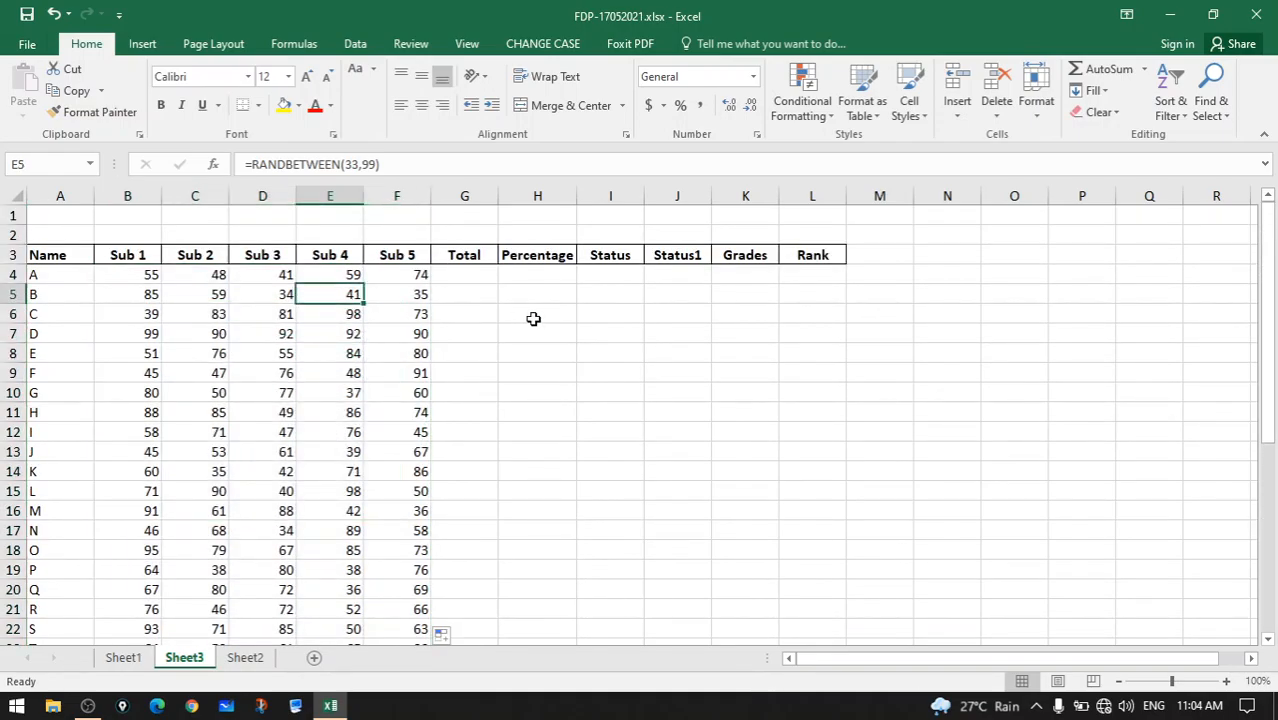
{"action": "left_click", "coordinate": [158, 282]}
{"action": "left_click", "coordinate": [355, 272]}
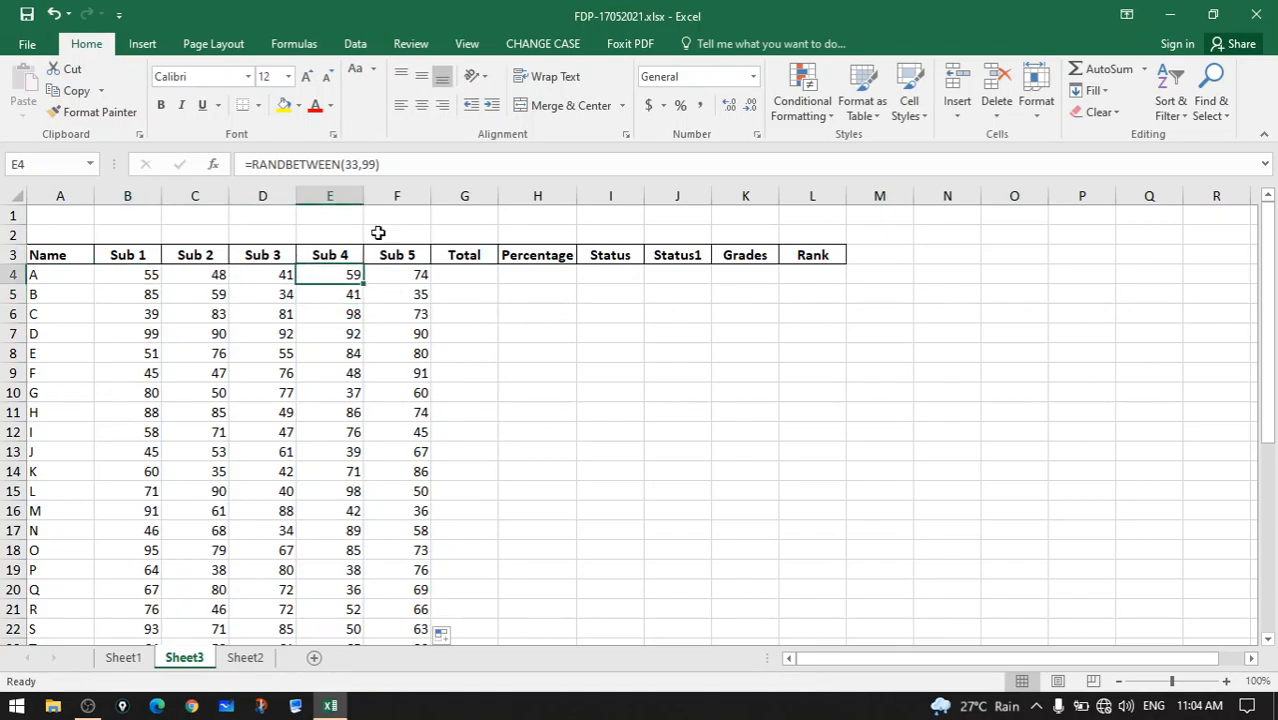
{"action": "left_click", "coordinate": [415, 168]}
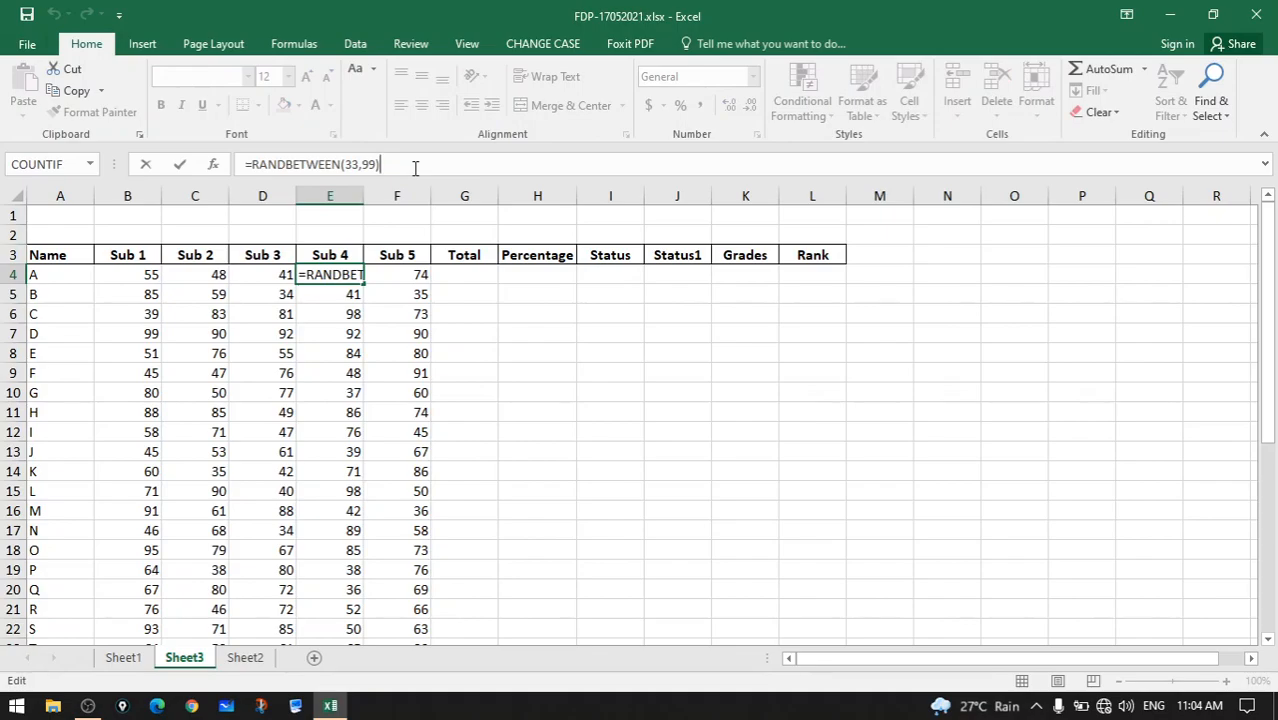
{"action": "key", "text": "Return"}
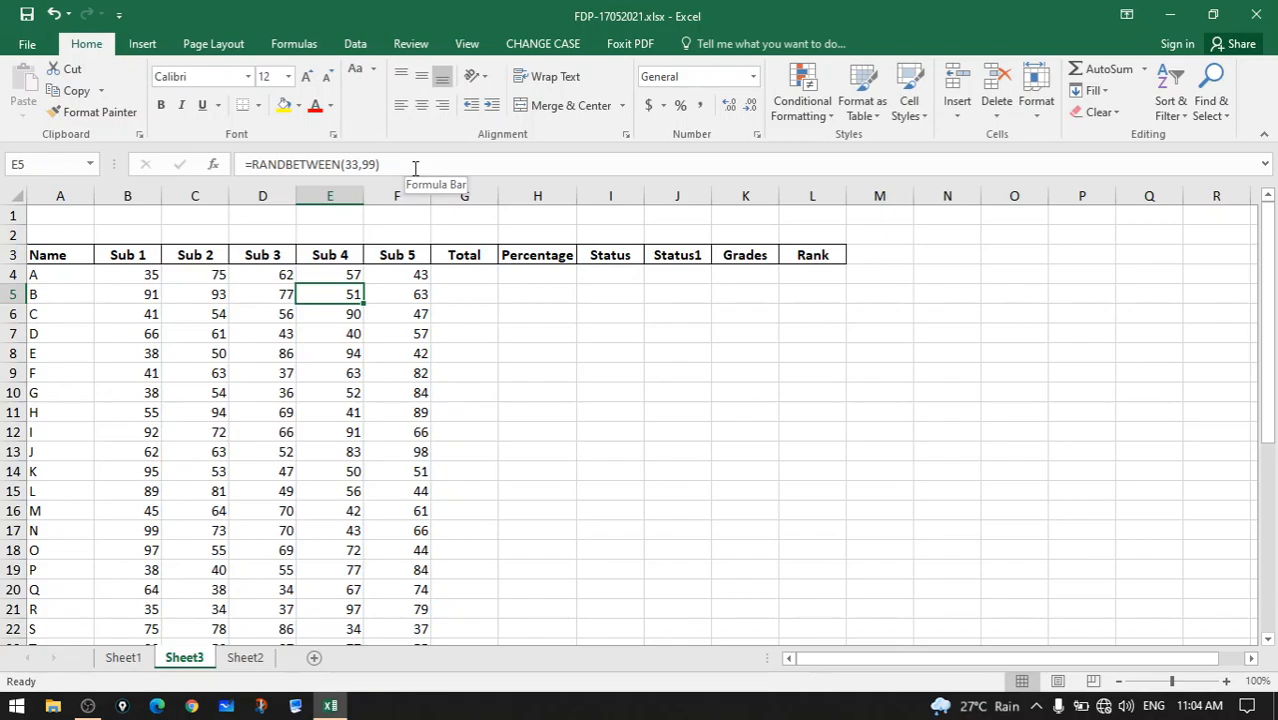
Replace the random mark formulas in B4:F29 with their fixed values by copying the range and pasting values over it
{"action": "left_click", "coordinate": [146, 276]}
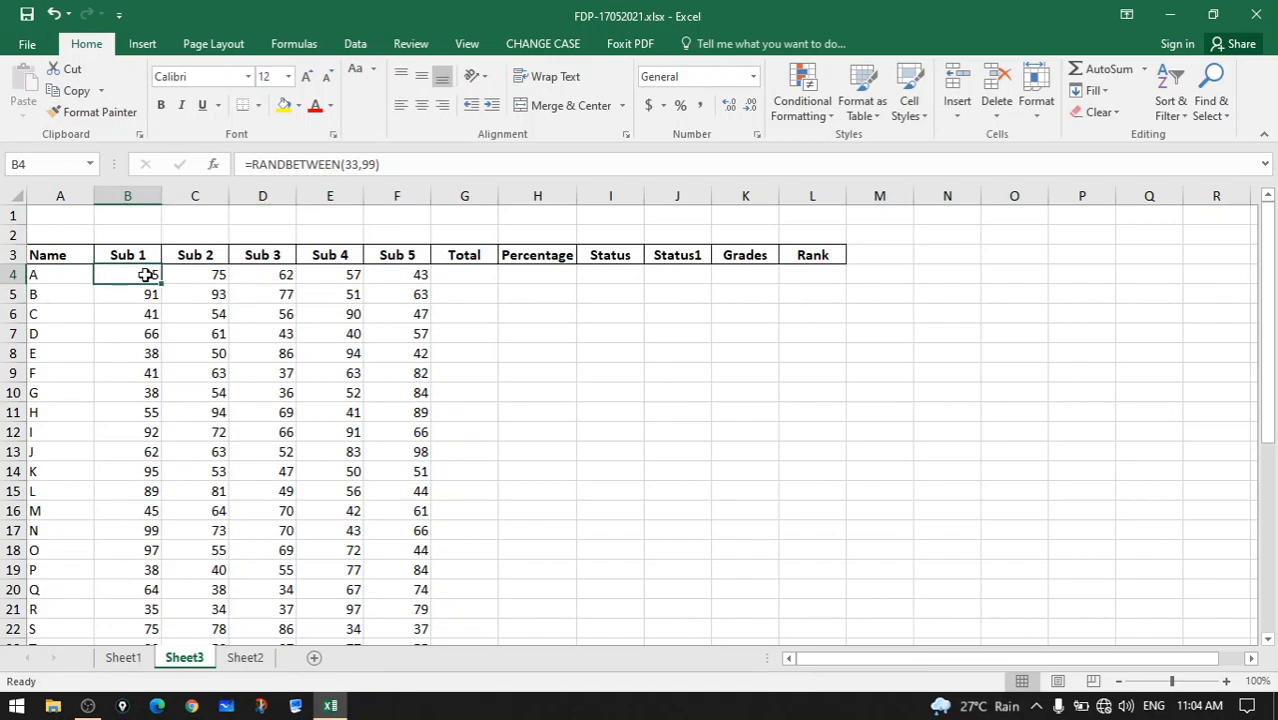
{"action": "scroll", "coordinate": [320, 405], "scroll_direction": "down", "scroll_amount": 5}
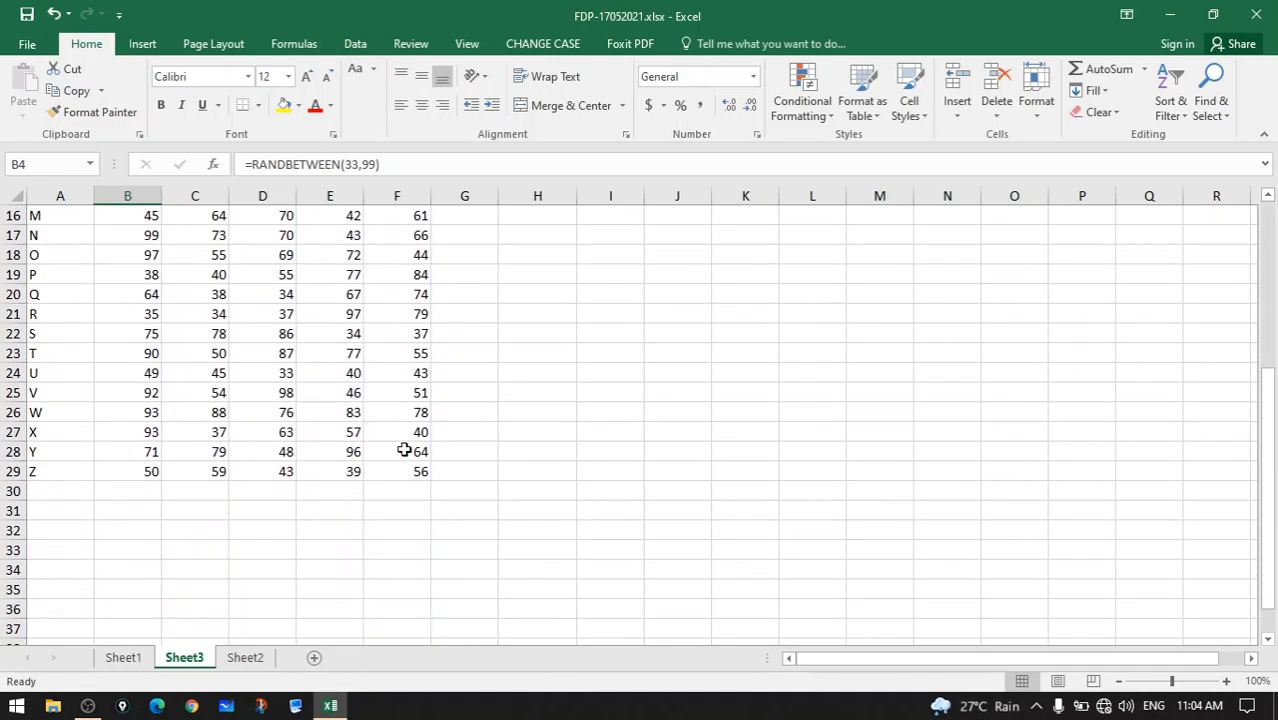
{"action": "left_click", "coordinate": [424, 474], "text": "shift"}
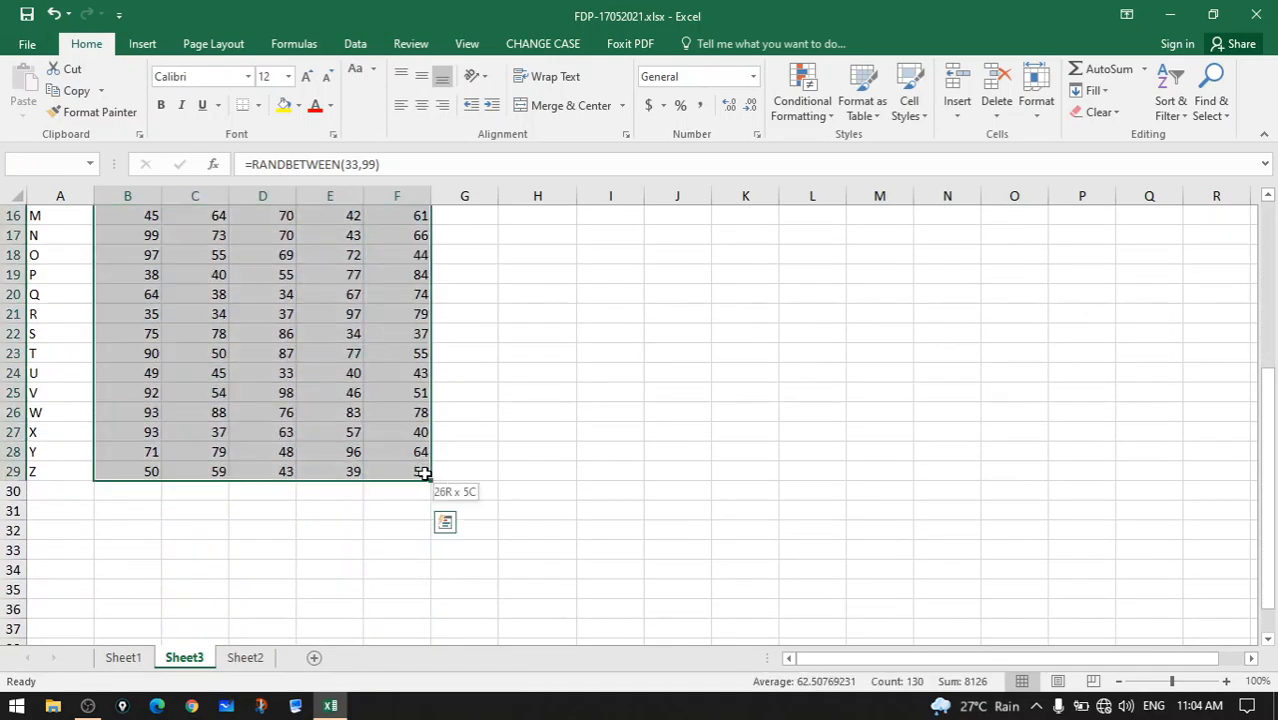
{"action": "scroll", "coordinate": [286, 390], "scroll_direction": "up", "scroll_amount": 5}
{"action": "key", "text": "ctrl+c"}
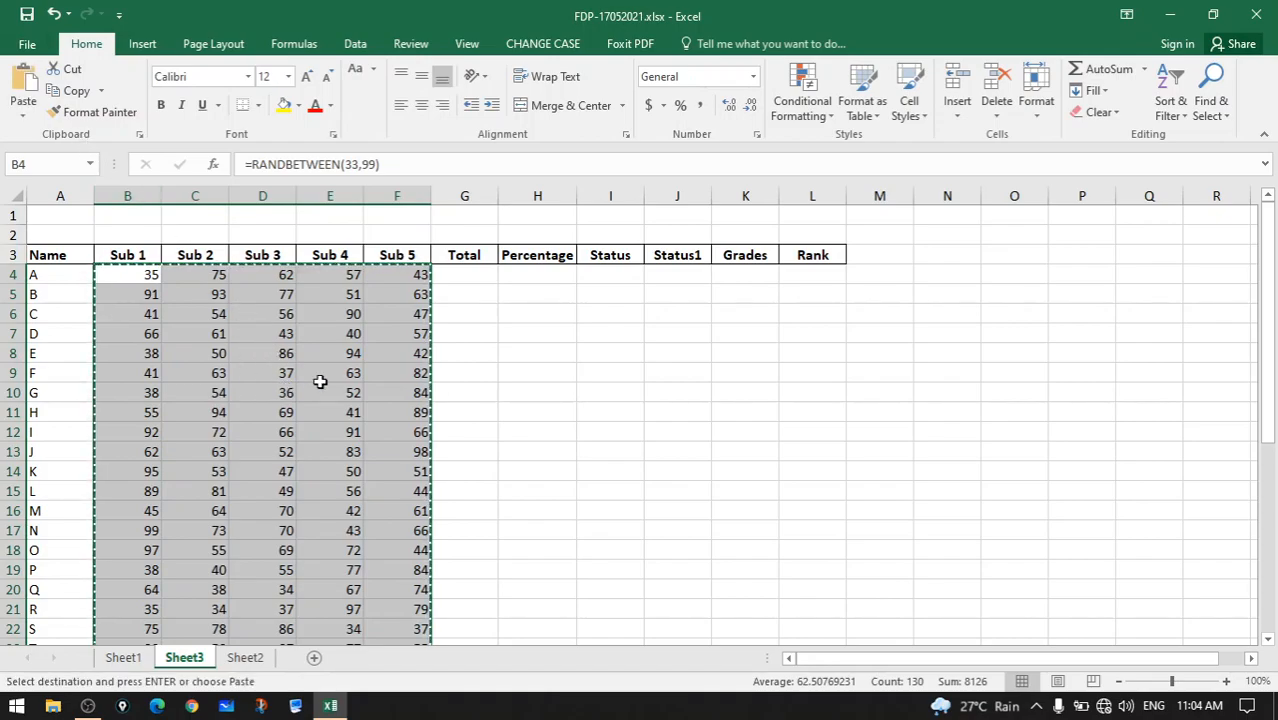
{"action": "scroll", "coordinate": [388, 422], "scroll_direction": "down", "scroll_amount": 5}
{"action": "scroll", "coordinate": [388, 411], "scroll_direction": "up", "scroll_amount": 4}
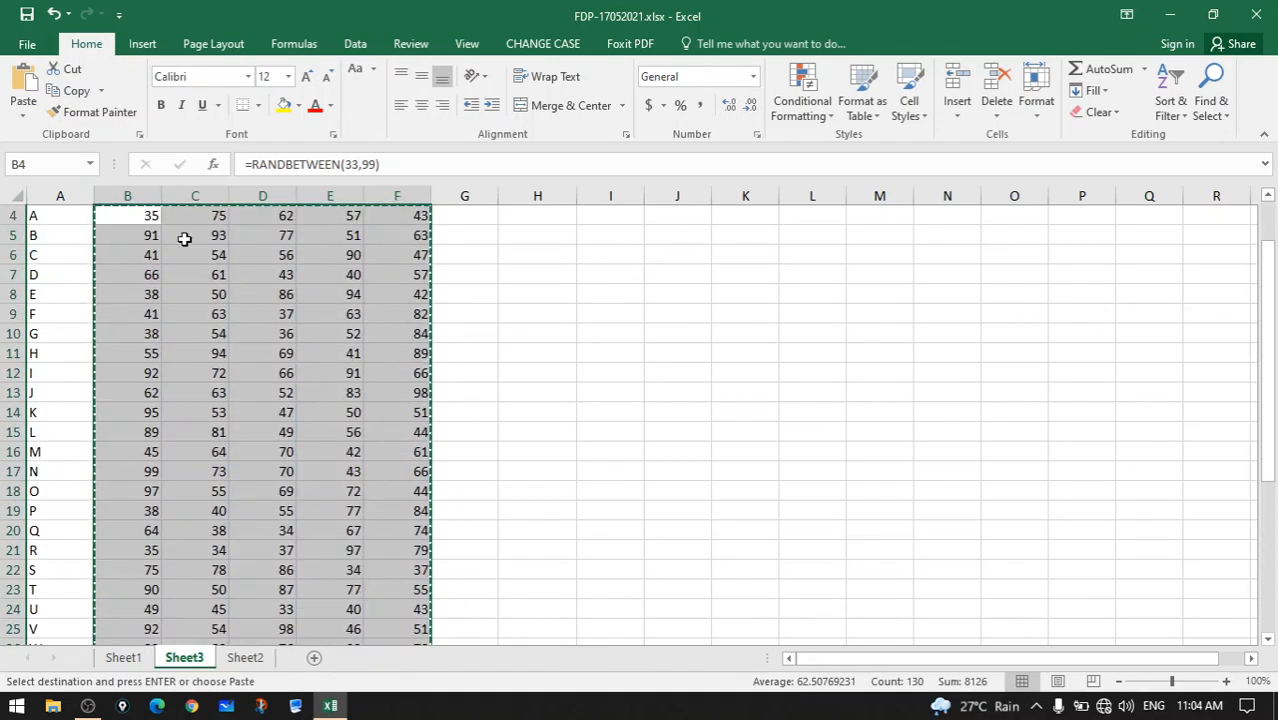
{"action": "left_click", "coordinate": [26, 116]}
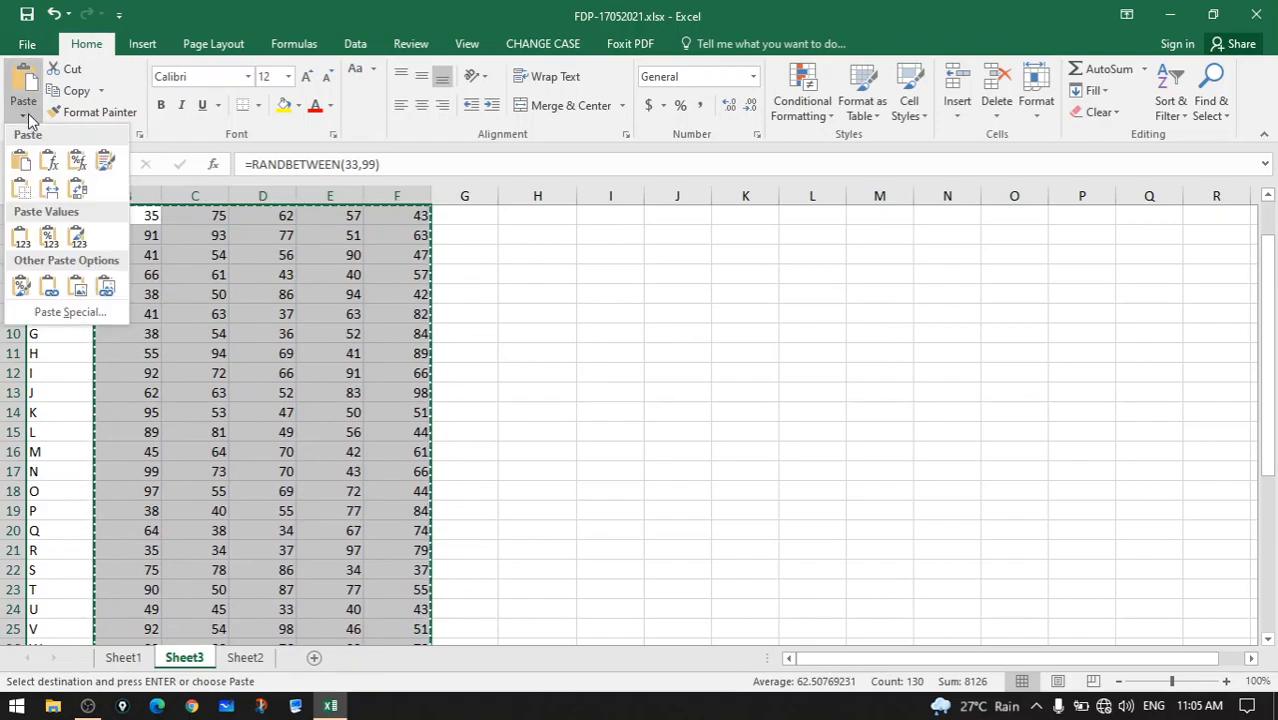
{"action": "left_click", "coordinate": [22, 240]}
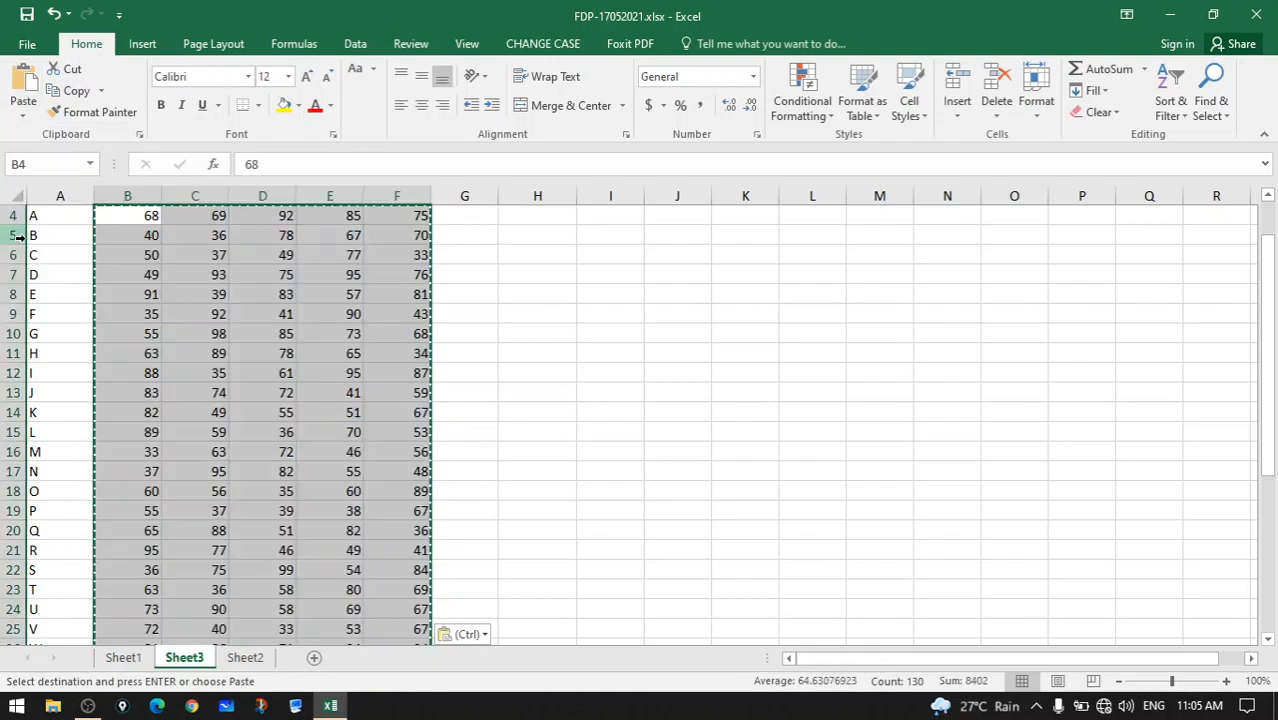
{"action": "scroll", "coordinate": [400, 340], "scroll_direction": "up", "scroll_amount": 1}
Inspect the contents of several pasted mark cells, and fill the Sub 4 mark in E5 down into E6
{"action": "left_click", "coordinate": [464, 334]}
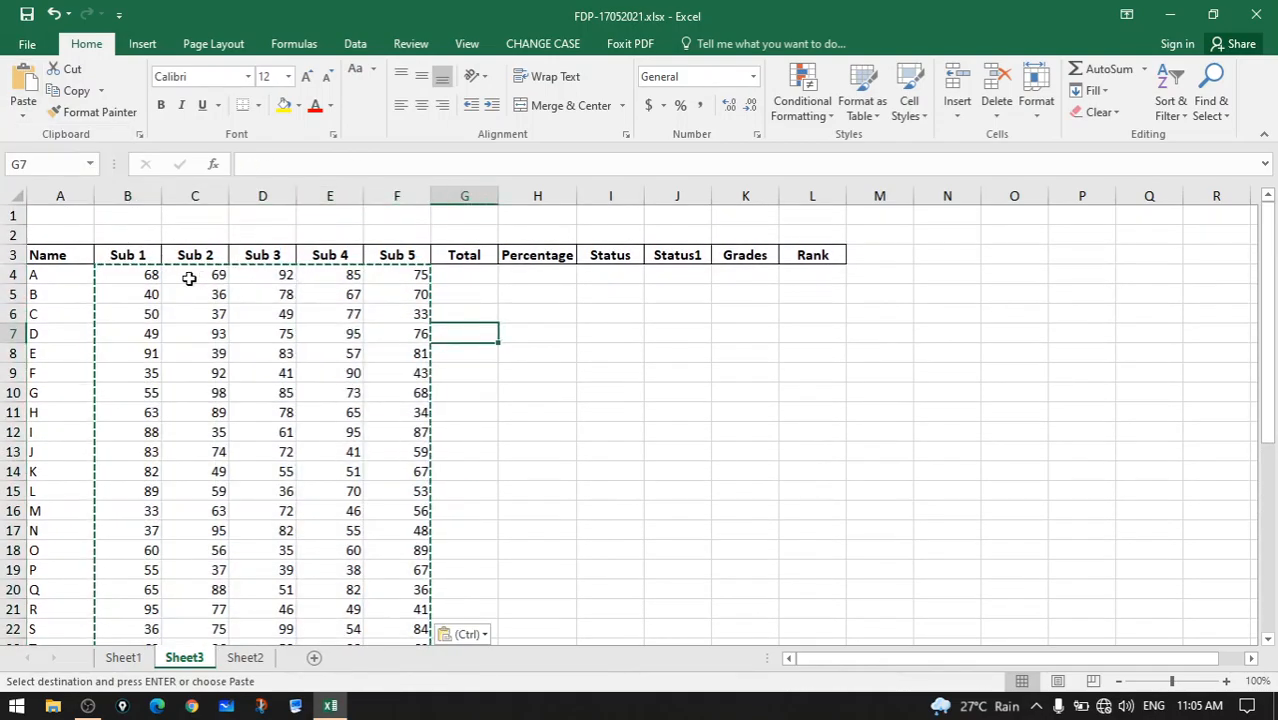
{"action": "left_click", "coordinate": [142, 279]}
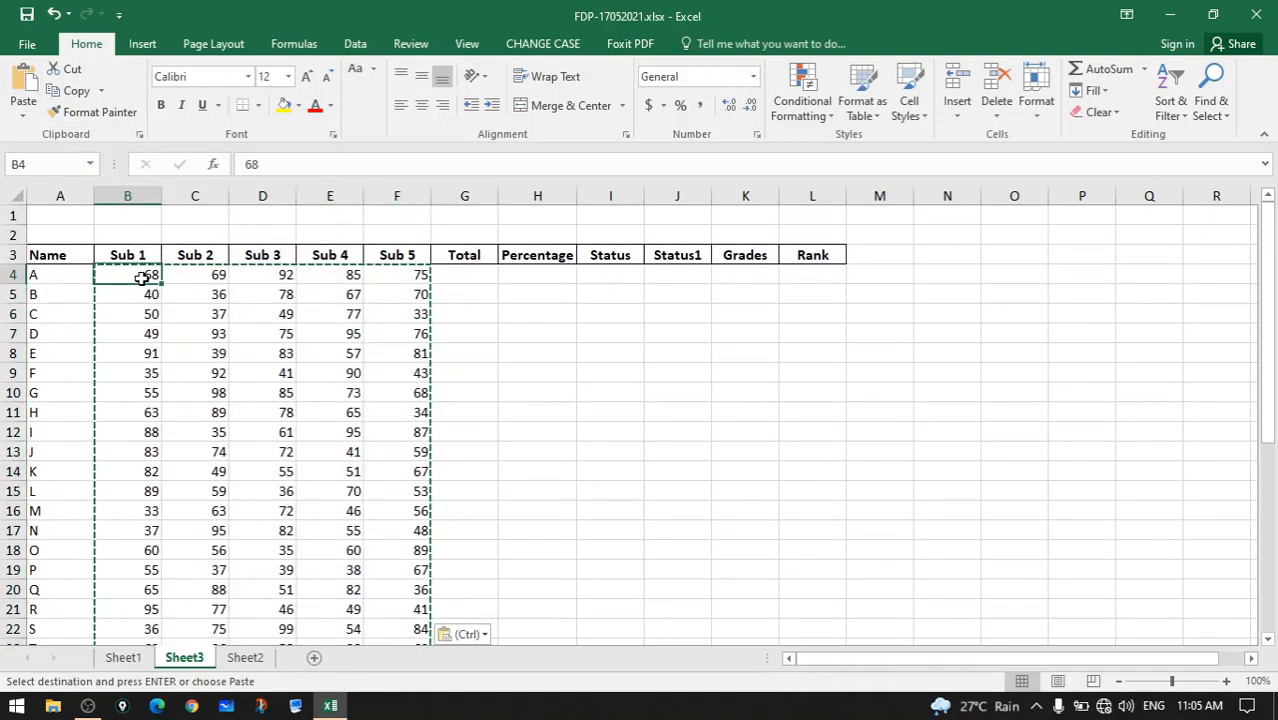
{"action": "left_click", "coordinate": [477, 326]}
{"action": "left_click", "coordinate": [221, 291]}
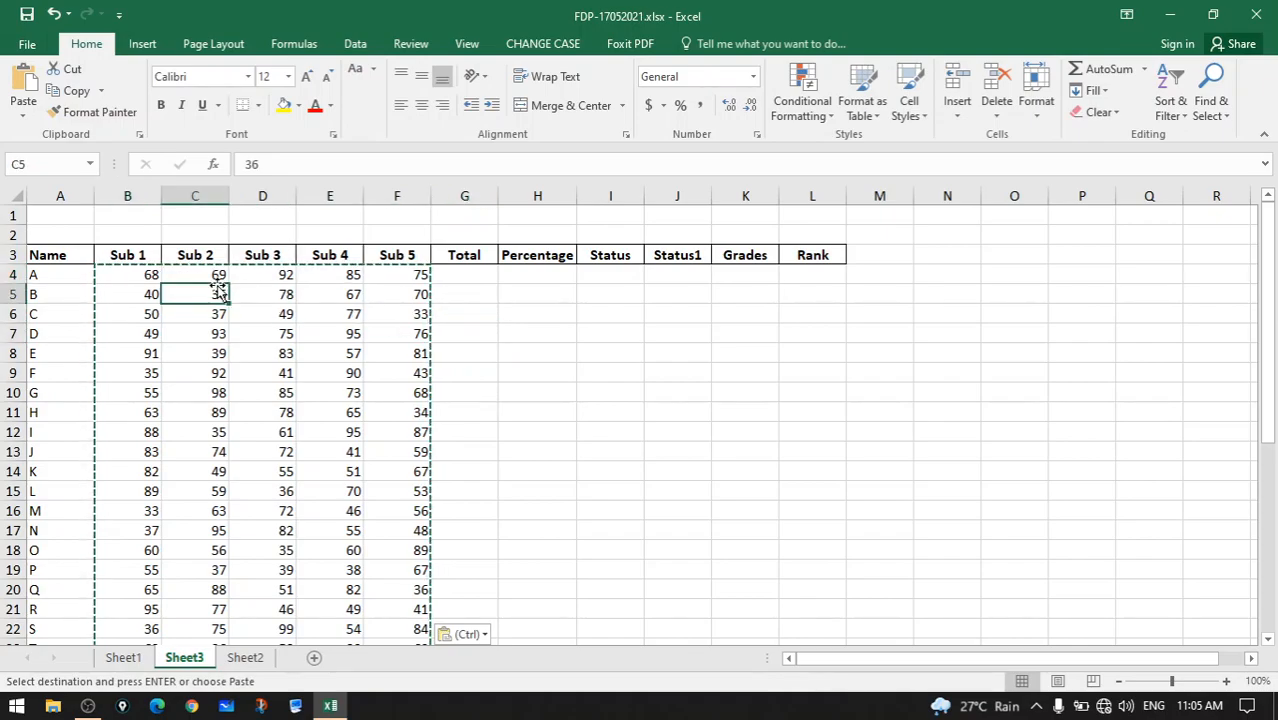
{"action": "left_click", "coordinate": [293, 311]}
{"action": "left_click", "coordinate": [334, 316]}
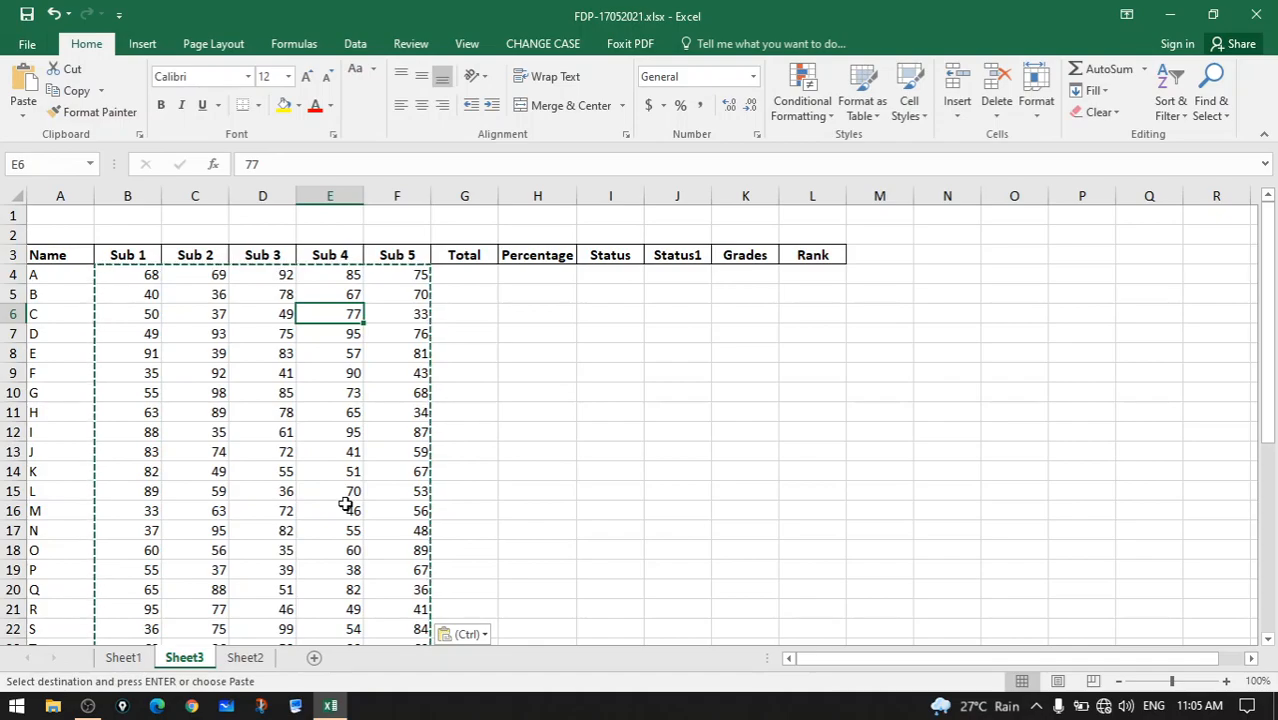
{"action": "key", "text": "ctrl+d"}
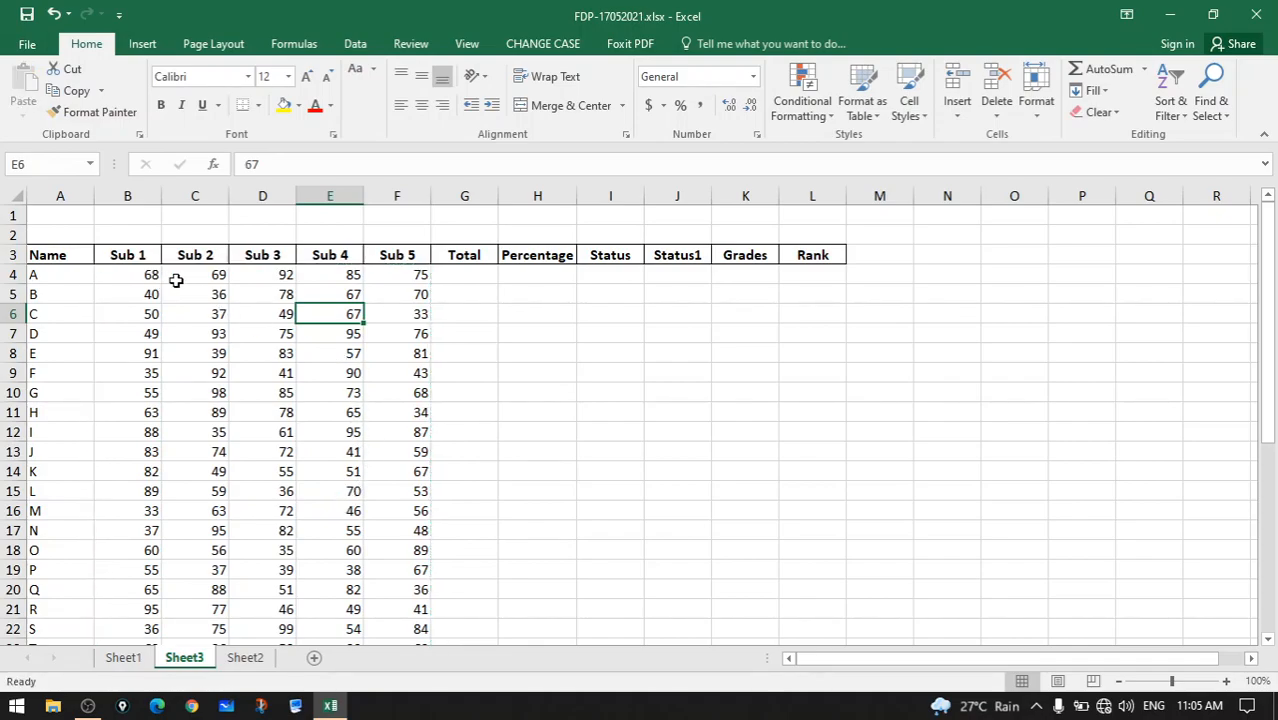
Enter a SUM formula in the Total cell G4 that adds the five subject marks in B4:F4
{"action": "left_click", "coordinate": [460, 276]}
{"action": "scroll", "coordinate": [468, 278], "scroll_direction": "down", "scroll_amount": 4}
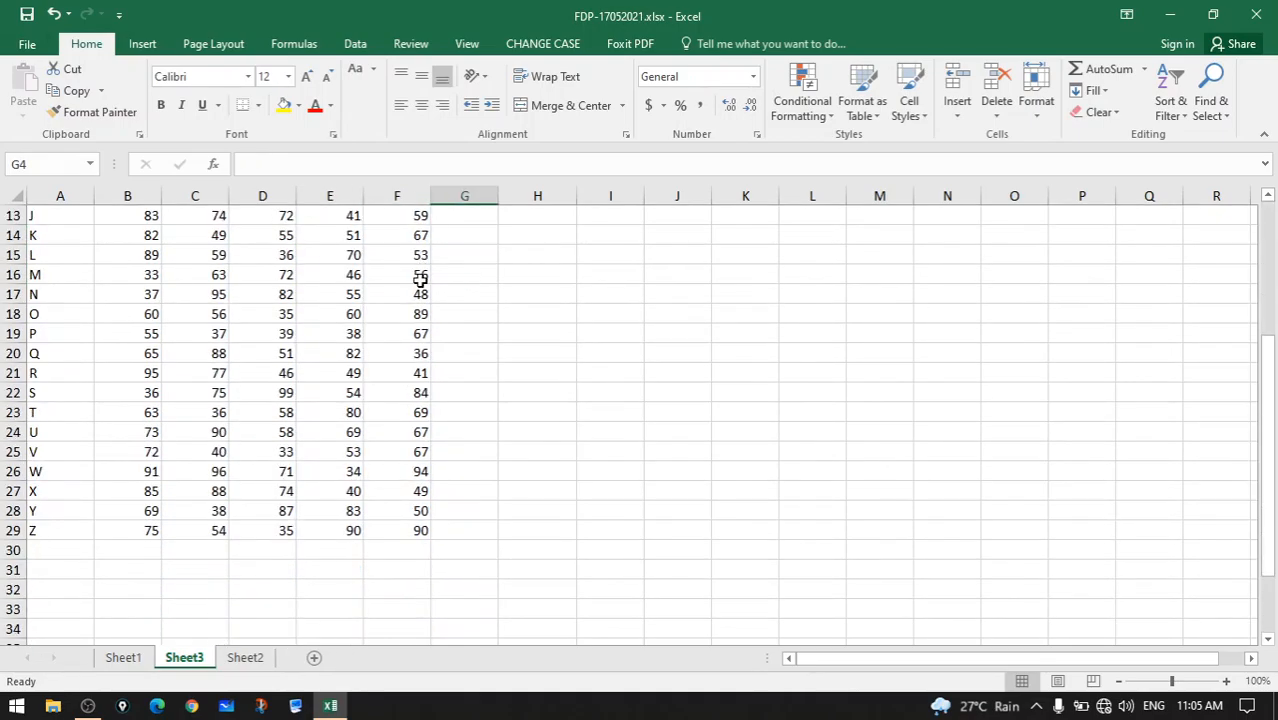
{"action": "scroll", "coordinate": [420, 283], "scroll_direction": "up", "scroll_amount": 4}
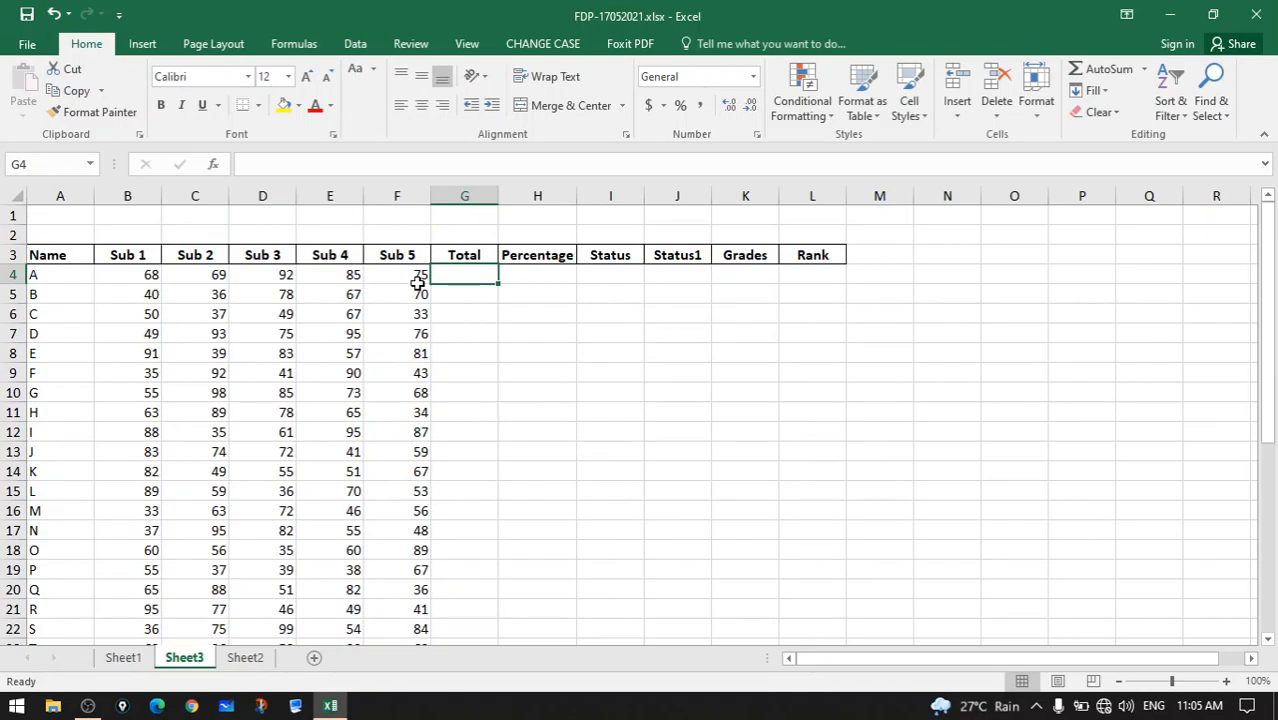
{"action": "type", "text": "=su"}
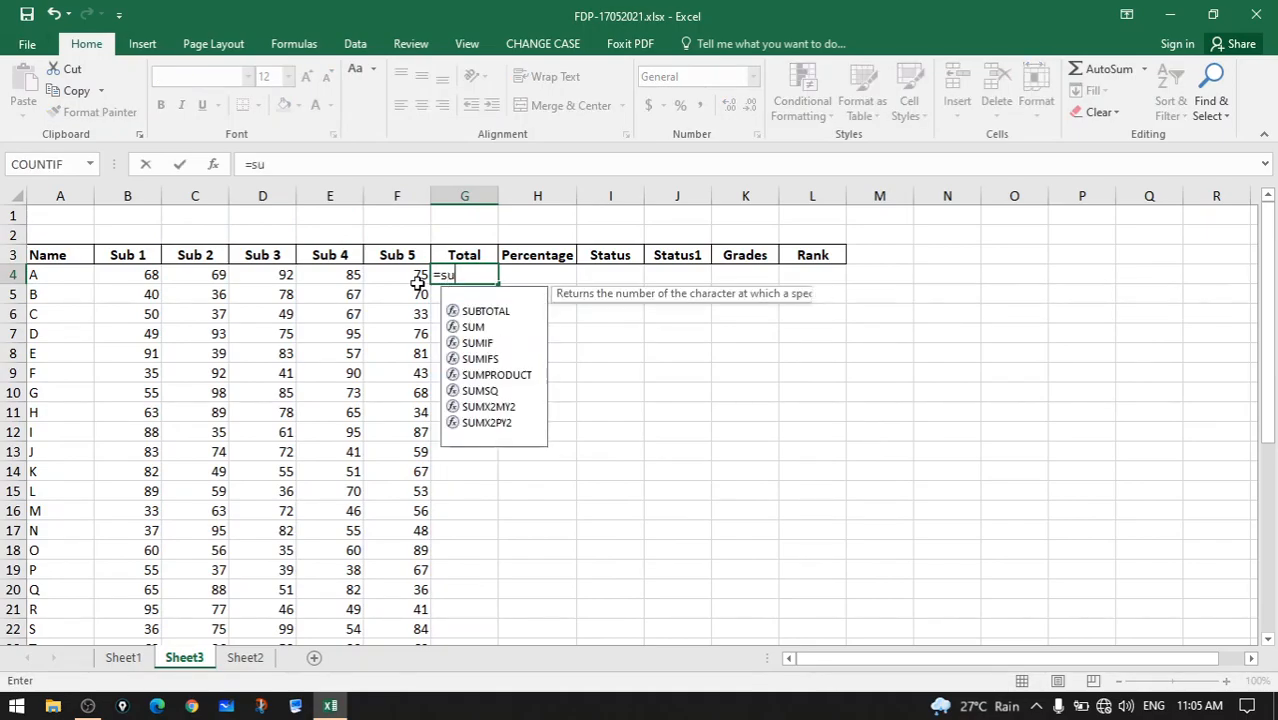
{"action": "type", "text": "m"}
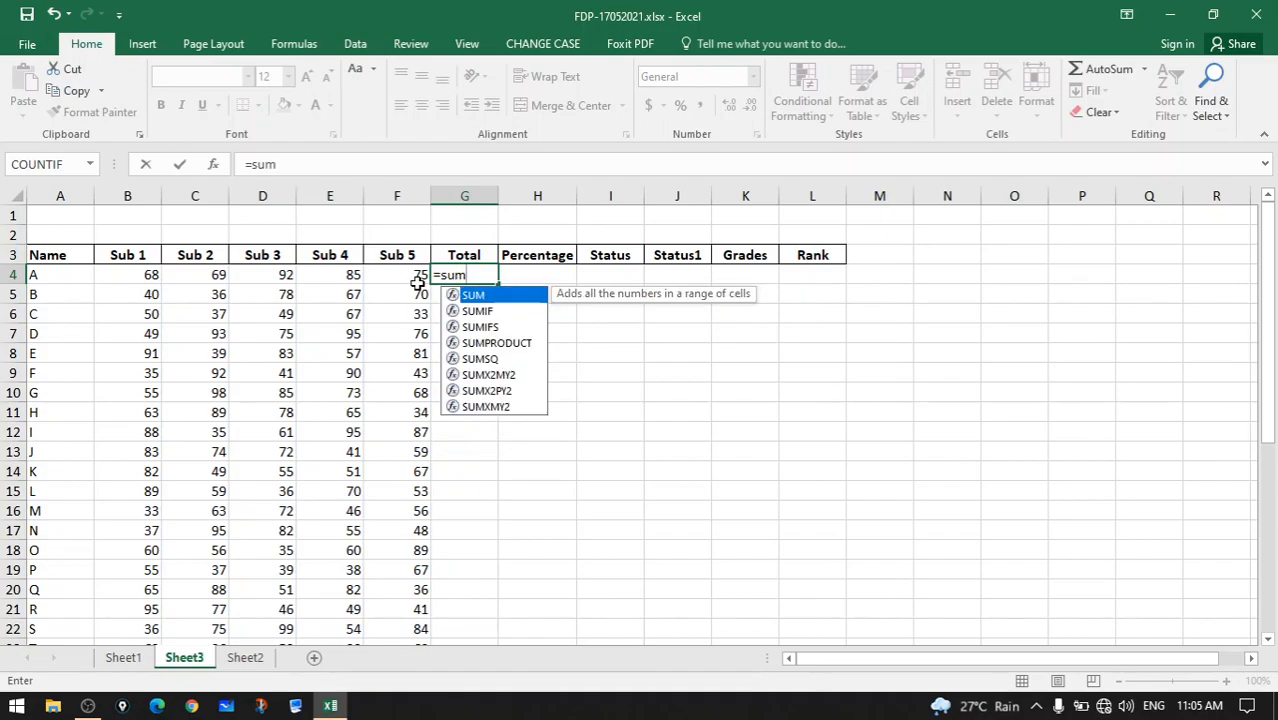
{"action": "type", "text": "("}
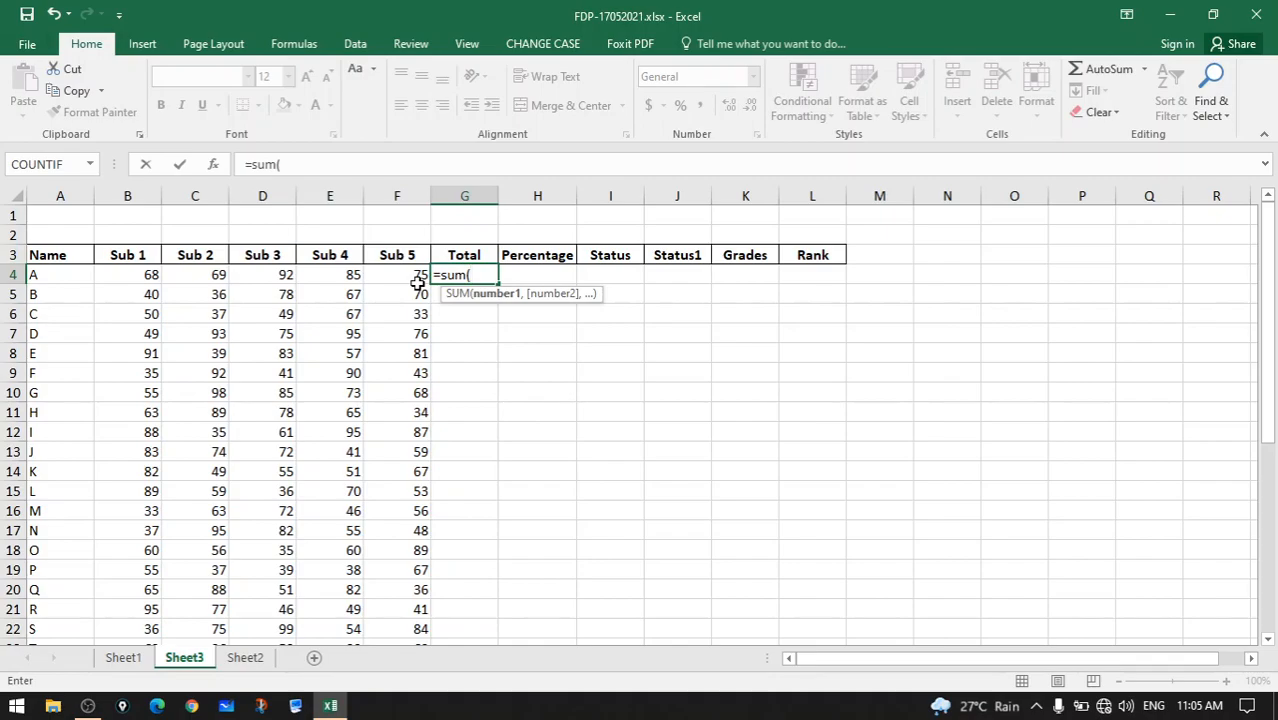
{"action": "left_click", "coordinate": [144, 278]}
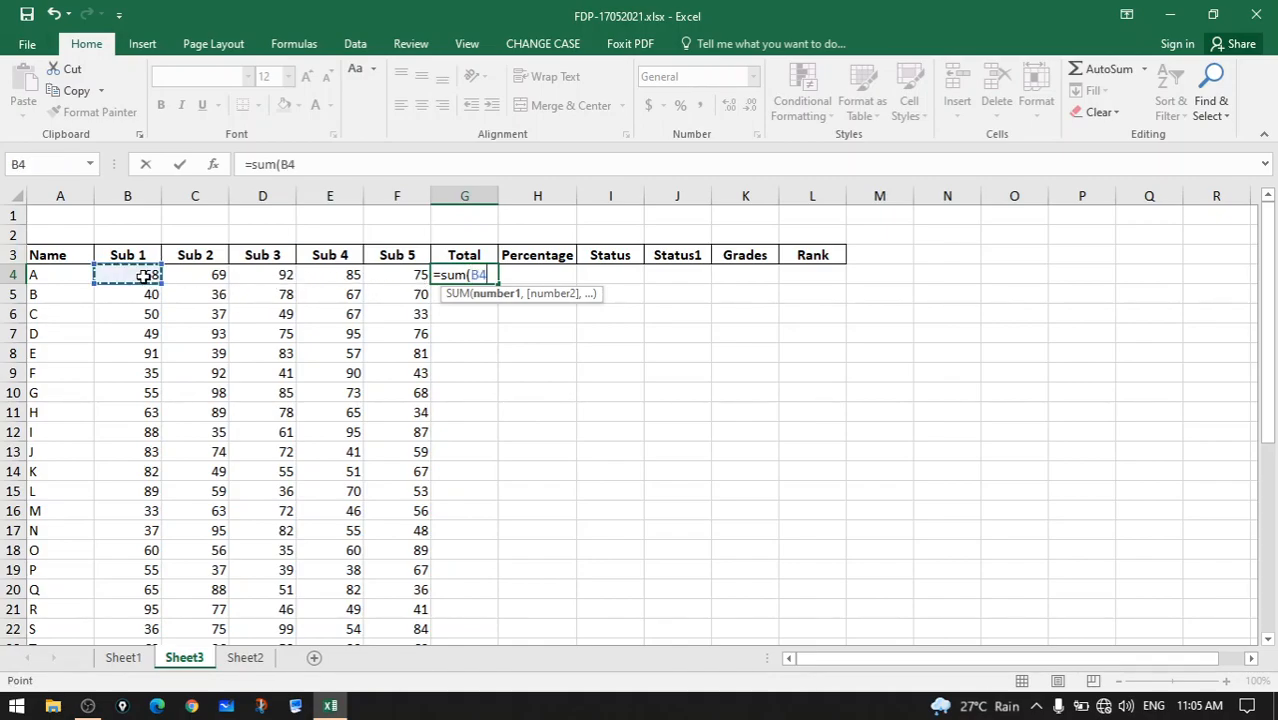
{"action": "left_click", "coordinate": [400, 277], "text": "shift"}
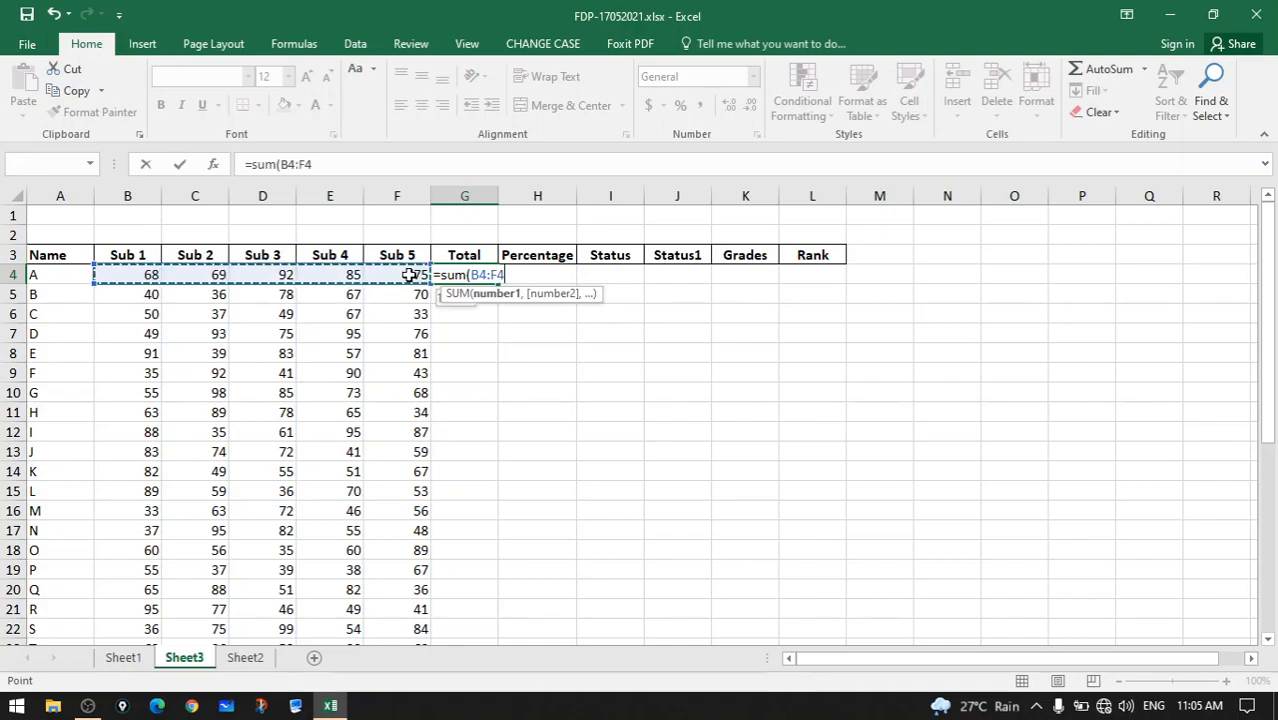
{"action": "type", "text": ")"}
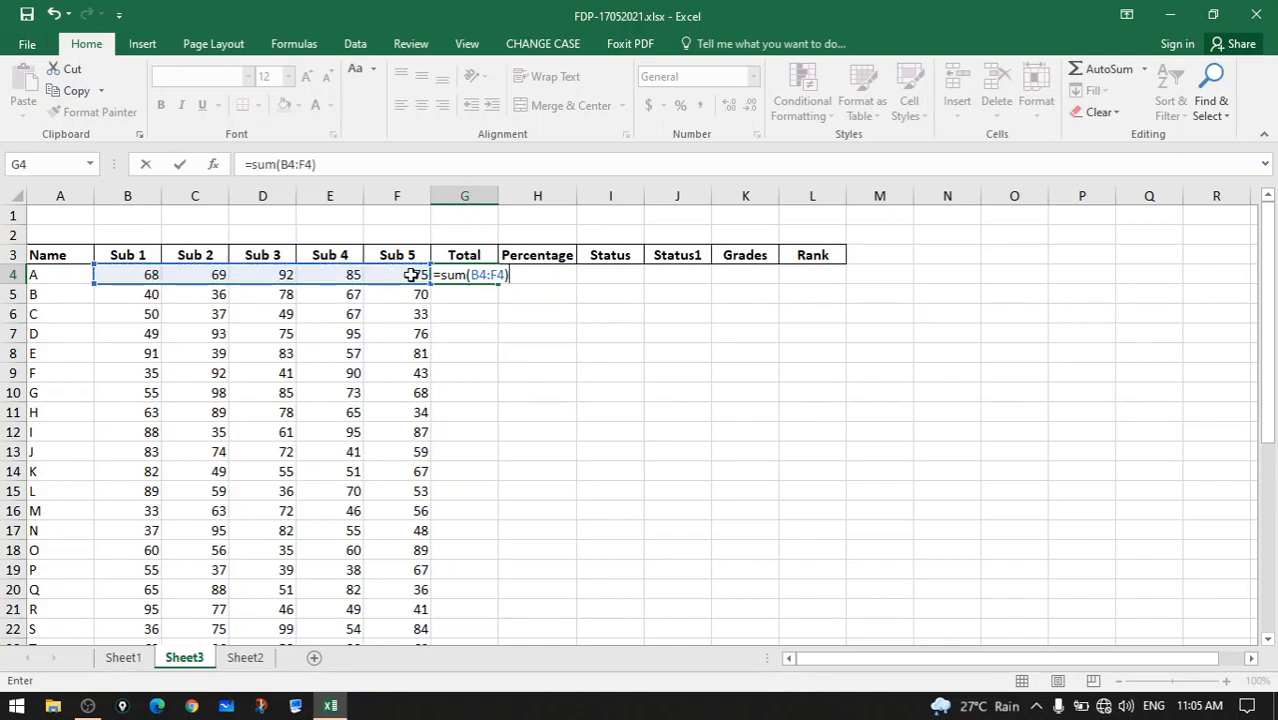
{"action": "key", "text": "Return"}
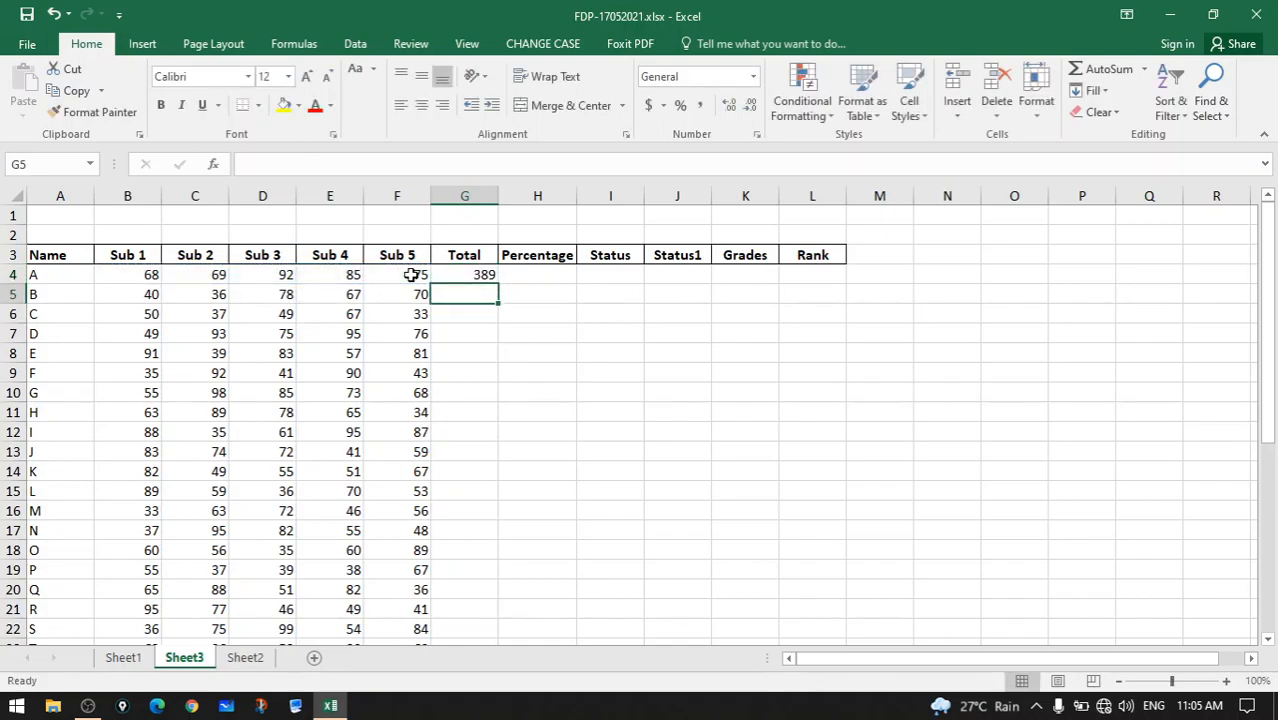
Fill the Total formula from G4 down to row 29 for all students
{"action": "left_click", "coordinate": [485, 275]}
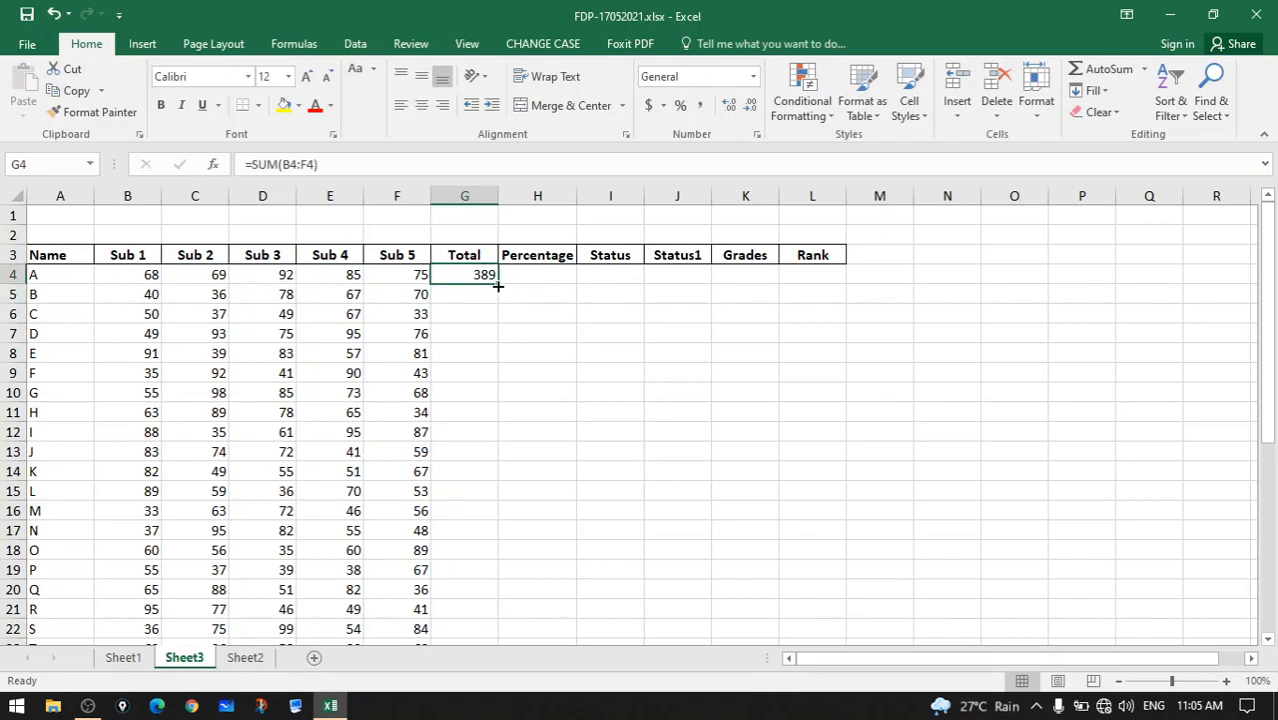
{"action": "double_click", "coordinate": [498, 286]}
{"action": "scroll", "coordinate": [499, 291], "scroll_direction": "down", "scroll_amount": 6}
{"action": "scroll", "coordinate": [525, 340], "scroll_direction": "up", "scroll_amount": 6}
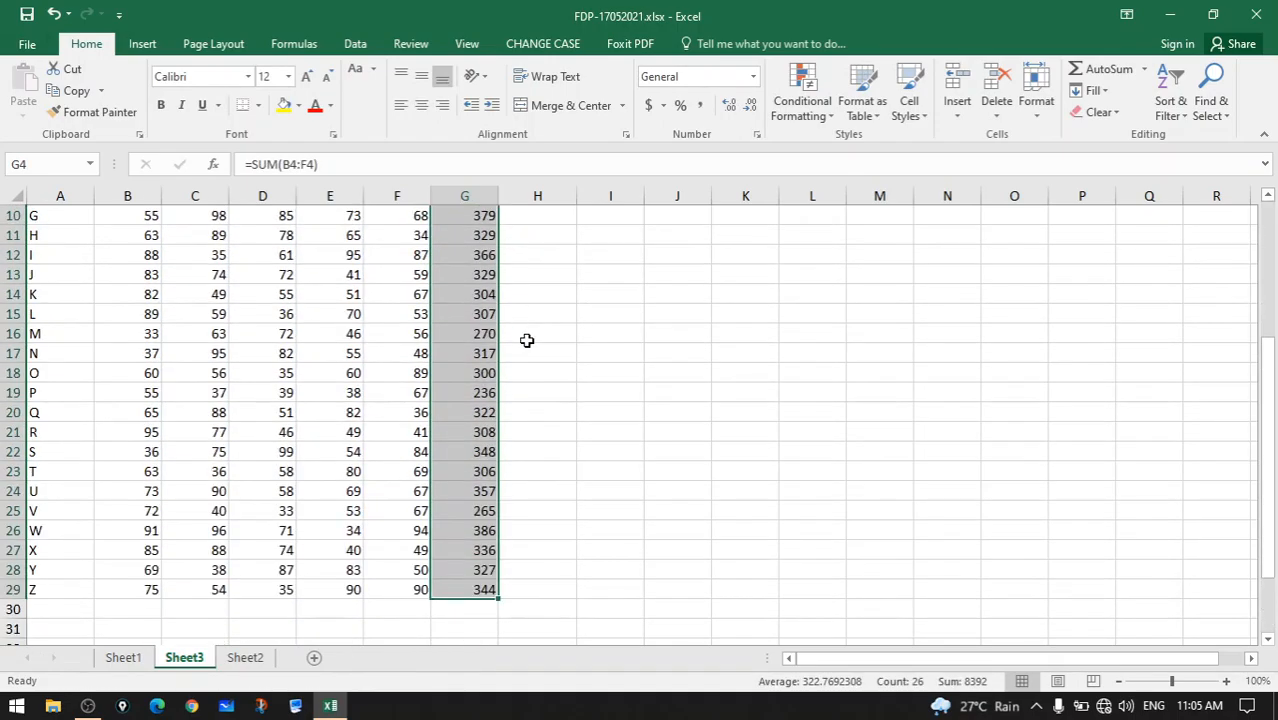
Enter an AVERAGE formula in the Percentage cell H4 over the subject marks B4:F4
{"action": "left_click", "coordinate": [552, 275]}
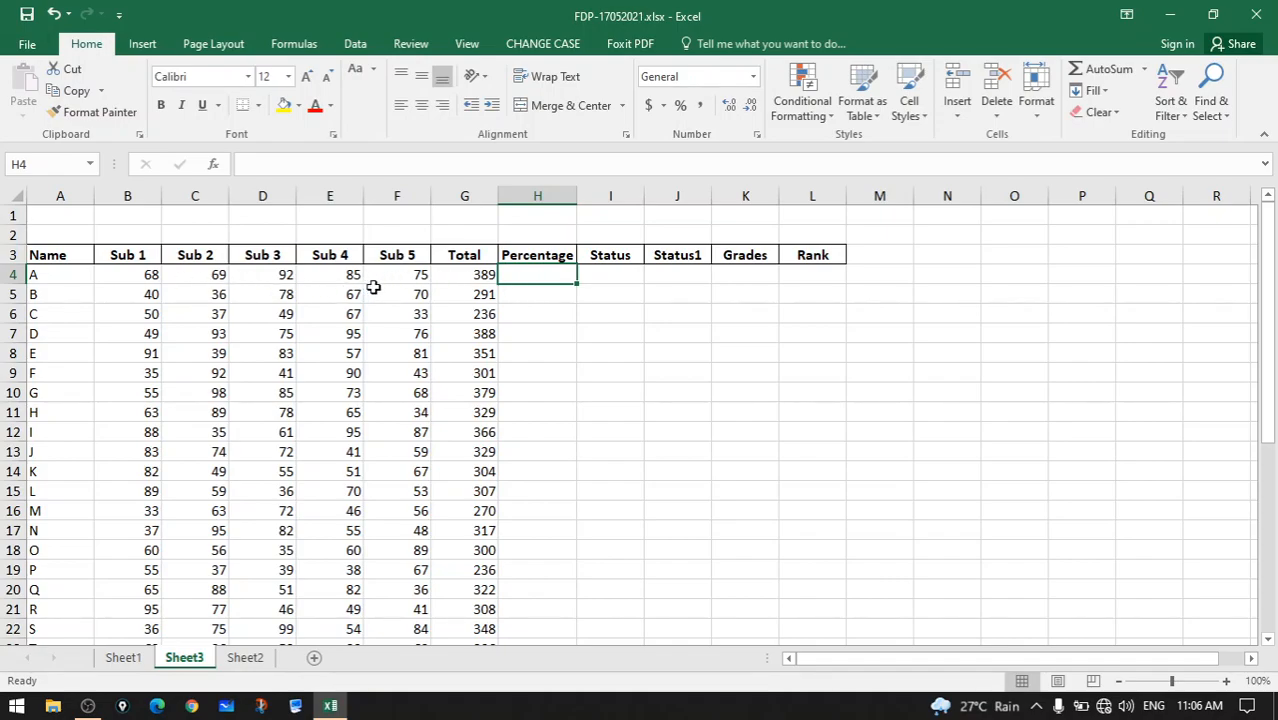
{"action": "type", "text": "=av"}
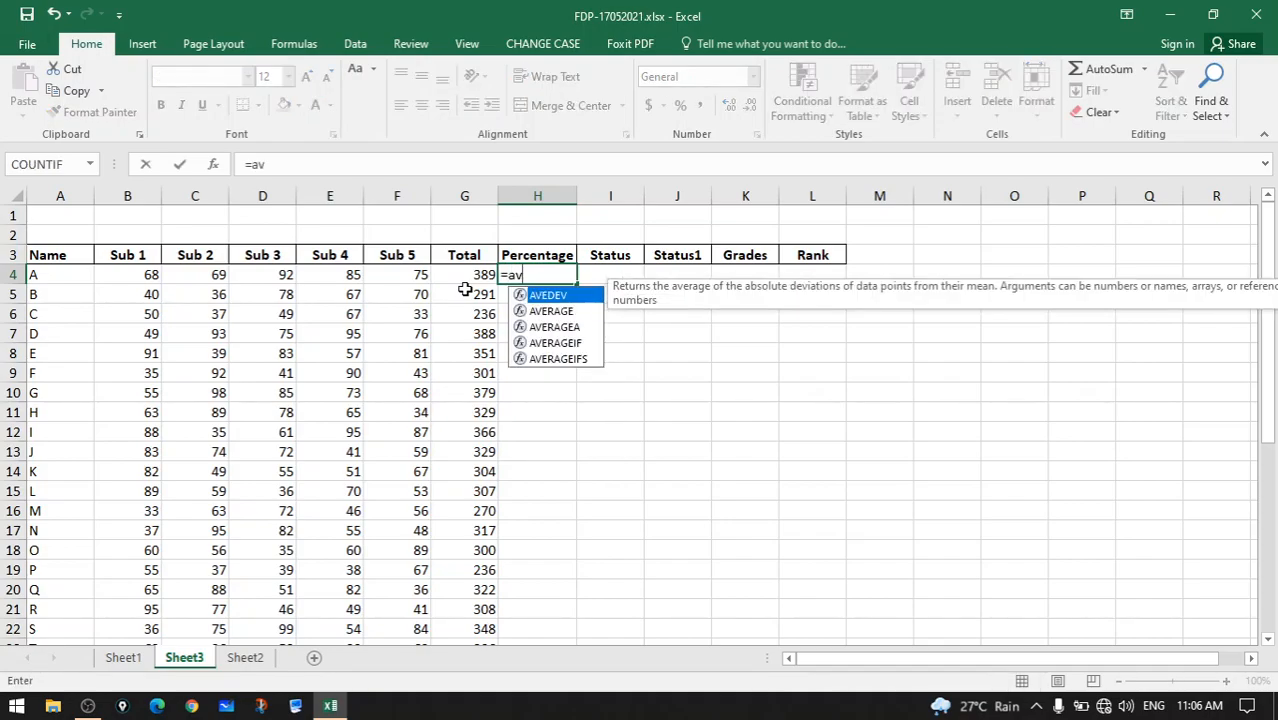
{"action": "left_click", "coordinate": [567, 312]}
{"action": "double_click", "coordinate": [567, 312]}
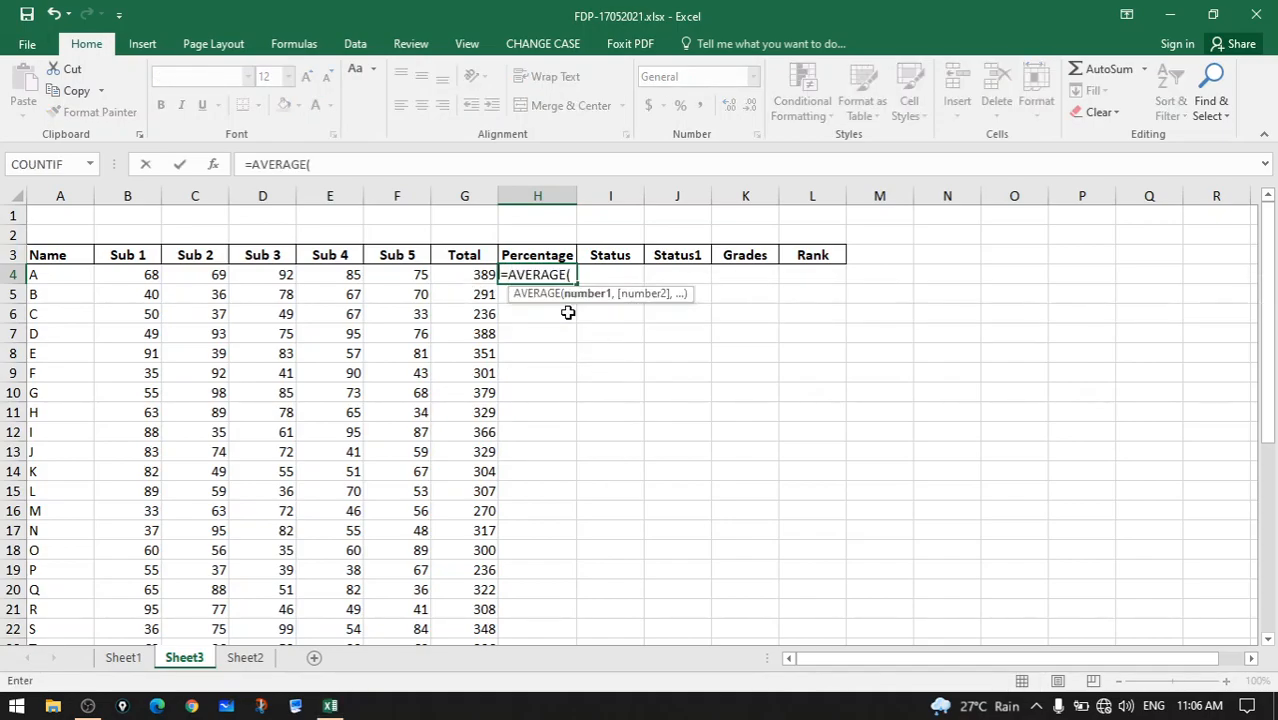
{"action": "left_click", "coordinate": [145, 276]}
{"action": "left_click", "coordinate": [408, 276], "text": "shift"}
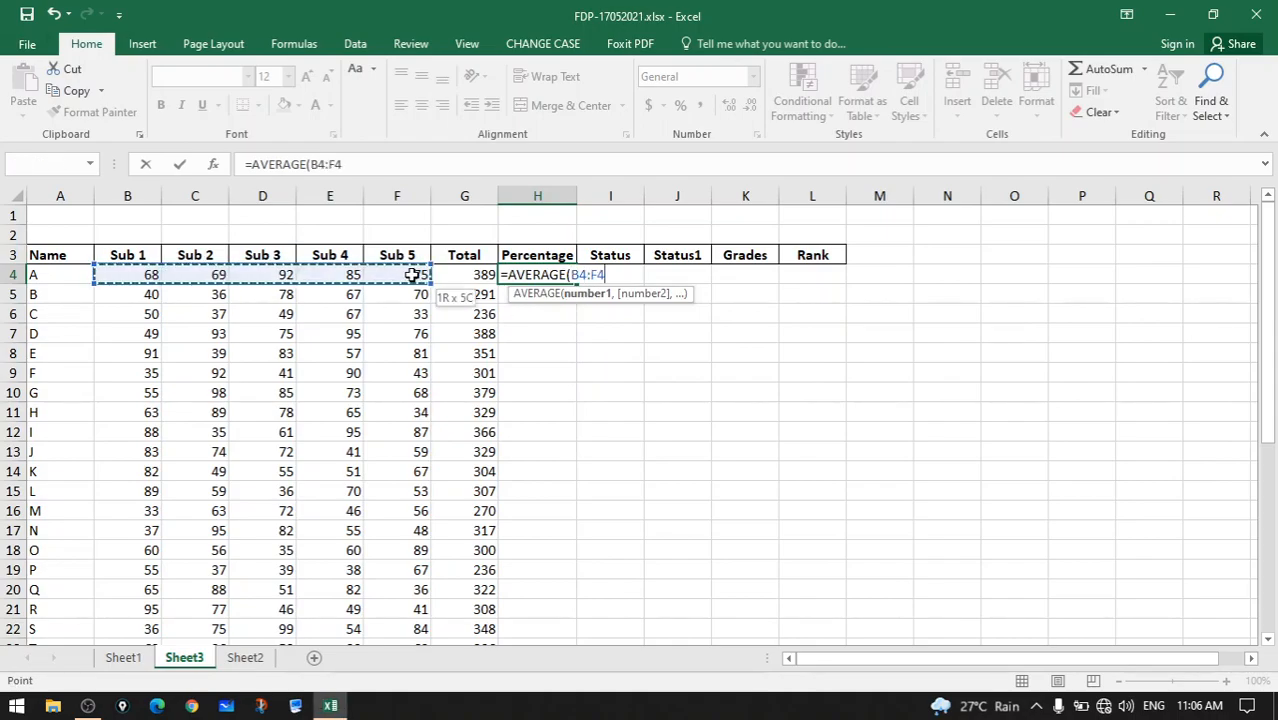
{"action": "key", "text": "Return"}
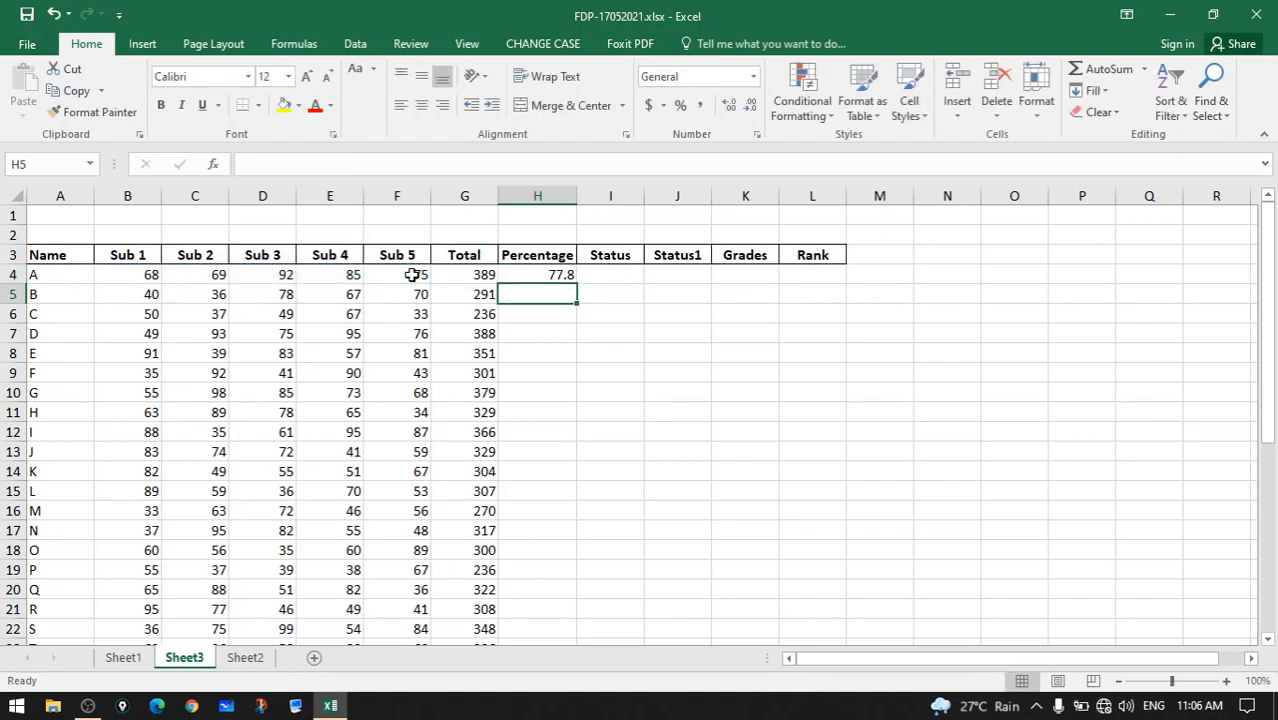
Try the percent style on the average in H4, and undo that formatting
{"action": "left_click", "coordinate": [550, 276]}
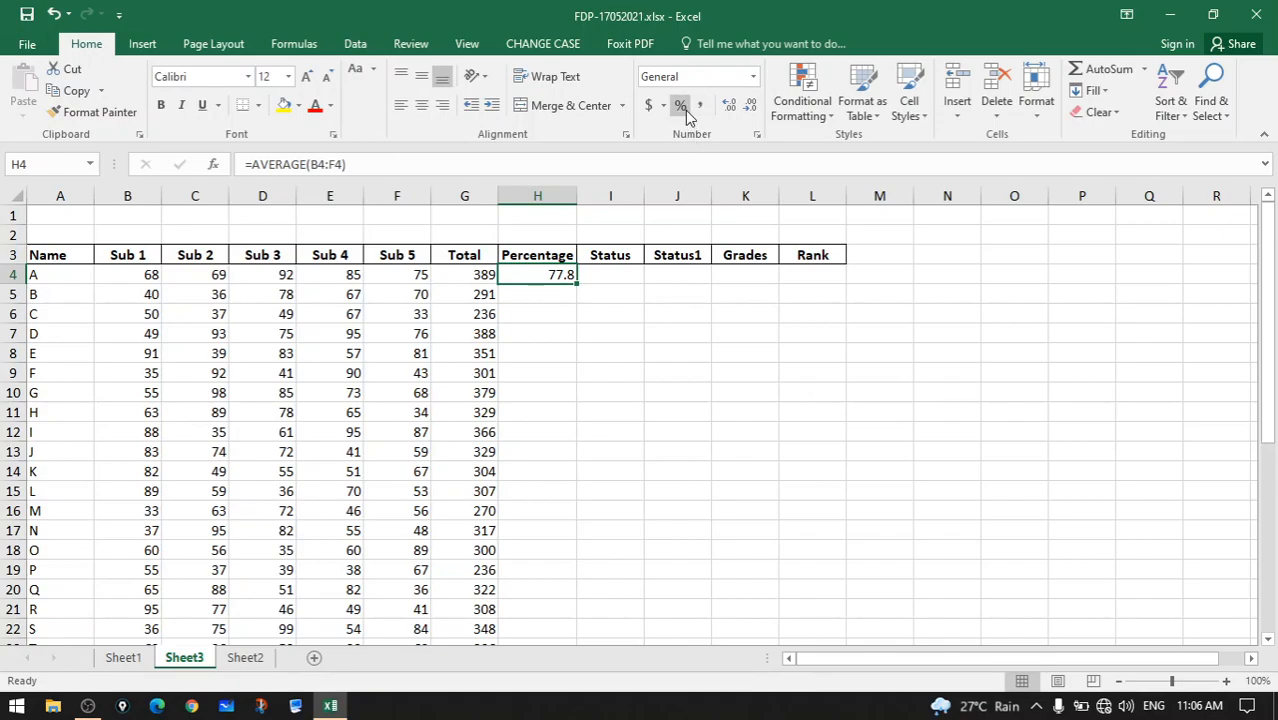
{"action": "left_click", "coordinate": [755, 78]}
{"action": "left_click", "coordinate": [756, 79]}
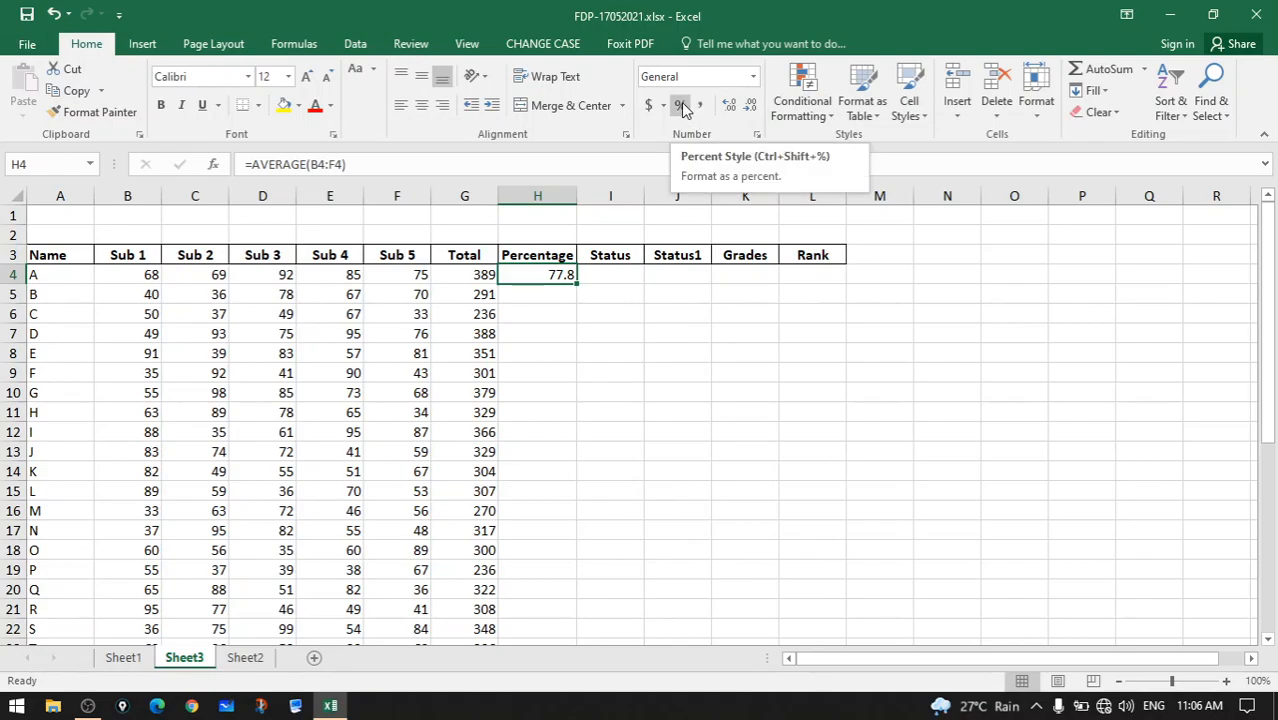
{"action": "left_click", "coordinate": [681, 106]}
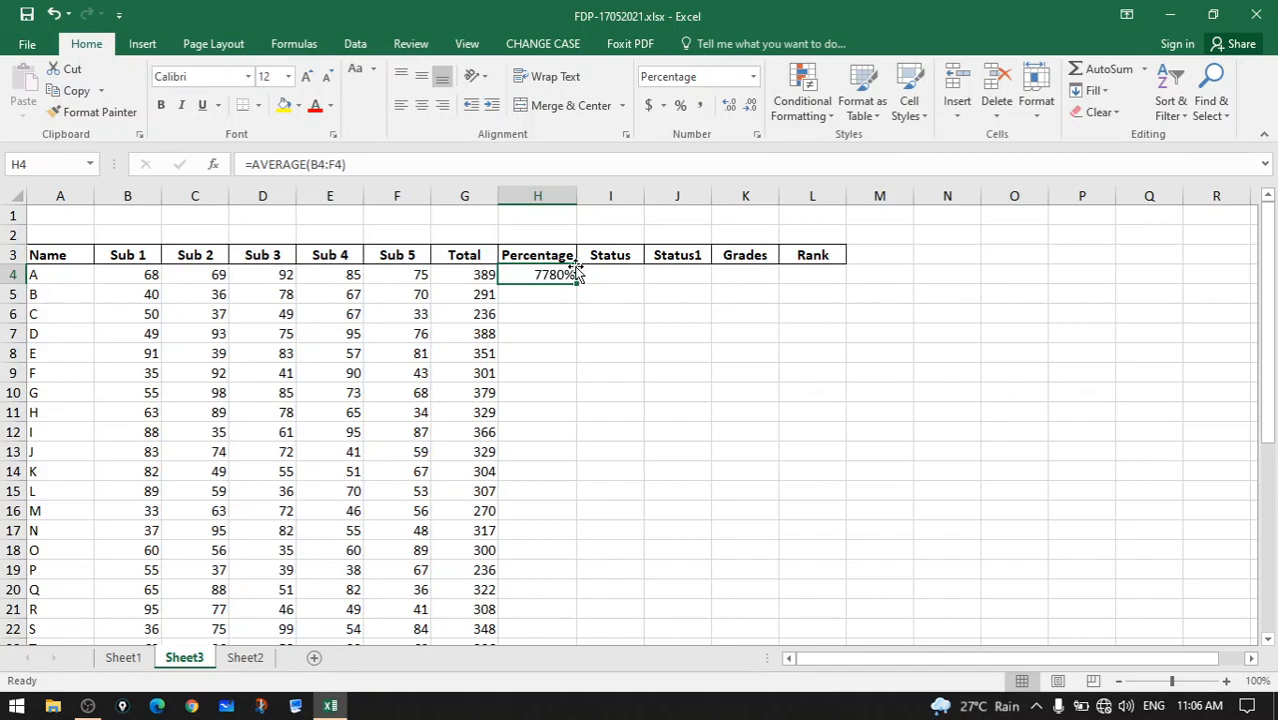
{"action": "key", "text": "ctrl+z"}
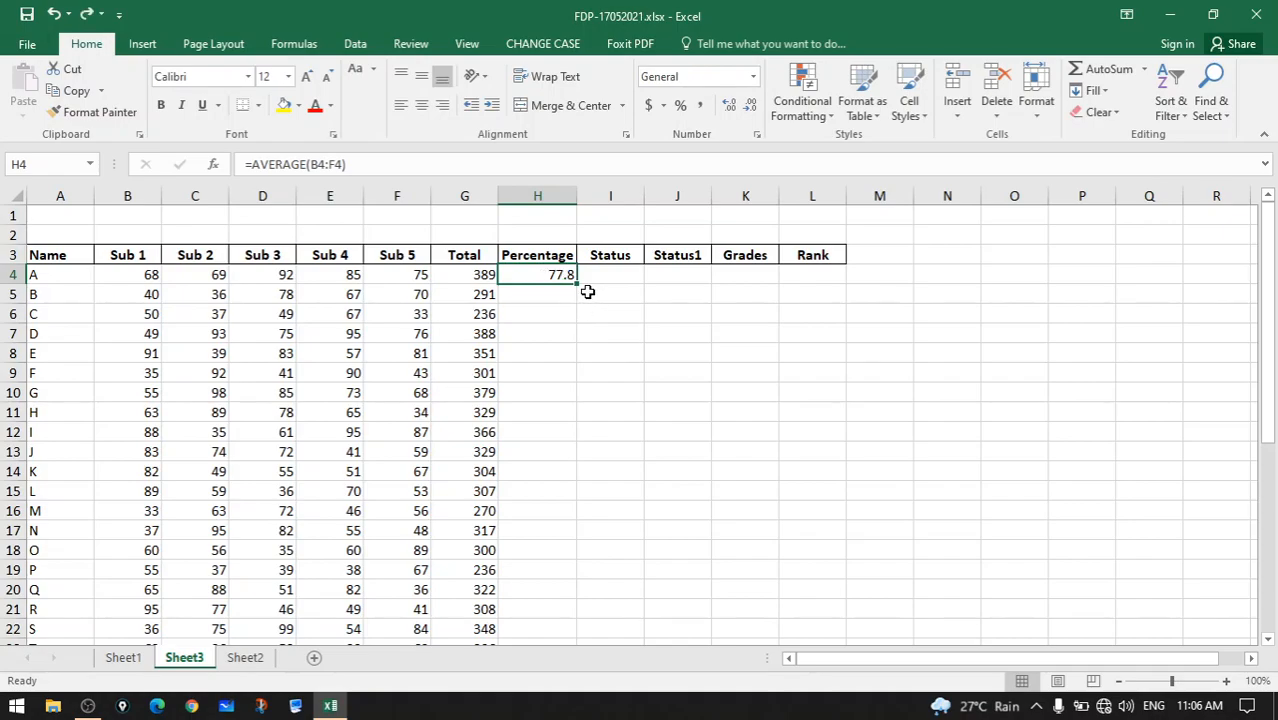
Extend the Percentage formula in H4 to divide the average by 100, as =AVERAGE(B4:F4)/100
{"action": "double_click", "coordinate": [548, 273]}
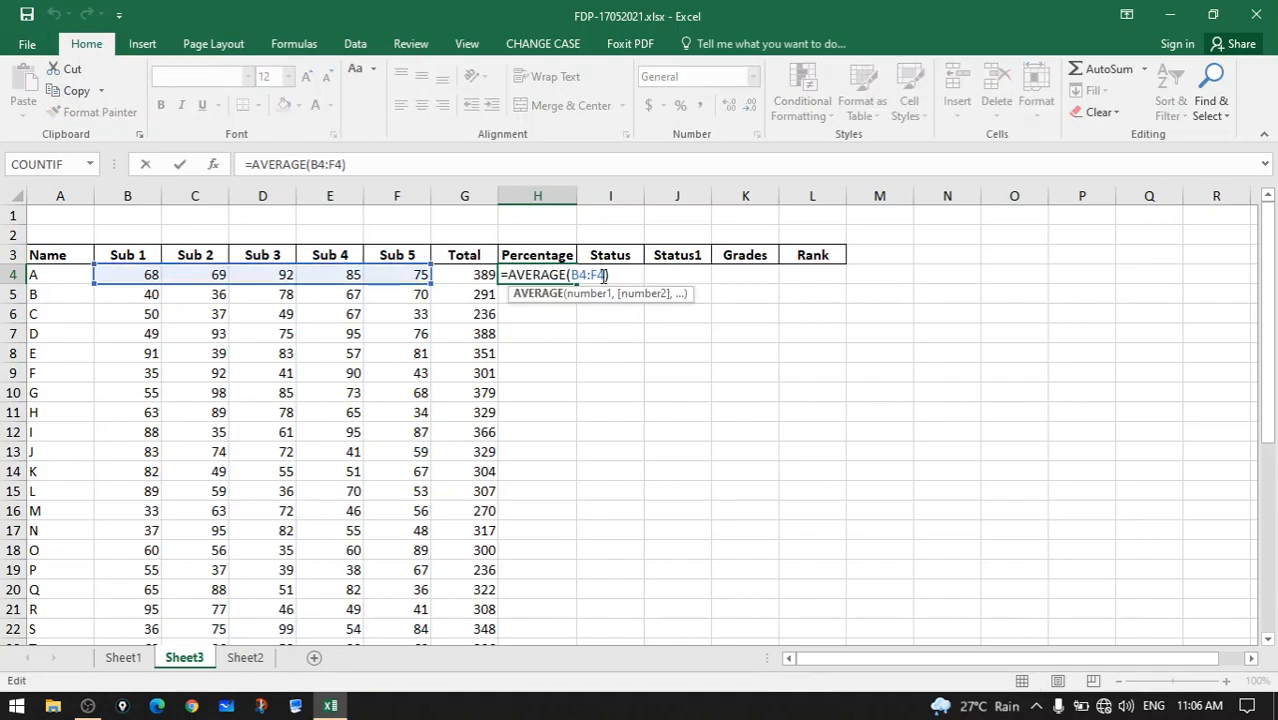
{"action": "left_click", "coordinate": [623, 275]}
{"action": "type", "text": "/100"}
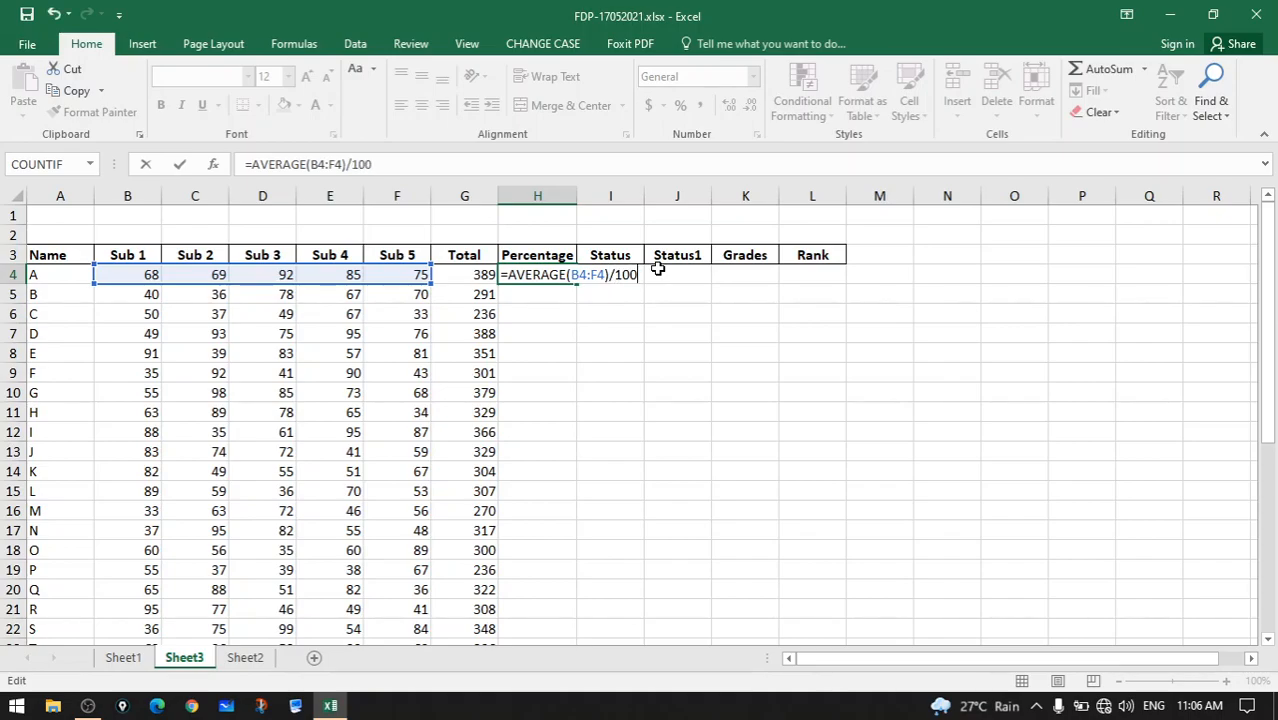
{"action": "key", "text": "Return"}
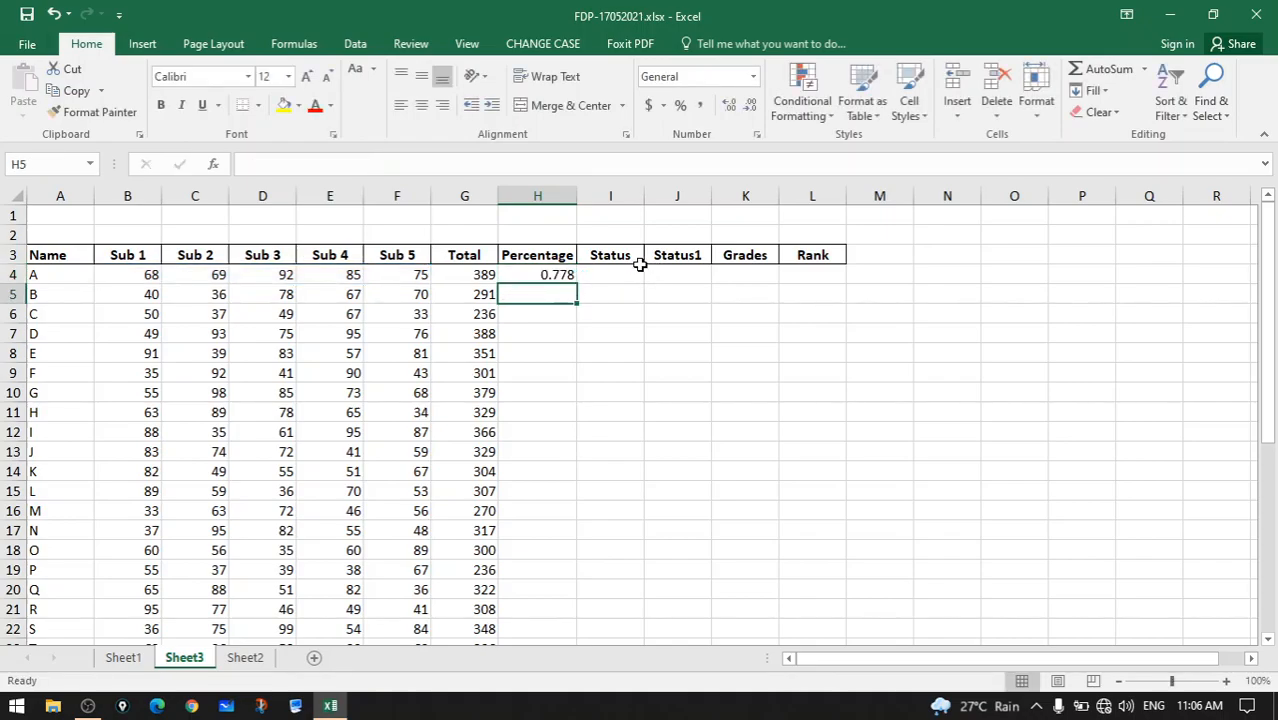
Format the Percentage cell H4 as a percentage with two decimal places
{"action": "left_click", "coordinate": [569, 278]}
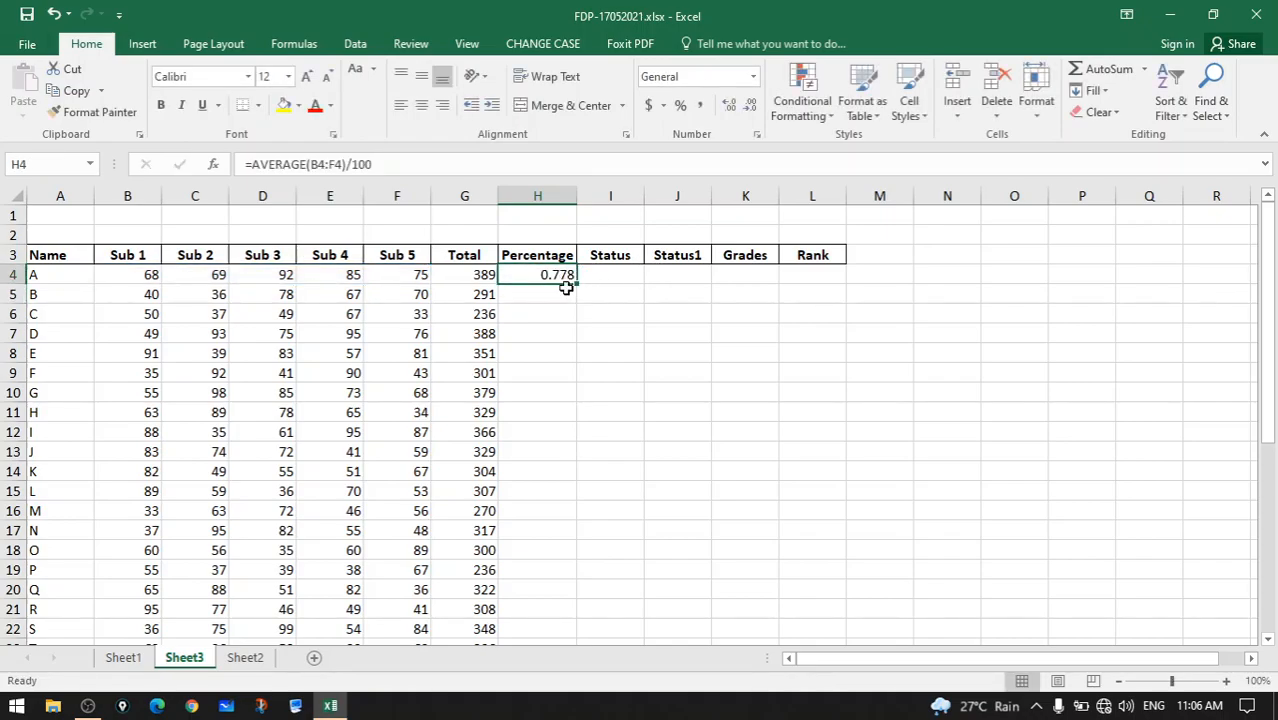
{"action": "left_click", "coordinate": [681, 108]}
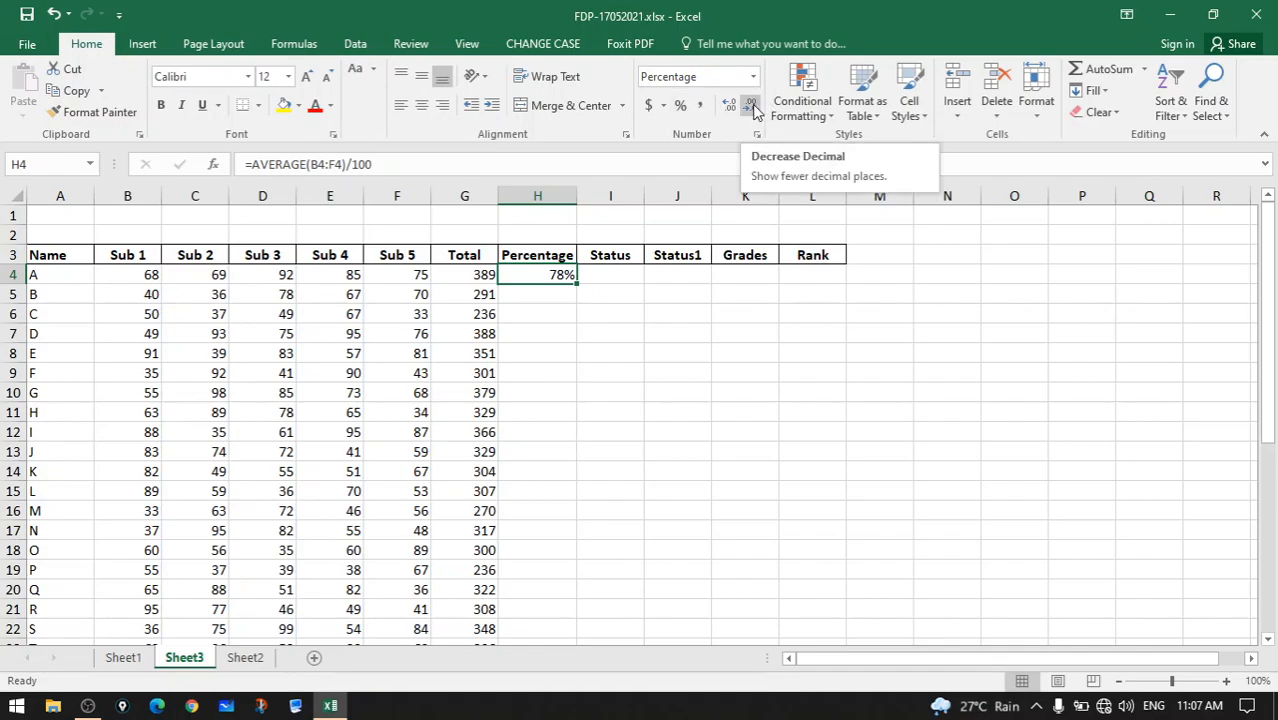
{"action": "left_click", "coordinate": [730, 107]}
{"action": "left_click", "coordinate": [730, 110]}
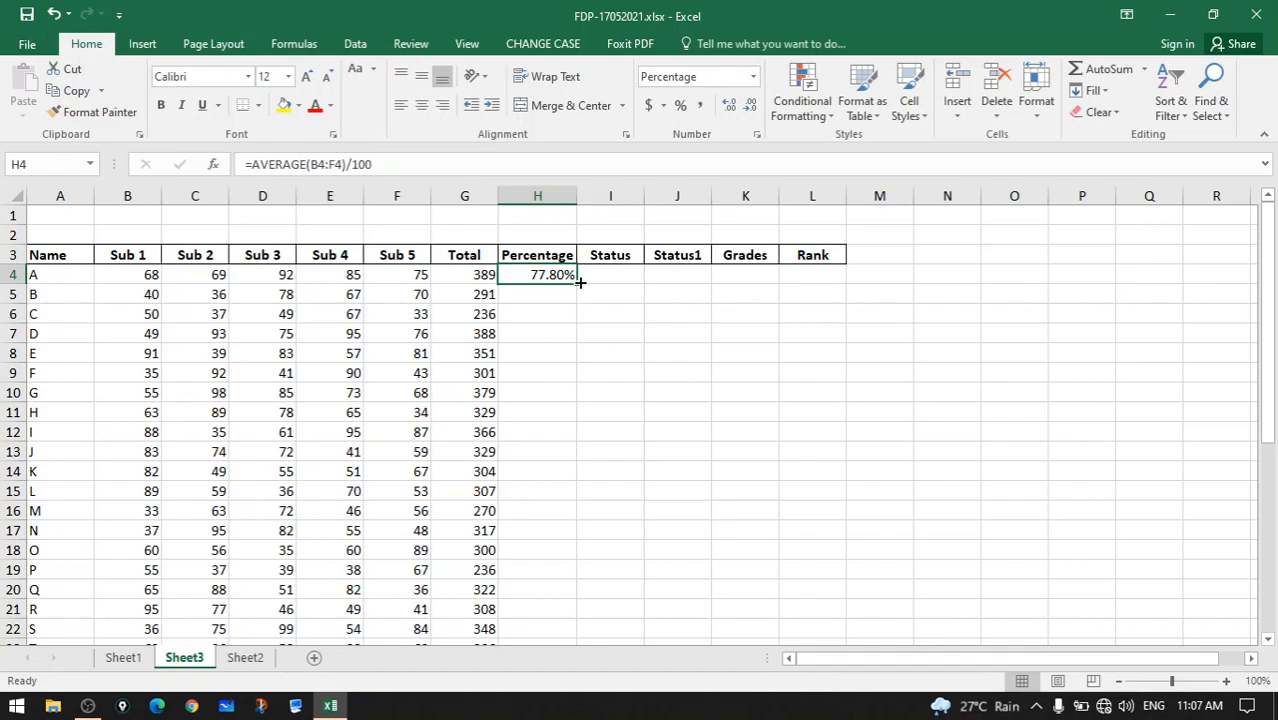
Fill the Percentage formula from H4 down to row 29 for all students
{"action": "double_click", "coordinate": [577, 287]}
{"action": "scroll", "coordinate": [616, 325], "scroll_direction": "down", "scroll_amount": 5}
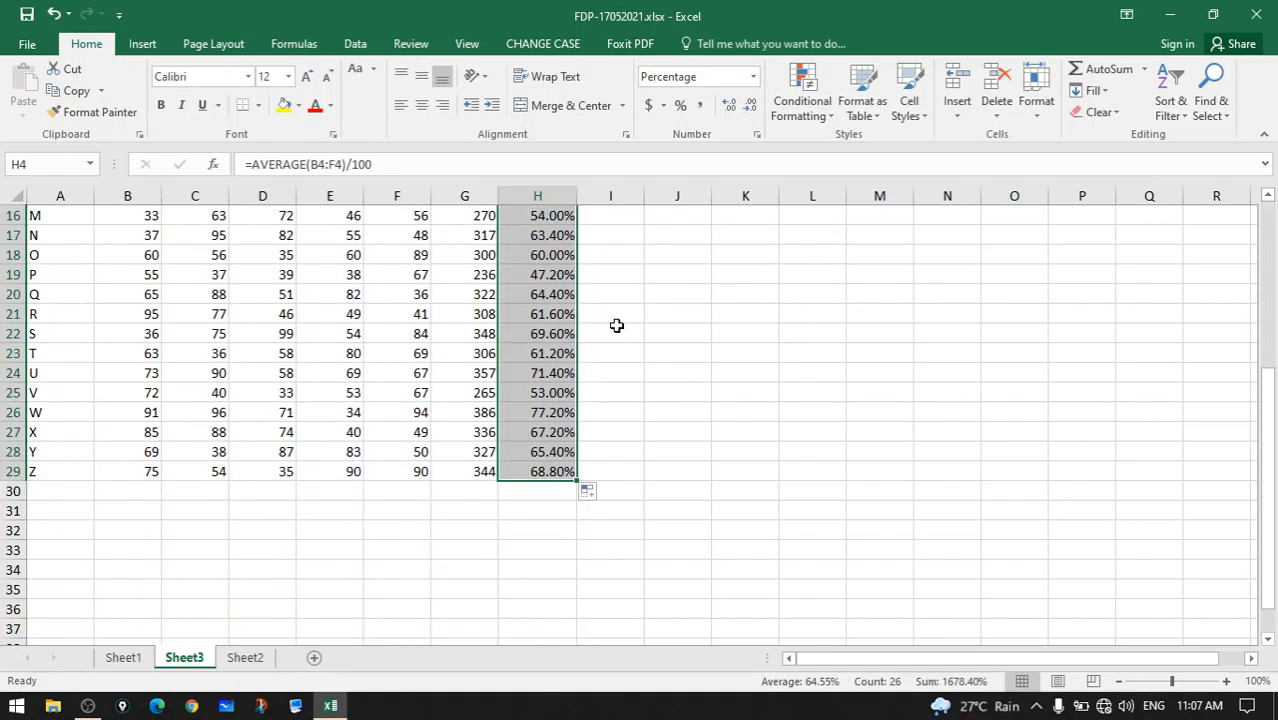
{"action": "scroll", "coordinate": [616, 325], "scroll_direction": "up", "scroll_amount": 5}
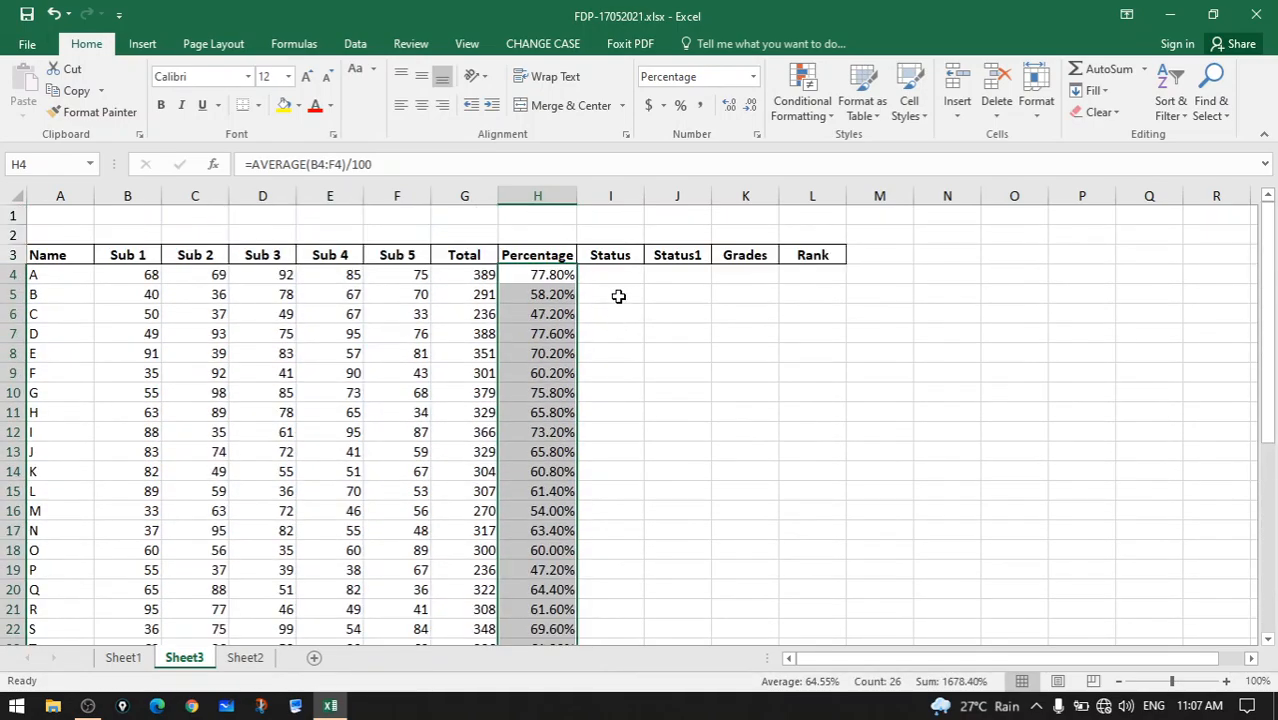
{"action": "left_click", "coordinate": [614, 260]}
{"action": "left_click", "coordinate": [613, 290]}
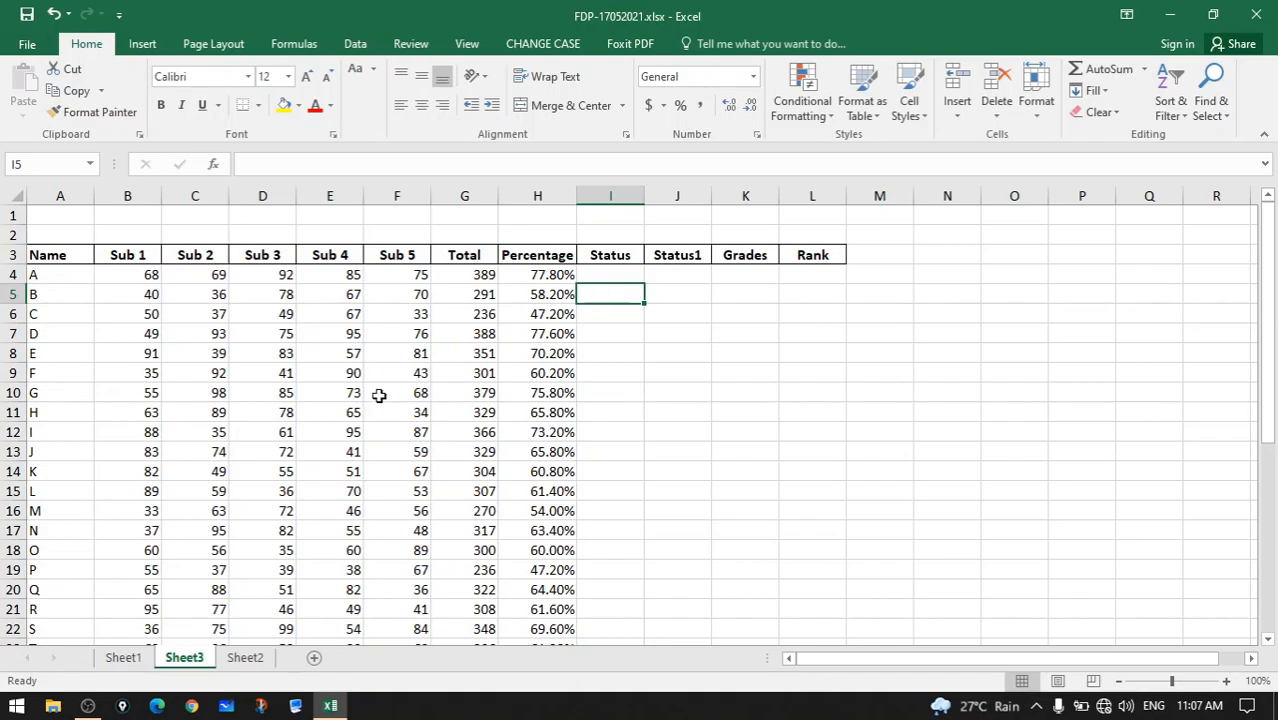
{"action": "left_click", "coordinate": [205, 430]}
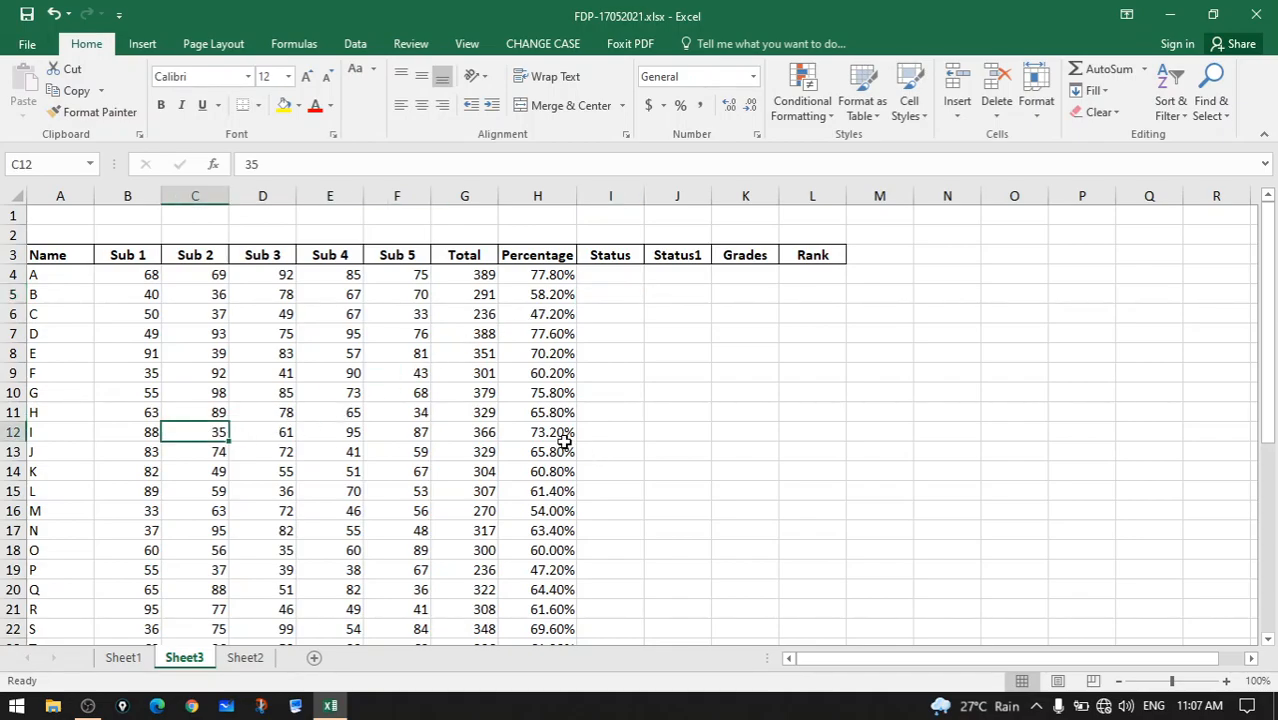
Enter the Status formula =IF(H4>=50%,"Pass","Fail") in I4 for the first student
{"action": "left_click", "coordinate": [622, 273]}
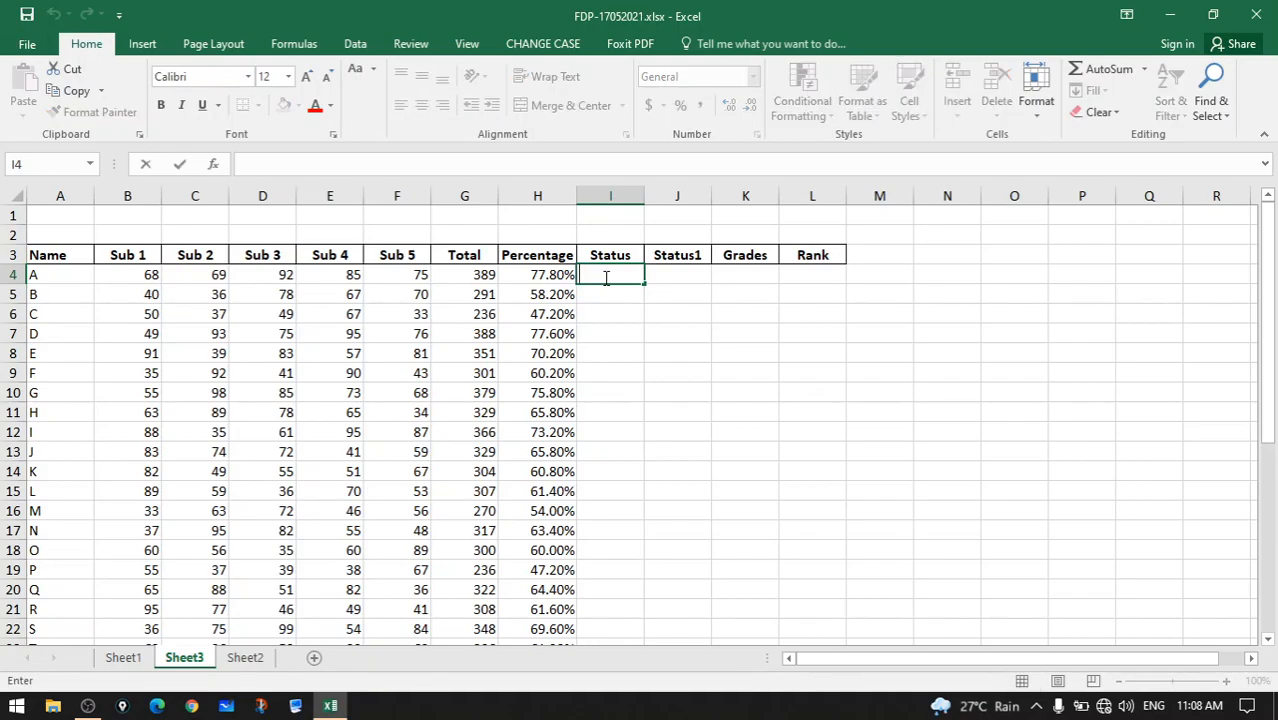
{"action": "type", "text": "=if"}
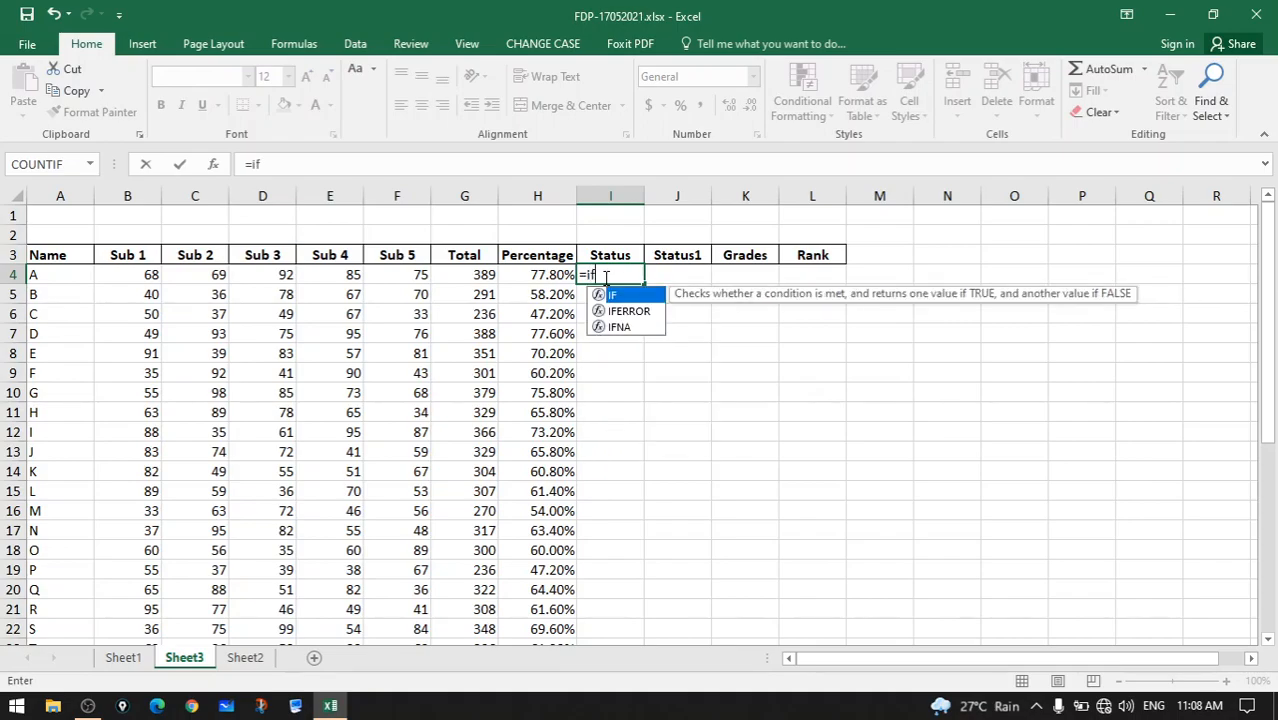
{"action": "type", "text": "("}
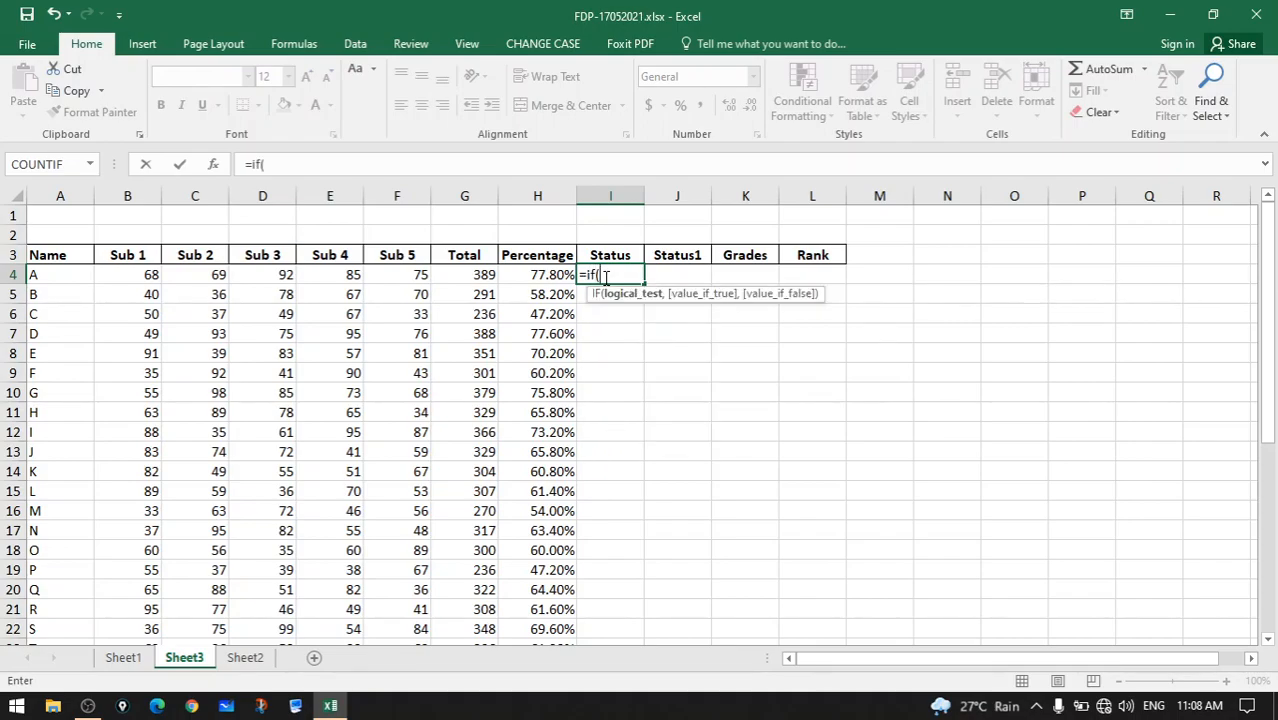
{"action": "left_click", "coordinate": [551, 275]}
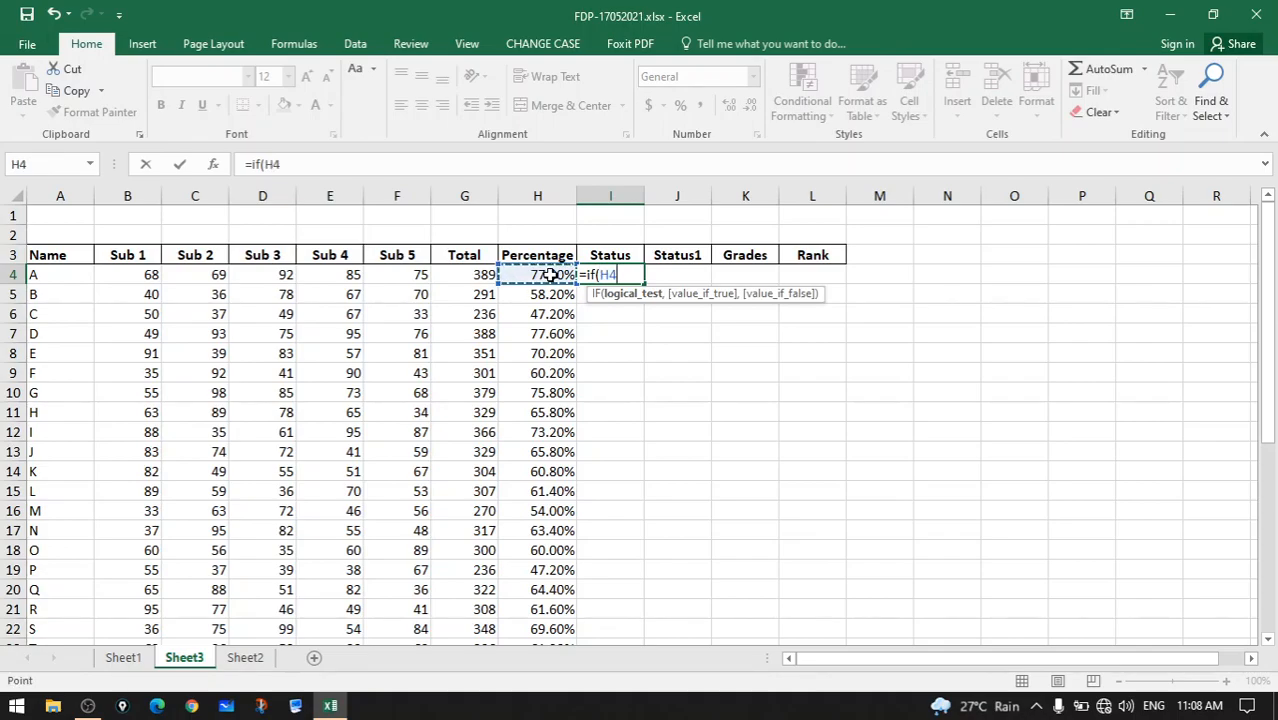
{"action": "type", "text": ">=50"}
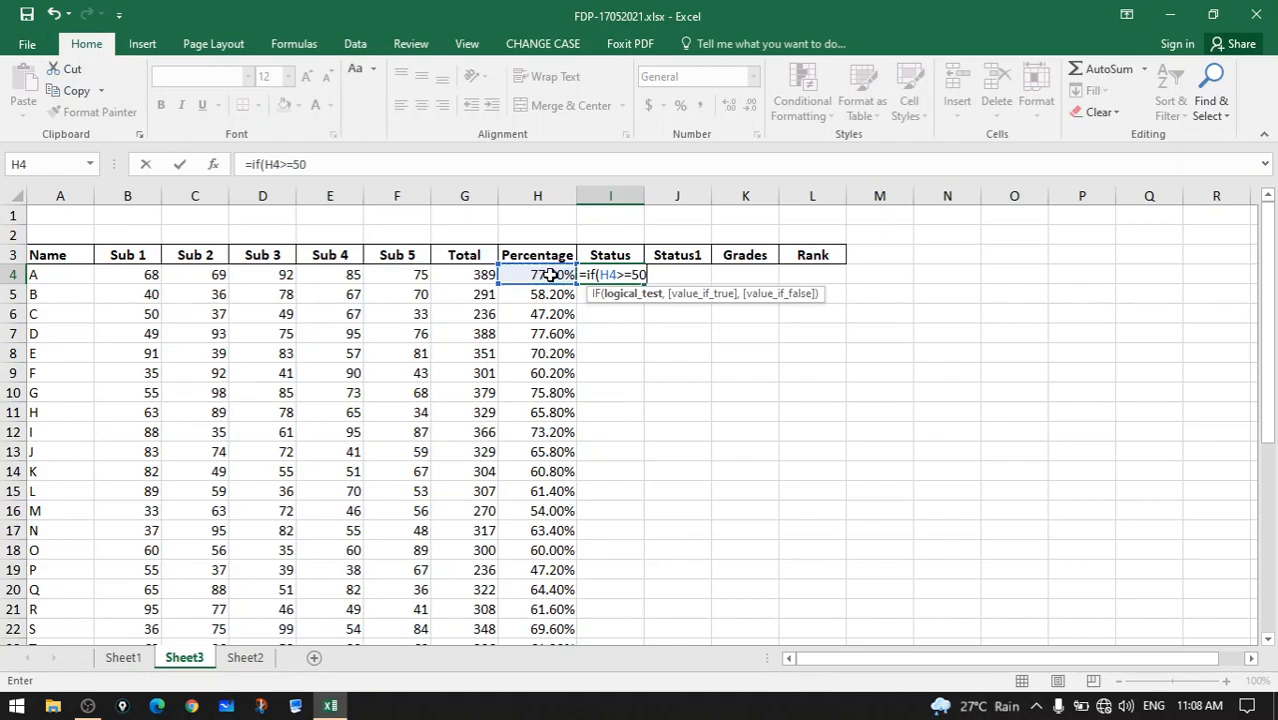
{"action": "type", "text": "%,"}
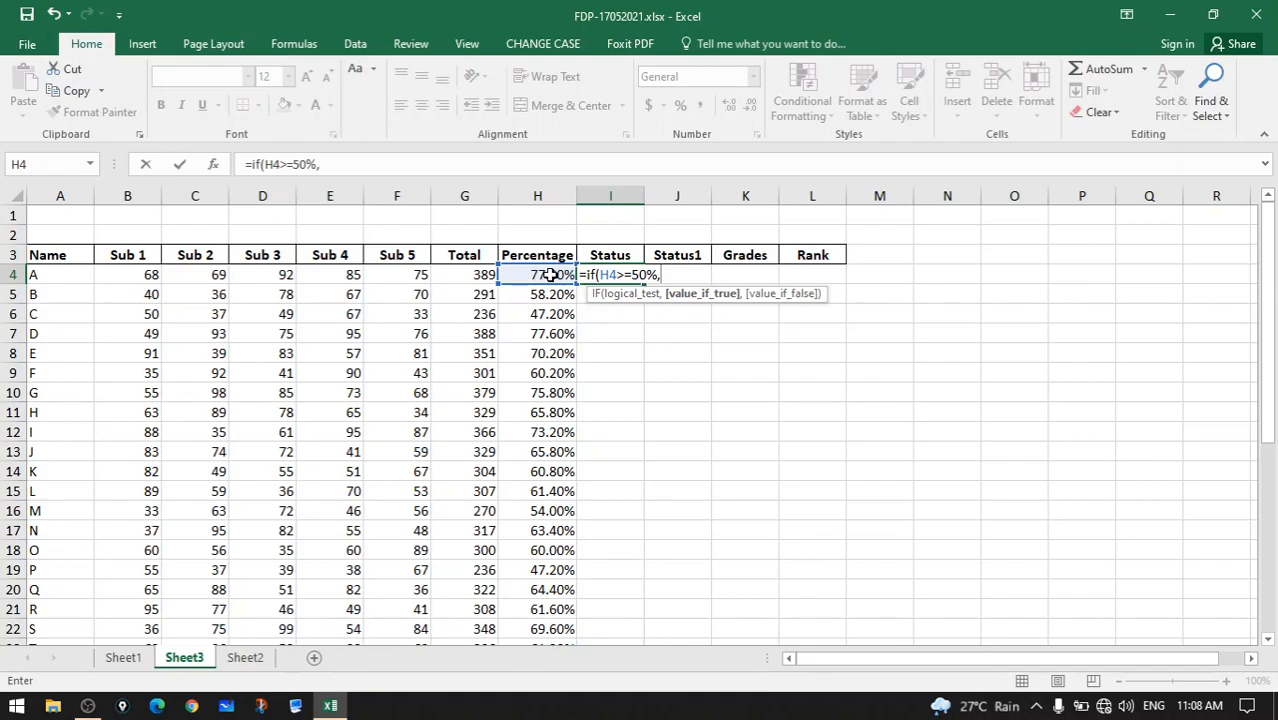
{"action": "type", "text": "\"p"}
{"action": "key", "text": "BackSpace"}
{"action": "type", "text": "Pass\","}
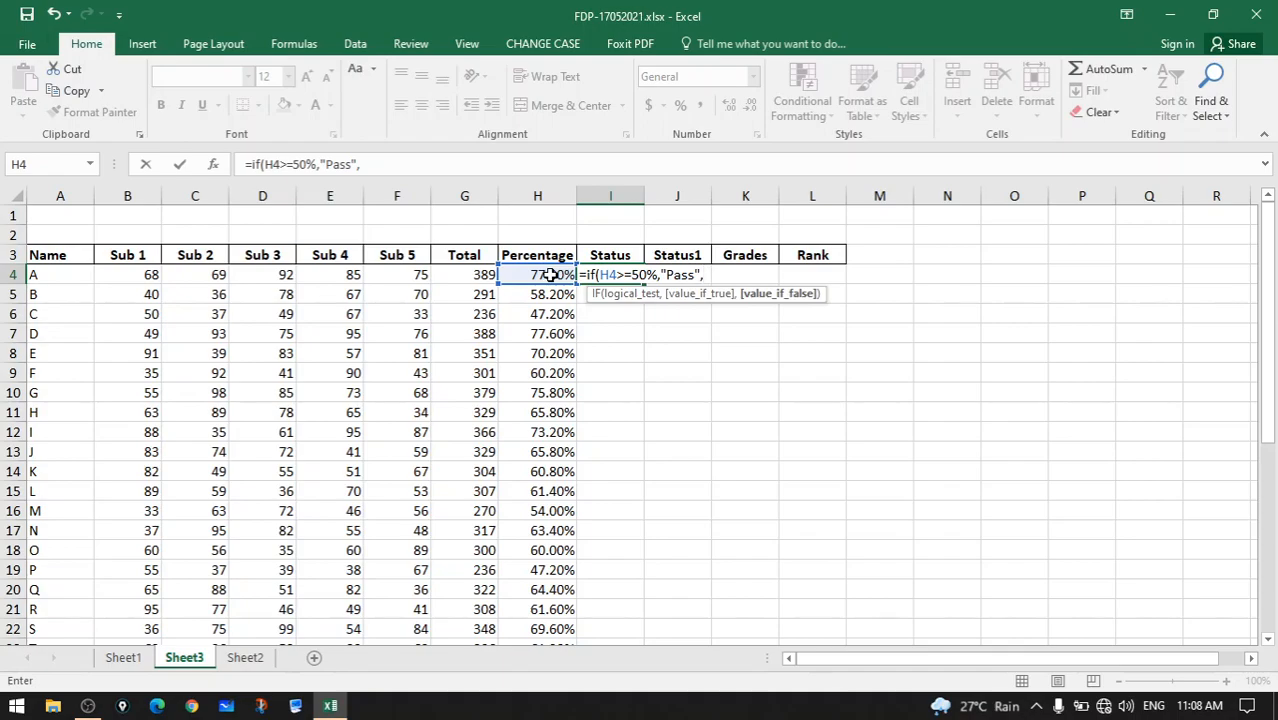
{"action": "type", "text": "\"Fail\")"}
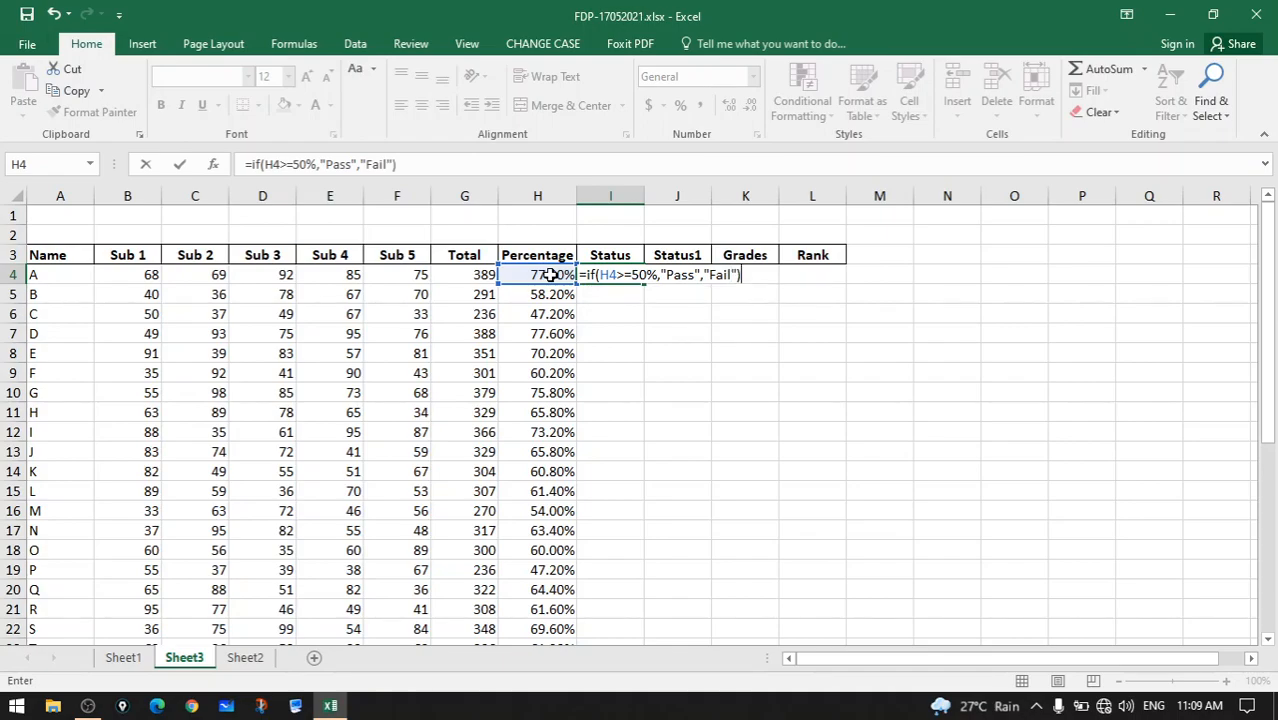
{"action": "key", "text": "Return"}
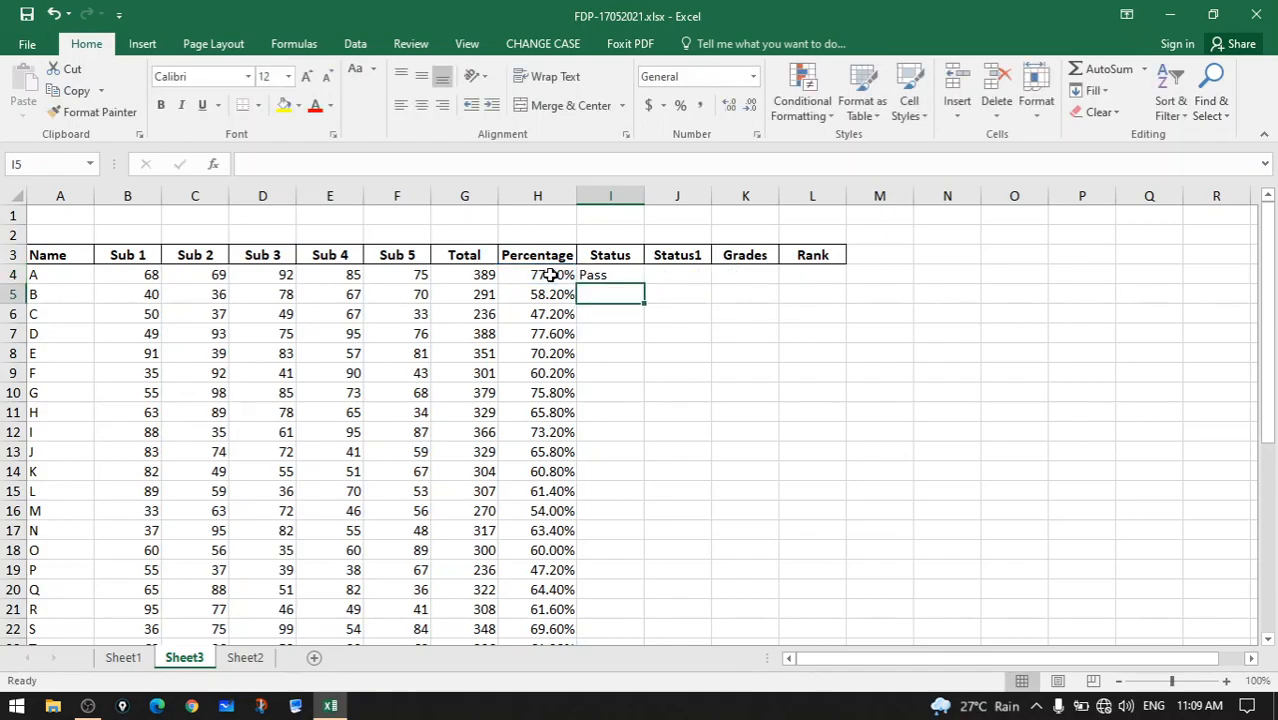
Fill the Status formula from I4 down to row 29 and check the formula in I19 against its percentage
{"action": "left_click", "coordinate": [558, 275]}
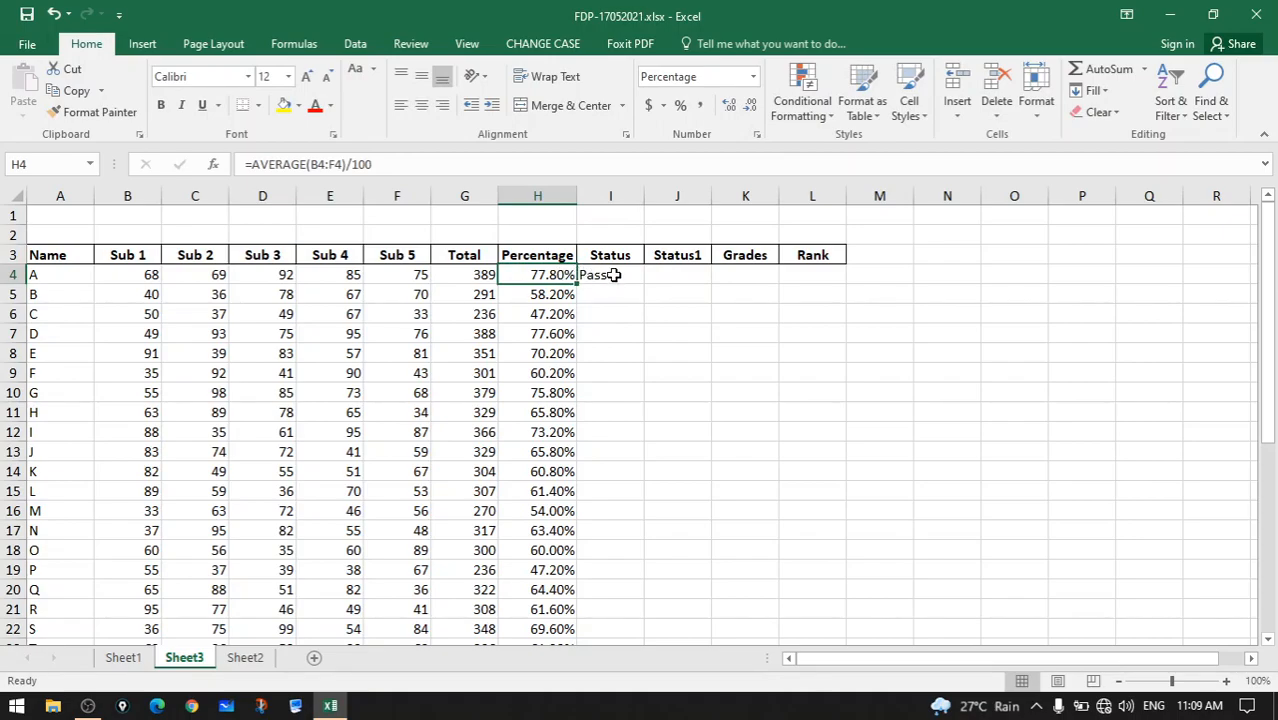
{"action": "left_click", "coordinate": [613, 275]}
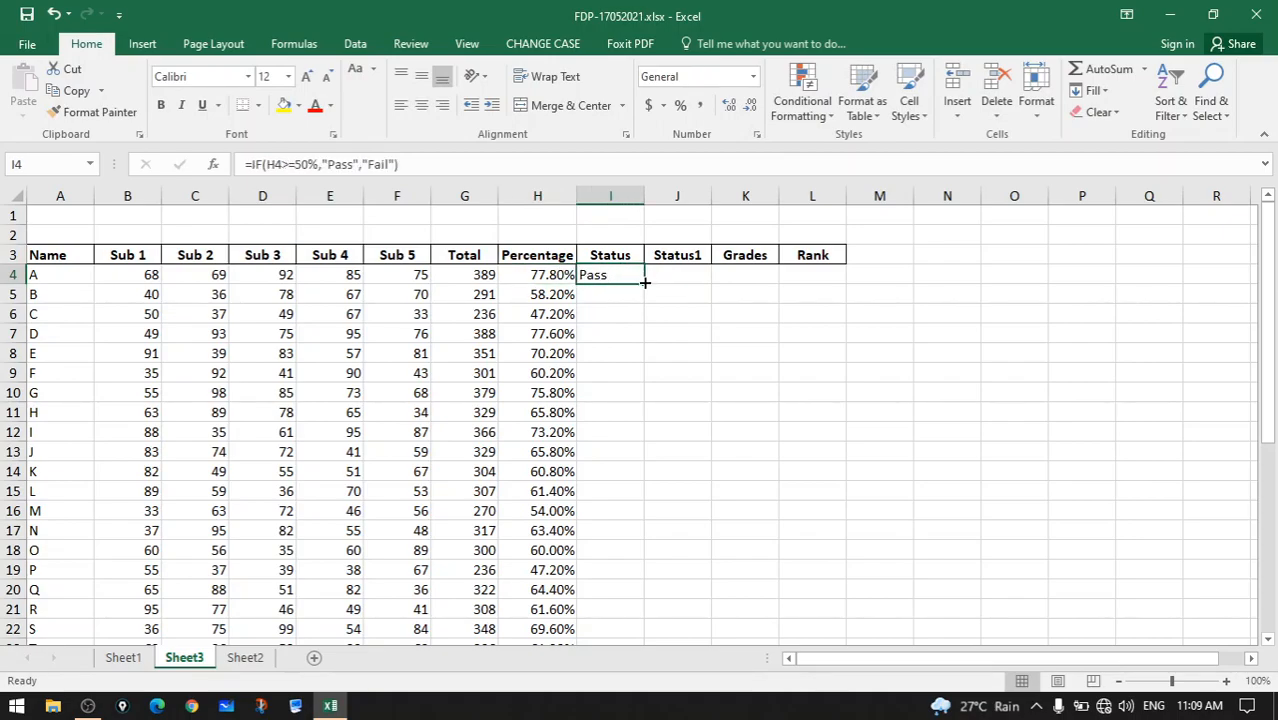
{"action": "double_click", "coordinate": [645, 283]}
{"action": "scroll", "coordinate": [648, 305], "scroll_direction": "down", "scroll_amount": 5}
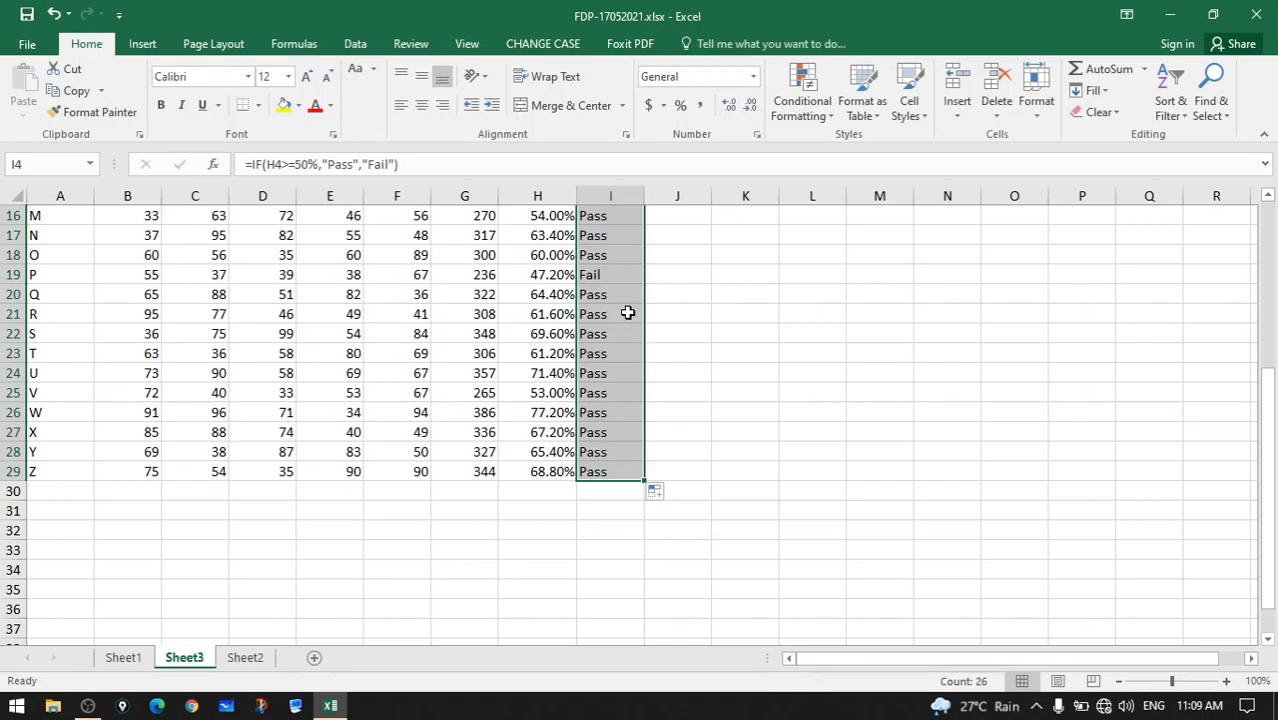
{"action": "left_click", "coordinate": [556, 276]}
{"action": "left_click", "coordinate": [602, 276]}
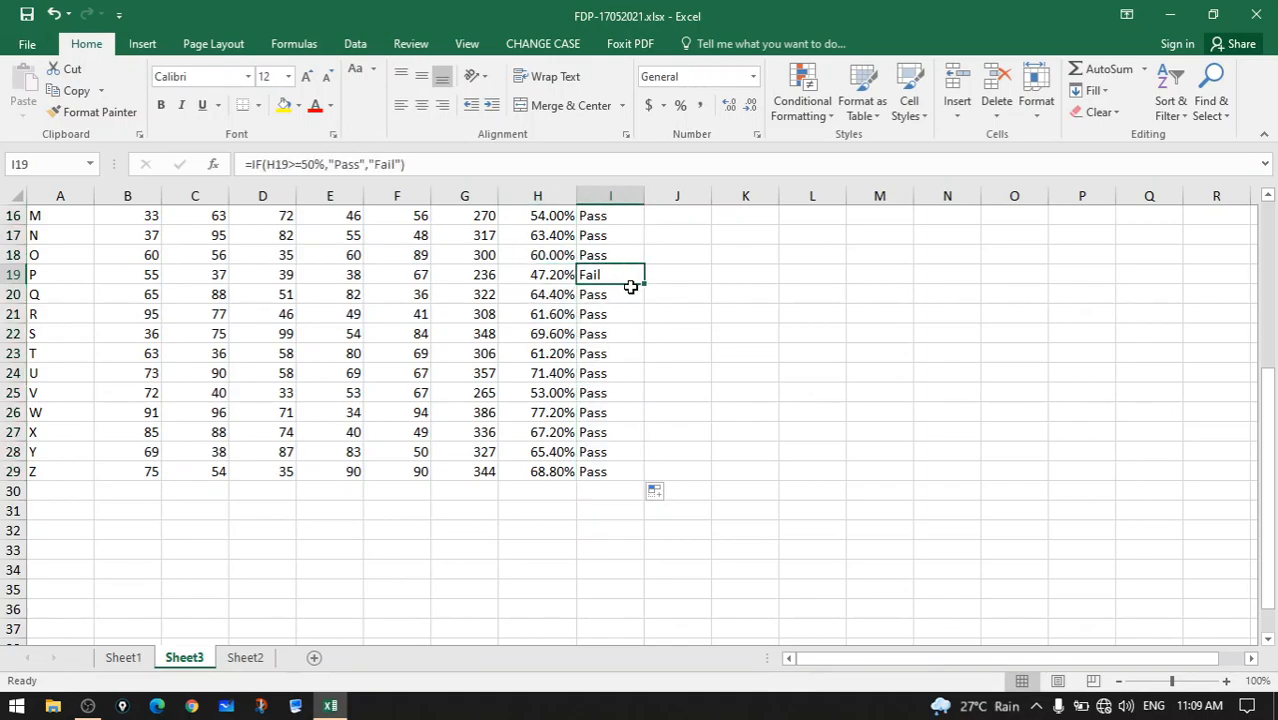
{"action": "scroll", "coordinate": [630, 290], "scroll_direction": "up", "scroll_amount": 5}
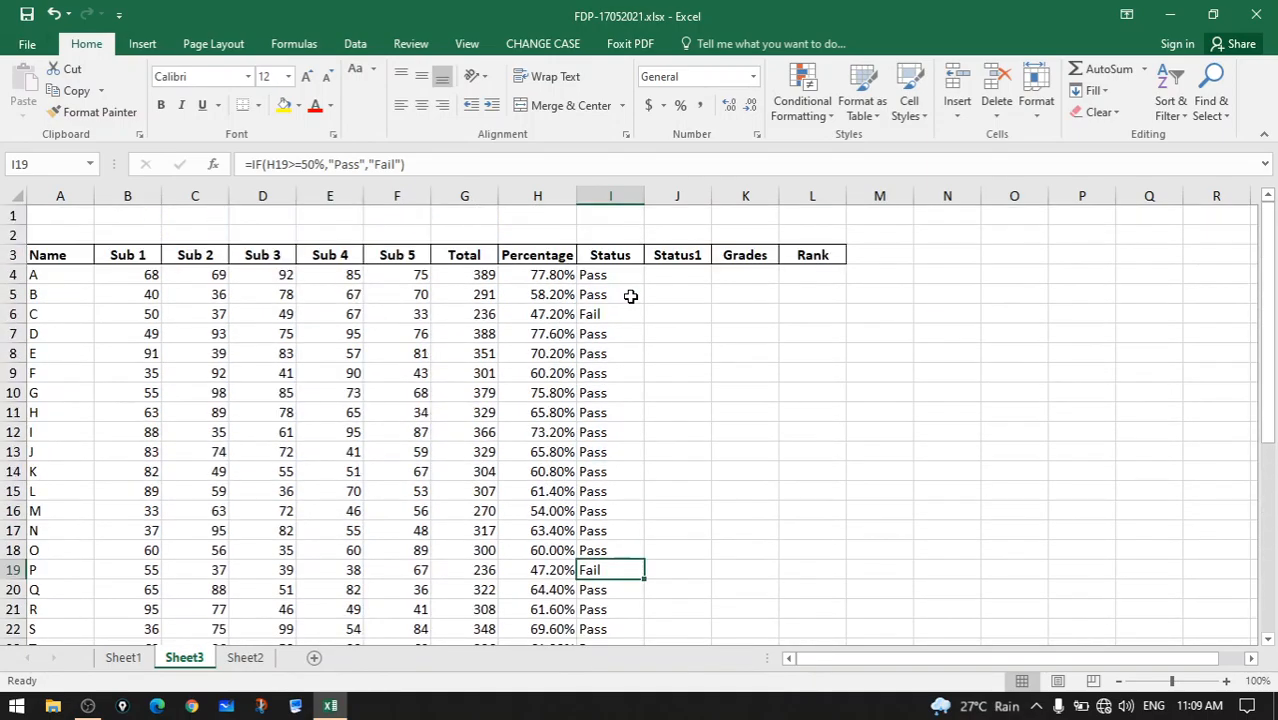
Examine the first student's individual marks in the five subject cells B4 to F4 as criteria for Status1
{"action": "left_click", "coordinate": [673, 272]}
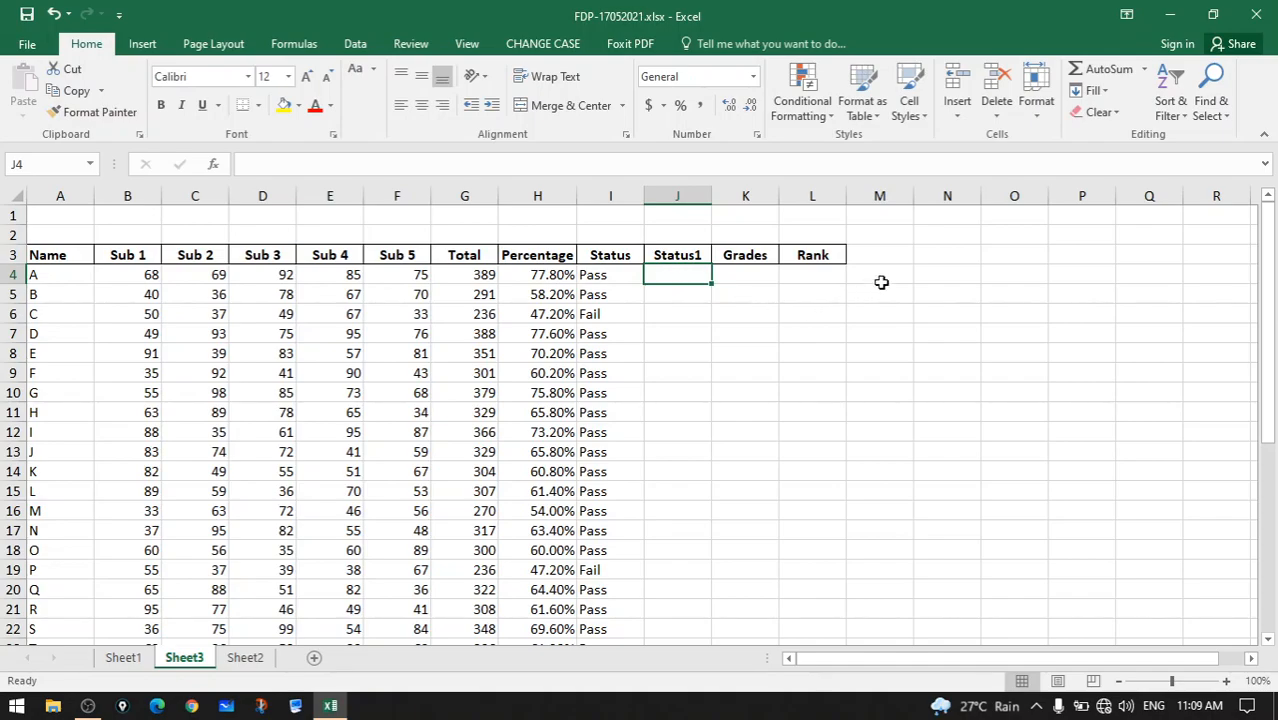
{"action": "left_click", "coordinate": [956, 274]}
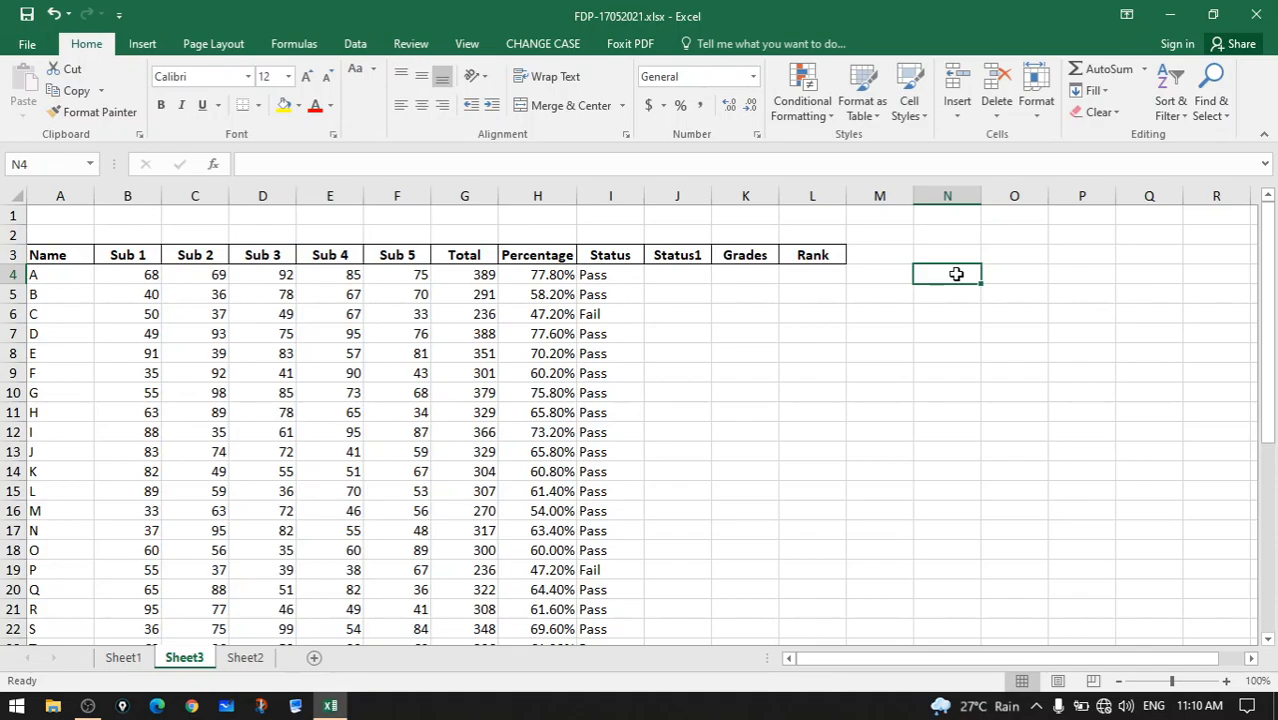
{"action": "left_click", "coordinate": [141, 274]}
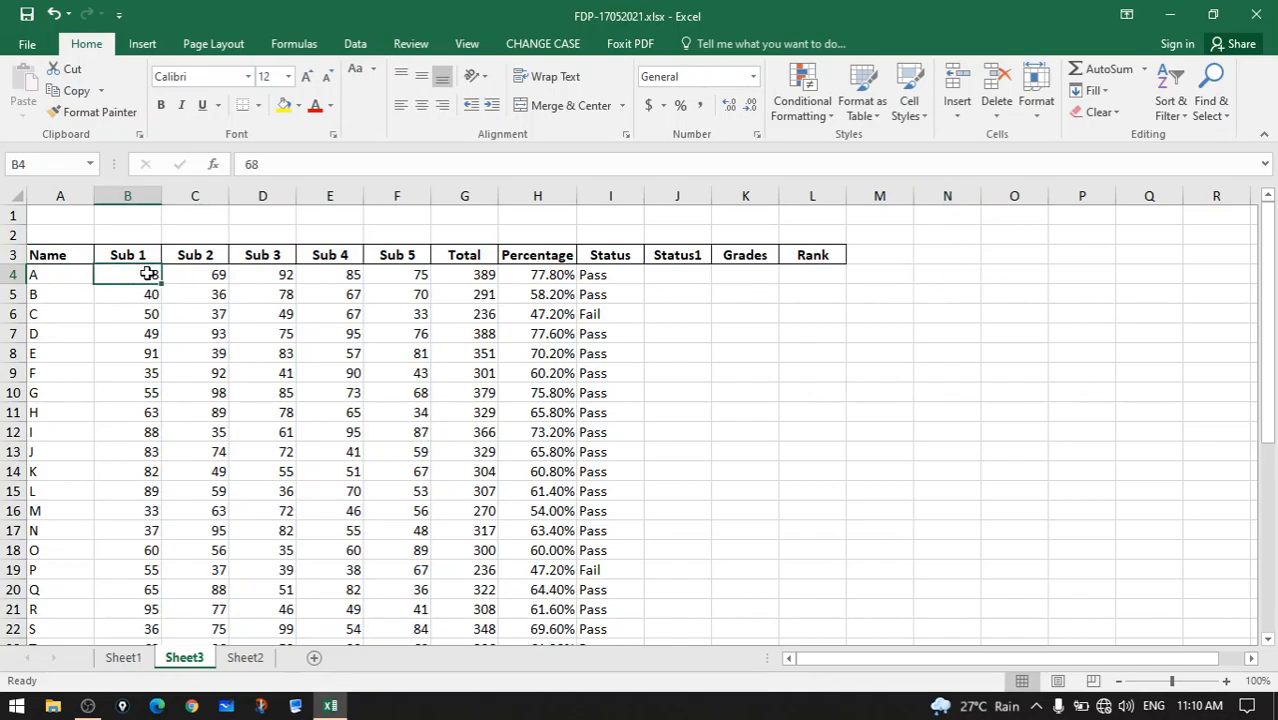
{"action": "left_click", "coordinate": [198, 275]}
{"action": "left_click", "coordinate": [271, 277]}
{"action": "left_click", "coordinate": [338, 275]}
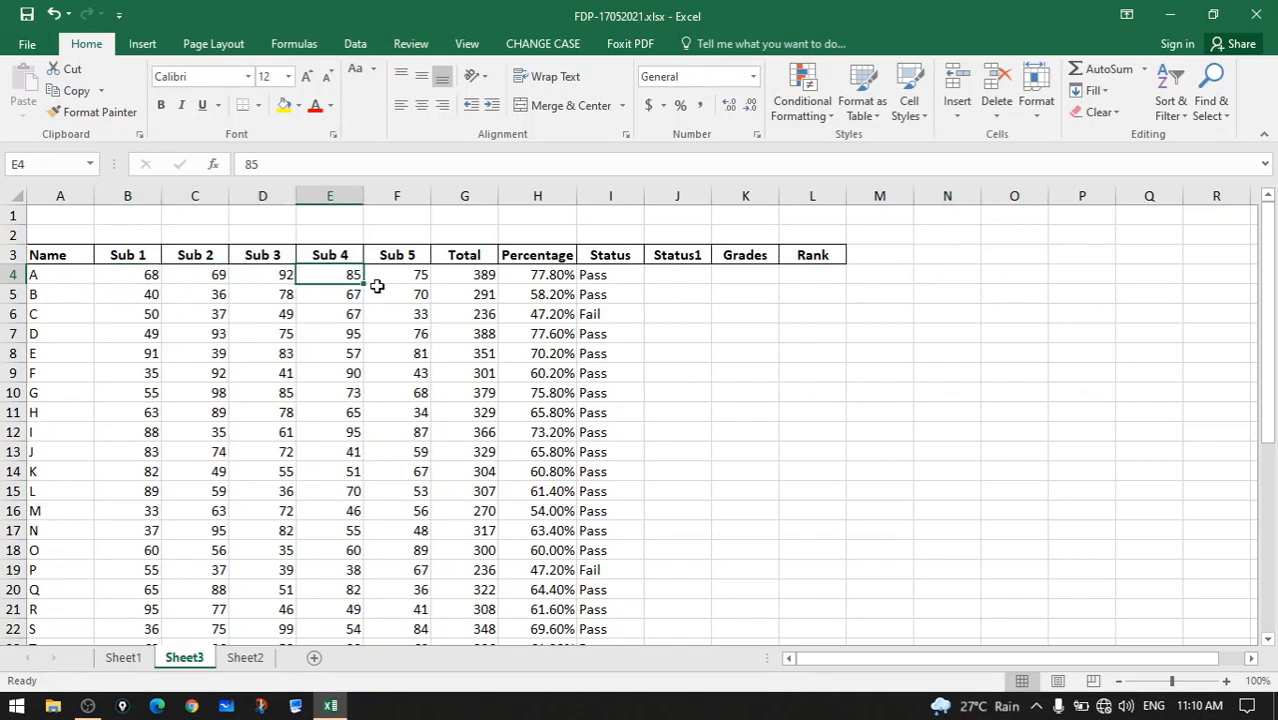
{"action": "left_click", "coordinate": [419, 277]}
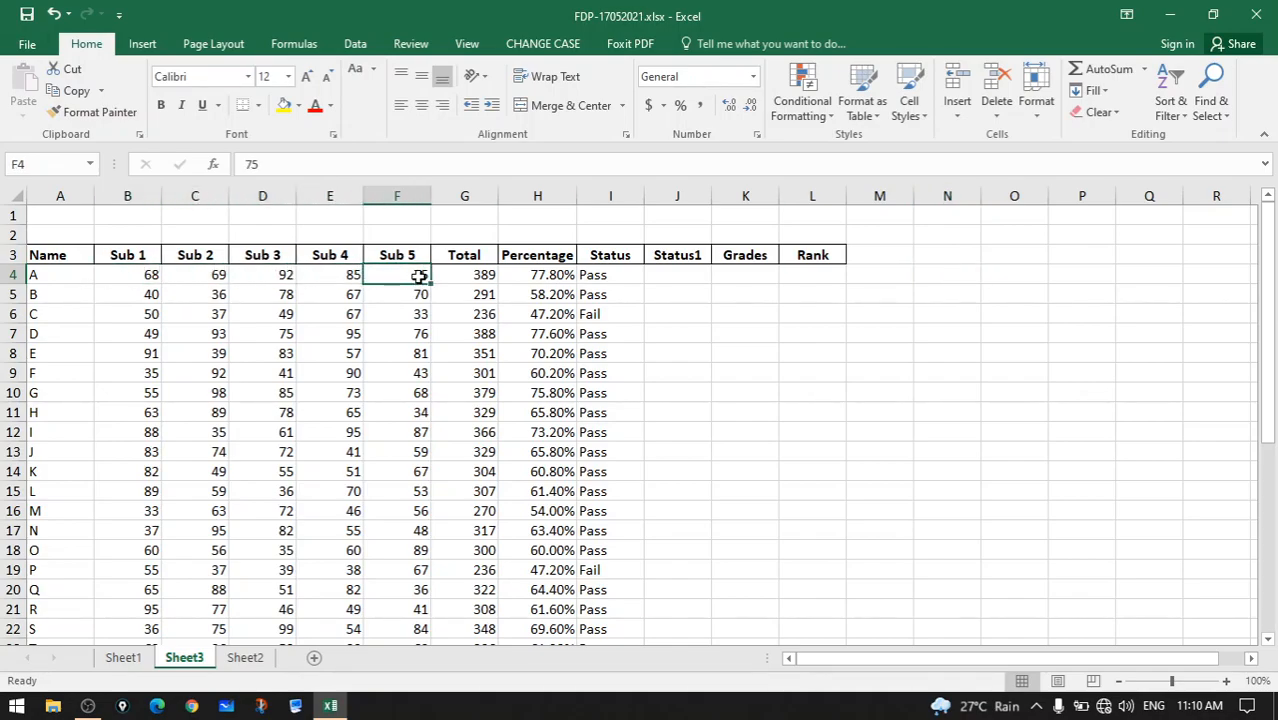
{"action": "left_click", "coordinate": [152, 278]}
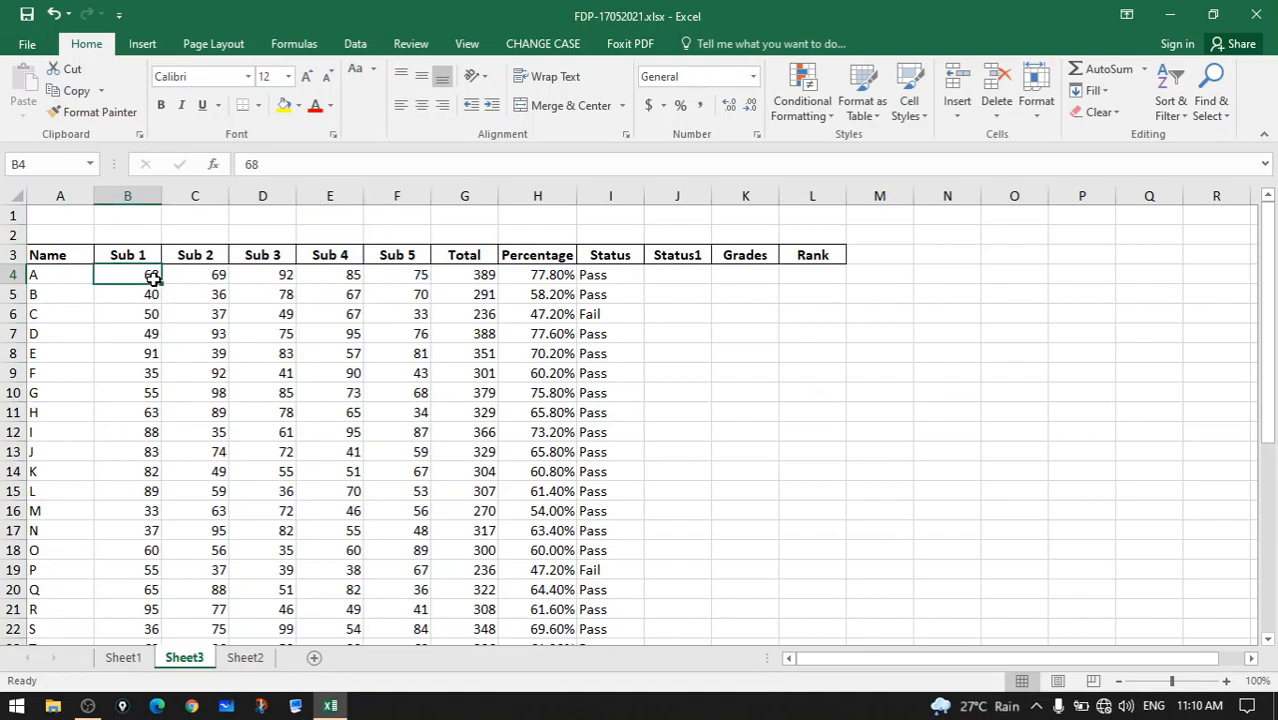
{"action": "left_click", "coordinate": [224, 271]}
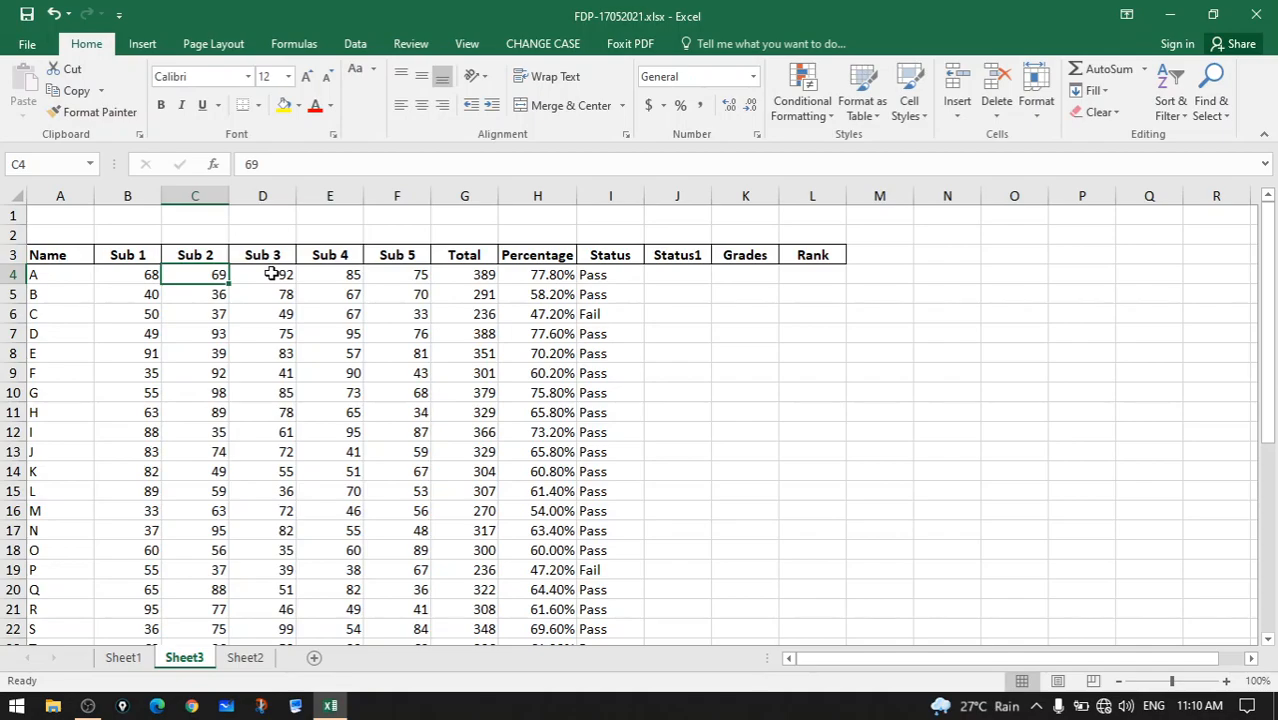
Start the Status1 formula in J4 as an IF with a nested AND whose first condition is B4>=50
{"action": "left_click", "coordinate": [676, 273]}
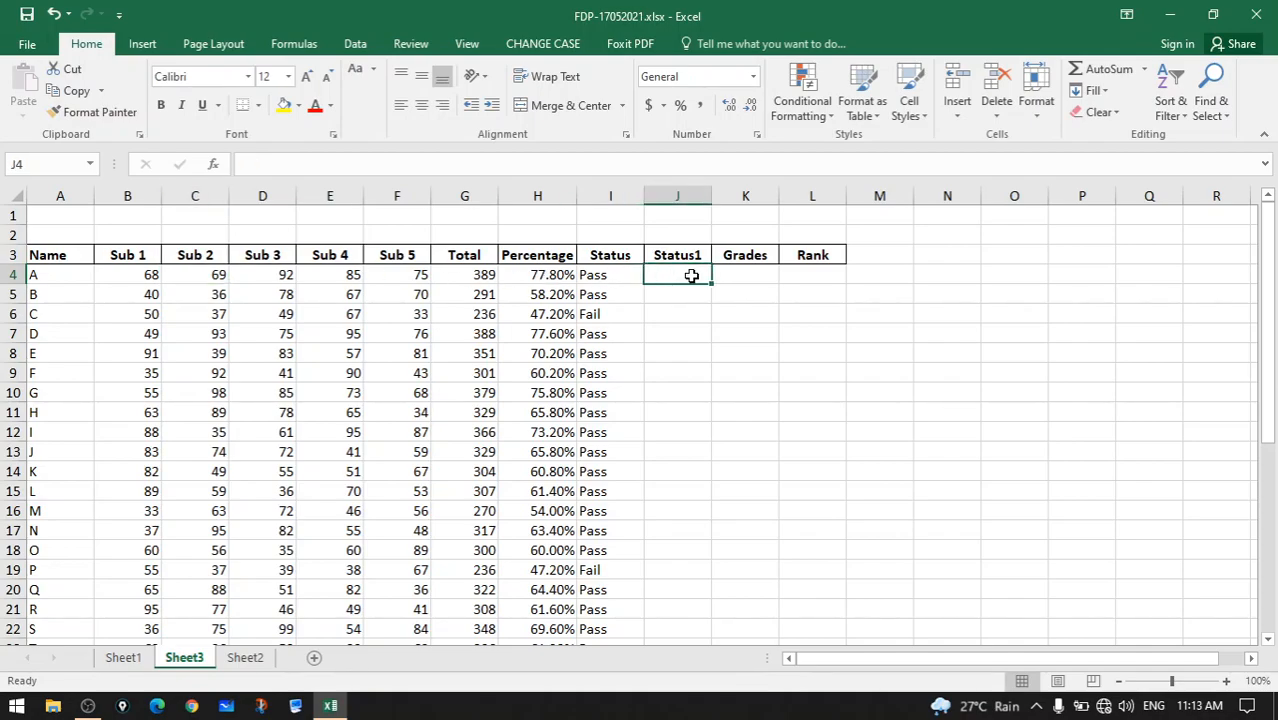
{"action": "double_click", "coordinate": [691, 275]}
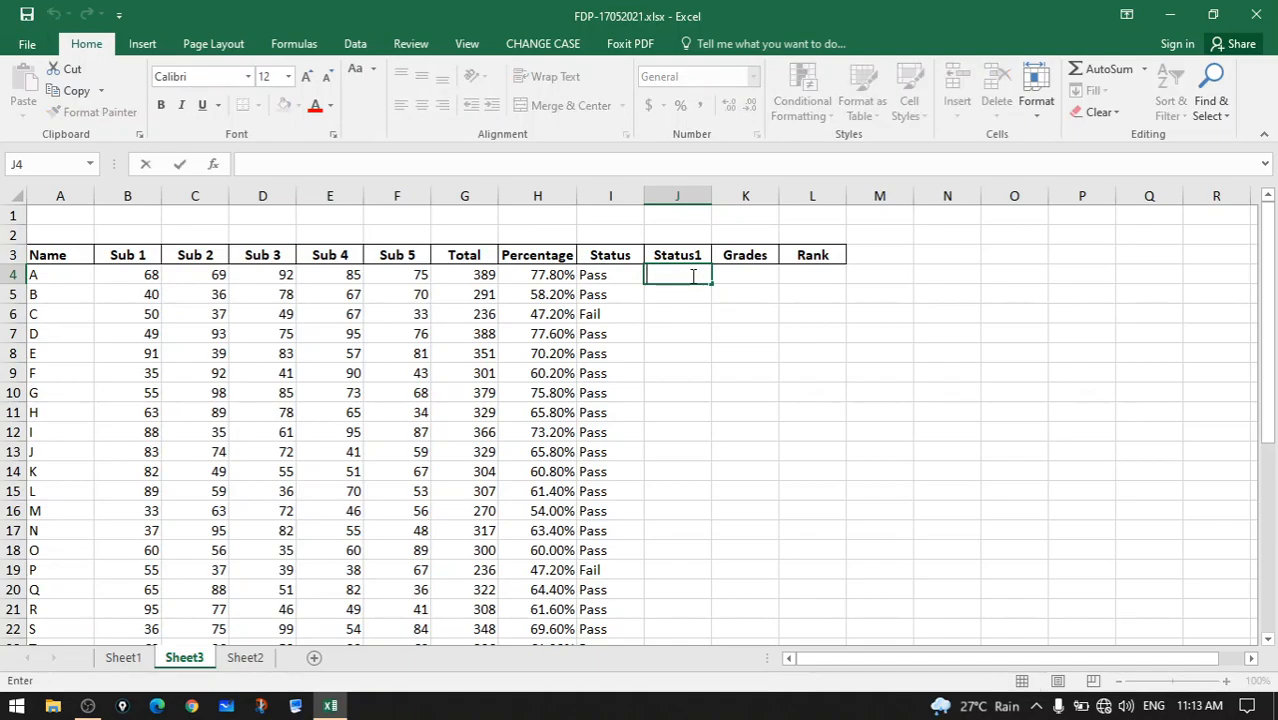
{"action": "type", "text": "=if"}
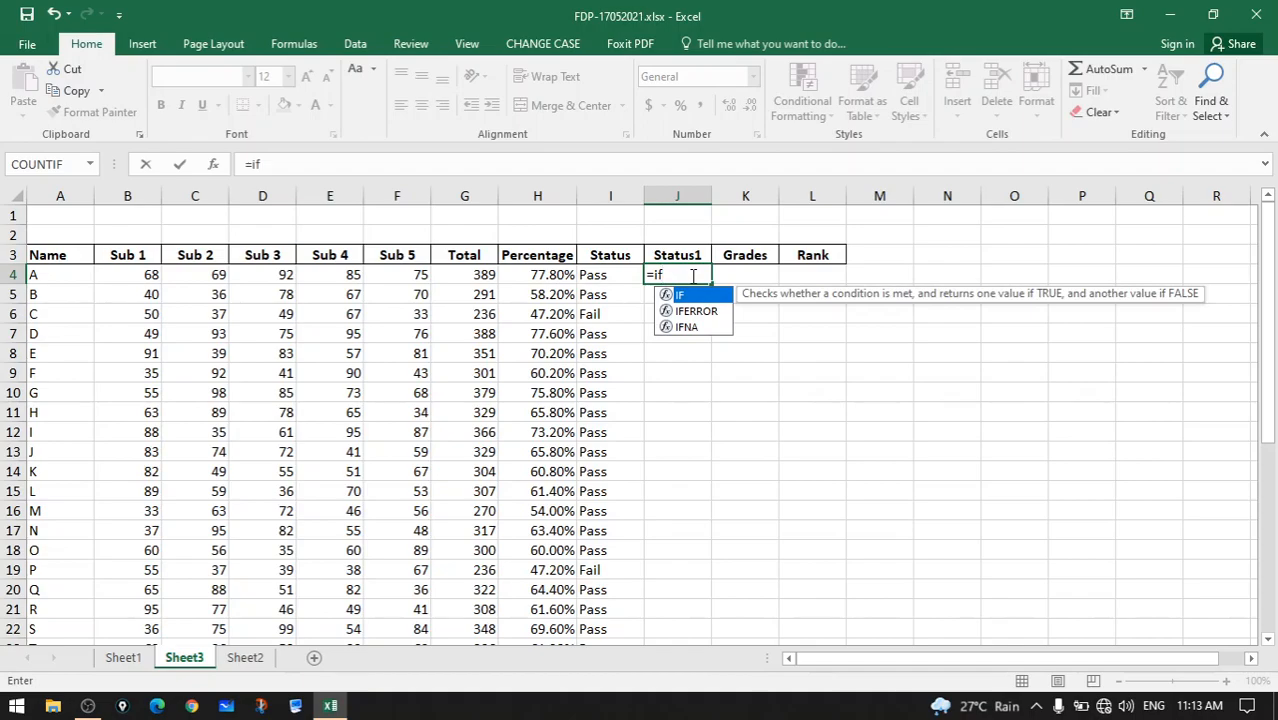
{"action": "type", "text": "("}
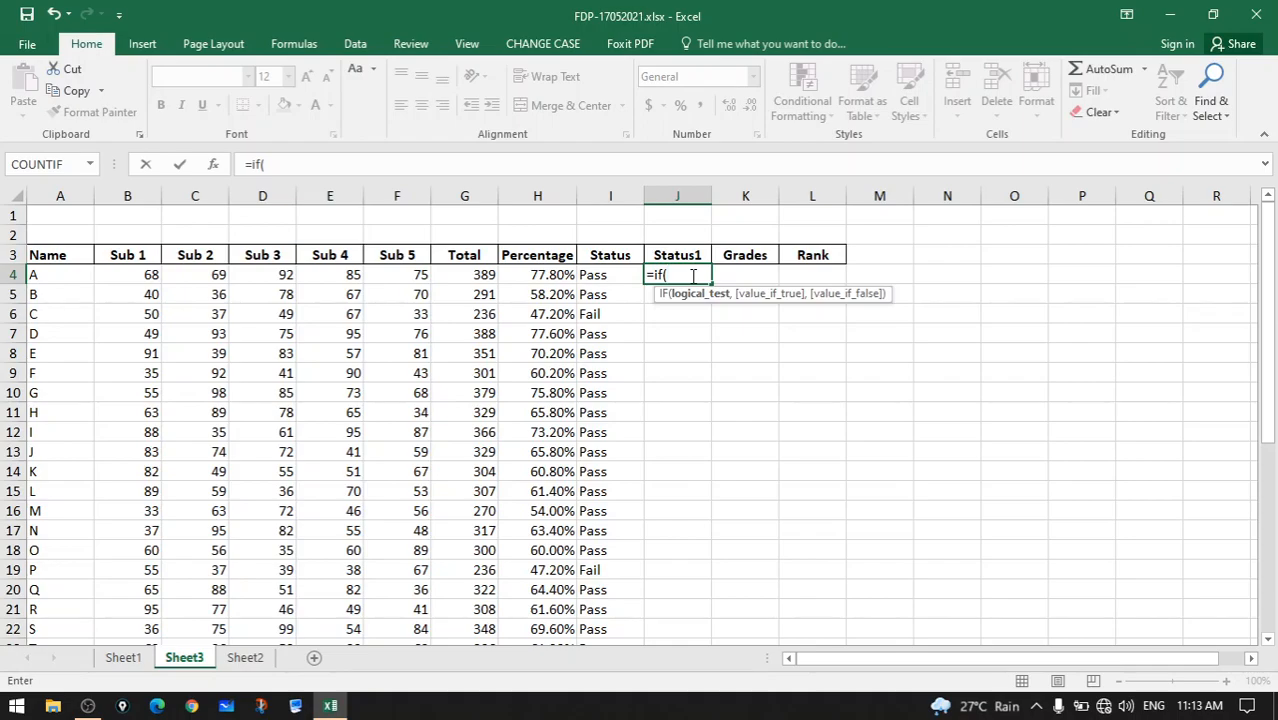
{"action": "type", "text": "and"}
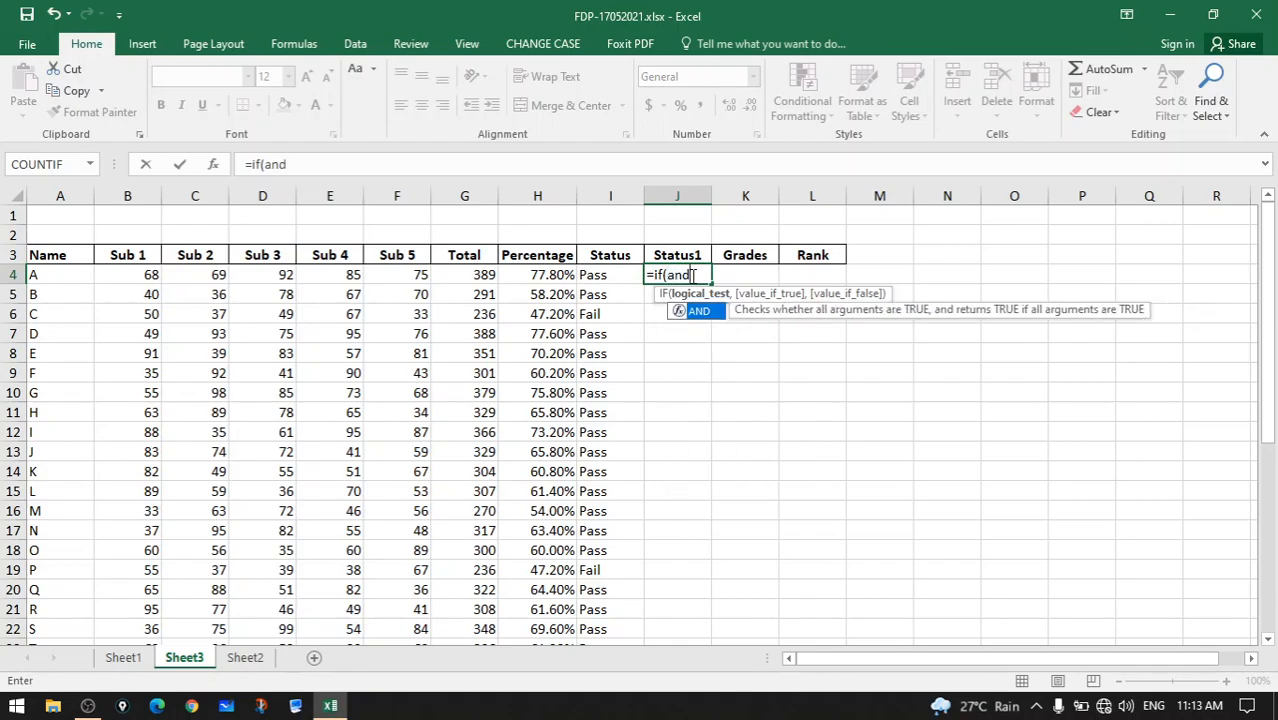
{"action": "type", "text": "("}
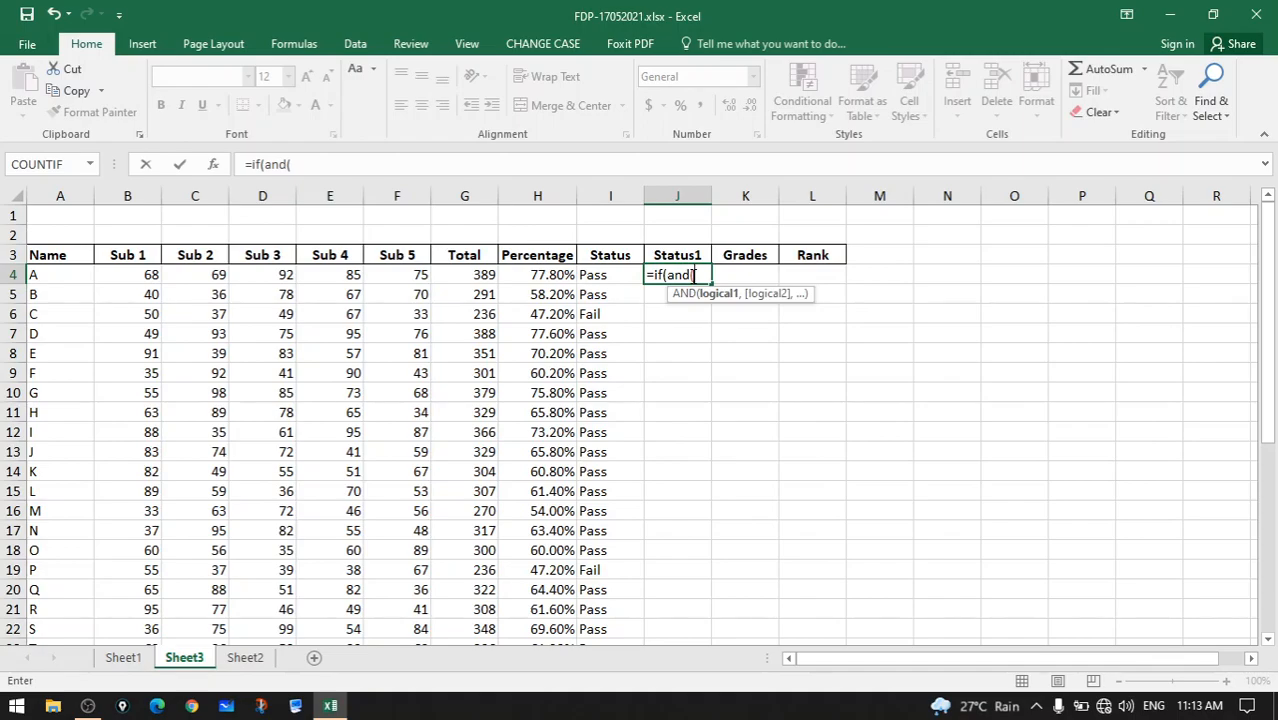
{"action": "left_click", "coordinate": [152, 276]}
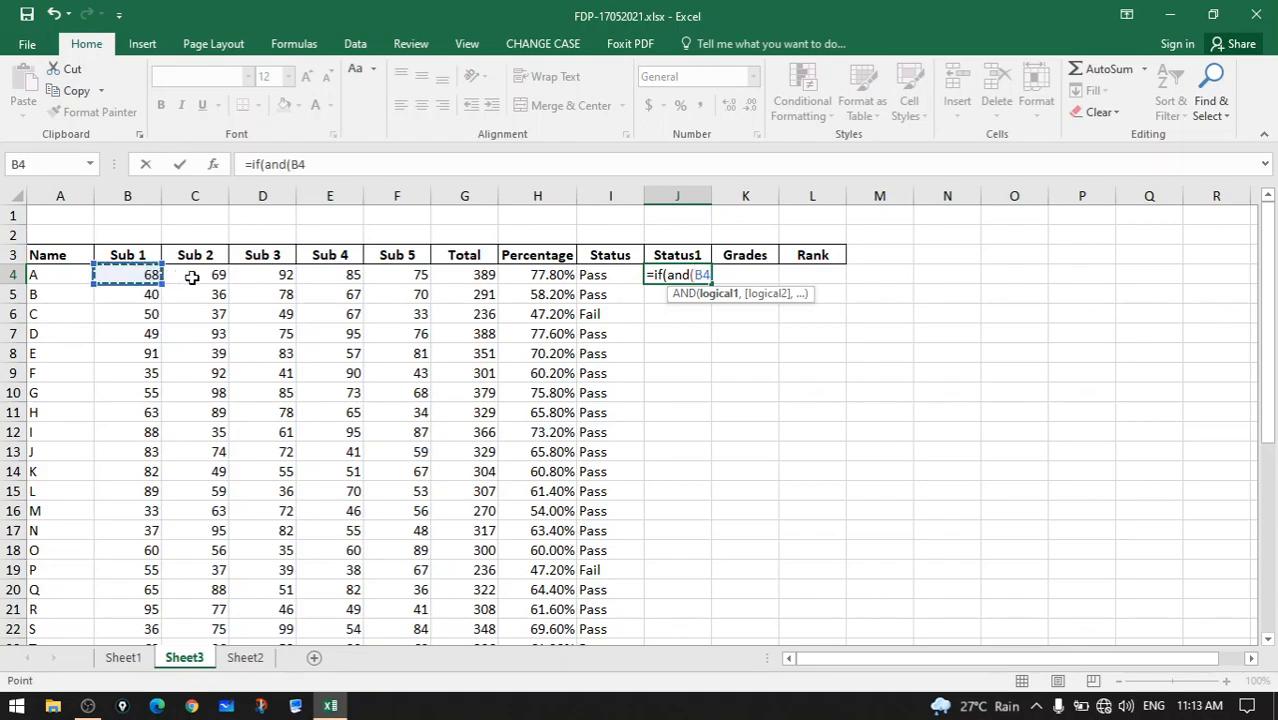
{"action": "type", "text": ">=50"}
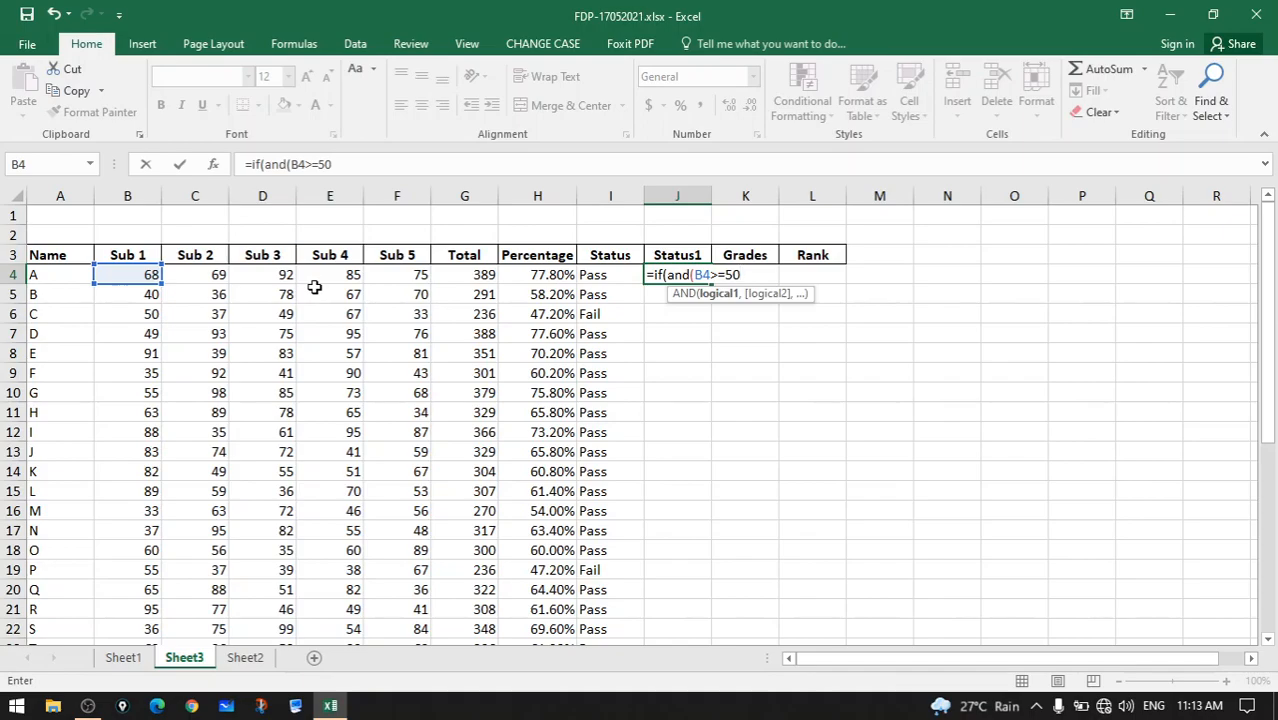
Add the conditions C4>=50, D4>=50, E4>=50 and F4>=50 to the AND in J4 and close its parenthesis
{"action": "type", "text": ","}
{"action": "left_click", "coordinate": [187, 275]}
{"action": "type", "text": ">="}
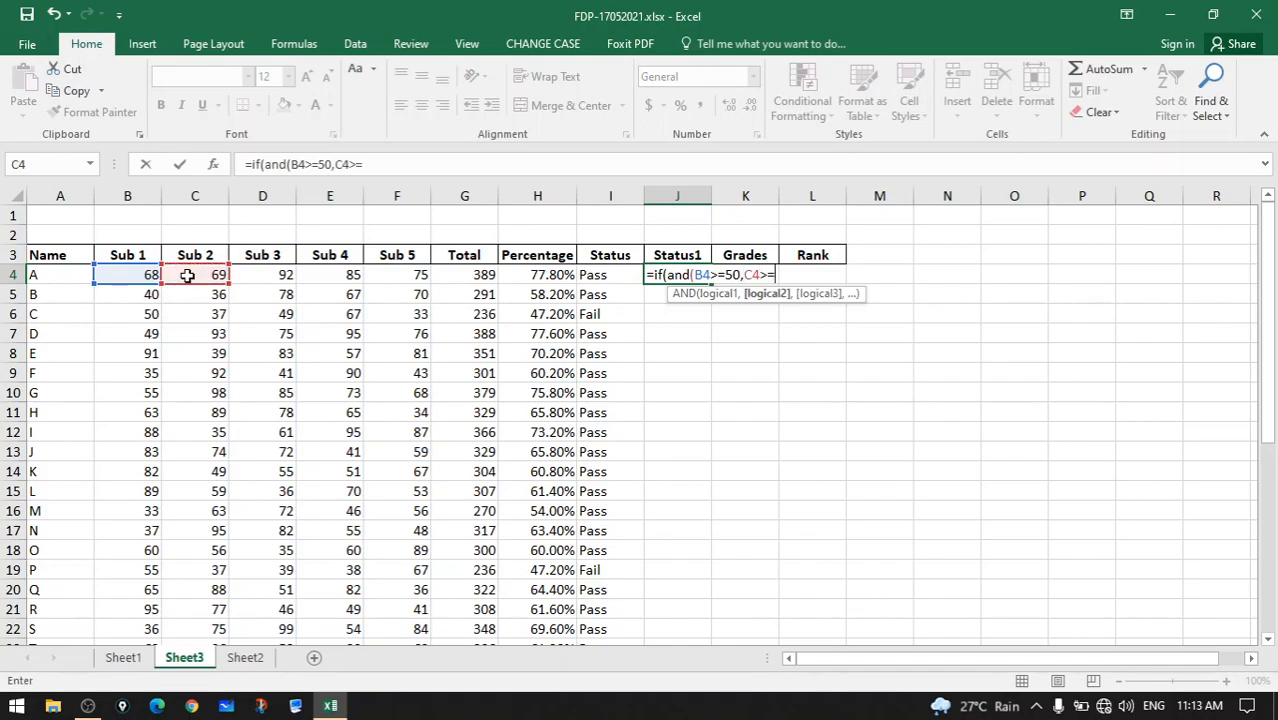
{"action": "type", "text": "50,"}
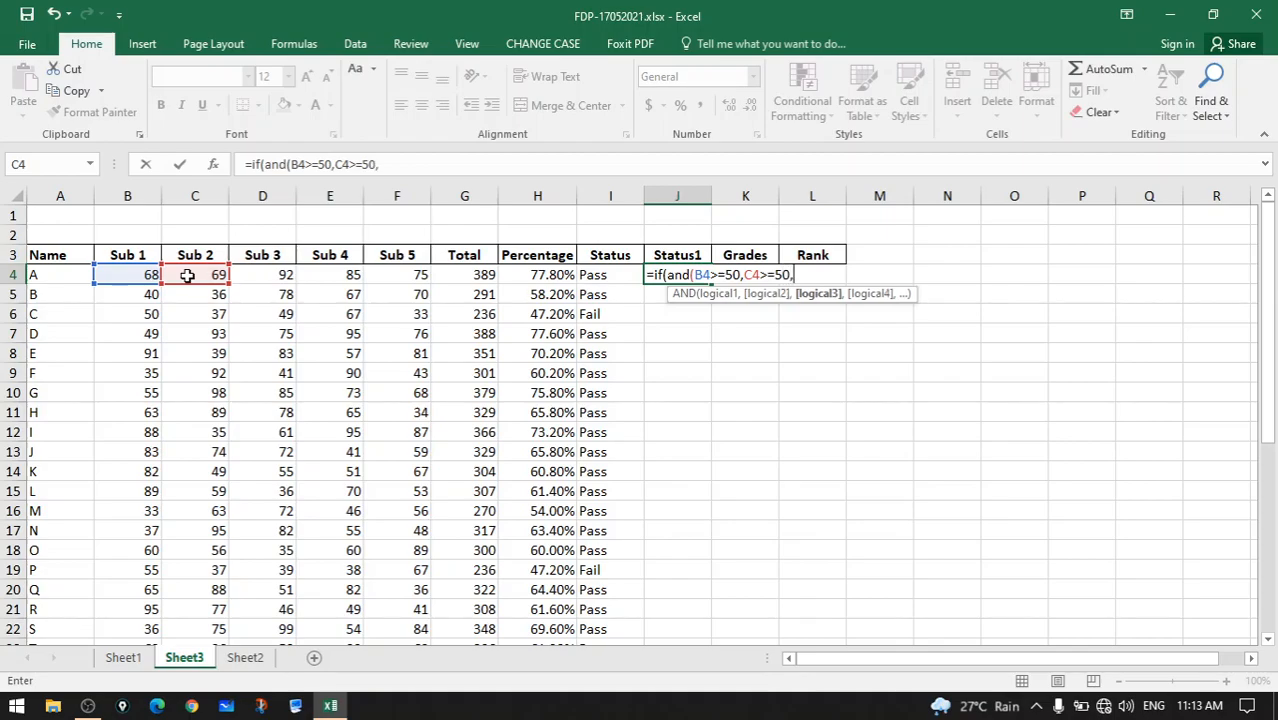
{"action": "left_click", "coordinate": [272, 274]}
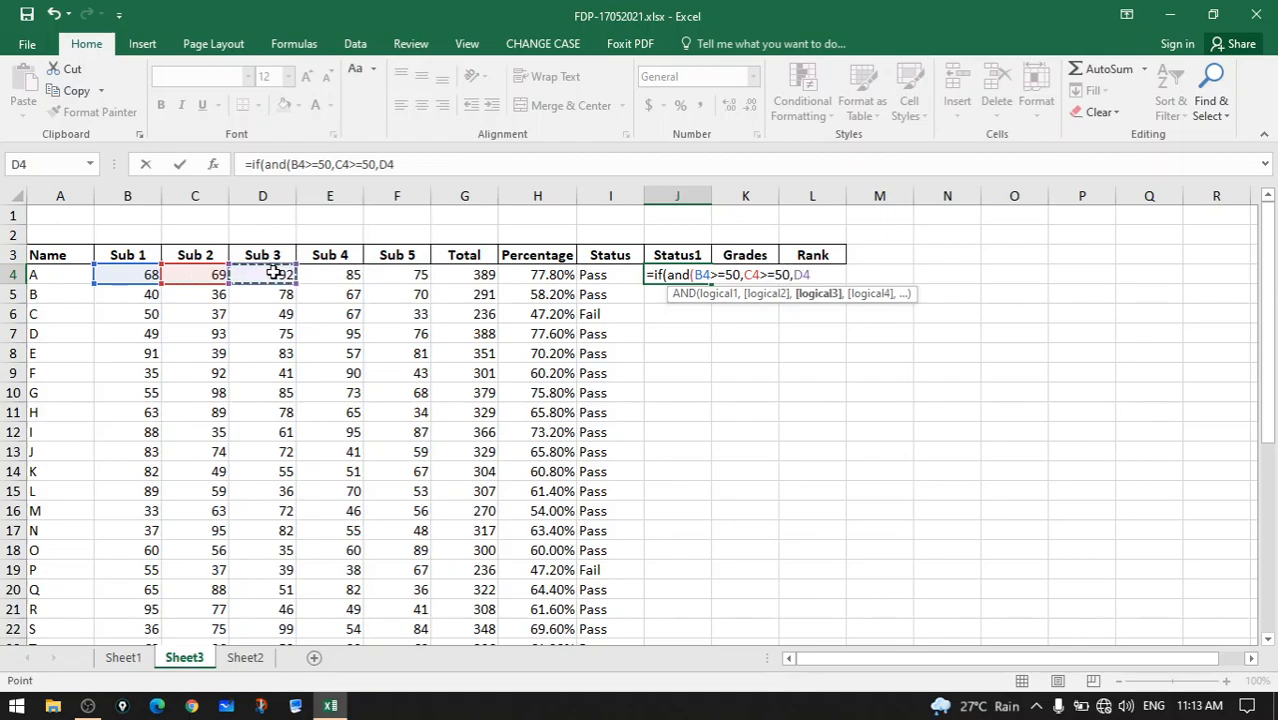
{"action": "type", "text": ">=50,"}
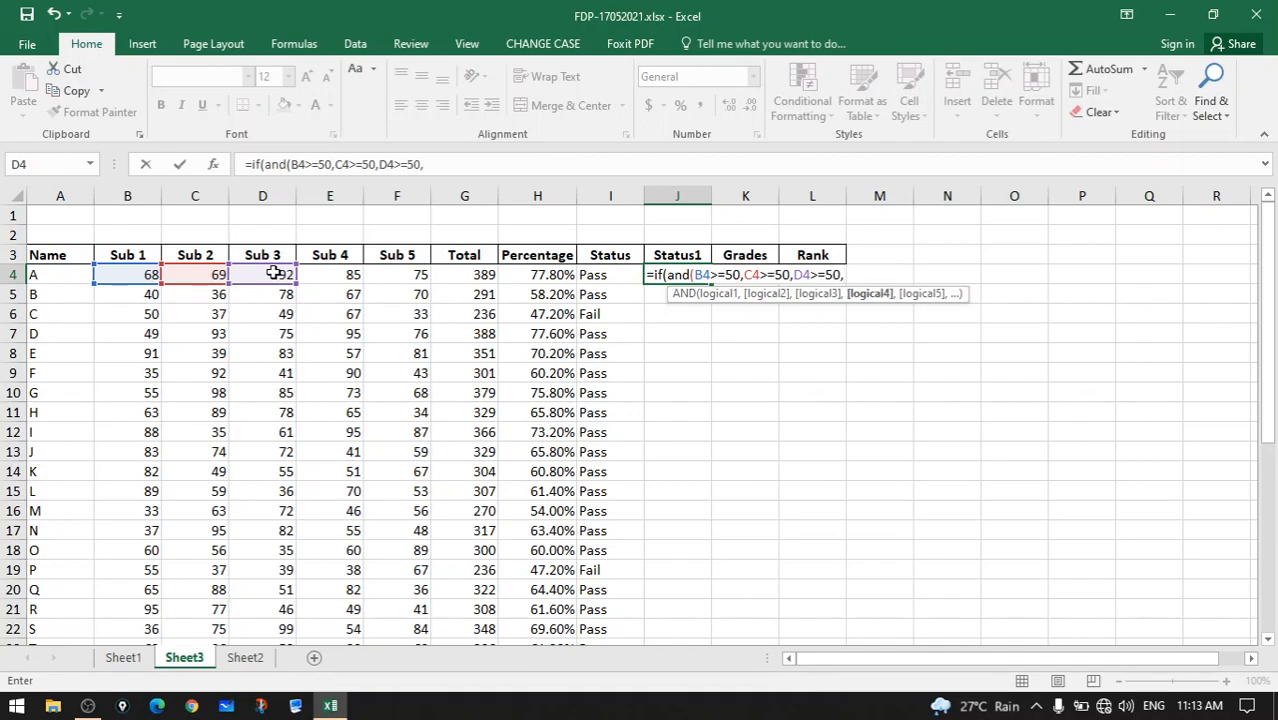
{"action": "left_click", "coordinate": [338, 275]}
{"action": "type", "text": ">="}
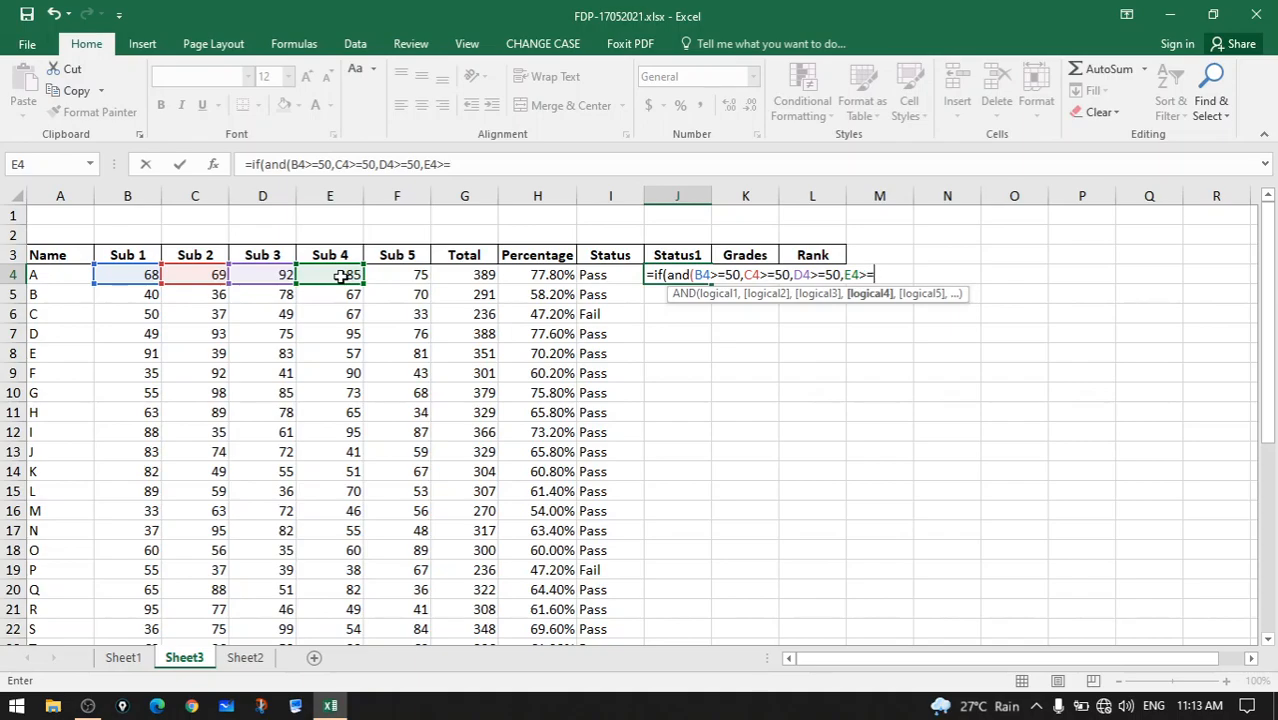
{"action": "type", "text": "50,"}
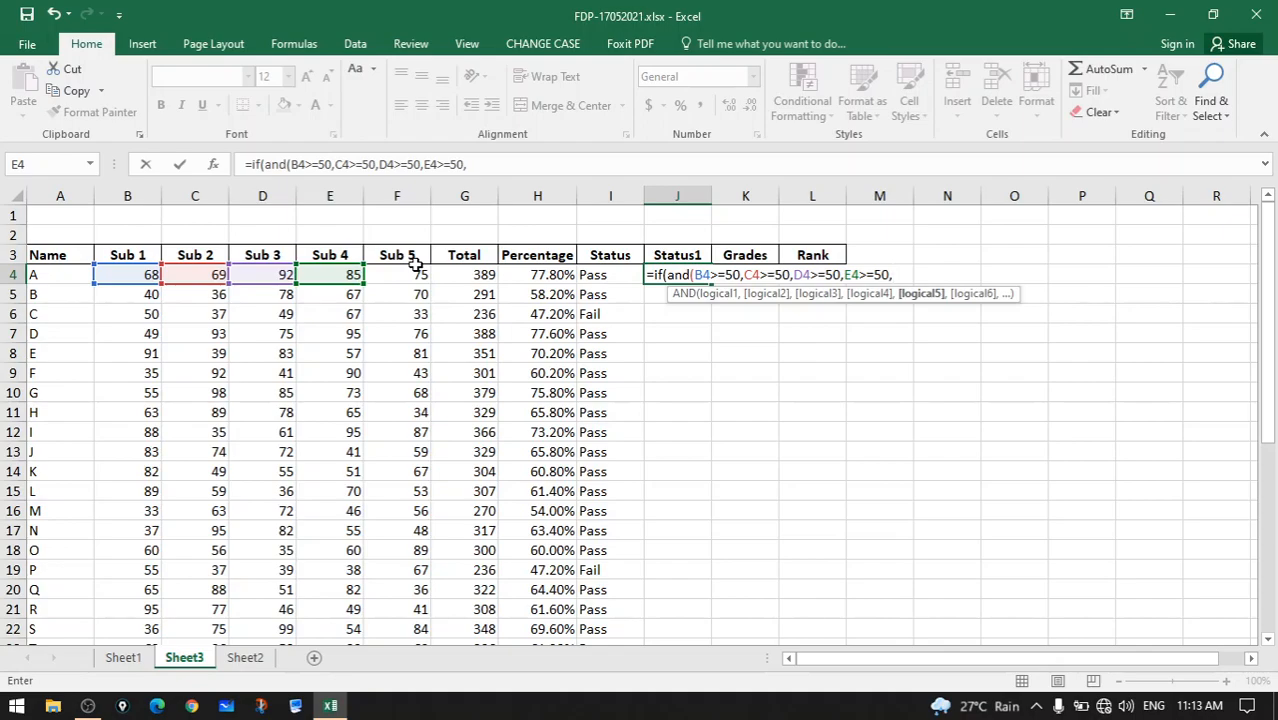
{"action": "left_click", "coordinate": [417, 273]}
{"action": "type", "text": ">=50"}
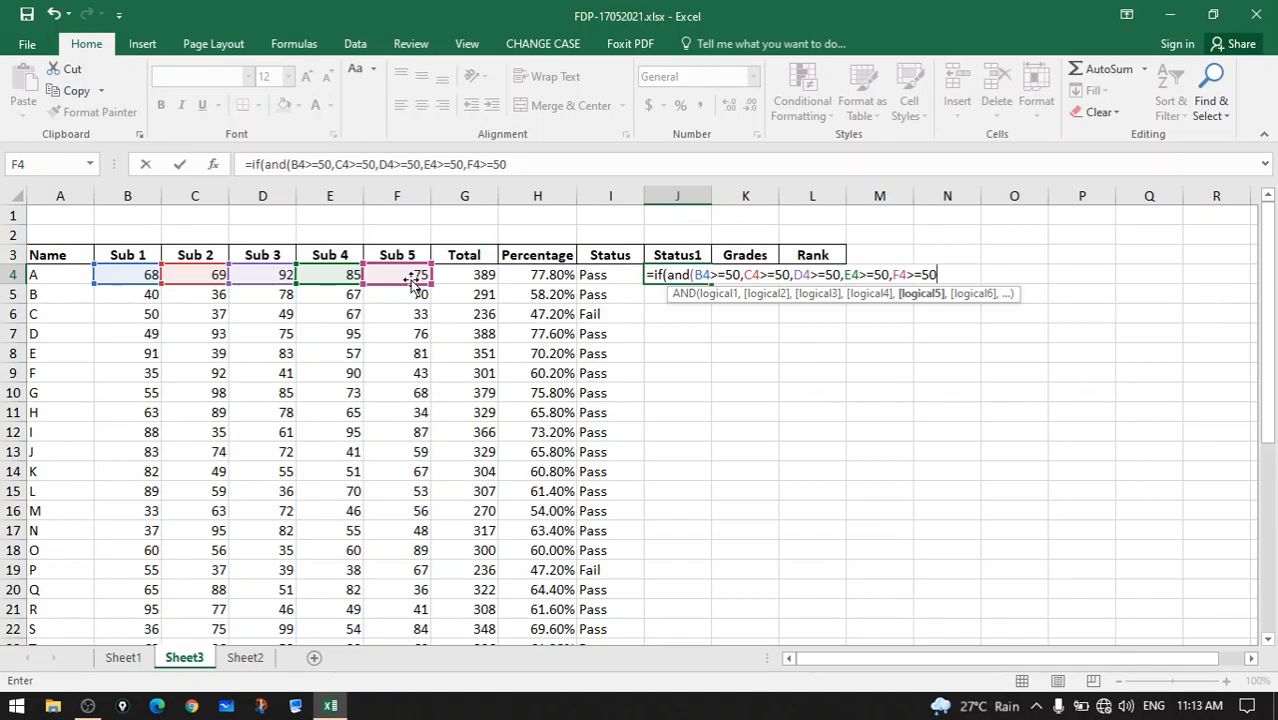
{"action": "type", "text": ")"}
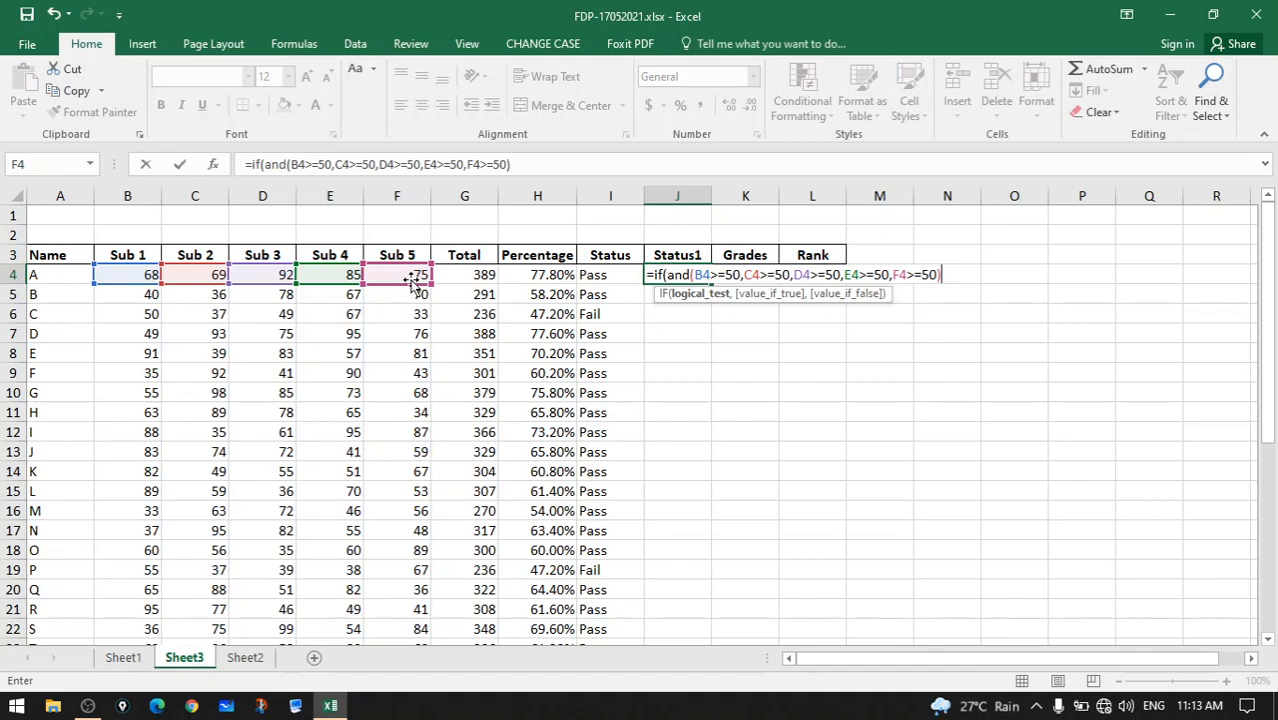
Complete the Status1 formula in J4 with "Pass" as the true result and "Fail" as the false result
{"action": "type", "text": ","}
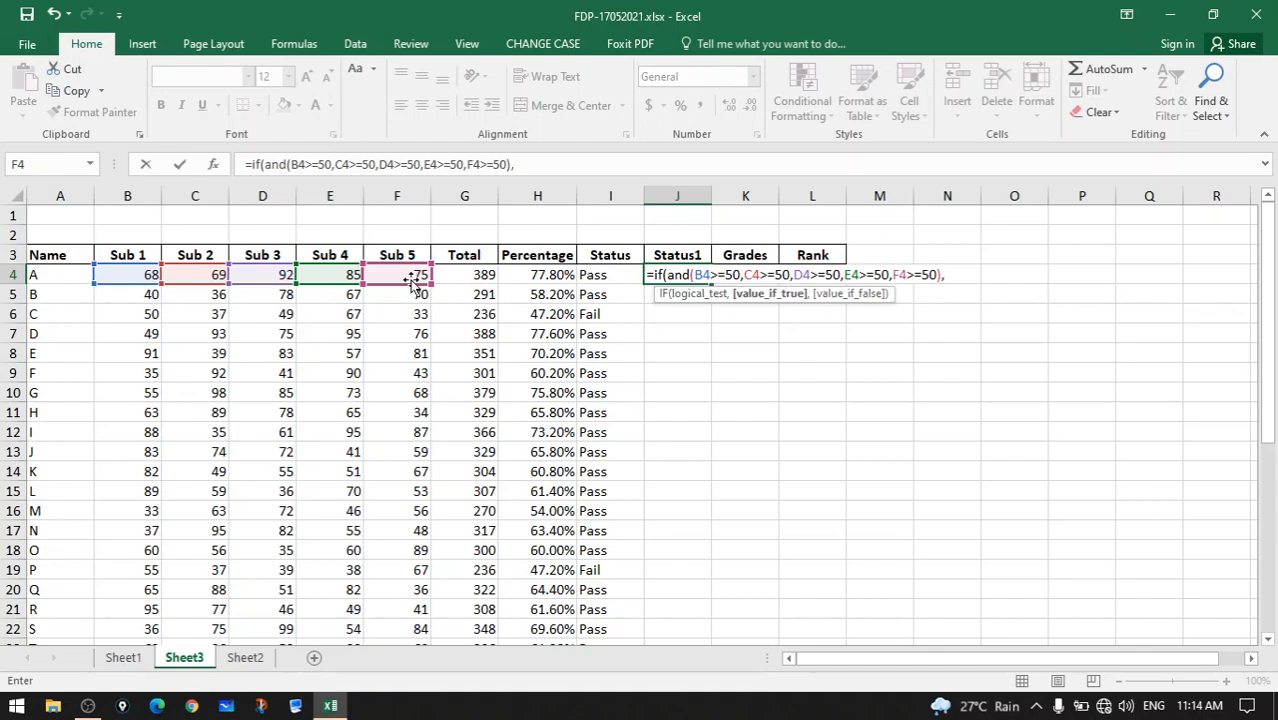
{"action": "type", "text": "\"Pass\",\""}
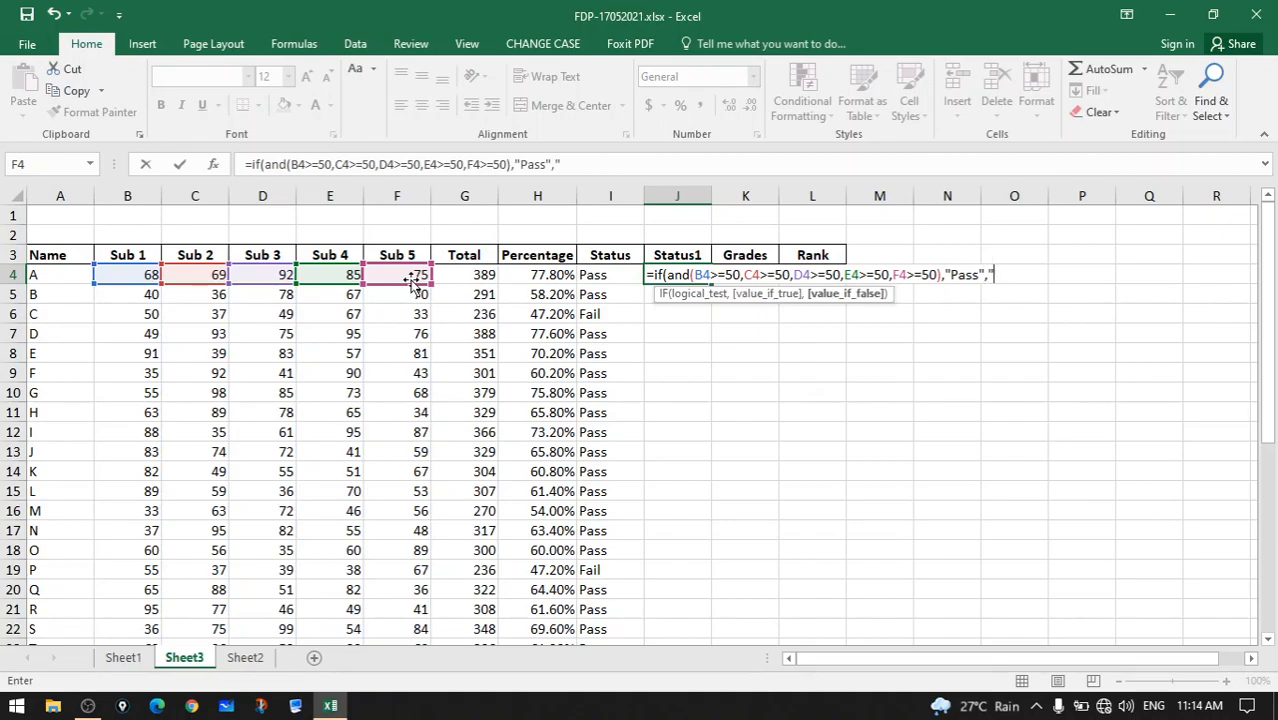
{"action": "type", "text": "Fail\")"}
{"action": "key", "text": "Return"}
{"action": "key", "text": "Return"}
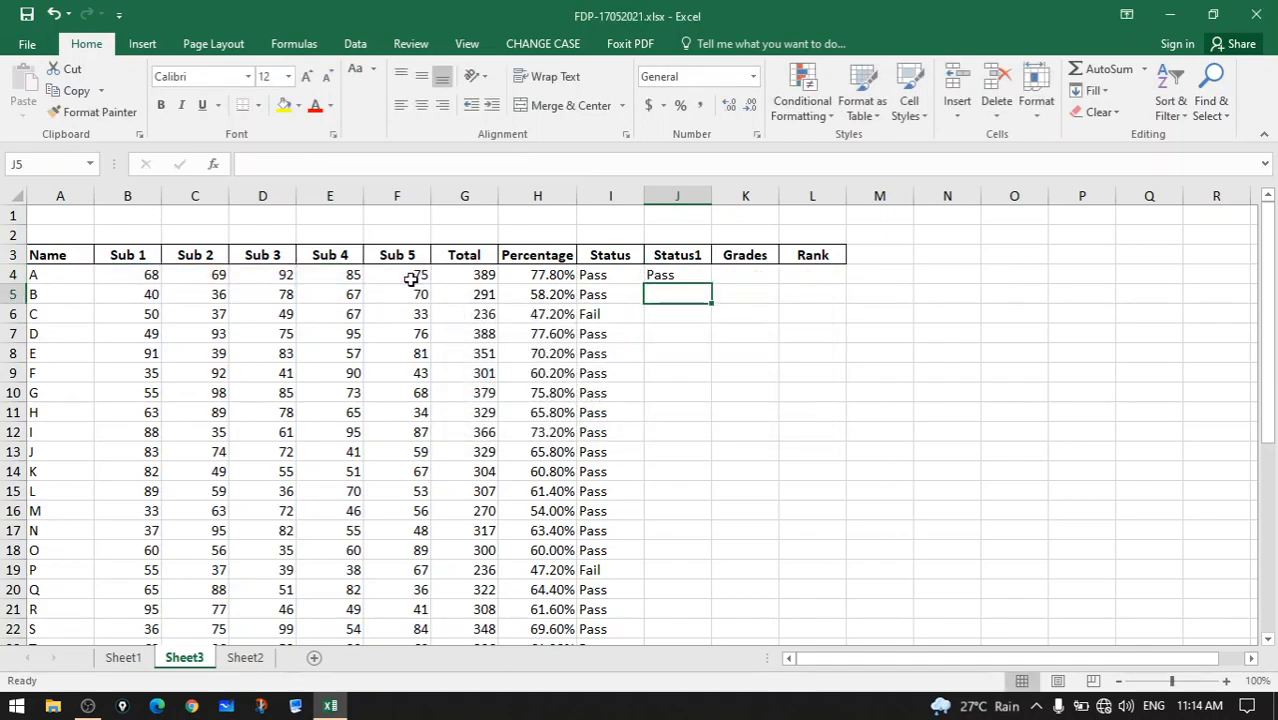
Fill the Status1 formula from J4 down to row 29
{"action": "left_click", "coordinate": [672, 277]}
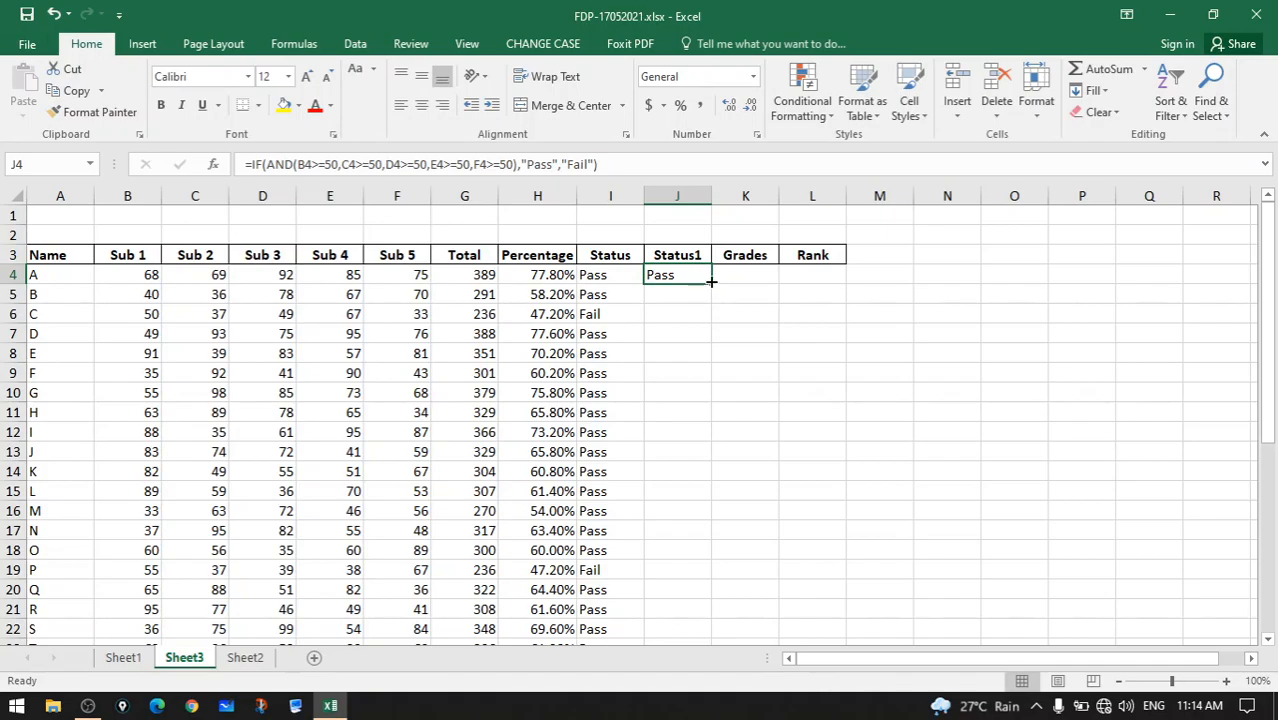
{"action": "double_click", "coordinate": [710, 282]}
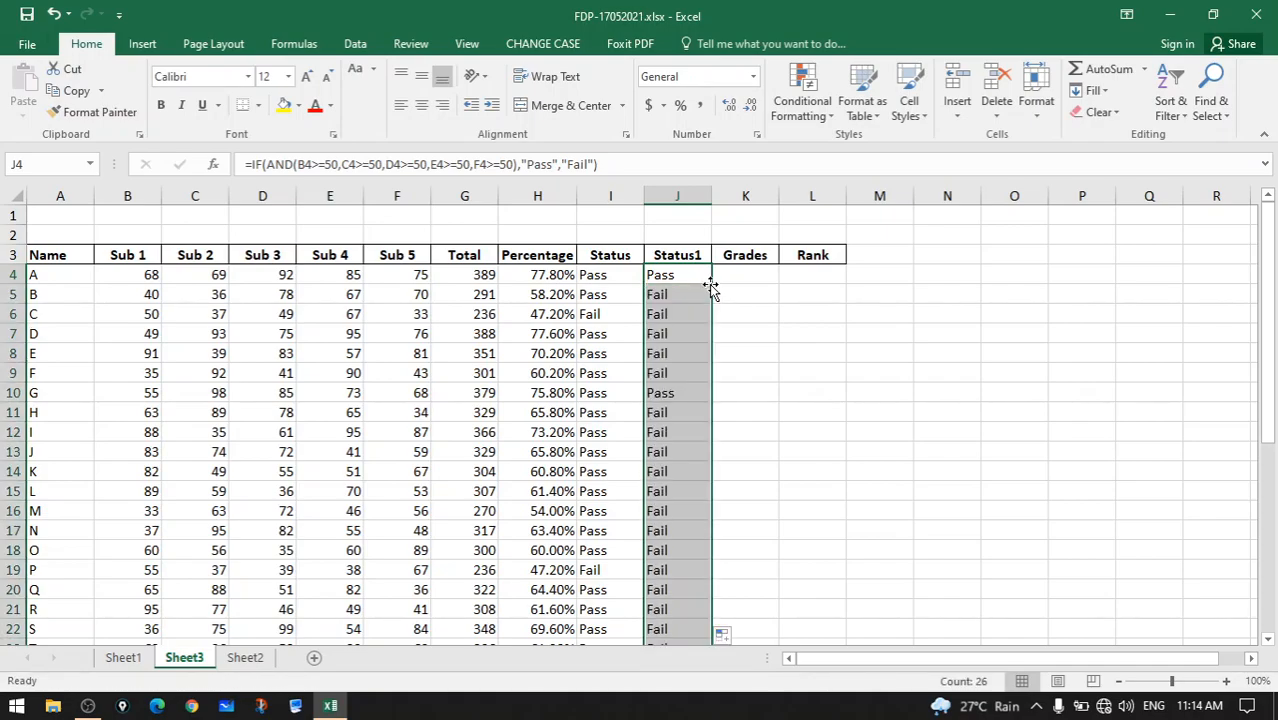
{"action": "scroll", "coordinate": [689, 283], "scroll_direction": "down", "scroll_amount": 3}
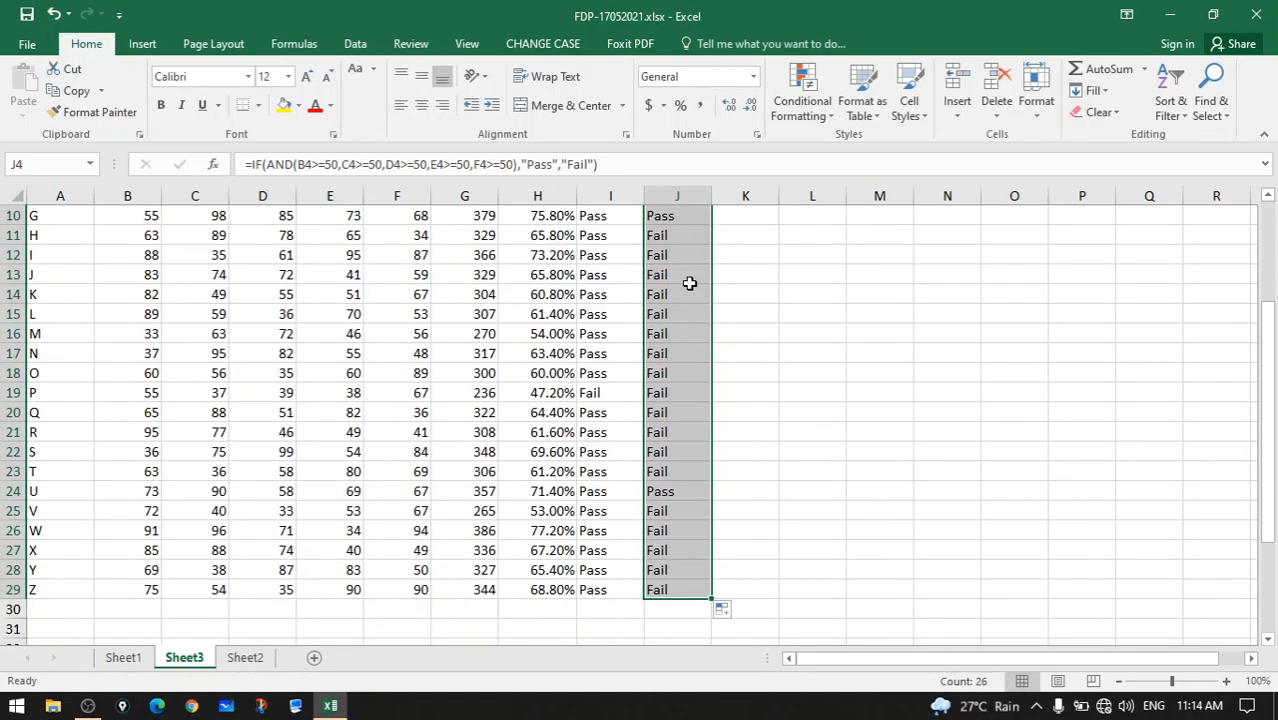
Check student U's Status1 formula in J24 and test it by setting the Sub 4 mark in E24 to 23
{"action": "left_click", "coordinate": [675, 496]}
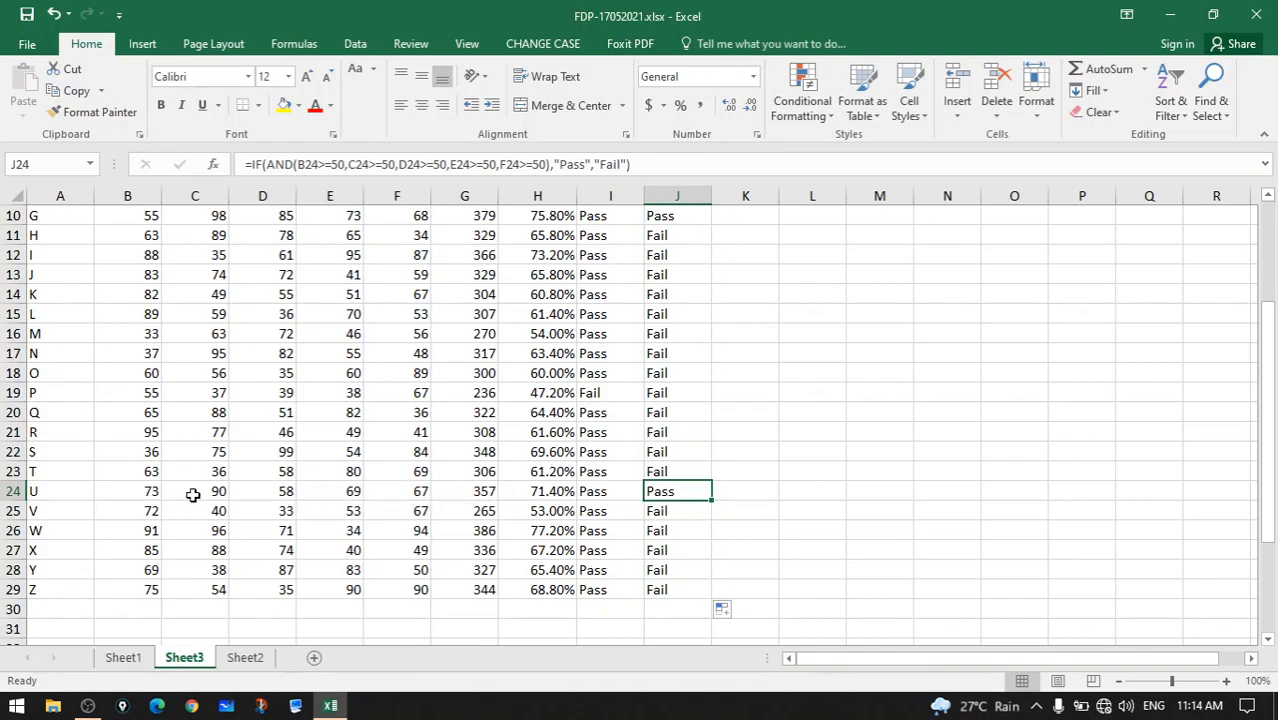
{"action": "left_click", "coordinate": [358, 492]}
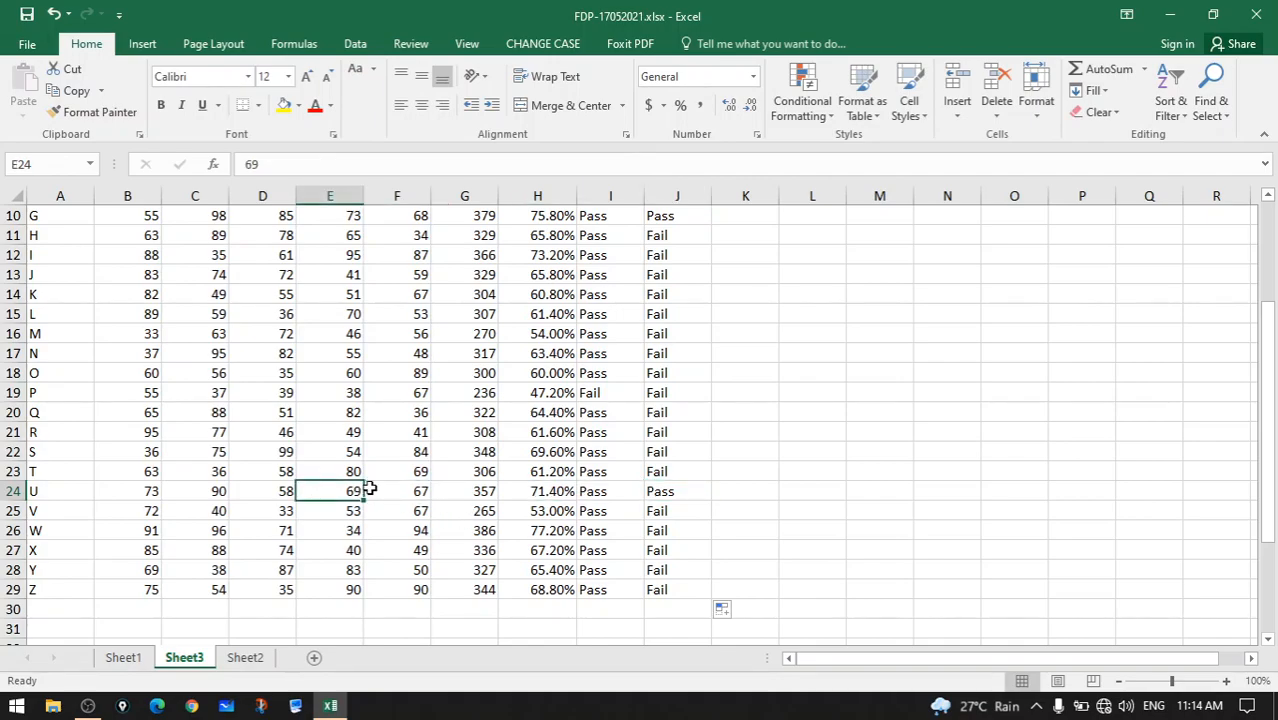
{"action": "type", "text": "23"}
{"action": "key", "text": "Return"}
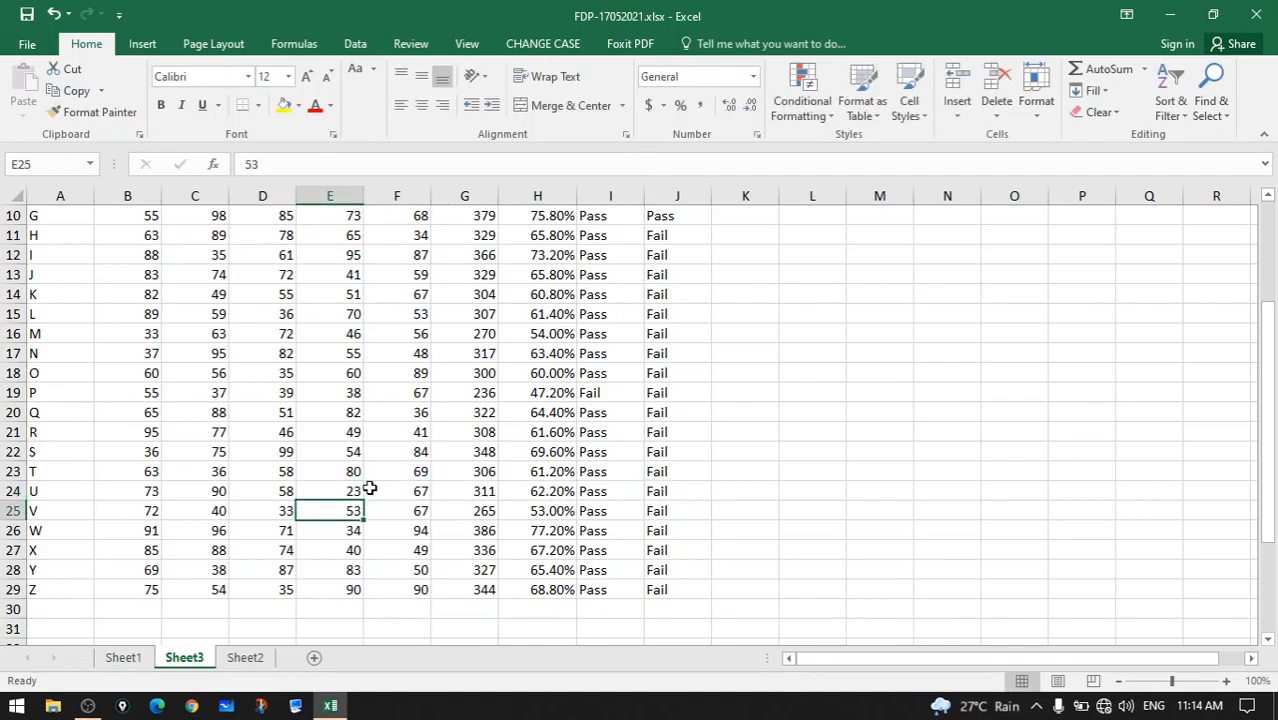
Set student U's Sub 4 mark in E24 to 50
{"action": "key", "text": "Up"}
{"action": "type", "text": "50"}
{"action": "key", "text": "Return"}
Set student N's Sub 1 mark in B17 to 65
{"action": "scroll", "coordinate": [375, 480], "scroll_direction": "up", "scroll_amount": 3}
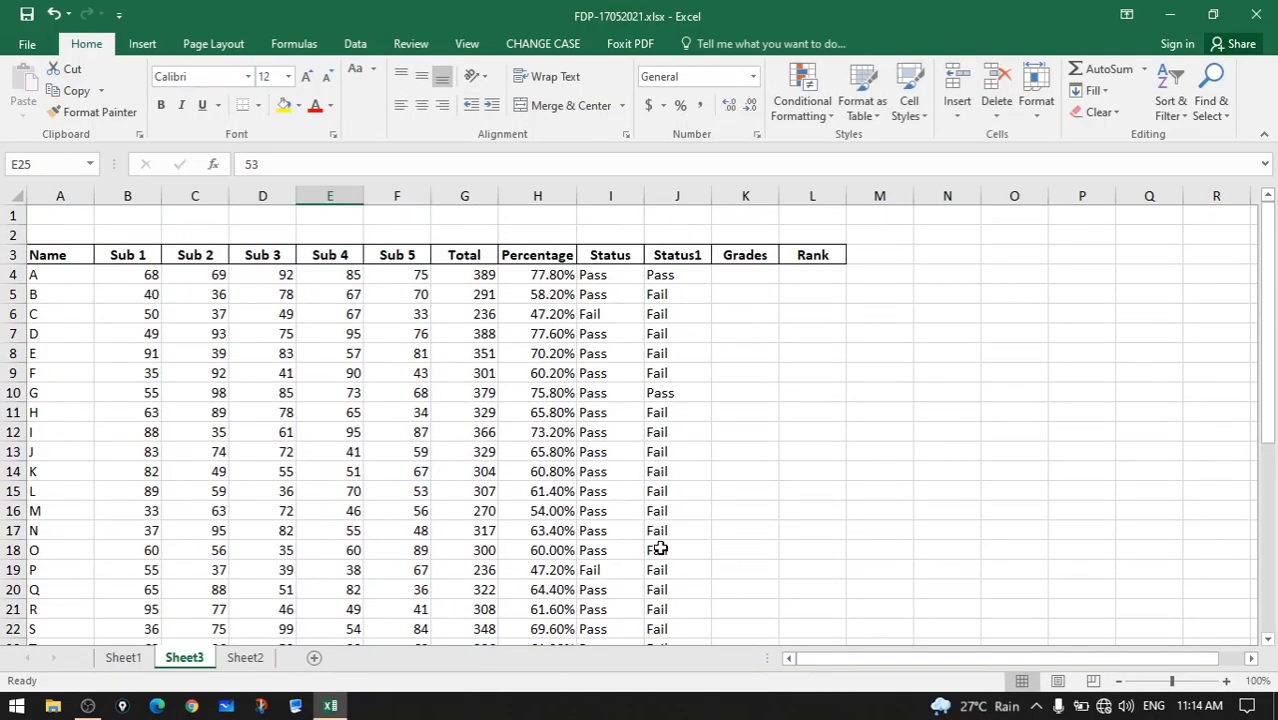
{"action": "scroll", "coordinate": [540, 527], "scroll_direction": "down", "scroll_amount": 2}
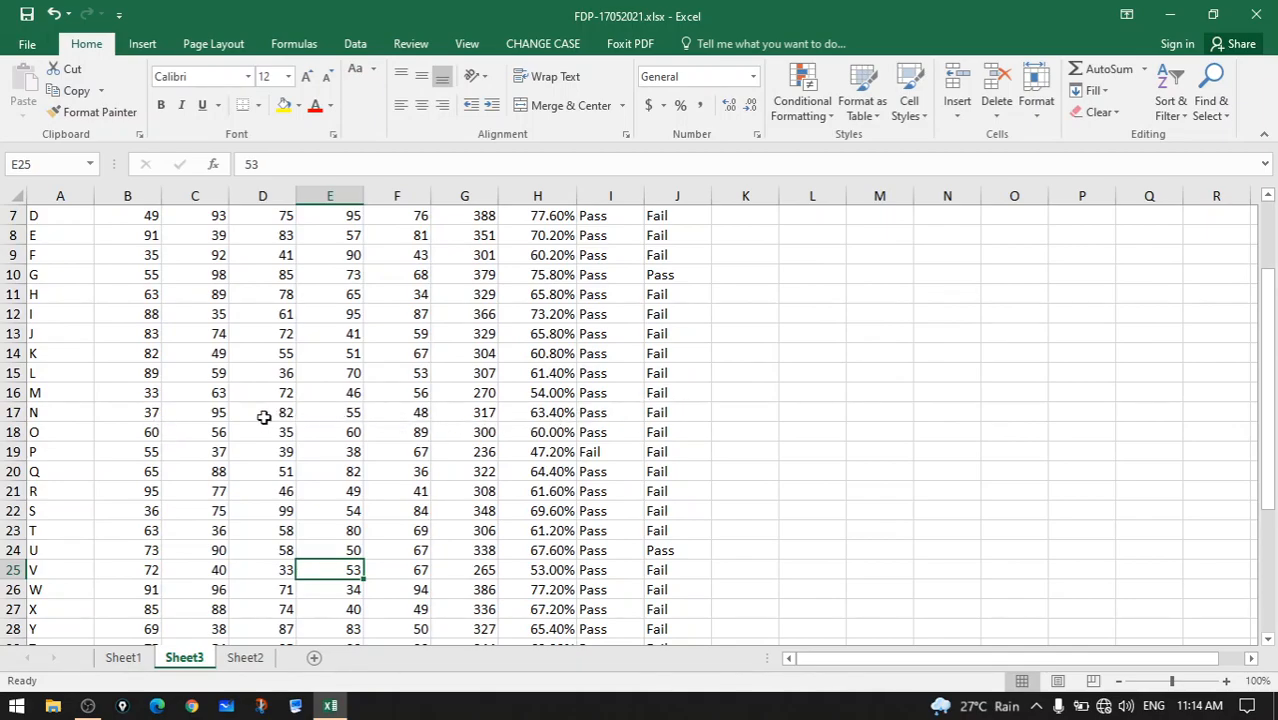
{"action": "left_click", "coordinate": [148, 413]}
{"action": "type", "text": "45"}
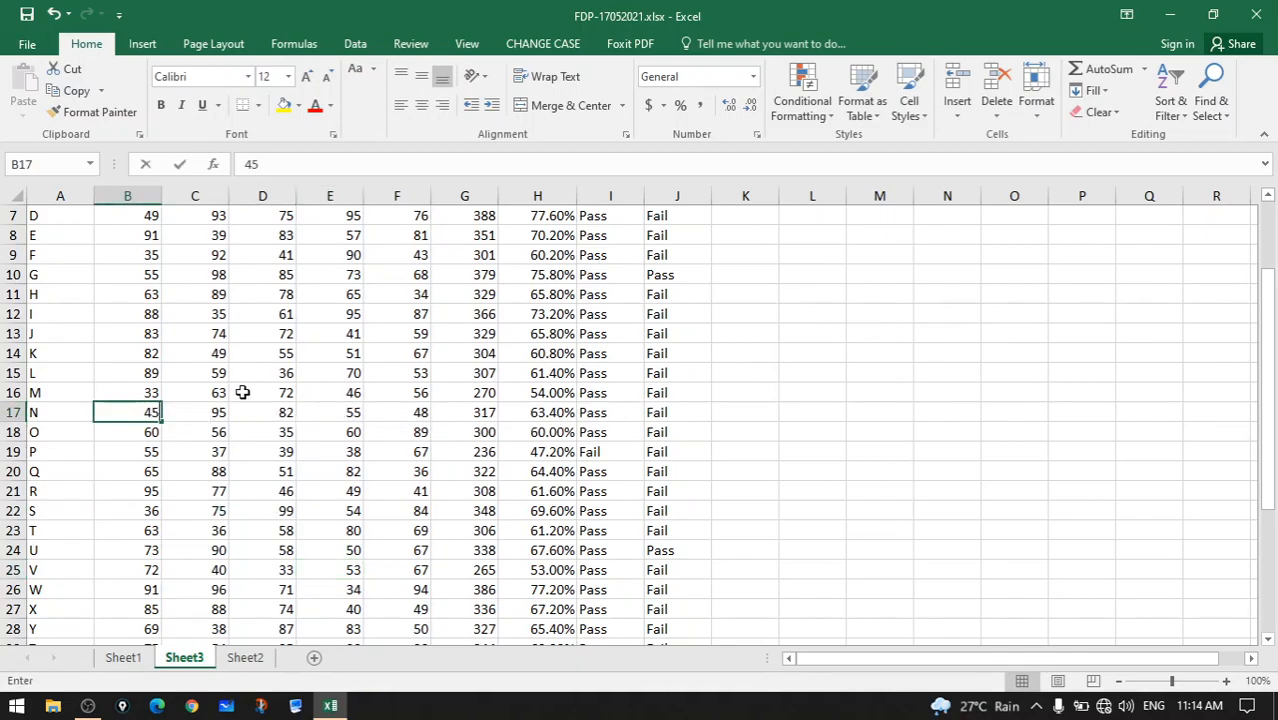
{"action": "key", "text": "BackSpace"}
{"action": "key", "text": "BackSpace"}
{"action": "type", "text": "65"}
{"action": "key", "text": "Return"}
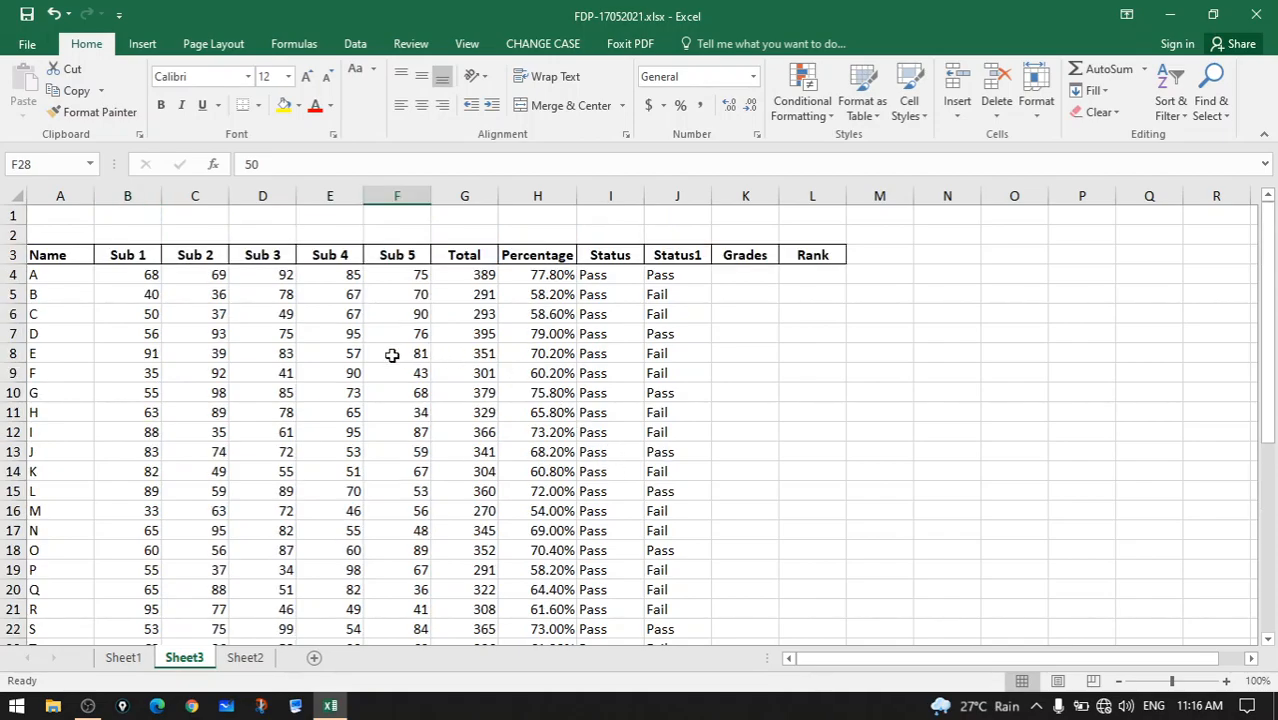
Select the first Grades cell K4, and widen column A on Sheet1 to show the full grade criteria below the table
{"action": "scroll", "coordinate": [260, 371], "scroll_direction": "down", "scroll_amount": 2}
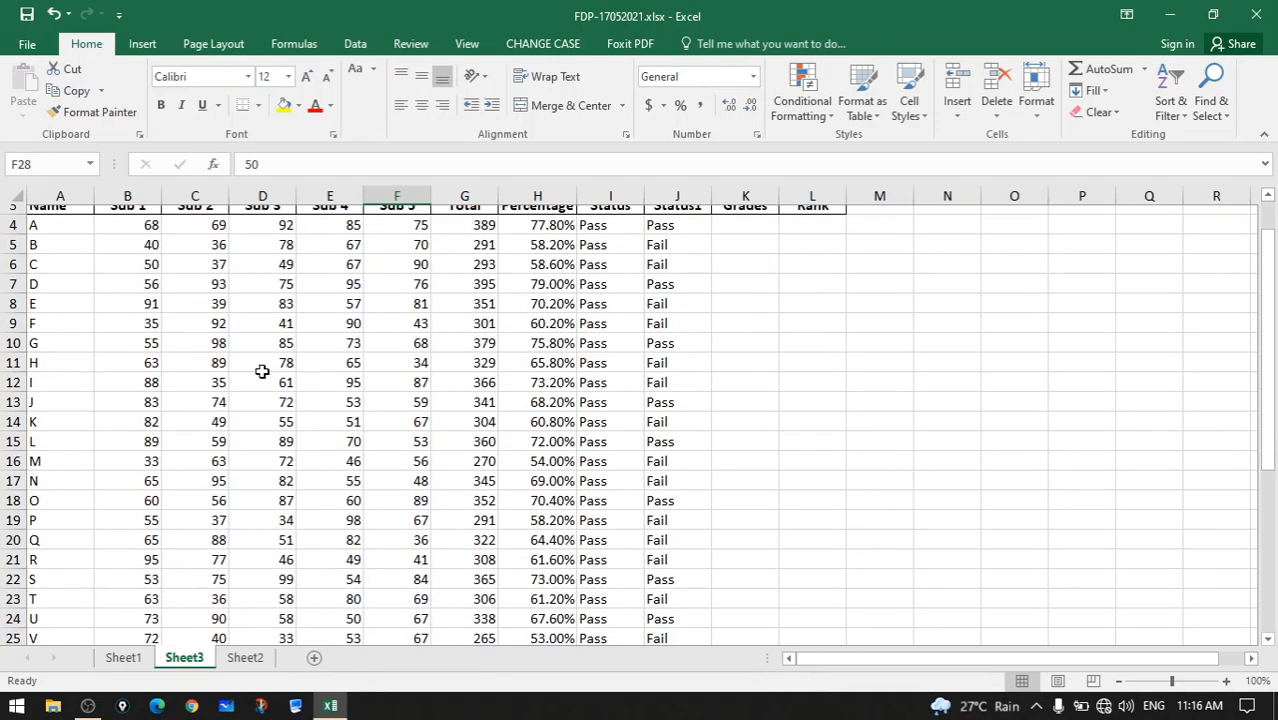
{"action": "scroll", "coordinate": [260, 366], "scroll_direction": "up", "scroll_amount": 2}
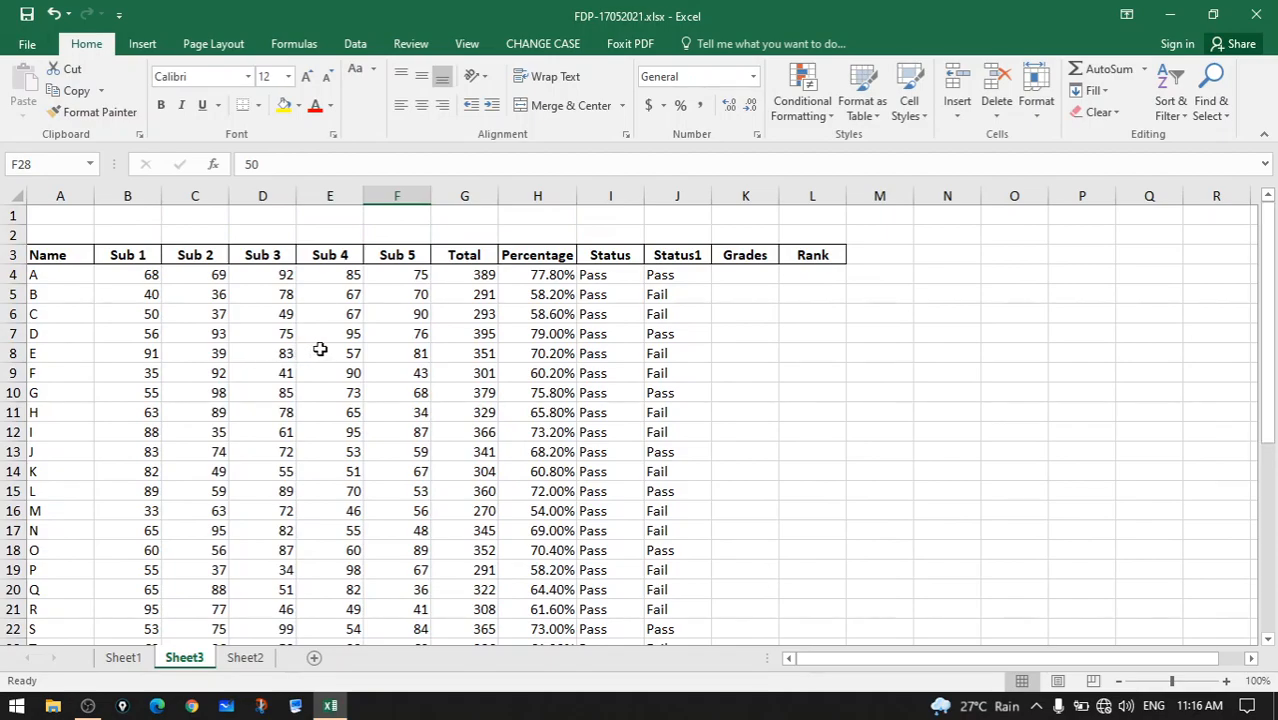
{"action": "left_click", "coordinate": [753, 277]}
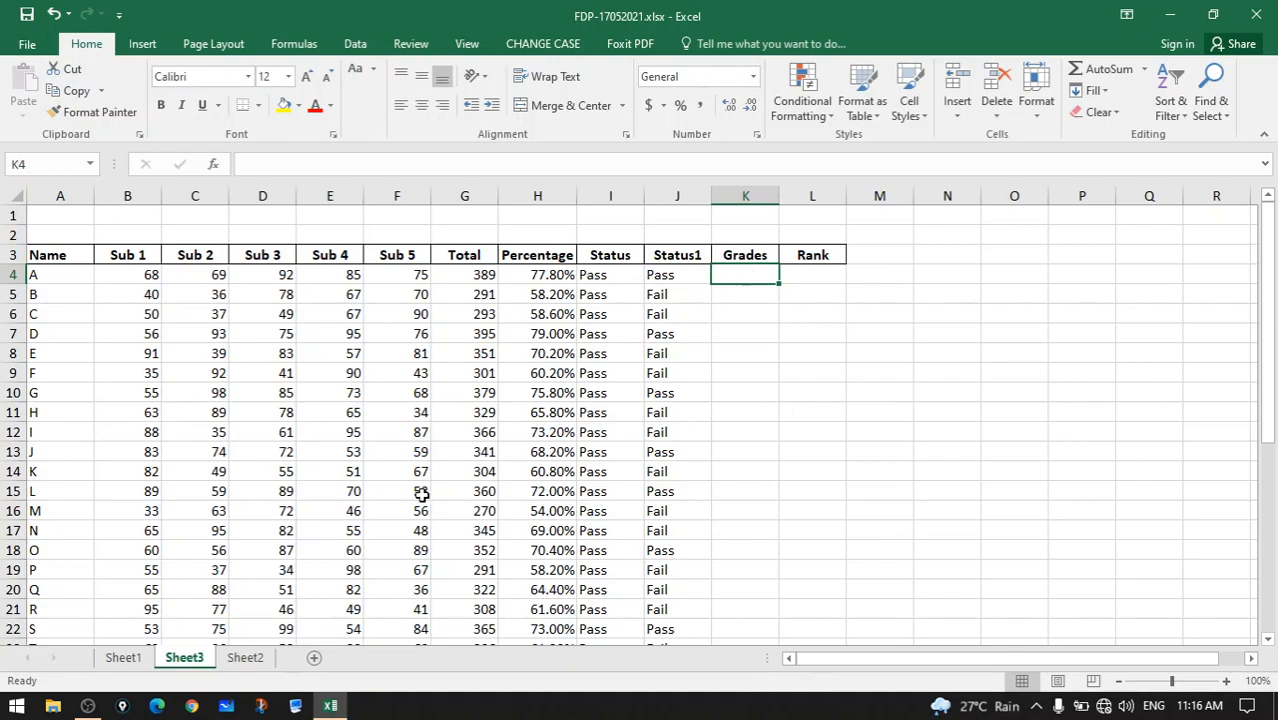
{"action": "left_click", "coordinate": [123, 657]}
{"action": "scroll", "coordinate": [333, 503], "scroll_direction": "down", "scroll_amount": 3}
{"action": "scroll", "coordinate": [333, 503], "scroll_direction": "down", "scroll_amount": 6}
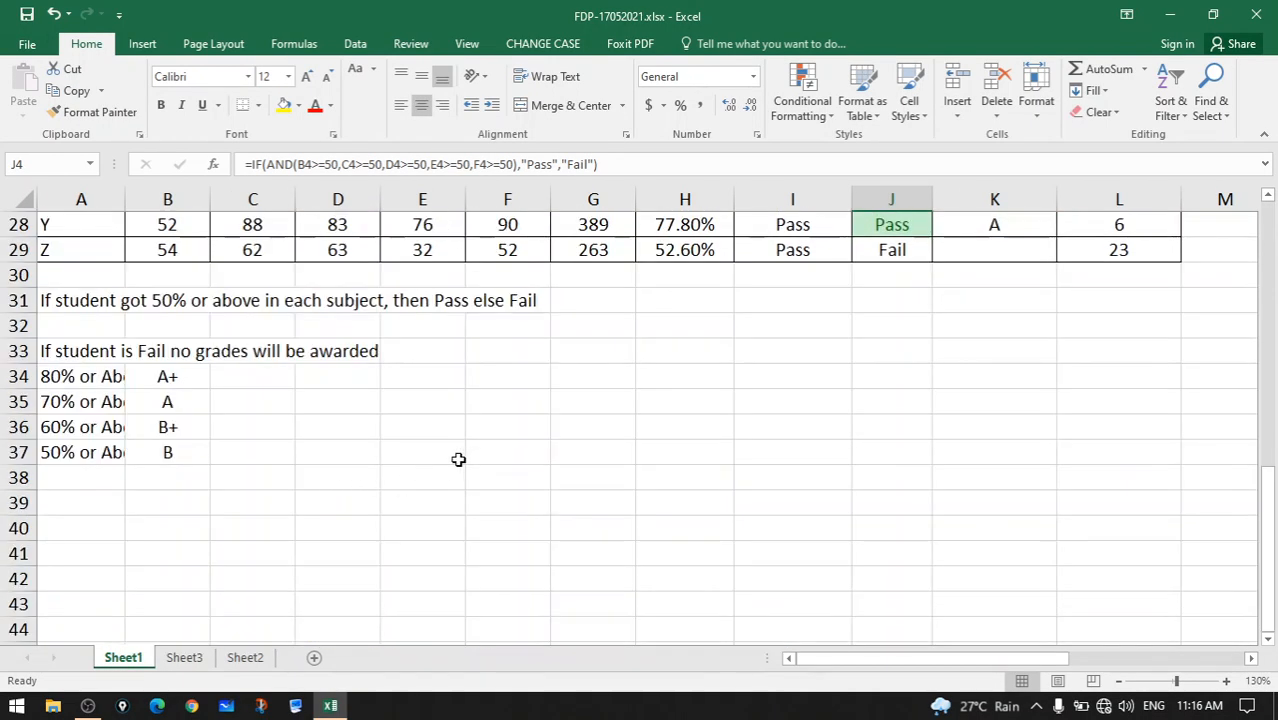
{"action": "left_click_drag", "start_coordinate": [125, 199], "coordinate": [299, 199]}
Examine the grading criteria in rows 33 to 37, matching each percentage threshold with its grade and reading the rule for failed students
{"action": "left_click", "coordinate": [68, 374]}
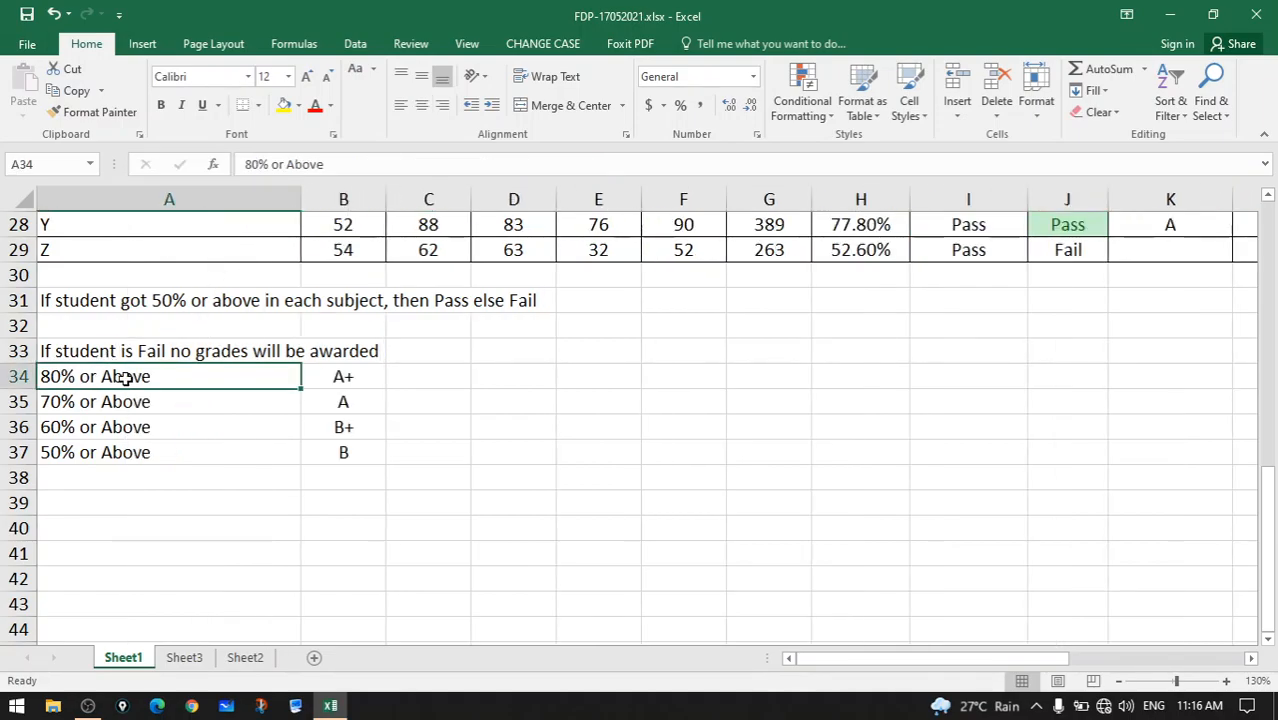
{"action": "left_click", "coordinate": [350, 376]}
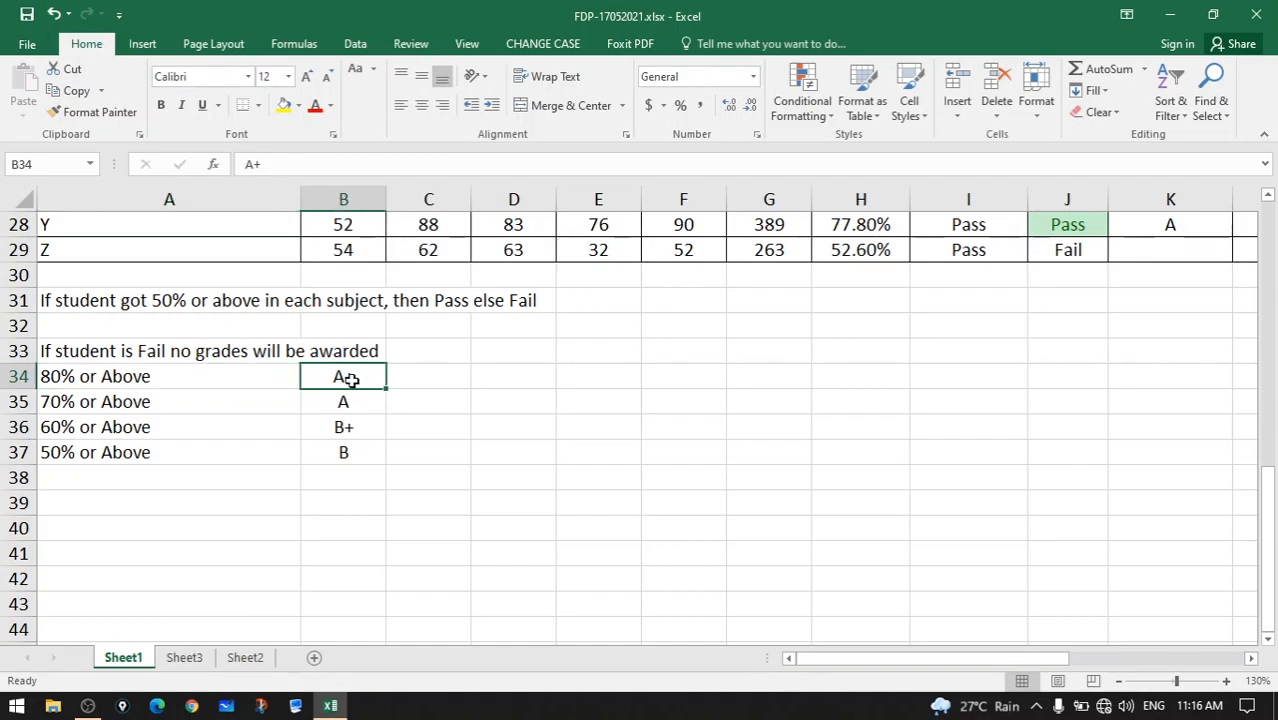
{"action": "left_click", "coordinate": [105, 401]}
{"action": "left_click", "coordinate": [361, 402]}
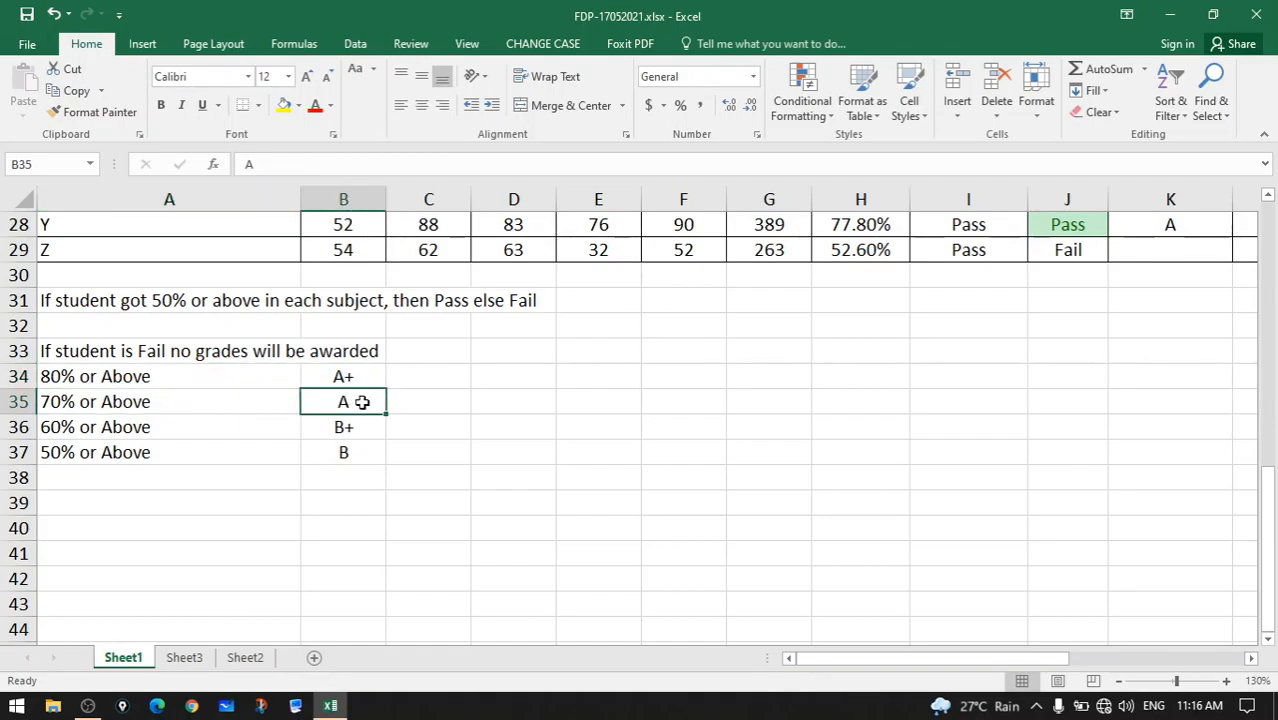
{"action": "left_click", "coordinate": [68, 431]}
{"action": "left_click", "coordinate": [341, 425]}
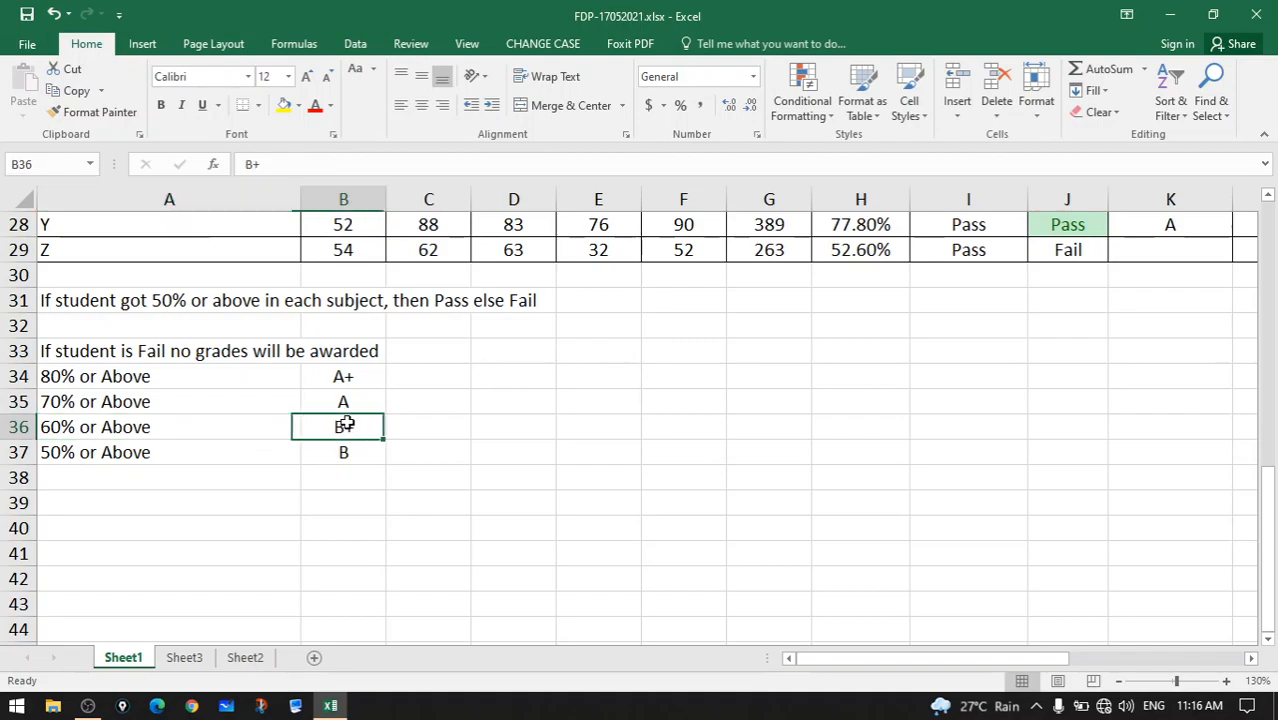
{"action": "left_click", "coordinate": [82, 454]}
{"action": "left_click", "coordinate": [368, 453]}
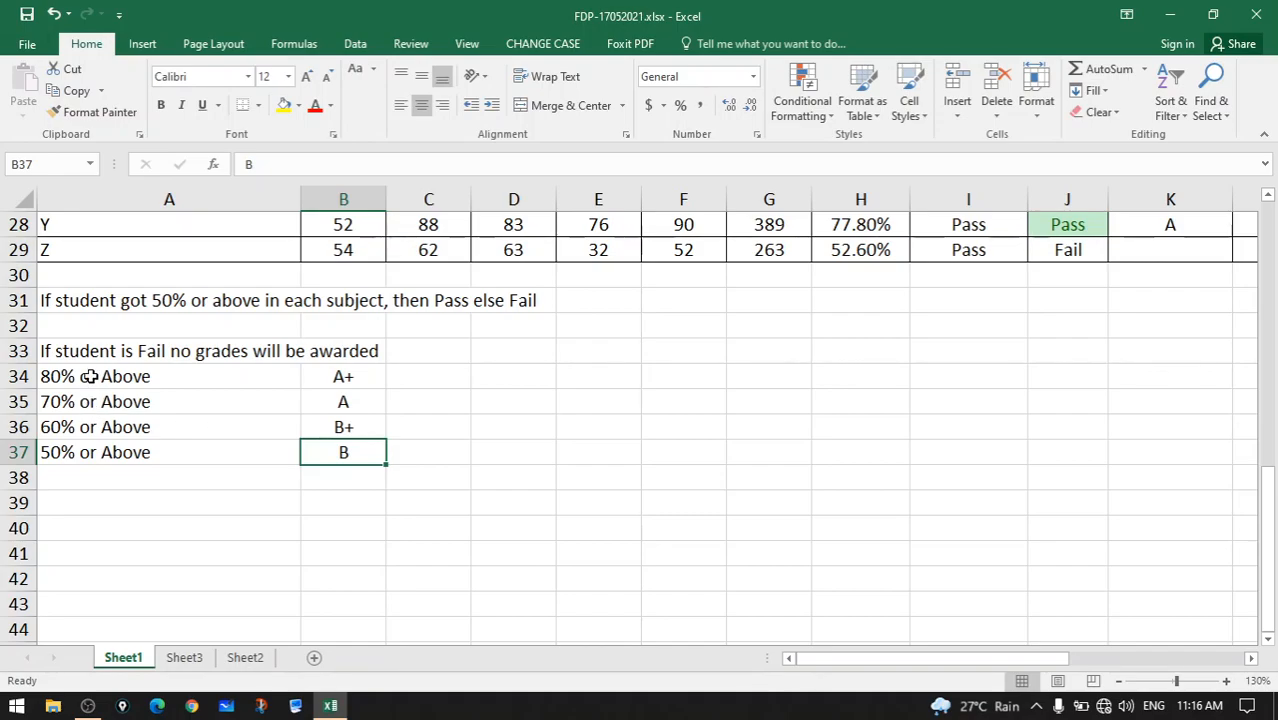
{"action": "left_click", "coordinate": [367, 377]}
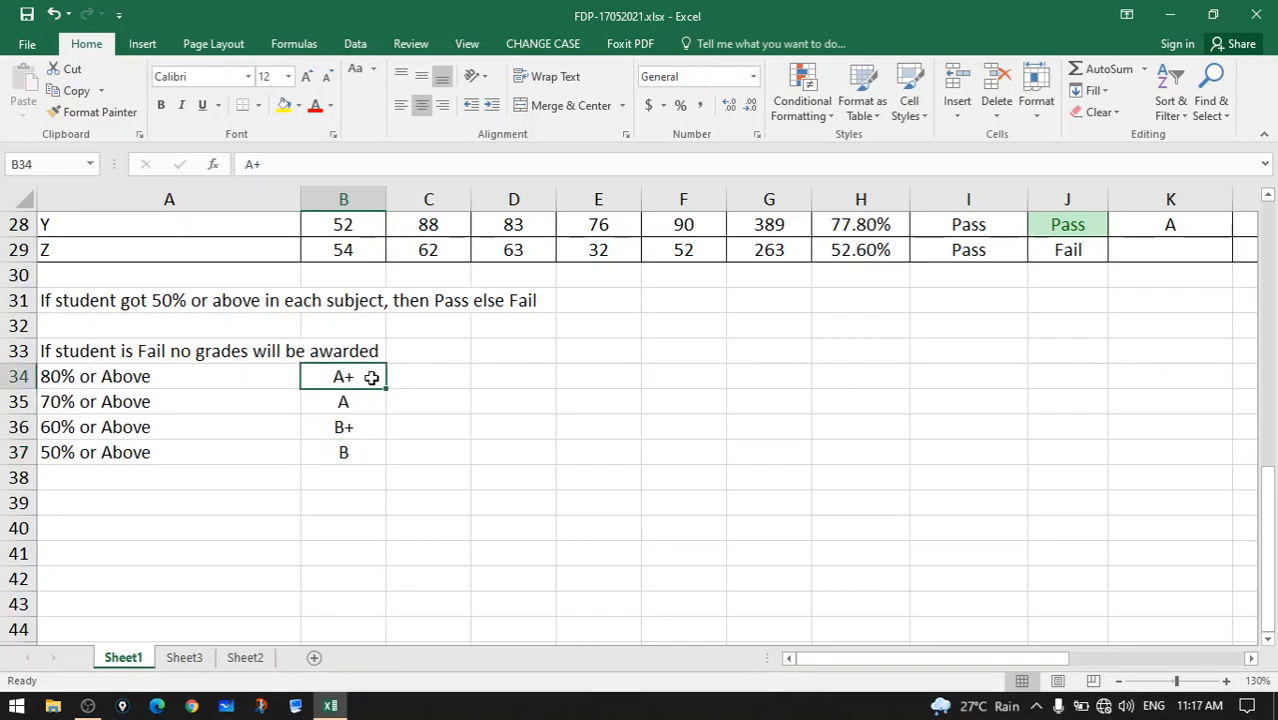
{"action": "left_click", "coordinate": [176, 351]}
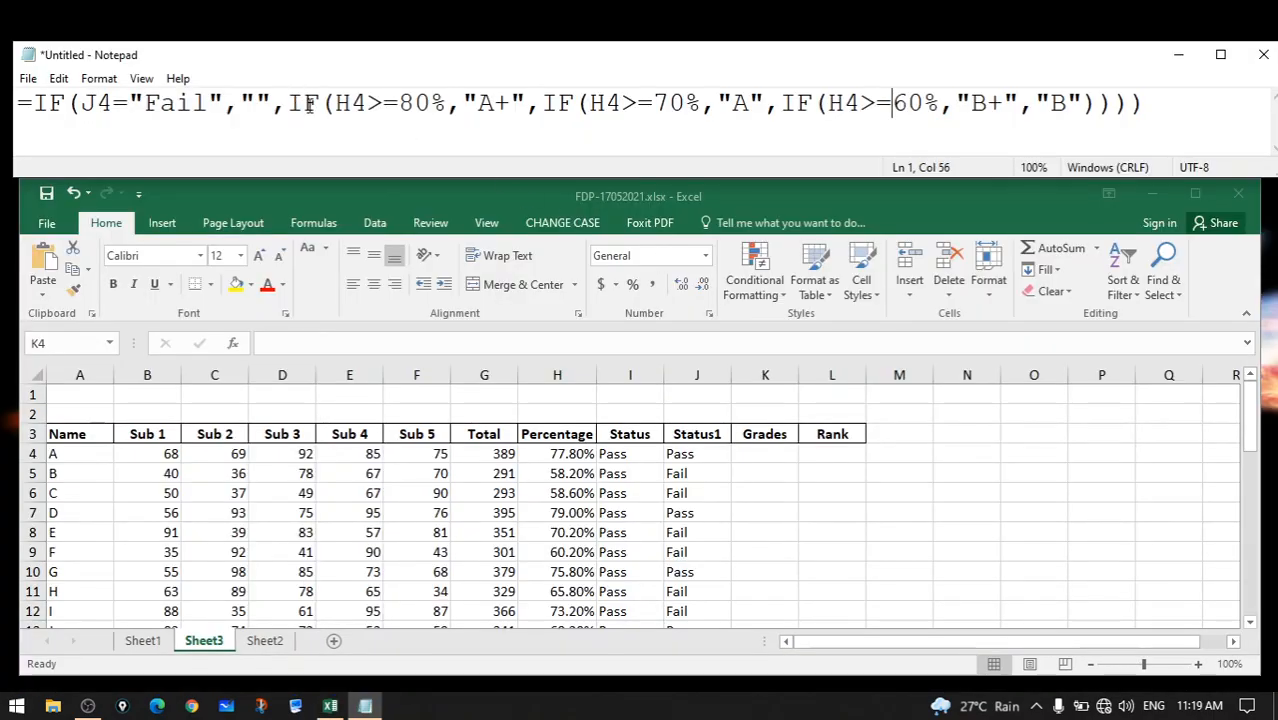
Examine the nested IF grade formula in Notepad, from the J4 "Fail" test through the H4 percentage thresholds and their grades
{"action": "left_click", "coordinate": [136, 101]}
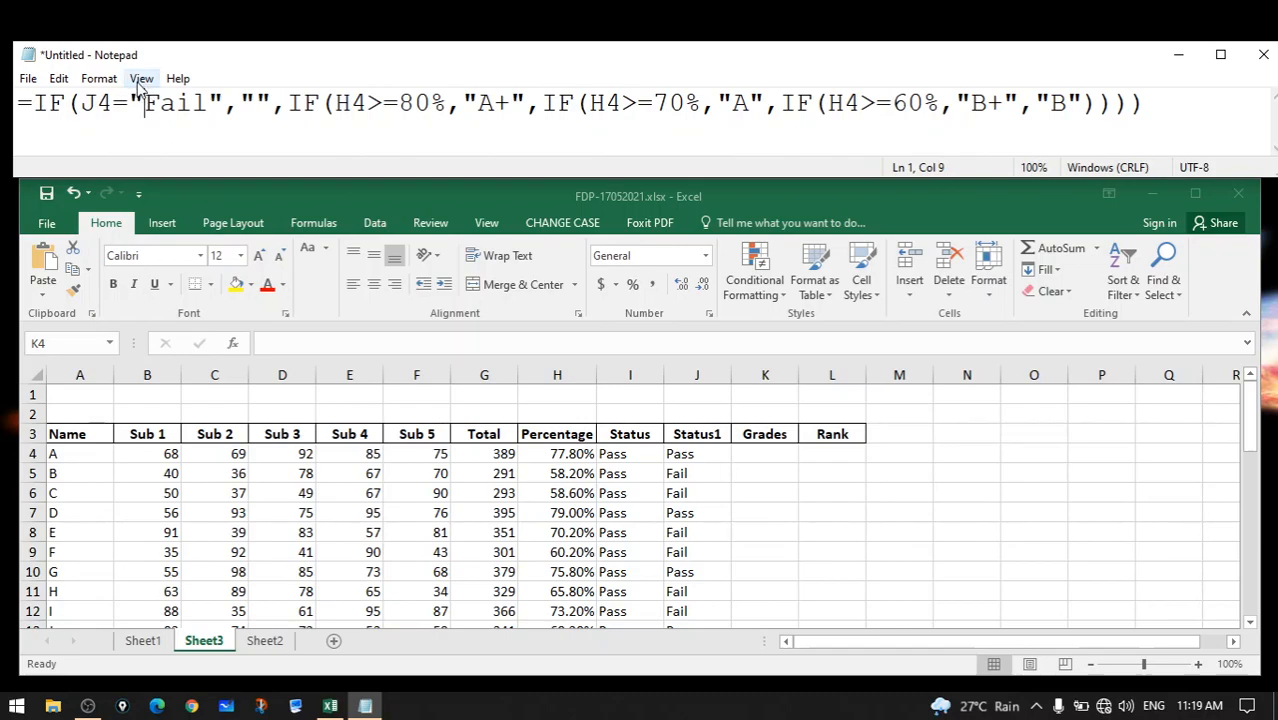
{"action": "left_click", "coordinate": [760, 456]}
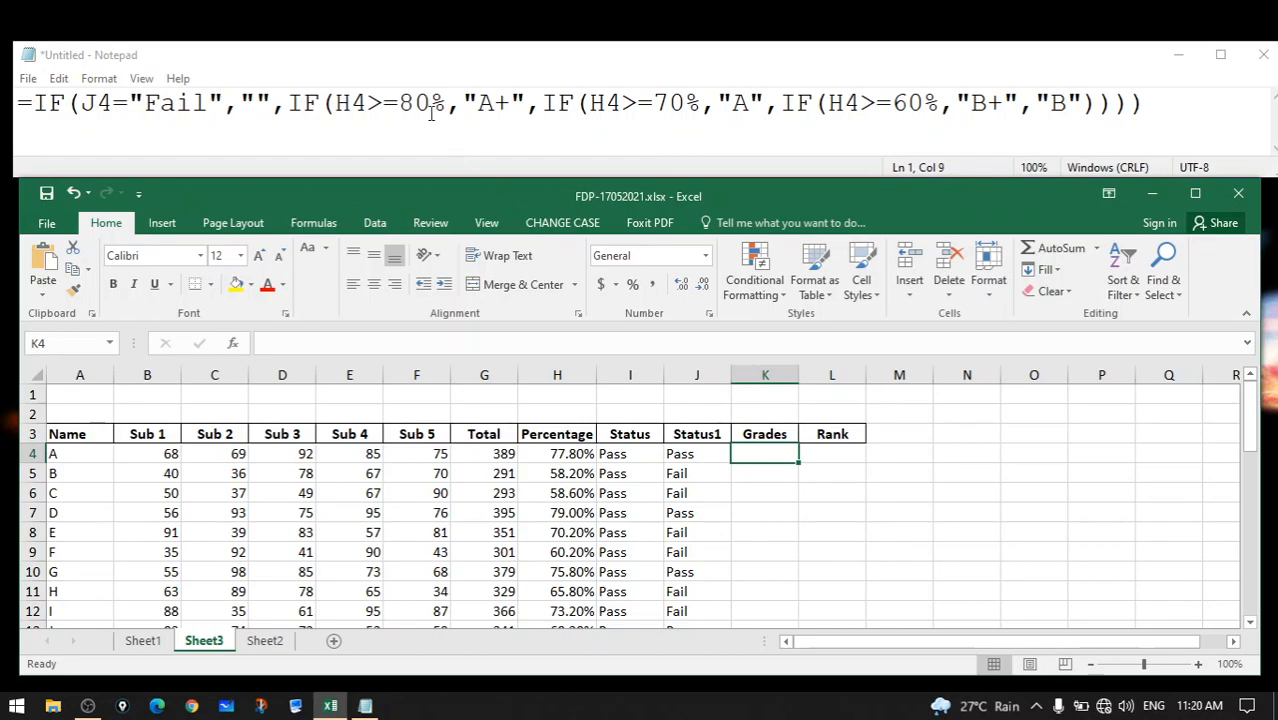
{"action": "left_click", "coordinate": [497, 104]}
{"action": "left_click", "coordinate": [655, 104]}
{"action": "left_click", "coordinate": [735, 104]}
{"action": "left_click", "coordinate": [908, 104]}
{"action": "left_click", "coordinate": [1029, 104]}
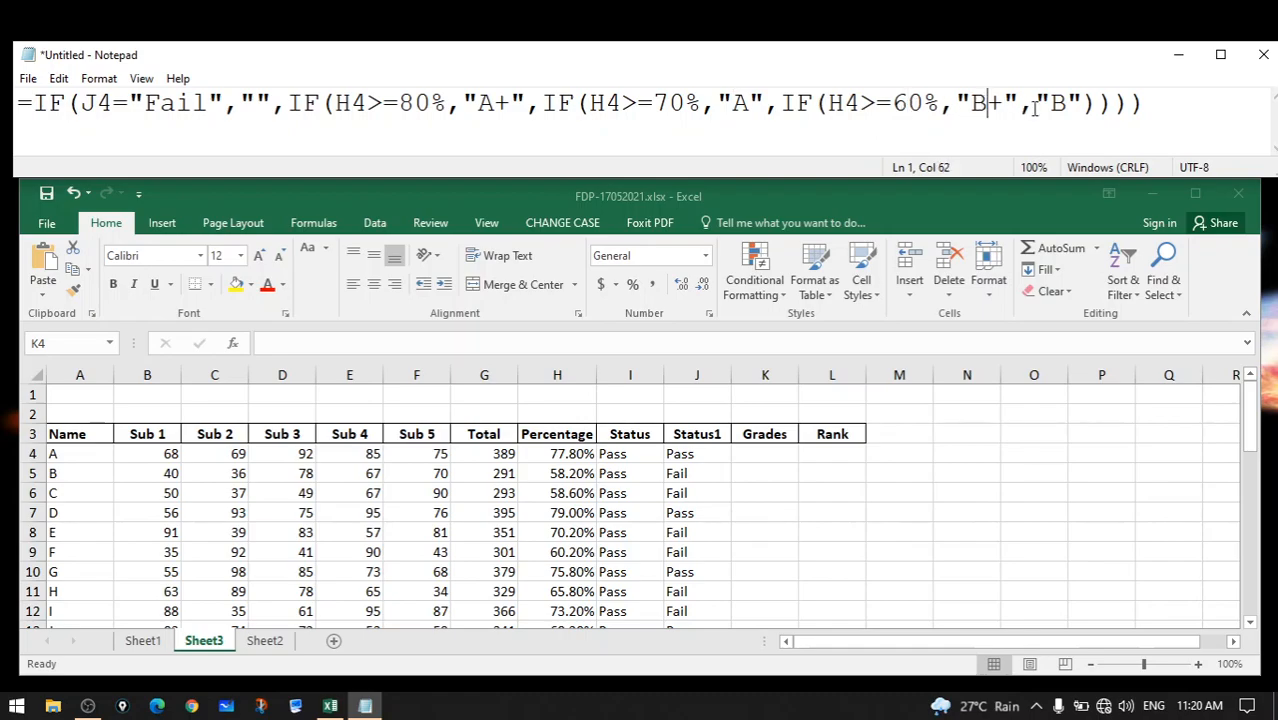
Start the grade formula in K4 with an IF testing J4="Fail" and returning " " when true
{"action": "left_click", "coordinate": [1063, 104]}
{"action": "left_click", "coordinate": [702, 457]}
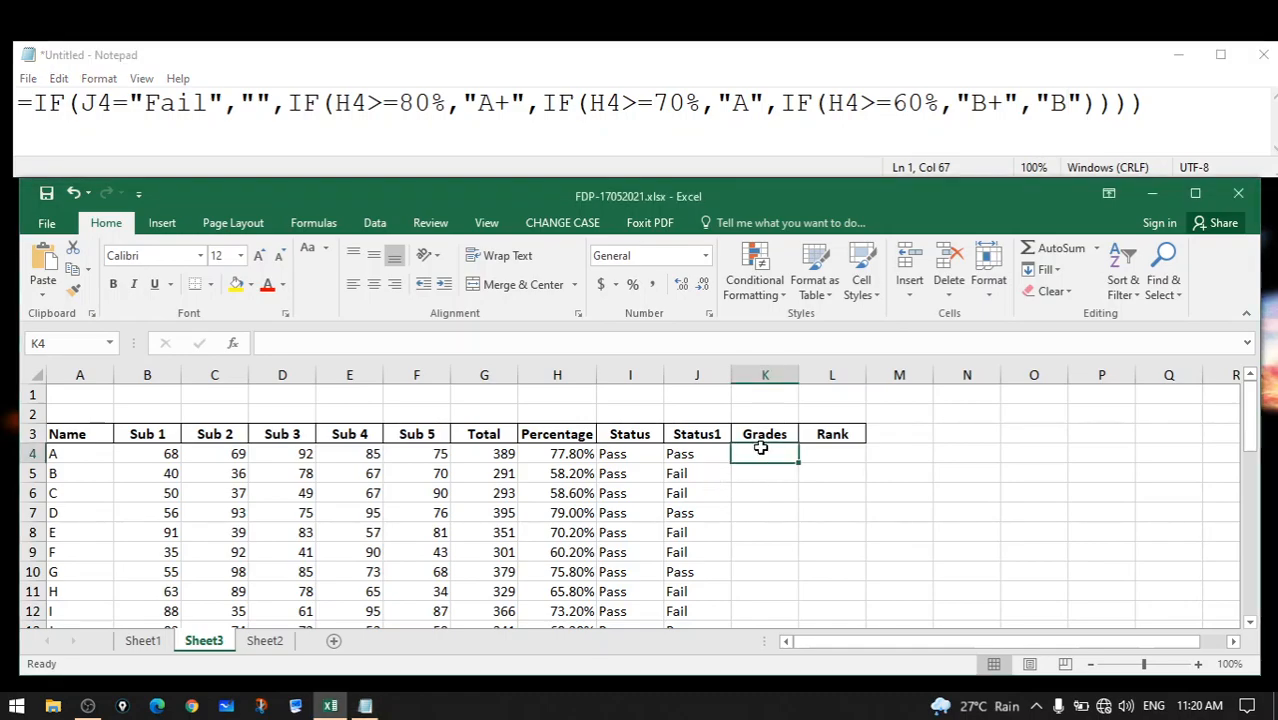
{"action": "type", "text": "="}
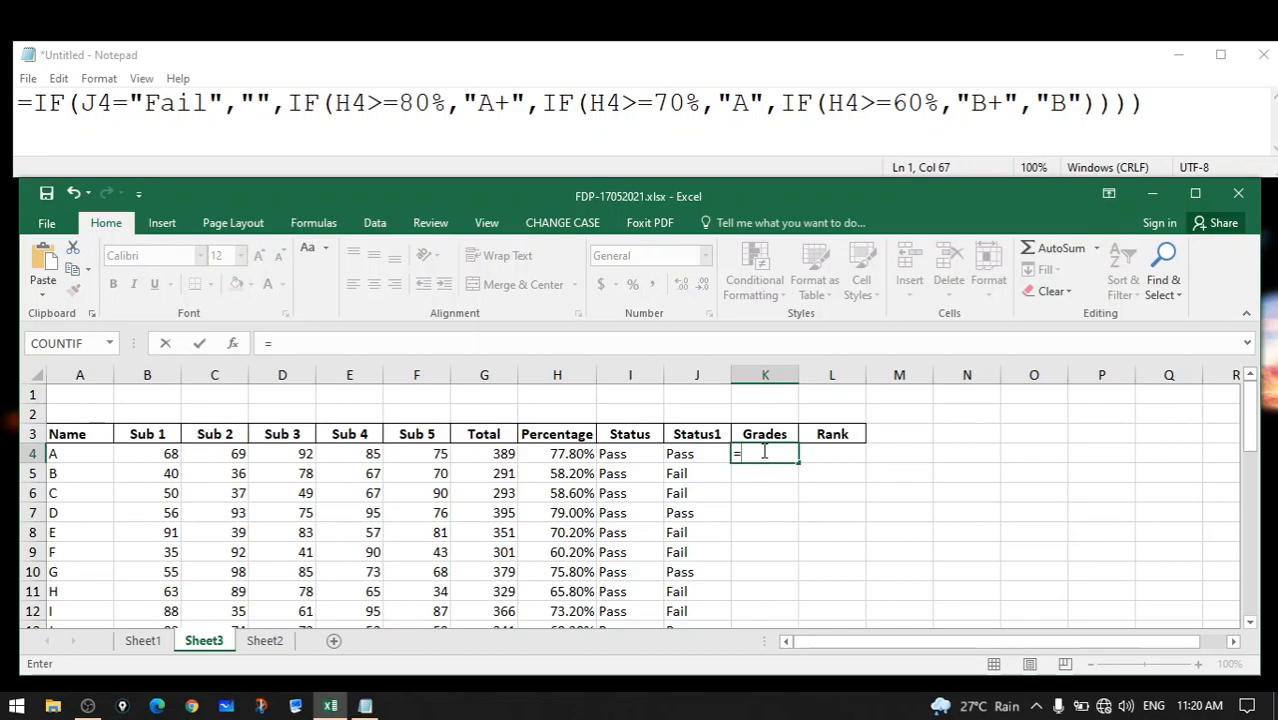
{"action": "type", "text": "if("}
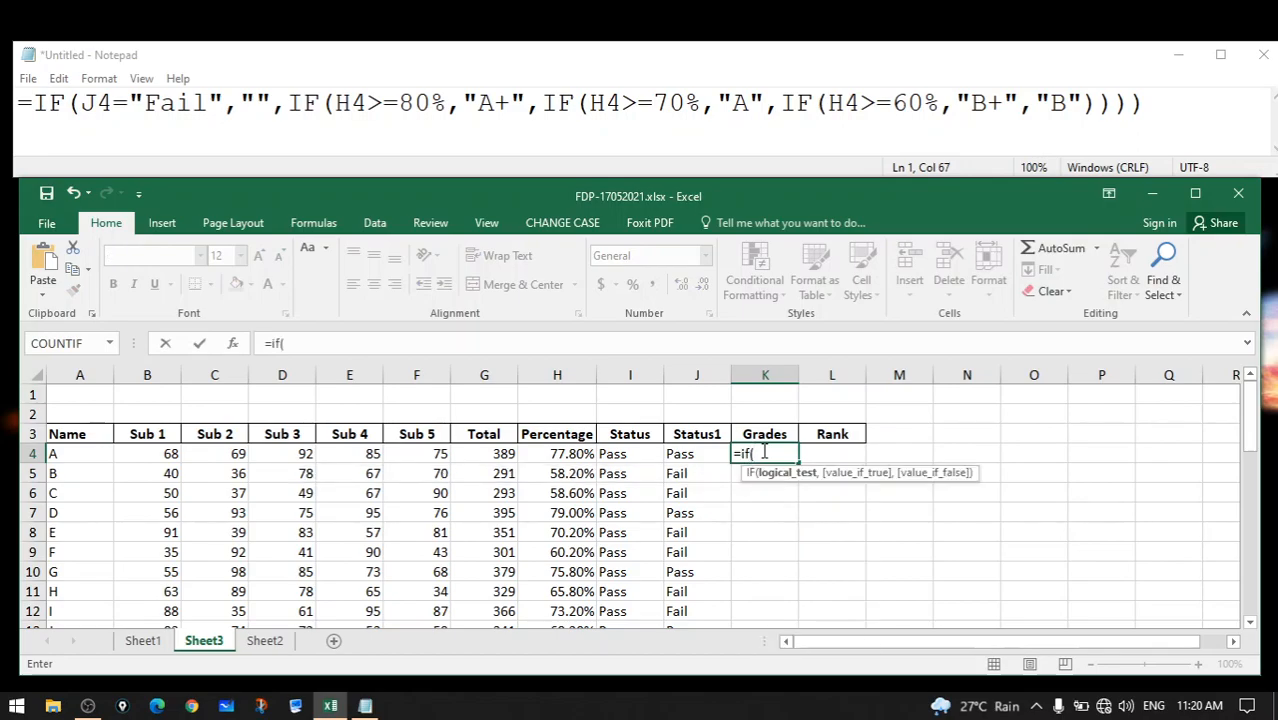
{"action": "left_click", "coordinate": [705, 453]}
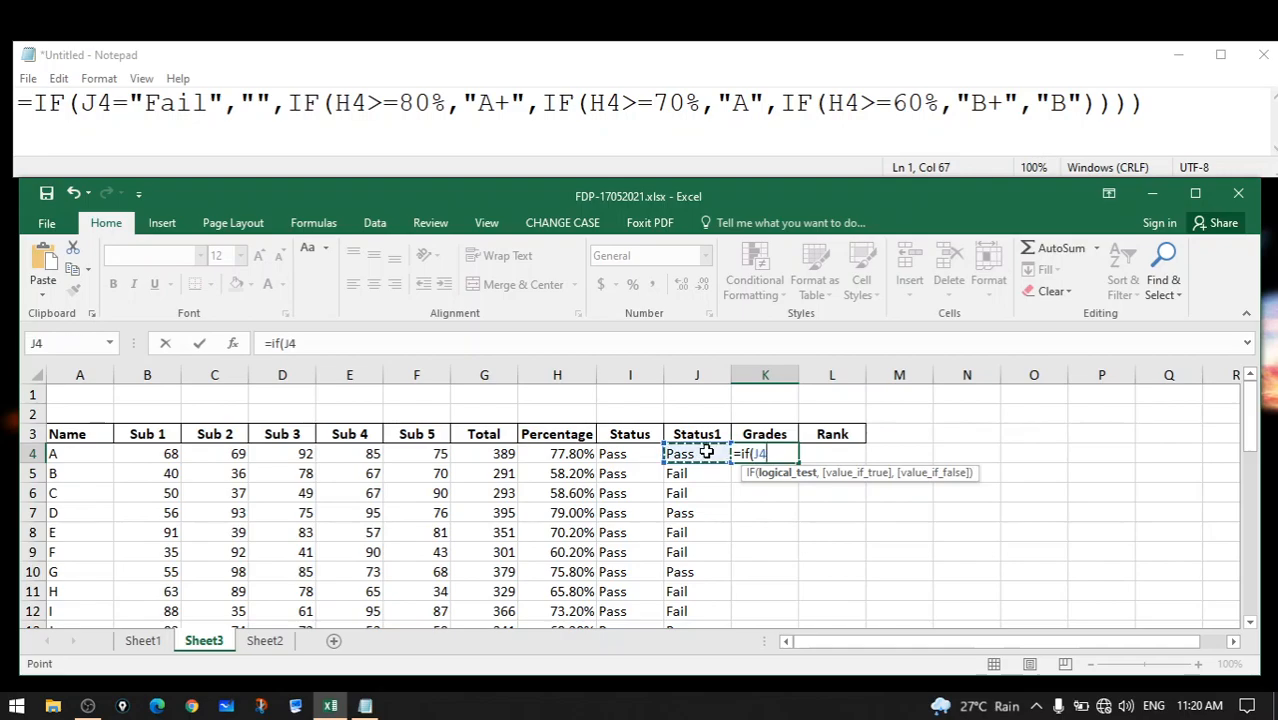
{"action": "type", "text": "=\"Fail"}
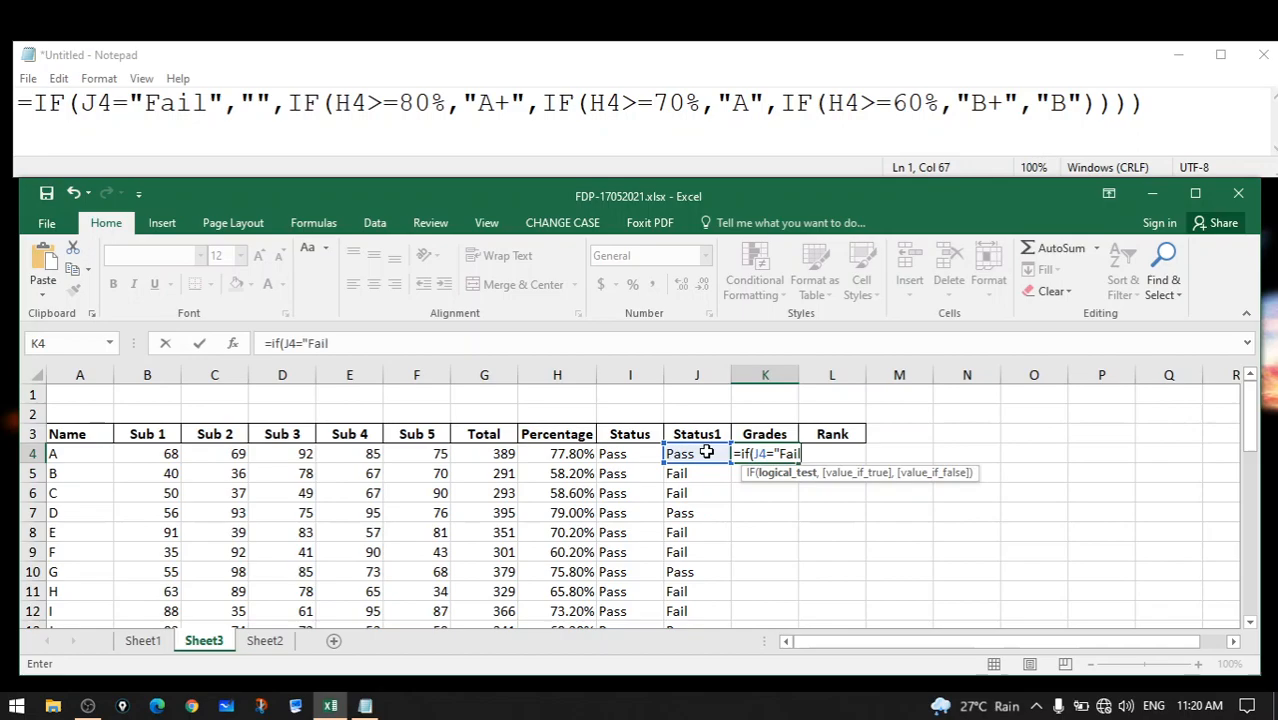
{"action": "type", "text": "\","}
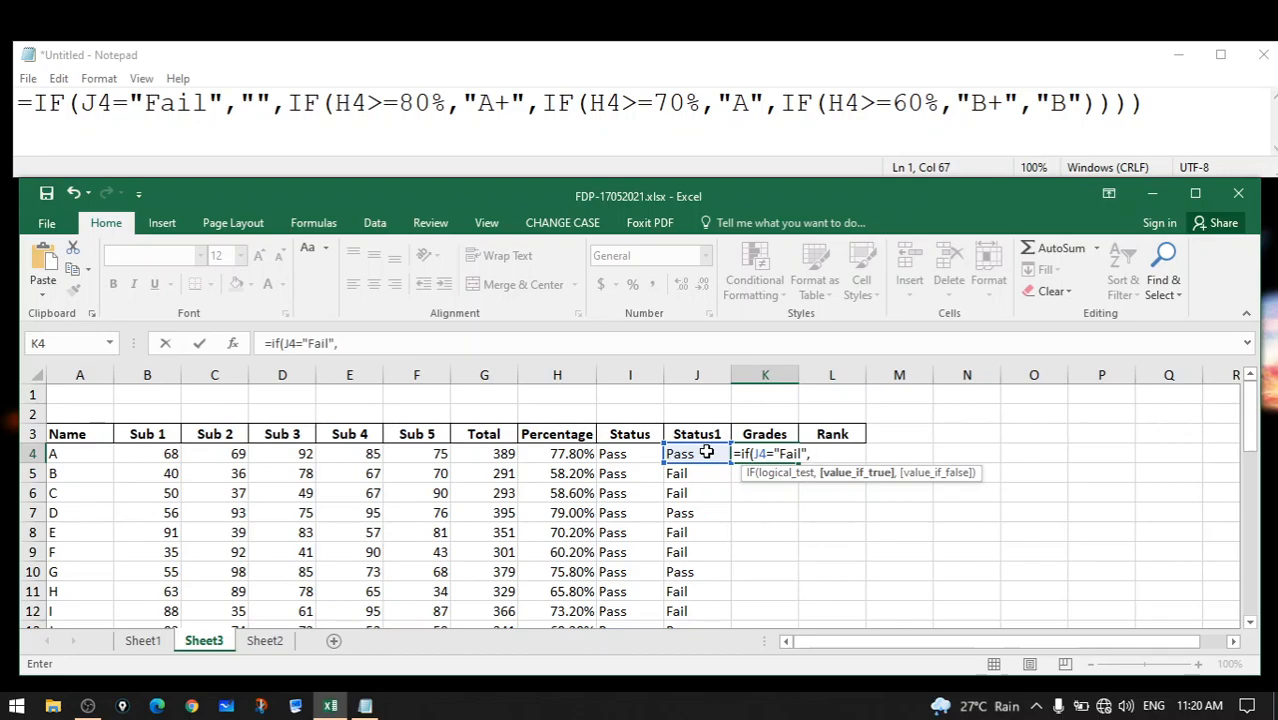
{"action": "type", "text": "\" \","}
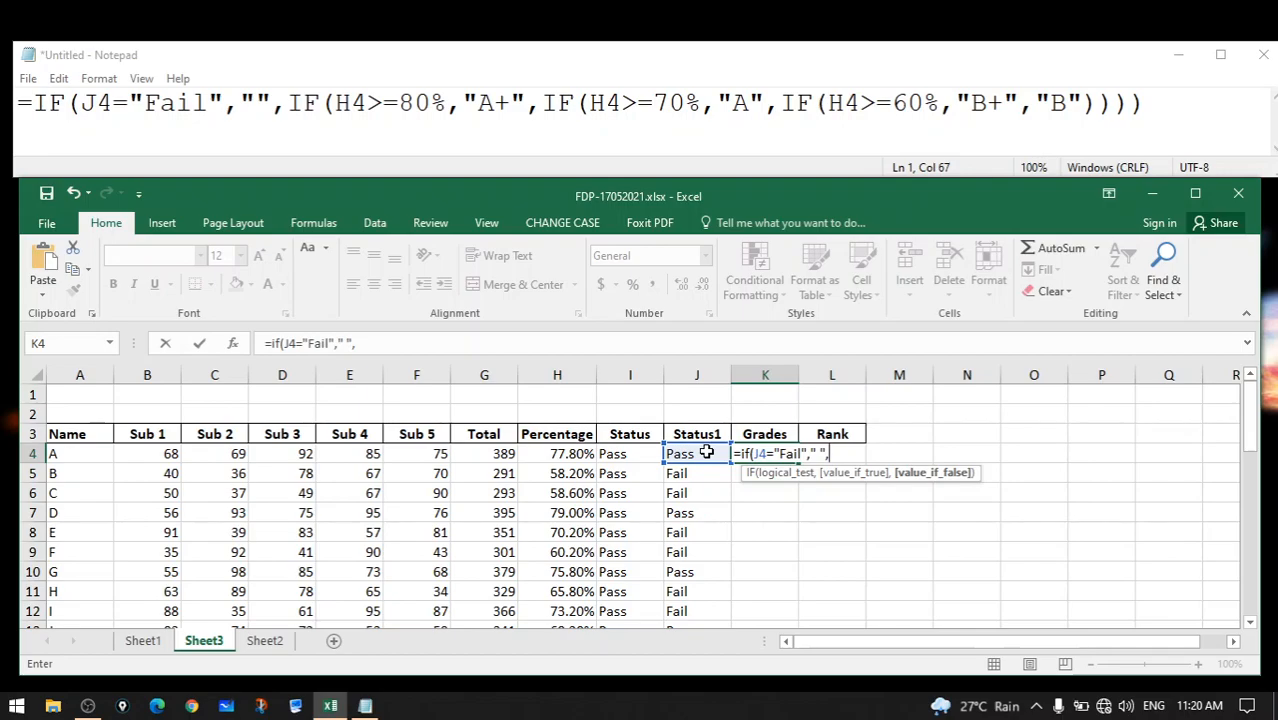
Add a nested IF to the K4 formula that returns "A+" when H4>=80%
{"action": "type", "text": "if"}
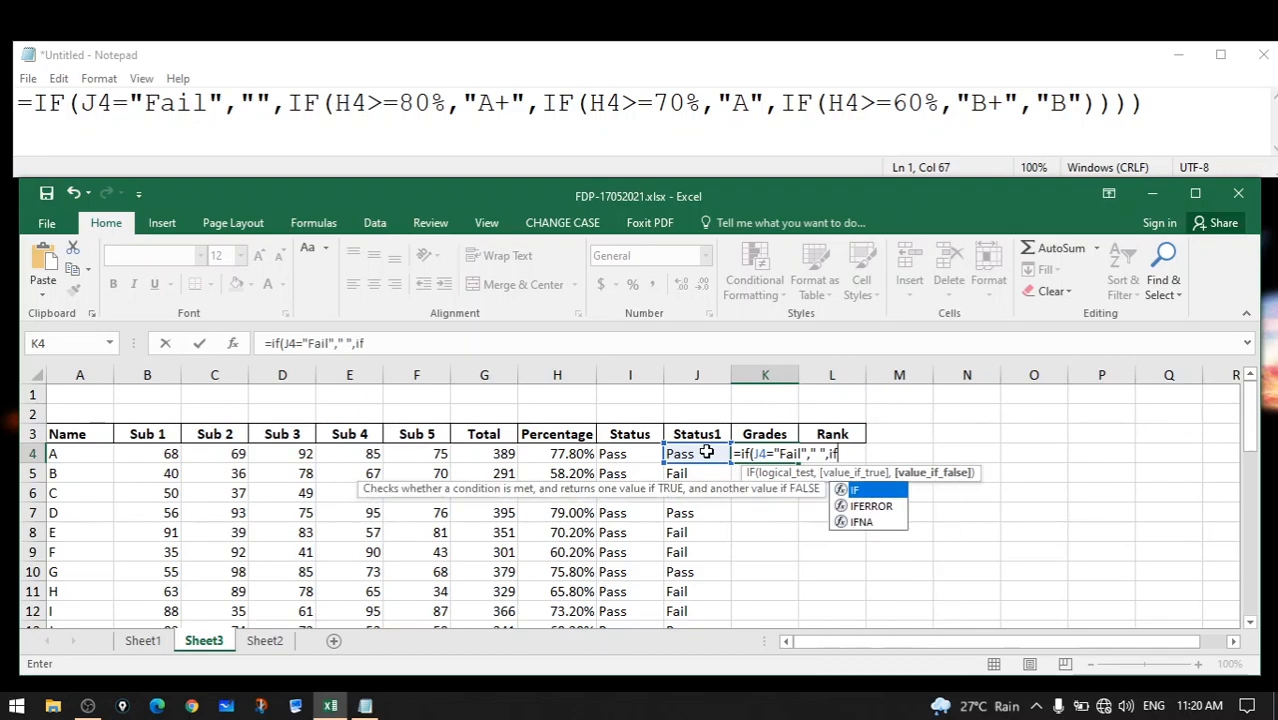
{"action": "type", "text": "("}
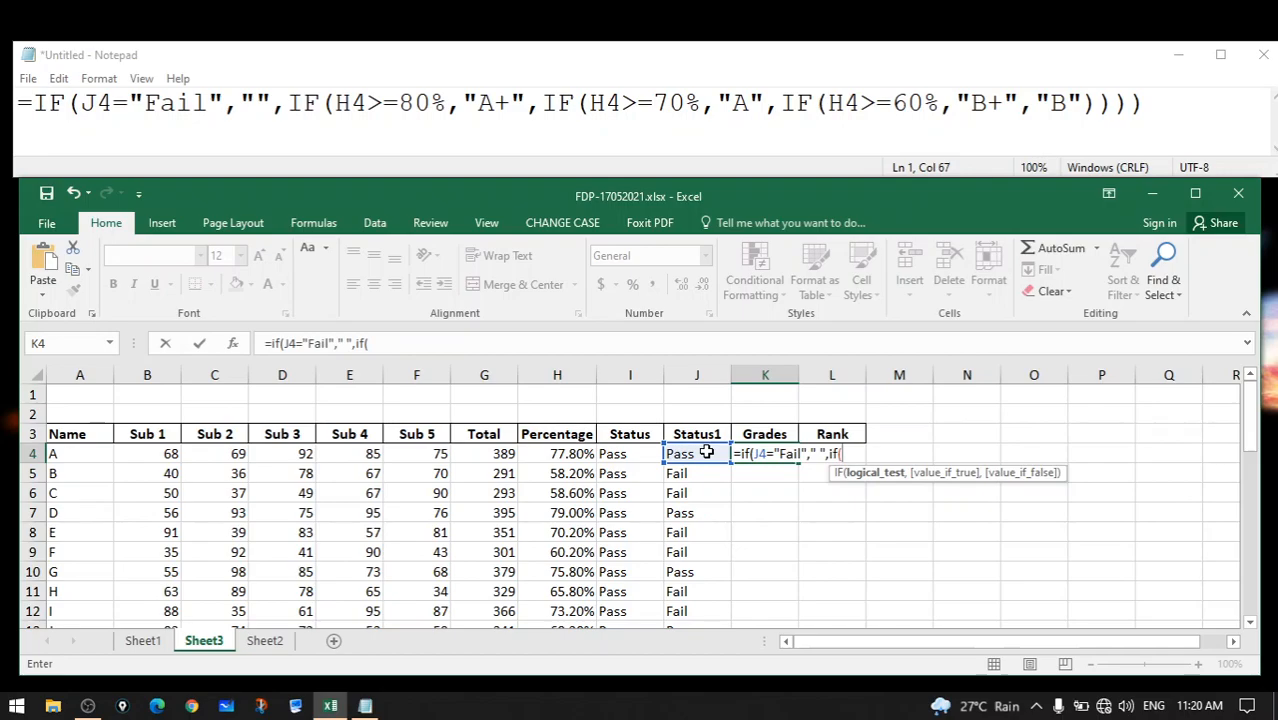
{"action": "left_click", "coordinate": [565, 455]}
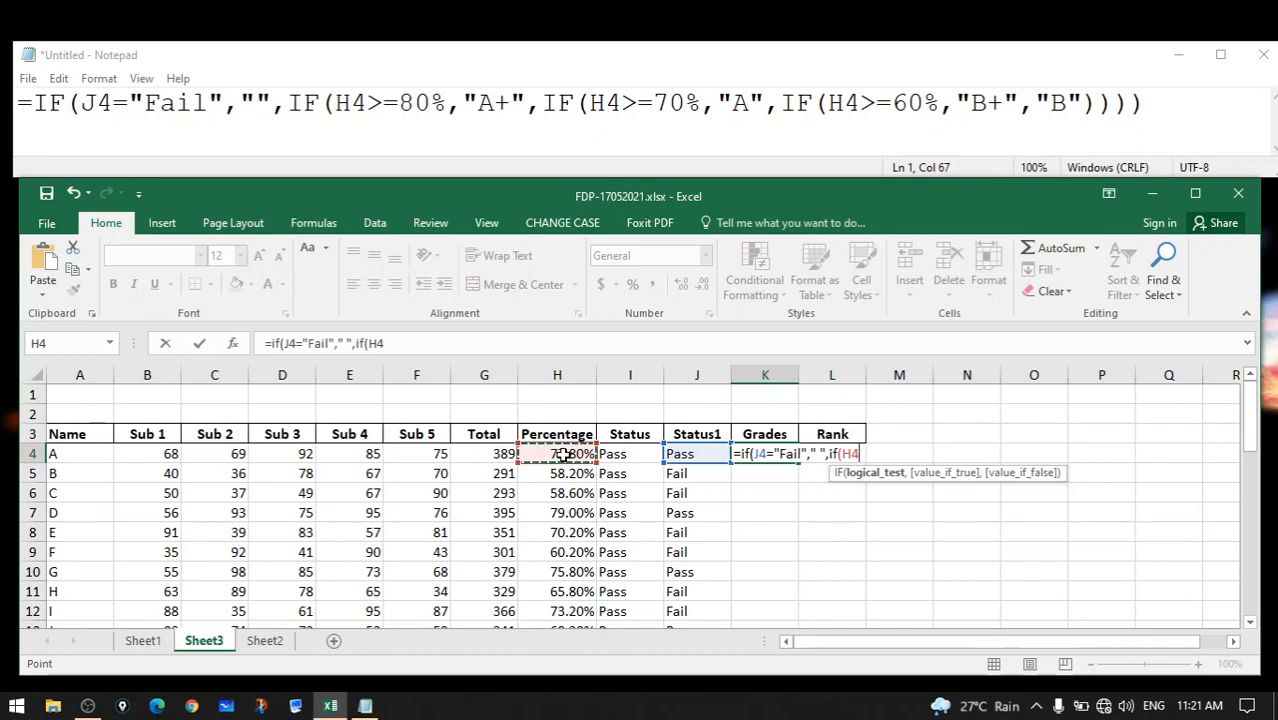
{"action": "type", "text": ">=80%"}
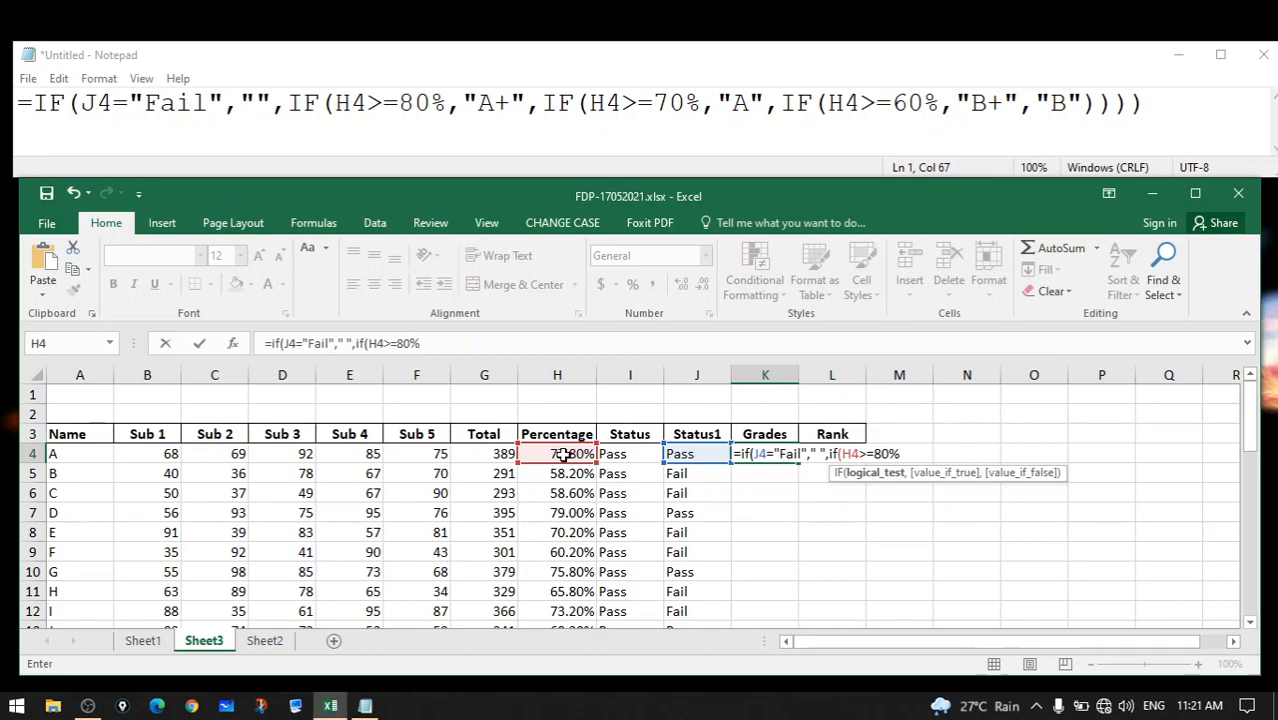
{"action": "type", "text": ","}
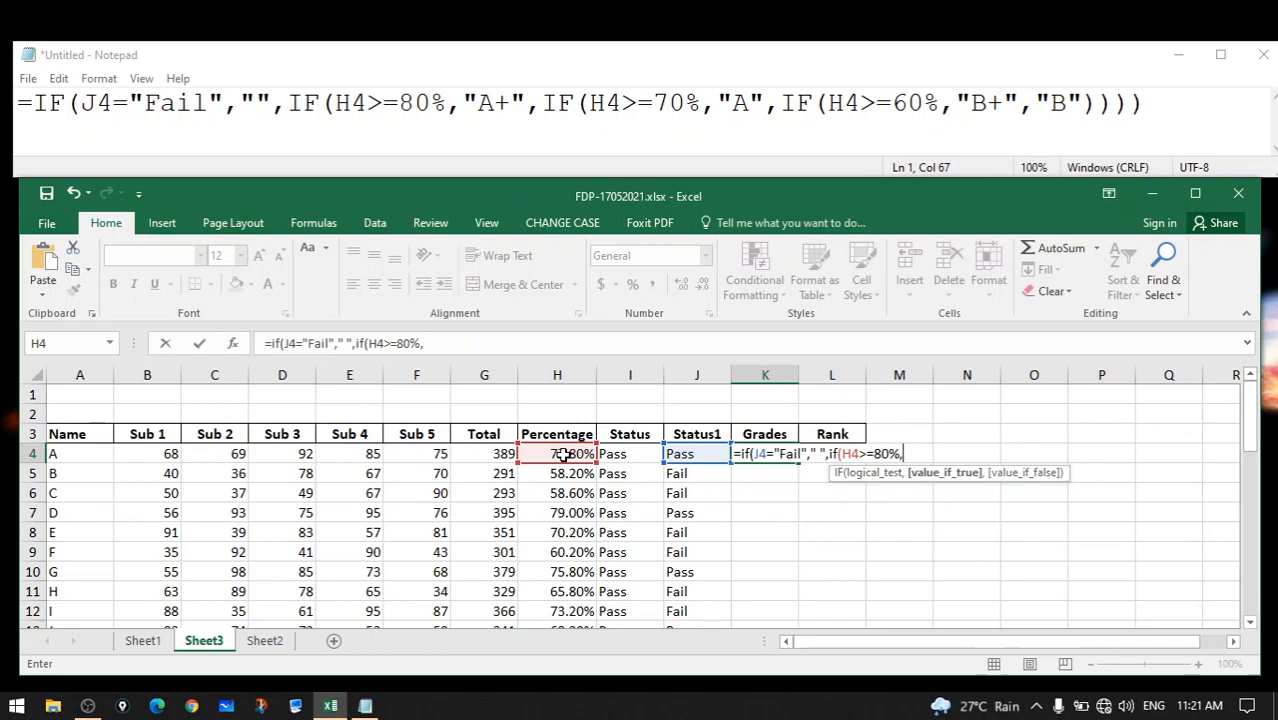
{"action": "type", "text": "\"A+\""}
{"action": "type", "text": ","}
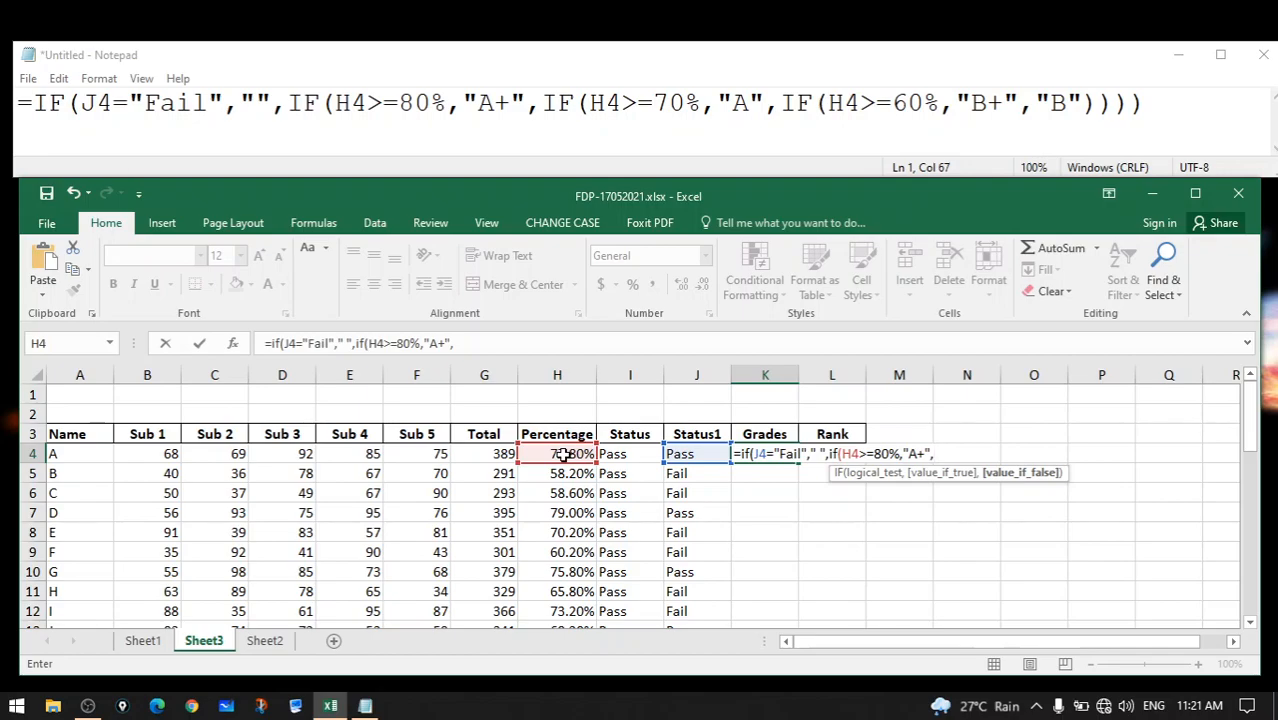
Nest another IF in the K4 formula that returns "A" when H4>=70%
{"action": "type", "text": "IF"}
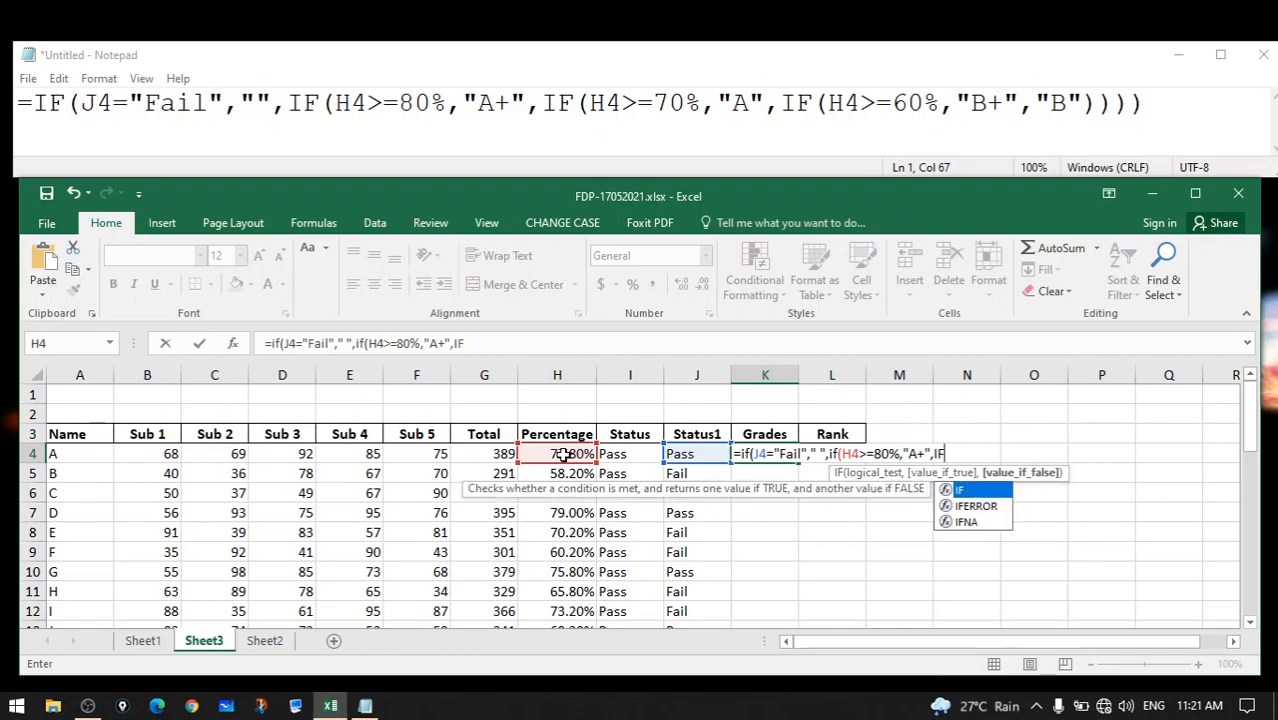
{"action": "key", "text": "BackSpace"}
{"action": "key", "text": "BackSpace"}
{"action": "type", "text": "if"}
{"action": "type", "text": "*"}
{"action": "key", "text": "BackSpace"}
{"action": "type", "text": "("}
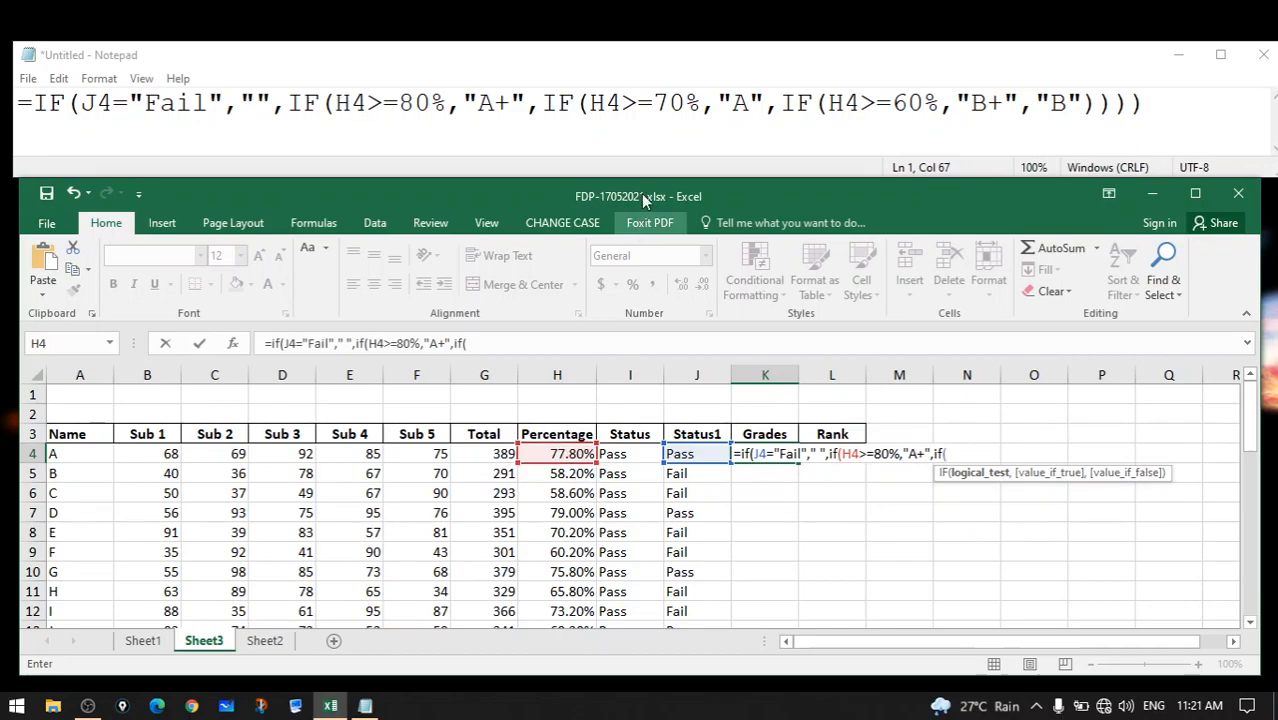
{"action": "left_click", "coordinate": [557, 455]}
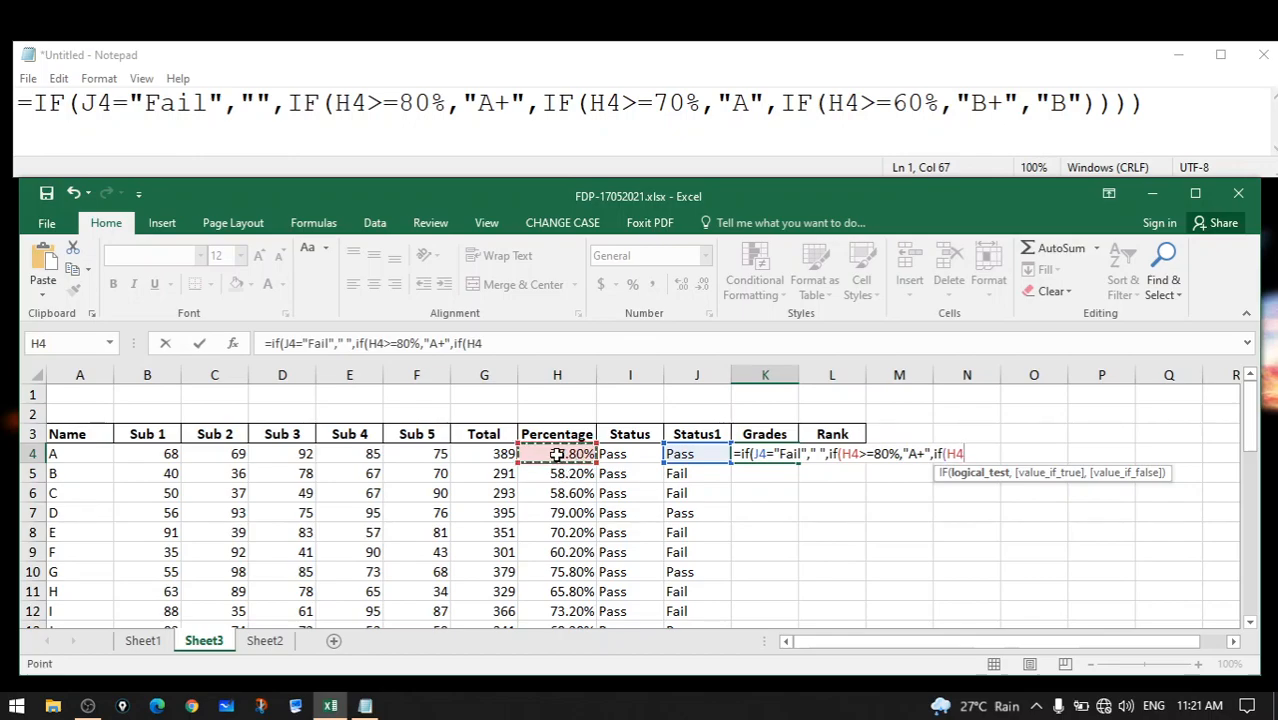
{"action": "type", "text": ">=70%"}
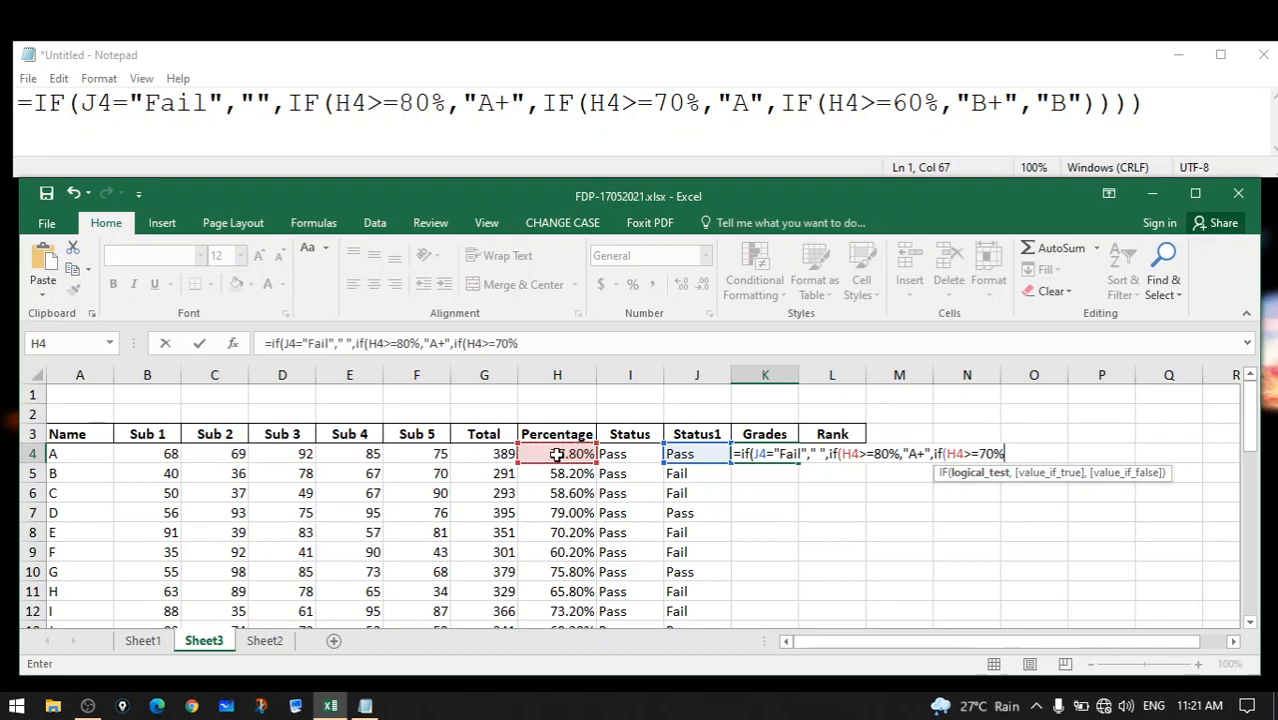
{"action": "type", "text": ",\""}
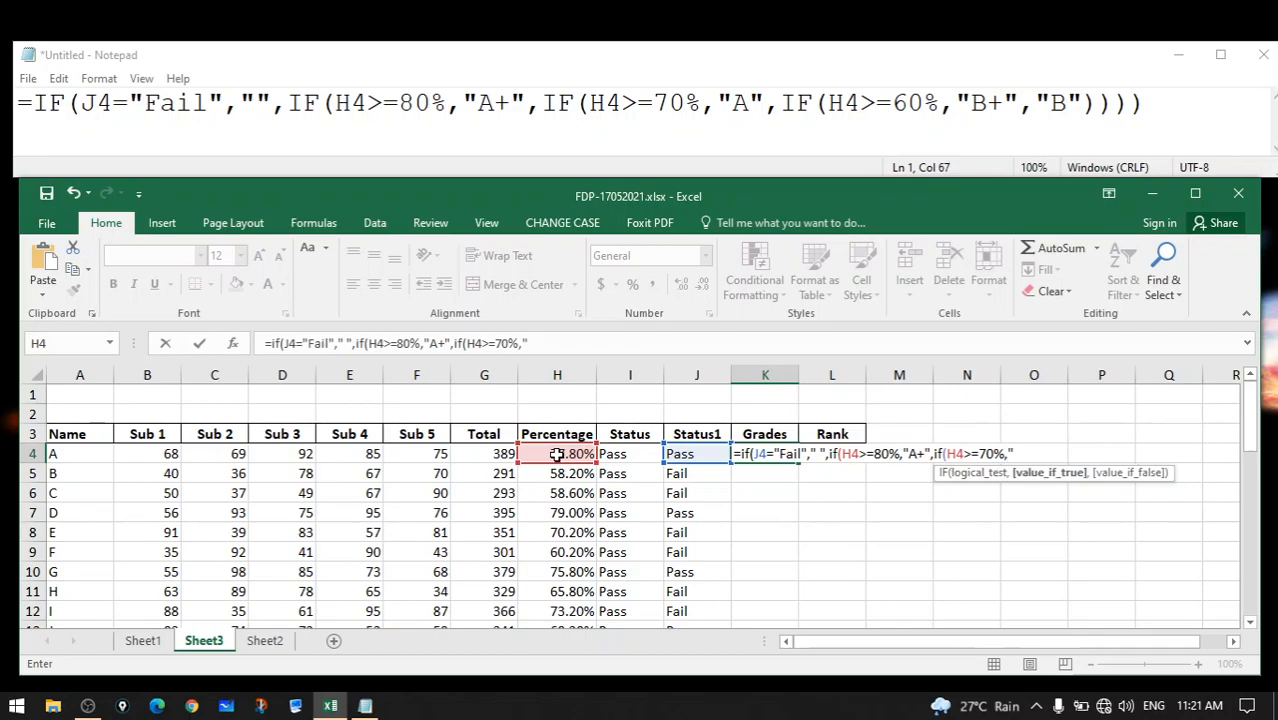
{"action": "type", "text": "A\","}
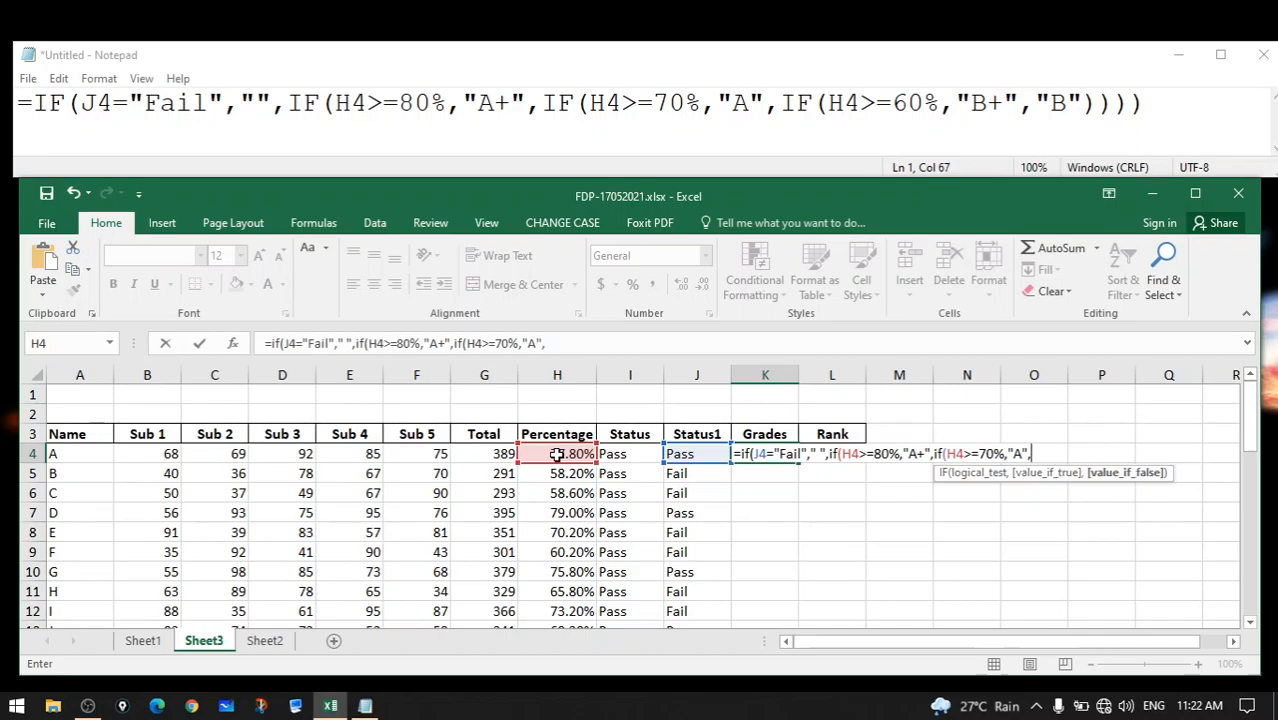
Complete the K4 formula with a last IF returning "B+" when H4>=60% and otherwise "B", closing all four brackets
{"action": "type", "text": "if"}
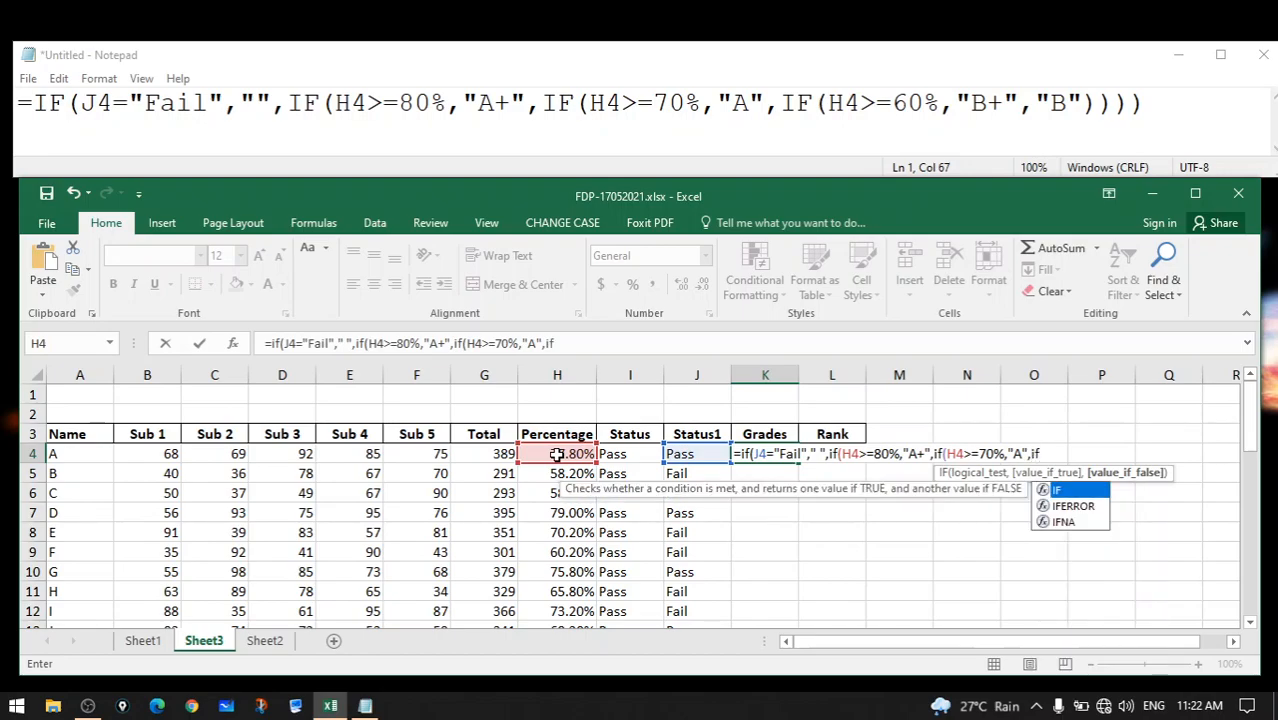
{"action": "type", "text": "("}
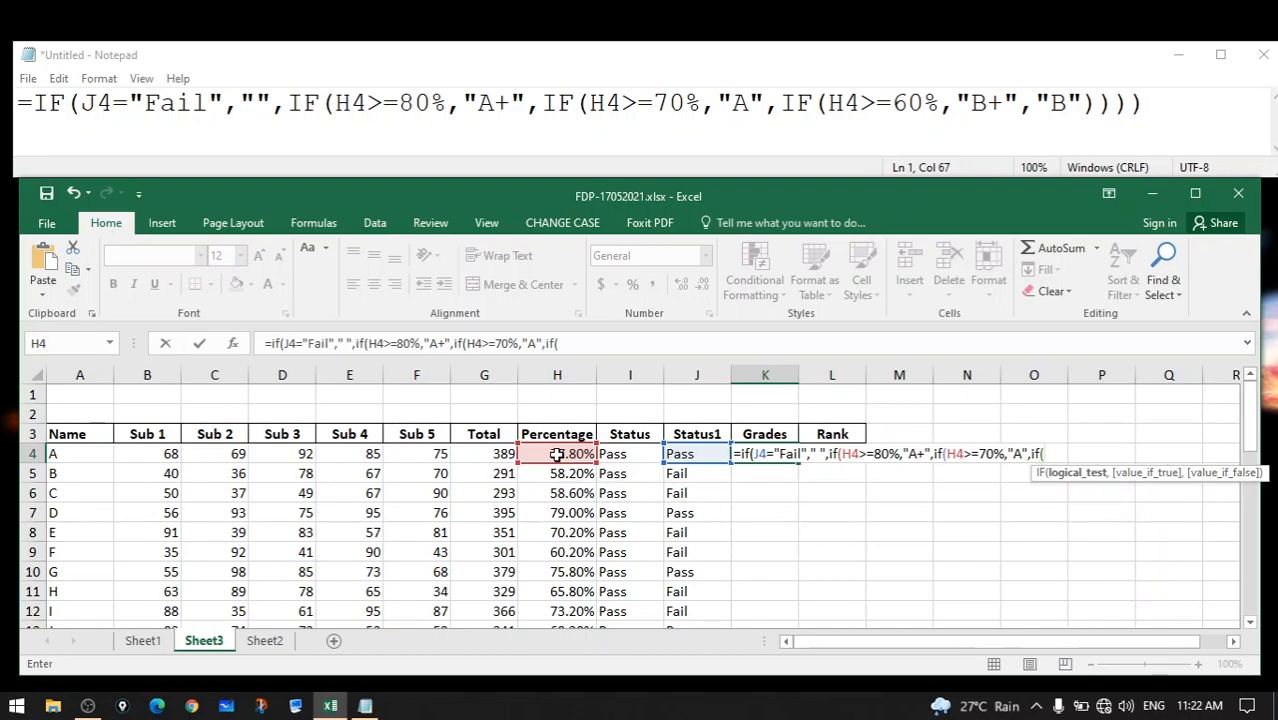
{"action": "left_click", "coordinate": [558, 454]}
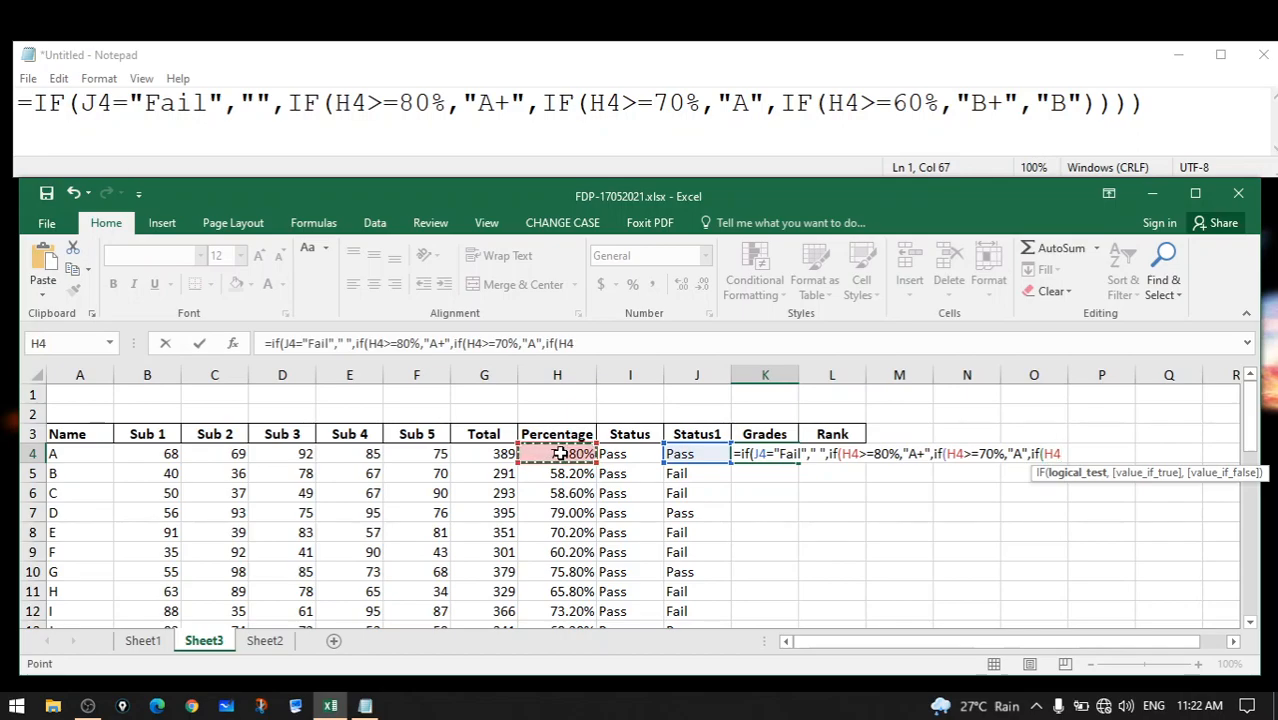
{"action": "type", "text": ">="}
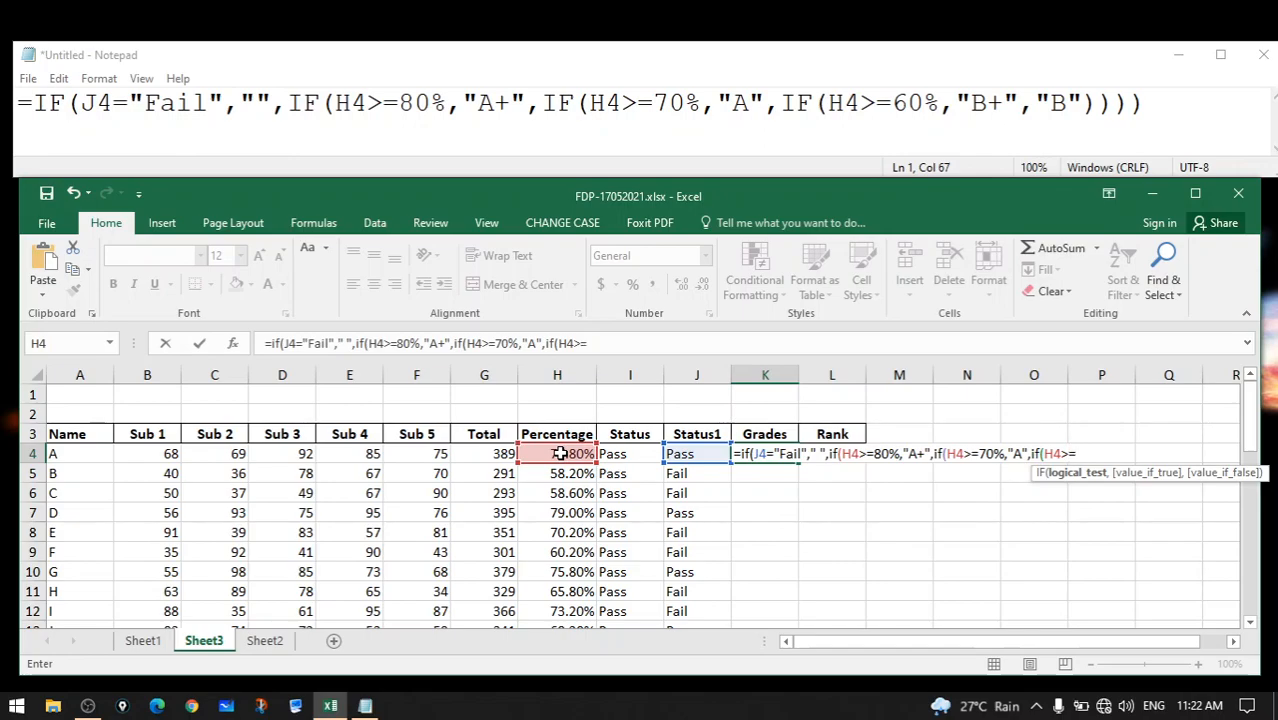
{"action": "type", "text": "60"}
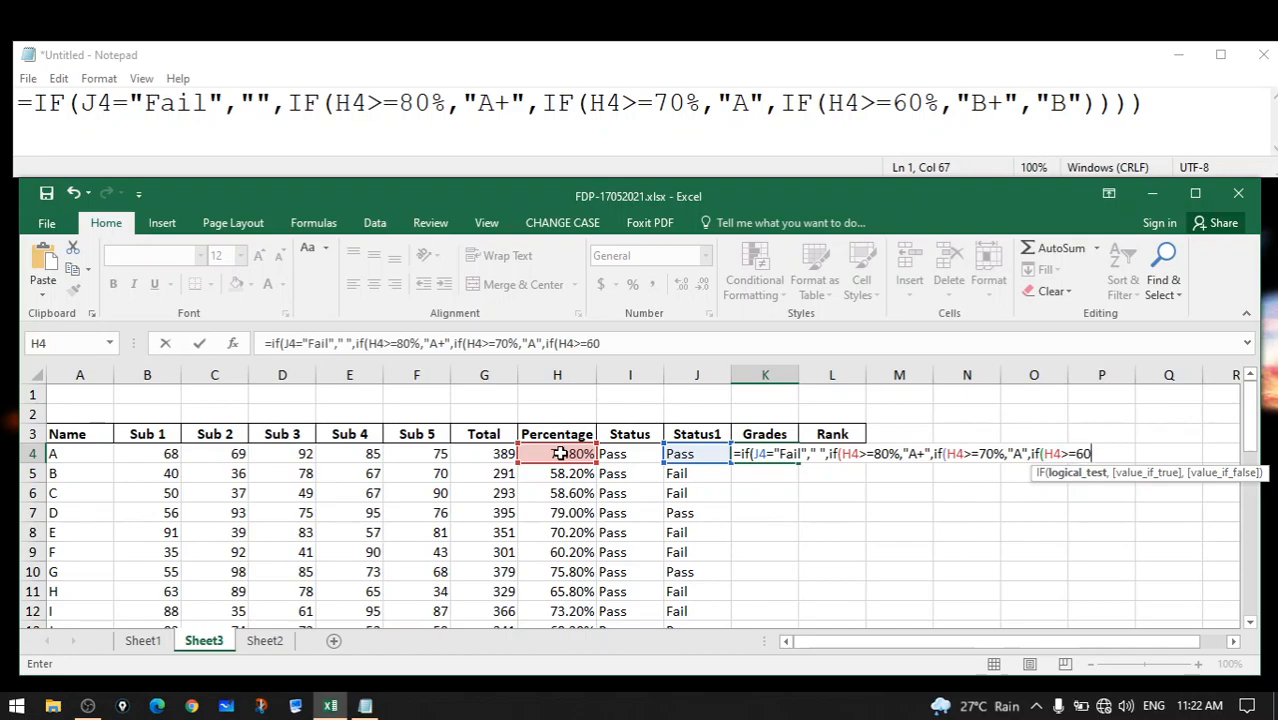
{"action": "type", "text": "%,\""}
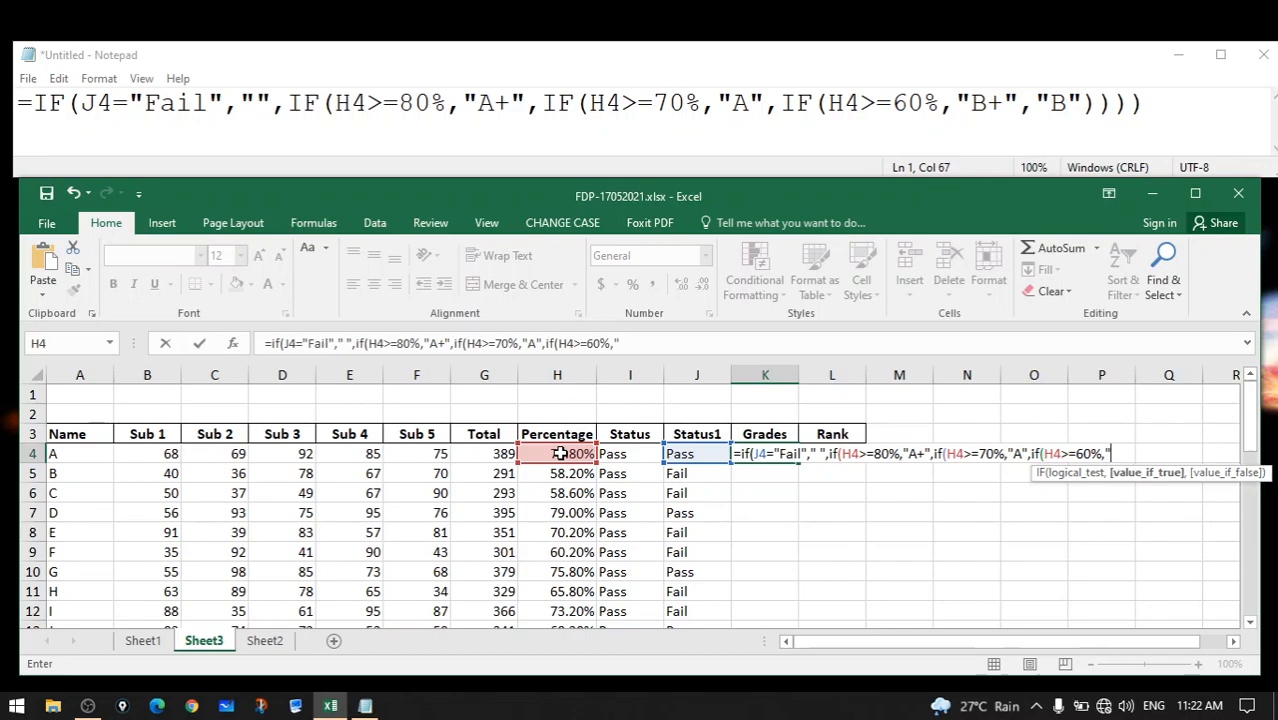
{"action": "type", "text": "B+\",\""}
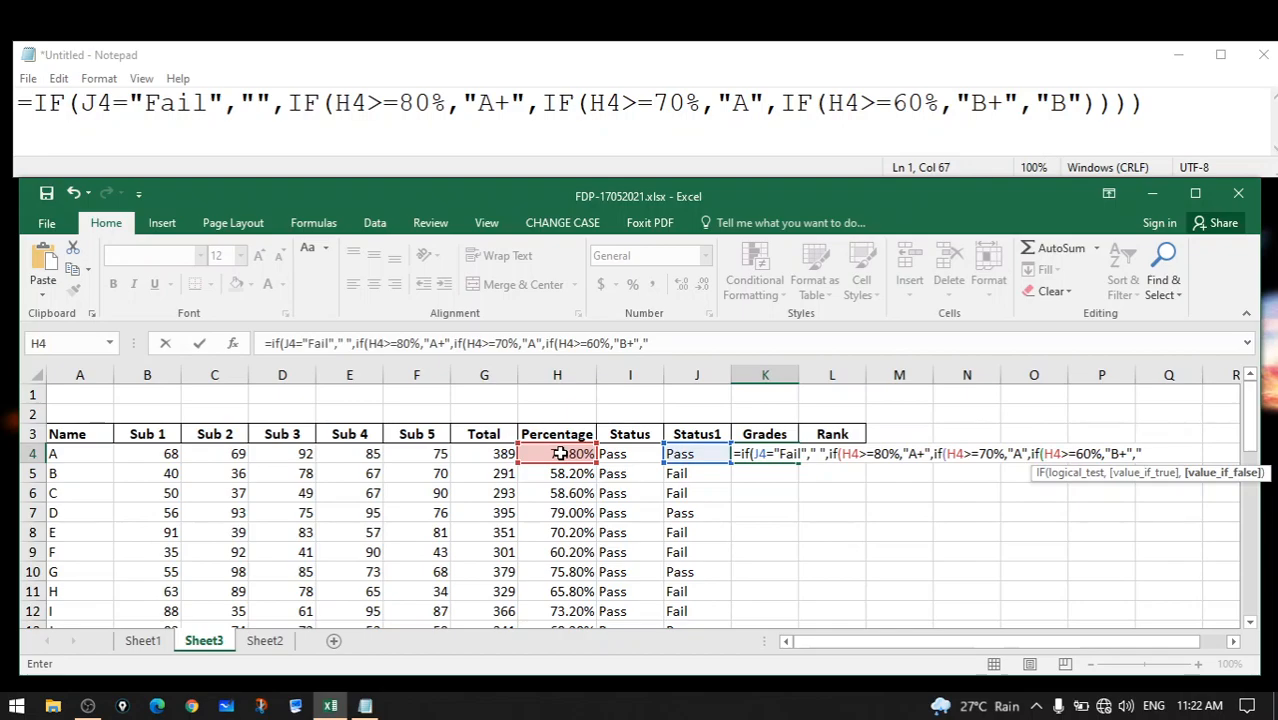
{"action": "type", "text": "B\")))"}
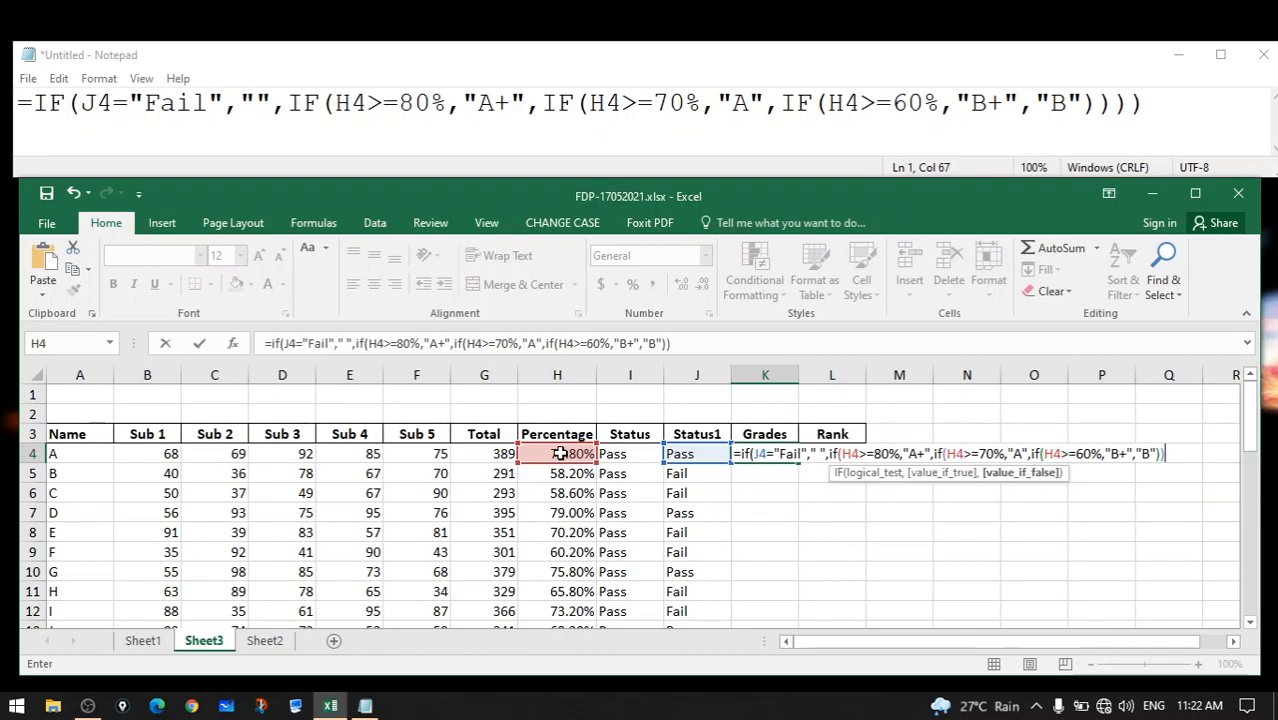
{"action": "type", "text": ")"}
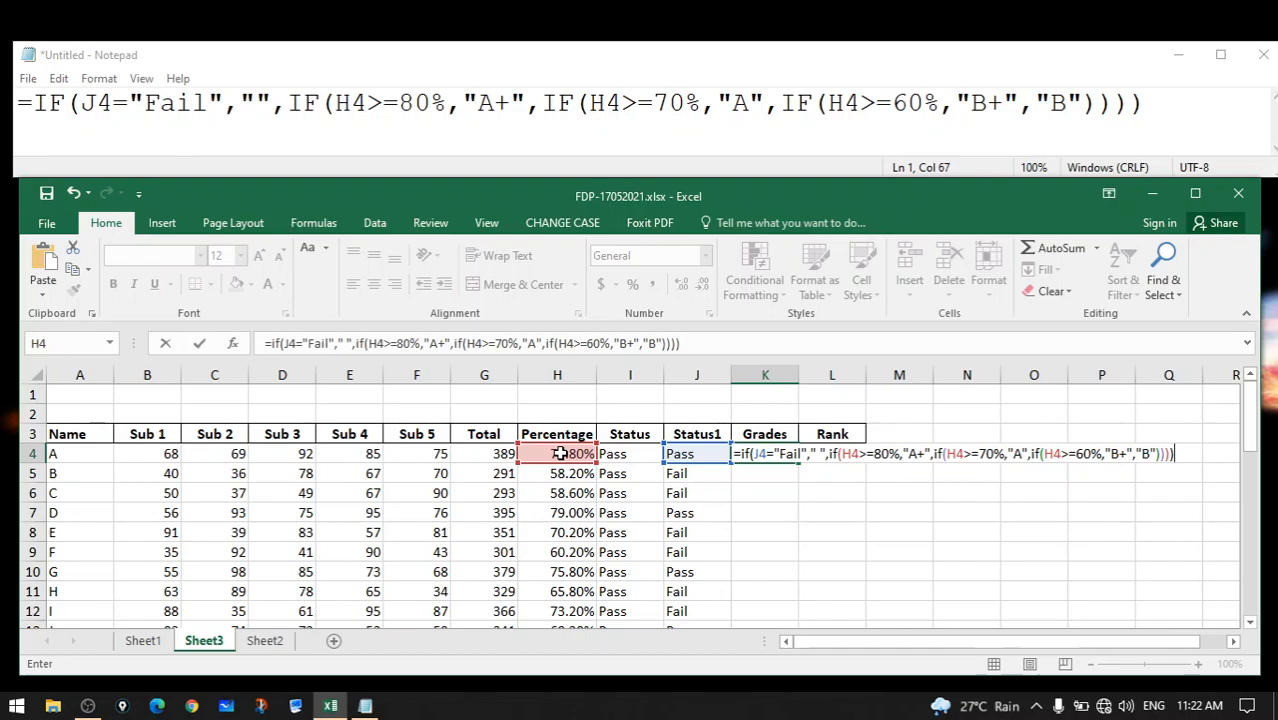
{"action": "key", "text": "Return"}
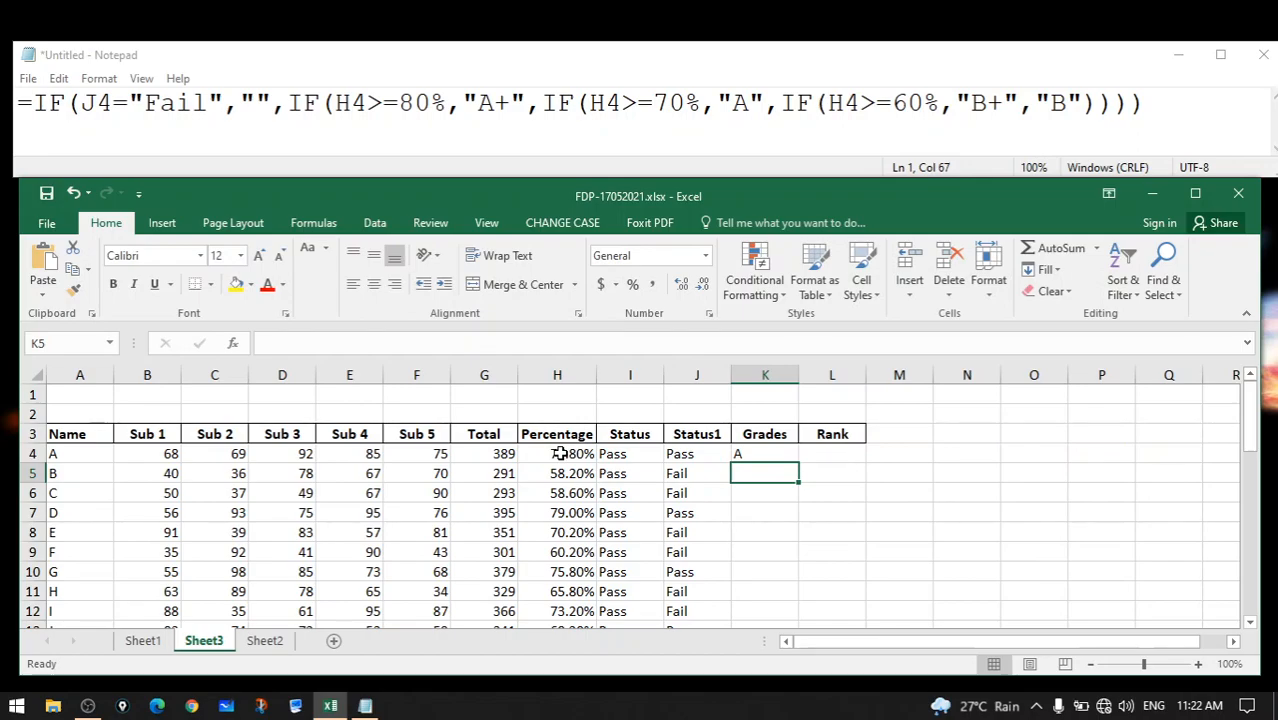
Fill the K4 grade formula down the Grades column to row 29 for all students
{"action": "left_click", "coordinate": [765, 455]}
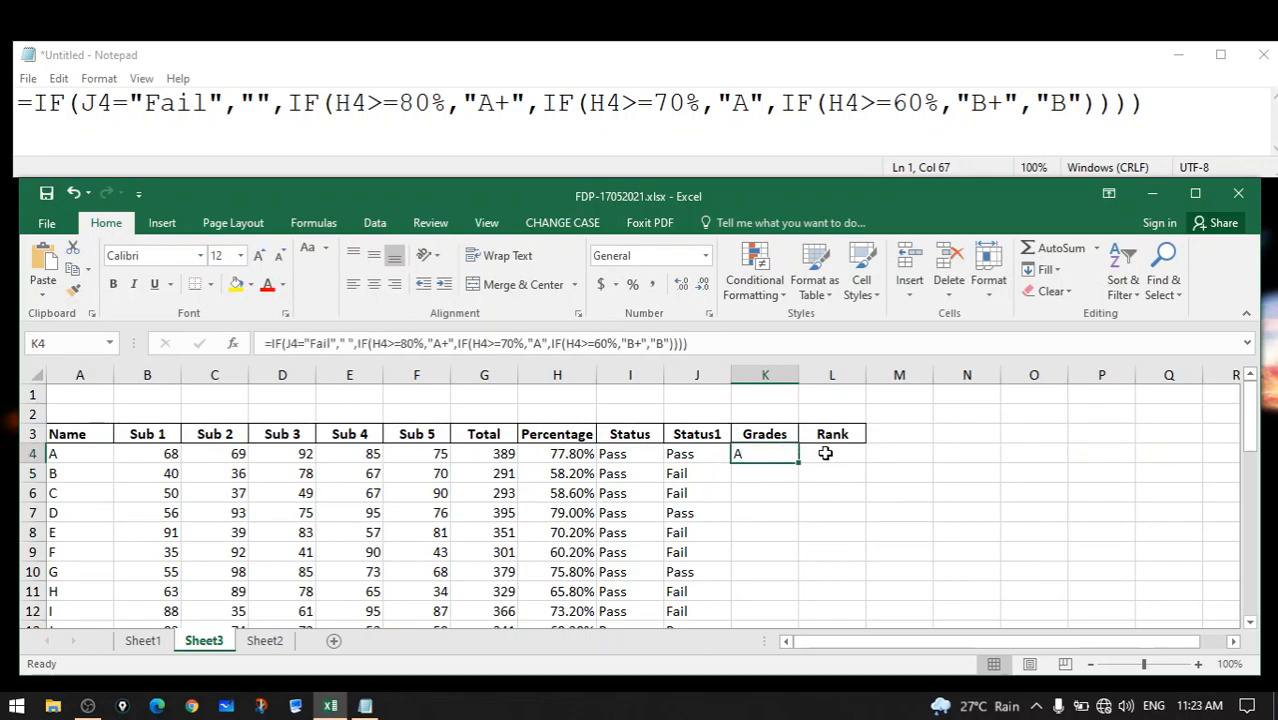
{"action": "double_click", "coordinate": [798, 462]}
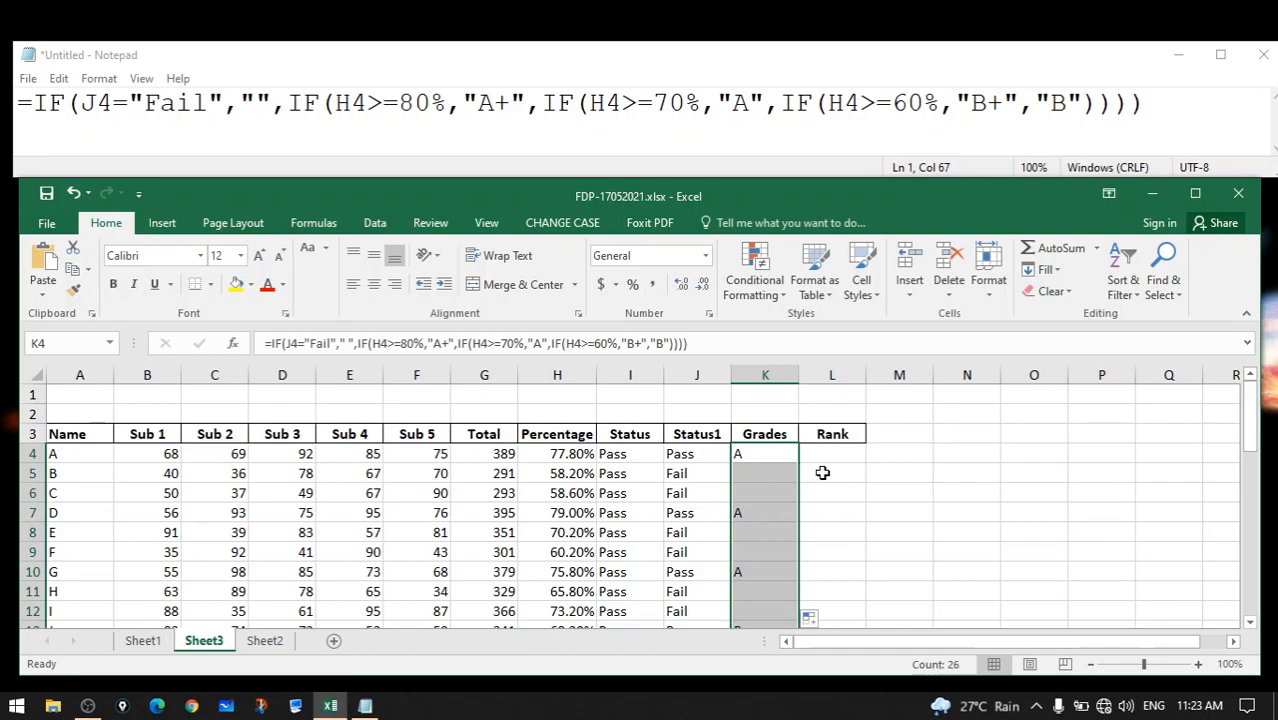
{"action": "scroll", "coordinate": [822, 473], "scroll_direction": "down", "scroll_amount": 7}
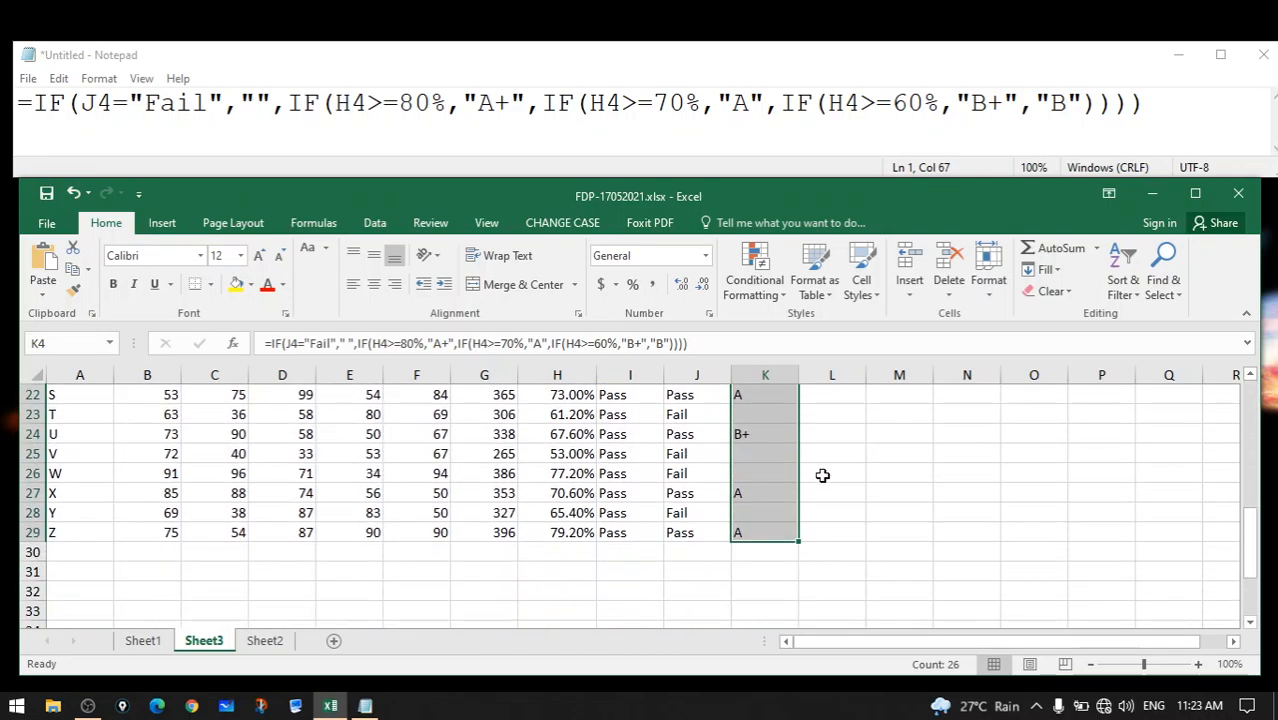
{"action": "scroll", "coordinate": [822, 475], "scroll_direction": "up", "scroll_amount": 7}
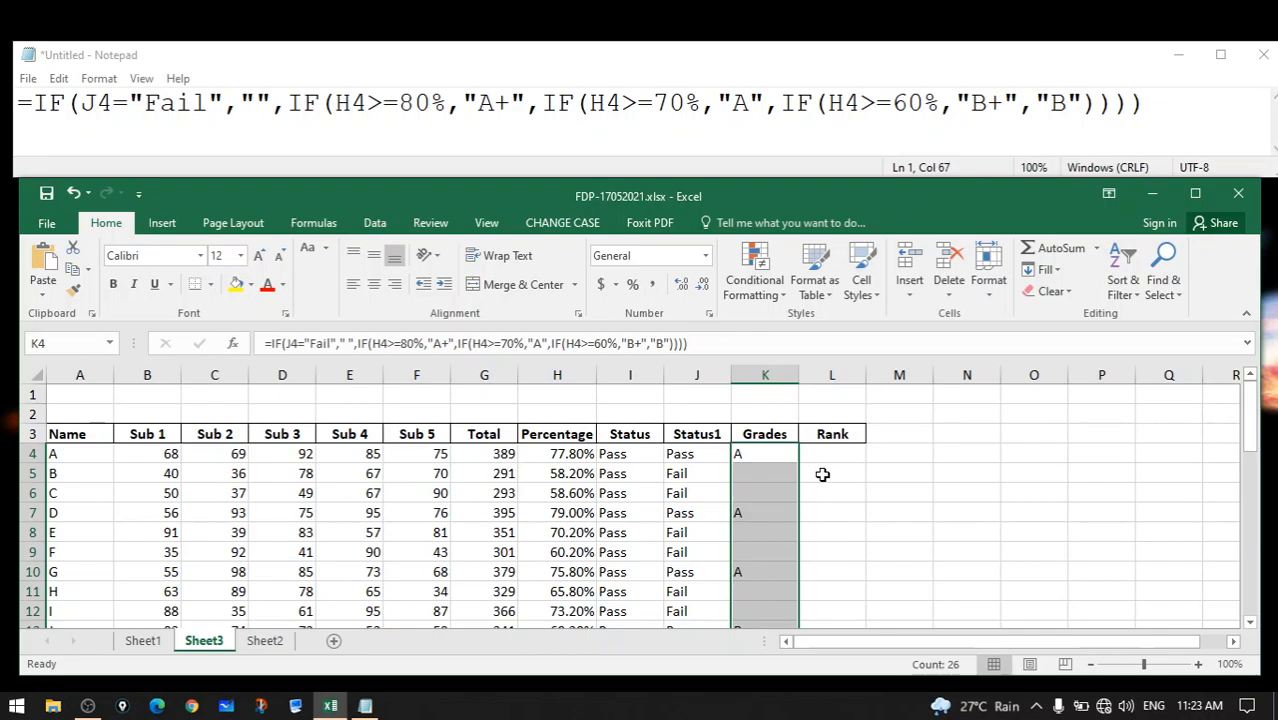
In Notepad, examine the grade formula's opening IF with the J4="Fail" test and the nested IF with the H4>=80% condition
{"action": "left_click", "coordinate": [55, 106]}
{"action": "key", "text": "Right"}
{"action": "key", "text": "shift+Left"}
{"action": "key", "text": "shift+Left"}
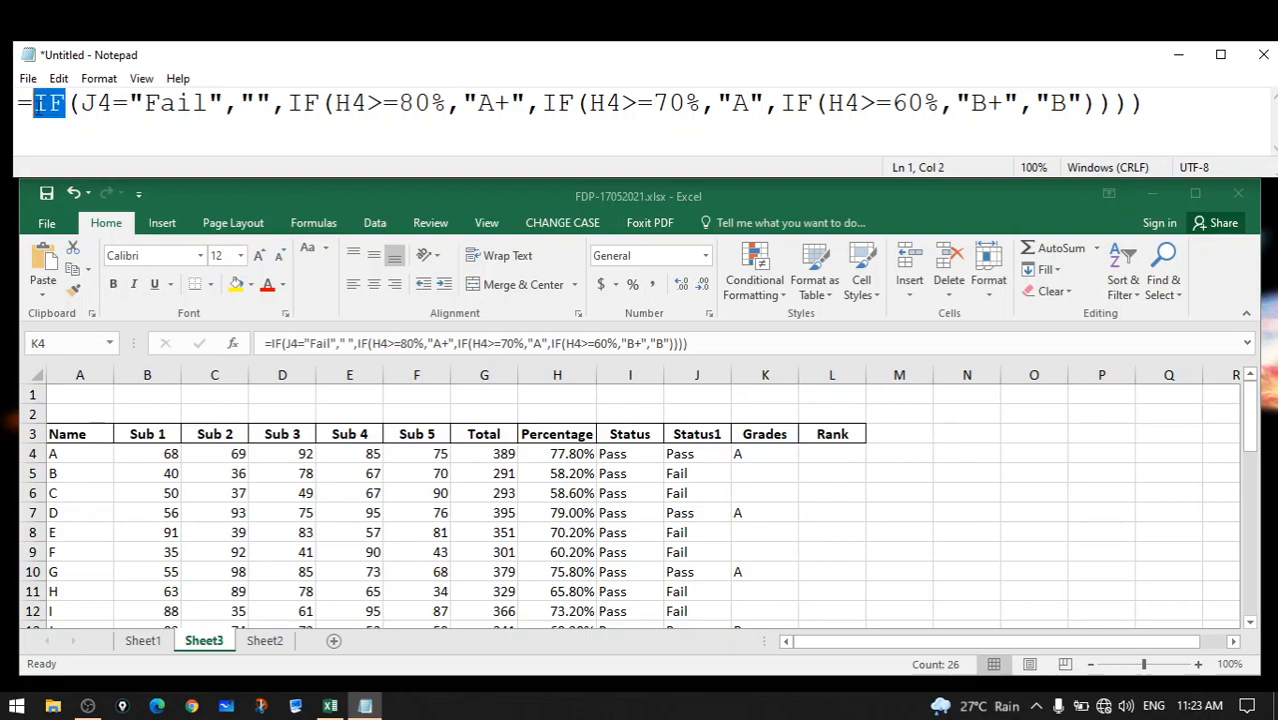
{"action": "left_click", "coordinate": [101, 105]}
{"action": "left_click_drag", "start_coordinate": [114, 105], "coordinate": [82, 105]}
{"action": "left_click", "coordinate": [285, 104]}
{"action": "left_click", "coordinate": [298, 122]}
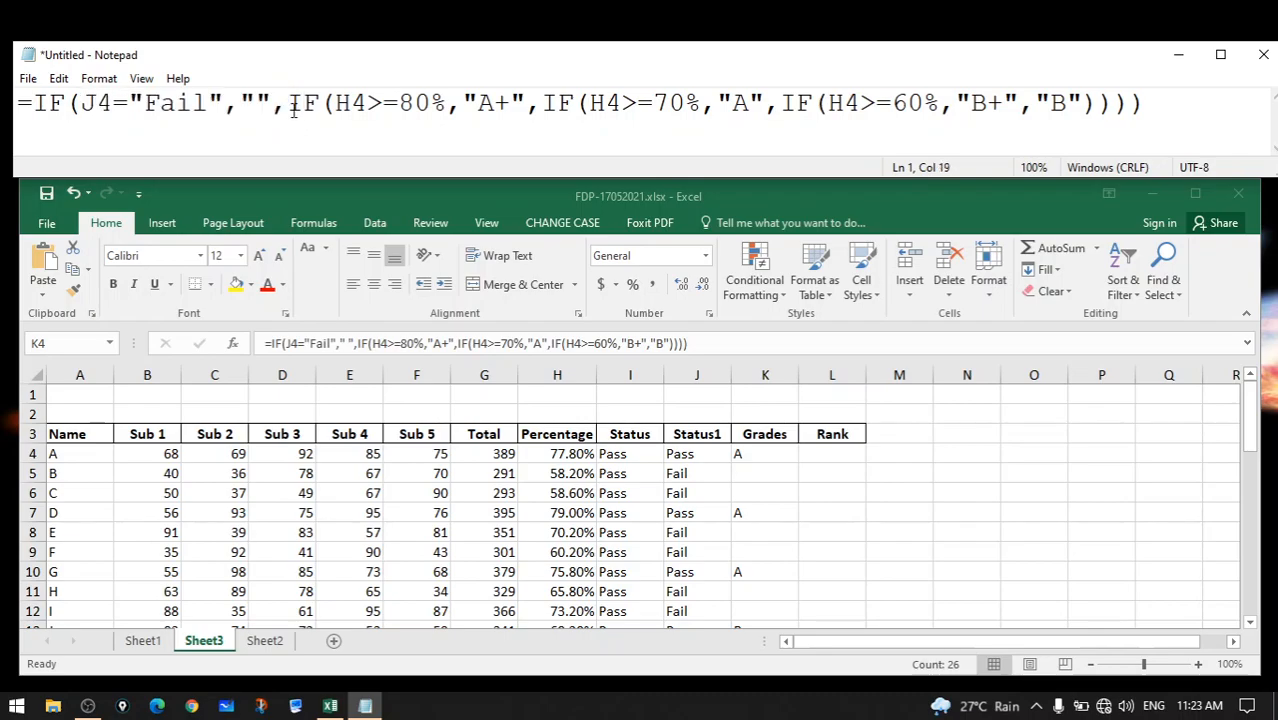
{"action": "left_click_drag", "start_coordinate": [288, 105], "coordinate": [321, 105]}
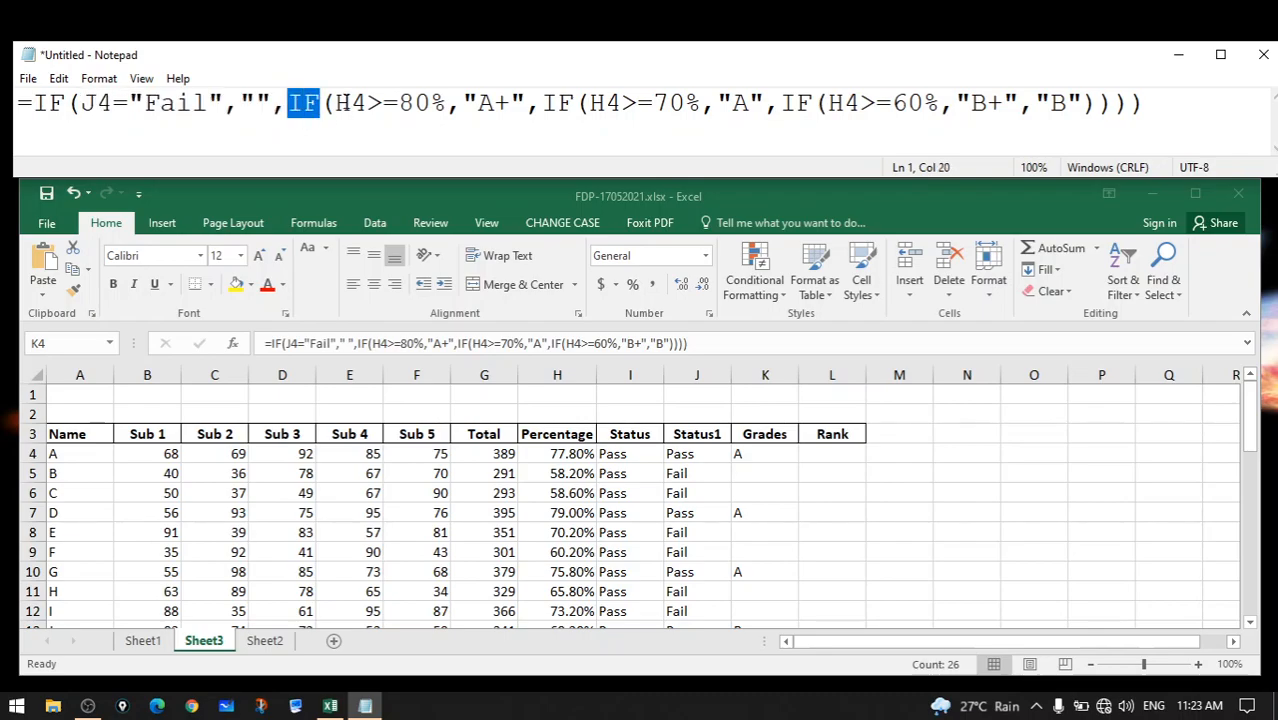
{"action": "left_click_drag", "start_coordinate": [399, 104], "coordinate": [433, 104]}
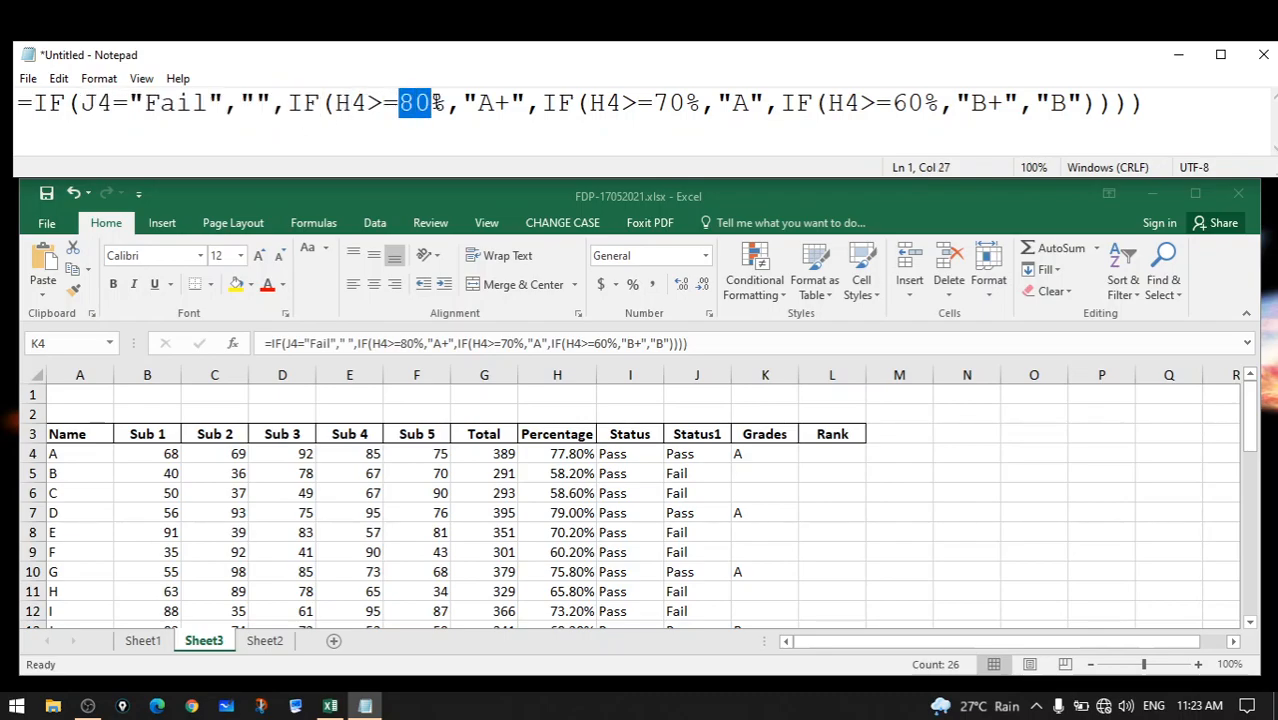
{"action": "left_click_drag", "start_coordinate": [463, 104], "coordinate": [353, 104]}
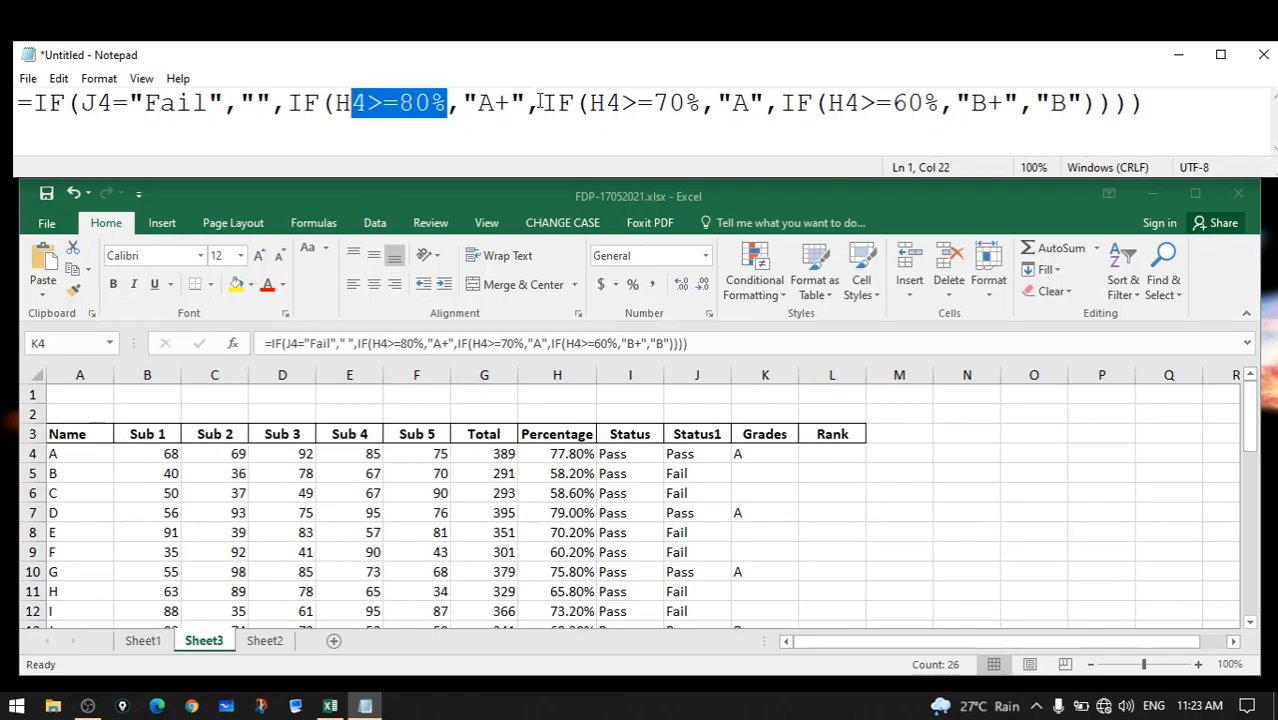
Examine the remaining nested IFs of the grade formula: H4>=70% with "A", H4>=60% with "B+" and "B", and the separators
{"action": "left_click_drag", "start_coordinate": [541, 104], "coordinate": [577, 104]}
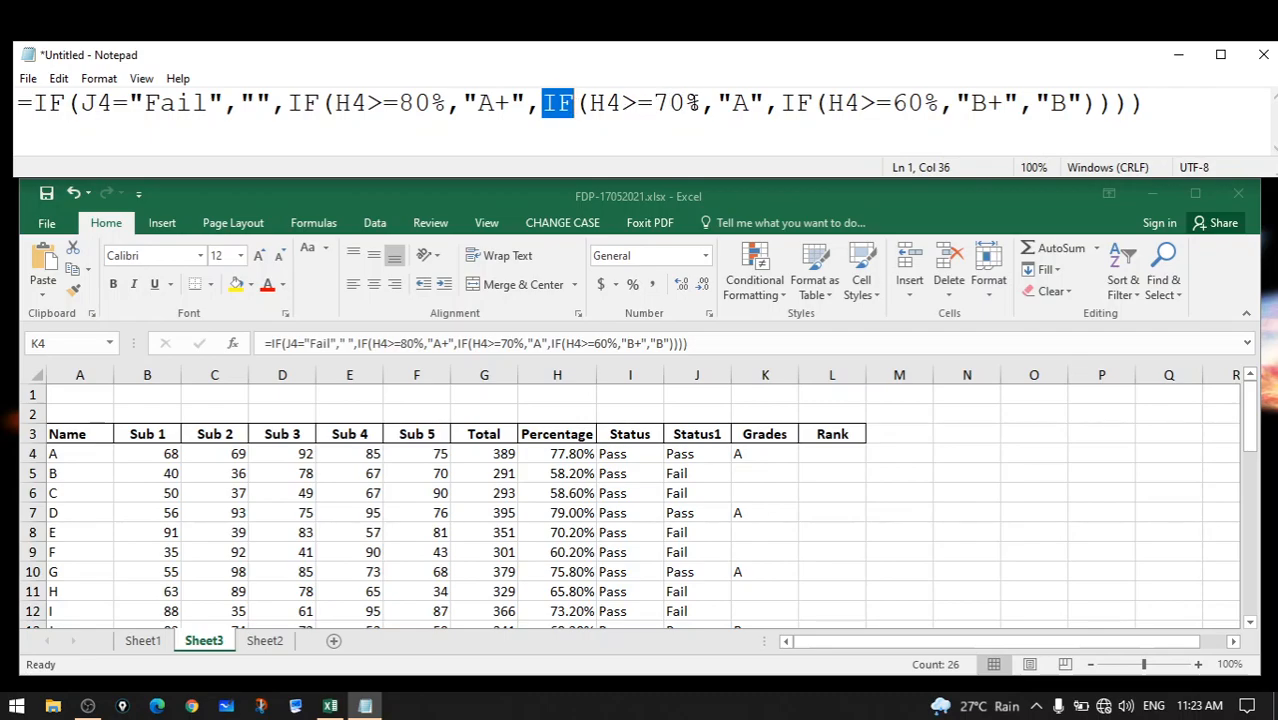
{"action": "left_click_drag", "start_coordinate": [700, 104], "coordinate": [606, 104]}
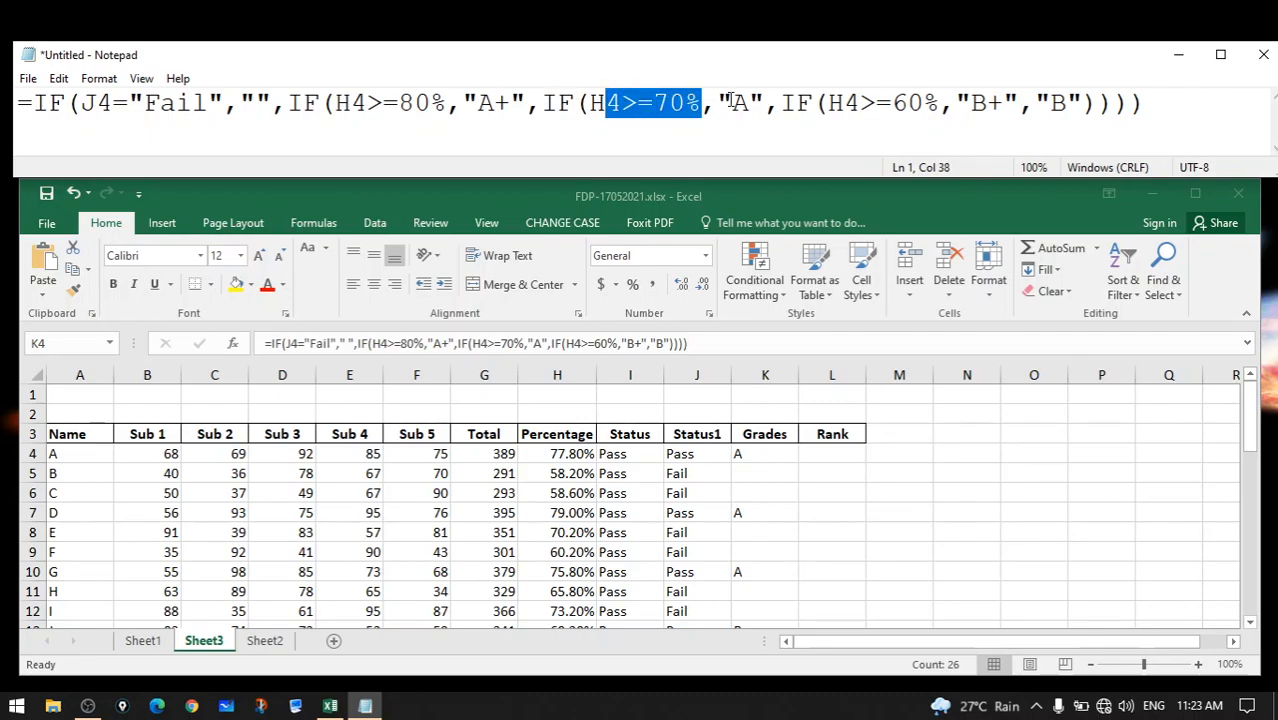
{"action": "left_click_drag", "start_coordinate": [732, 101], "coordinate": [750, 101]}
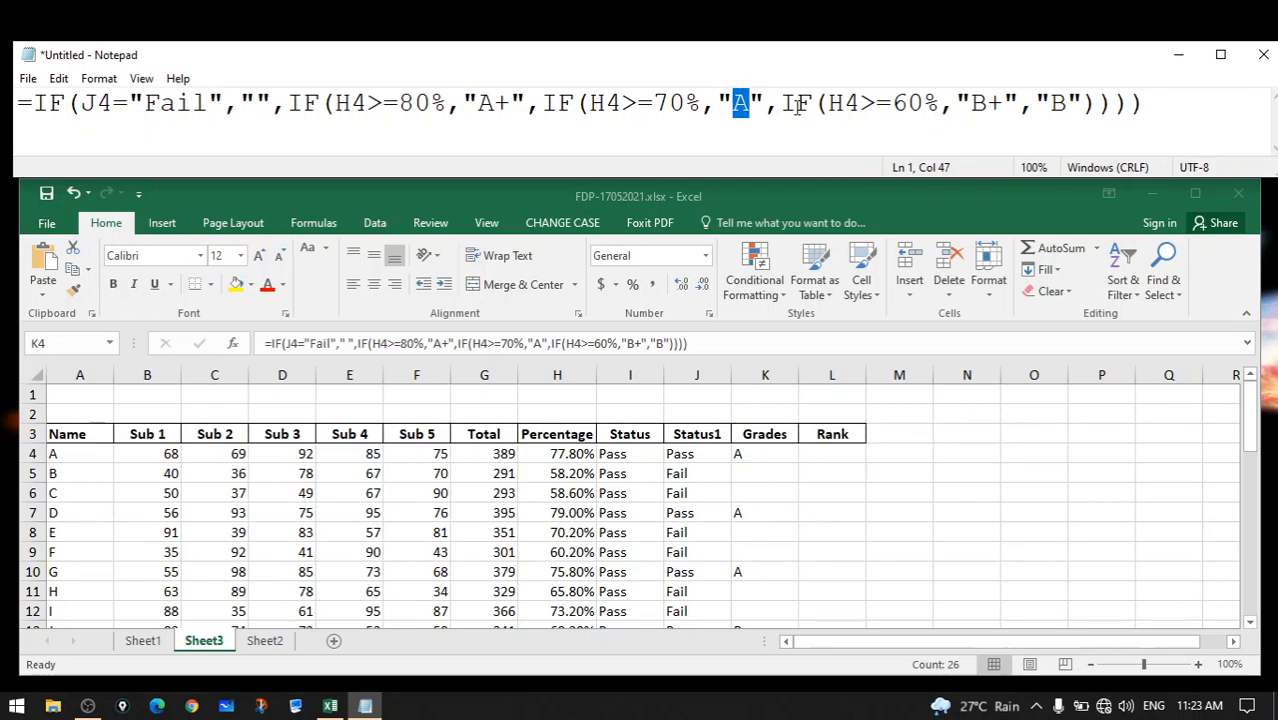
{"action": "left_click_drag", "start_coordinate": [780, 104], "coordinate": [814, 104]}
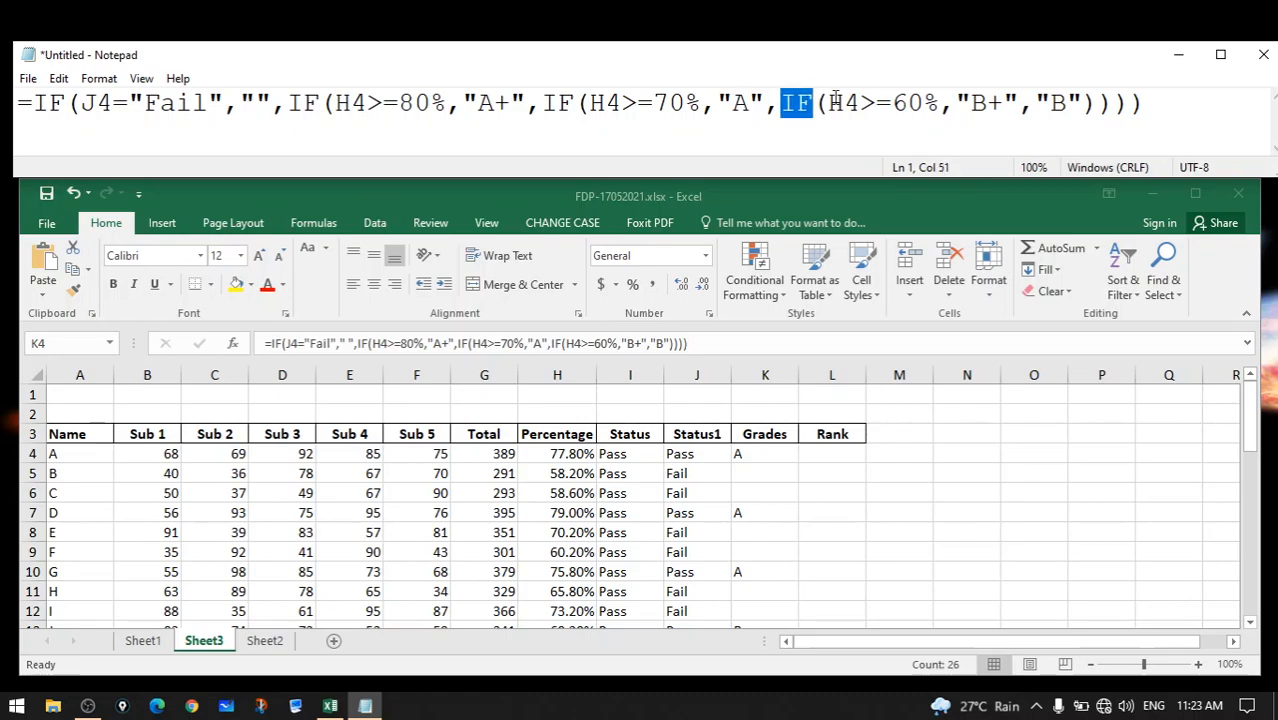
{"action": "left_click_drag", "start_coordinate": [926, 104], "coordinate": [830, 104]}
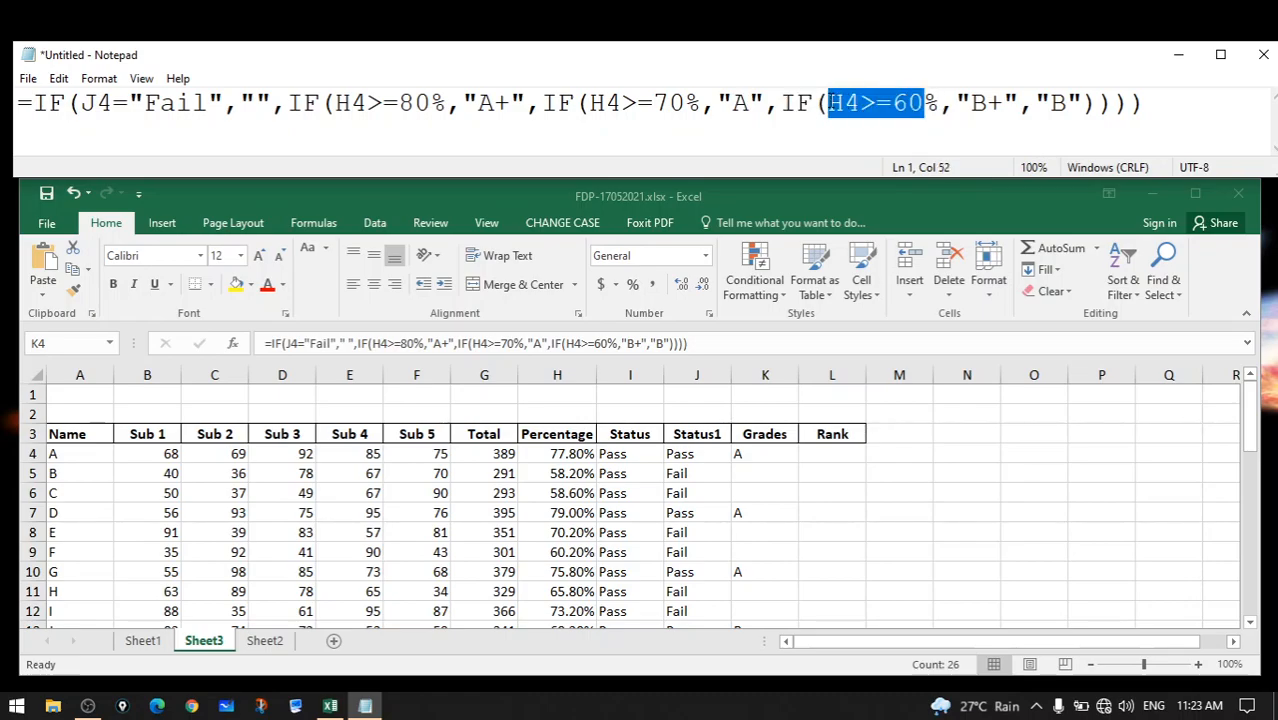
{"action": "left_click_drag", "start_coordinate": [970, 104], "coordinate": [1005, 104]}
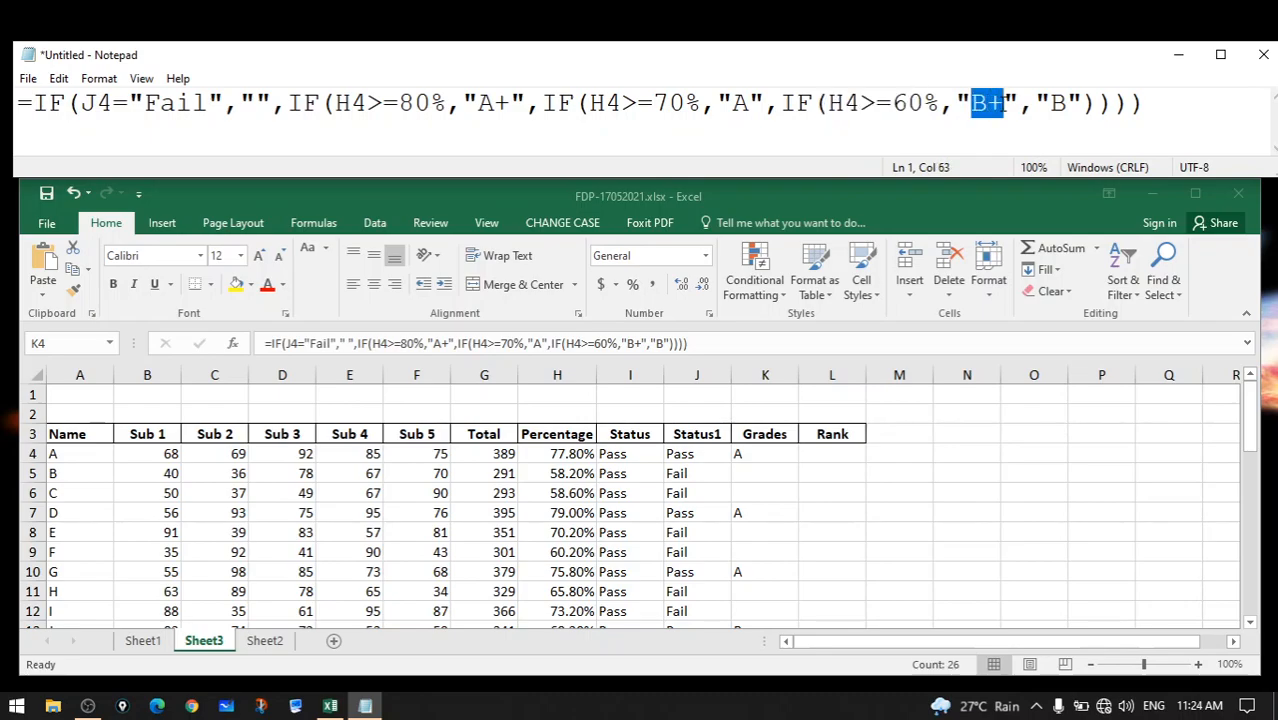
{"action": "left_click_drag", "start_coordinate": [1048, 104], "coordinate": [1066, 104]}
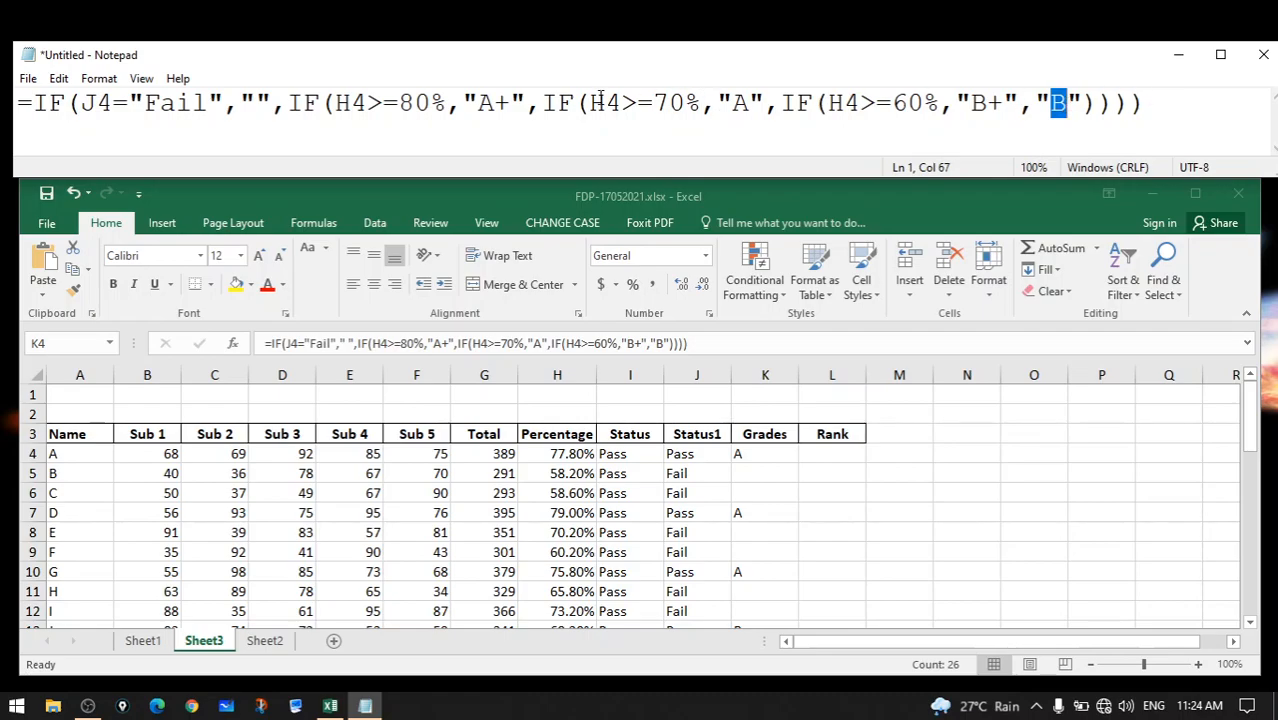
{"action": "left_click_drag", "start_coordinate": [224, 104], "coordinate": [240, 104]}
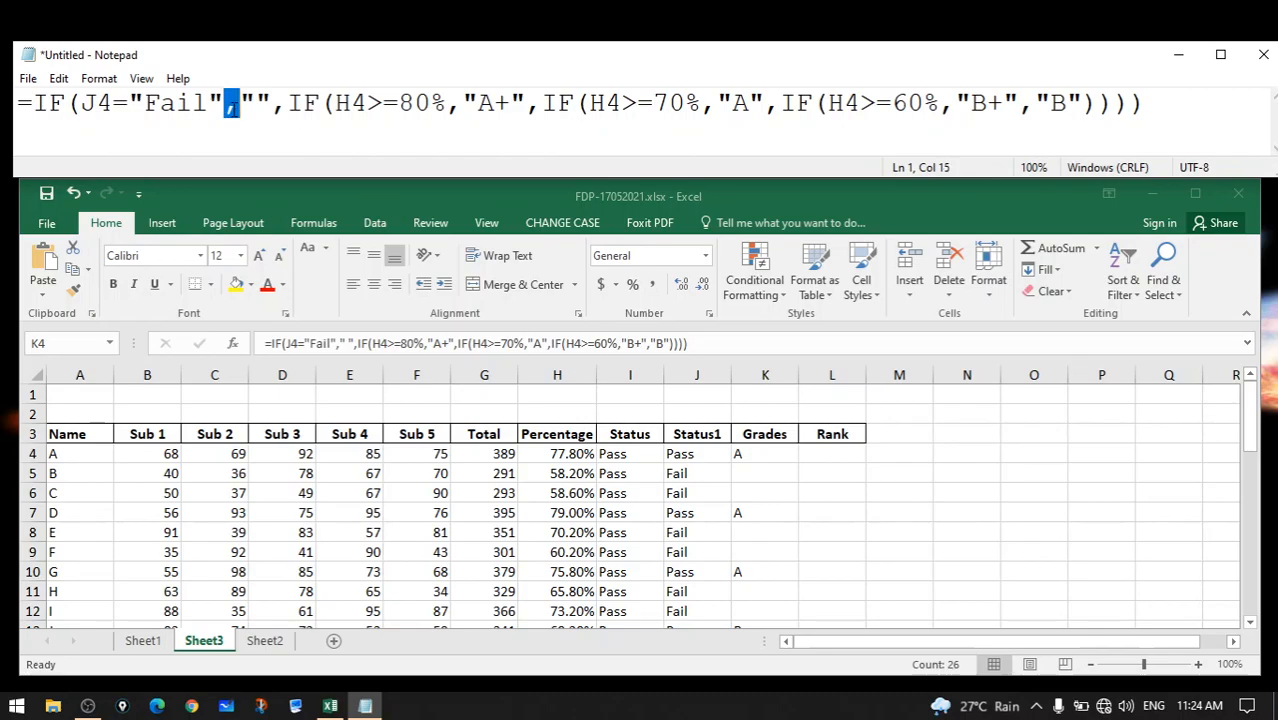
{"action": "left_click", "coordinate": [276, 106]}
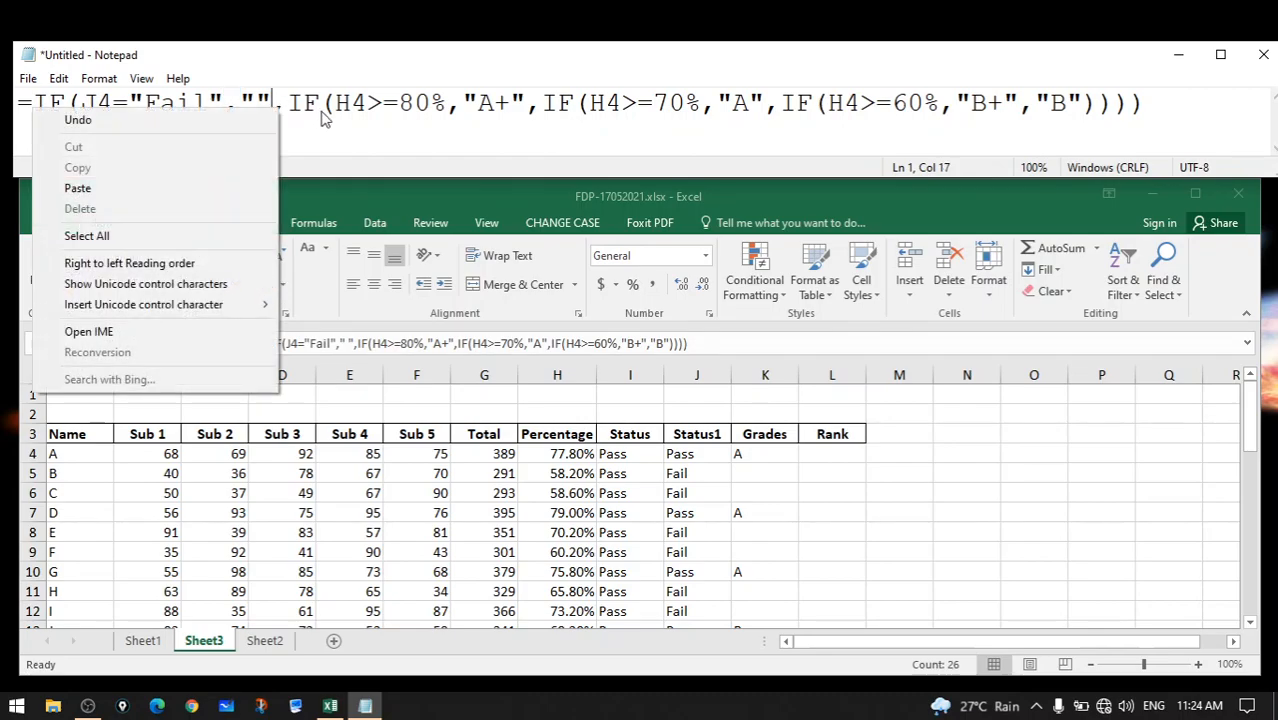
{"action": "left_click", "coordinate": [326, 110]}
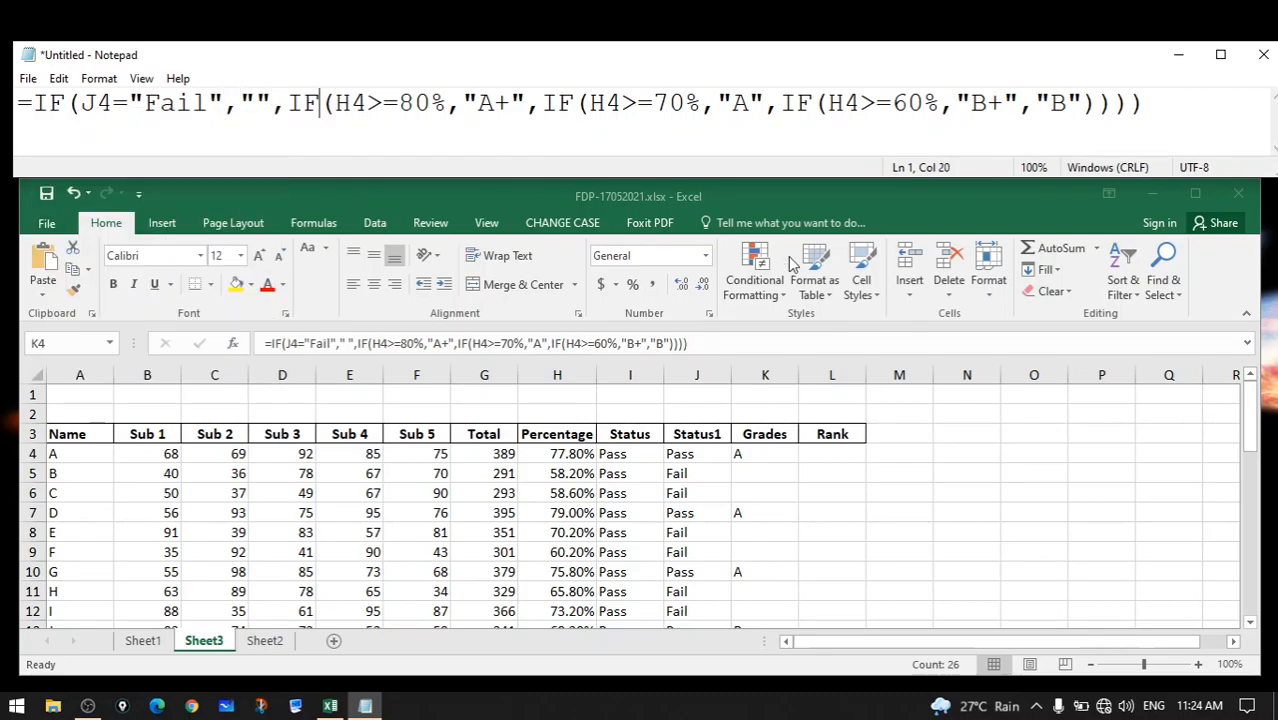
Select the first Rank cell, L4, in Excel and replace the grade formula in Notepad with =RANK(H4,$H$4:$H$29,0)
{"action": "key", "text": "alt+Tab"}
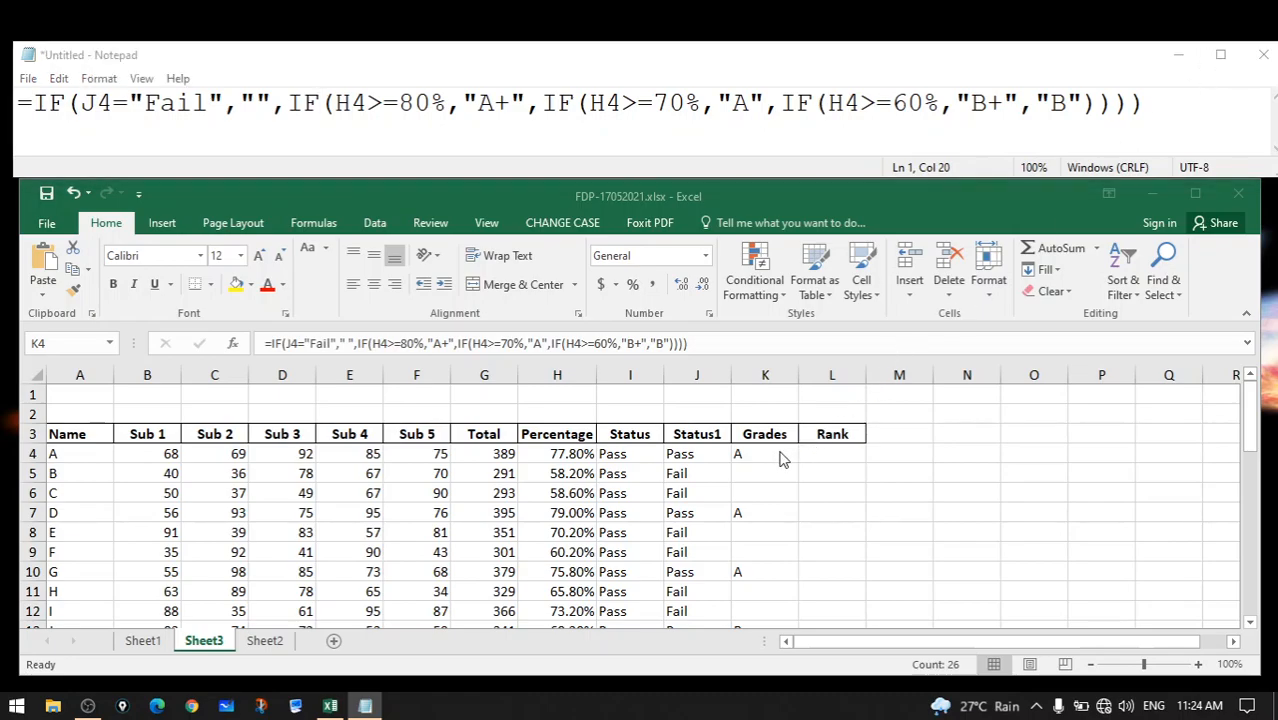
{"action": "left_click", "coordinate": [834, 456]}
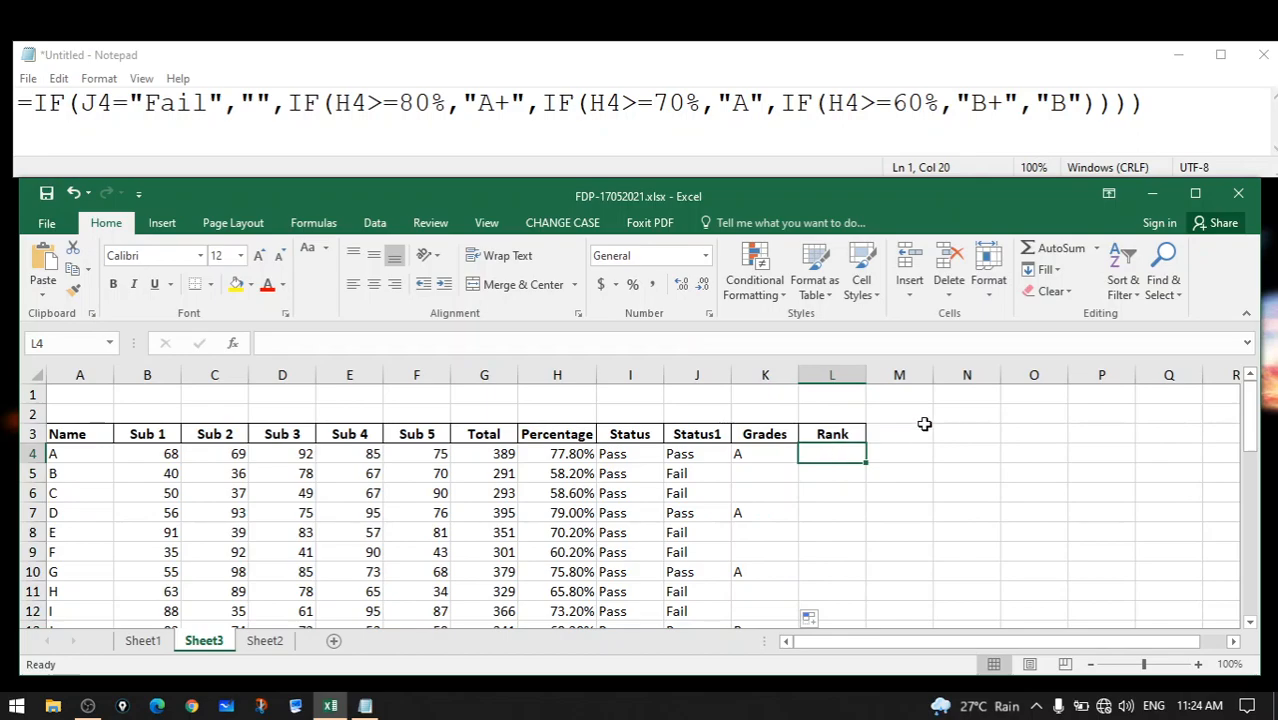
{"action": "left_click_drag", "start_coordinate": [1150, 105], "coordinate": [6, 141]}
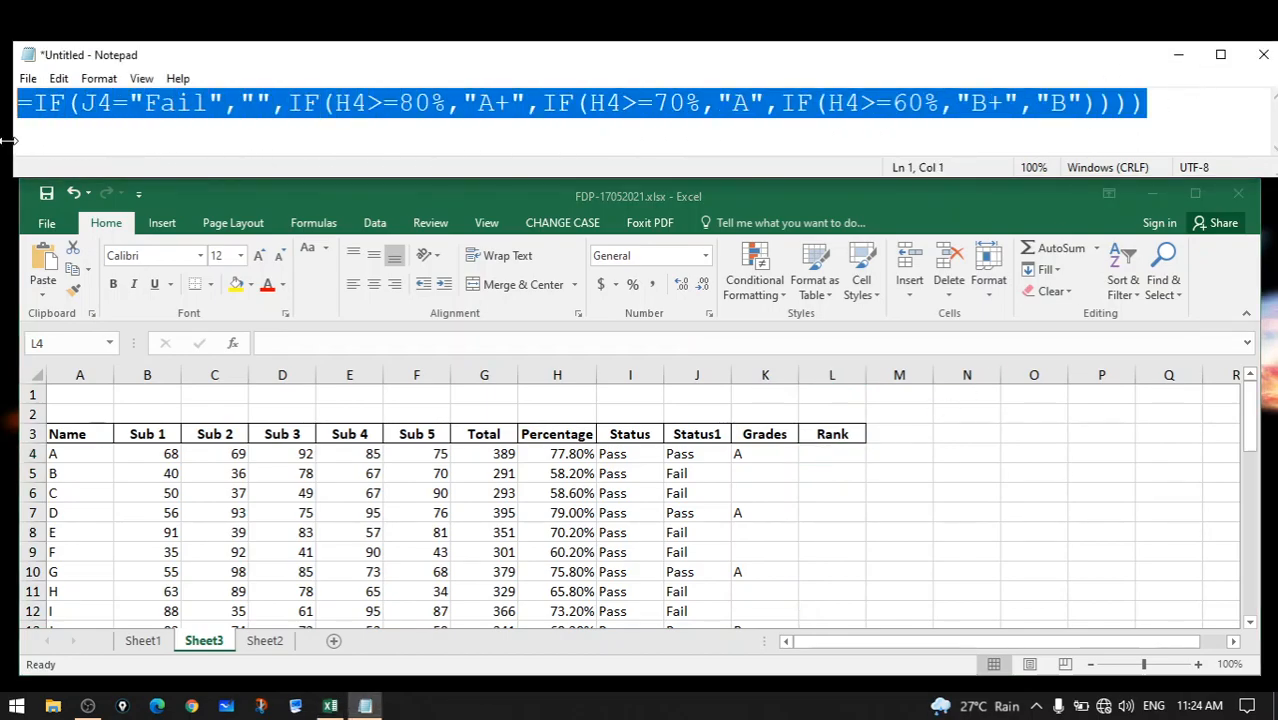
{"action": "key", "text": "ctrl+x"}
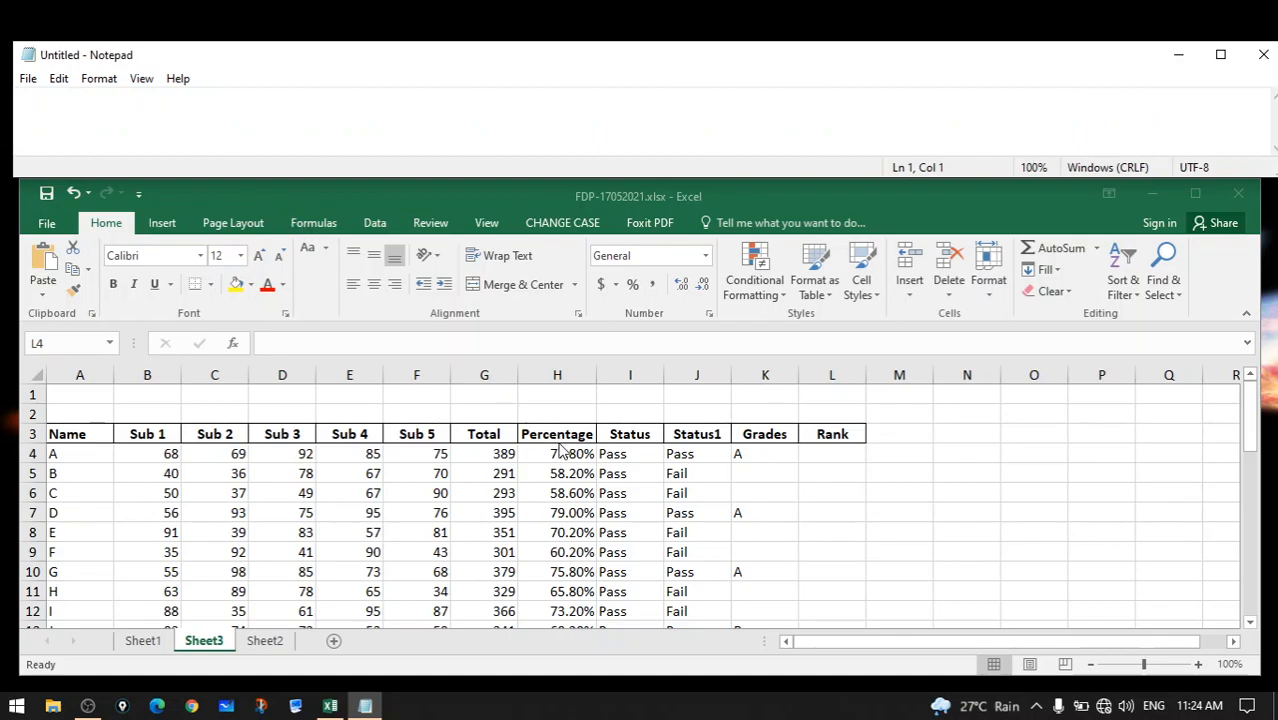
{"action": "key", "text": "alt+Tab"}
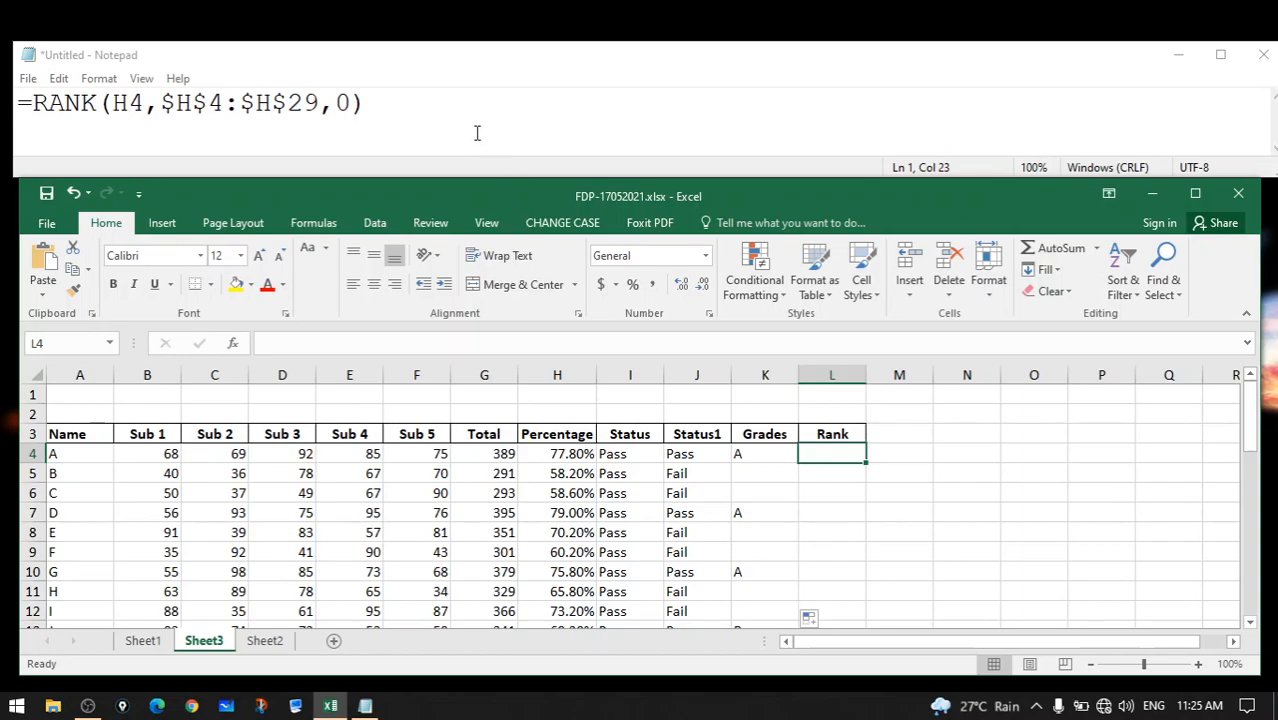
{"action": "left_click", "coordinate": [457, 115]}
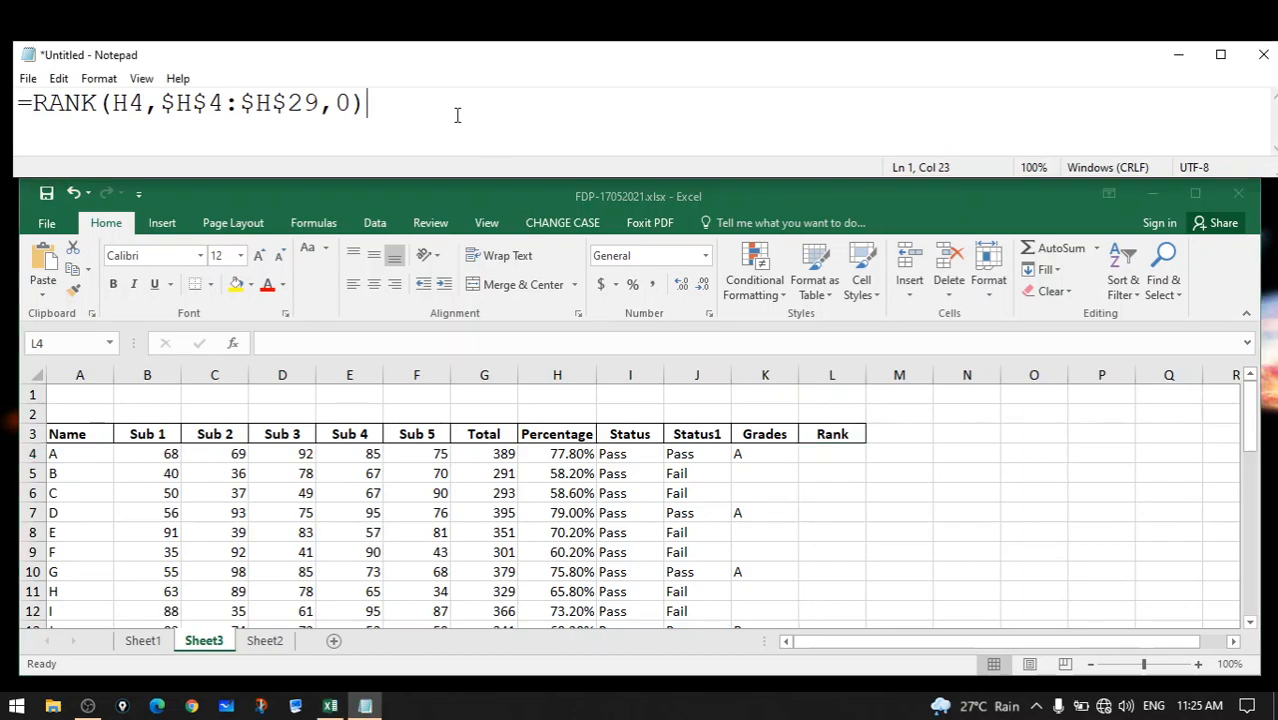
Examine the function name, the H4 argument and the $H$4:$H$29 range in the Notepad RANK formula
{"action": "left_click", "coordinate": [97, 106]}
{"action": "key", "text": "shift+Home"}
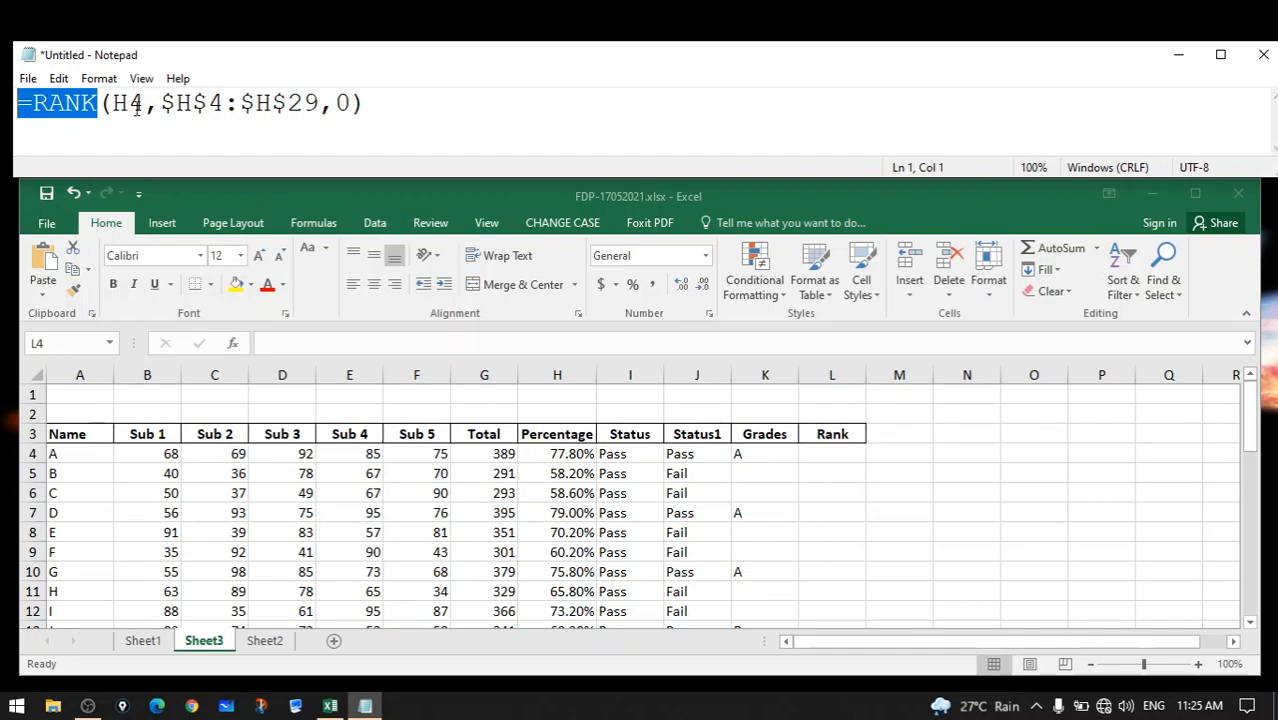
{"action": "left_click_drag", "start_coordinate": [145, 106], "coordinate": [113, 106]}
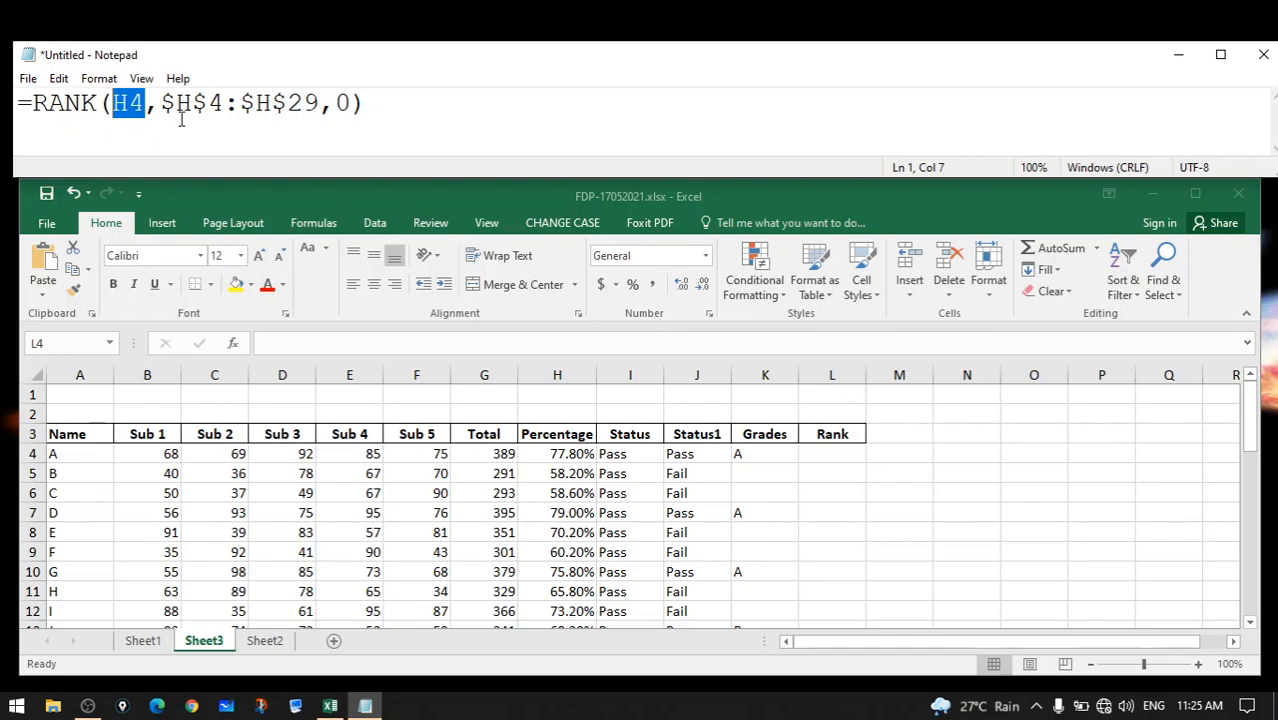
{"action": "left_click_drag", "start_coordinate": [161, 106], "coordinate": [322, 108]}
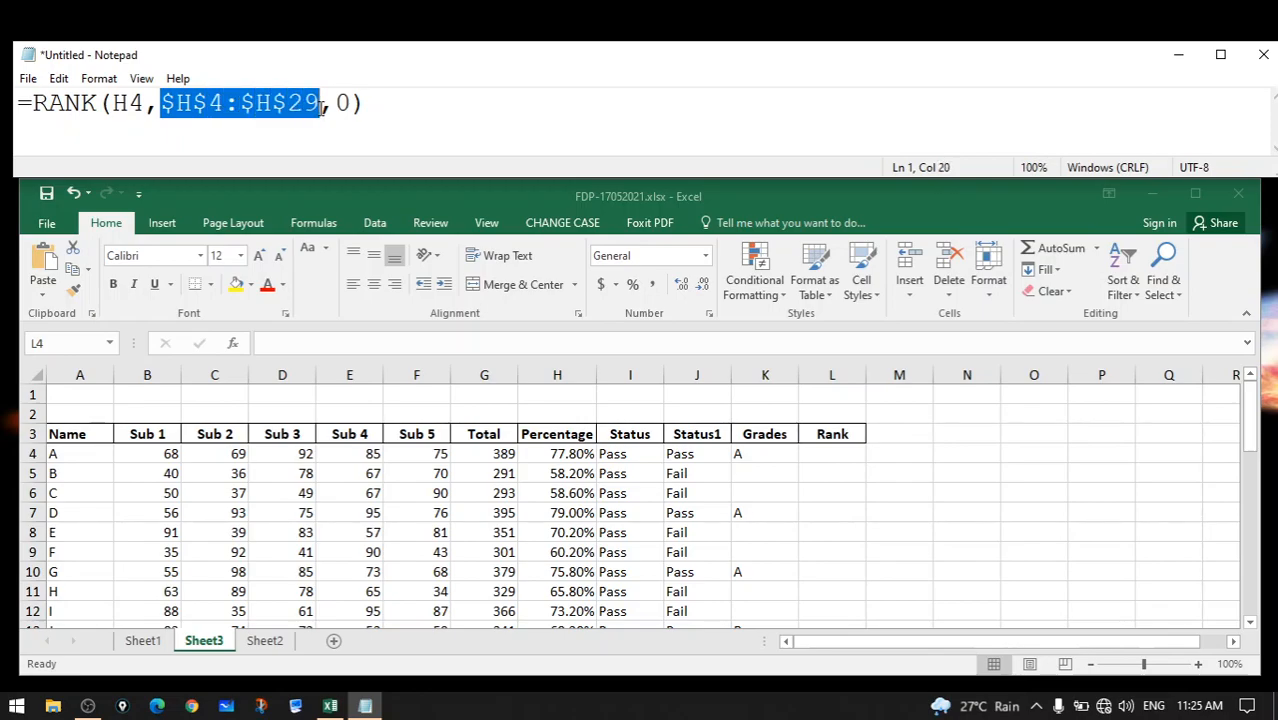
{"action": "left_click", "coordinate": [176, 105]}
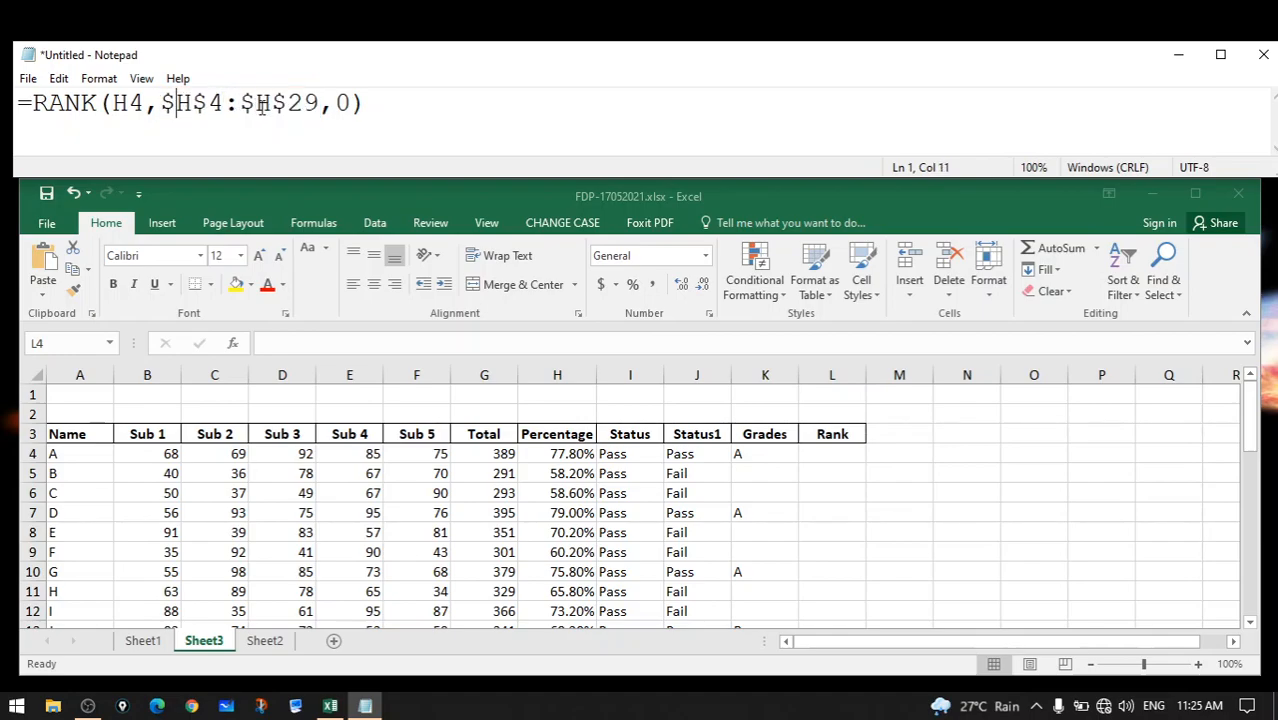
{"action": "left_click", "coordinate": [407, 119]}
Switch to Excel and enter the sample labels a, b and c in cells N4 to N6
{"action": "key", "text": "alt+Tab"}
{"action": "left_click", "coordinate": [954, 453]}
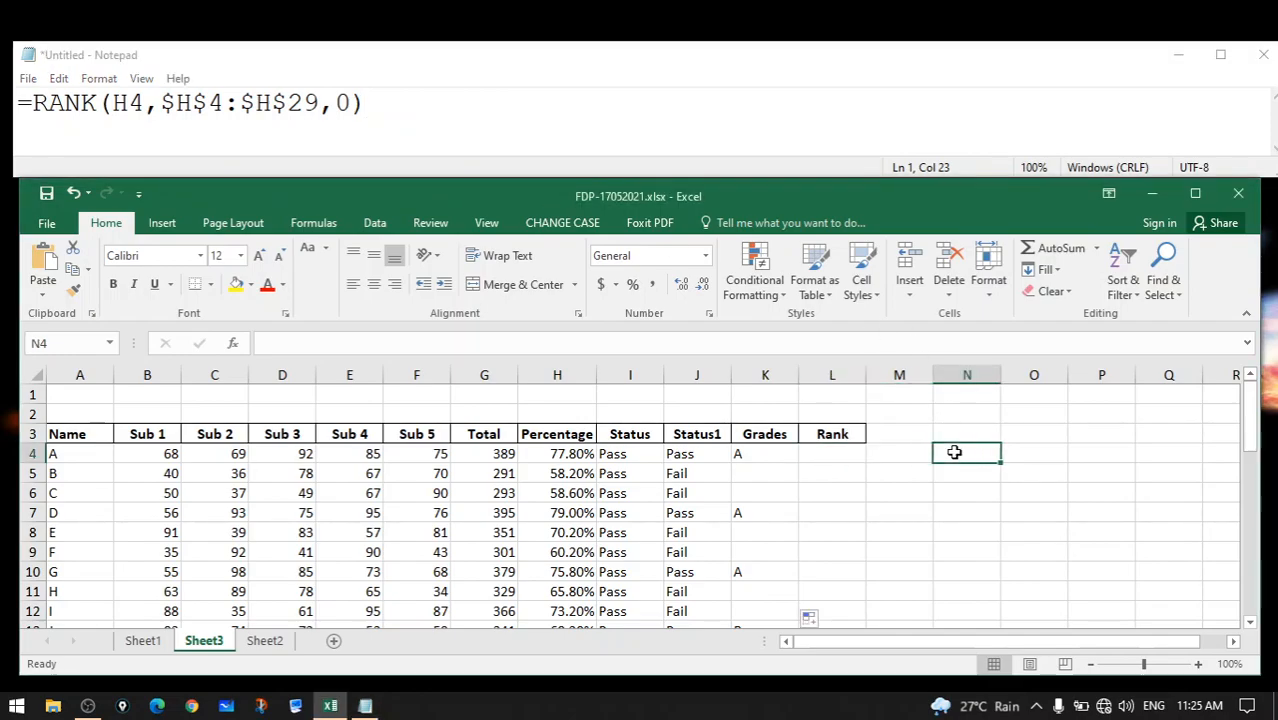
{"action": "type", "text": "a"}
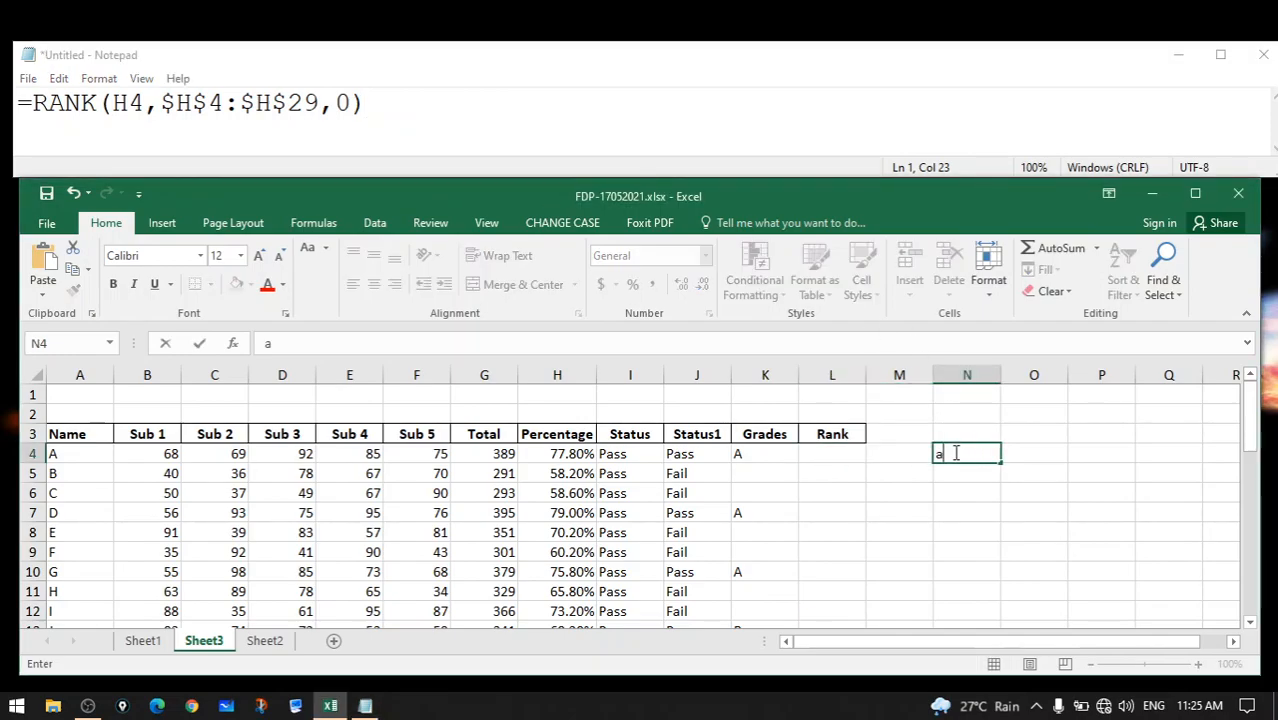
{"action": "key", "text": "Return"}
{"action": "type", "text": "b"}
{"action": "key", "text": "Return"}
{"action": "type", "text": "c"}
{"action": "key", "text": "Return"}
Enter the sample numbers 1, 2 and 3 in cells O4 to O6
{"action": "key", "text": "Up"}
{"action": "key", "text": "Up"}
{"action": "key", "text": "Right"}
{"action": "key", "text": "Up"}
{"action": "type", "text": "1"}
{"action": "key", "text": "Return"}
{"action": "type", "text": "2"}
{"action": "key", "text": "Return"}
{"action": "key", "text": "Return"}
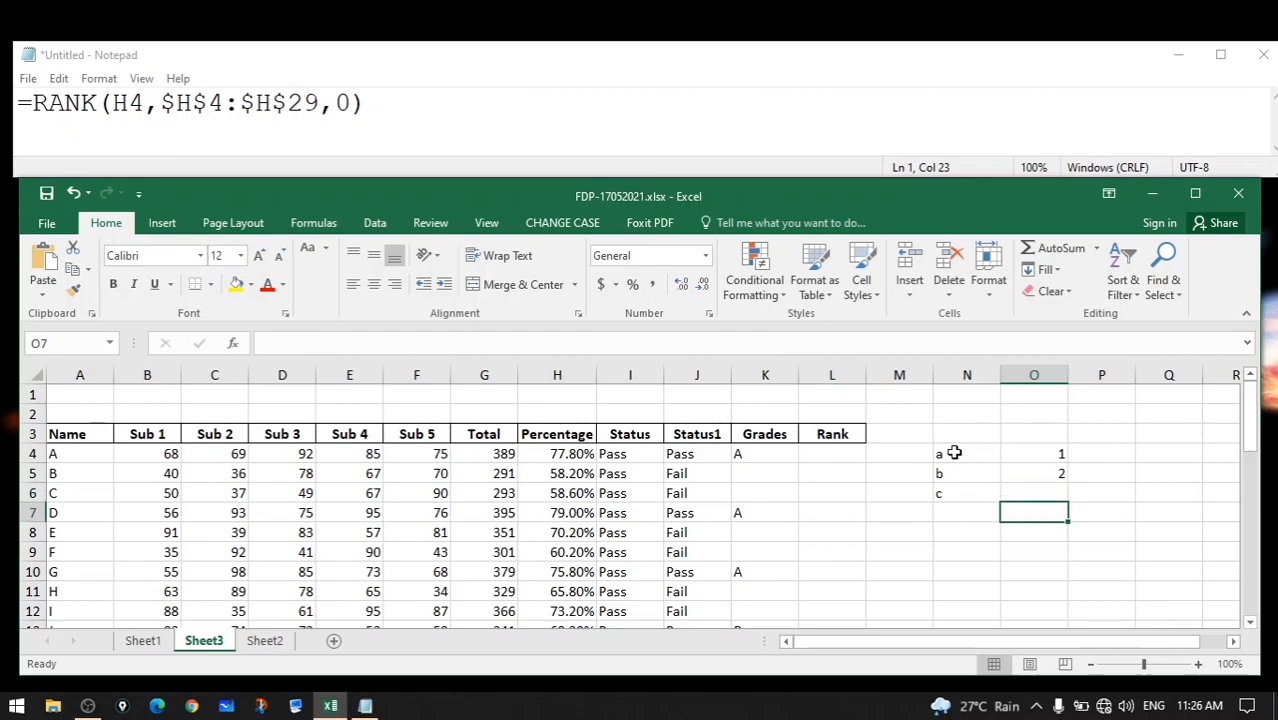
{"action": "key", "text": "Up"}
{"action": "type", "text": "3"}
{"action": "key", "text": "Return"}
Enter the sample numbers 2, 3 and 5 in cells P4 to P6
{"action": "key", "text": "Up"}
{"action": "key", "text": "Right"}
{"action": "key", "text": "Right"}
{"action": "key", "text": "Right"}
{"action": "key", "text": "Up"}
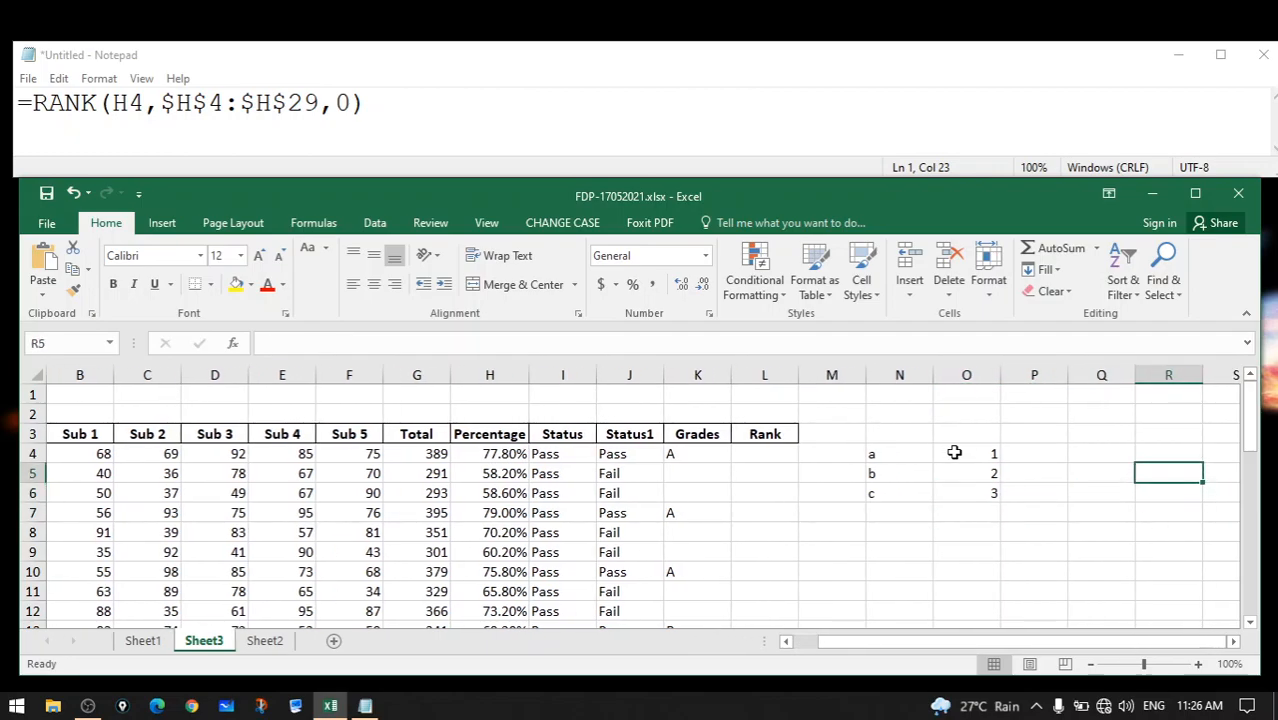
{"action": "key", "text": "Up"}
{"action": "key", "text": "Left"}
{"action": "key", "text": "Left"}
{"action": "type", "text": "2"}
{"action": "key", "text": "Return"}
{"action": "type", "text": "3"}
{"action": "key", "text": "Return"}
{"action": "type", "text": "5"}
{"action": "key", "text": "Return"}
Sum O4:P4 in cell R4 with the SUM function
{"action": "key", "text": "Up"}
{"action": "key", "text": "Right"}
{"action": "key", "text": "Right"}
{"action": "key", "text": "Up"}
{"action": "key", "text": "Up"}
{"action": "type", "text": "=sum("}
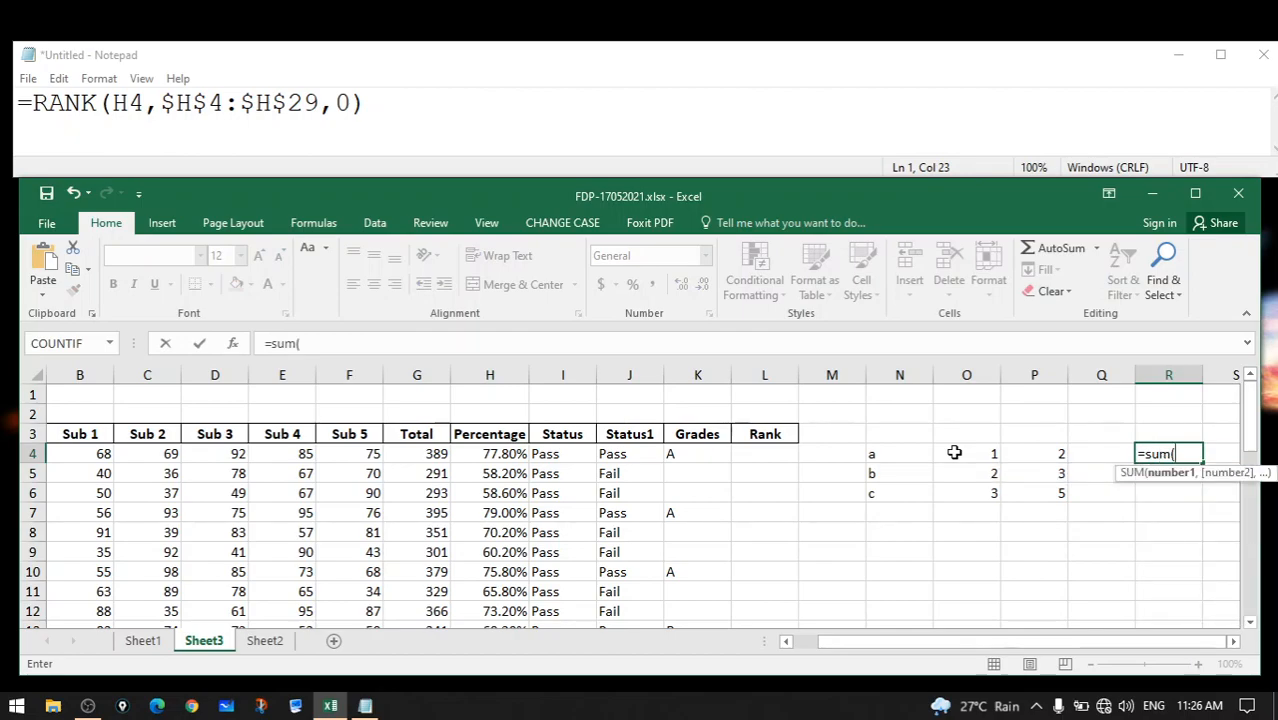
{"action": "left_click_drag", "start_coordinate": [954, 453], "coordinate": [1057, 455]}
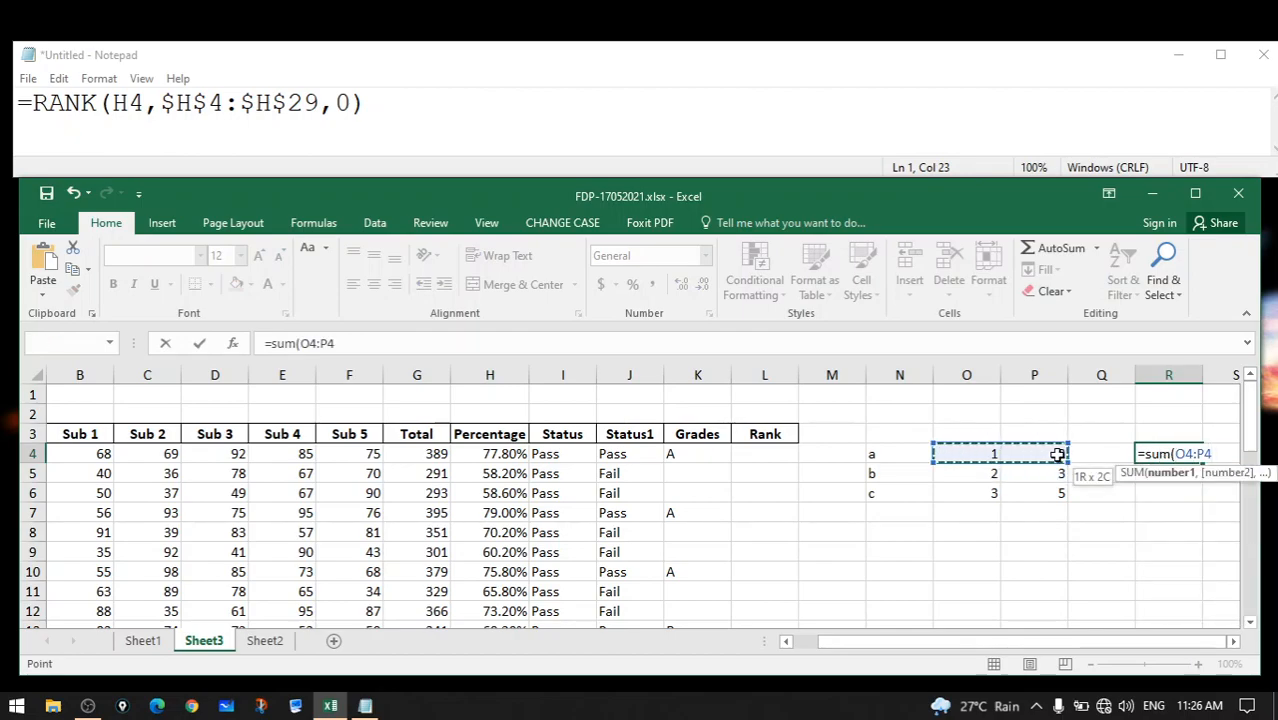
{"action": "key", "text": "Return"}
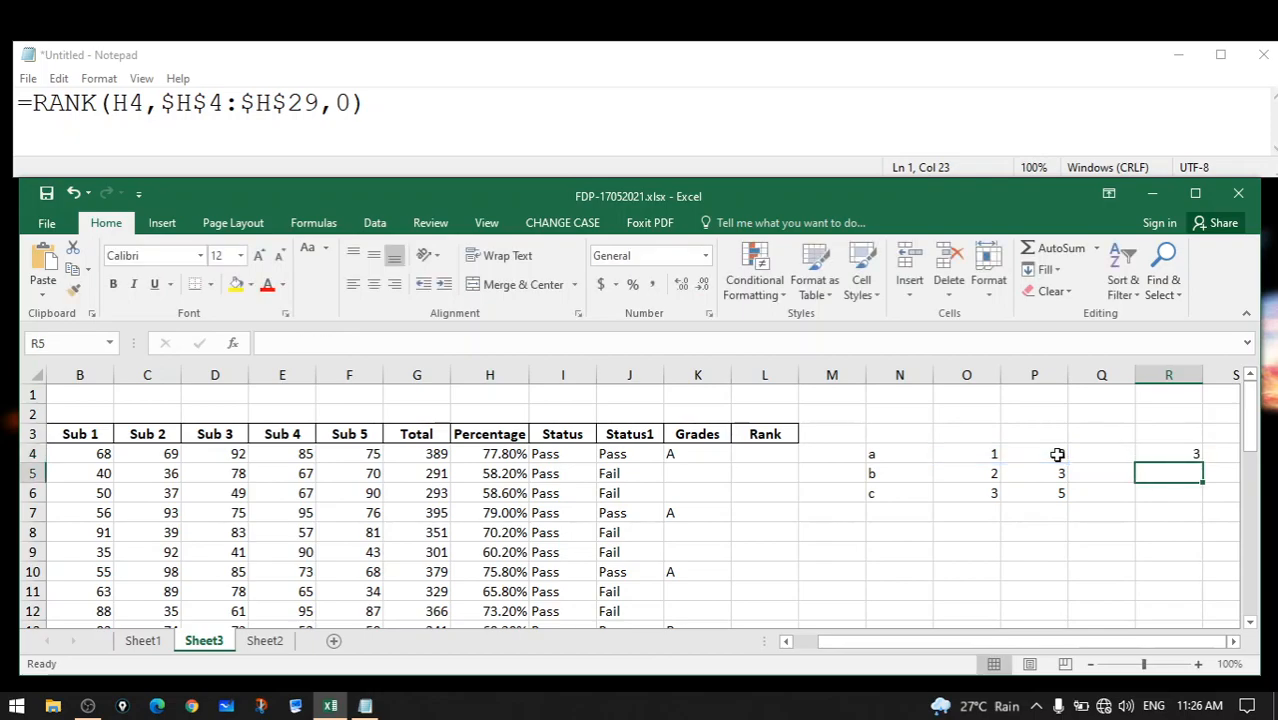
Fill the R4 sum formula down to R6 and check the relative references in R5 and R6
{"action": "left_click", "coordinate": [1197, 453]}
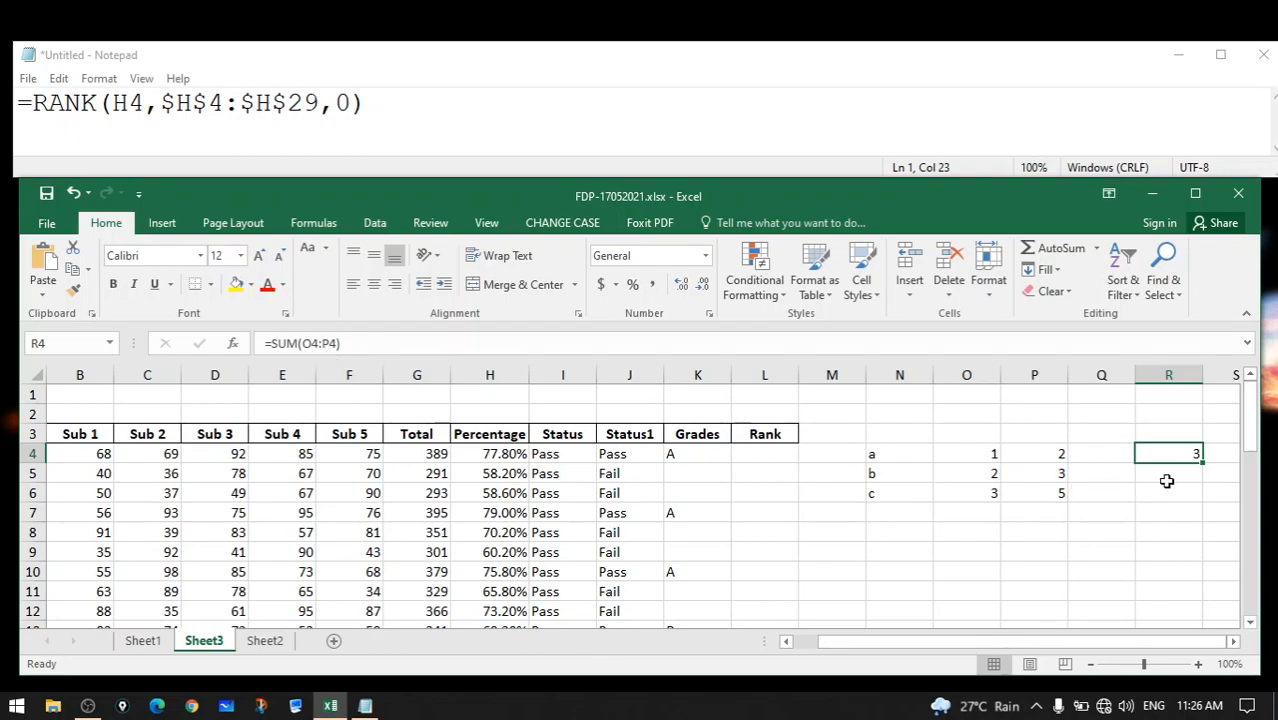
{"action": "left_click_drag", "start_coordinate": [1202, 462], "coordinate": [1203, 503]}
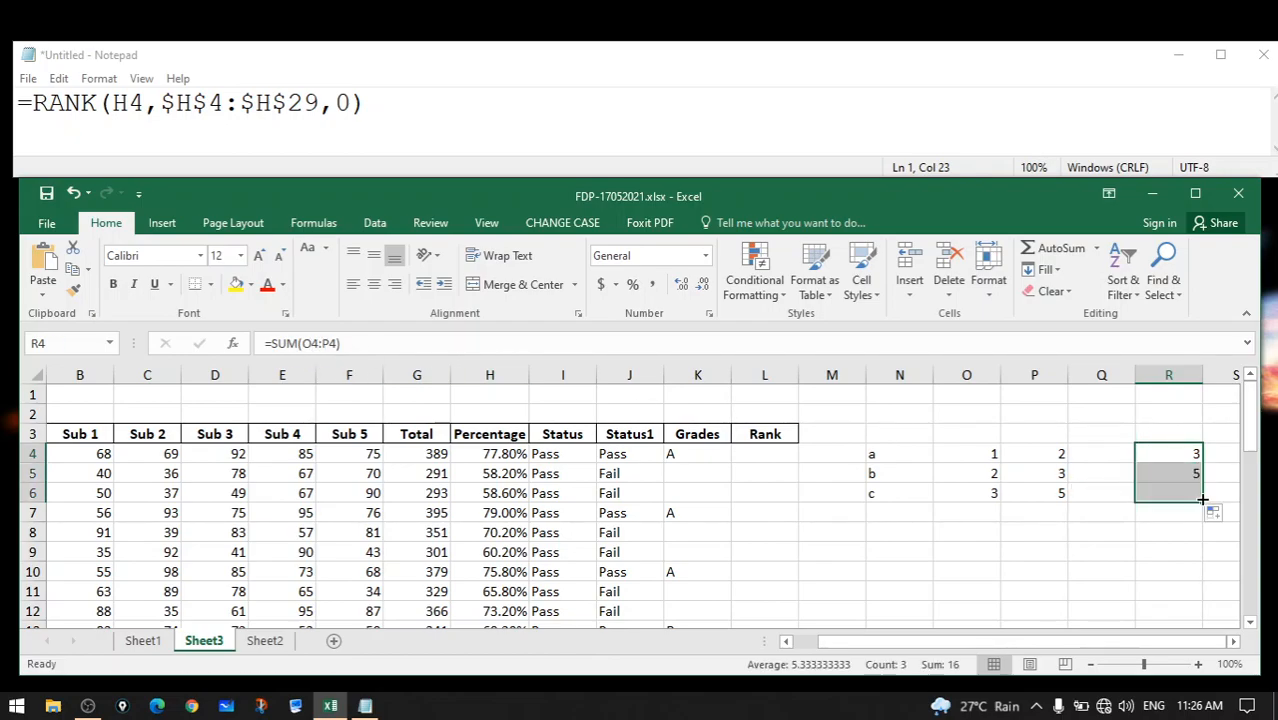
{"action": "left_click", "coordinate": [1054, 530]}
{"action": "left_click", "coordinate": [1189, 474]}
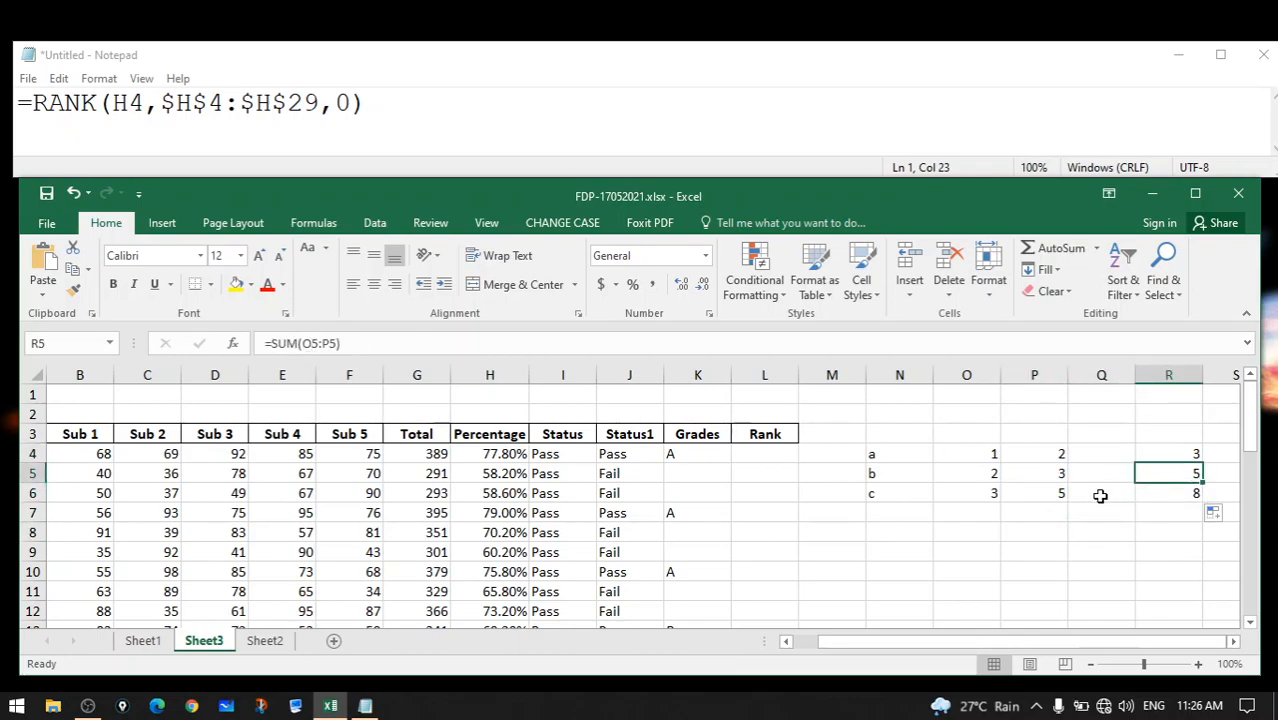
{"action": "left_click", "coordinate": [1183, 494]}
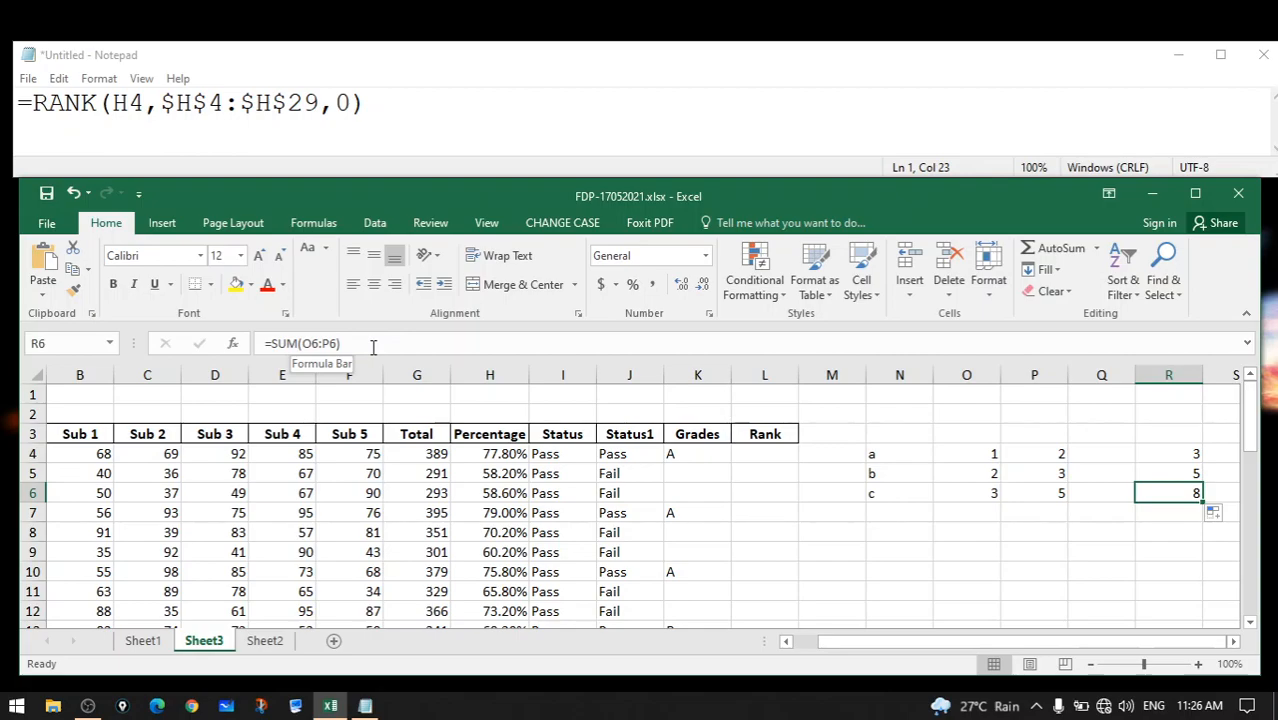
Delete the sample data and sums in N4:R6
{"action": "left_click_drag", "start_coordinate": [897, 453], "coordinate": [1173, 494]}
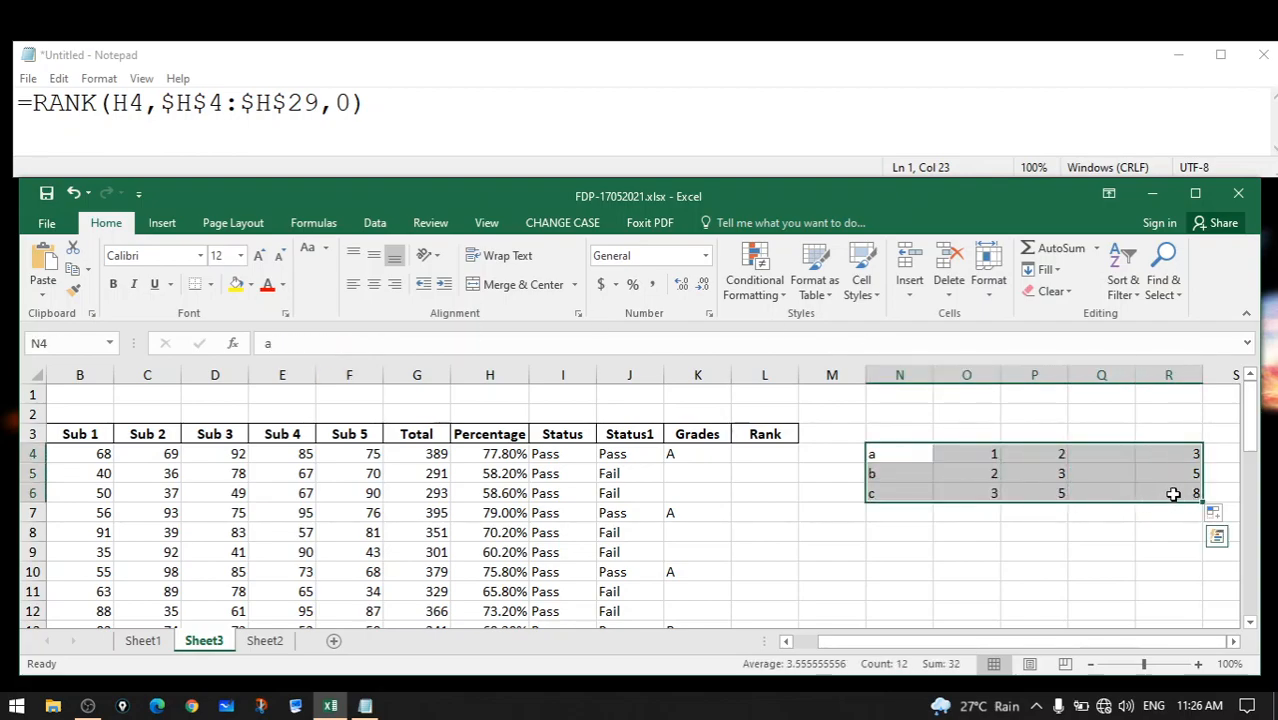
{"action": "key", "text": "Delete"}
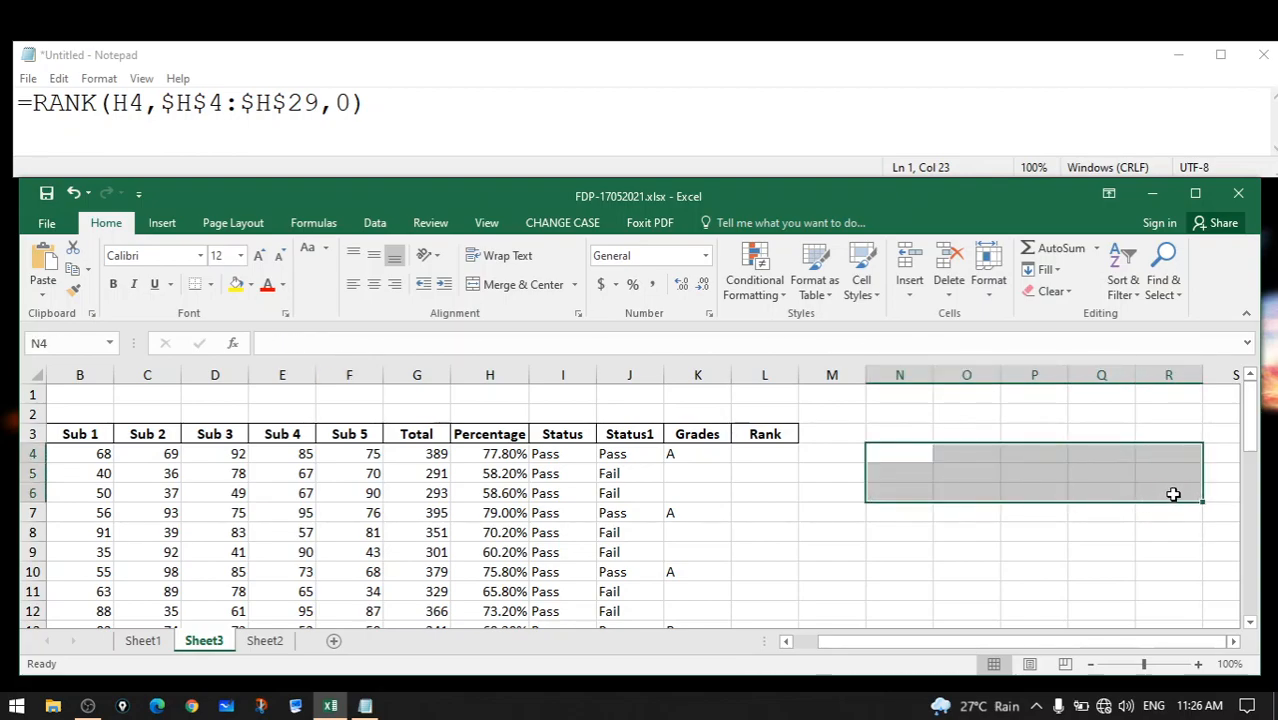
{"action": "left_click", "coordinate": [780, 454]}
{"action": "left_click_drag", "start_coordinate": [900, 643], "coordinate": [866, 650]}
Select the Percentage values in H4:H29 and review them as the ranking range
{"action": "left_click", "coordinate": [580, 454]}
{"action": "scroll", "coordinate": [614, 489], "scroll_direction": "down", "scroll_amount": 10}
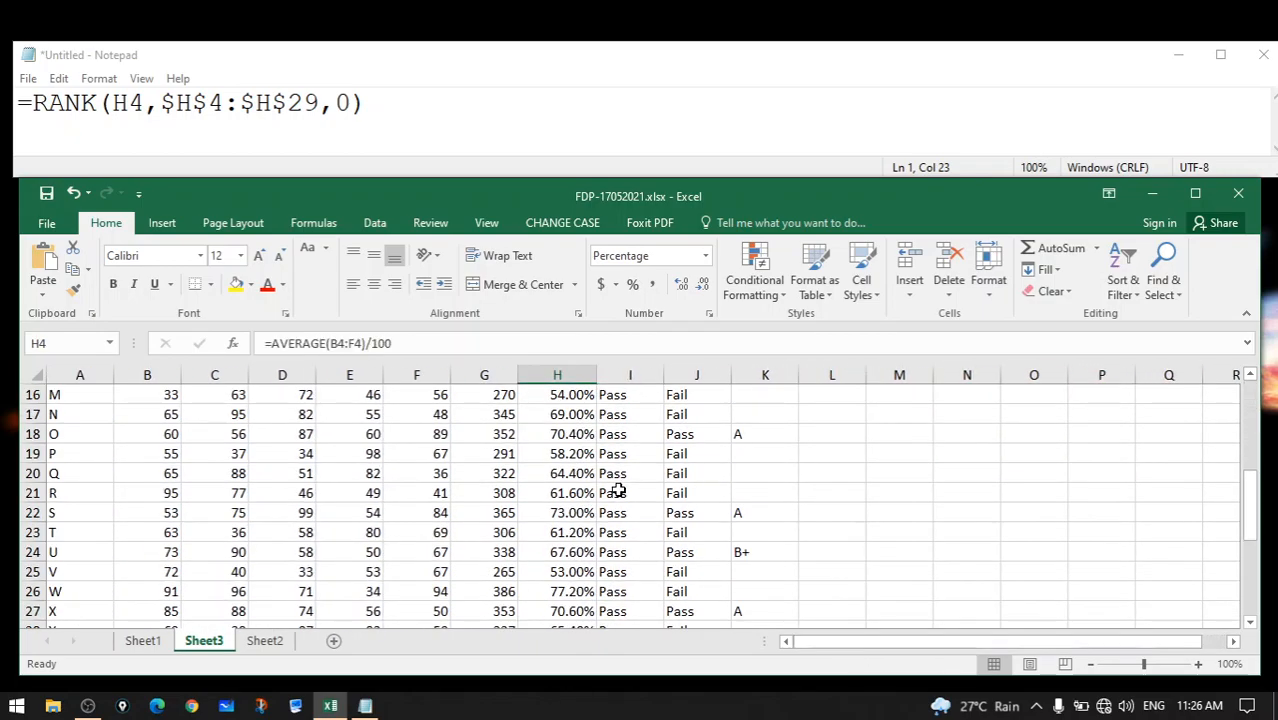
{"action": "scroll", "coordinate": [615, 472], "scroll_direction": "up", "scroll_amount": 3}
{"action": "left_click", "coordinate": [570, 535], "text": "shift"}
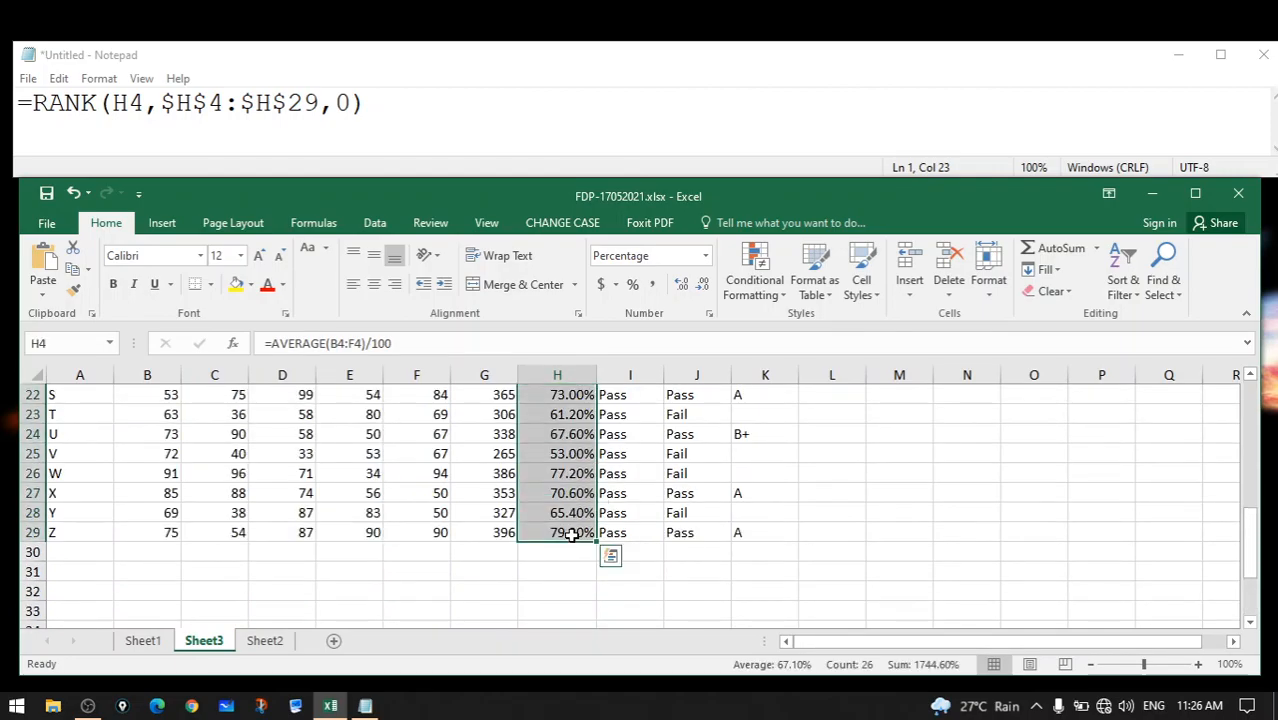
{"action": "scroll", "coordinate": [408, 451], "scroll_direction": "up", "scroll_amount": 7}
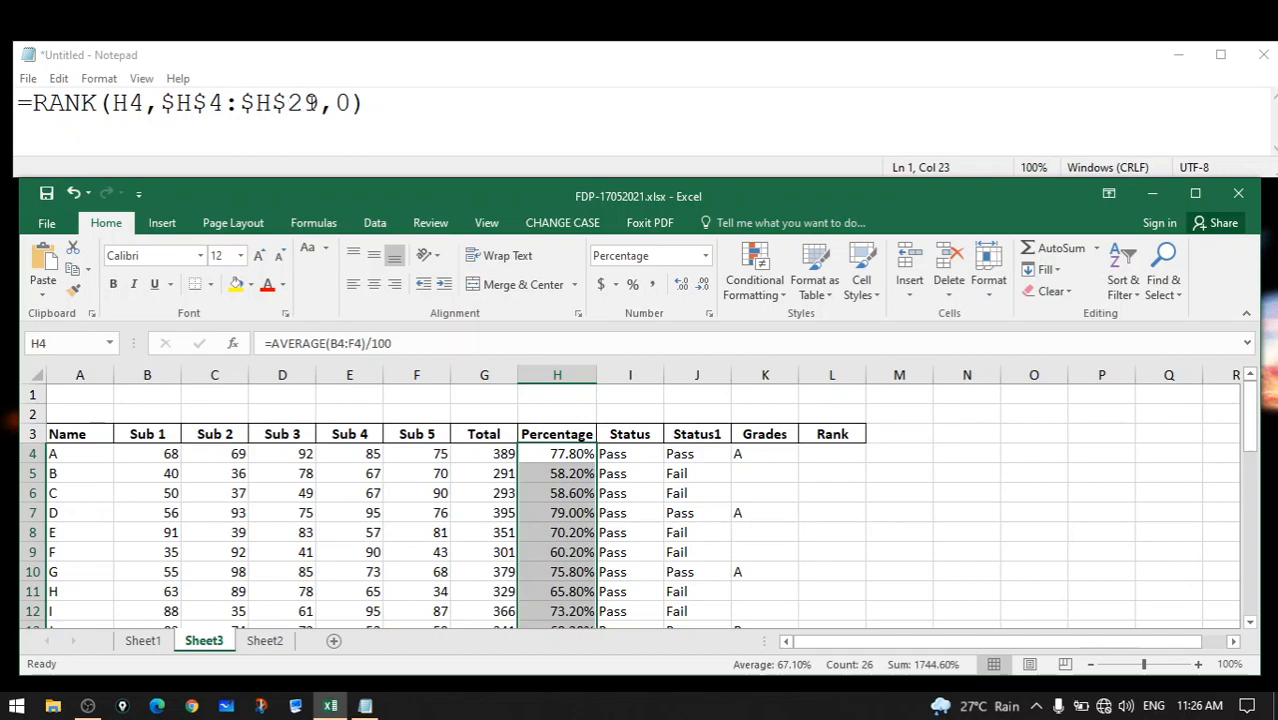
{"action": "scroll", "coordinate": [582, 503], "scroll_direction": "down", "scroll_amount": 6}
{"action": "scroll", "coordinate": [645, 556], "scroll_direction": "up", "scroll_amount": 6}
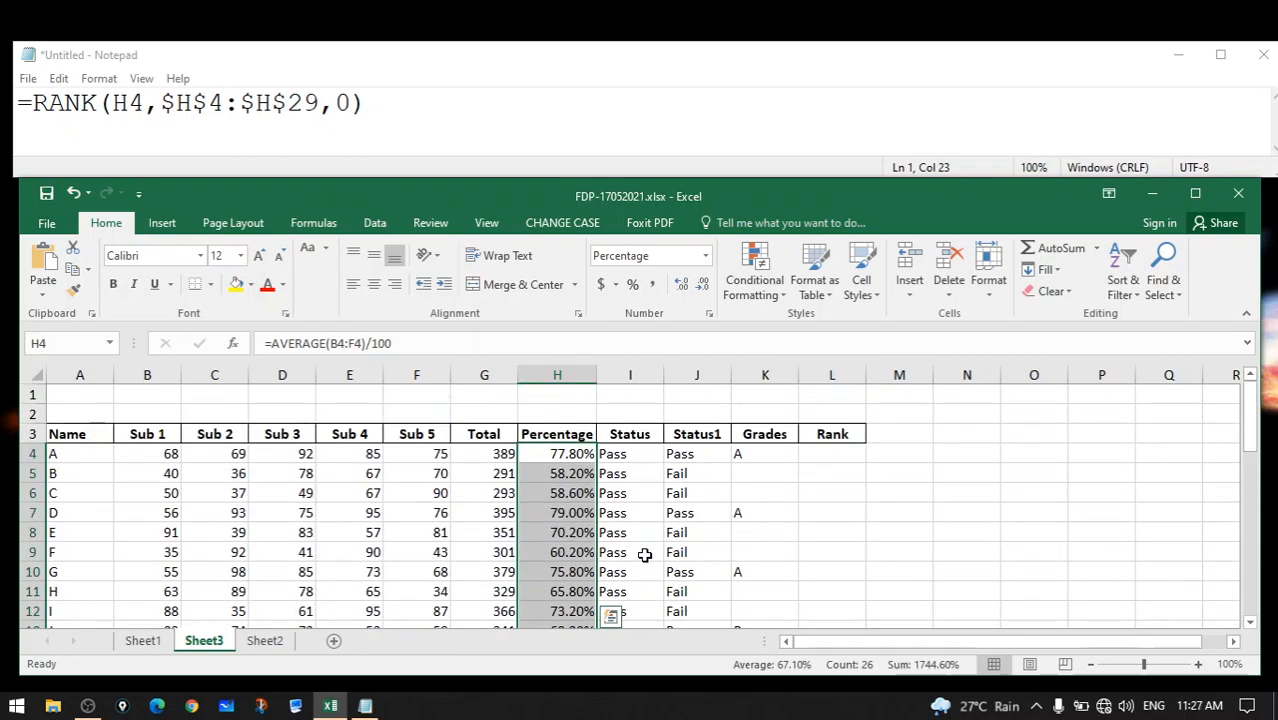
Compare the relative H4 reference and the absolute $H$4:$H$29 range in the Notepad formula with the Percentage cells in Excel
{"action": "left_click", "coordinate": [834, 456]}
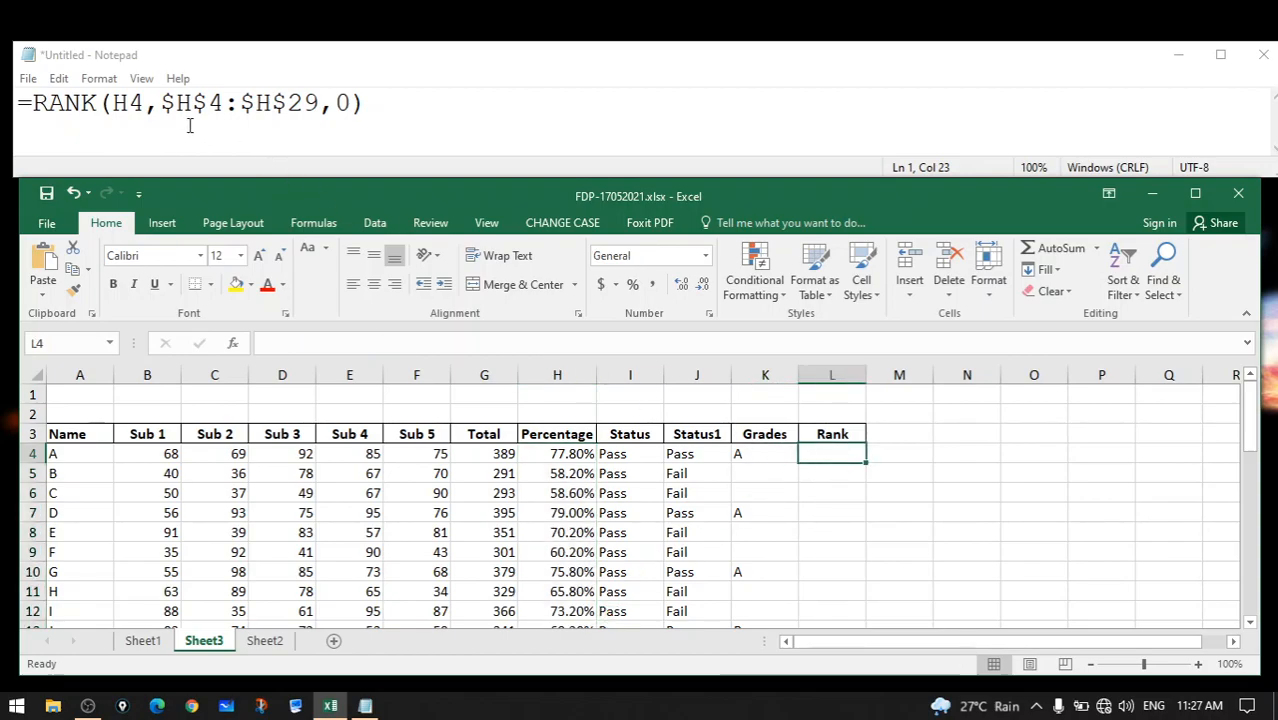
{"action": "left_click_drag", "start_coordinate": [160, 103], "coordinate": [225, 103]}
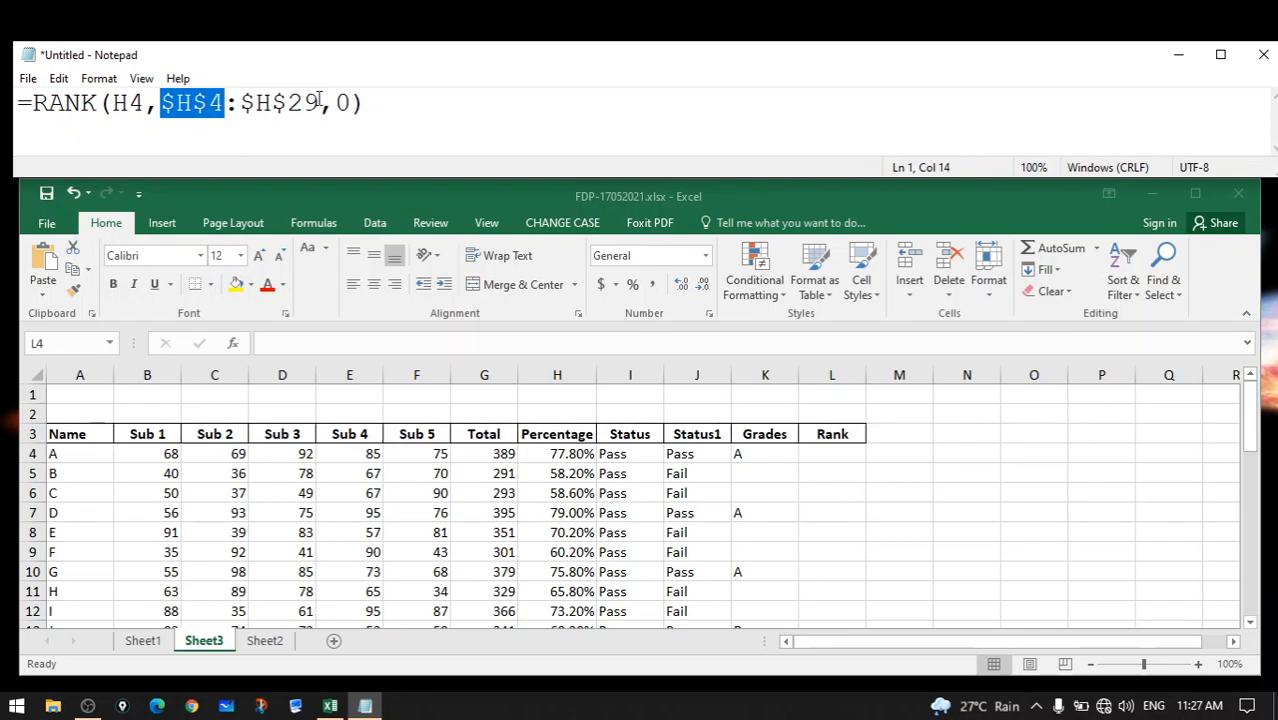
{"action": "left_click", "coordinate": [129, 103]}
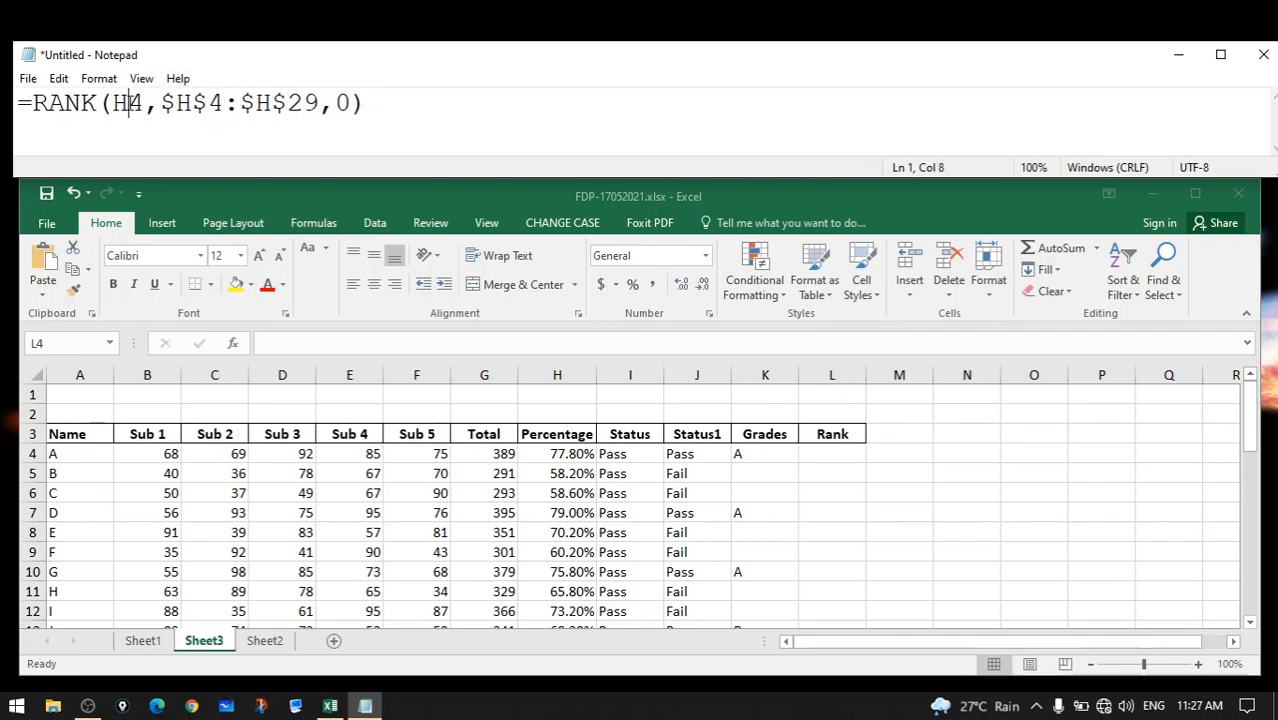
{"action": "left_click_drag", "start_coordinate": [112, 103], "coordinate": [145, 103]}
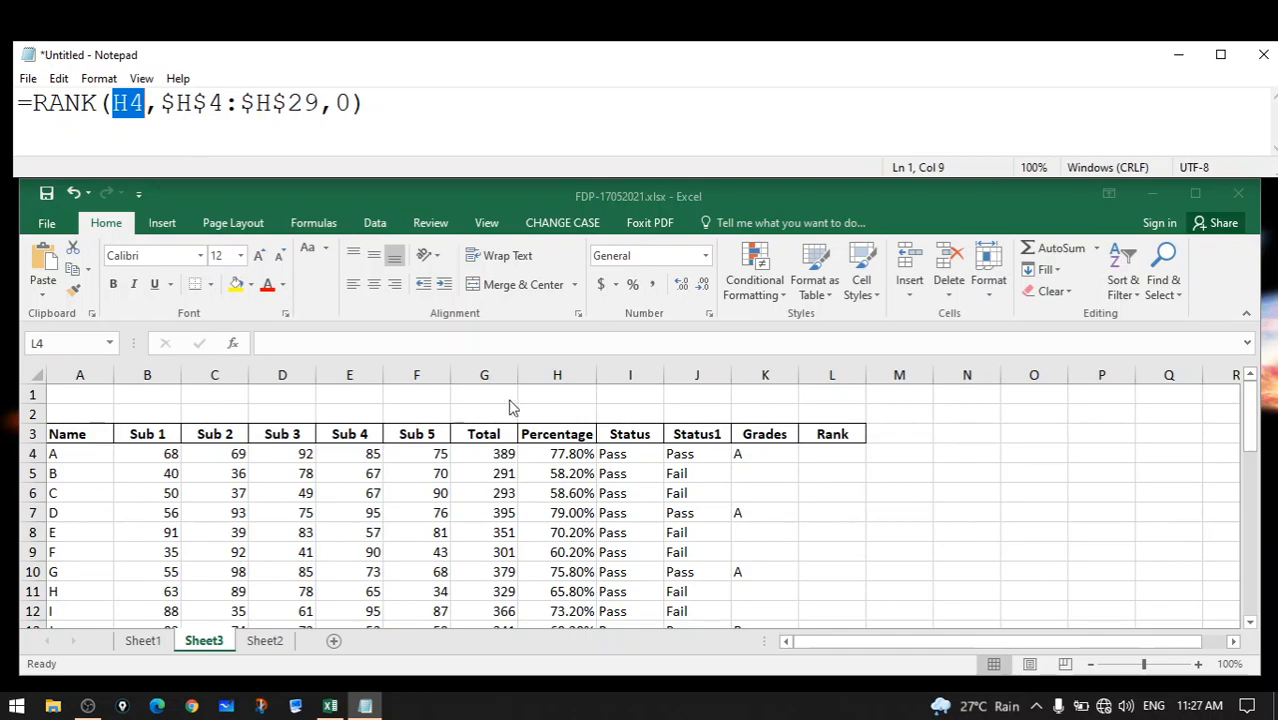
{"action": "key", "text": "alt+Tab"}
{"action": "left_click", "coordinate": [566, 456]}
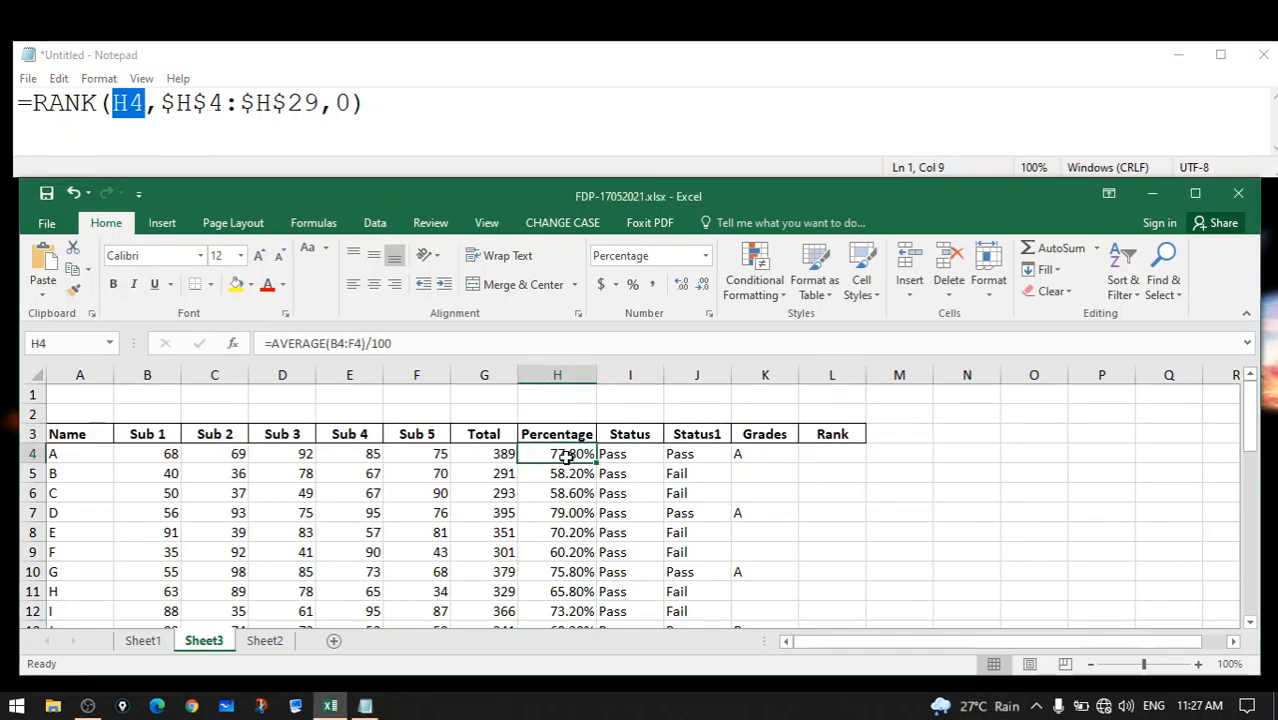
{"action": "left_click", "coordinate": [566, 475]}
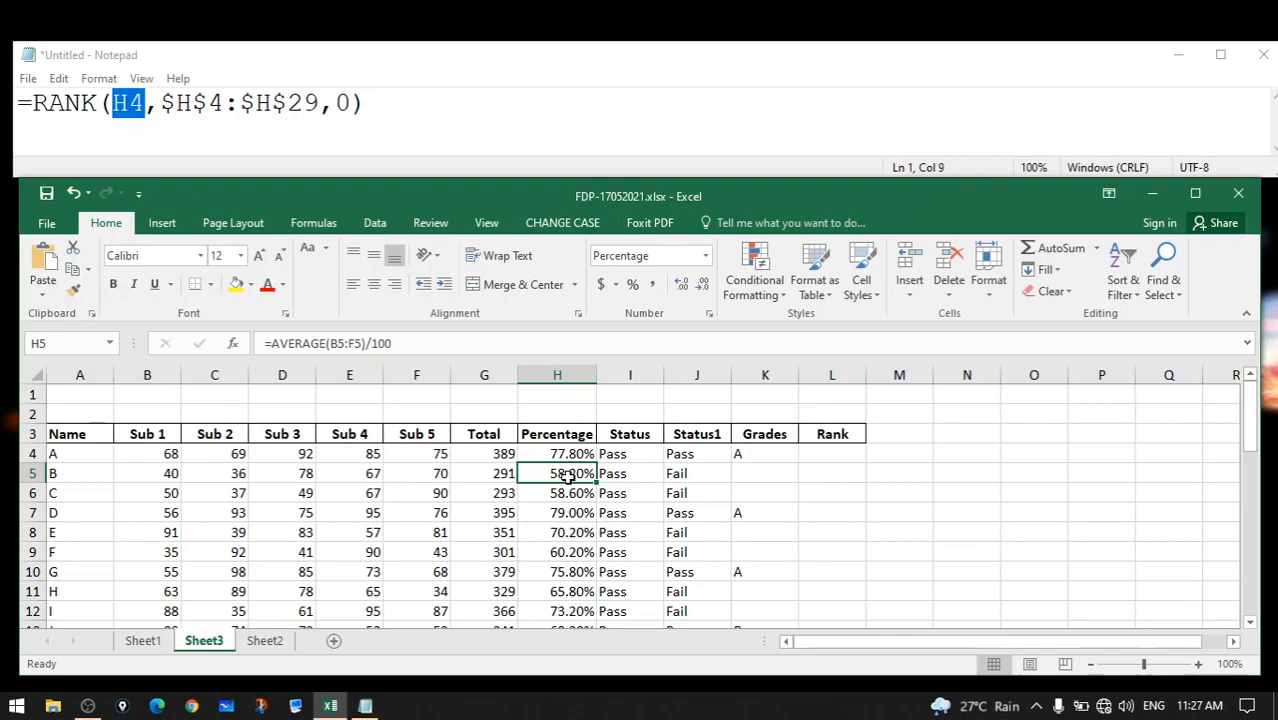
{"action": "left_click", "coordinate": [148, 106]}
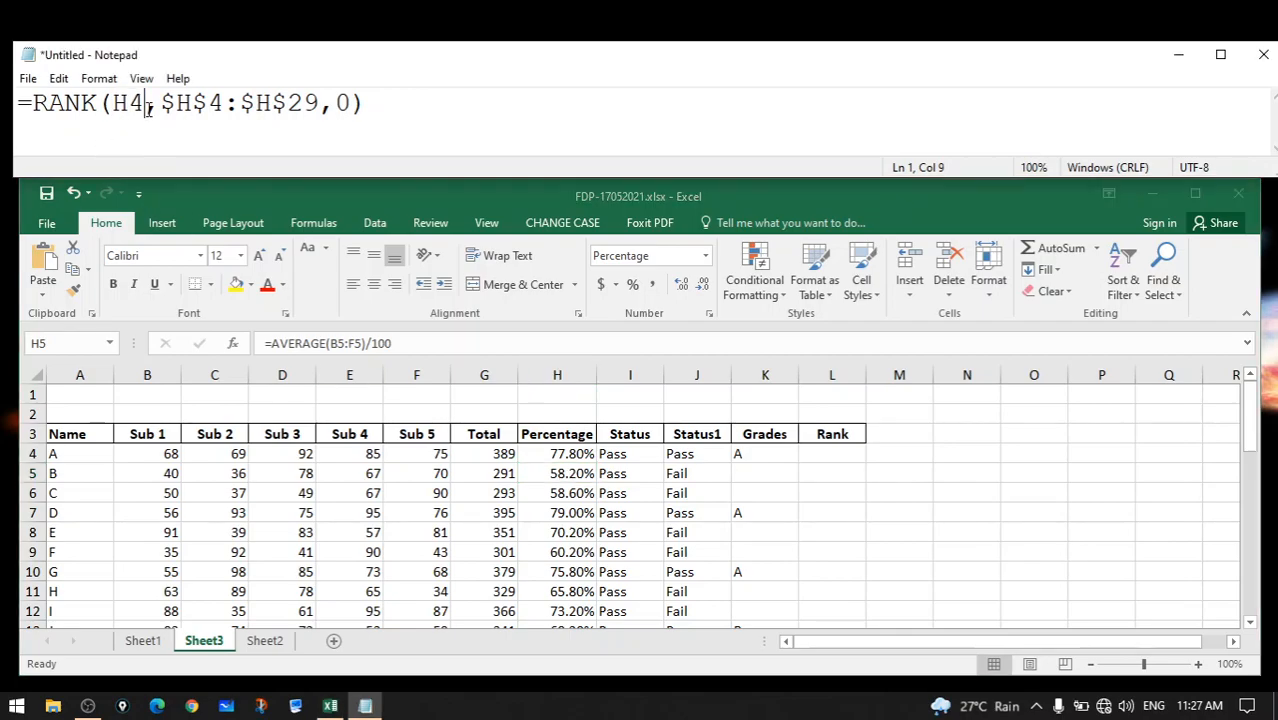
{"action": "double_click", "coordinate": [146, 105]}
{"action": "left_click", "coordinate": [163, 104]}
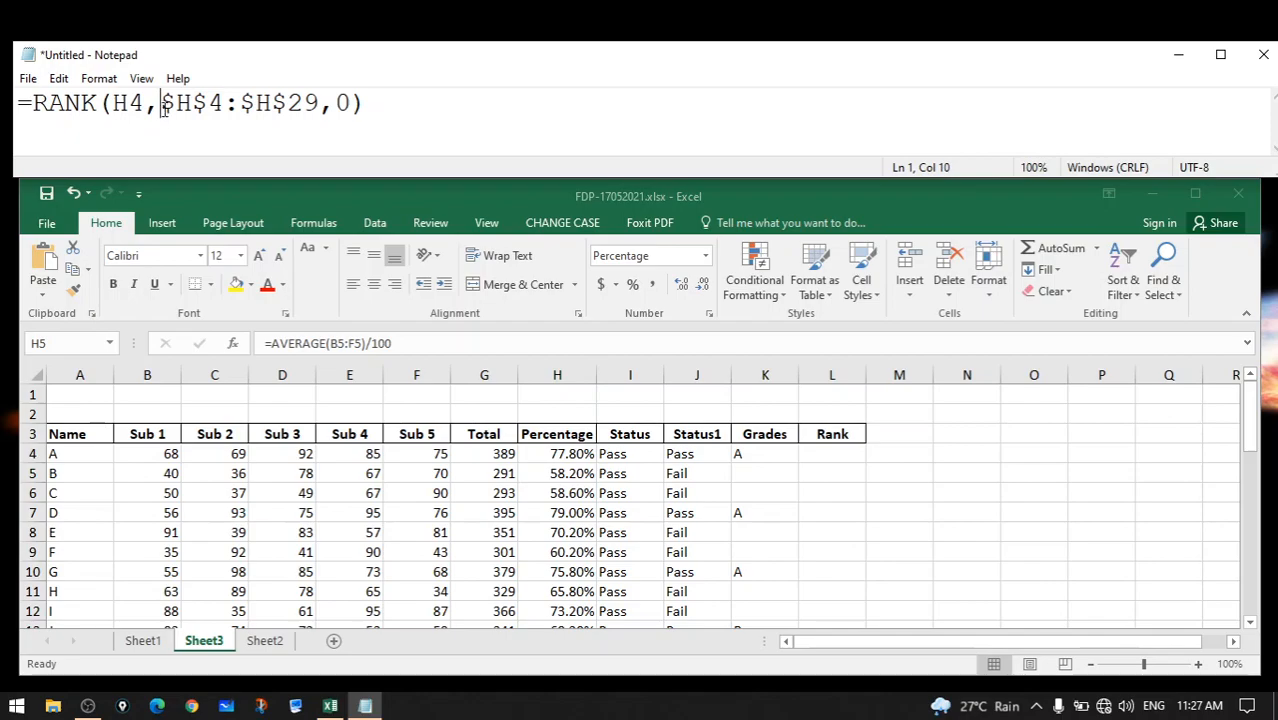
{"action": "left_click_drag", "start_coordinate": [163, 104], "coordinate": [322, 96]}
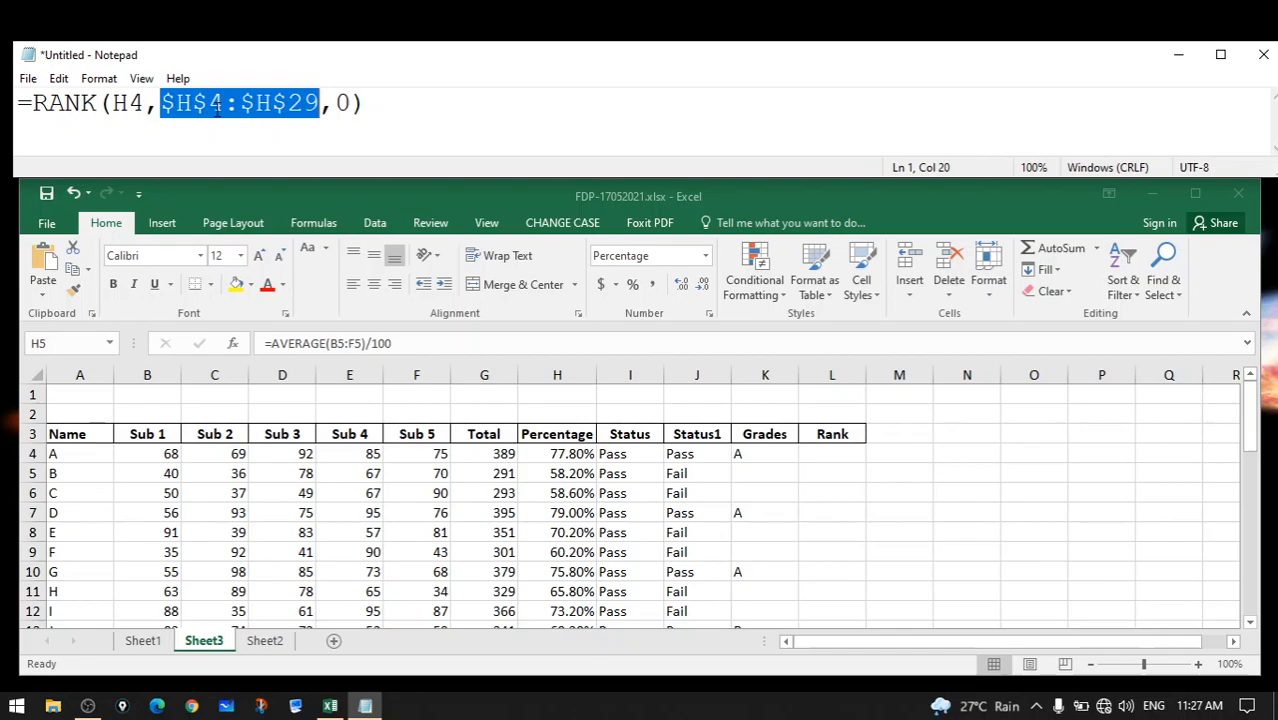
Copy the formula =RANK(H4,$H$4:$H$29,0) from Notepad into cell L4 under Rank in the Excel sheet
{"action": "left_click_drag", "start_coordinate": [385, 104], "coordinate": [14, 100]}
{"action": "key", "text": "ctrl+c"}
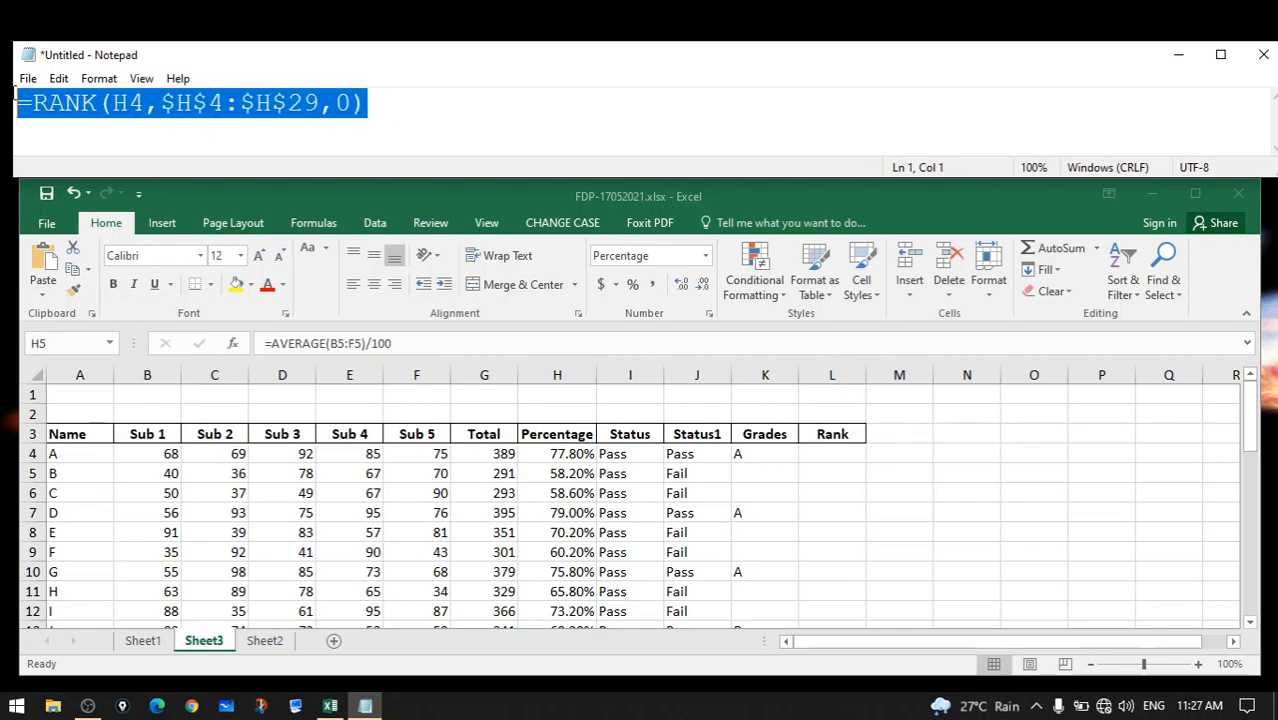
{"action": "left_click", "coordinate": [456, 128]}
{"action": "left_click", "coordinate": [833, 456]}
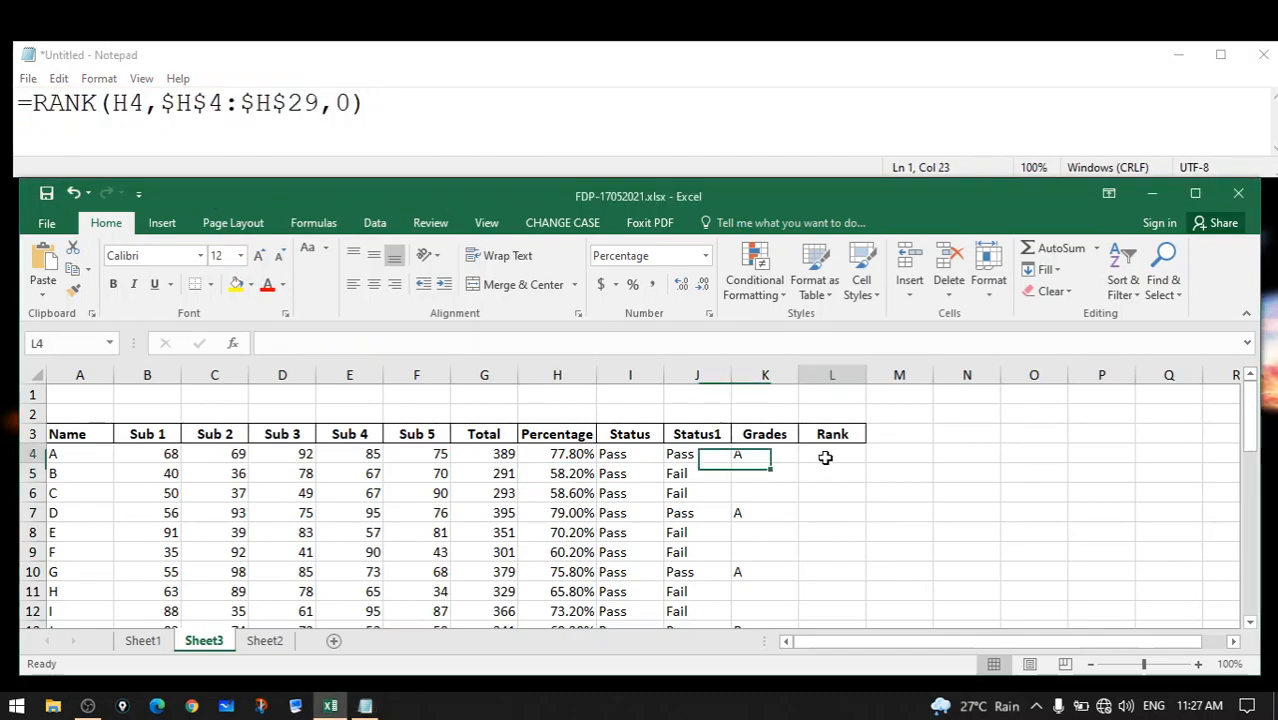
{"action": "double_click", "coordinate": [833, 456]}
{"action": "key", "text": "ctrl+v"}
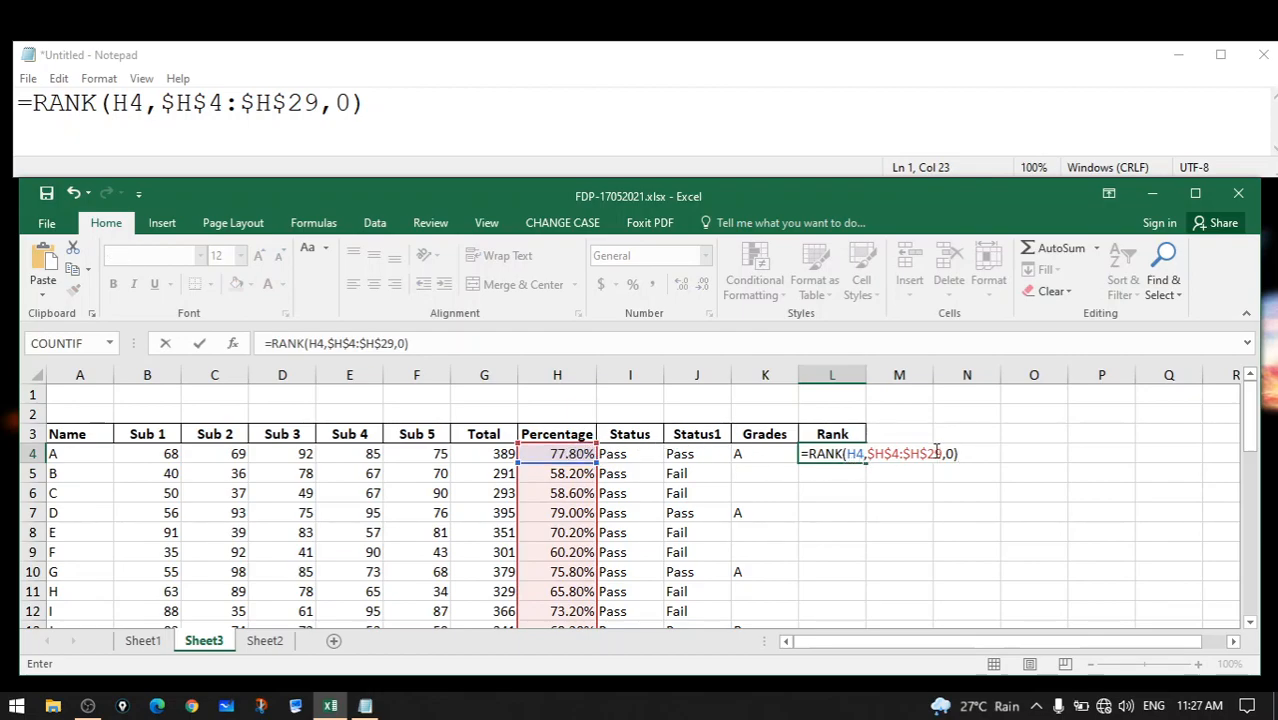
{"action": "key", "text": "Return"}
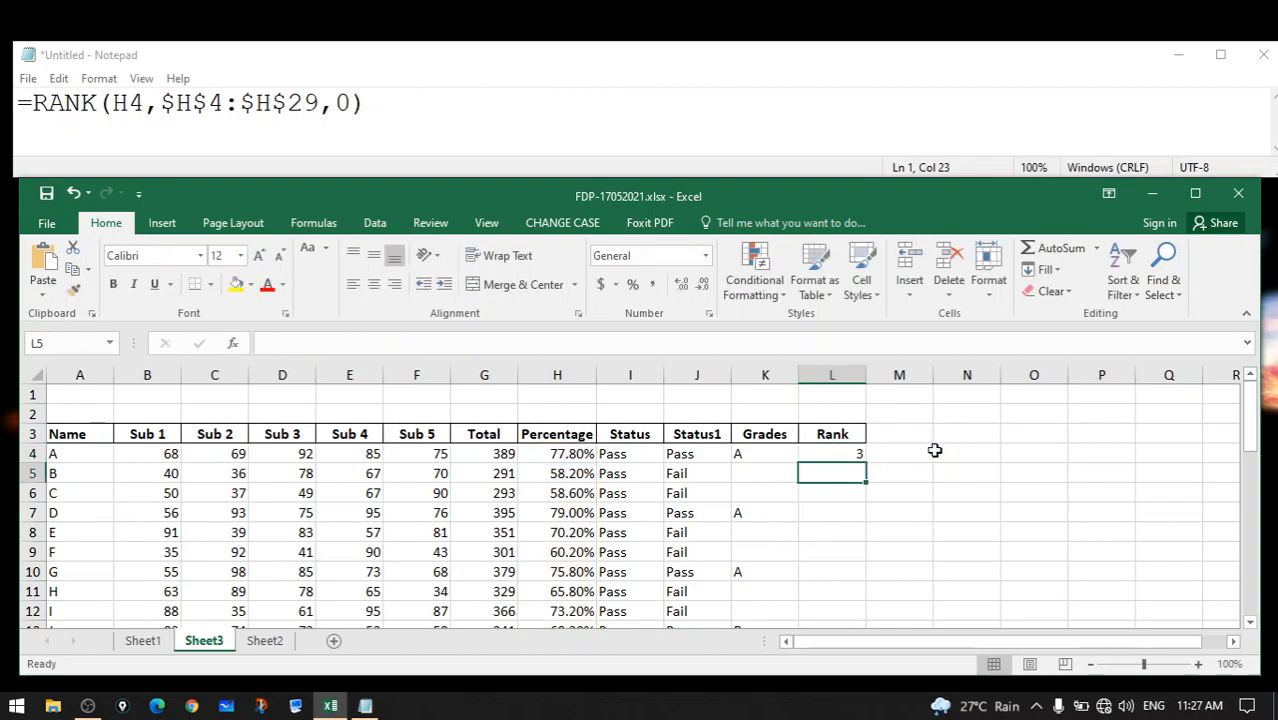
{"action": "key", "text": "Up"}
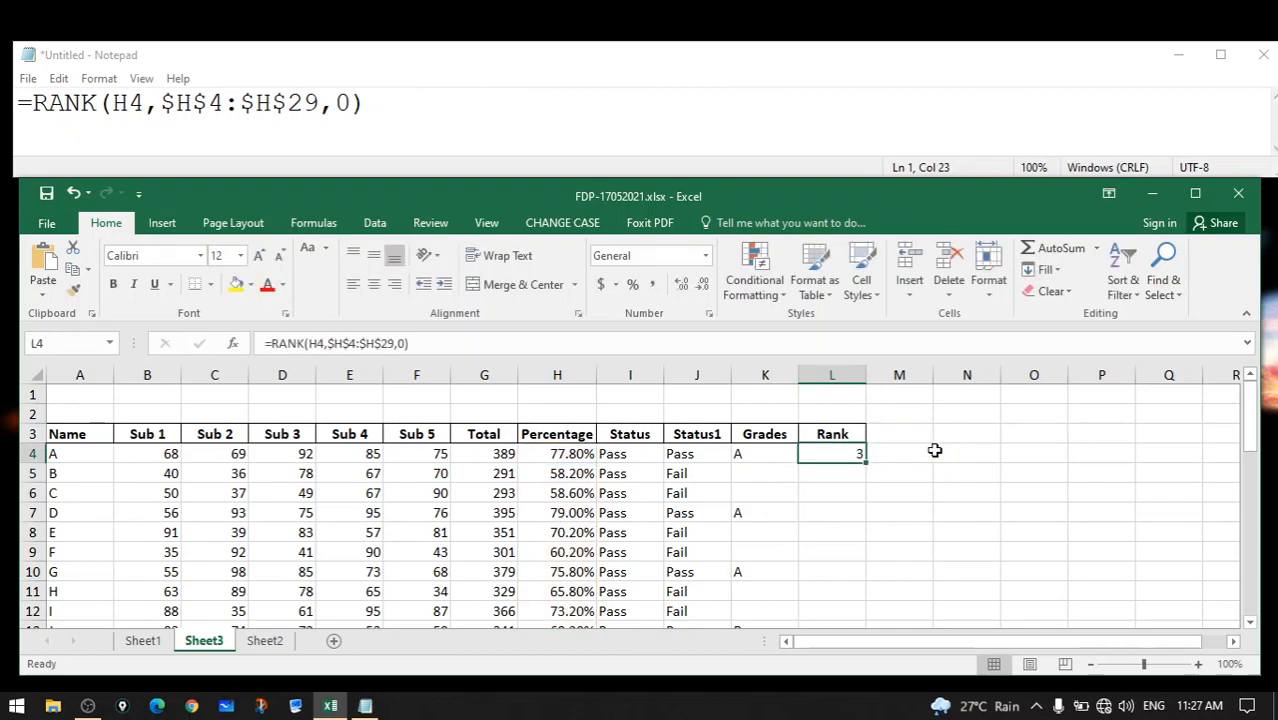
Fill the RANK formula from L4 down through L29, maximize the workbook window, and review the ranks
{"action": "double_click", "coordinate": [867, 462]}
{"action": "scroll", "coordinate": [897, 456], "scroll_direction": "down", "scroll_amount": 3}
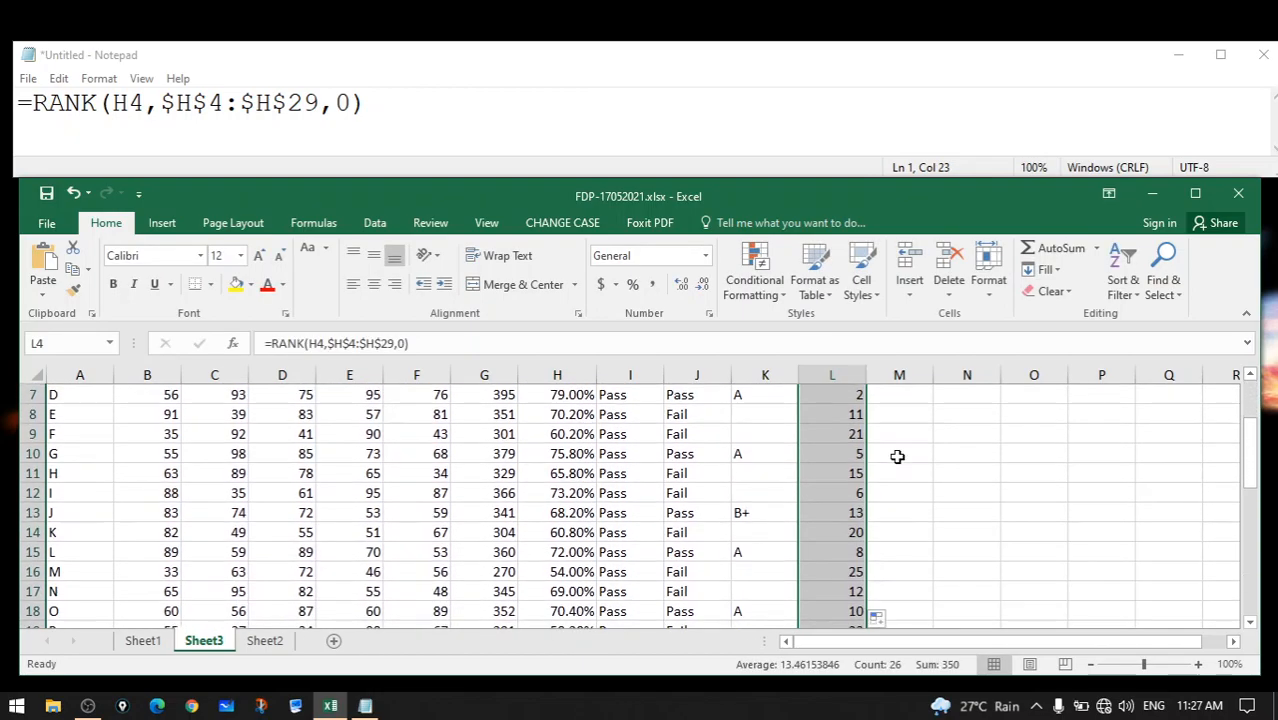
{"action": "left_click", "coordinate": [1188, 195]}
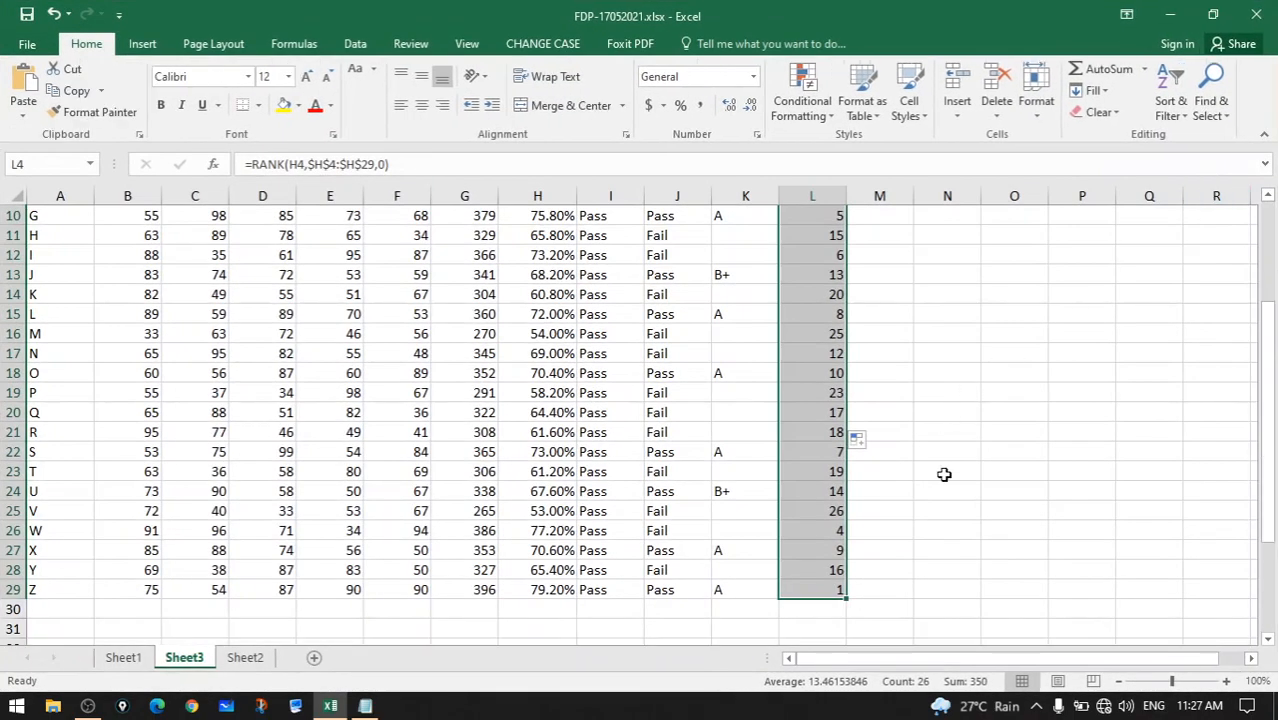
{"action": "scroll", "coordinate": [913, 586], "scroll_direction": "up", "scroll_amount": 3}
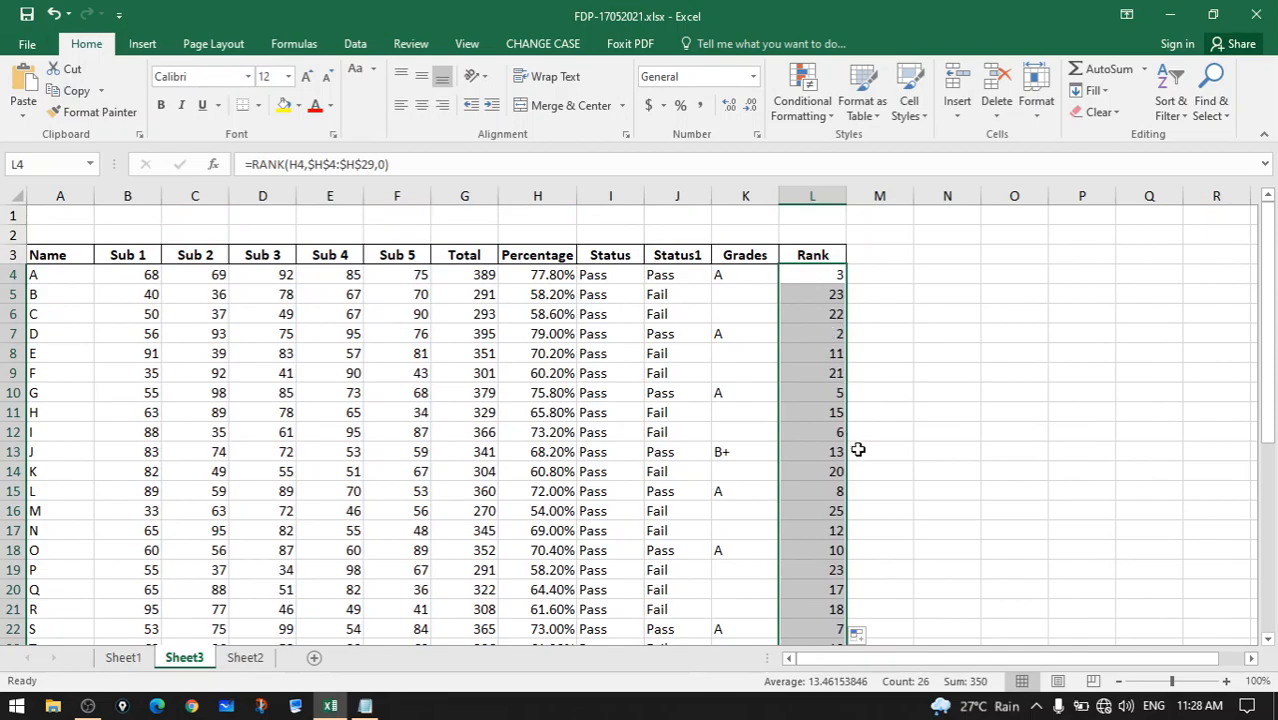
{"action": "scroll", "coordinate": [862, 545], "scroll_direction": "down", "scroll_amount": 3}
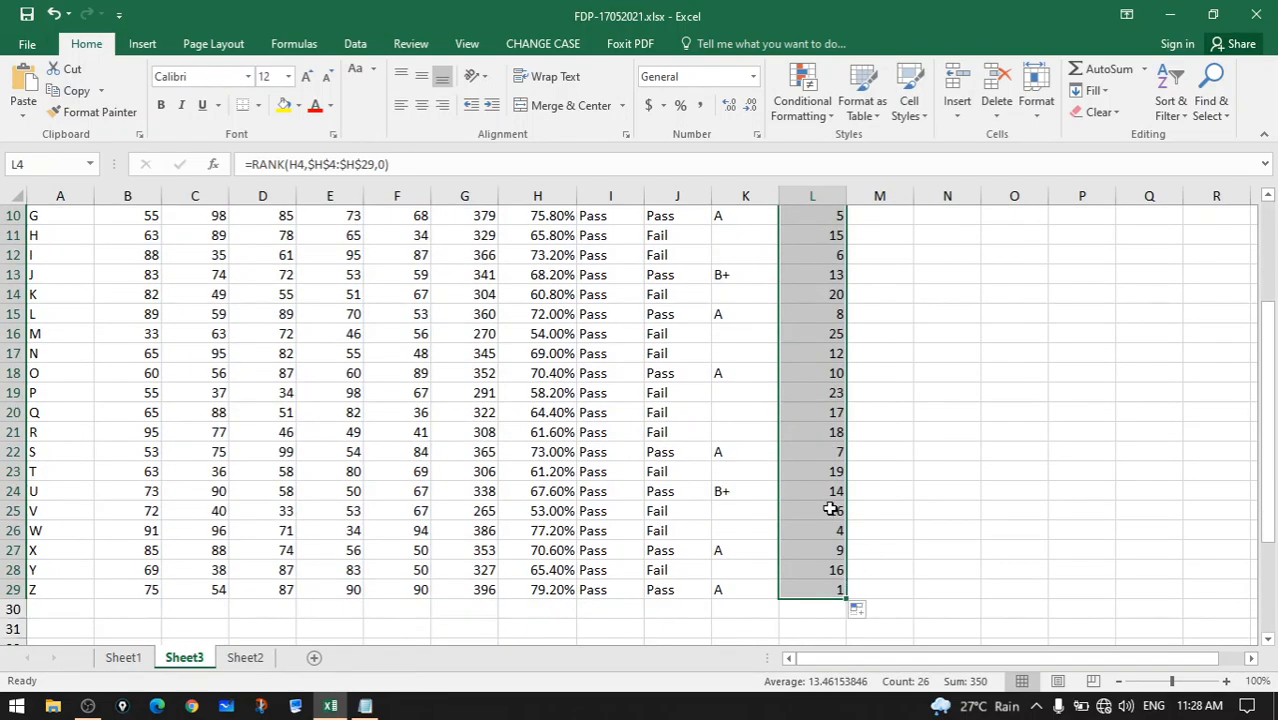
{"action": "scroll", "coordinate": [822, 494], "scroll_direction": "up", "scroll_amount": 1}
{"action": "scroll", "coordinate": [822, 494], "scroll_direction": "up", "scroll_amount": 2}
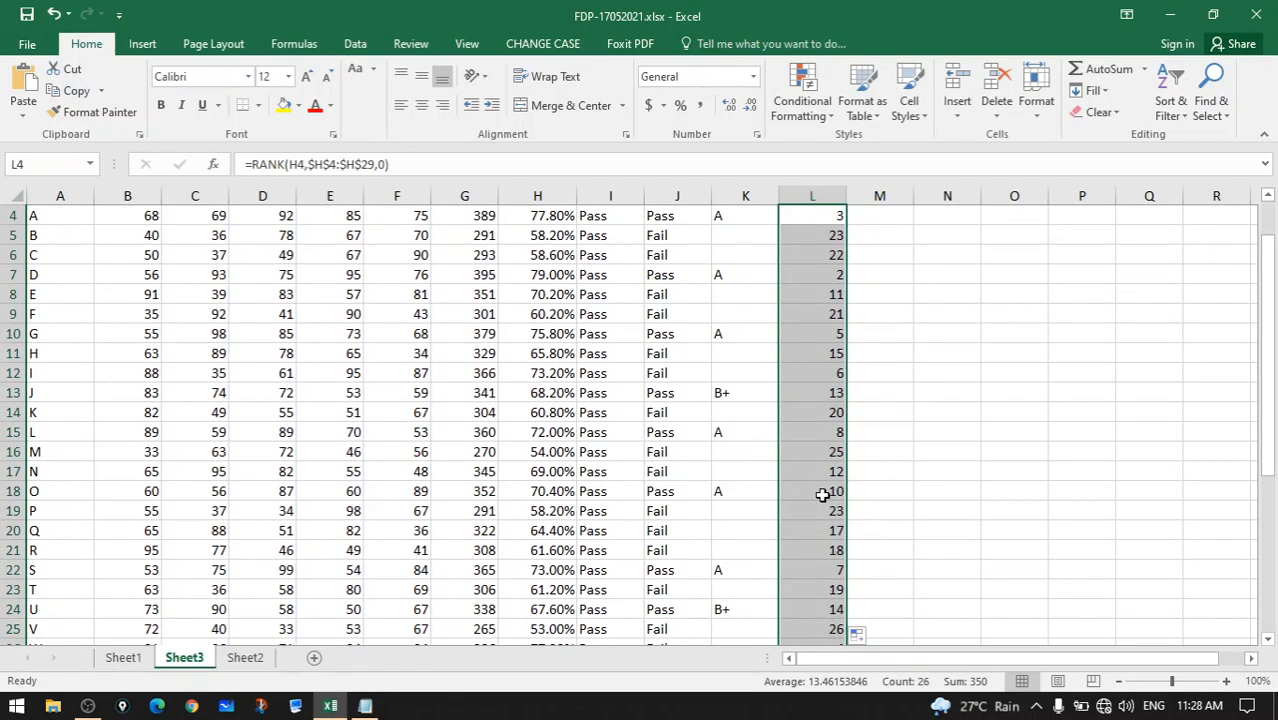
{"action": "scroll", "coordinate": [822, 494], "scroll_direction": "up", "scroll_amount": 1}
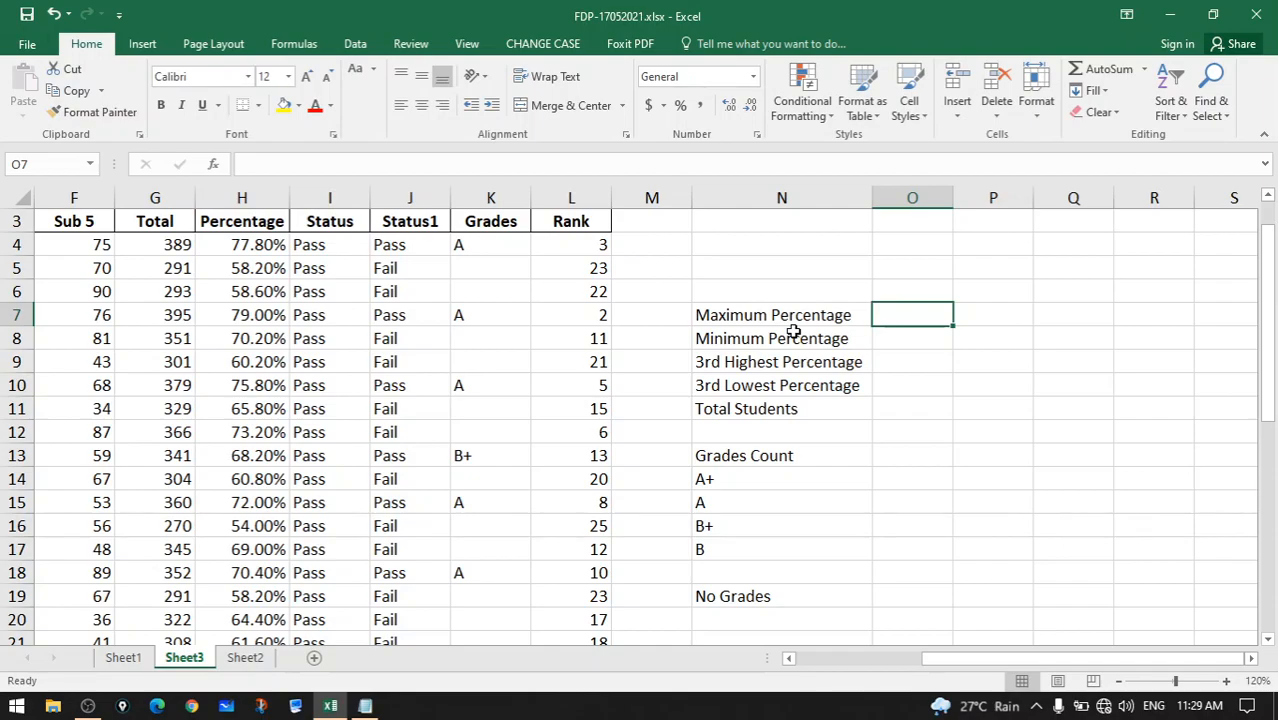
Enter =MAX(H4:H29) in O7 beside Maximum Percentage
{"action": "type", "text": "="}
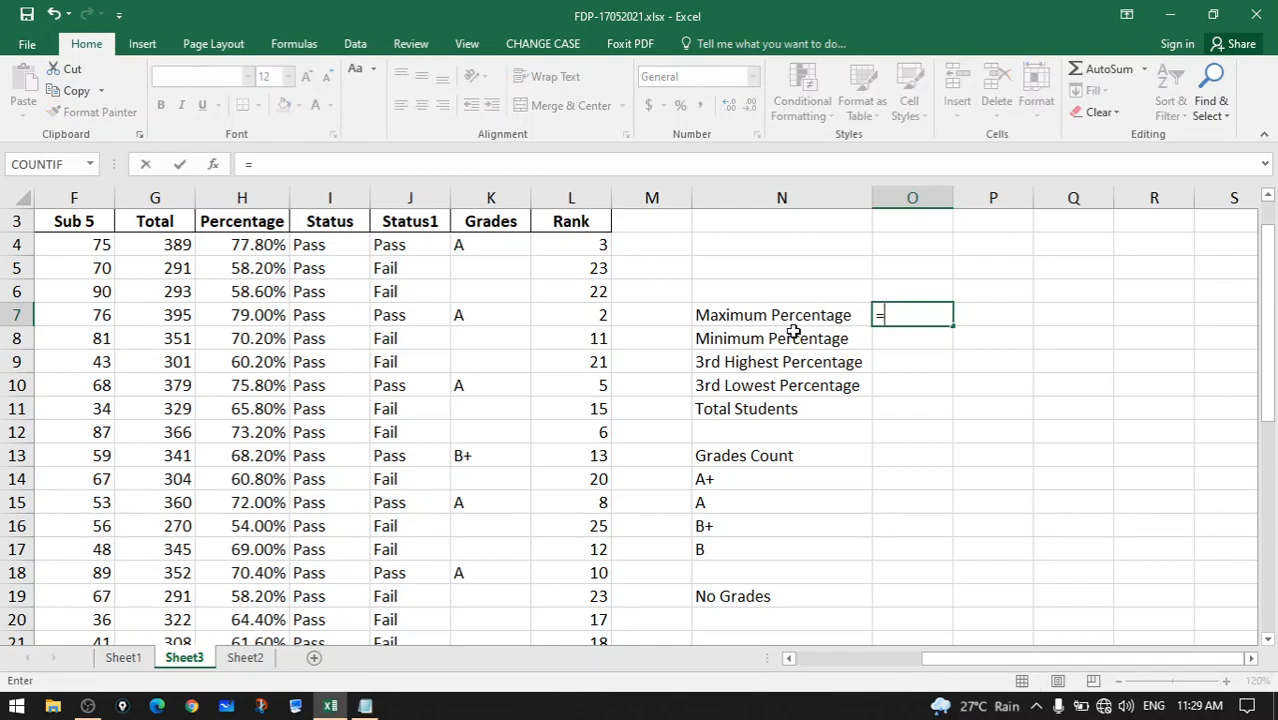
{"action": "type", "text": "max("}
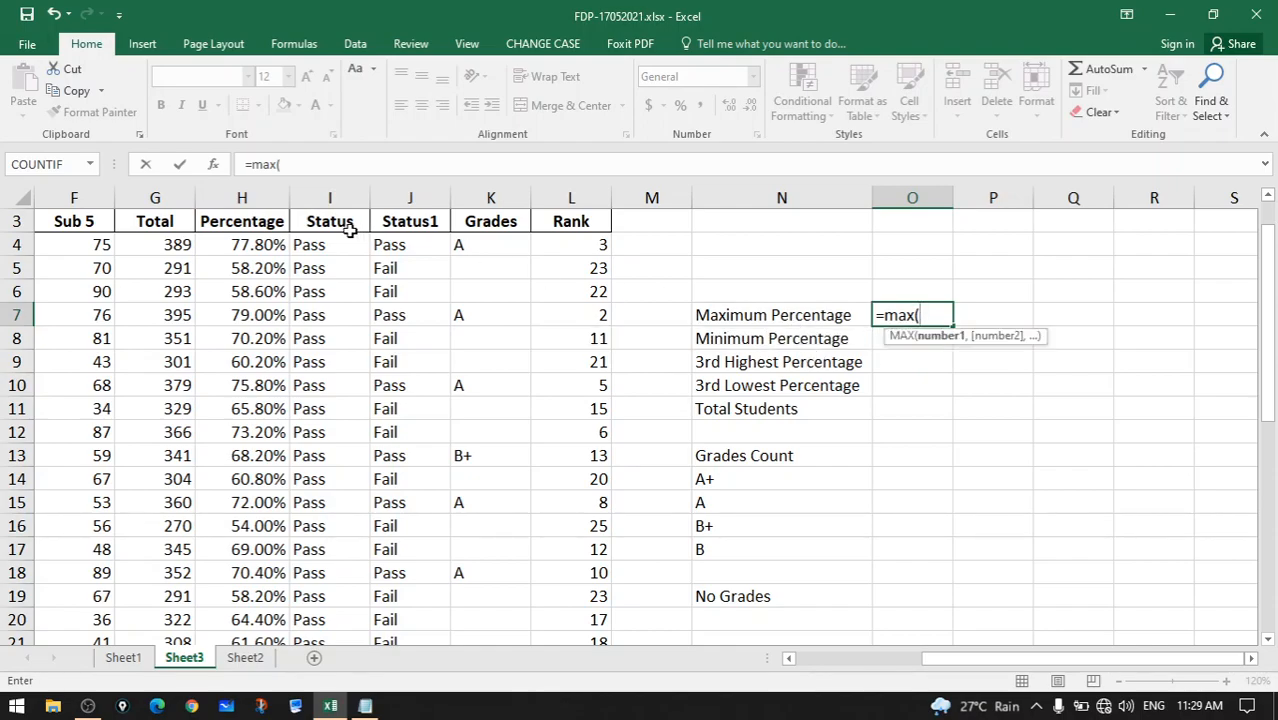
{"action": "left_click", "coordinate": [267, 245]}
{"action": "scroll", "coordinate": [265, 260], "scroll_direction": "down", "scroll_amount": 6}
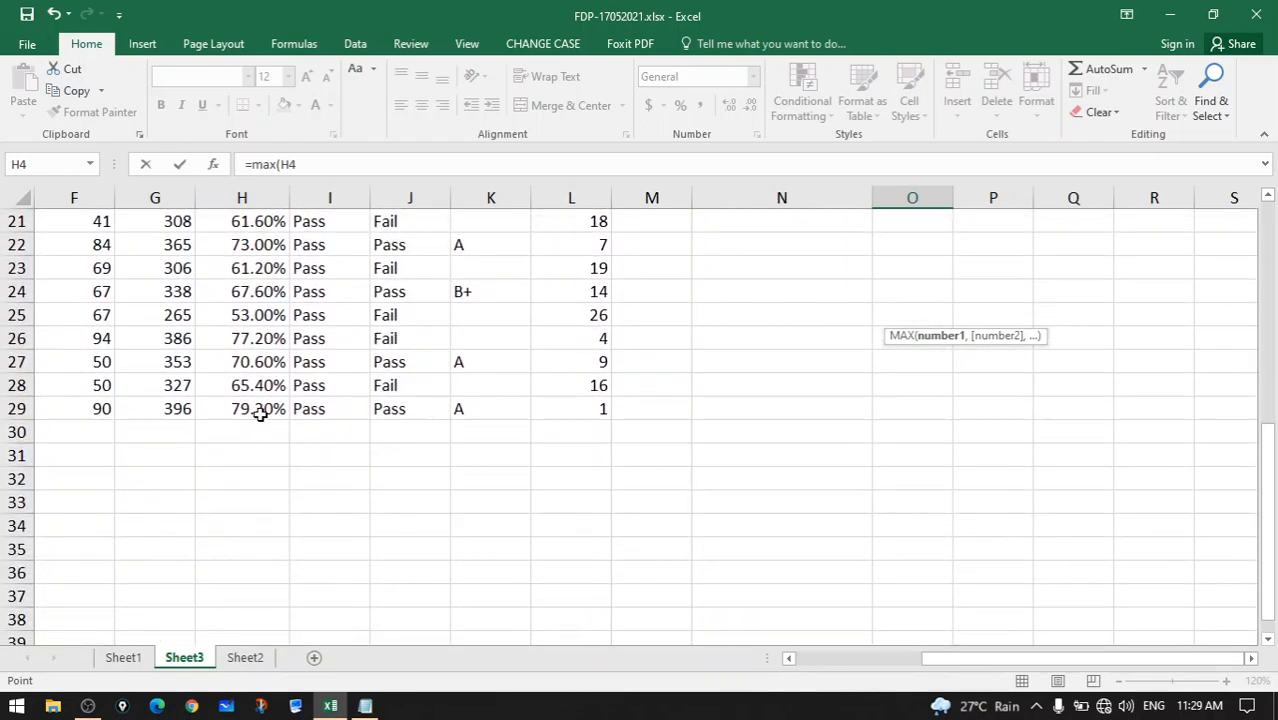
{"action": "left_click", "coordinate": [258, 409], "text": "shift"}
{"action": "scroll", "coordinate": [1127, 499], "scroll_direction": "up", "scroll_amount": 6}
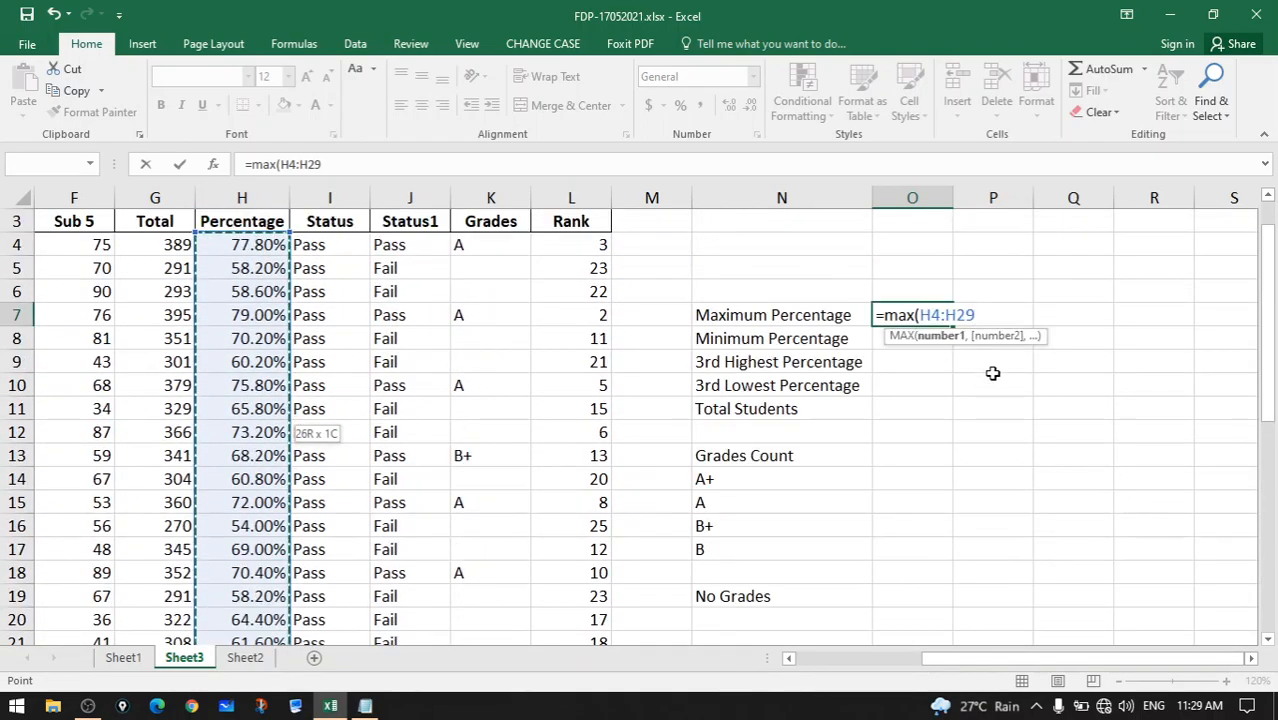
{"action": "type", "text": ")"}
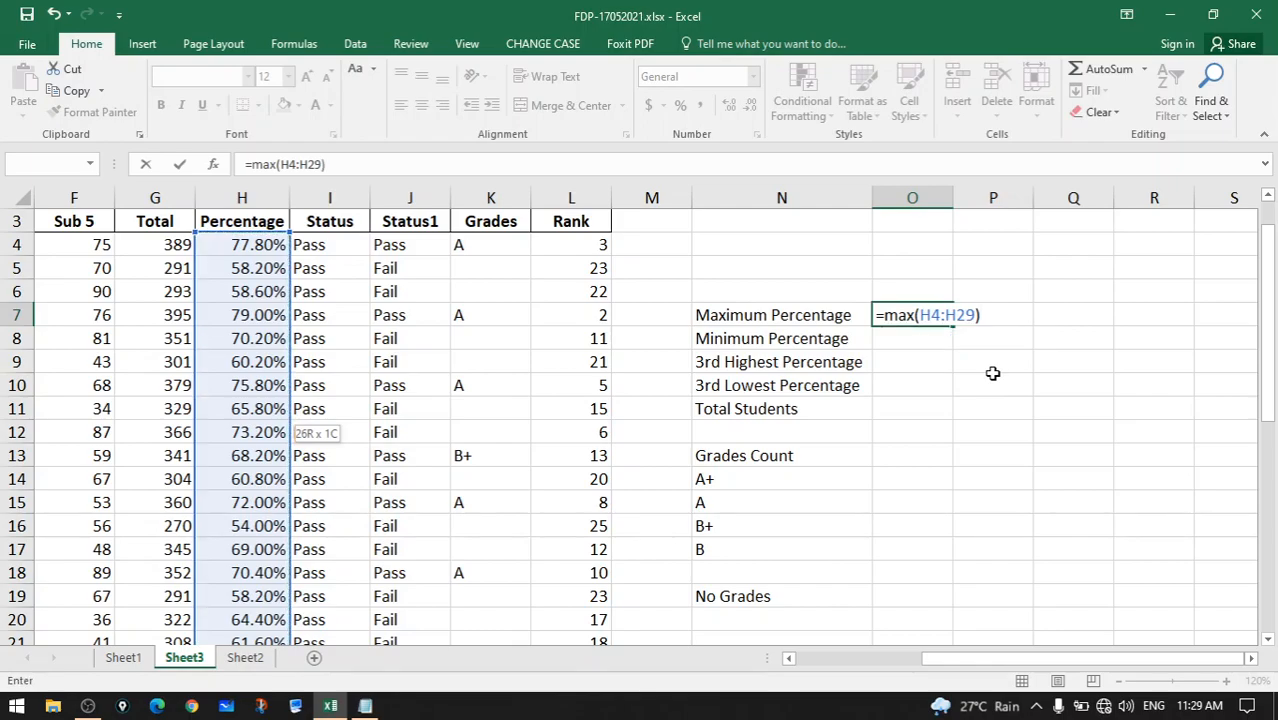
{"action": "key", "text": "Return"}
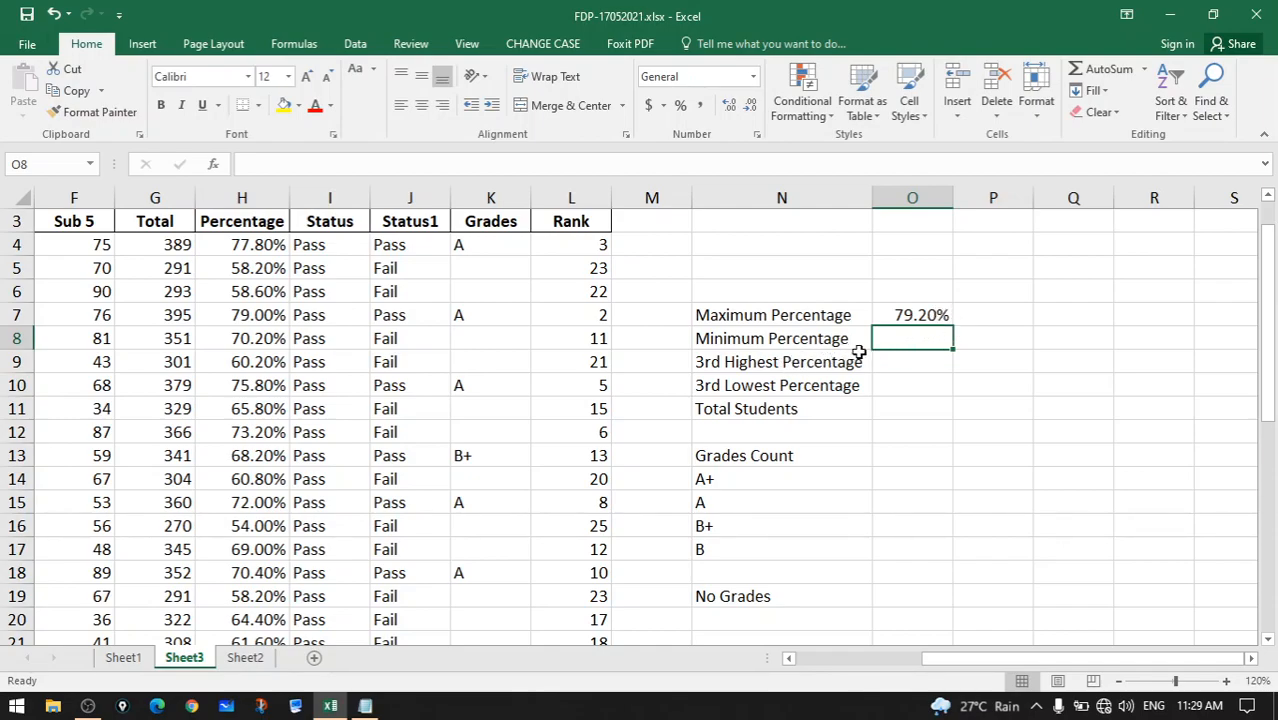
Enter =MIN(H4:H29) in O8 beside Minimum Percentage
{"action": "type", "text": "=min"}
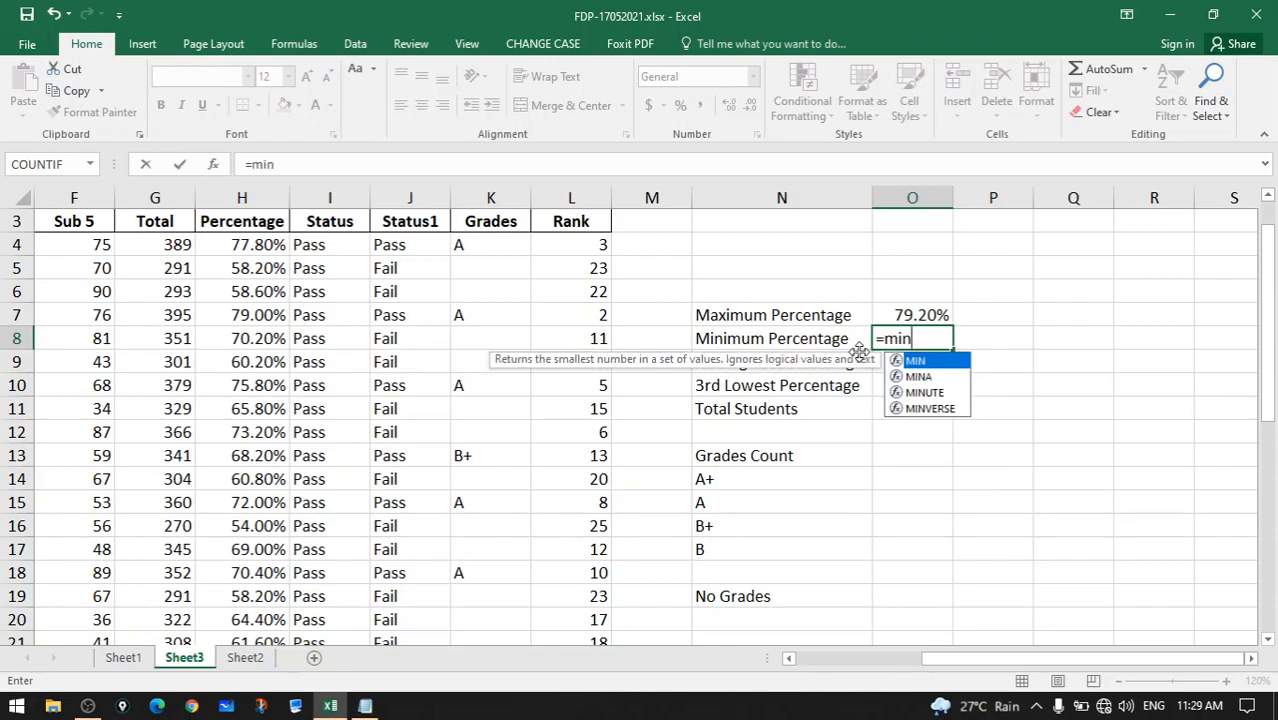
{"action": "type", "text": "("}
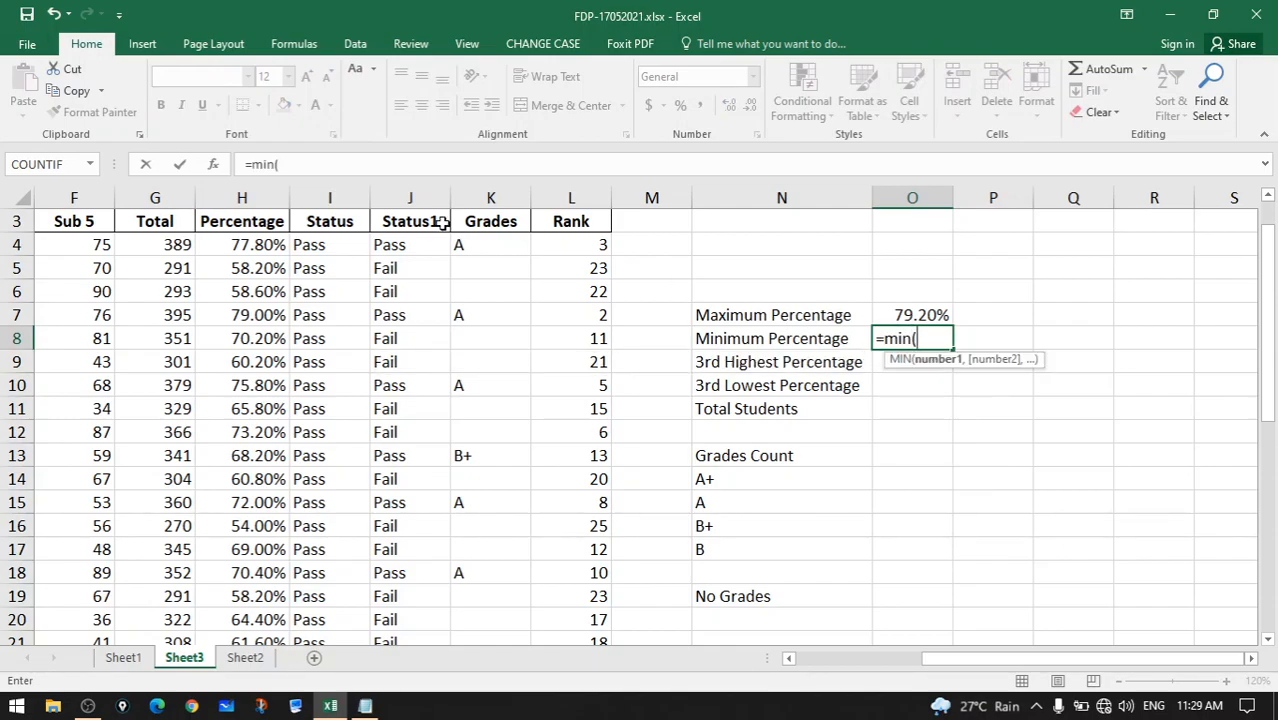
{"action": "left_click", "coordinate": [232, 244]}
{"action": "scroll", "coordinate": [265, 480], "scroll_direction": "down", "scroll_amount": 5}
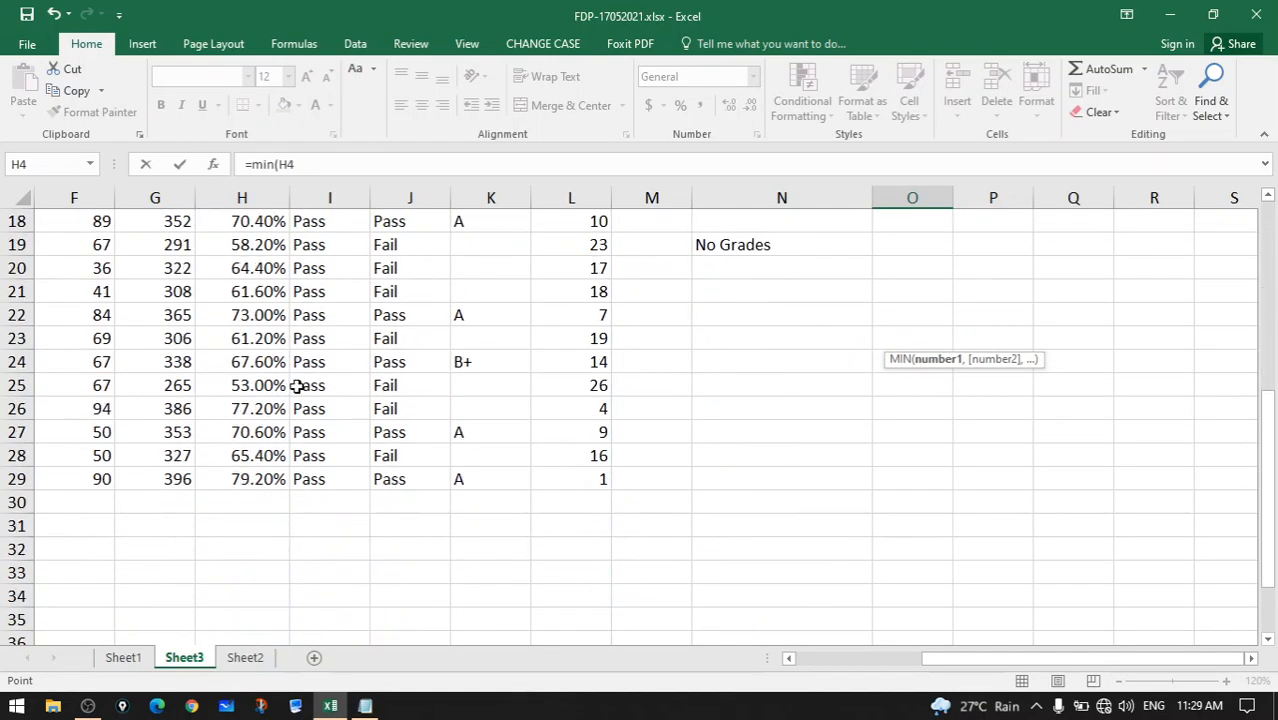
{"action": "left_click", "coordinate": [262, 481], "text": "shift"}
{"action": "scroll", "coordinate": [647, 514], "scroll_direction": "up", "scroll_amount": 6}
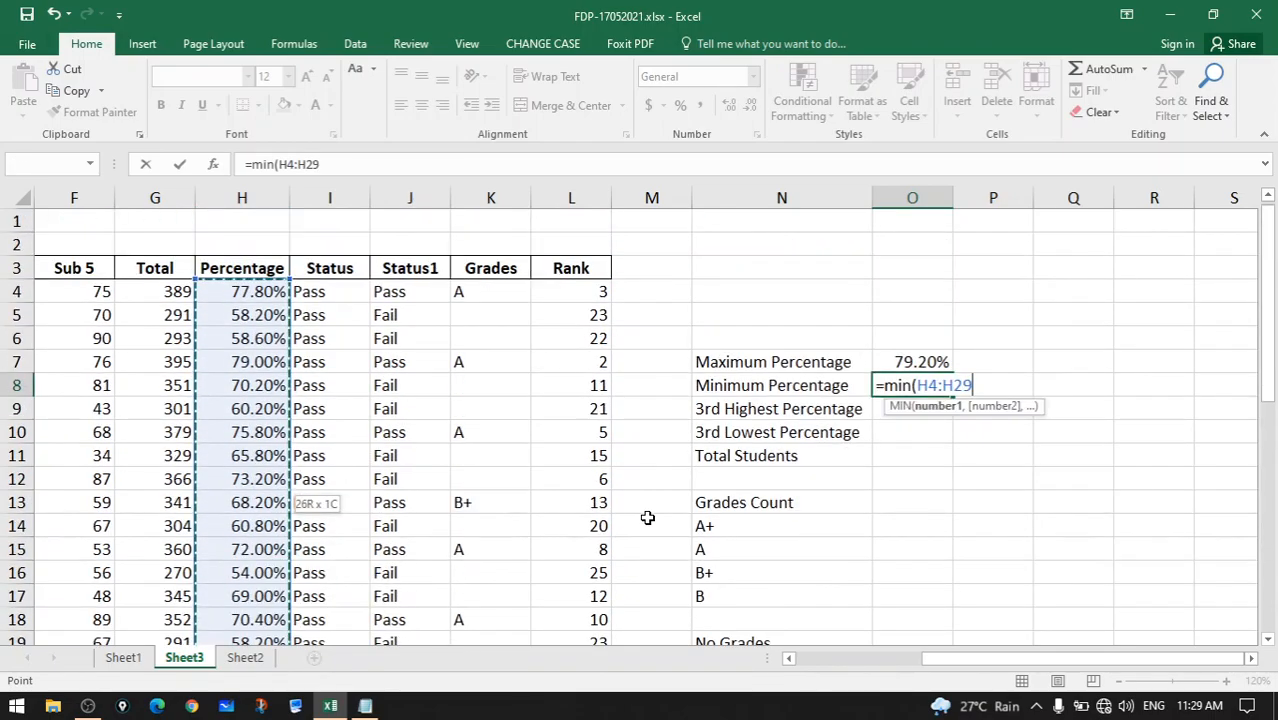
{"action": "type", "text": ")"}
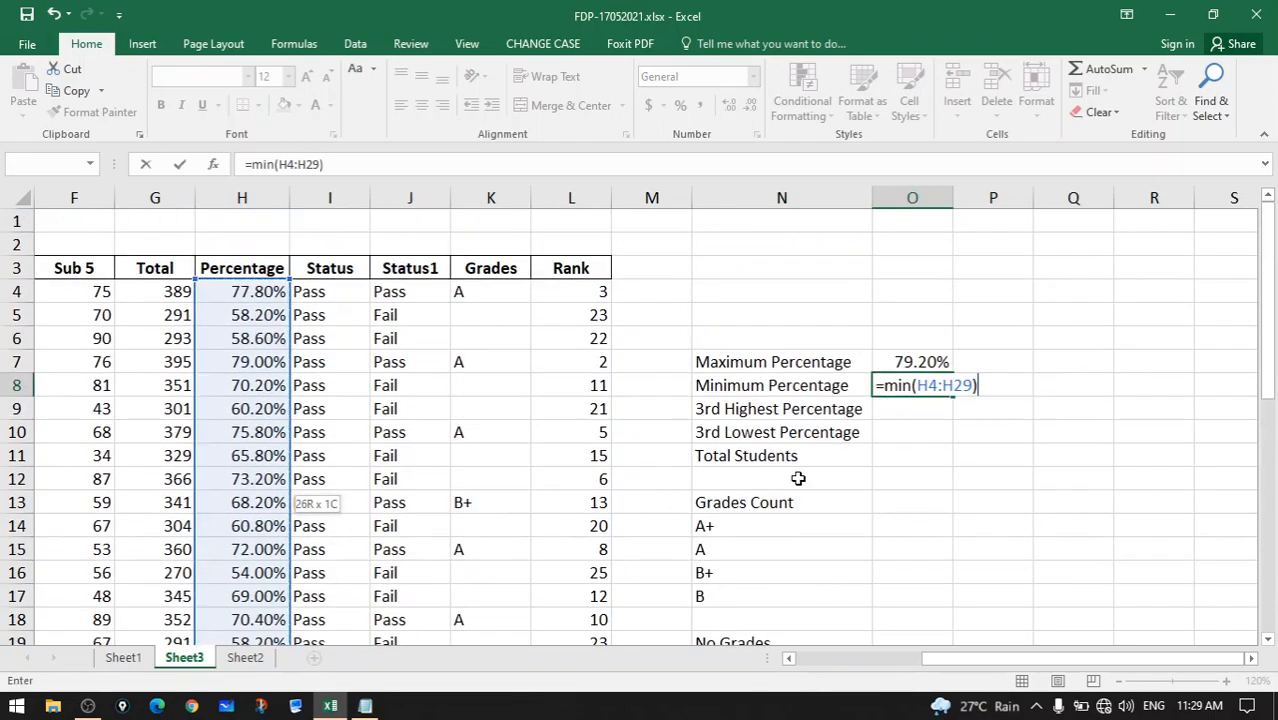
{"action": "key", "text": "Return"}
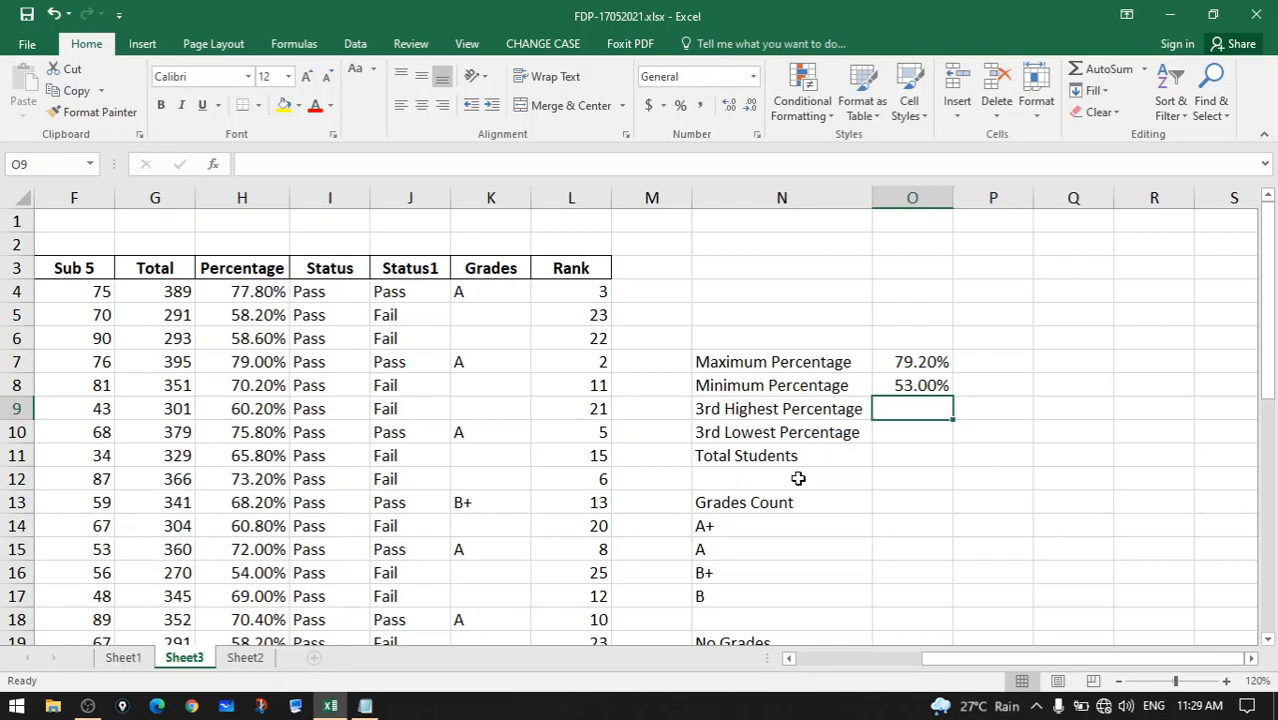
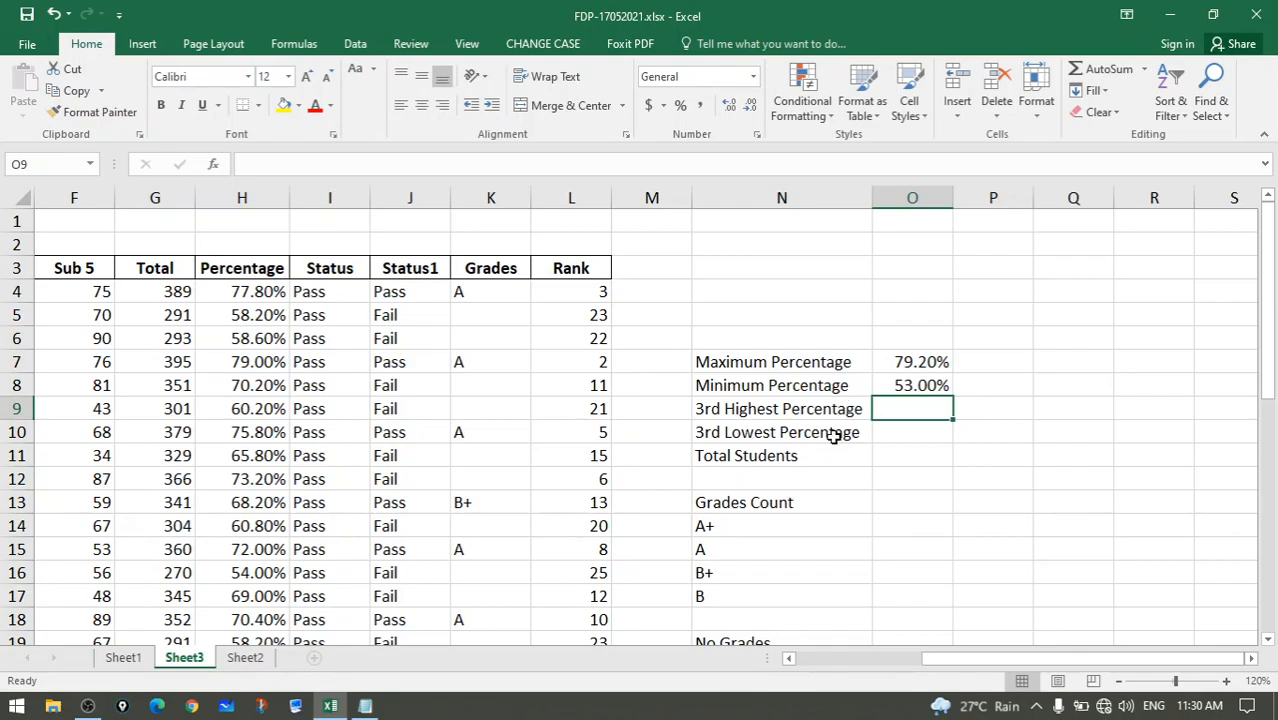
{"action": "left_click", "coordinate": [833, 436]}
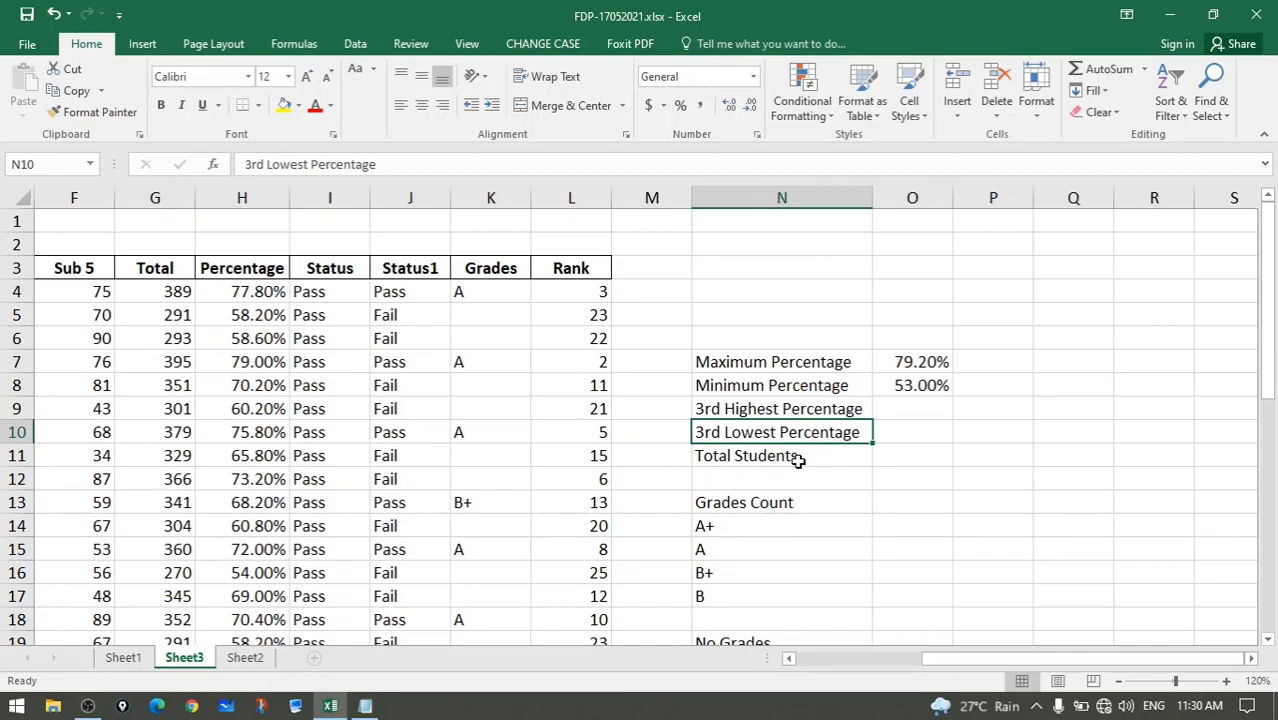
{"action": "left_click", "coordinate": [805, 460]}
{"action": "left_click", "coordinate": [906, 462]}
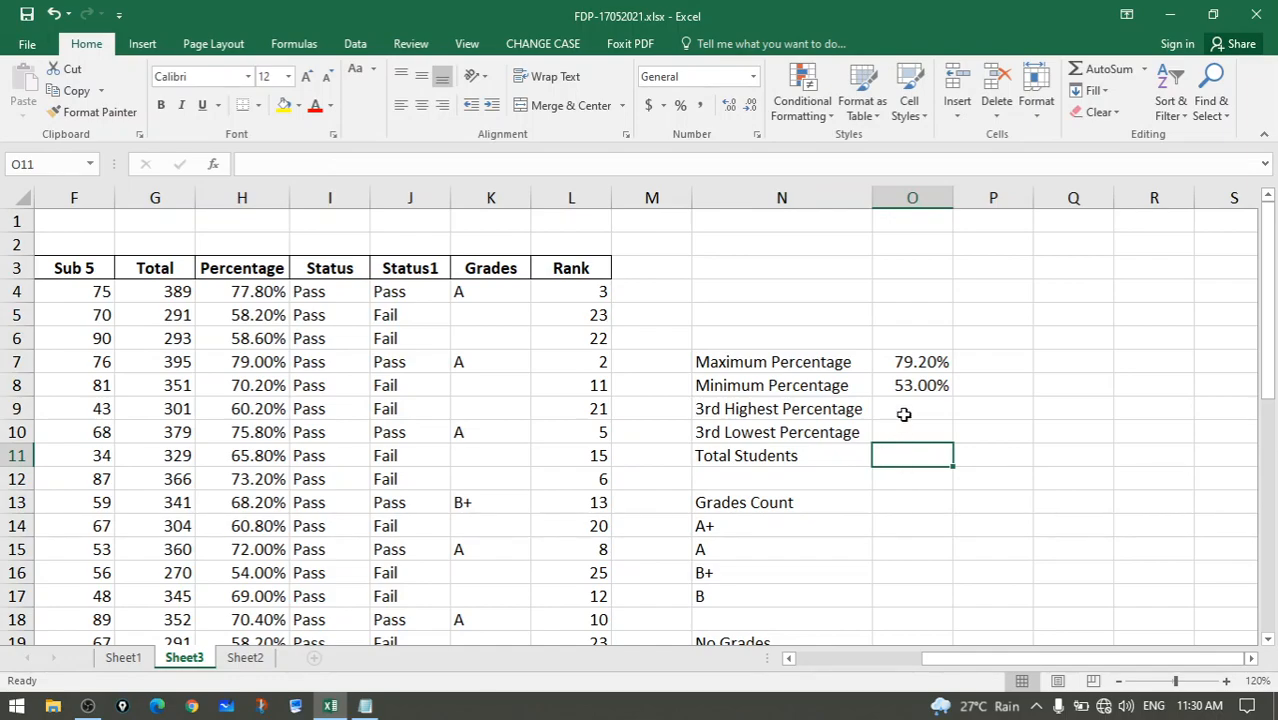
Enter =LARGE(H4:H29,3) in O9 beside 3rd Highest Percentage
{"action": "left_click", "coordinate": [908, 415]}
{"action": "double_click", "coordinate": [916, 404]}
{"action": "type", "text": "="}
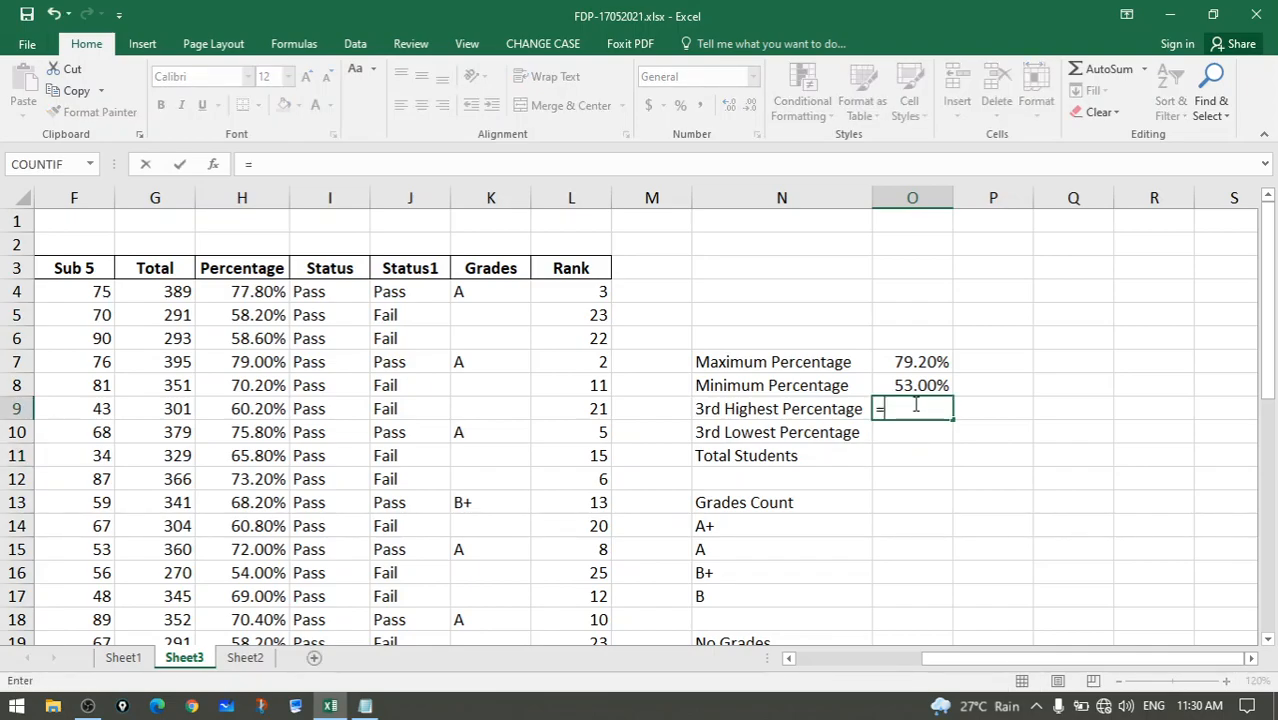
{"action": "type", "text": "large"}
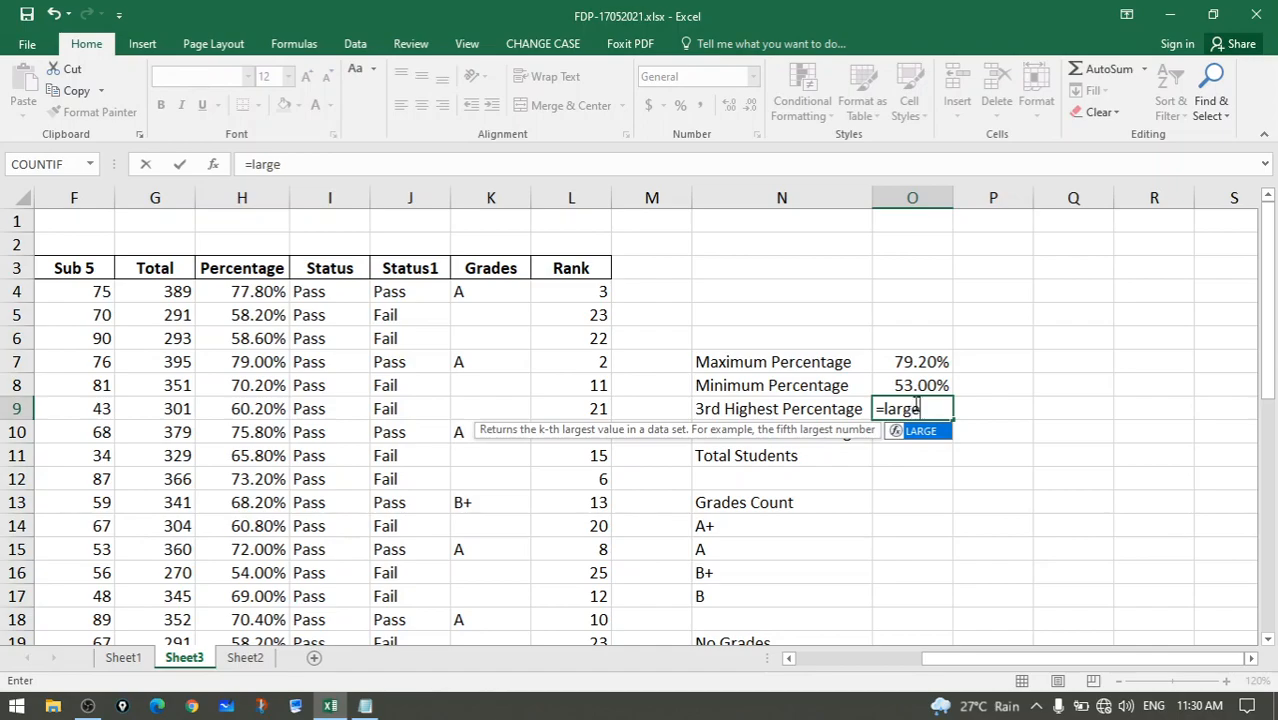
{"action": "type", "text": "("}
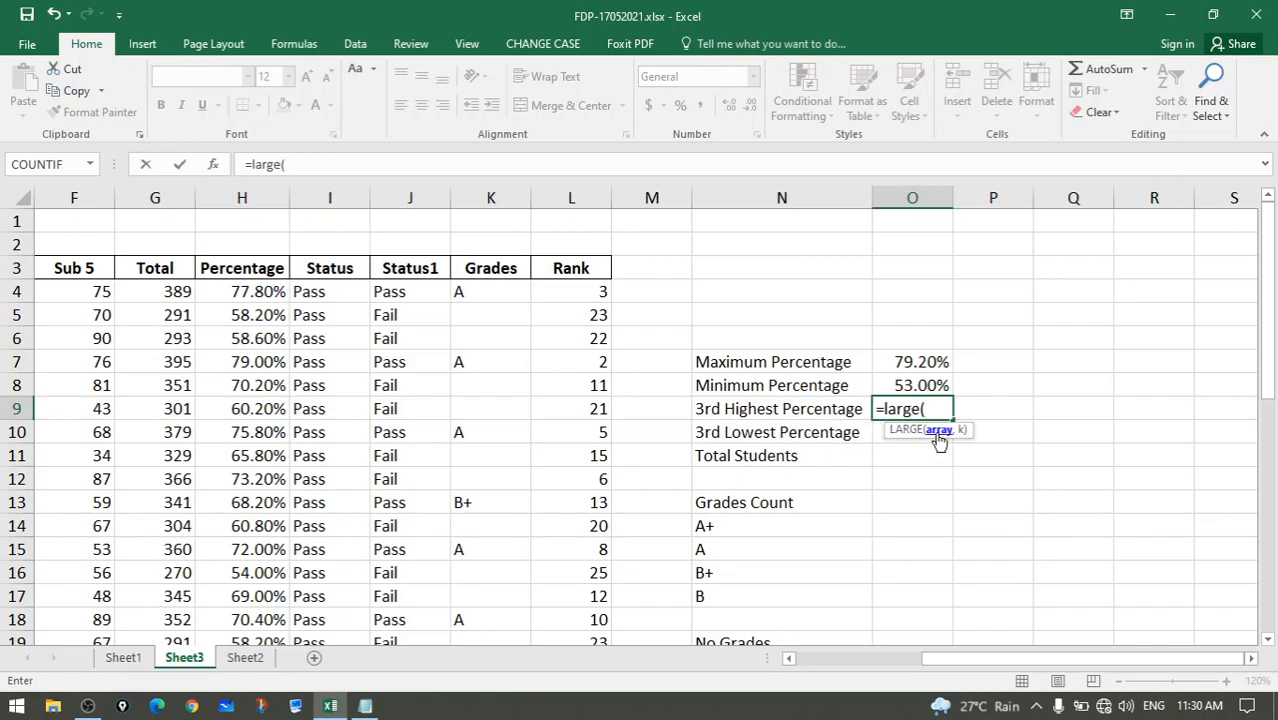
{"action": "left_click", "coordinate": [284, 297]}
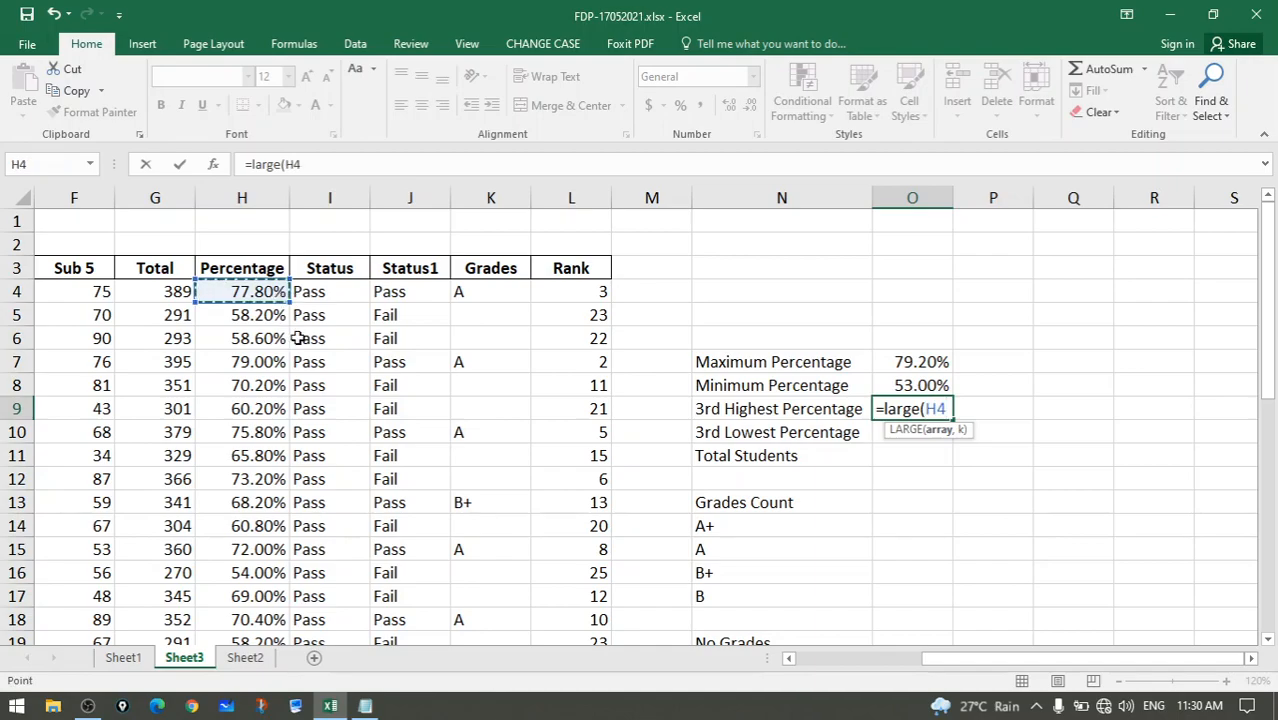
{"action": "scroll", "coordinate": [300, 345], "scroll_direction": "down", "scroll_amount": 6}
{"action": "left_click", "coordinate": [266, 455], "text": "shift"}
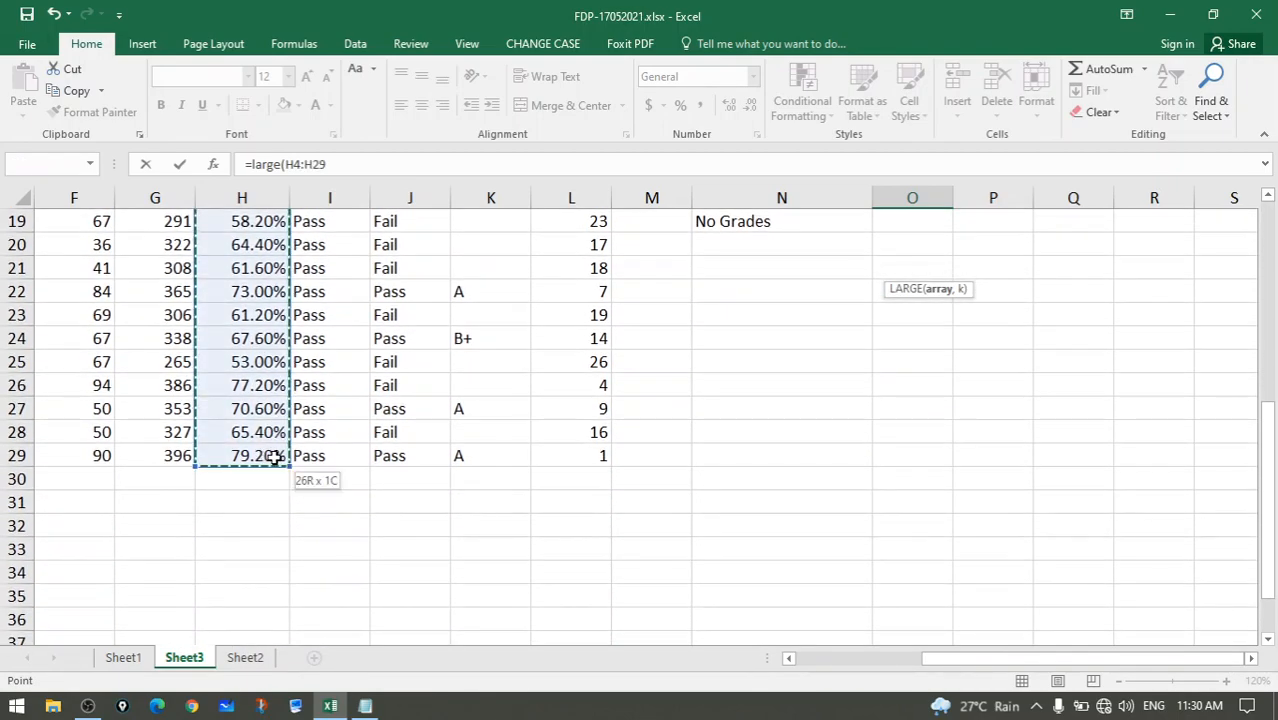
{"action": "scroll", "coordinate": [518, 443], "scroll_direction": "up", "scroll_amount": 6}
{"action": "type", "text": ","}
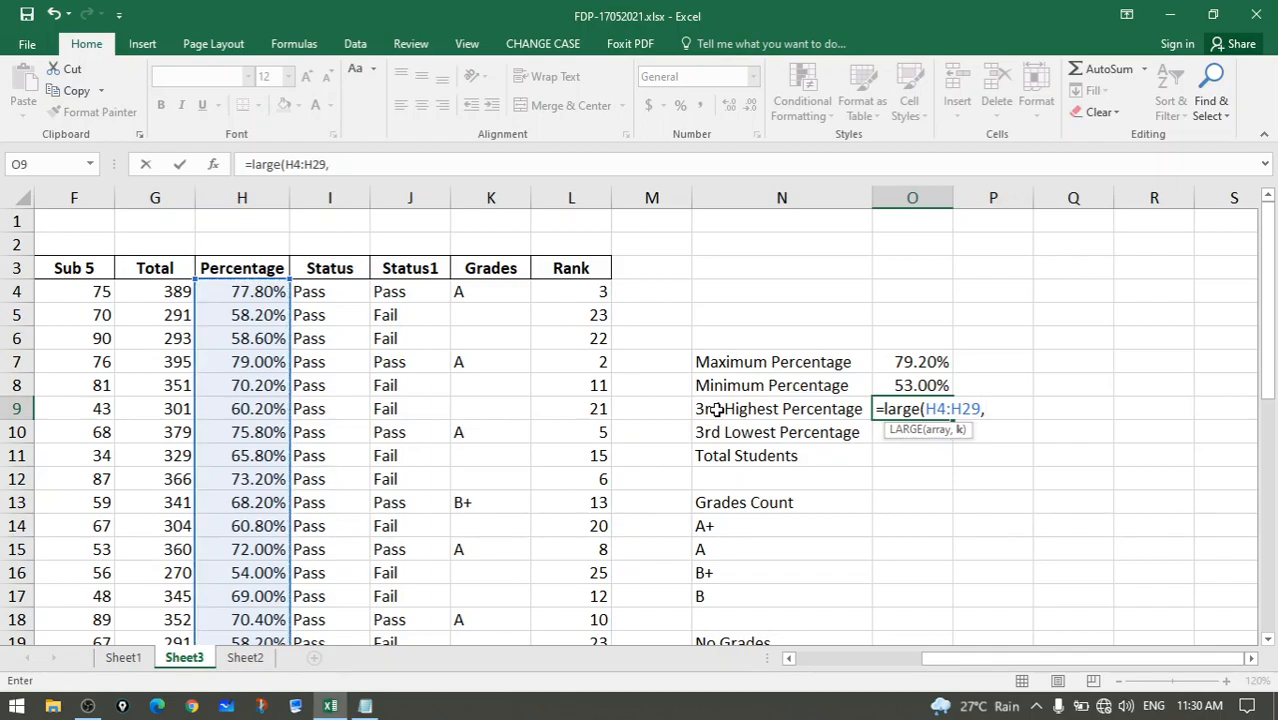
{"action": "type", "text": "3)"}
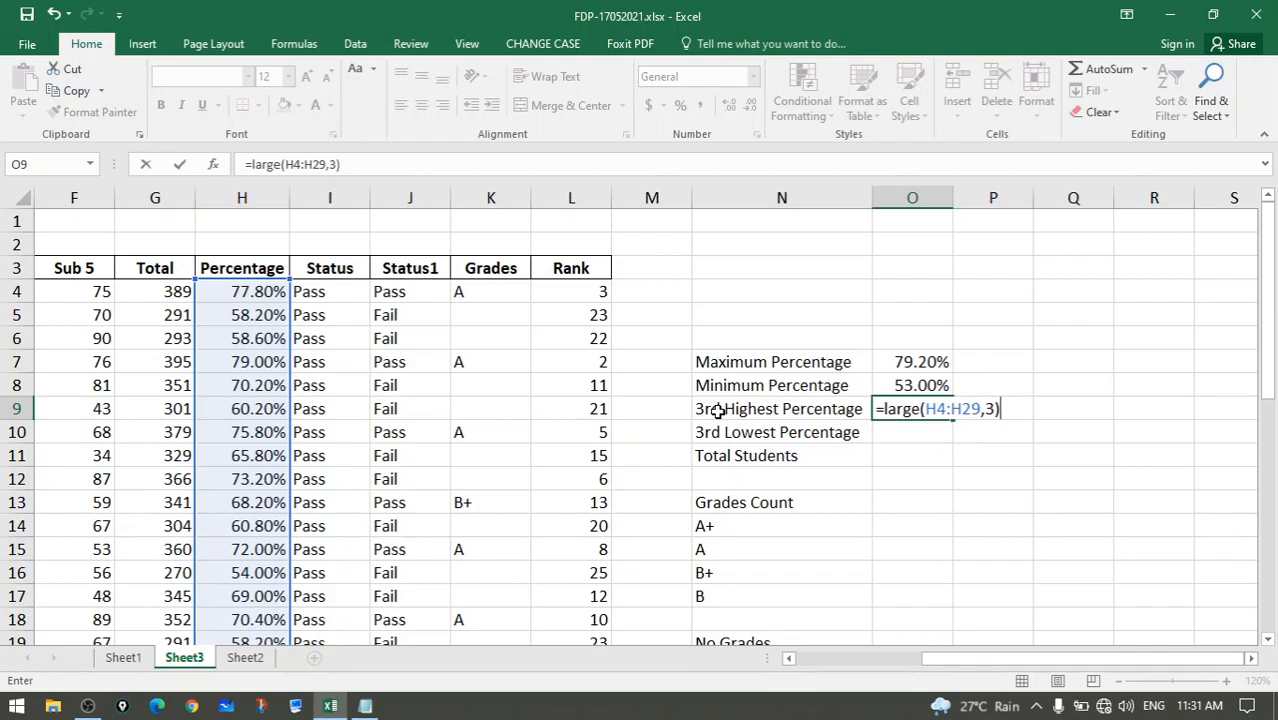
{"action": "key", "text": "Return"}
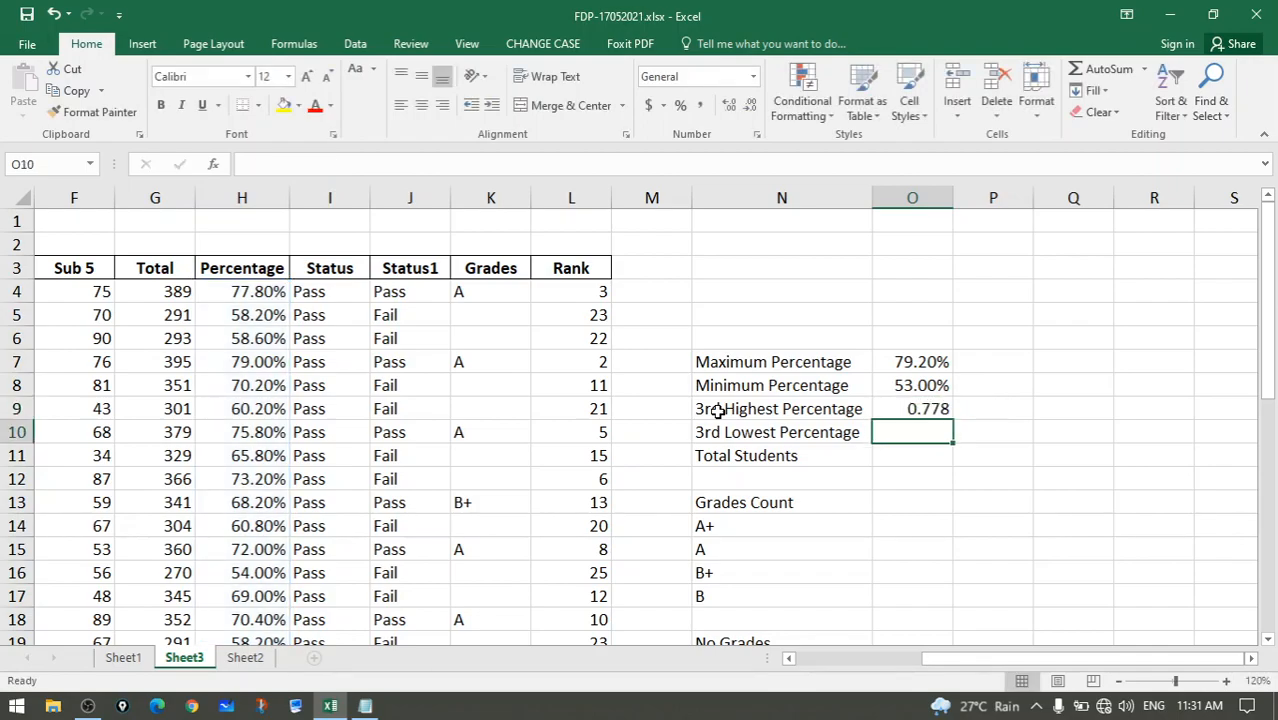
Copy the percentage format of the Minimum Percentage result in O8 onto O9 with Format Painter
{"action": "left_click", "coordinate": [938, 409]}
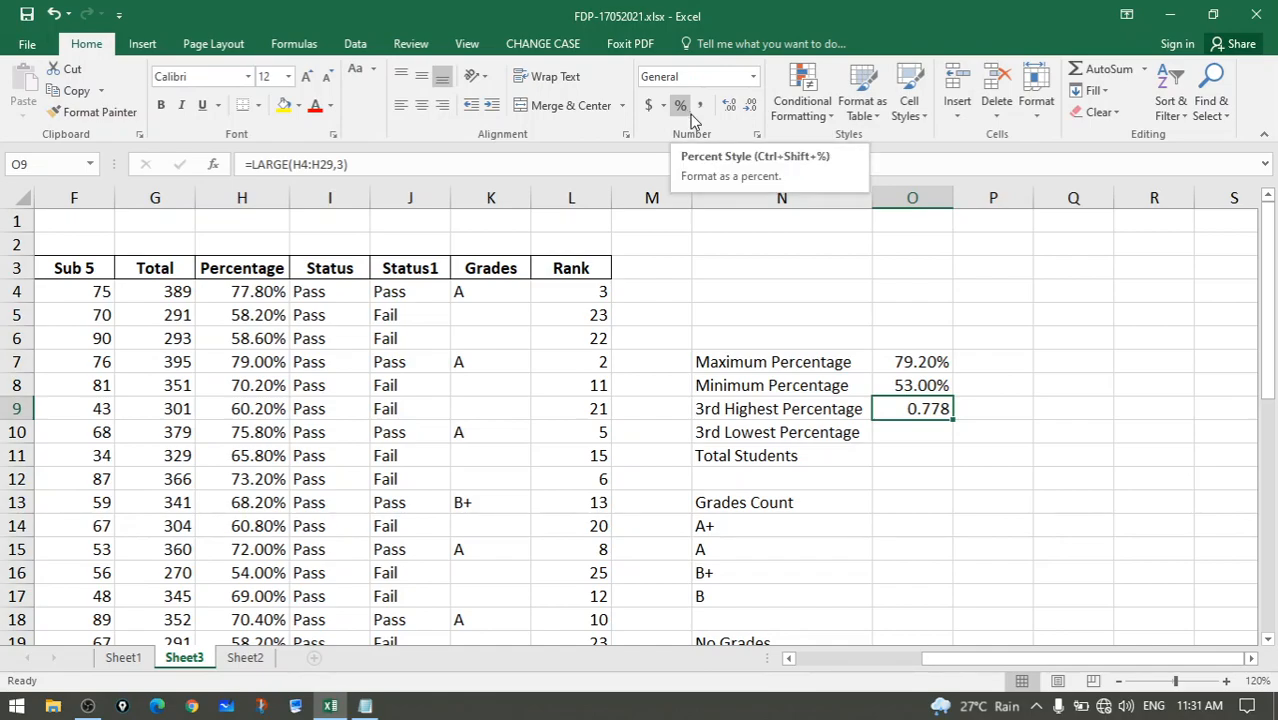
{"action": "left_click", "coordinate": [937, 384]}
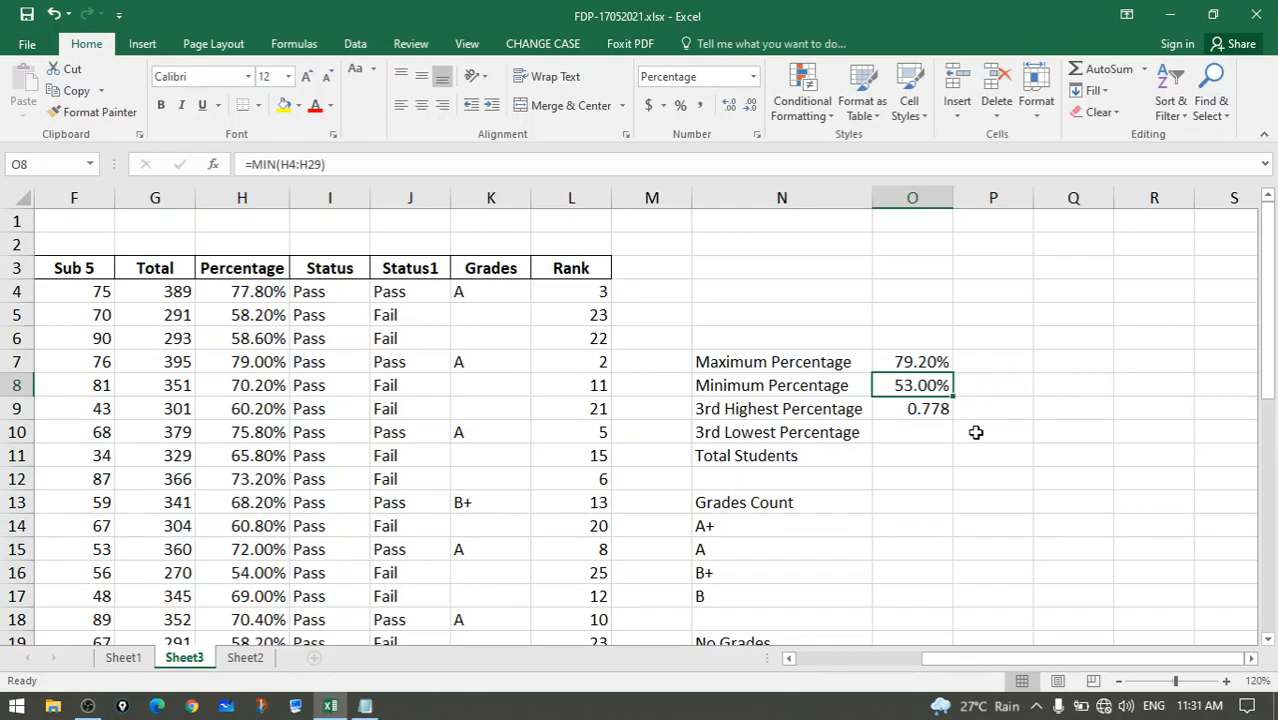
{"action": "left_click", "coordinate": [915, 362]}
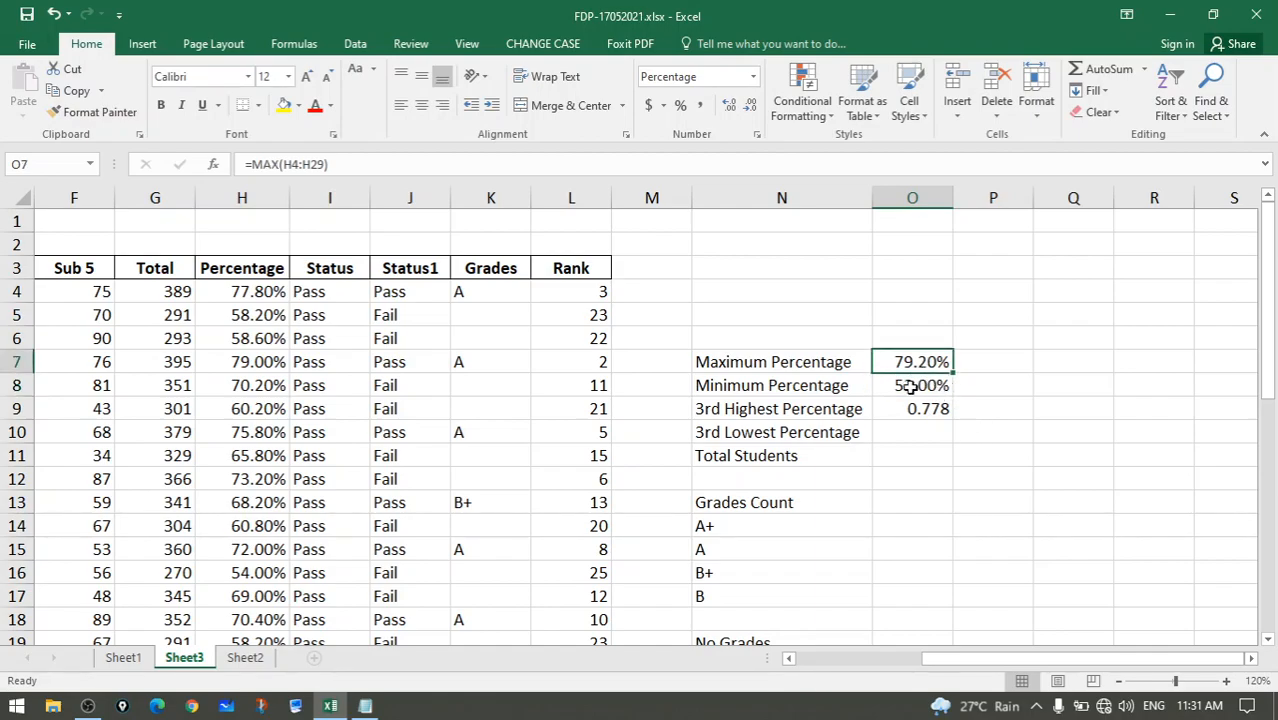
{"action": "left_click", "coordinate": [910, 388]}
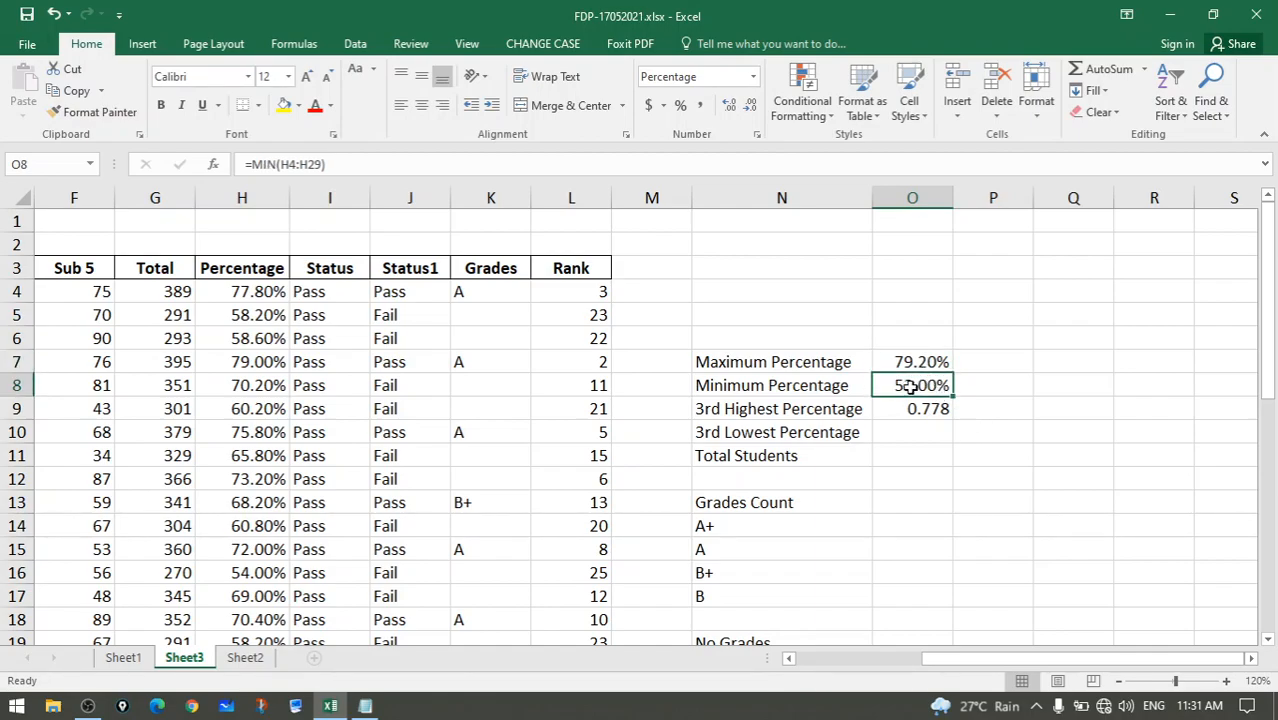
{"action": "left_click", "coordinate": [85, 113]}
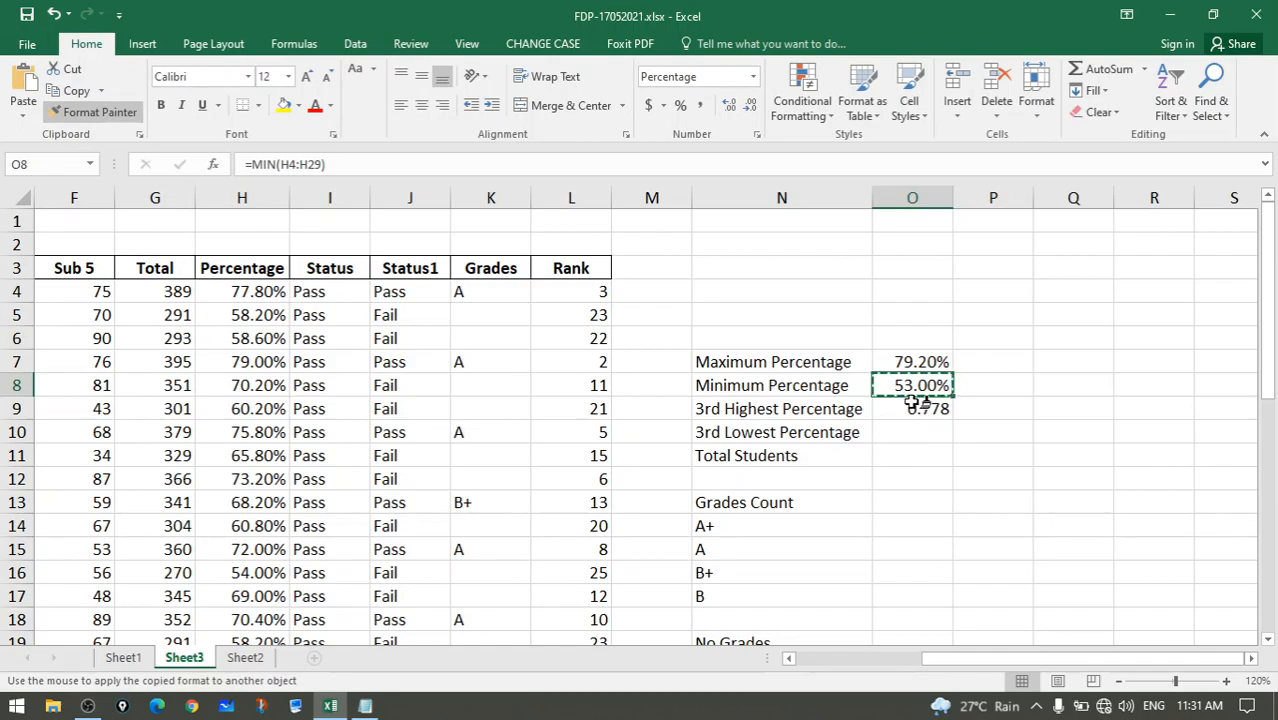
{"action": "left_click", "coordinate": [912, 416]}
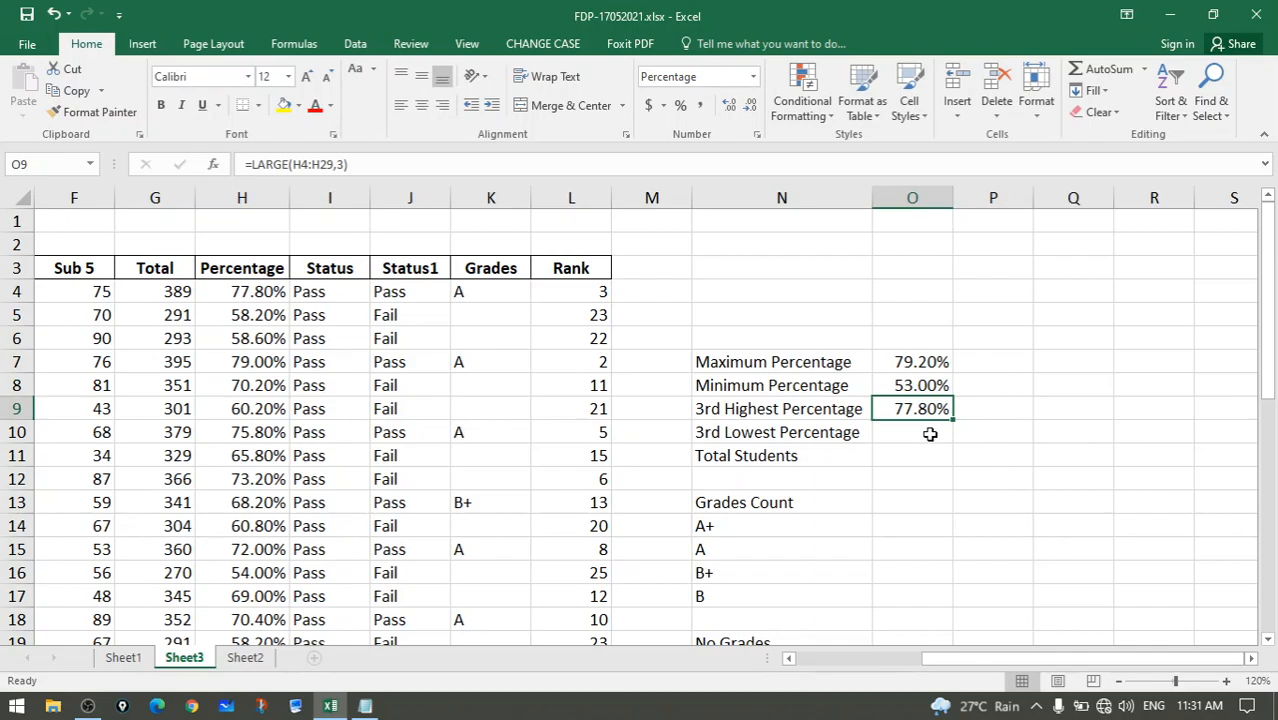
Enter =SMALL(H4:H29,3) in O10 beside 3rd Lowest Percentage
{"action": "key", "text": "ctrl+Page_Up"}
{"action": "key", "text": "ctrl+Page_Down"}
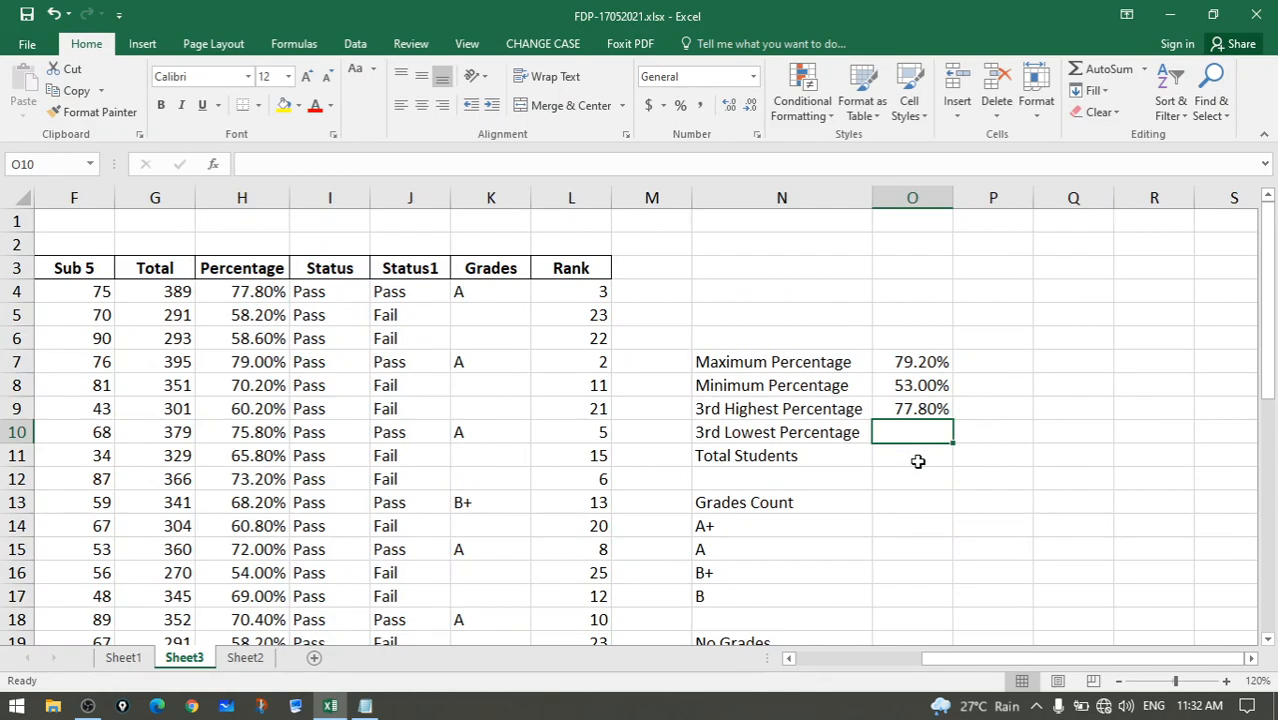
{"action": "left_click", "coordinate": [918, 461]}
{"action": "left_click", "coordinate": [911, 432]}
{"action": "type", "text": "=saml"}
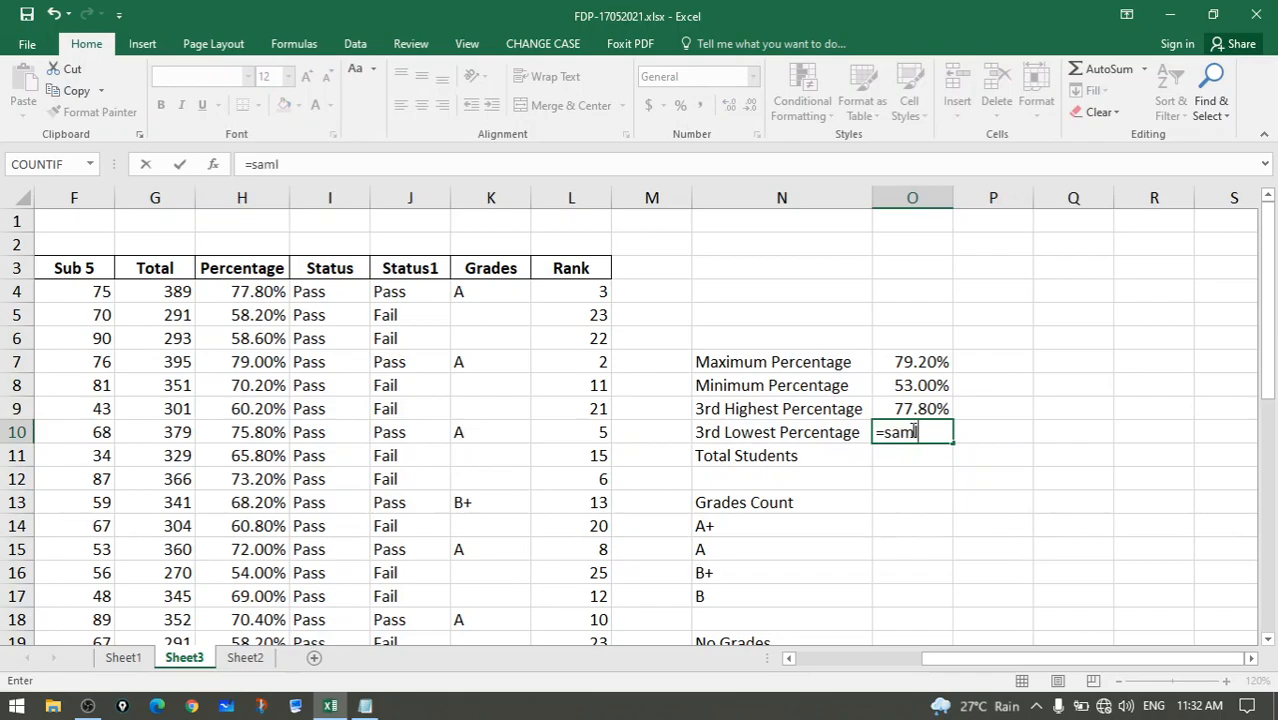
{"action": "key", "text": "BackSpace"}
{"action": "key", "text": "BackSpace"}
{"action": "type", "text": "mal"}
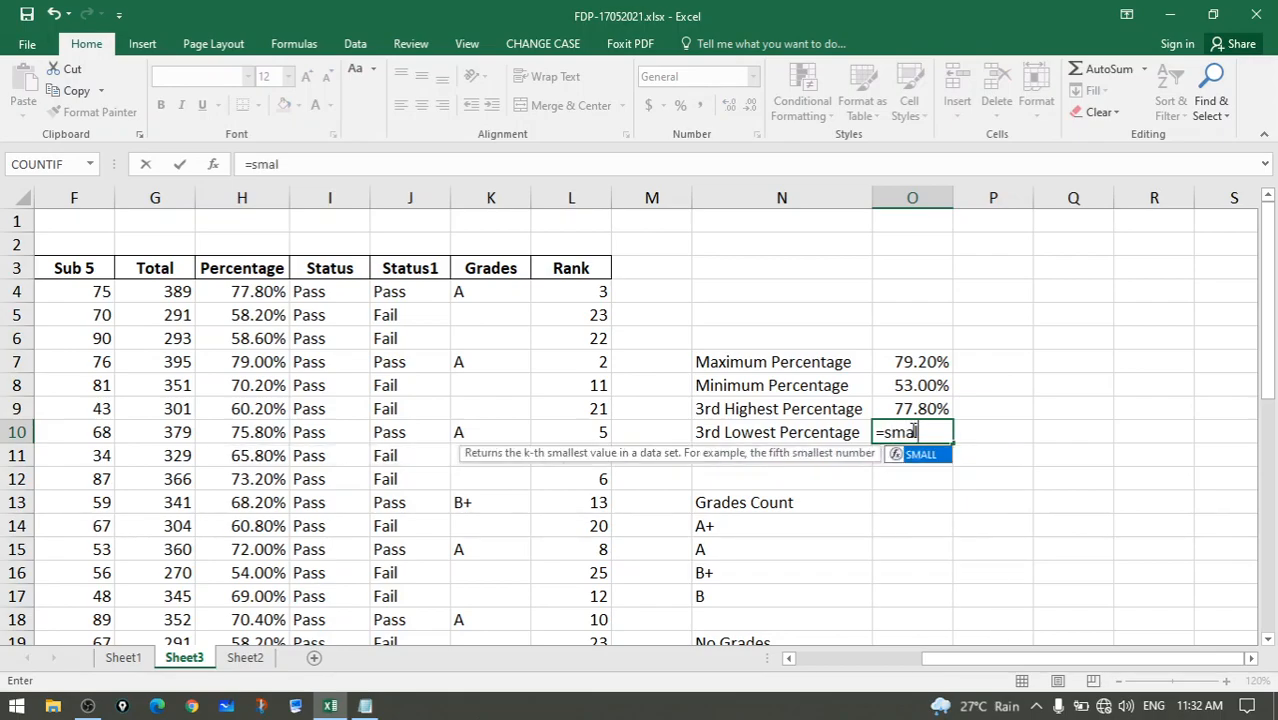
{"action": "type", "text": "l("}
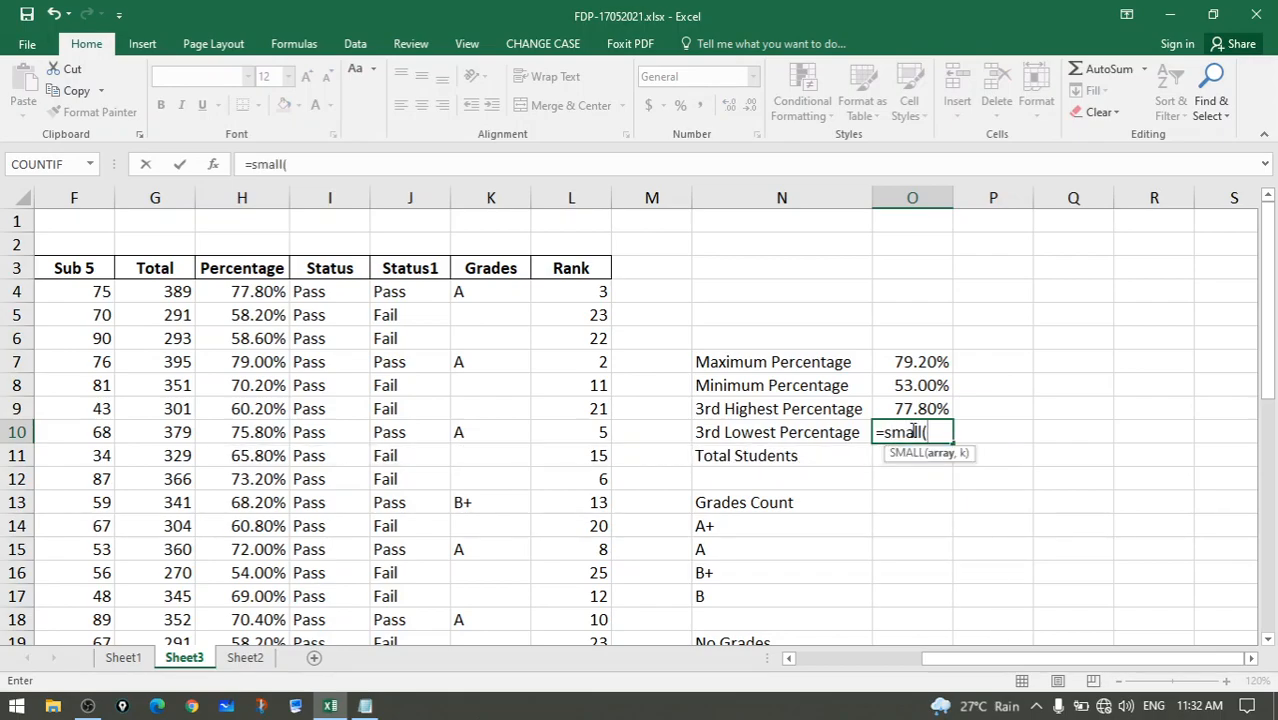
{"action": "left_click", "coordinate": [255, 291]}
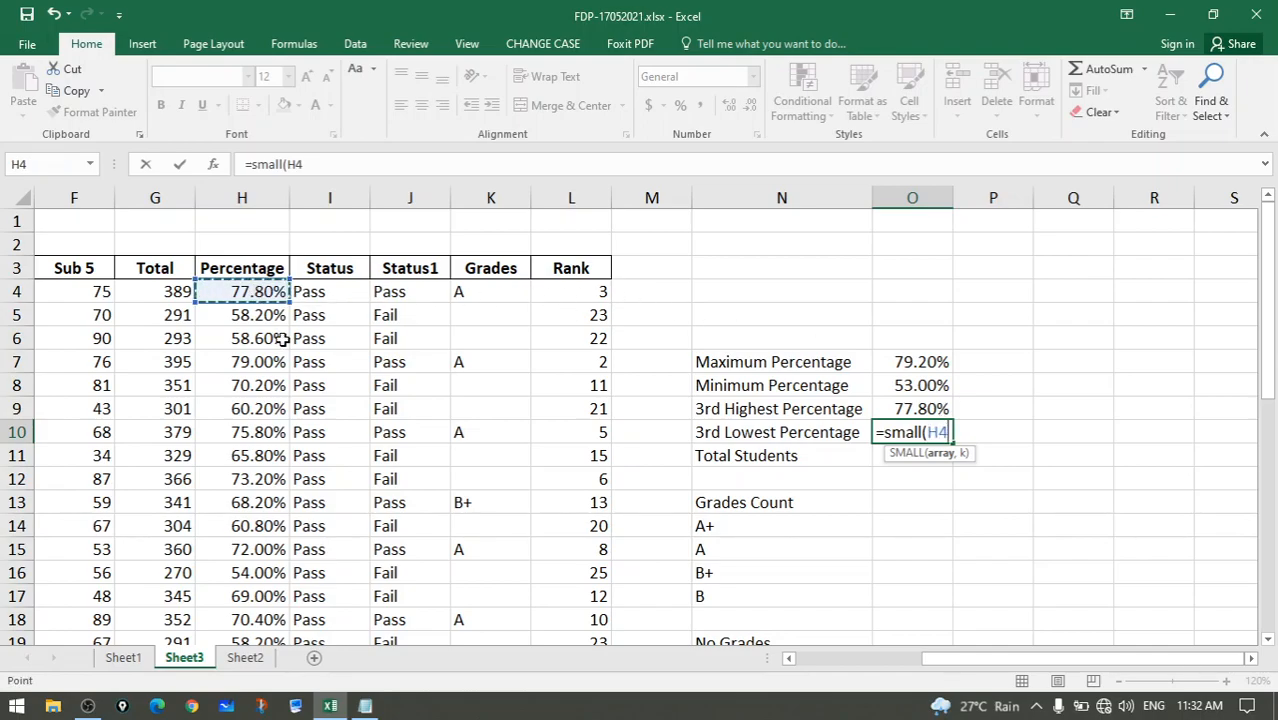
{"action": "scroll", "coordinate": [284, 380], "scroll_direction": "down", "scroll_amount": 6}
{"action": "left_click", "coordinate": [251, 451], "text": "shift"}
{"action": "scroll", "coordinate": [636, 434], "scroll_direction": "up", "scroll_amount": 5}
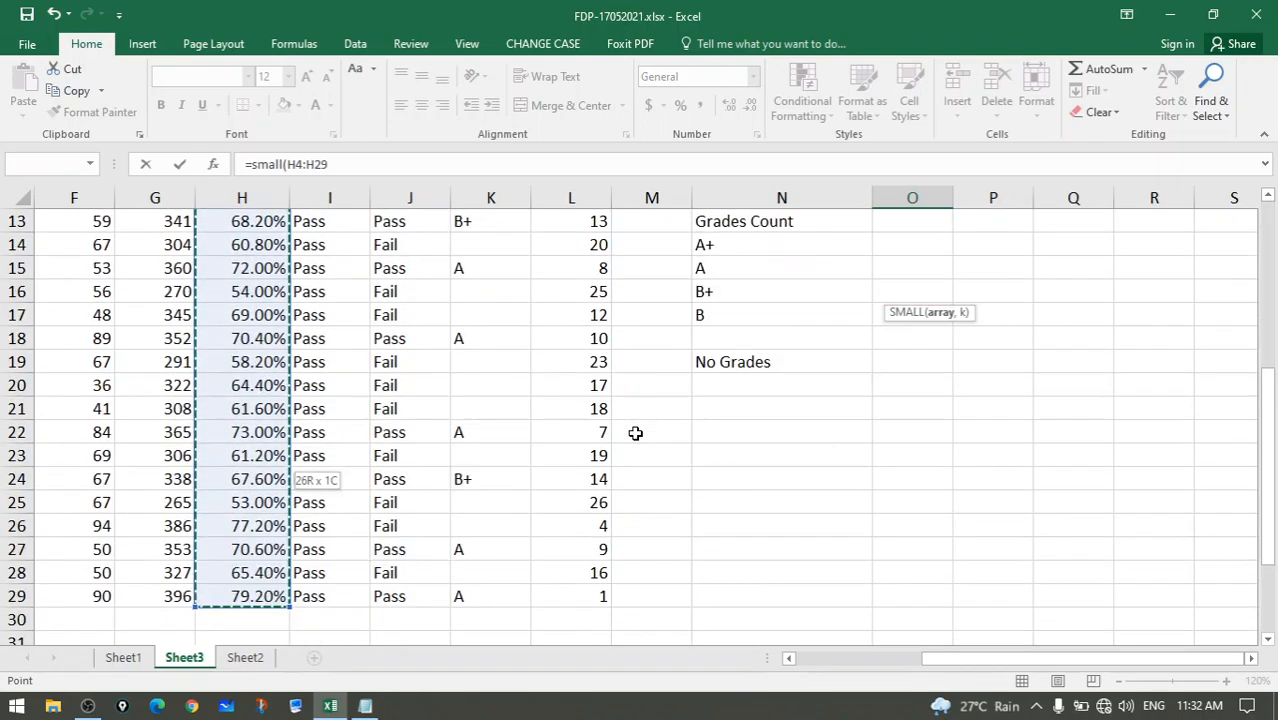
{"action": "type", "text": ","}
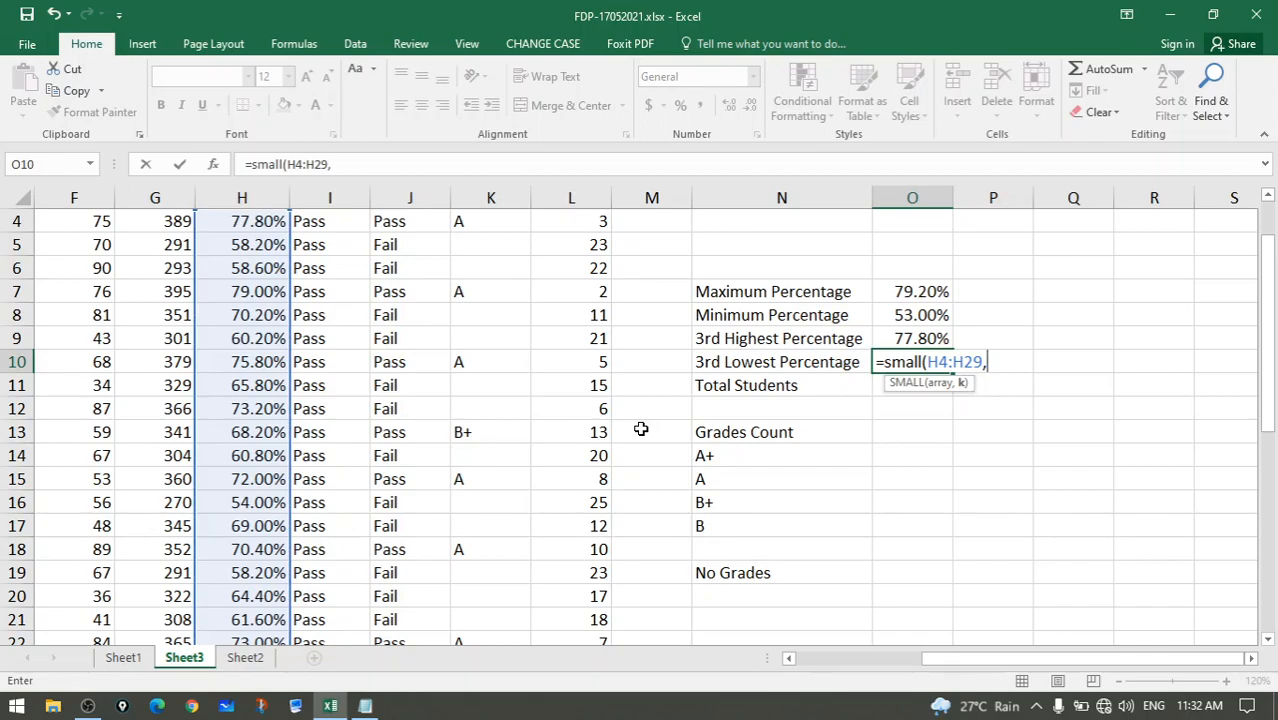
{"action": "type", "text": "3)"}
{"action": "key", "text": "Return"}
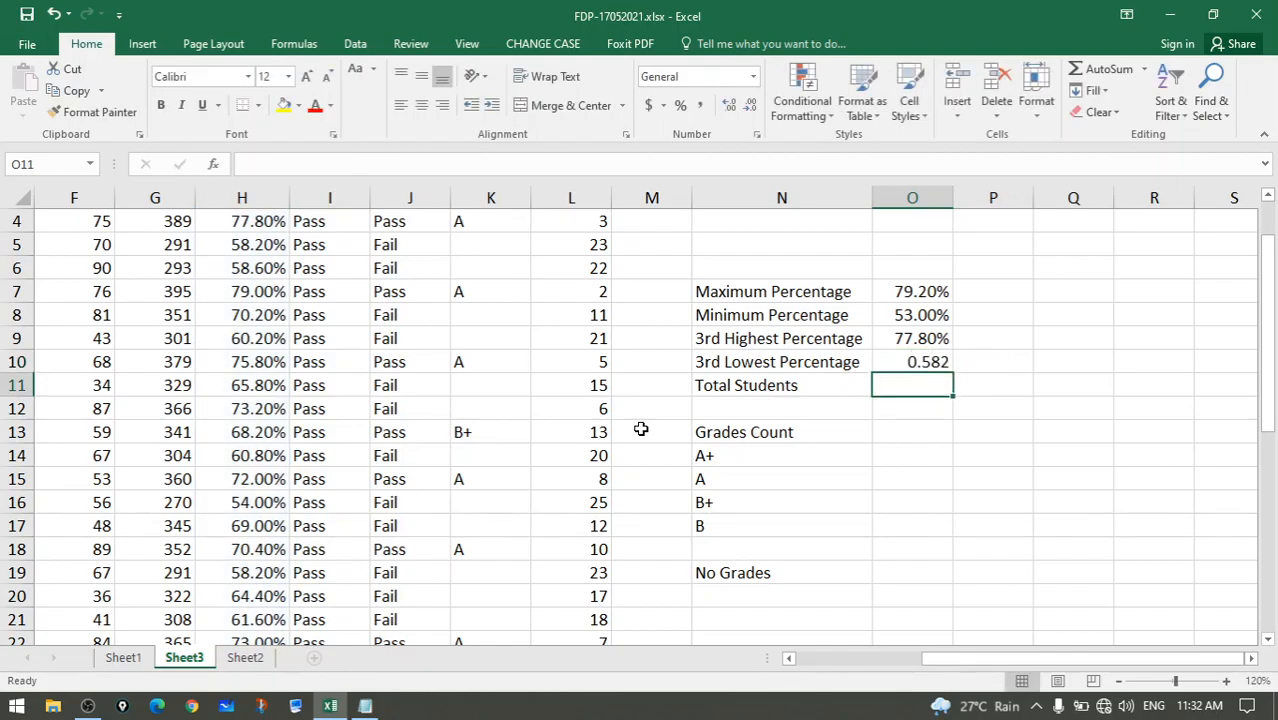
Copy the percentage format of the Minimum Percentage result in O8 onto O10 with Format Painter
{"action": "left_click", "coordinate": [936, 364]}
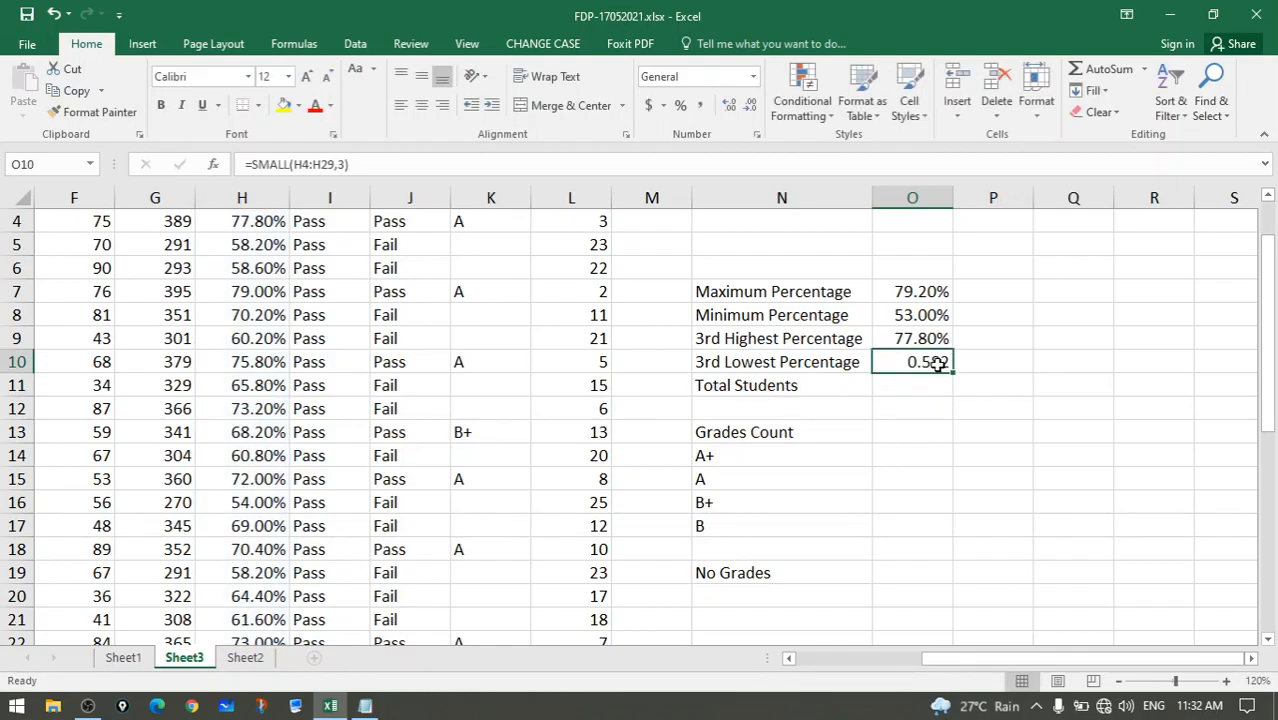
{"action": "left_click", "coordinate": [916, 316]}
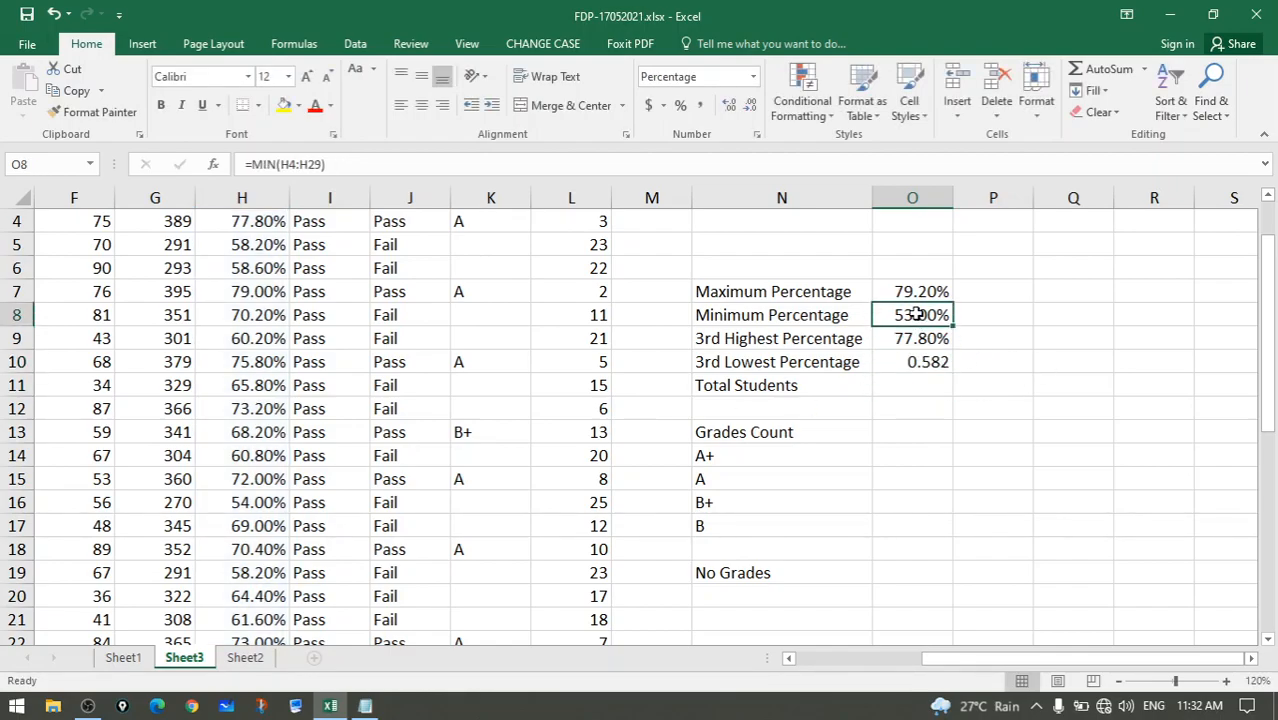
{"action": "left_click", "coordinate": [97, 116]}
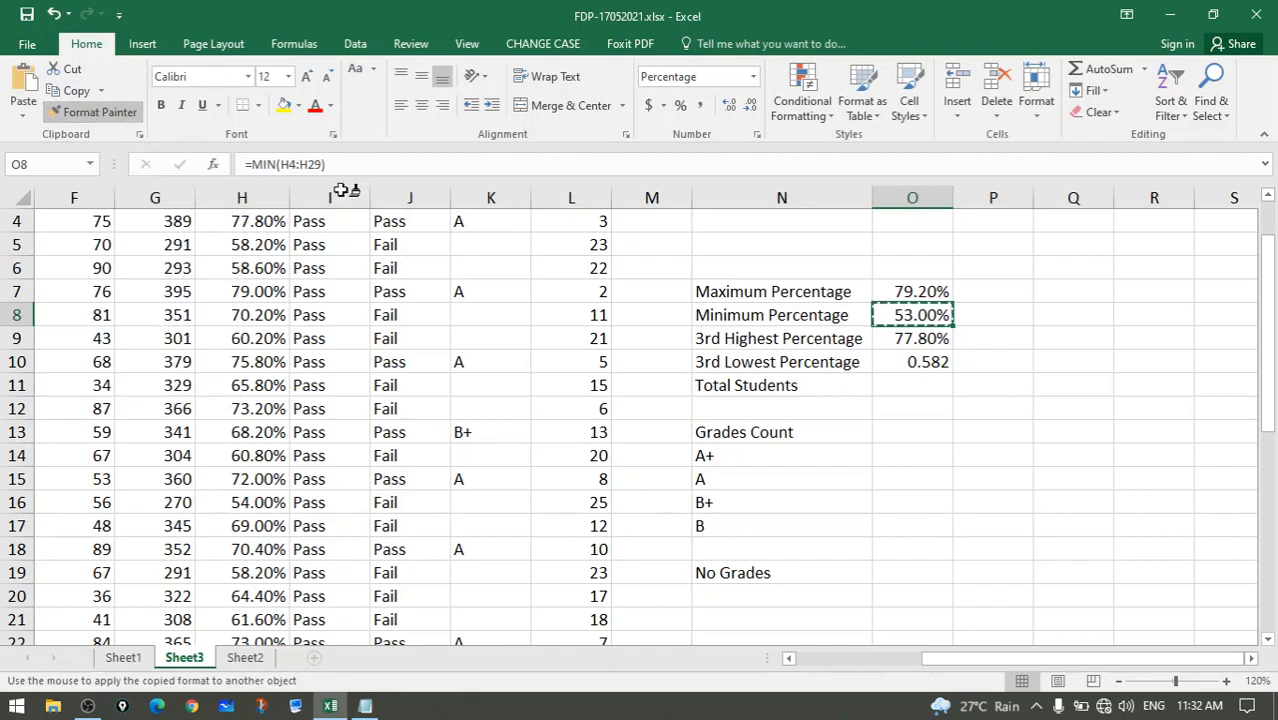
{"action": "left_click", "coordinate": [930, 362]}
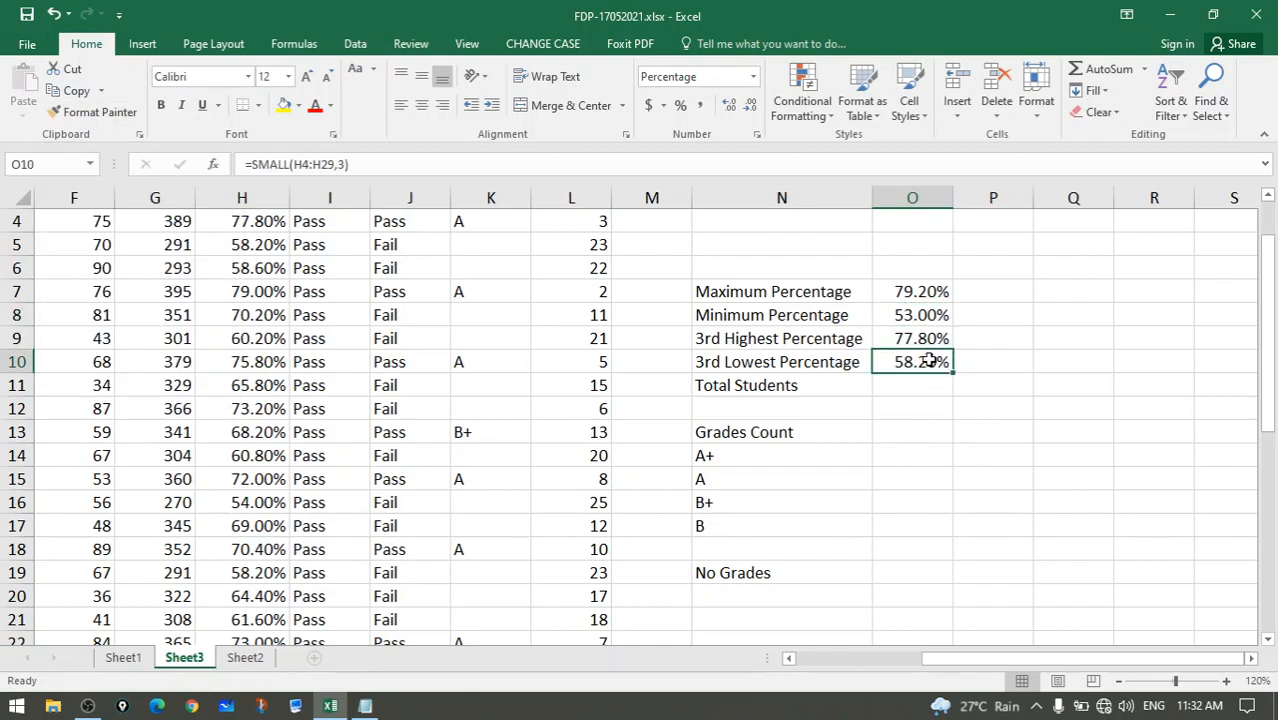
Enter =COUNT(A4:A29) in O11 beside Total Students, using the student name column as the range
{"action": "left_click_drag", "start_coordinate": [1030, 660], "coordinate": [907, 642]}
{"action": "left_click_drag", "start_coordinate": [985, 657], "coordinate": [1087, 663]}
{"action": "left_click", "coordinate": [986, 391]}
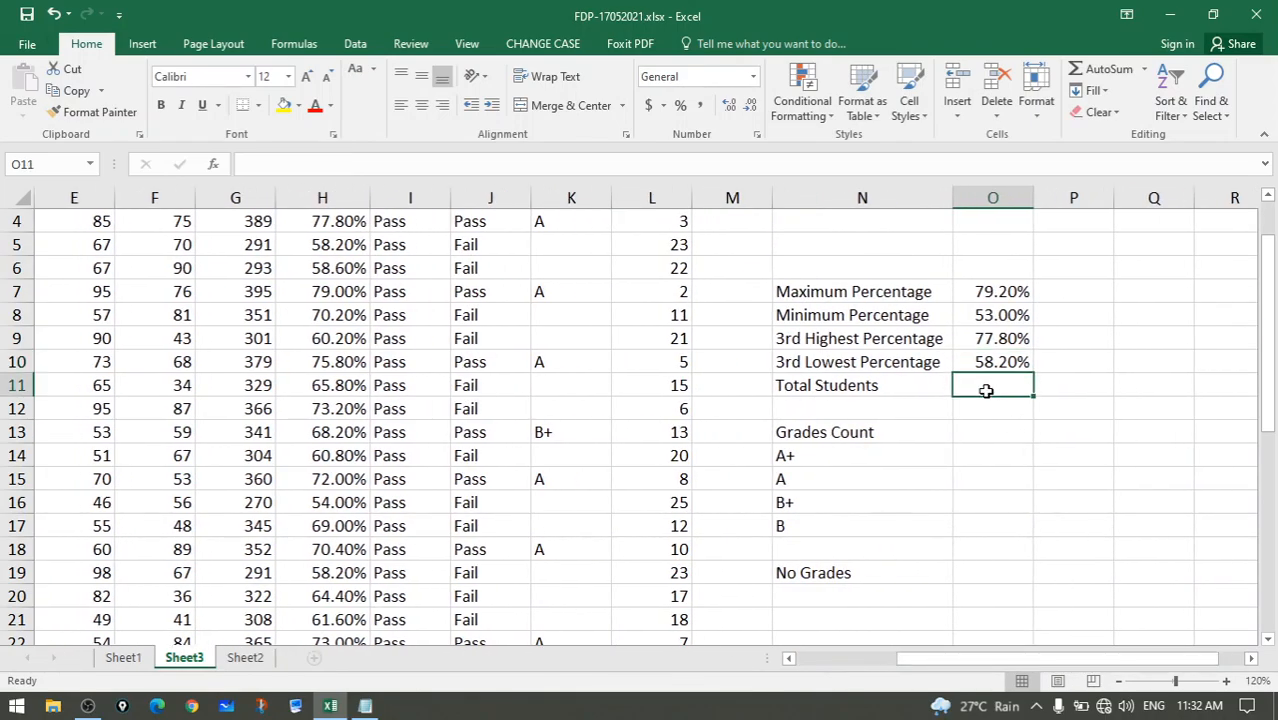
{"action": "type", "text": "="}
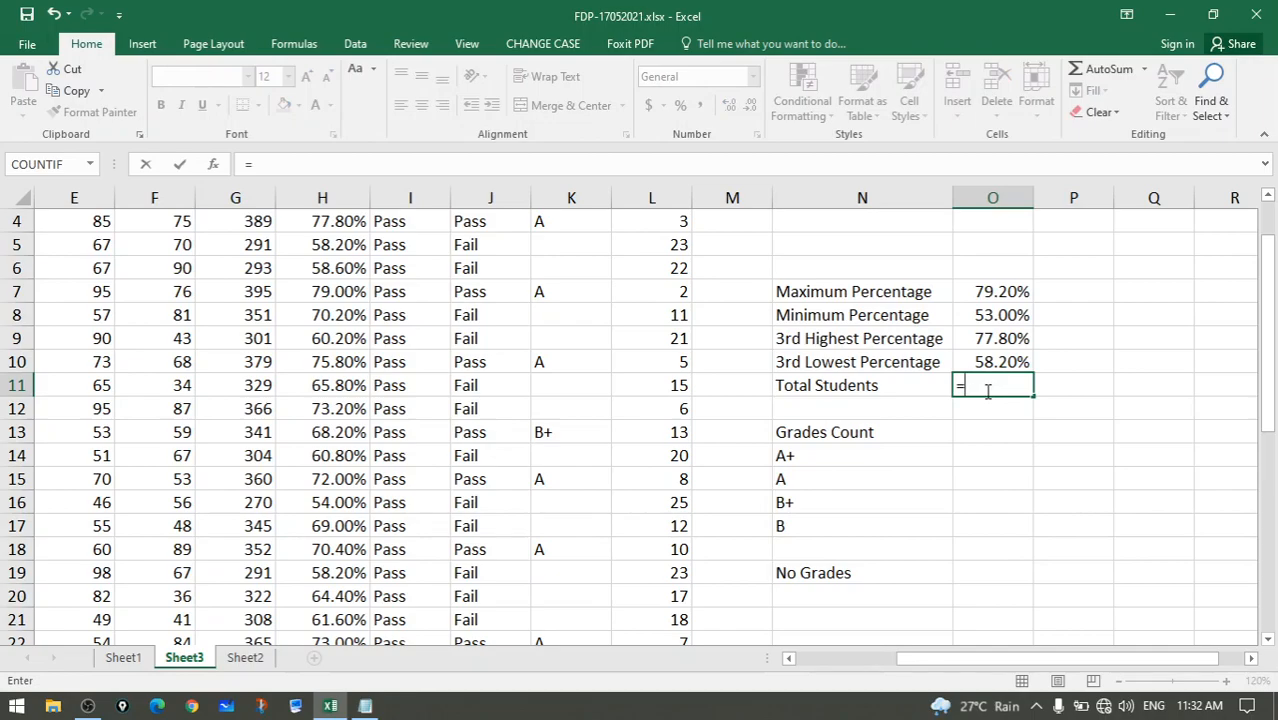
{"action": "type", "text": "COUNT"}
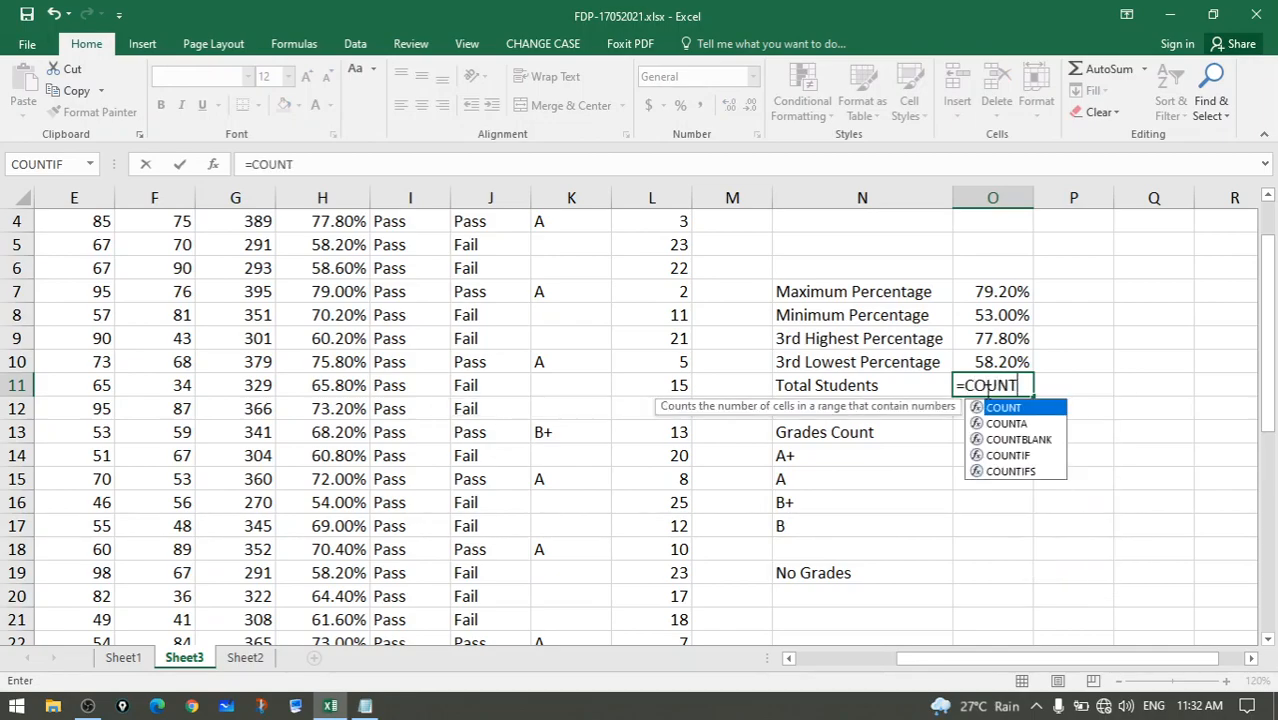
{"action": "type", "text": "("}
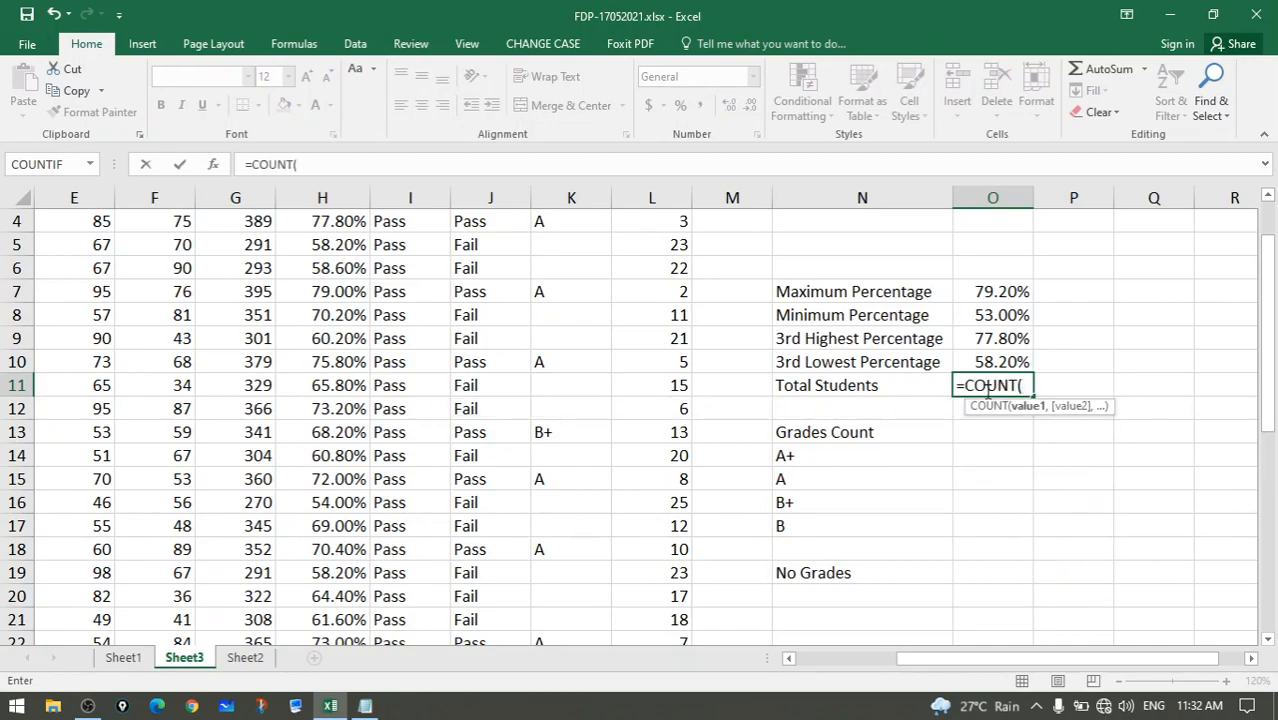
{"action": "left_click_drag", "start_coordinate": [907, 658], "coordinate": [788, 658]}
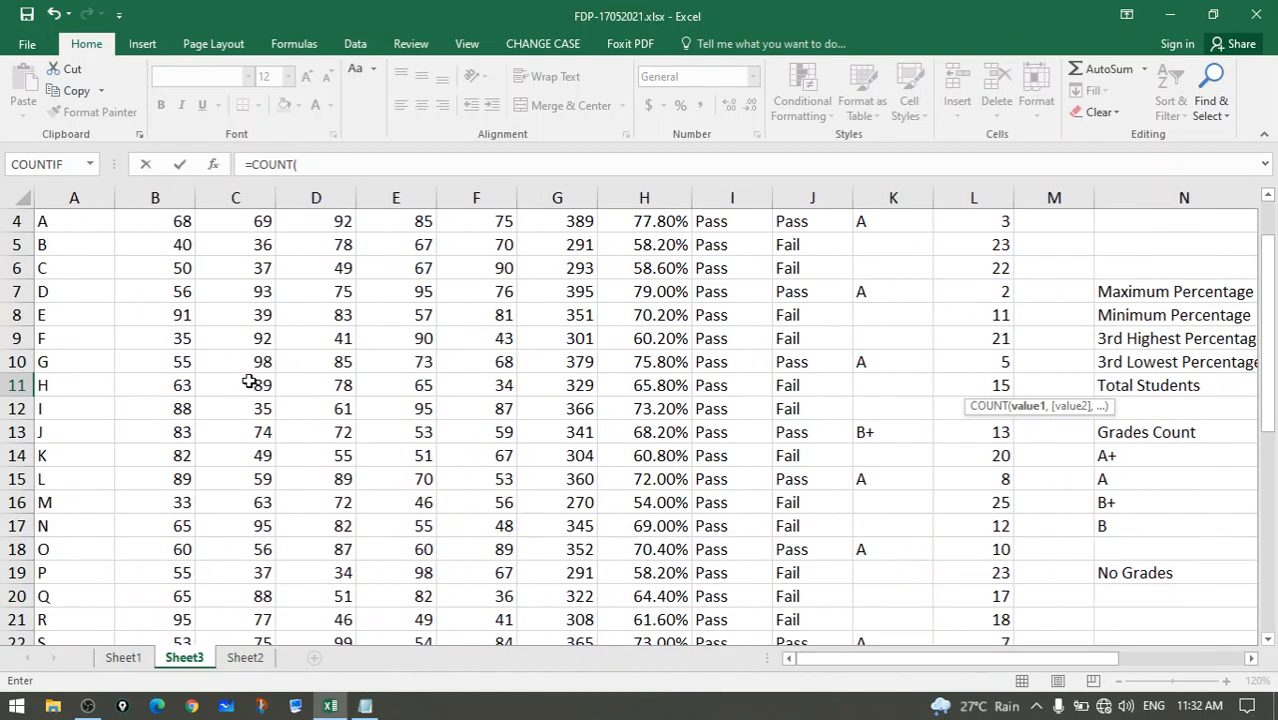
{"action": "scroll", "coordinate": [97, 297], "scroll_direction": "up", "scroll_amount": 1}
{"action": "left_click", "coordinate": [95, 297]}
{"action": "scroll", "coordinate": [125, 476], "scroll_direction": "down", "scroll_amount": 4}
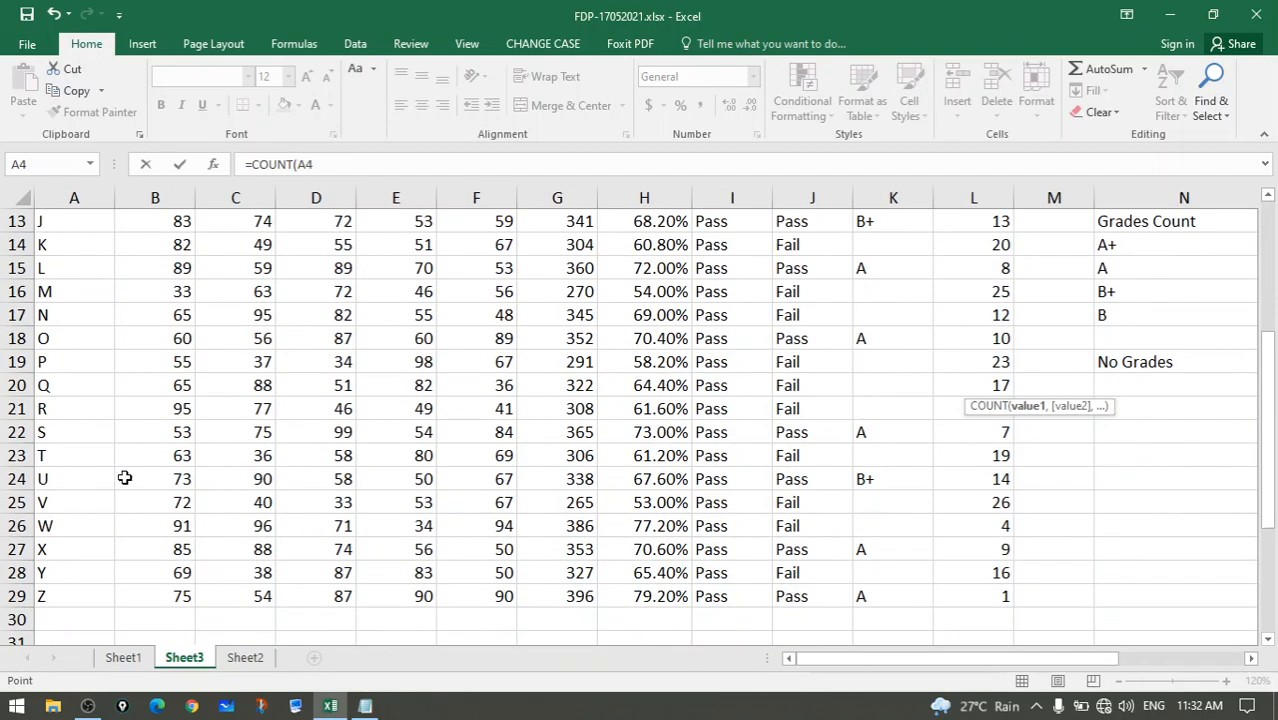
{"action": "left_click", "coordinate": [83, 594], "text": "shift"}
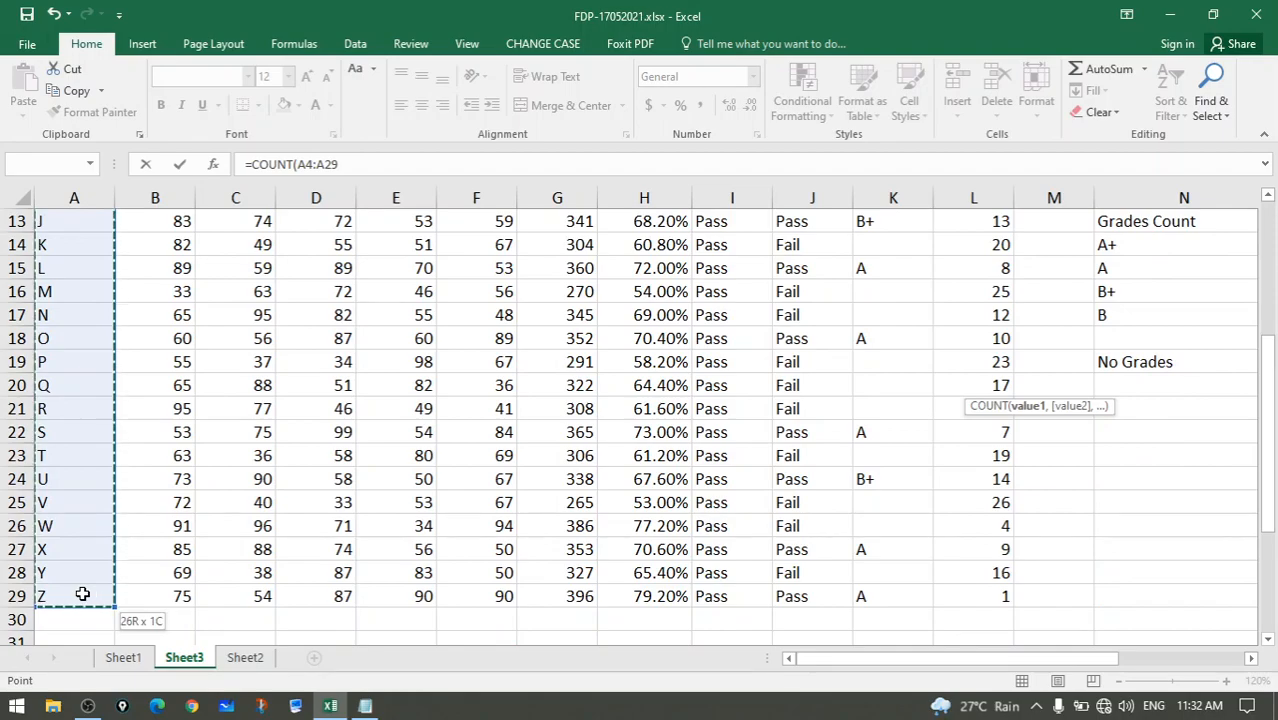
{"action": "key", "text": "Return"}
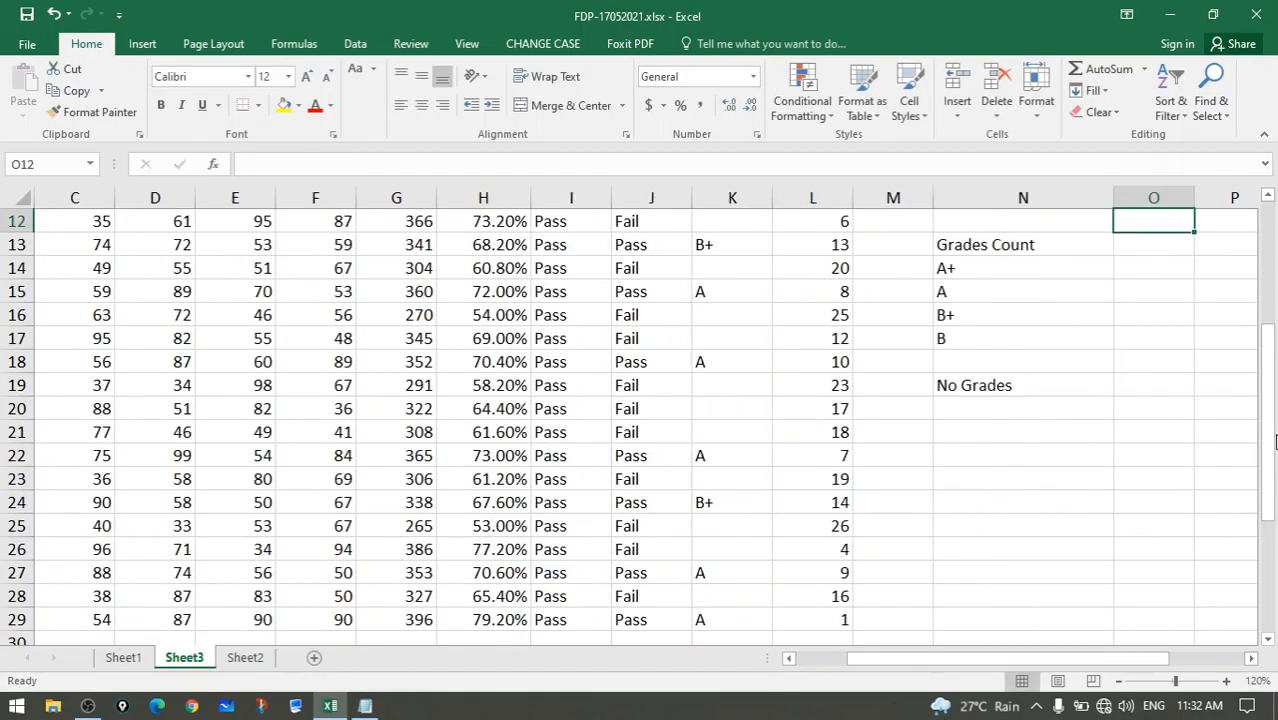
{"action": "left_click_drag", "start_coordinate": [1266, 441], "coordinate": [1266, 387]}
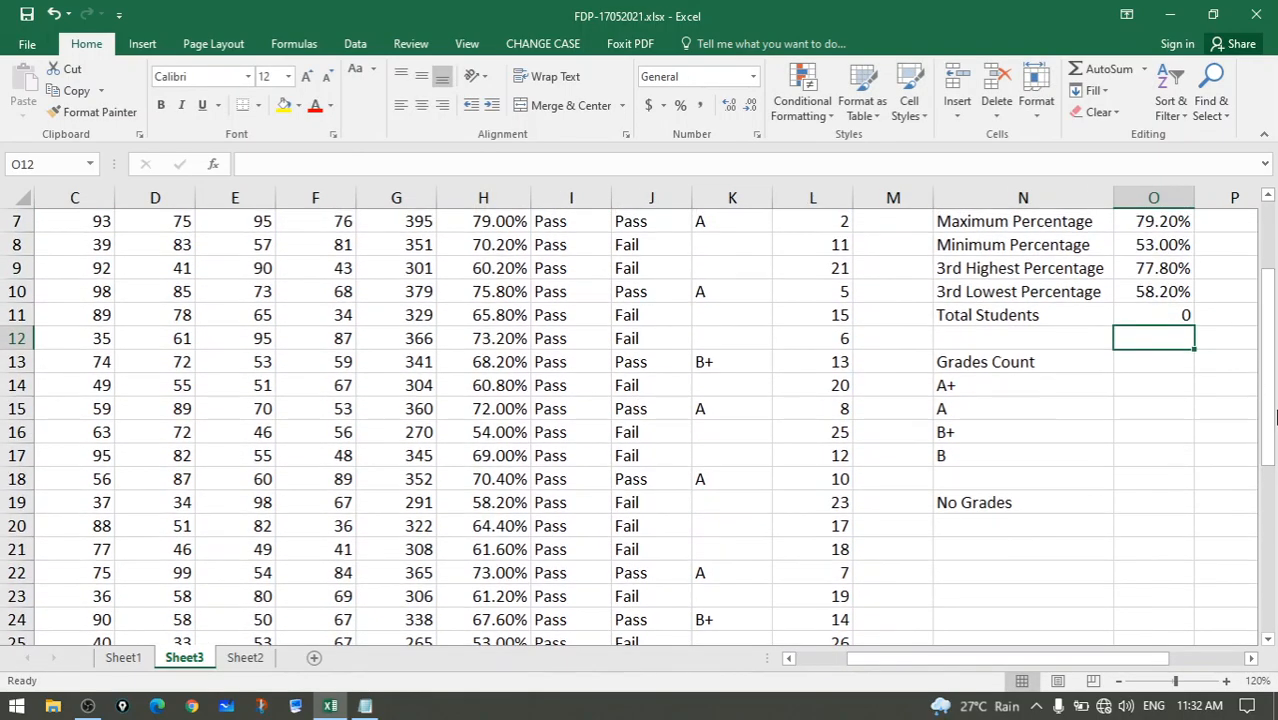
Change the function in the Total Students formula in O11 to COUNTA, giving =COUNTA(A4:A29)
{"action": "left_click", "coordinate": [1187, 318]}
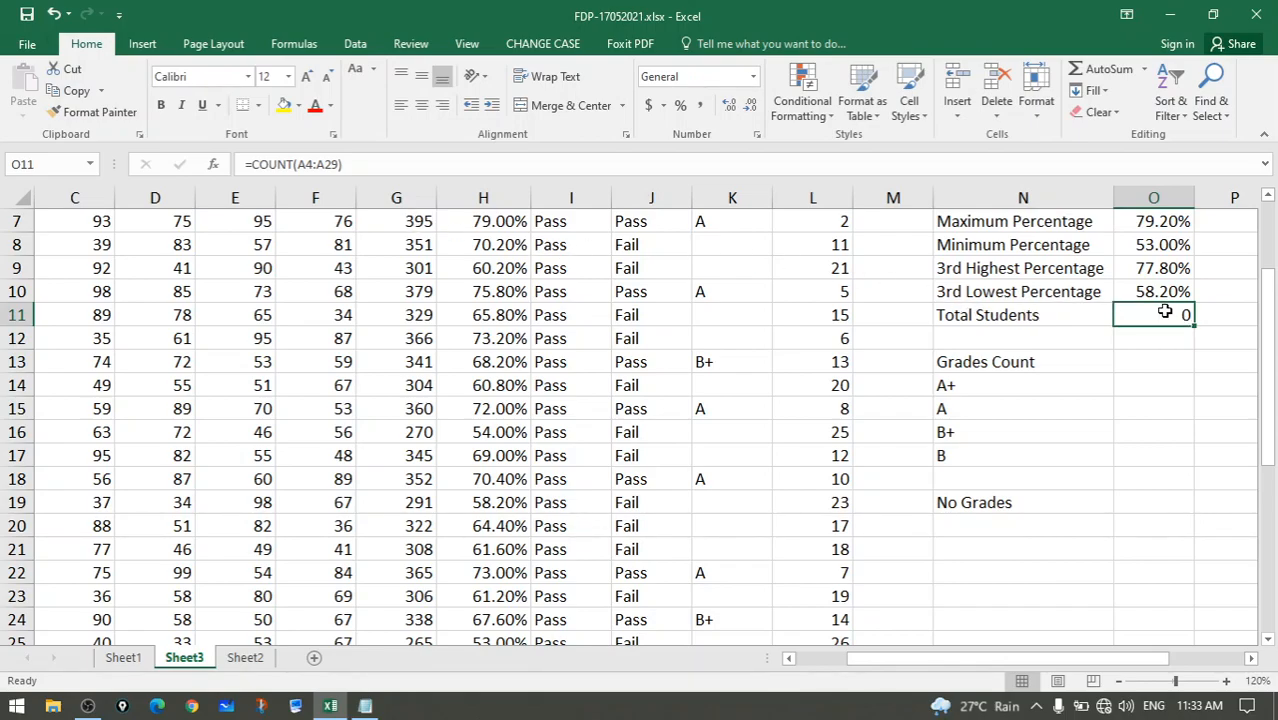
{"action": "double_click", "coordinate": [1167, 314]}
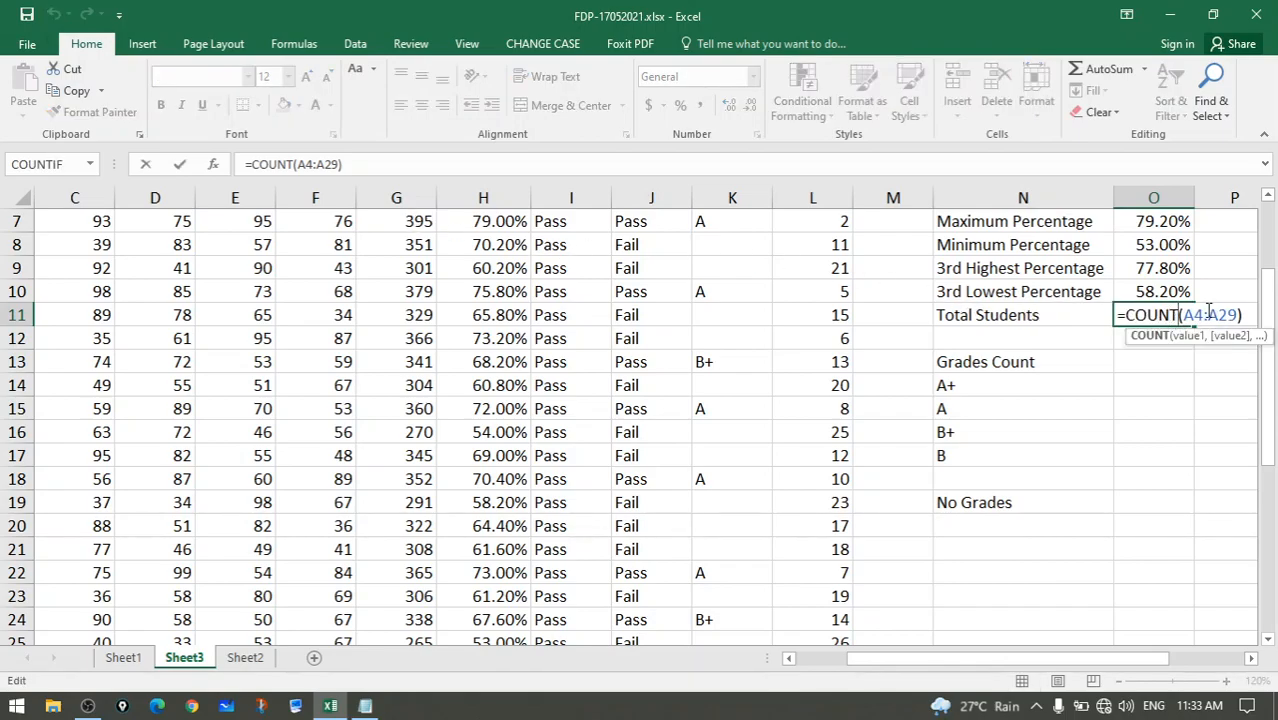
{"action": "type", "text": "A"}
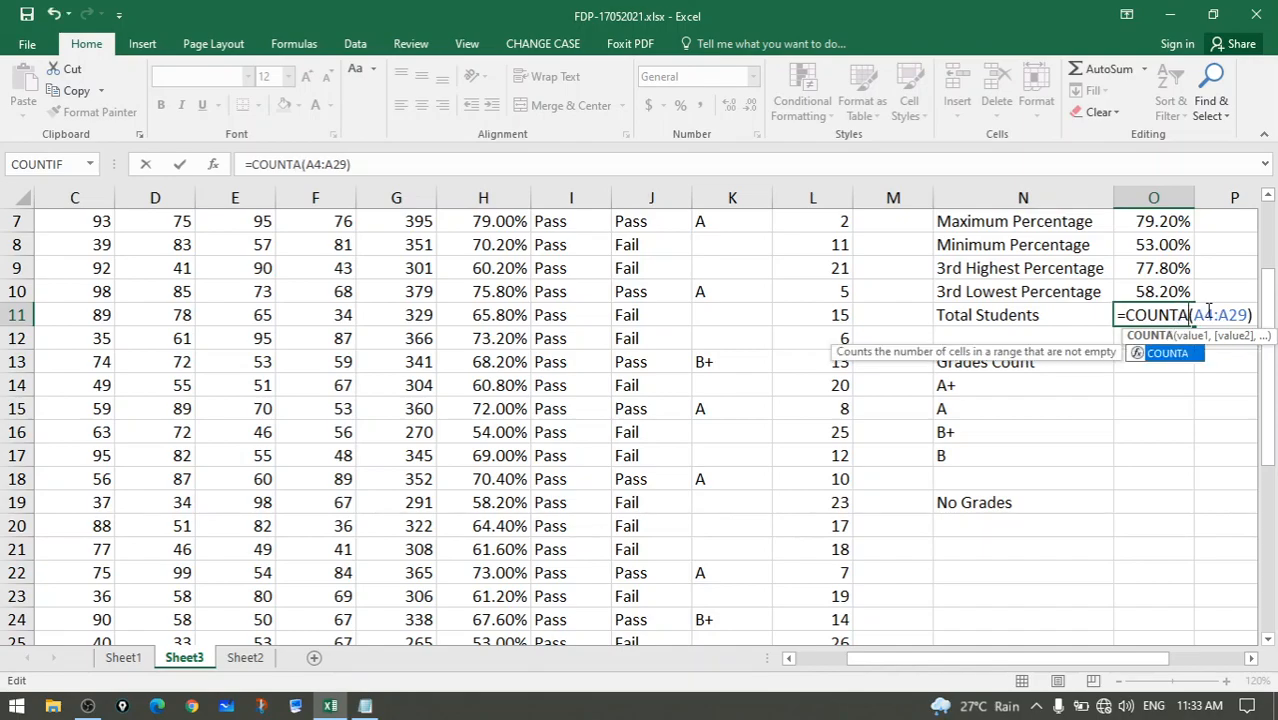
{"action": "key", "text": "Escape"}
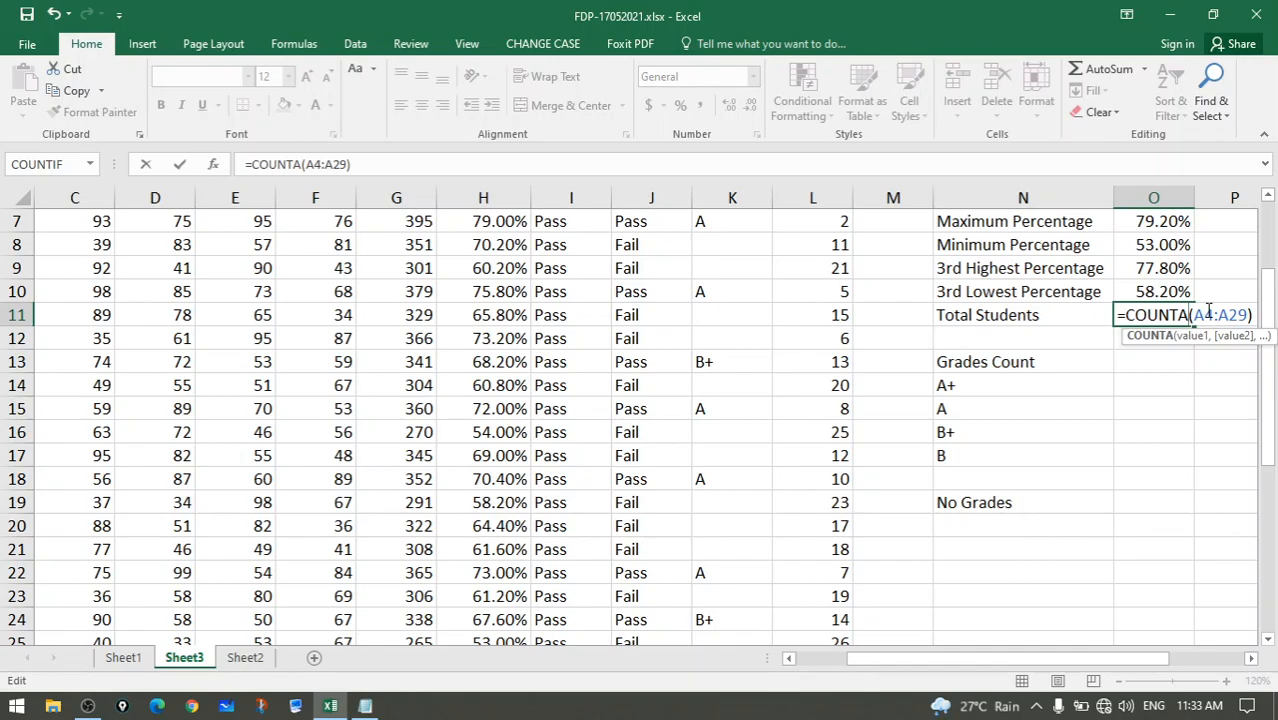
{"action": "key", "text": "Return"}
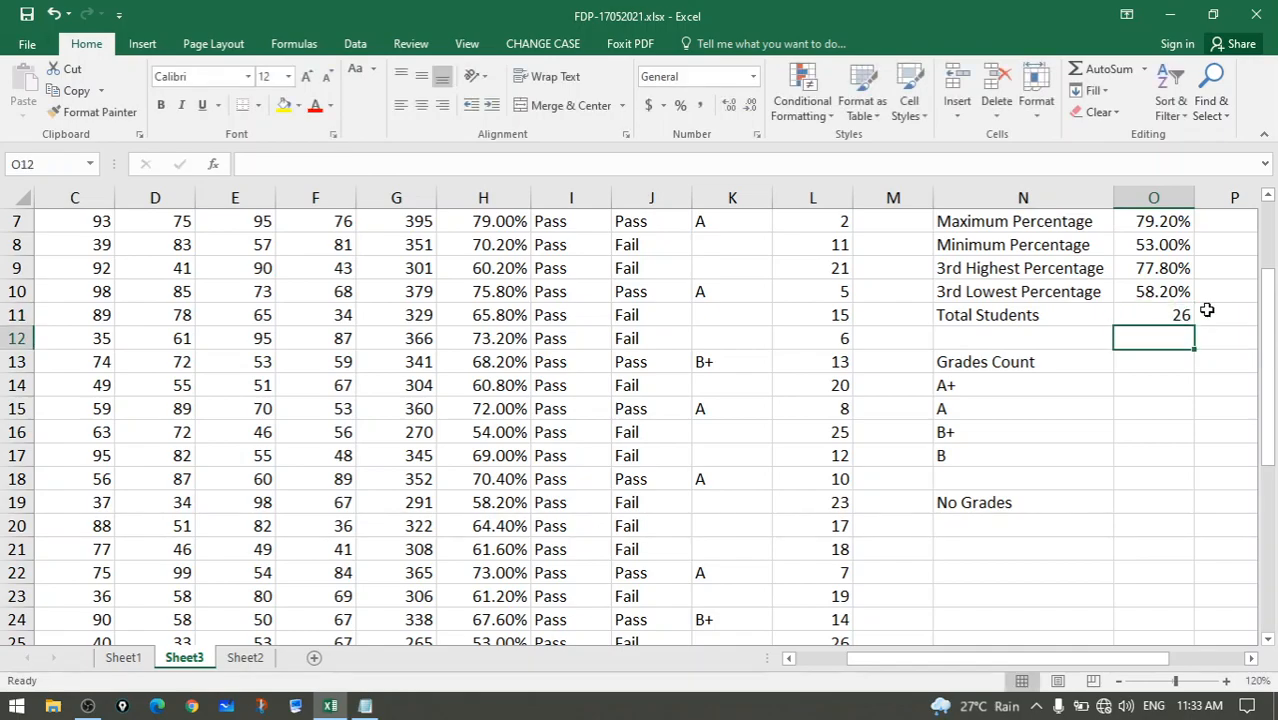
{"action": "left_click", "coordinate": [1178, 315]}
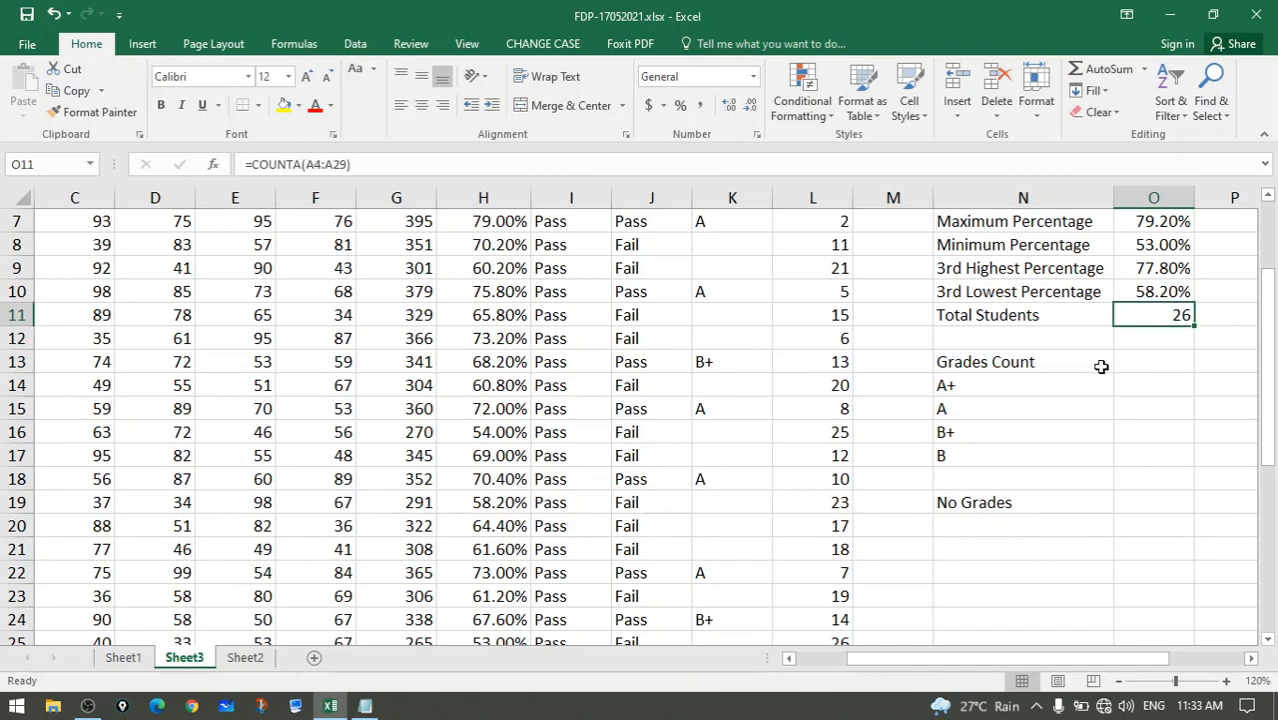
{"action": "left_click", "coordinate": [1035, 395]}
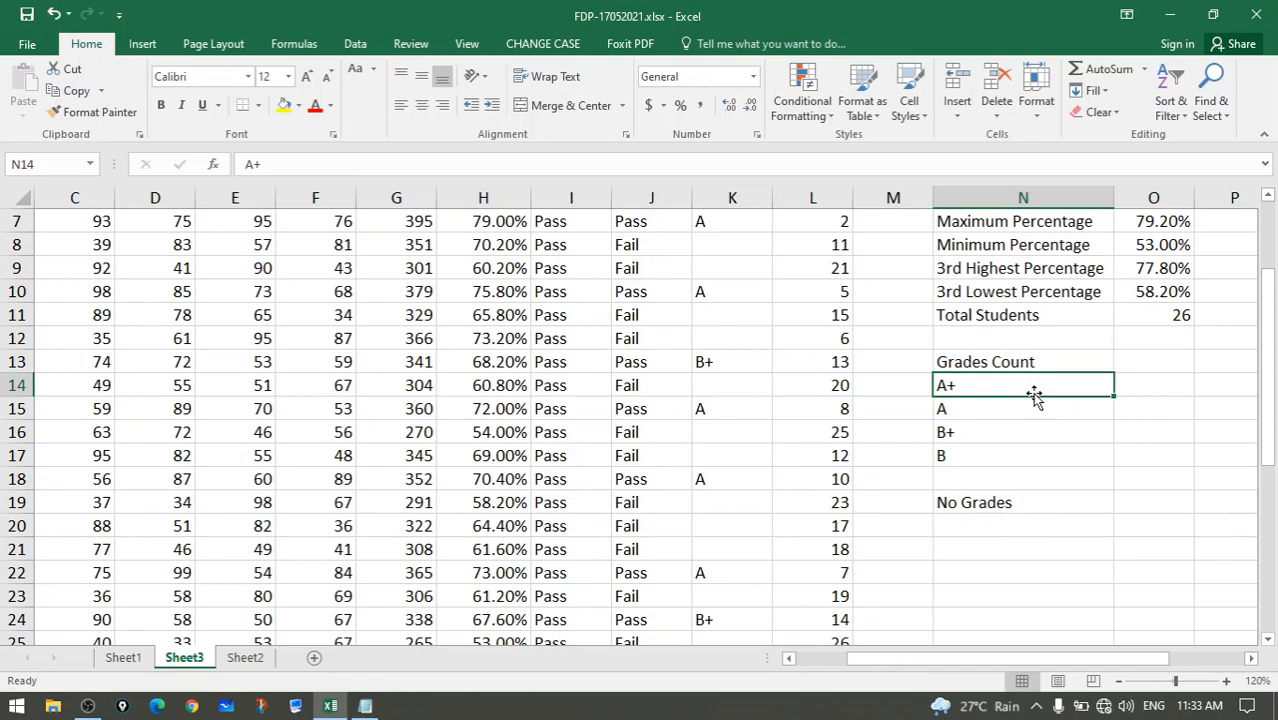
{"action": "scroll", "coordinate": [1035, 397], "scroll_direction": "up", "scroll_amount": 2}
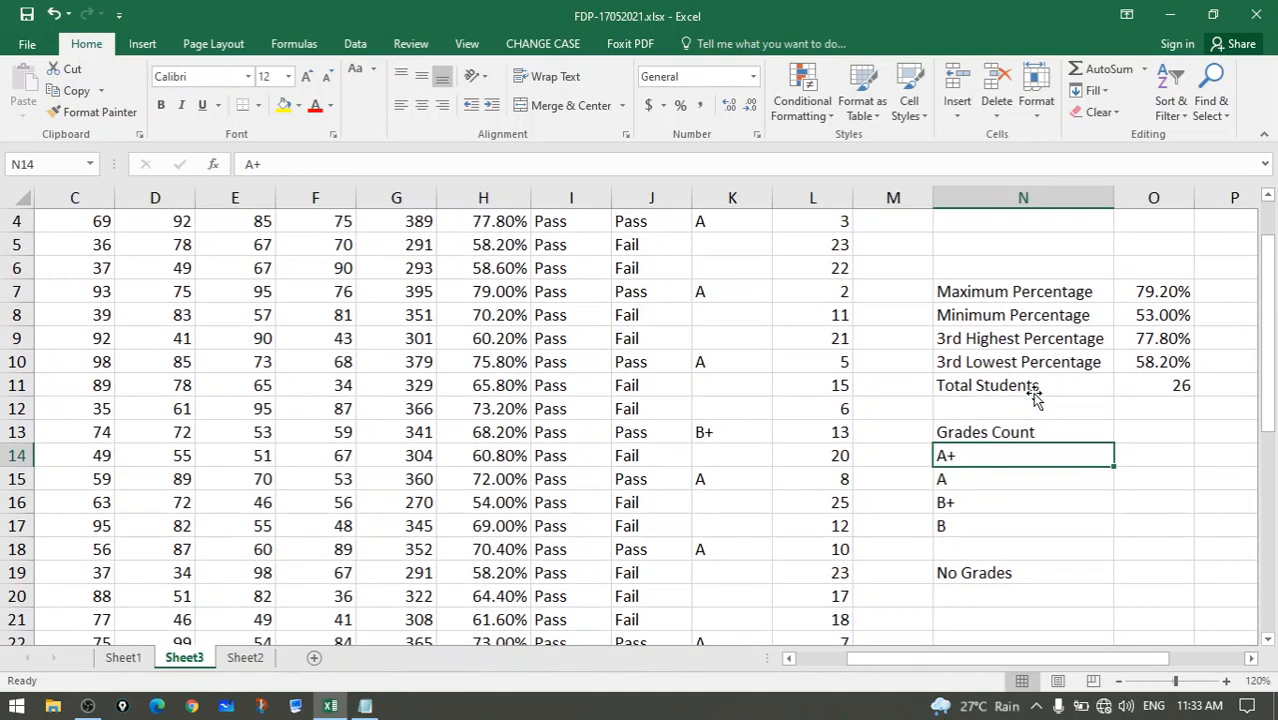
{"action": "scroll", "coordinate": [1030, 402], "scroll_direction": "down", "scroll_amount": 2}
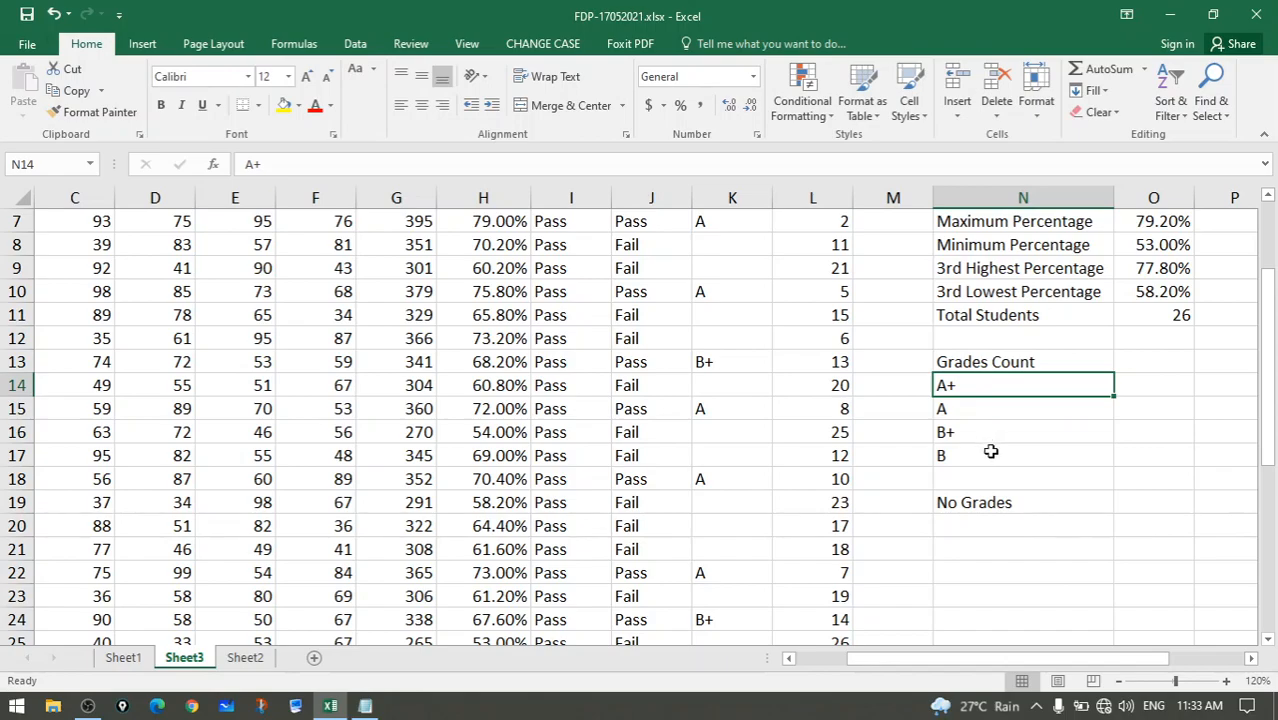
{"action": "left_click", "coordinate": [1153, 311]}
{"action": "left_click", "coordinate": [1163, 381]}
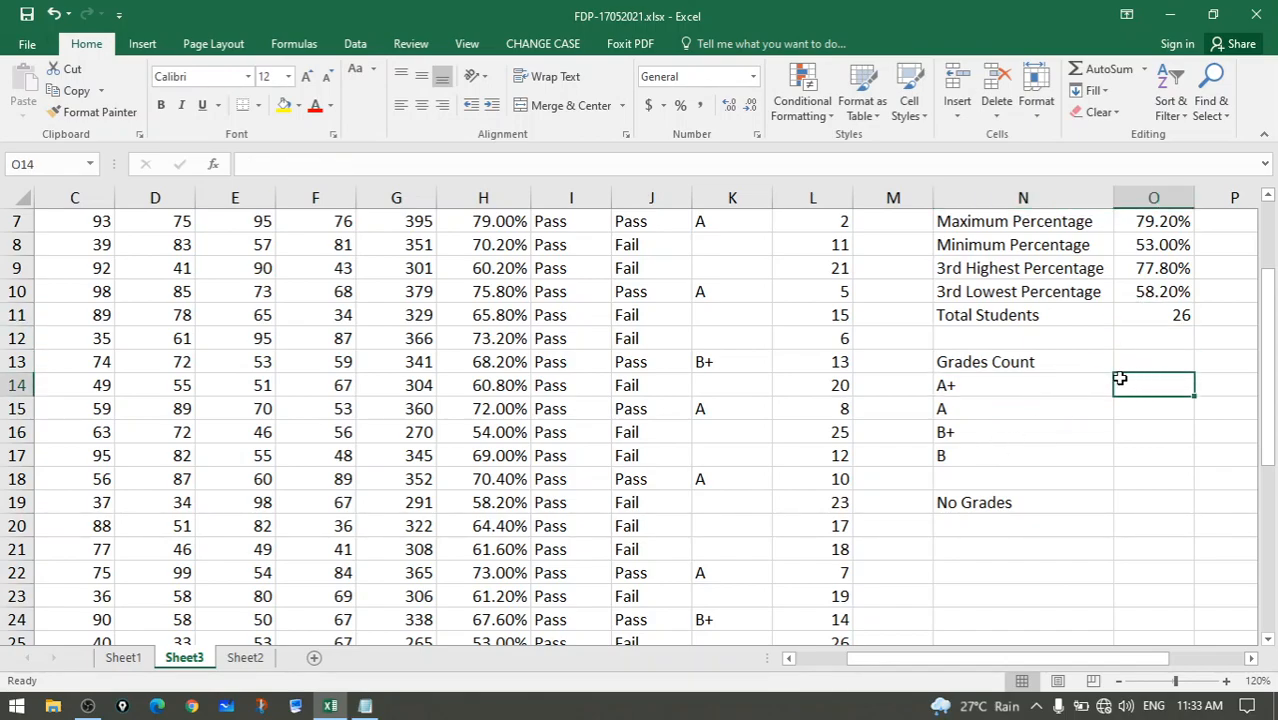
{"action": "left_click", "coordinate": [1155, 315]}
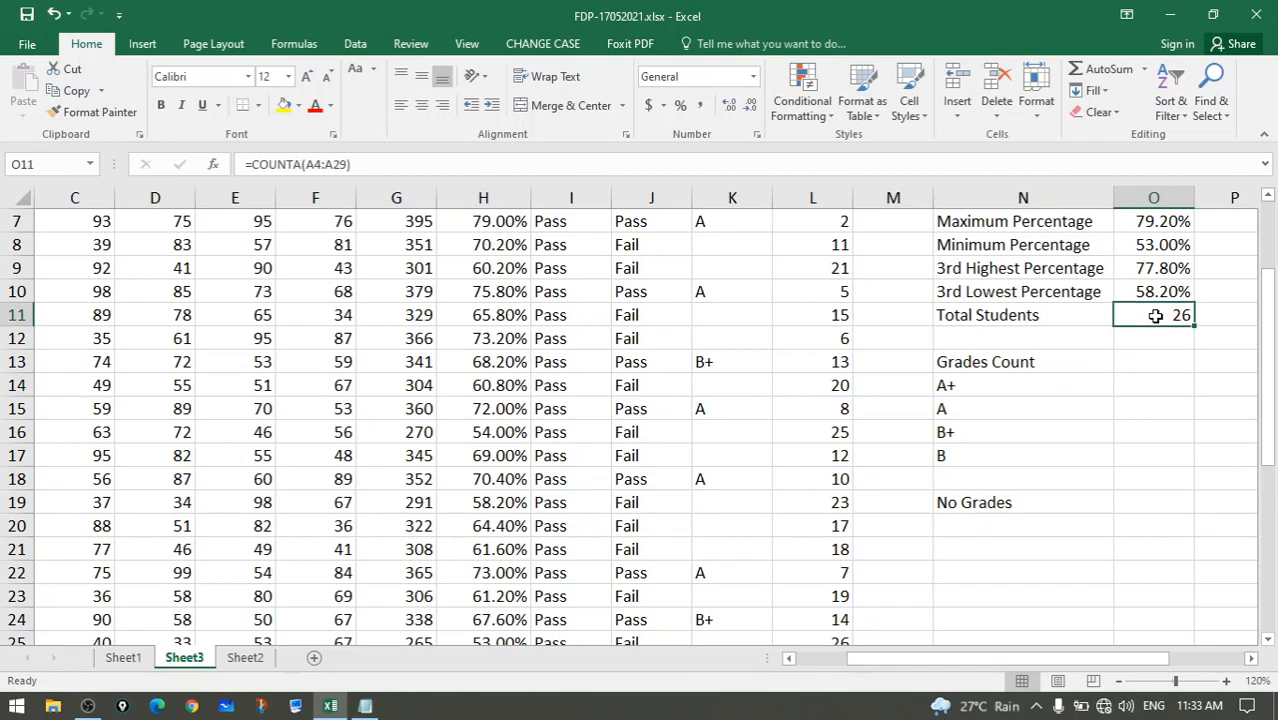
{"action": "key", "text": "Return"}
Enter =COUNTIF(K4:K29,N14) in O14 beside the A+ grade, using the Grades column as the range
{"action": "left_click", "coordinate": [1163, 383]}
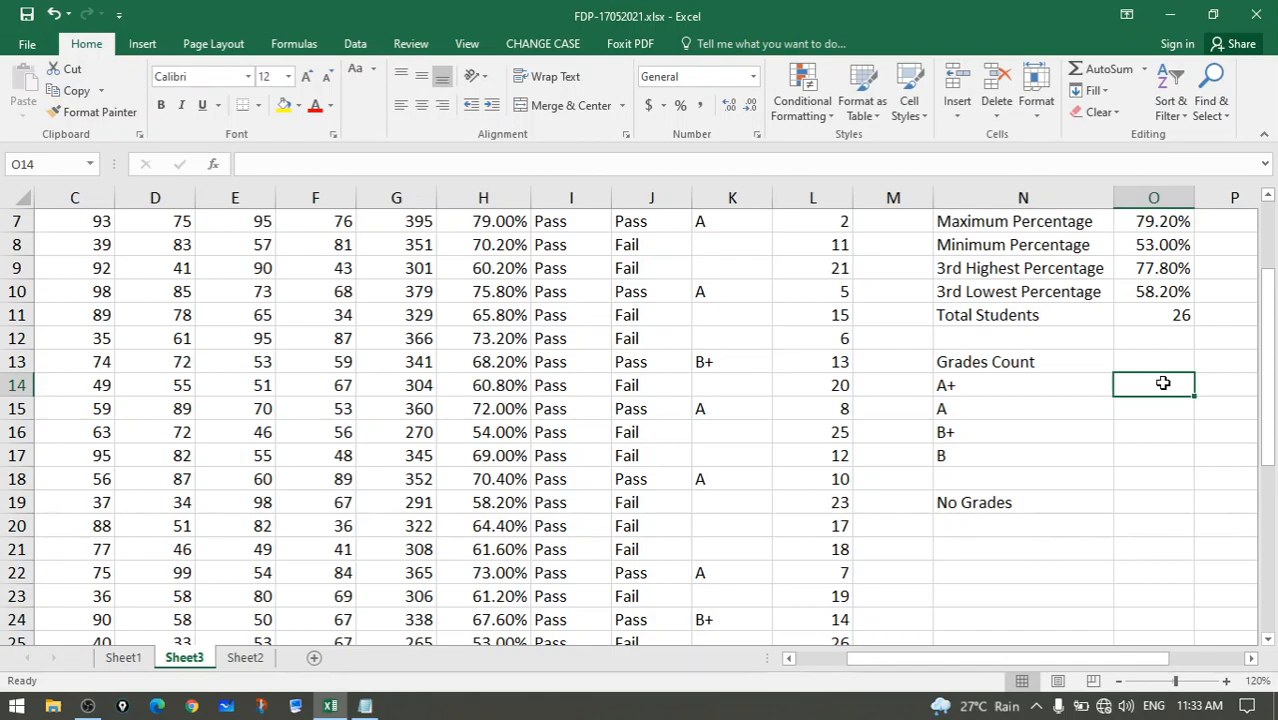
{"action": "type", "text": "="}
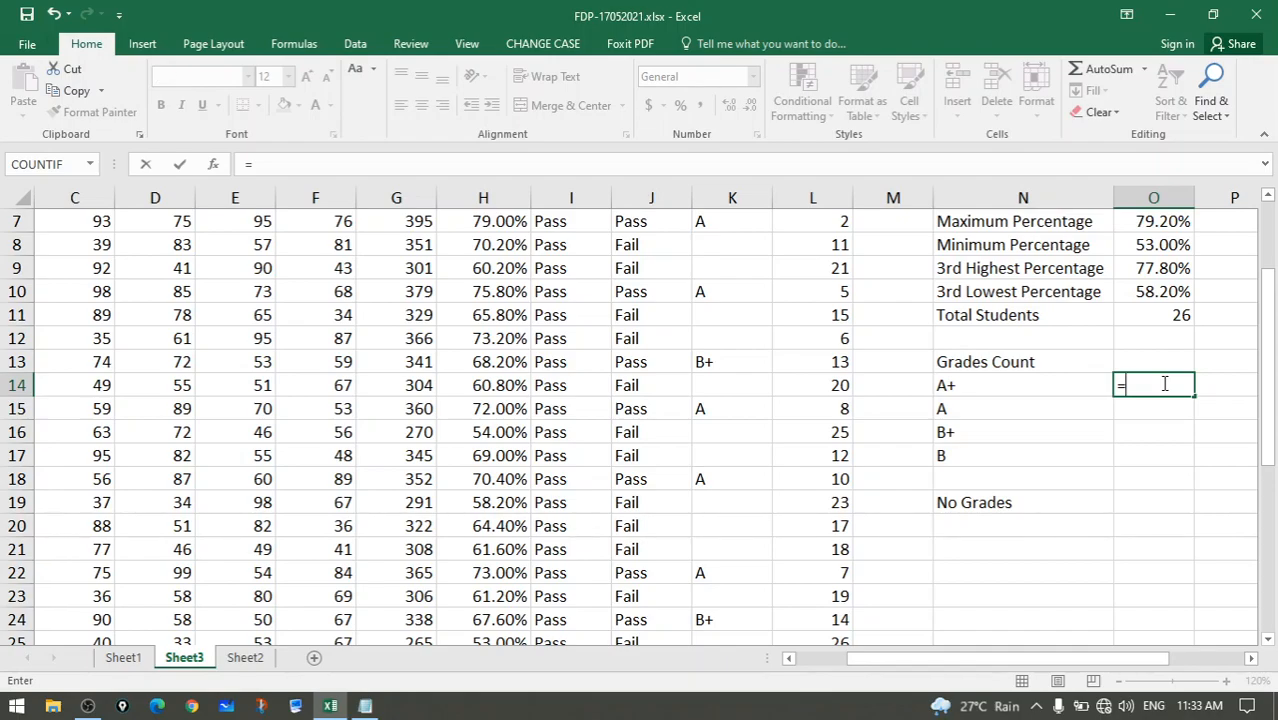
{"action": "type", "text": "count"}
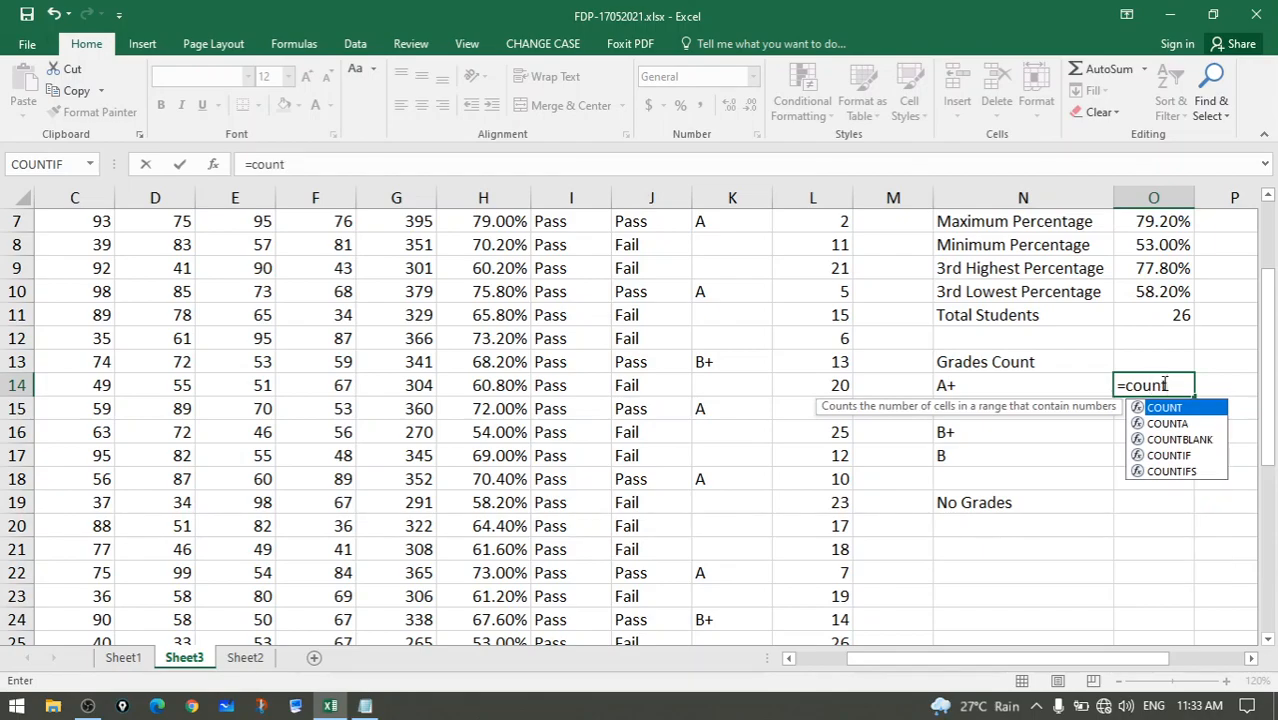
{"action": "type", "text": "if"}
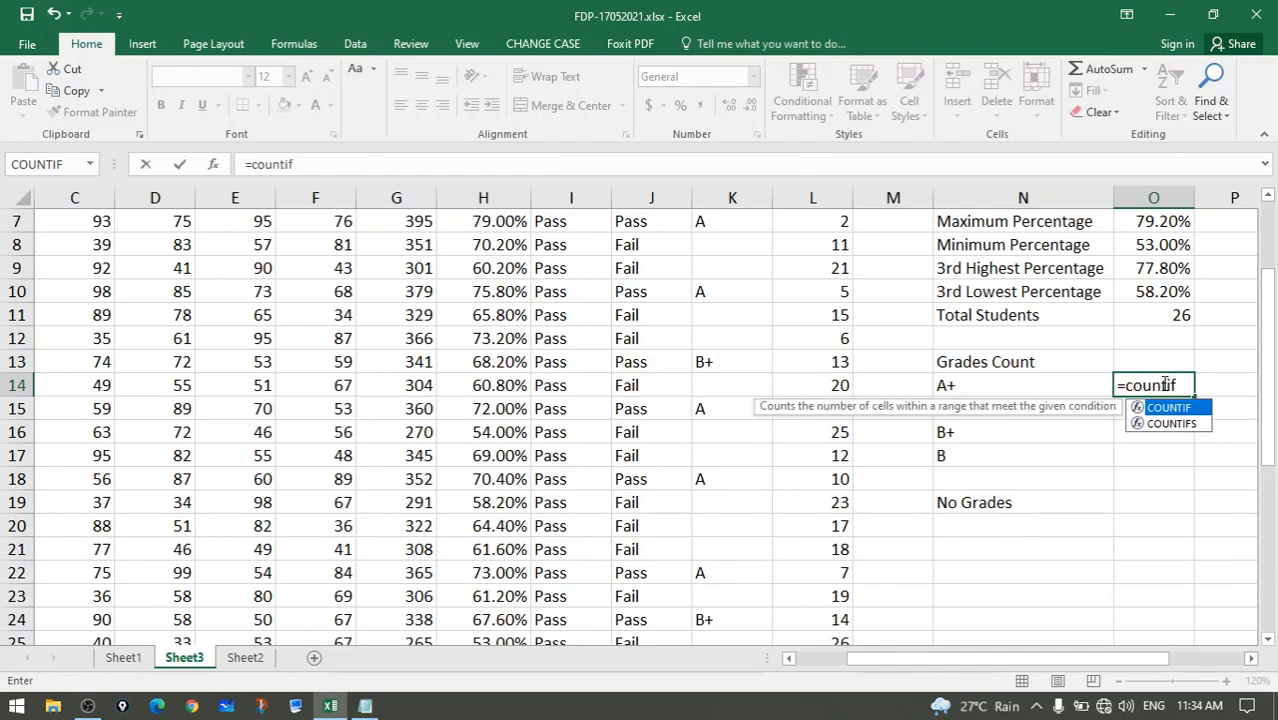
{"action": "type", "text": "("}
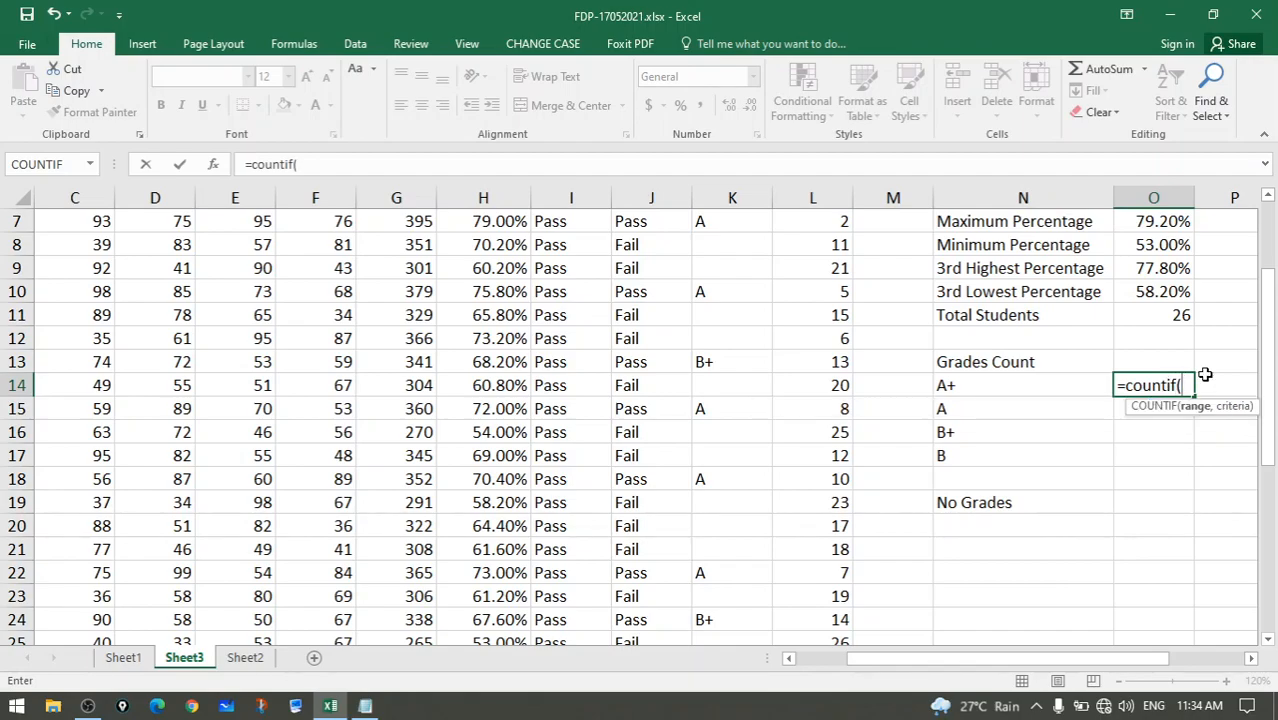
{"action": "scroll", "coordinate": [919, 414], "scroll_direction": "up", "scroll_amount": 2}
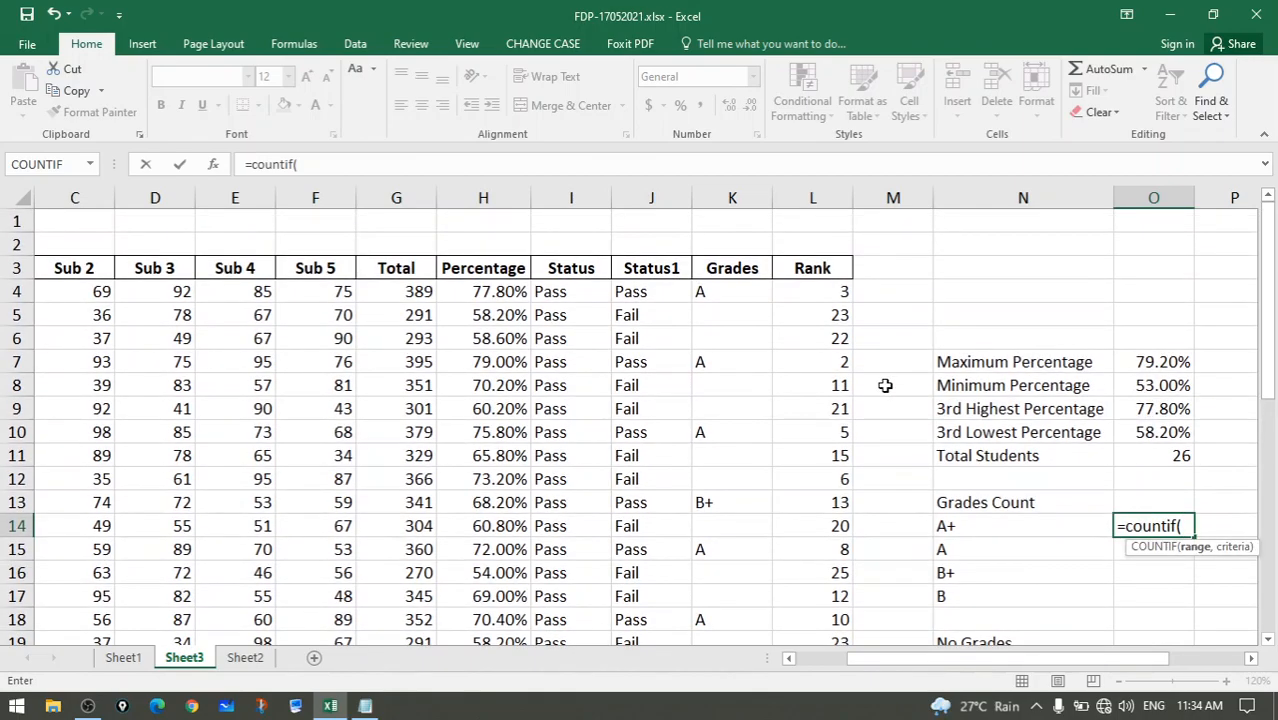
{"action": "left_click", "coordinate": [720, 288]}
{"action": "scroll", "coordinate": [748, 380], "scroll_direction": "down", "scroll_amount": 6}
{"action": "left_click_drag", "start_coordinate": [718, 445], "coordinate": [716, 457]}
{"action": "scroll", "coordinate": [1048, 400], "scroll_direction": "up", "scroll_amount": 2}
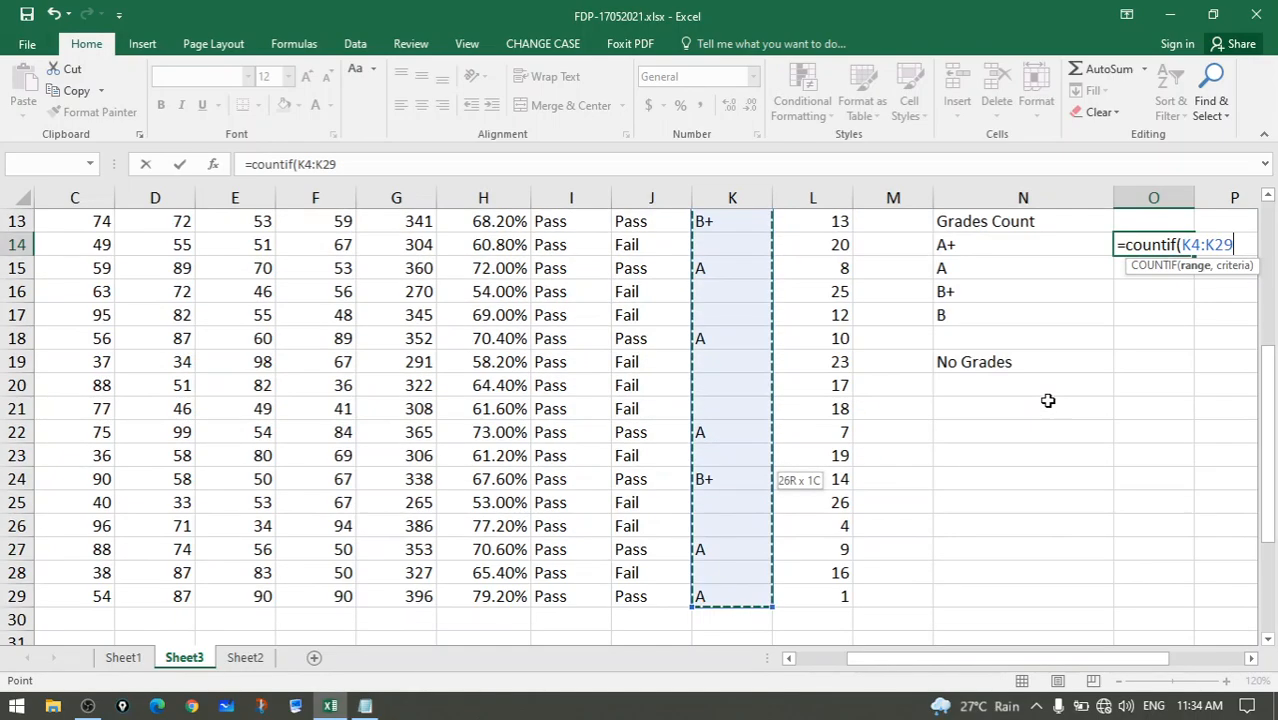
{"action": "scroll", "coordinate": [1048, 400], "scroll_direction": "up", "scroll_amount": 2}
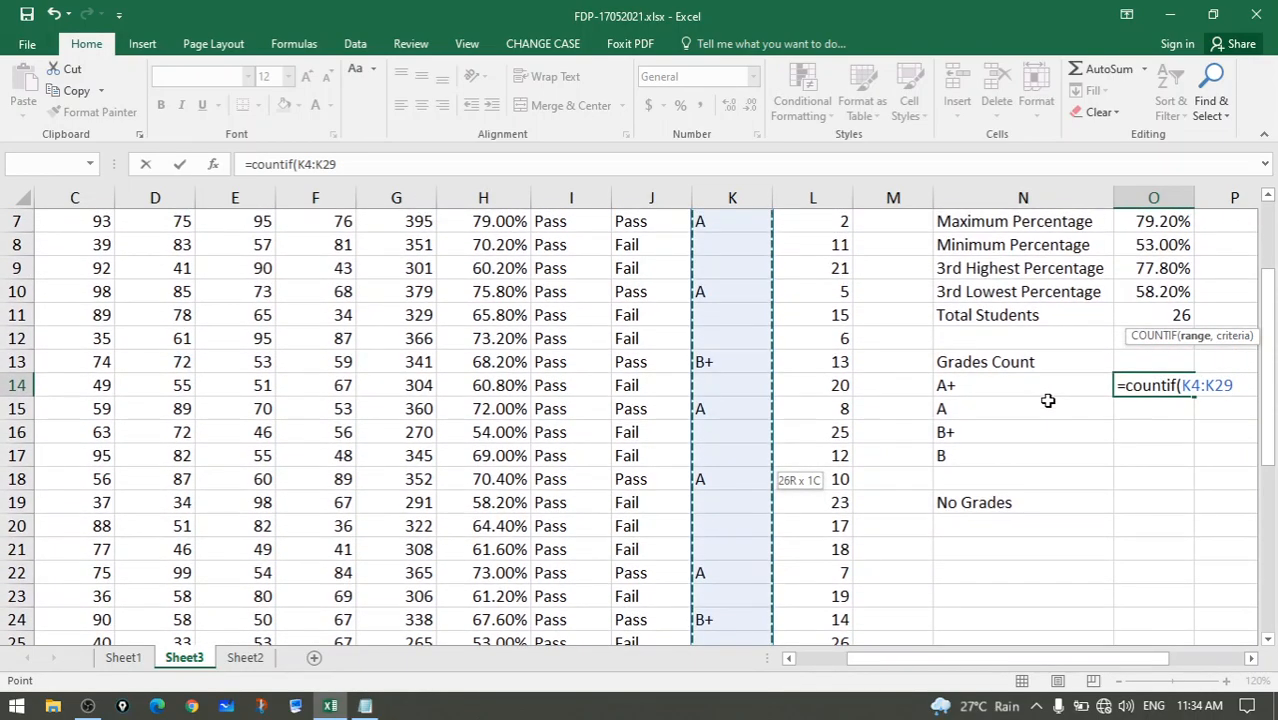
{"action": "type", "text": ","}
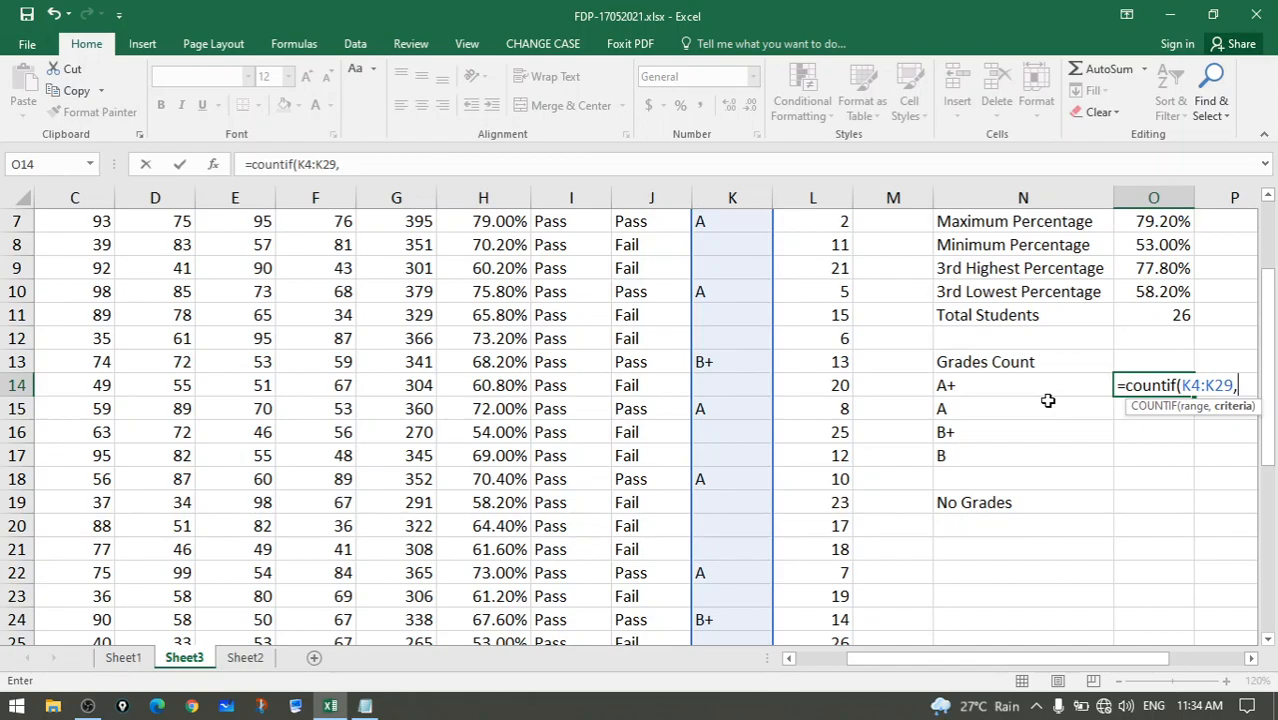
{"action": "left_click", "coordinate": [1027, 387]}
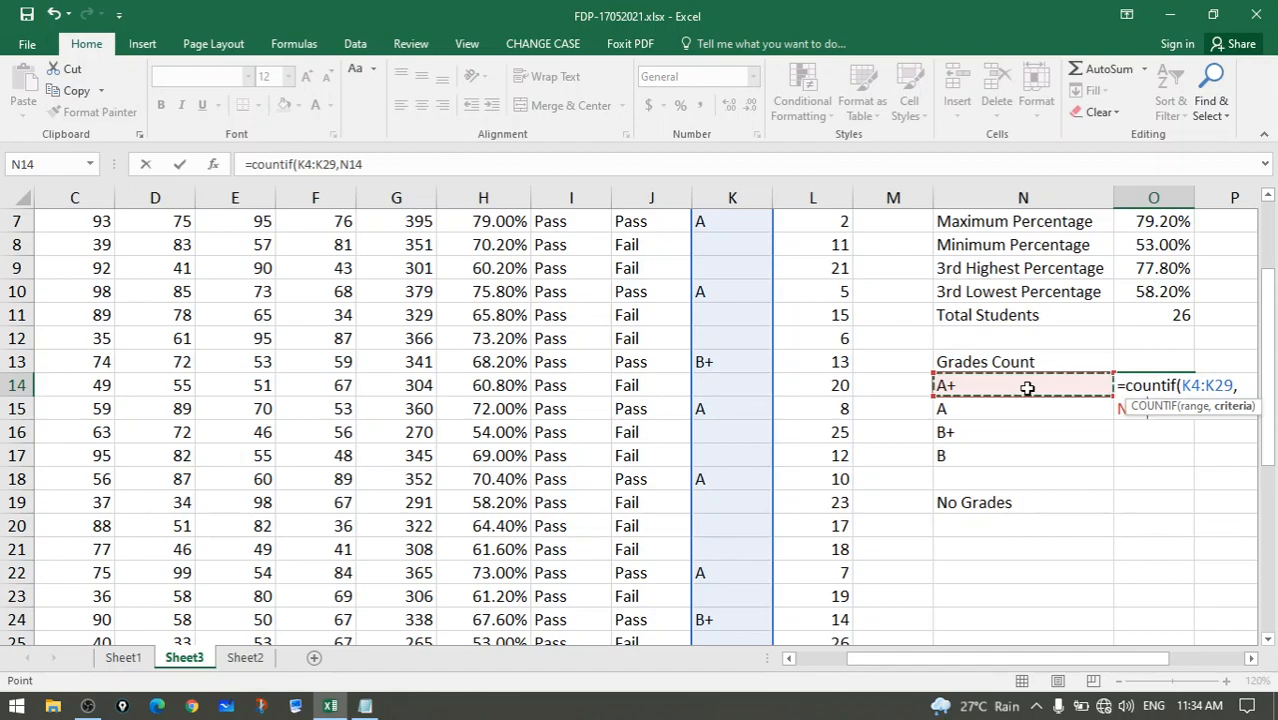
{"action": "type", "text": ")"}
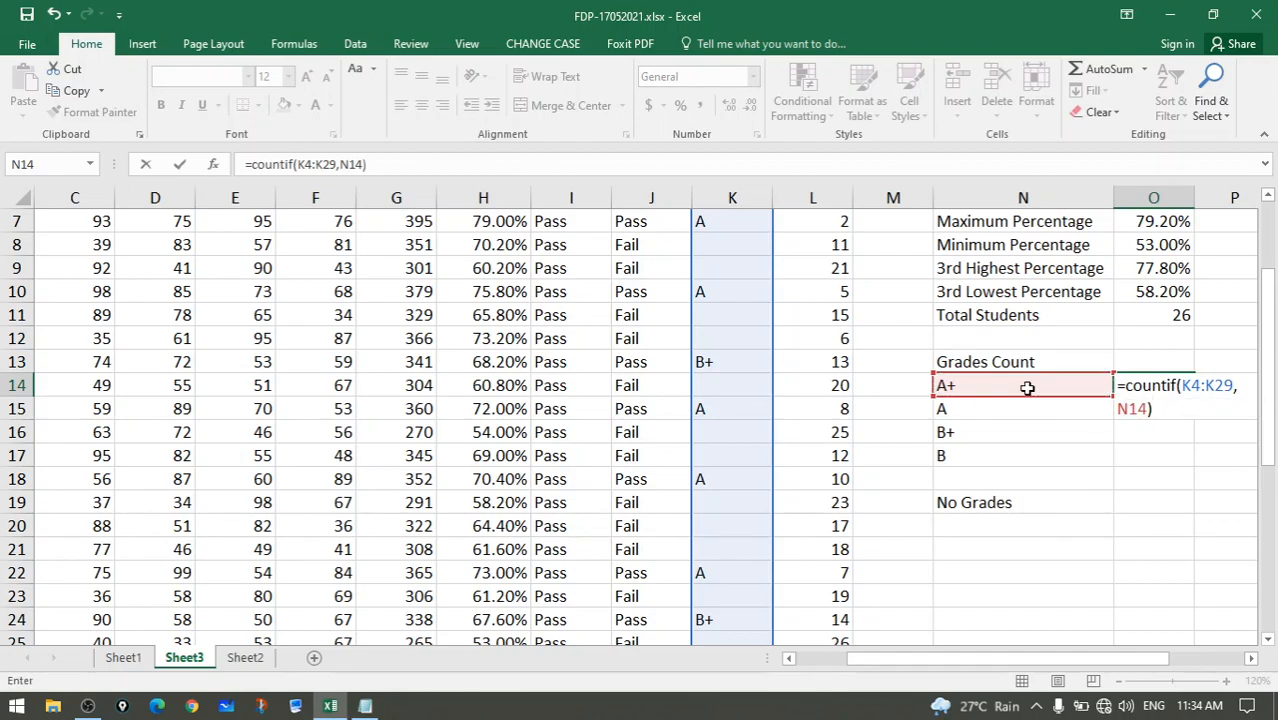
{"action": "key", "text": "Return"}
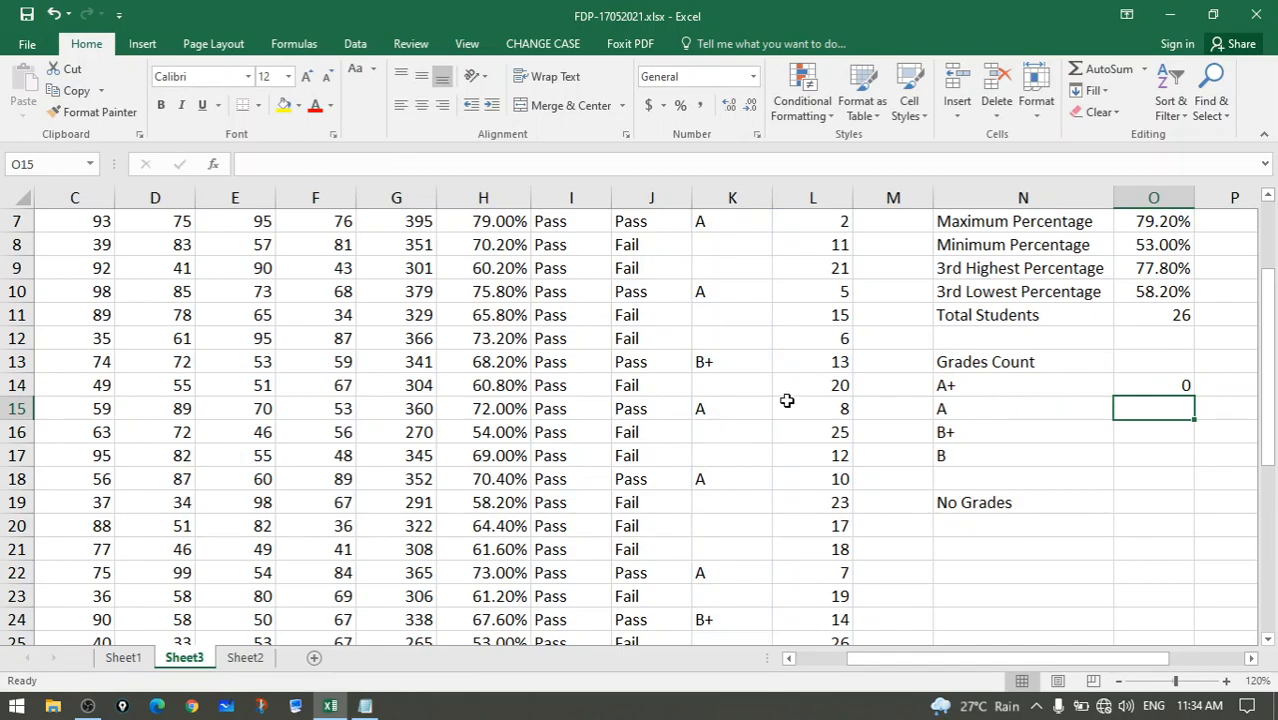
Fill the COUNTIF formula from O14 down to O17 for the A, B+ and B grades
{"action": "scroll", "coordinate": [787, 400], "scroll_direction": "up", "scroll_amount": 2}
{"action": "scroll", "coordinate": [785, 400], "scroll_direction": "down", "scroll_amount": 4}
{"action": "scroll", "coordinate": [779, 434], "scroll_direction": "down", "scroll_amount": 2}
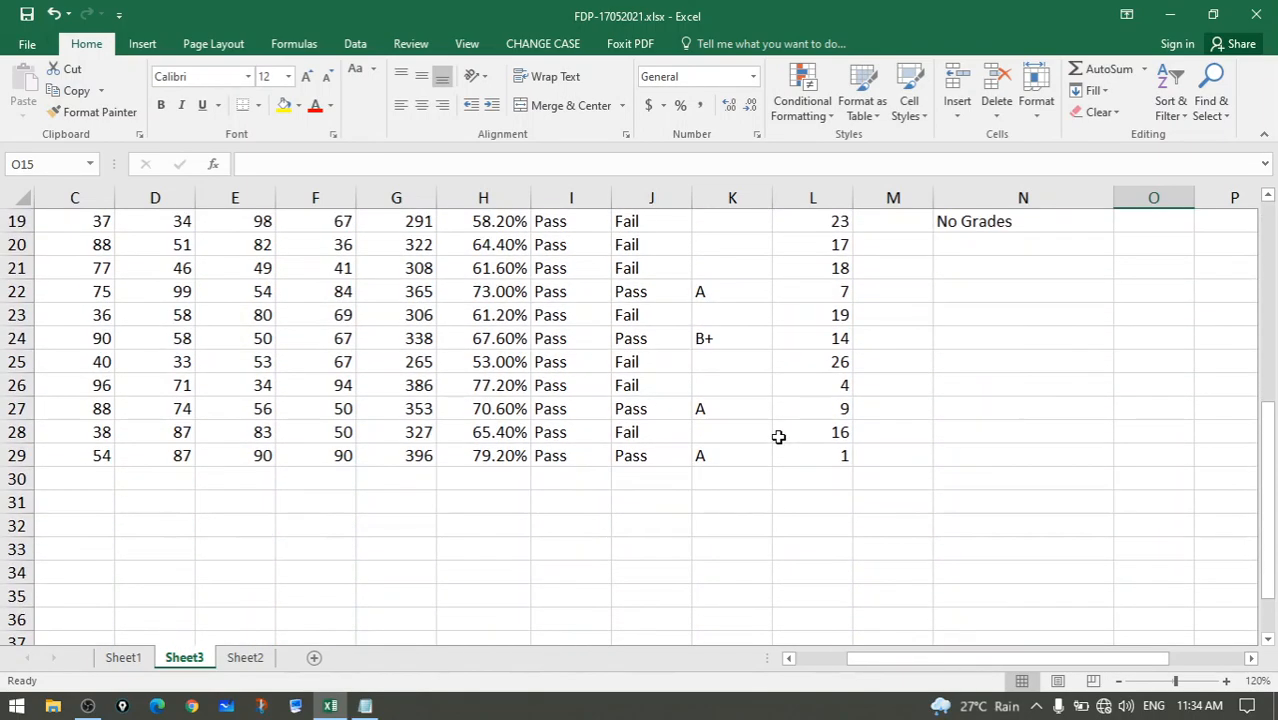
{"action": "scroll", "coordinate": [779, 434], "scroll_direction": "up", "scroll_amount": 5}
{"action": "left_click", "coordinate": [1141, 455]}
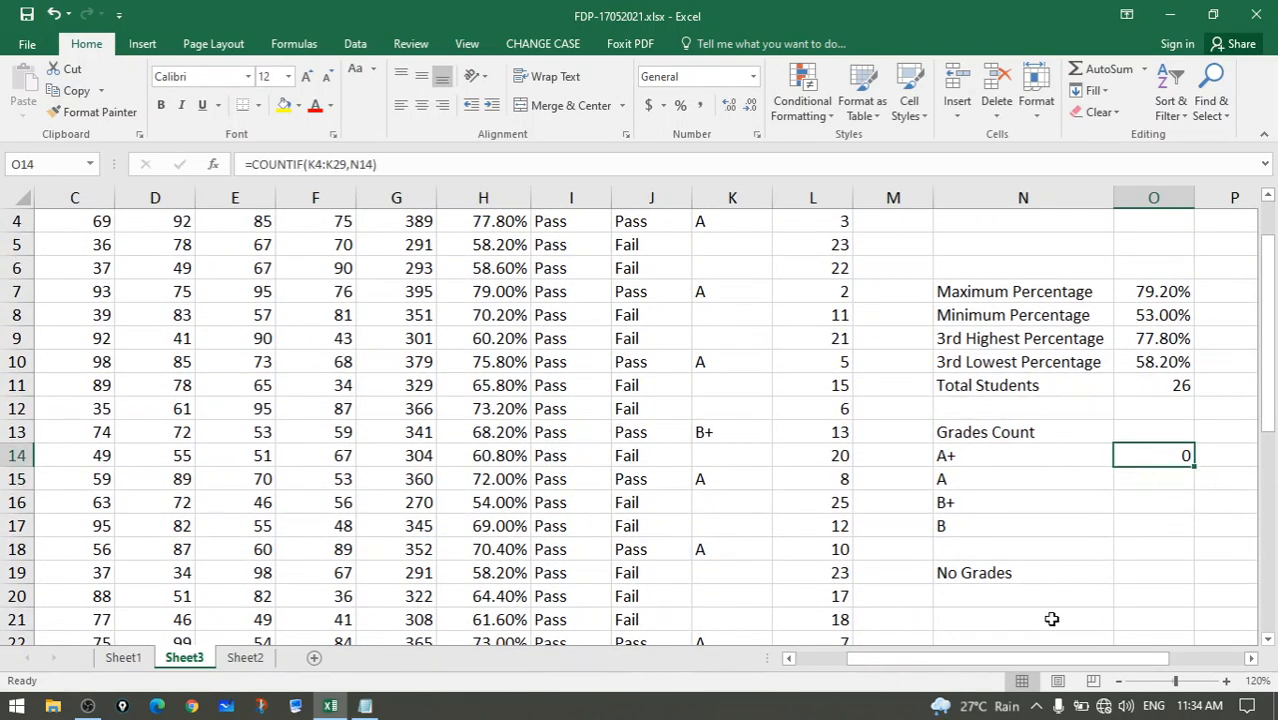
{"action": "left_click_drag", "start_coordinate": [1055, 660], "coordinate": [1098, 660]}
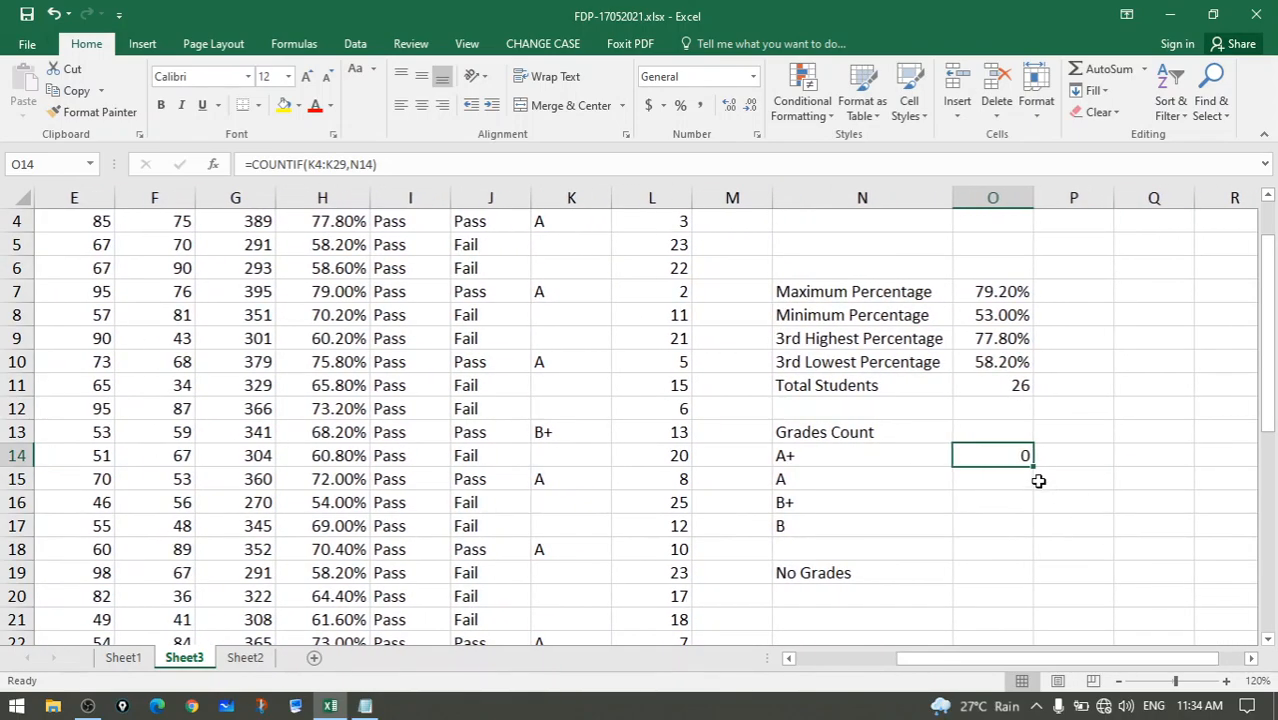
{"action": "left_click_drag", "start_coordinate": [1033, 466], "coordinate": [1029, 533]}
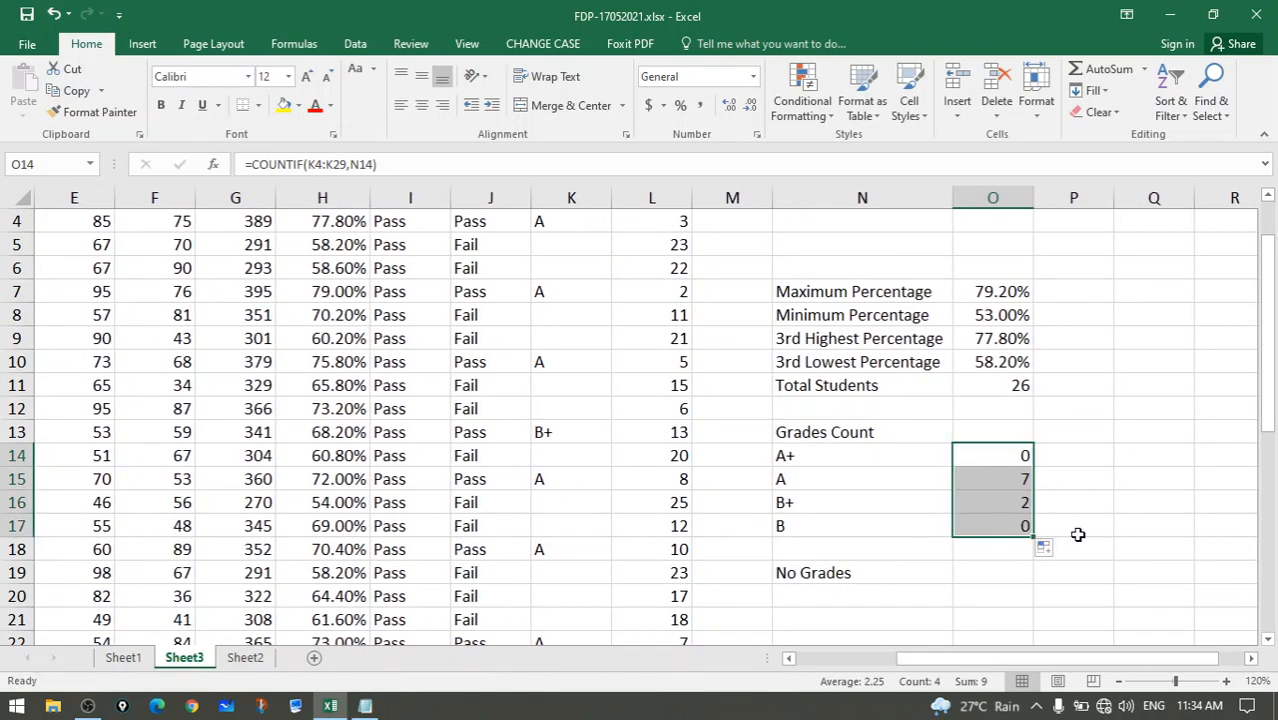
Check the ranges and criteria used by the grade count formulas in O14 through O17
{"action": "left_click", "coordinate": [876, 481]}
{"action": "left_click", "coordinate": [984, 457]}
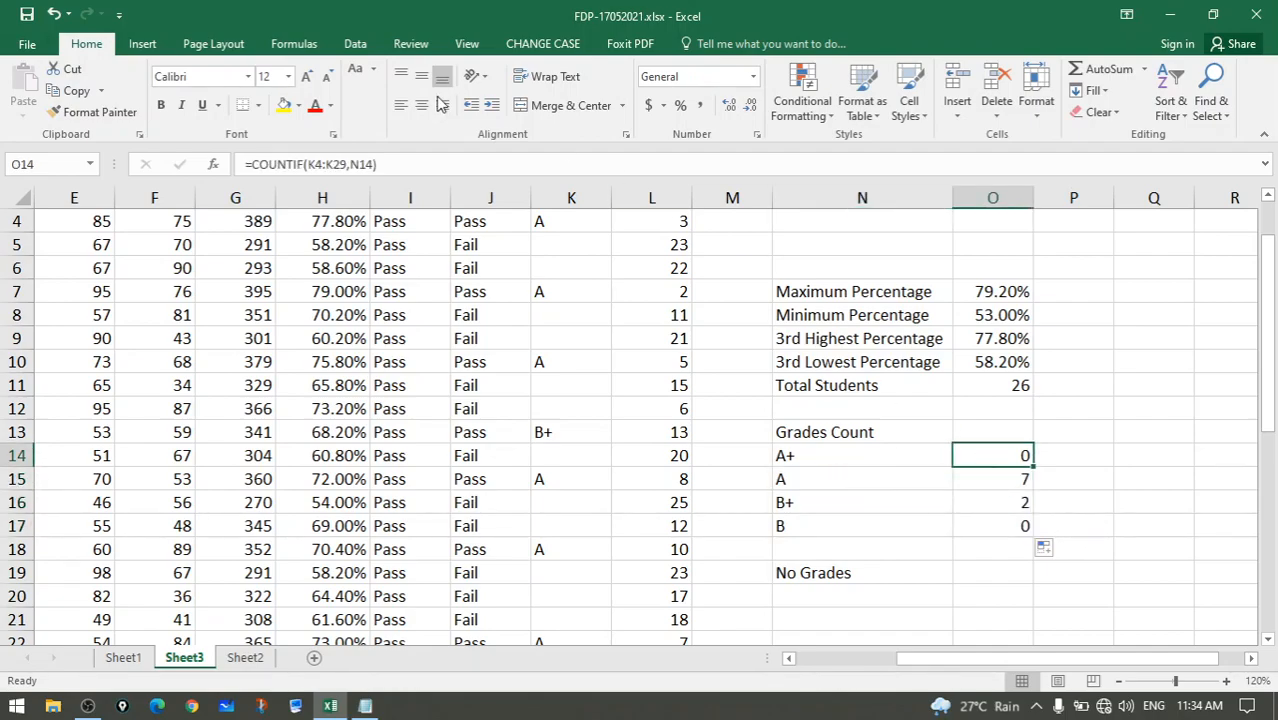
{"action": "left_click", "coordinate": [1026, 479]}
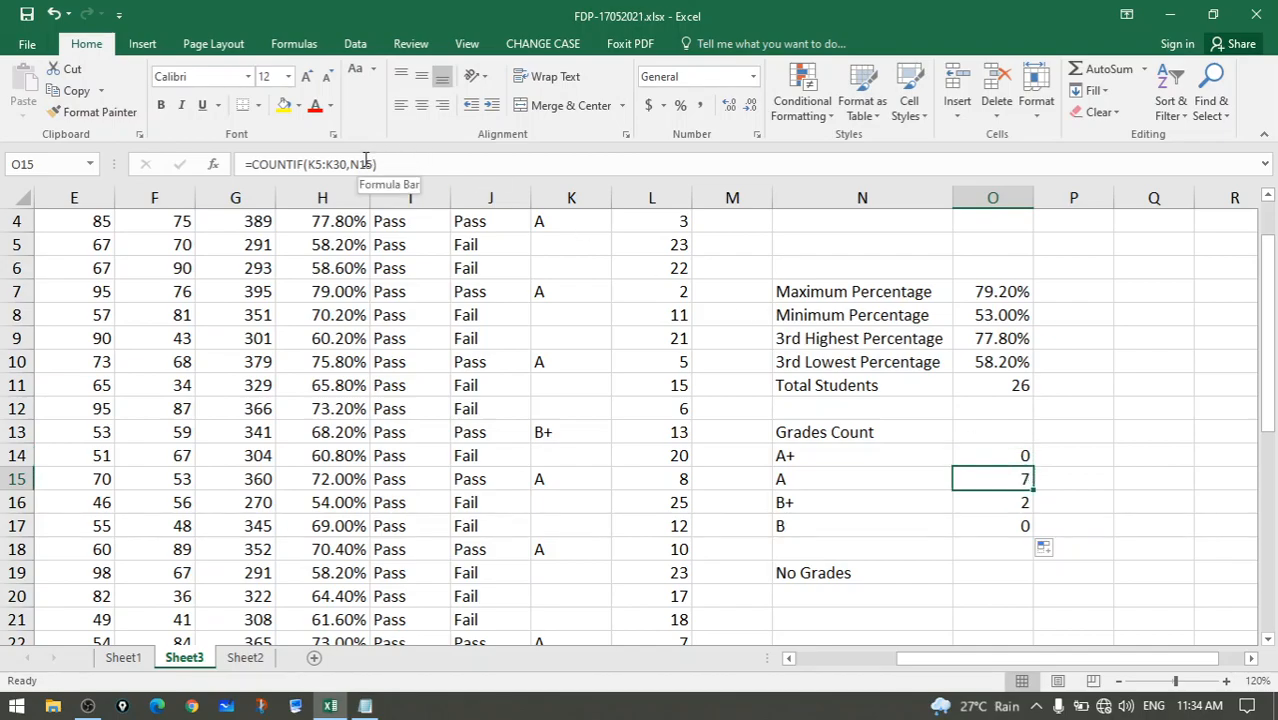
{"action": "left_click", "coordinate": [830, 488]}
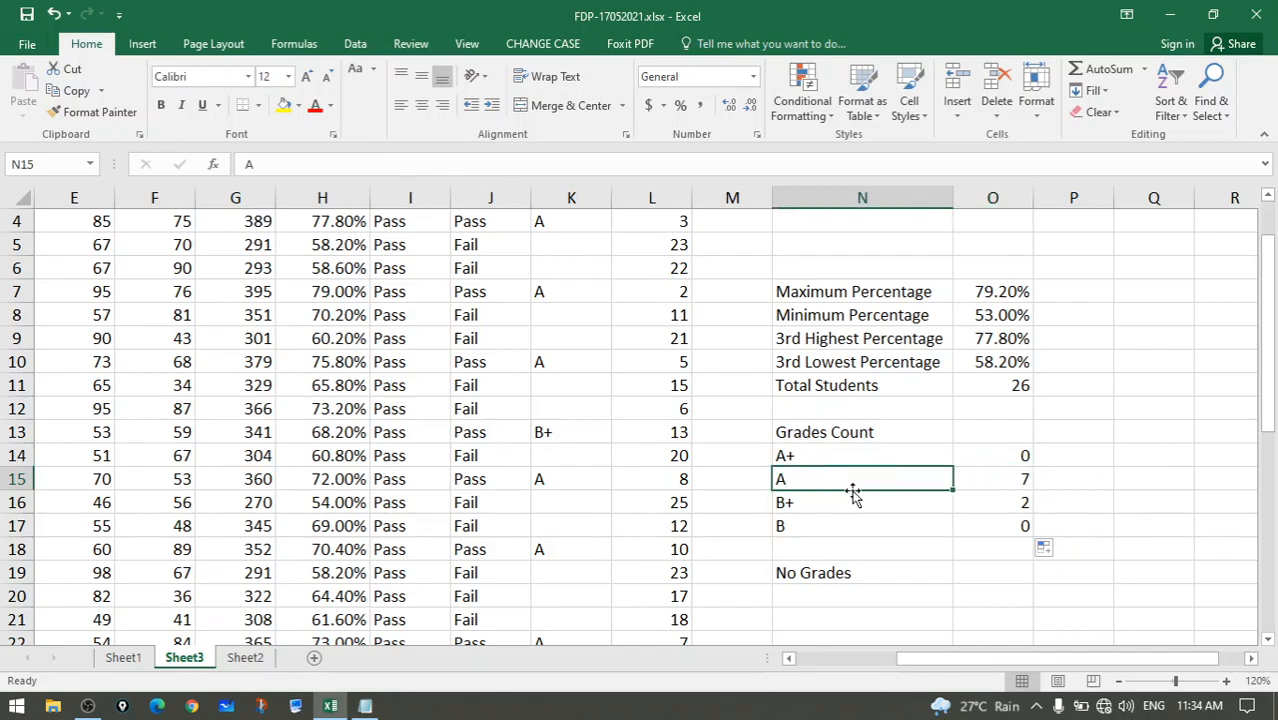
{"action": "left_click", "coordinate": [998, 502]}
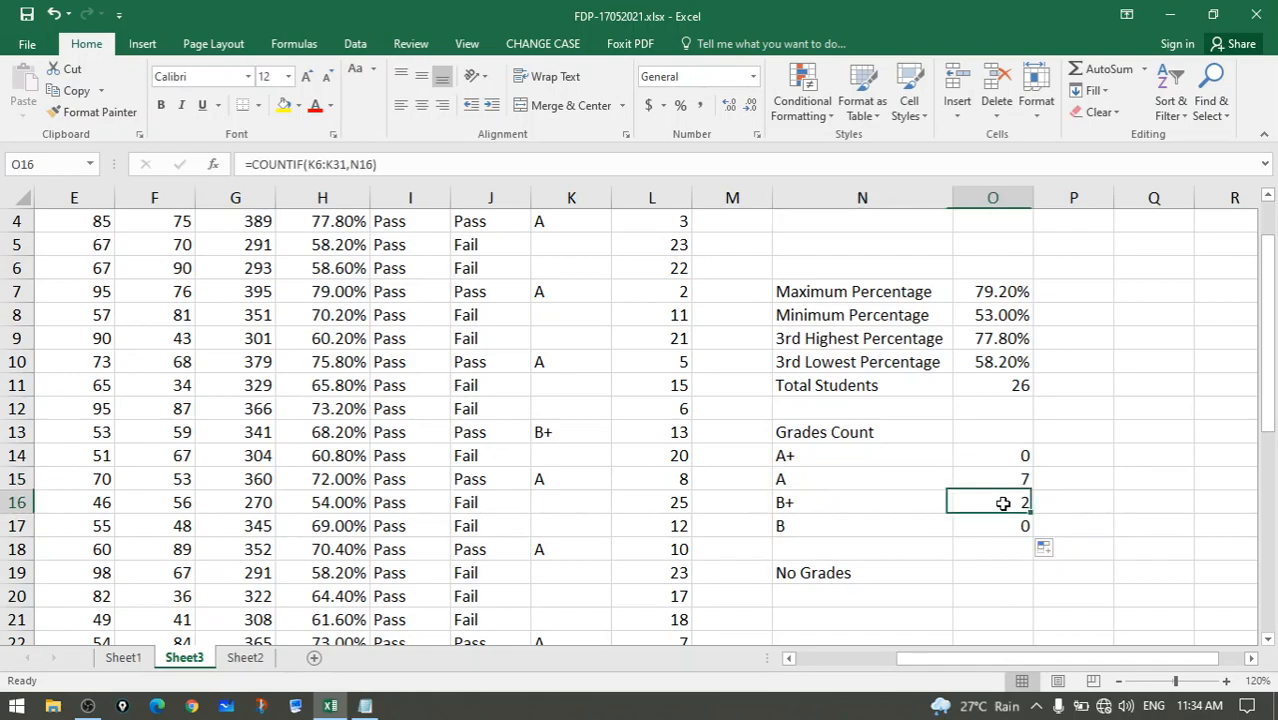
{"action": "left_click", "coordinate": [994, 521]}
Enter =COUNTBLANK(K4:K29) in O19 beside No Grades to count the empty cells in the Grades column
{"action": "scroll", "coordinate": [590, 402], "scroll_direction": "down", "scroll_amount": 3}
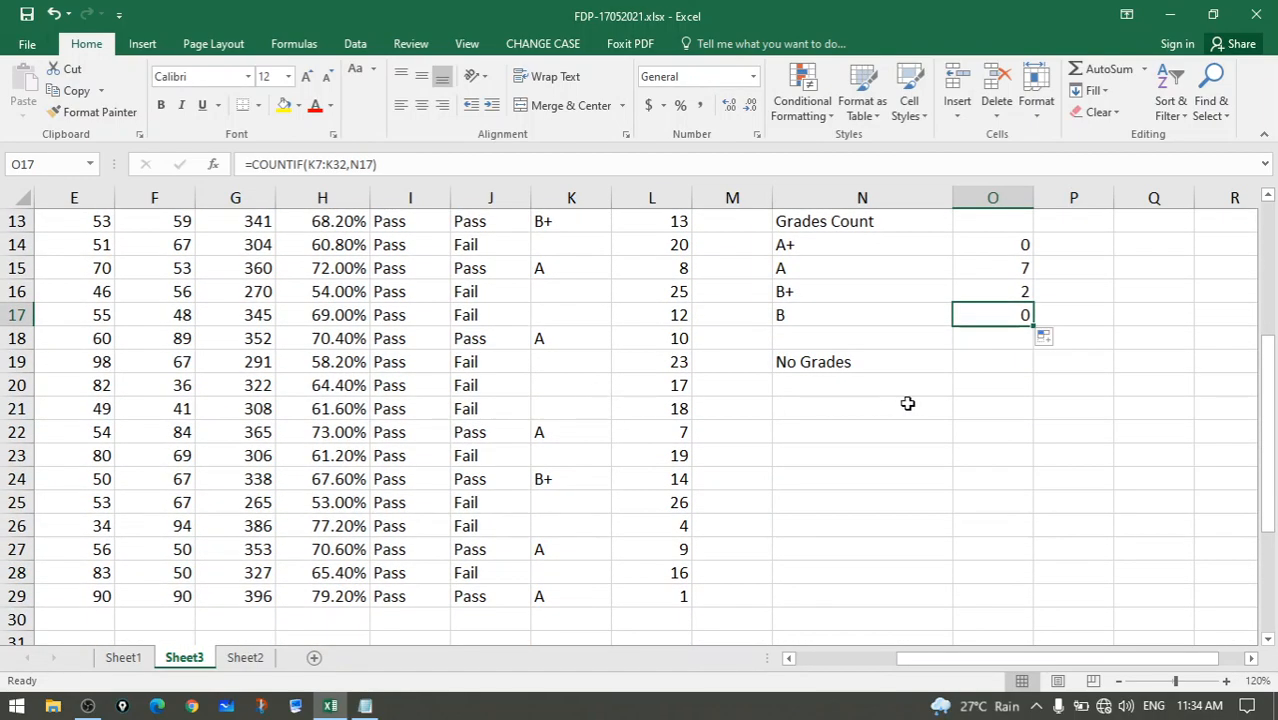
{"action": "left_click", "coordinate": [993, 365]}
{"action": "scroll", "coordinate": [1013, 385], "scroll_direction": "up", "scroll_amount": 2}
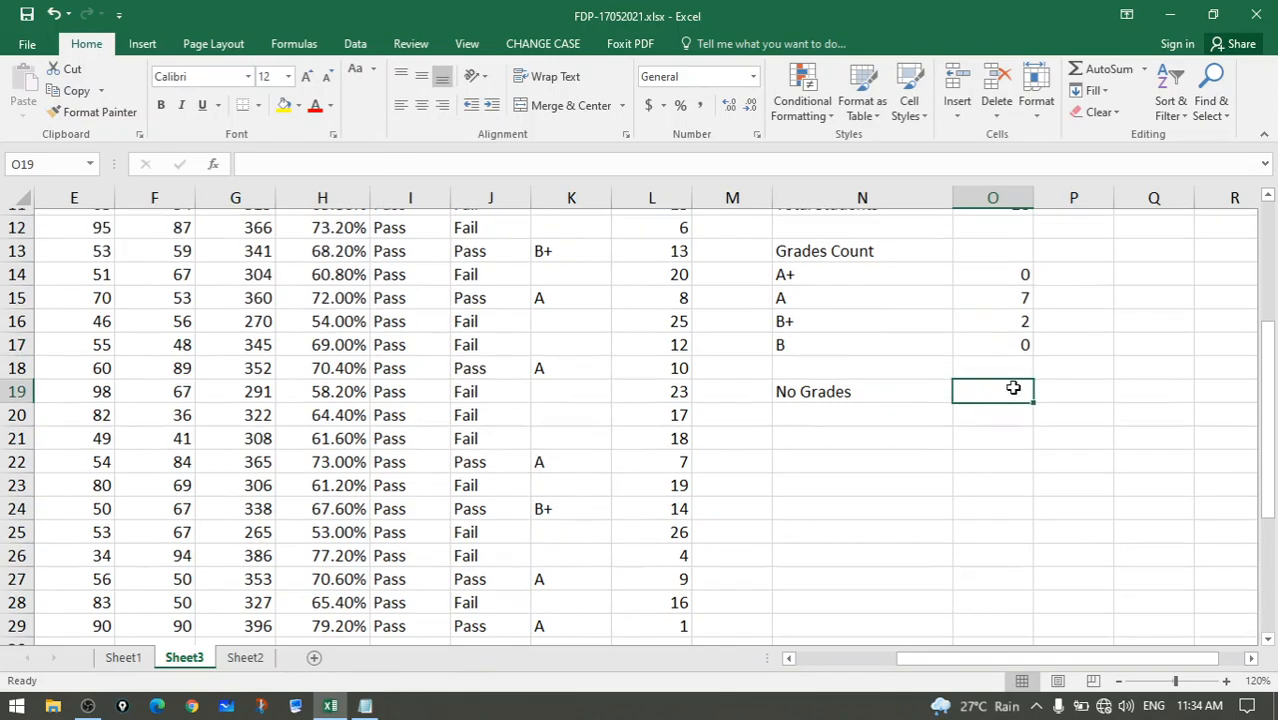
{"action": "double_click", "coordinate": [983, 500]}
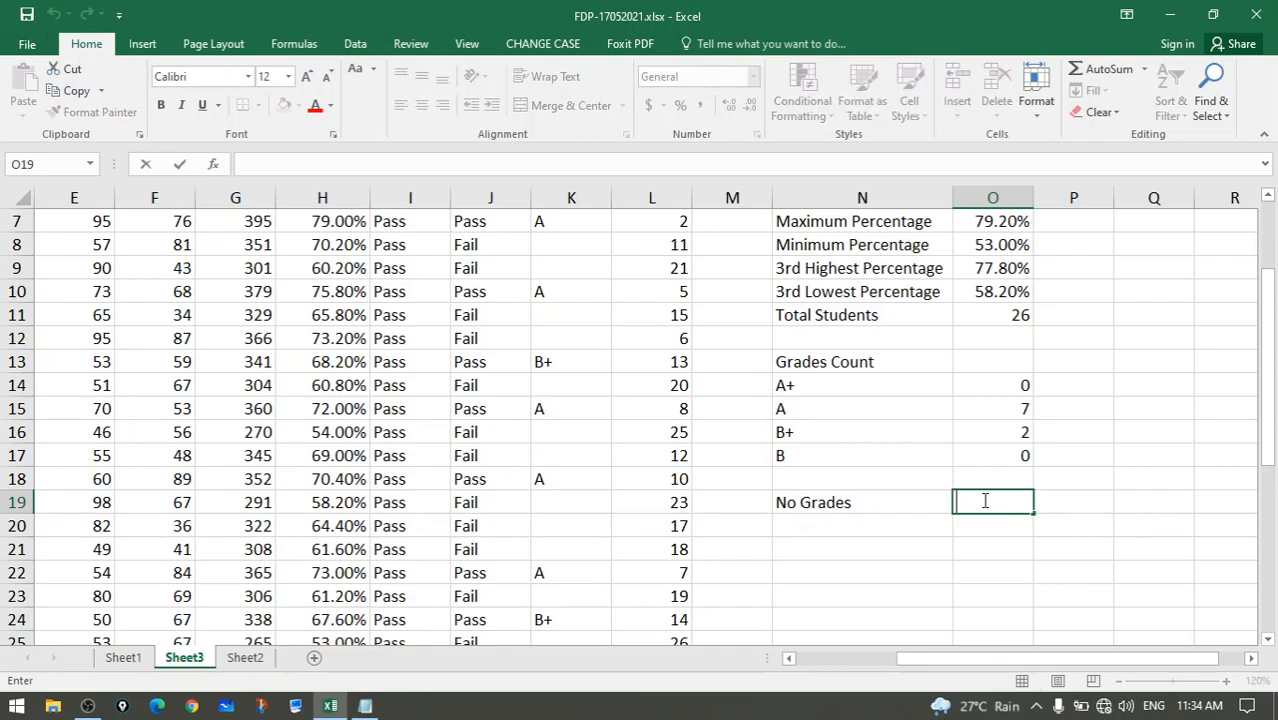
{"action": "type", "text": "="}
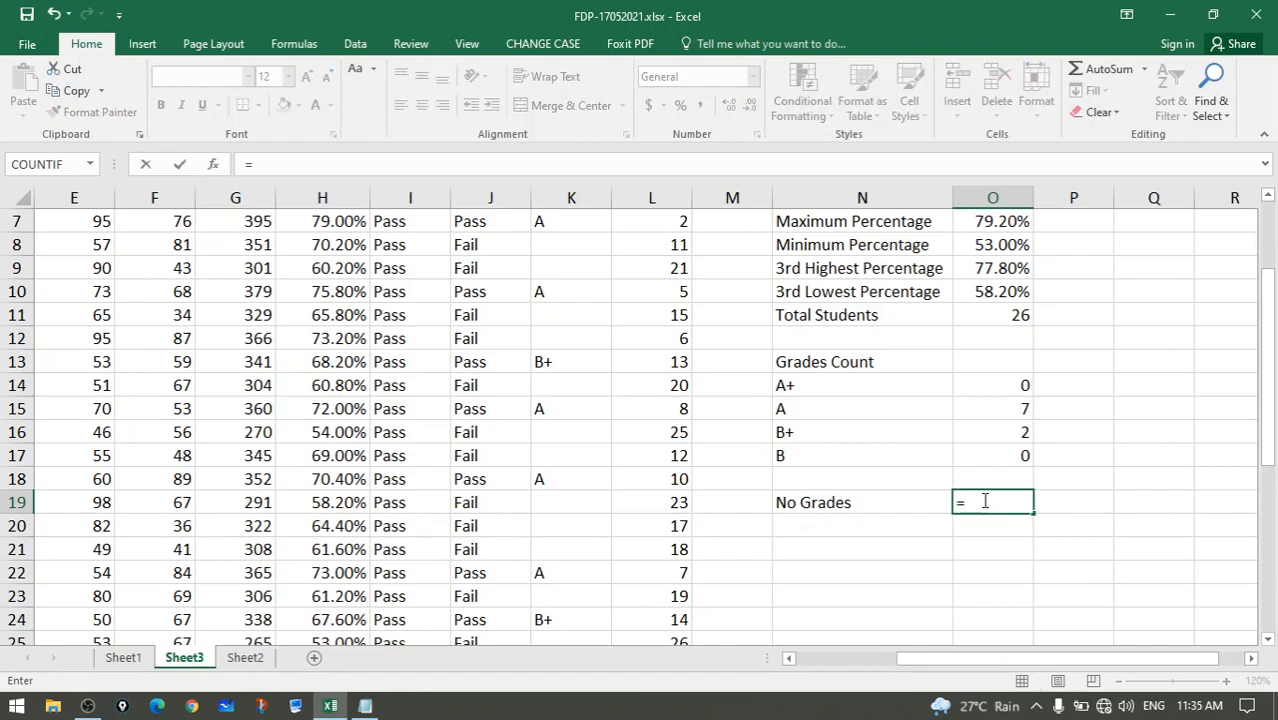
{"action": "type", "text": "count"}
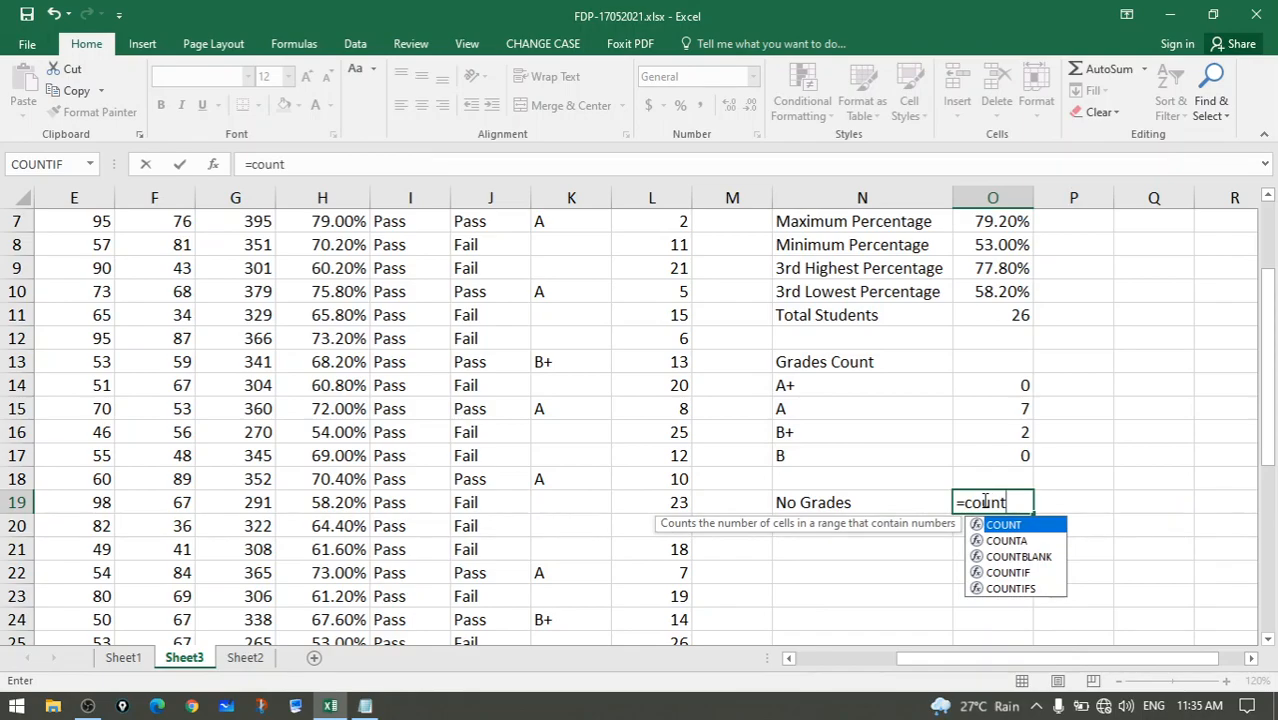
{"action": "key", "text": "Down"}
{"action": "key", "text": "Down"}
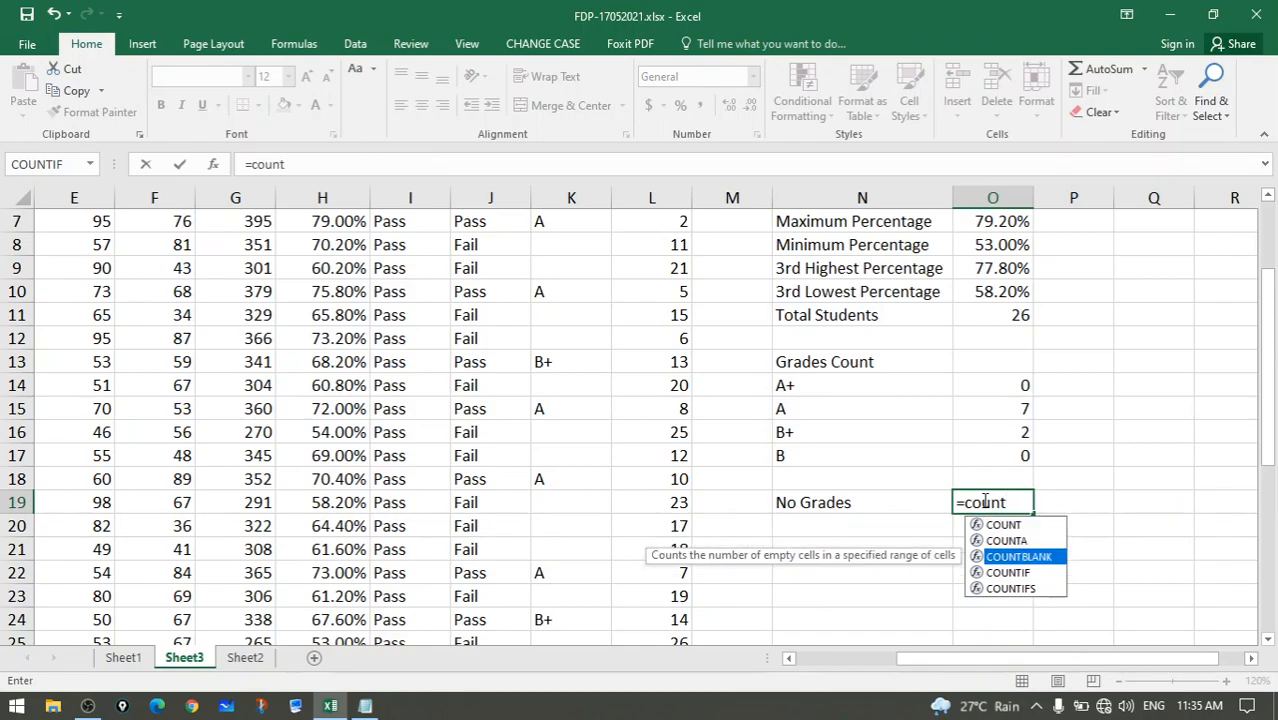
{"action": "key", "text": "Tab"}
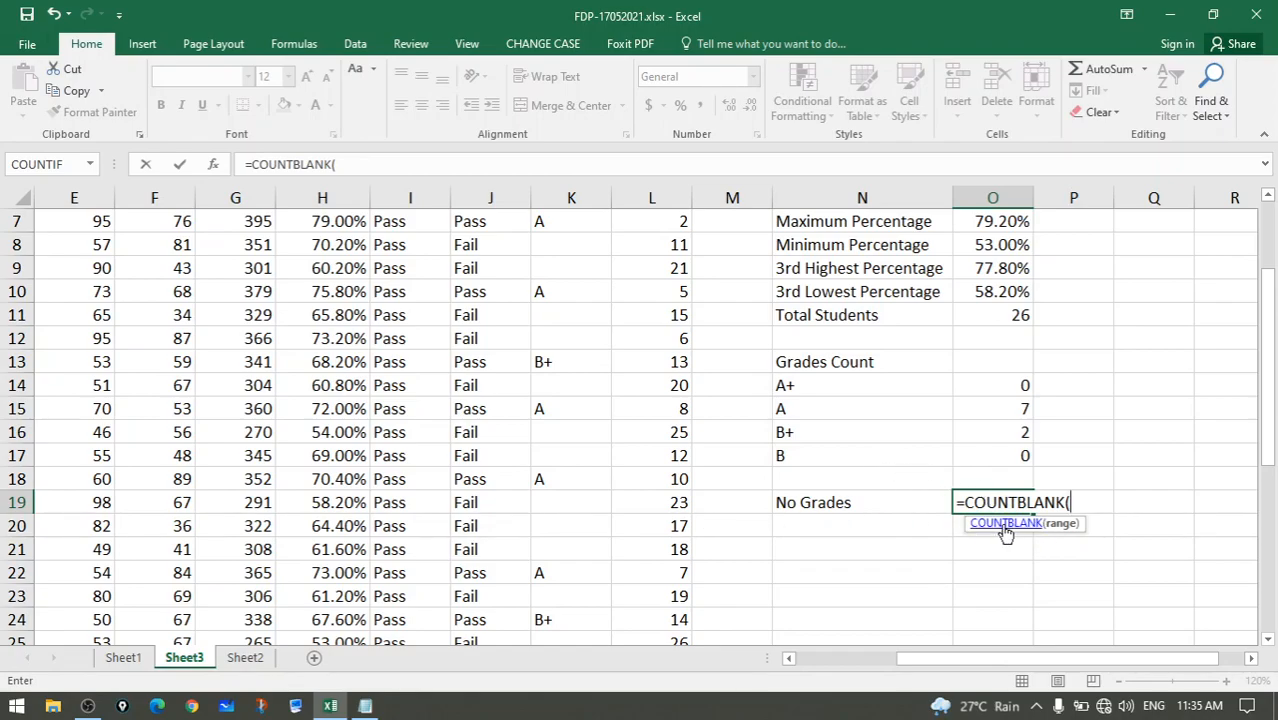
{"action": "scroll", "coordinate": [690, 482], "scroll_direction": "up", "scroll_amount": 2}
{"action": "left_click", "coordinate": [570, 293]}
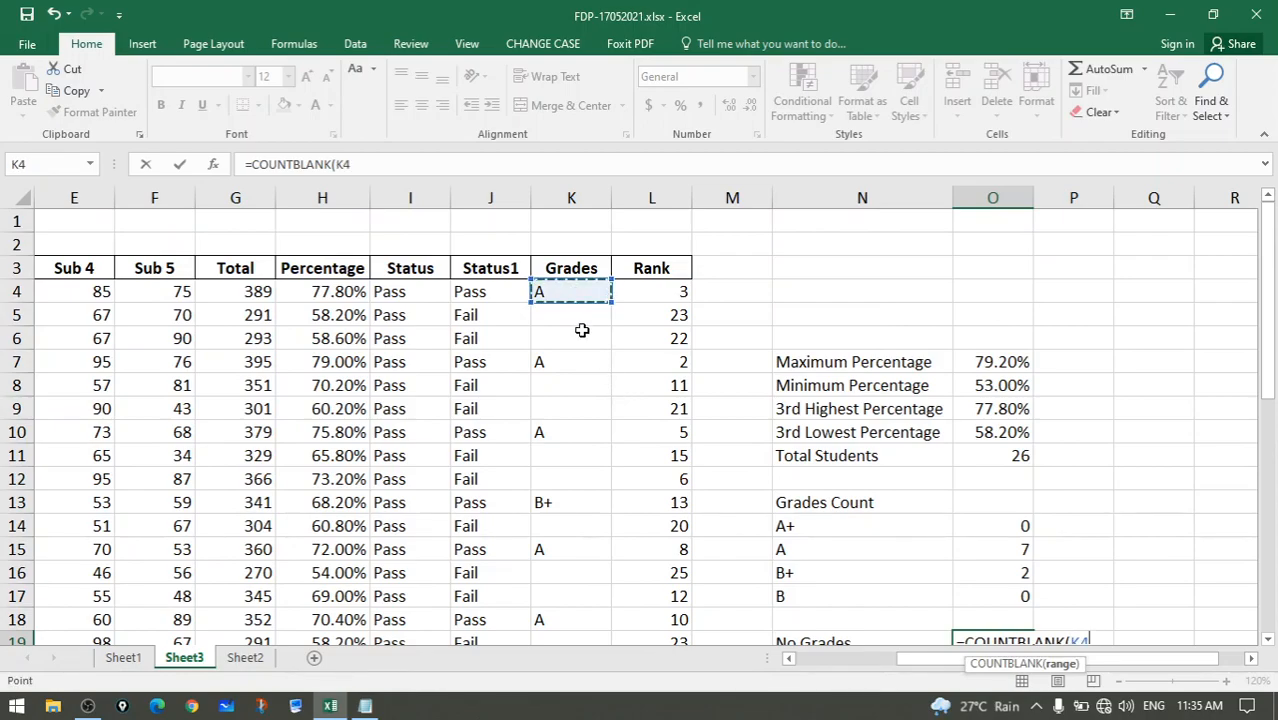
{"action": "scroll", "coordinate": [585, 350], "scroll_direction": "down", "scroll_amount": 4}
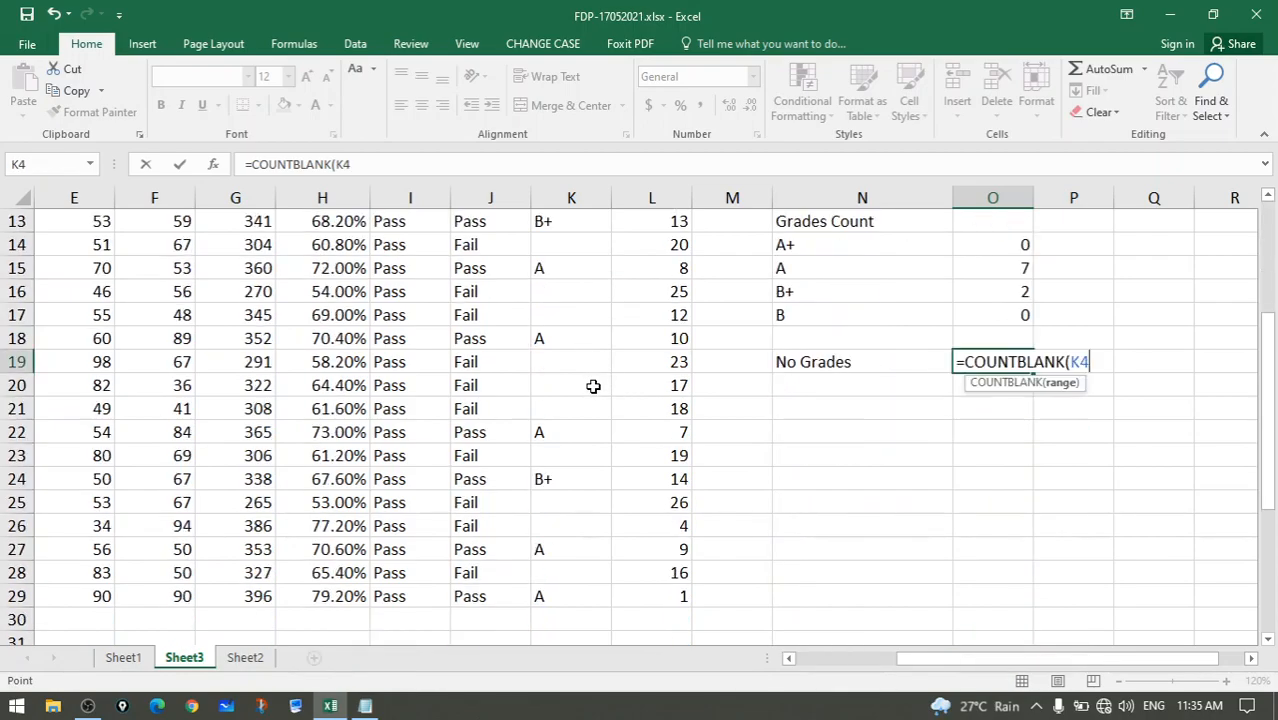
{"action": "left_click", "coordinate": [565, 597], "text": "shift"}
{"action": "type", "text": ")"}
{"action": "key", "text": "Return"}
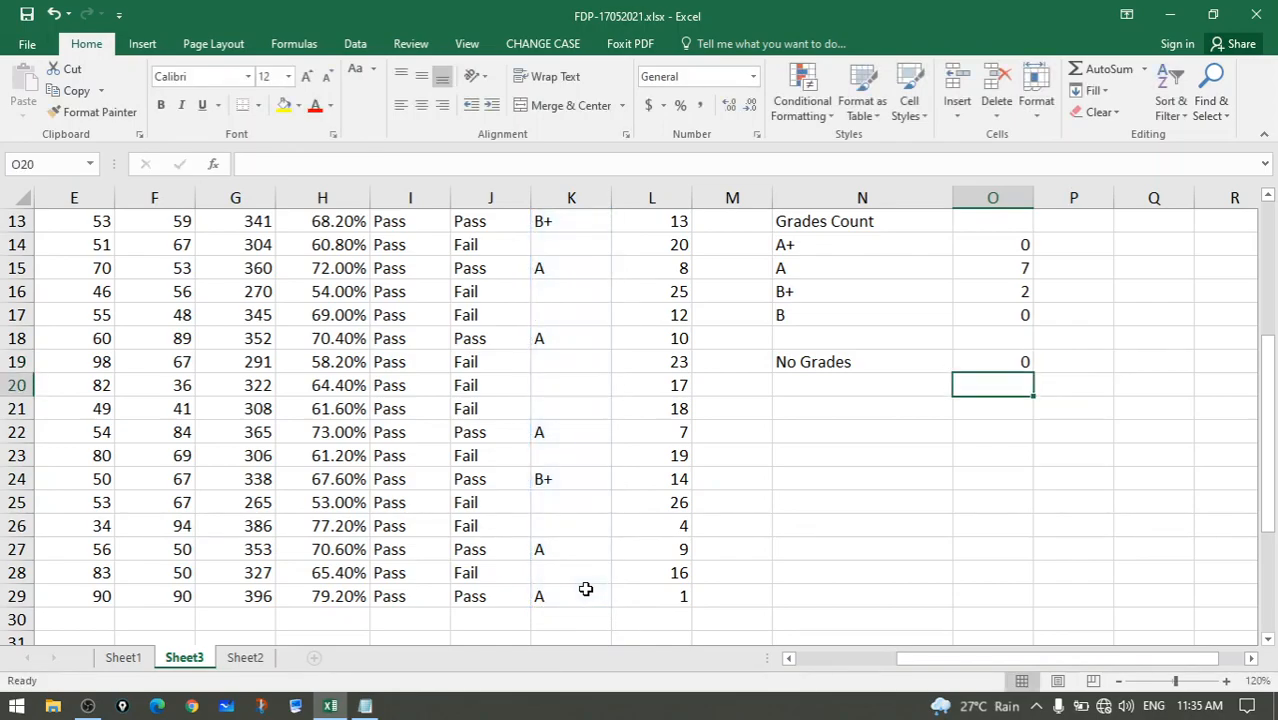
Reopen the No Grades formula in O19 and re-enter it as =COUNTBLANK(K4:K29) to recalculate it
{"action": "left_click", "coordinate": [999, 364]}
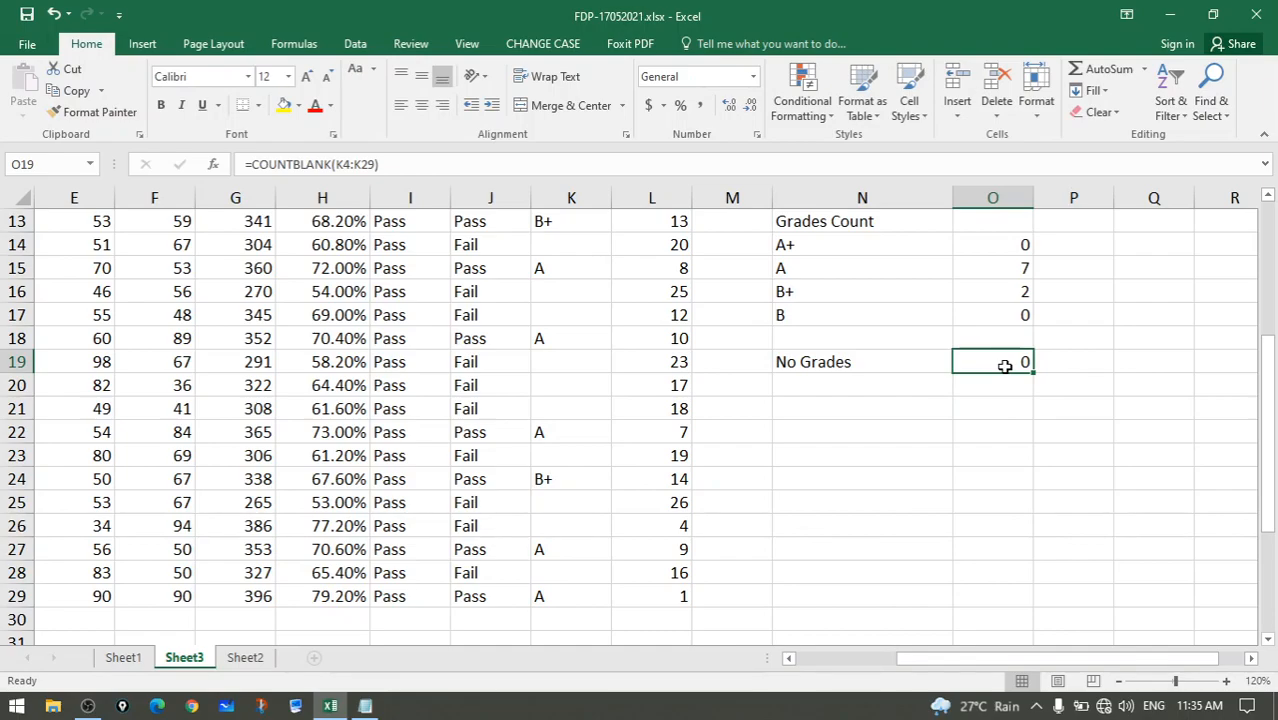
{"action": "scroll", "coordinate": [1005, 366], "scroll_direction": "up", "scroll_amount": 2}
{"action": "left_click", "coordinate": [432, 165]}
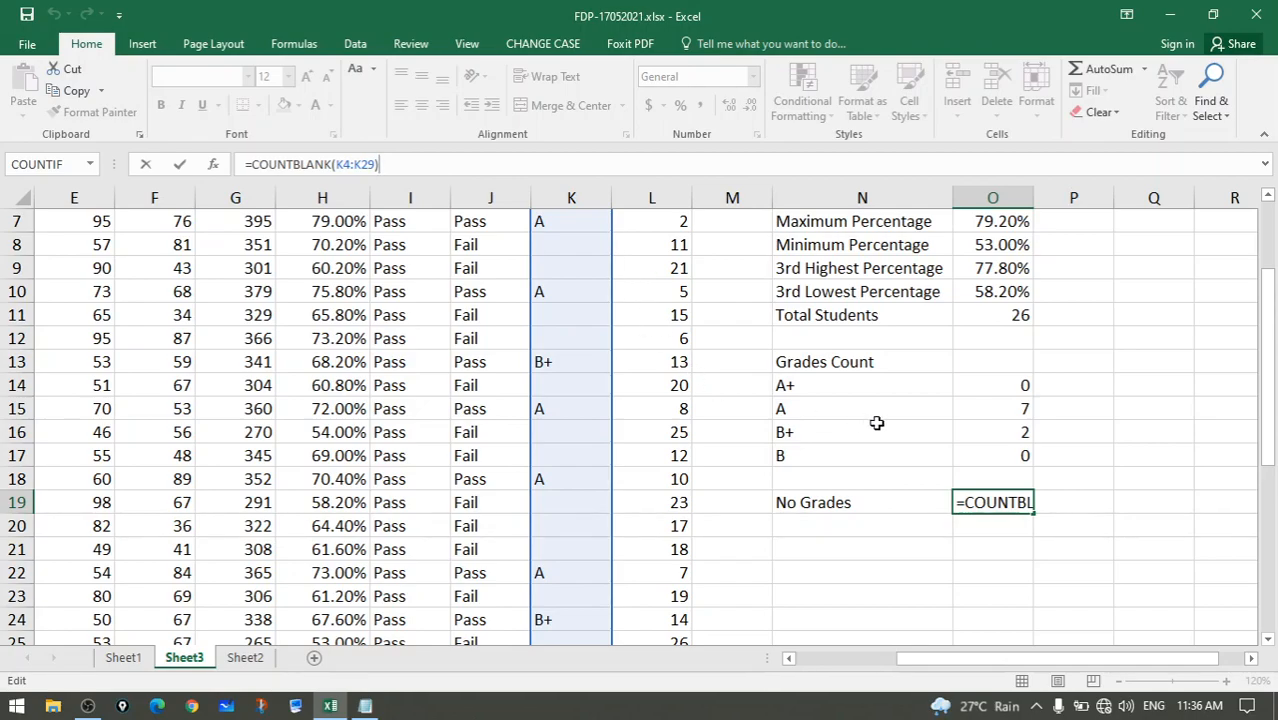
{"action": "key", "text": "Return"}
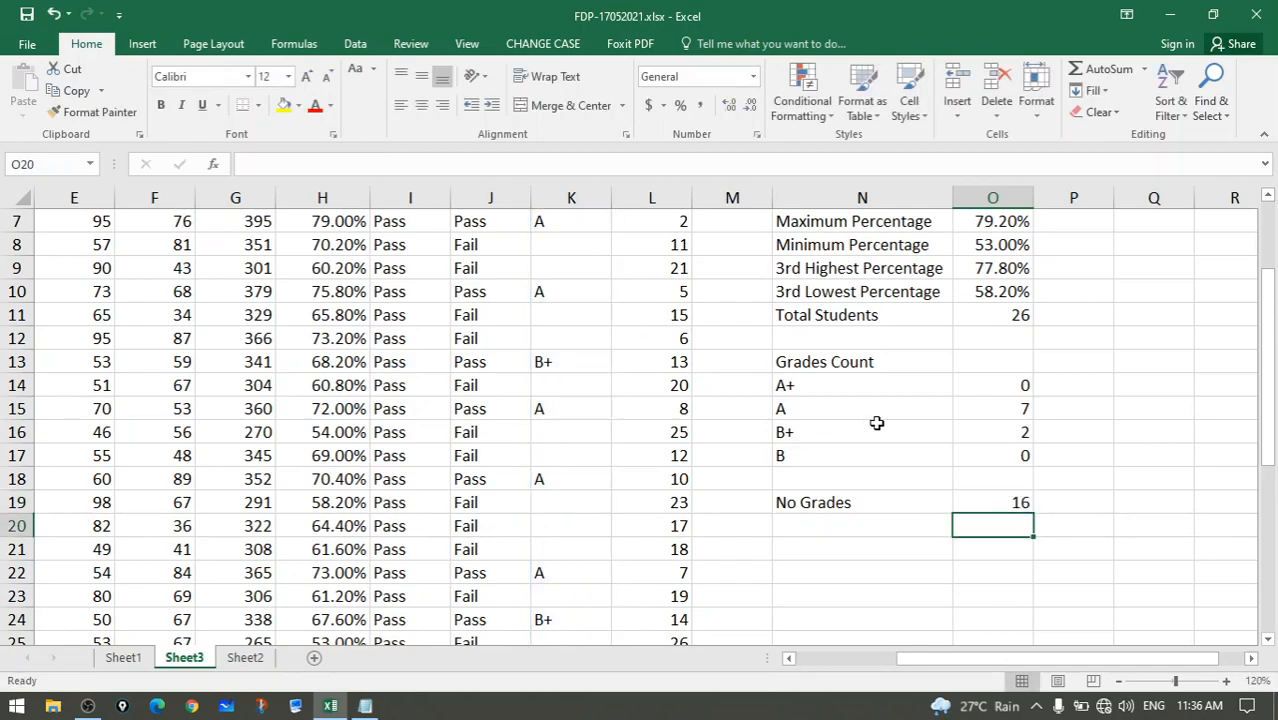
{"action": "left_click", "coordinate": [1028, 505]}
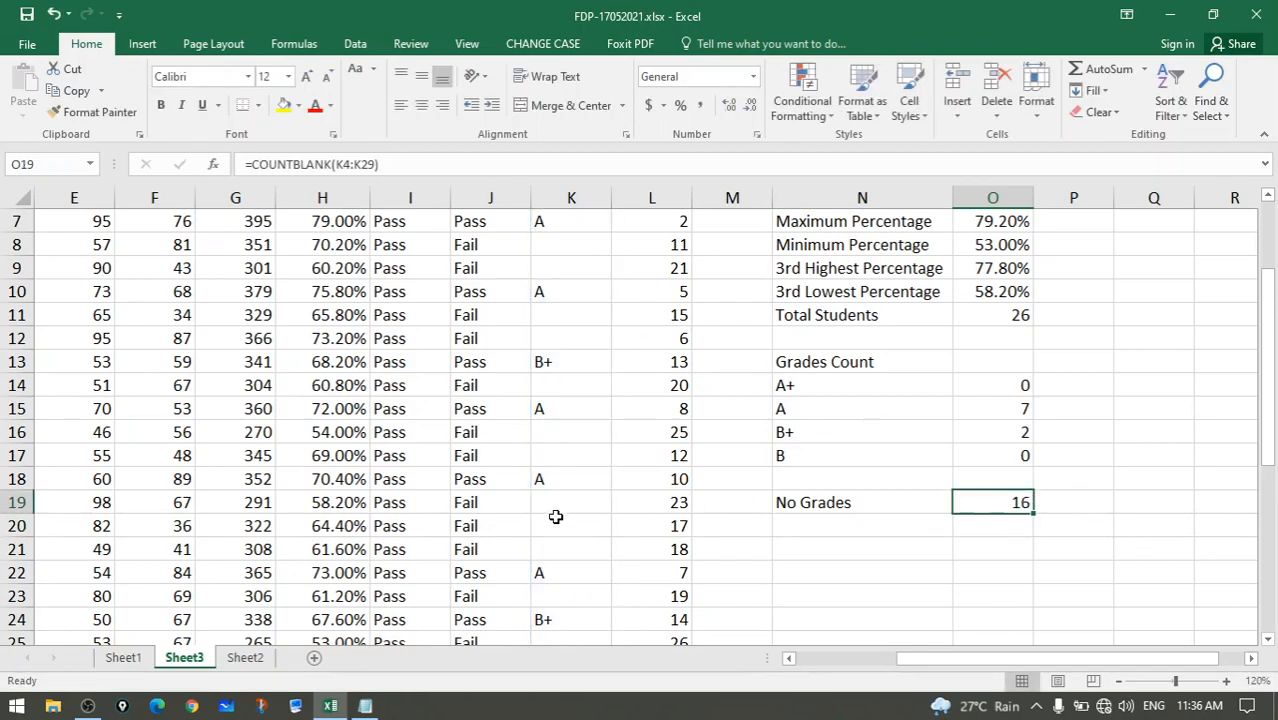
{"action": "scroll", "coordinate": [573, 540], "scroll_direction": "up", "scroll_amount": 2}
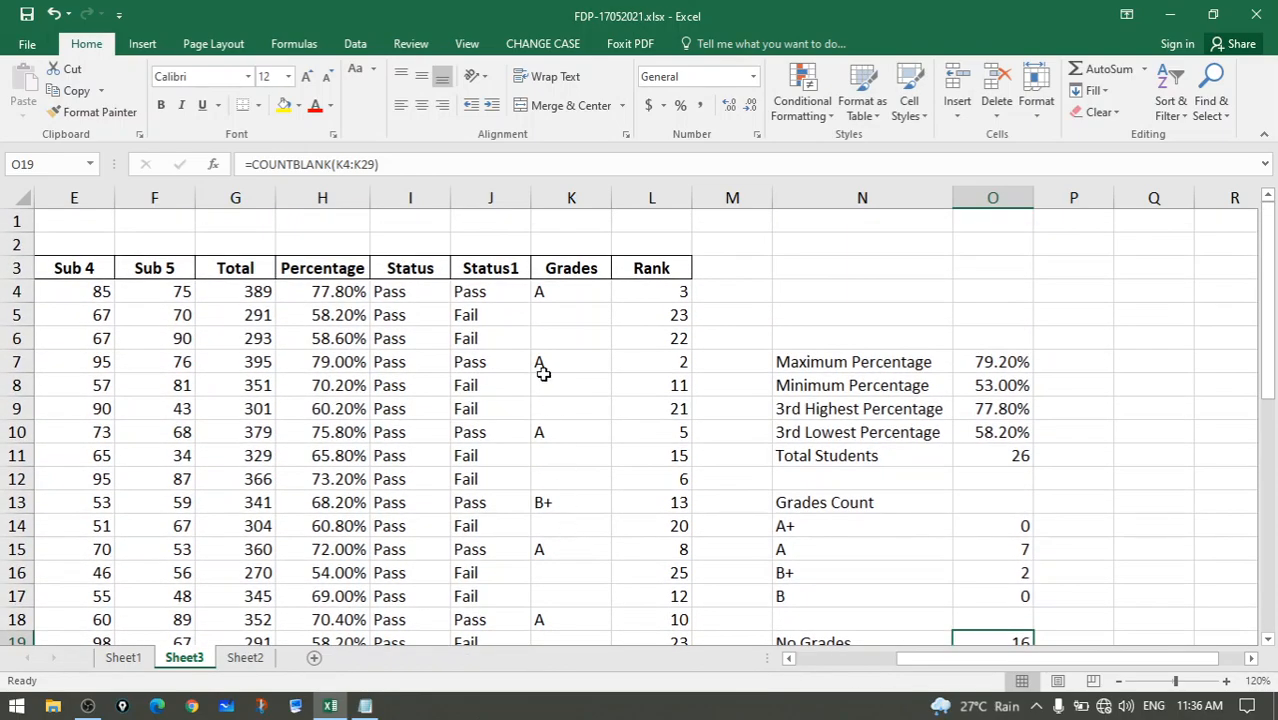
{"action": "scroll", "coordinate": [579, 408], "scroll_direction": "down", "scroll_amount": 6}
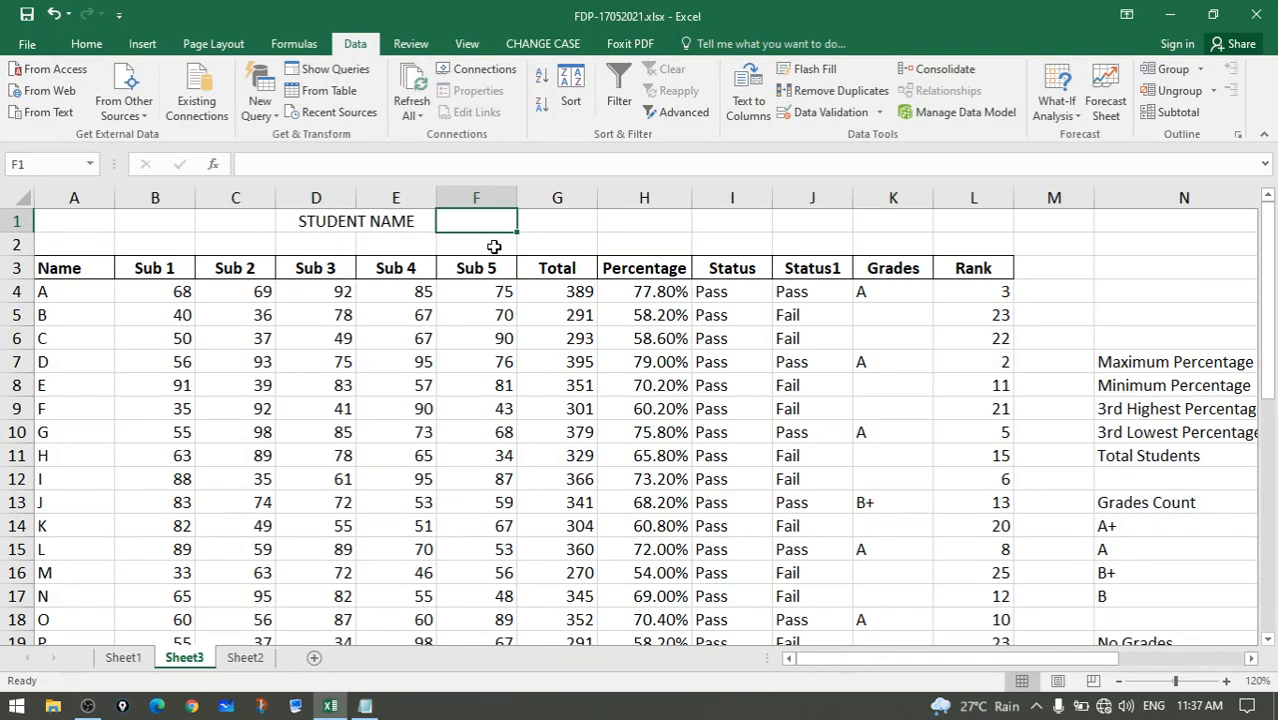
{"action": "left_click", "coordinate": [492, 246]}
{"action": "left_click", "coordinate": [340, 222]}
{"action": "left_click", "coordinate": [502, 218]}
{"action": "left_click", "coordinate": [586, 261]}
{"action": "left_click", "coordinate": [430, 222]}
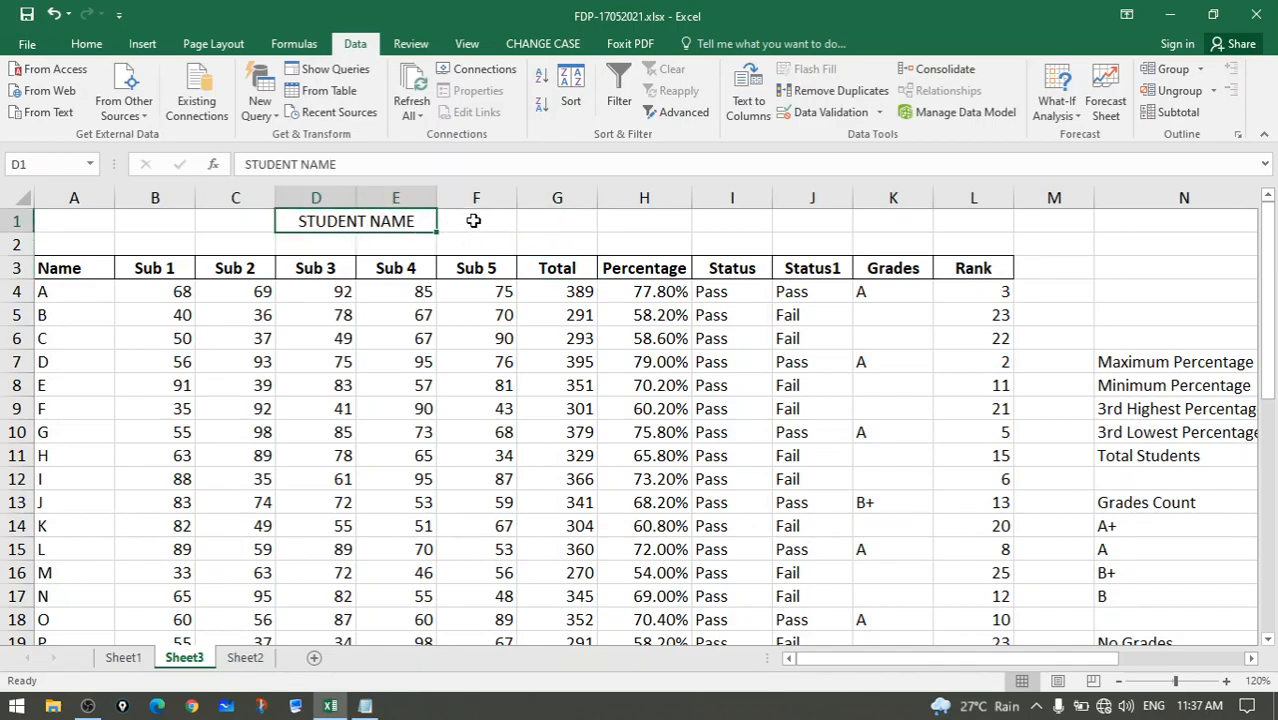
Start a data validation rule for cell F1 beside STUDENT NAME that allows a List with an in-cell dropdown
{"action": "left_click", "coordinate": [490, 221]}
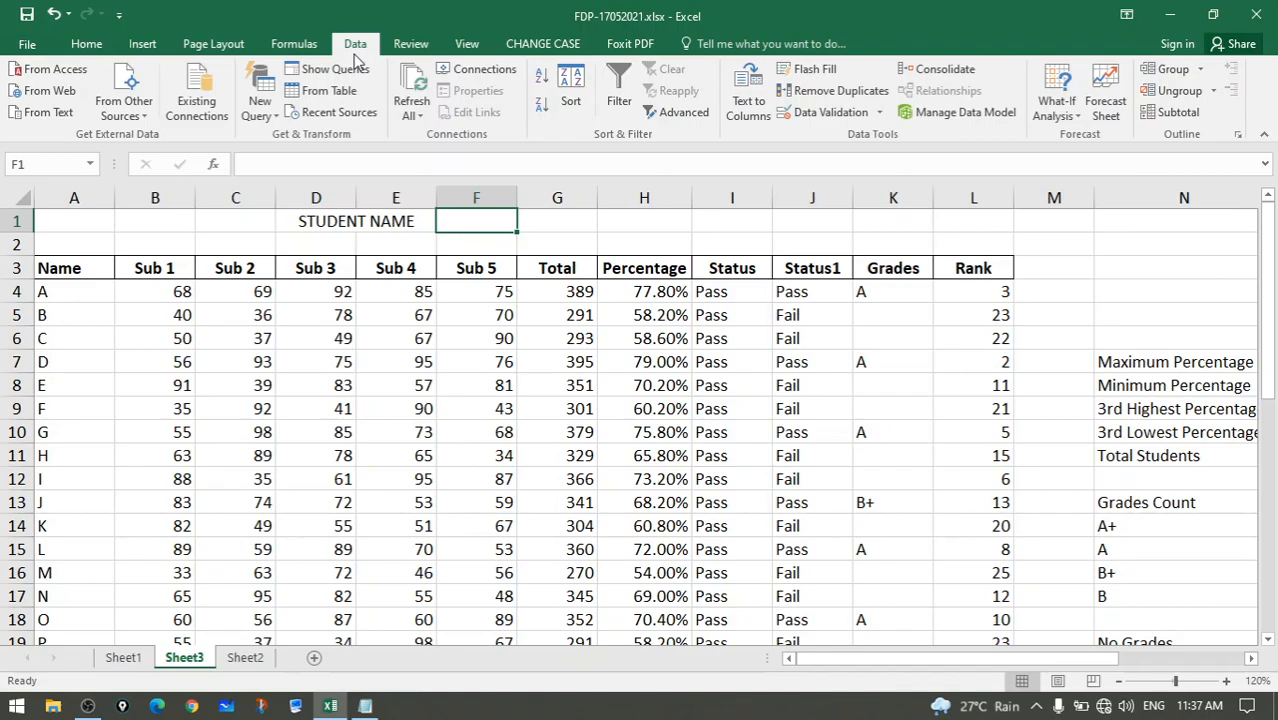
{"action": "left_click", "coordinate": [836, 116]}
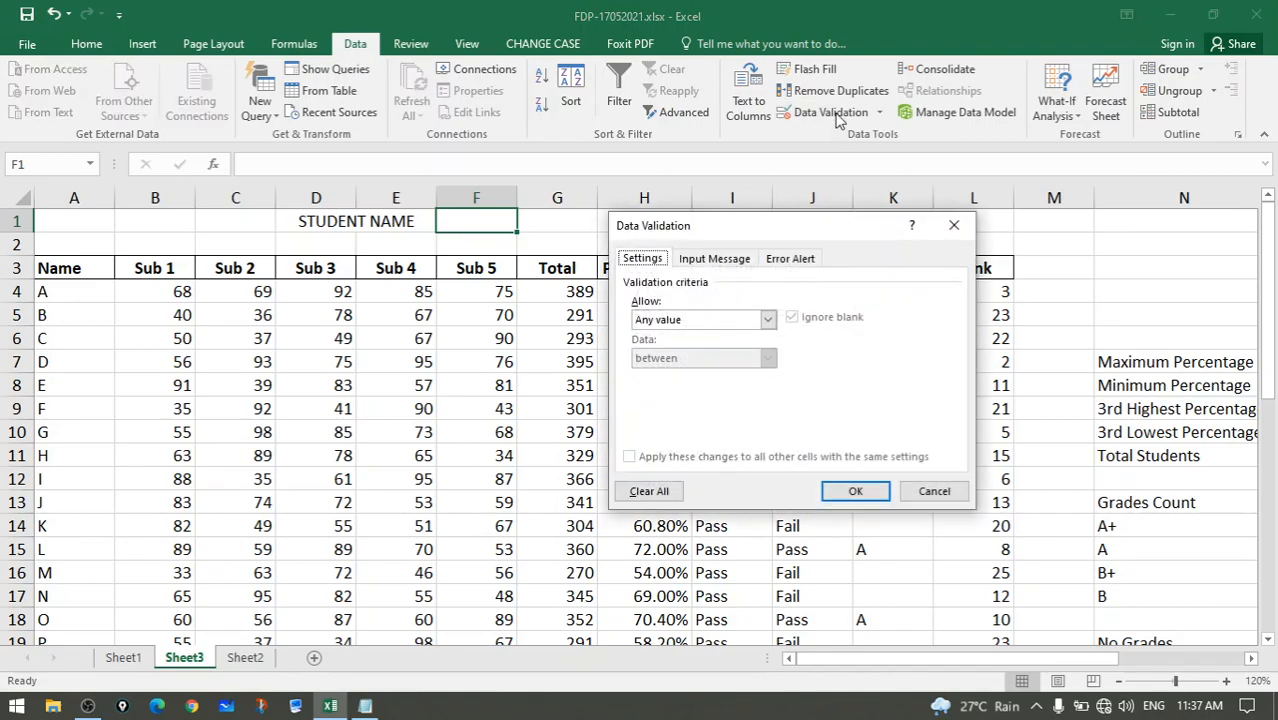
{"action": "left_click_drag", "start_coordinate": [726, 235], "coordinate": [640, 246]}
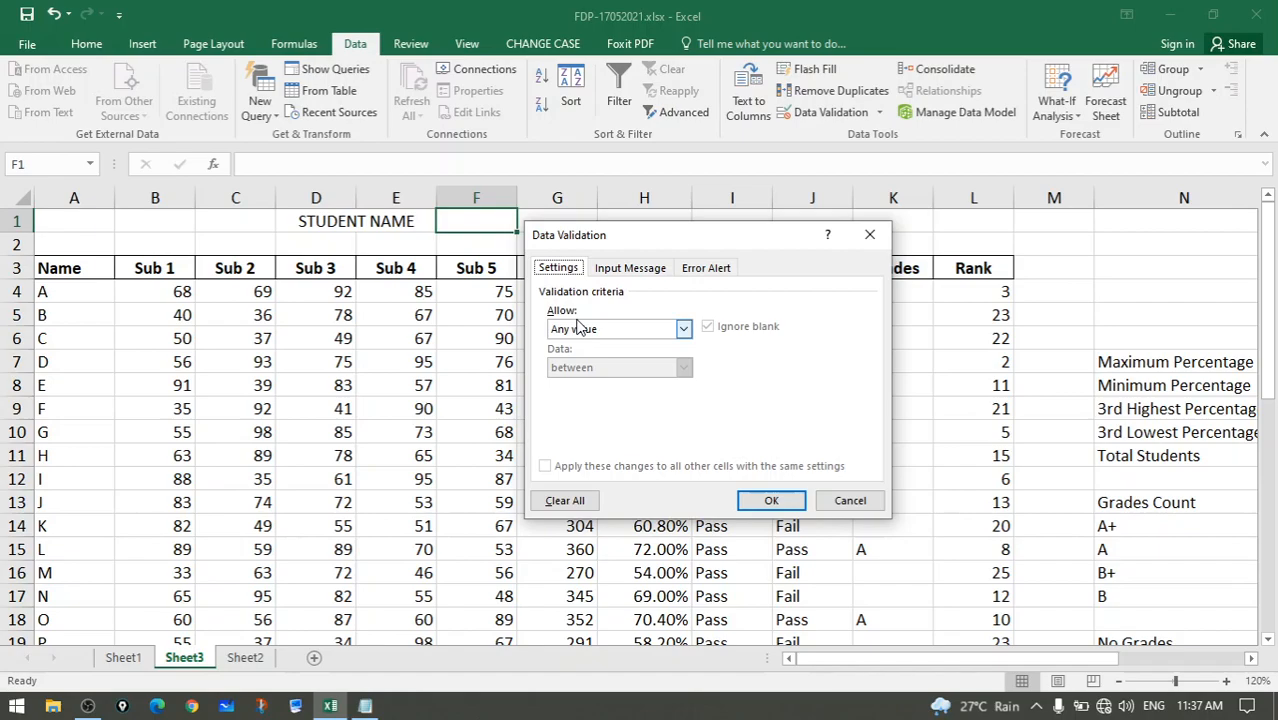
{"action": "left_click", "coordinate": [683, 331]}
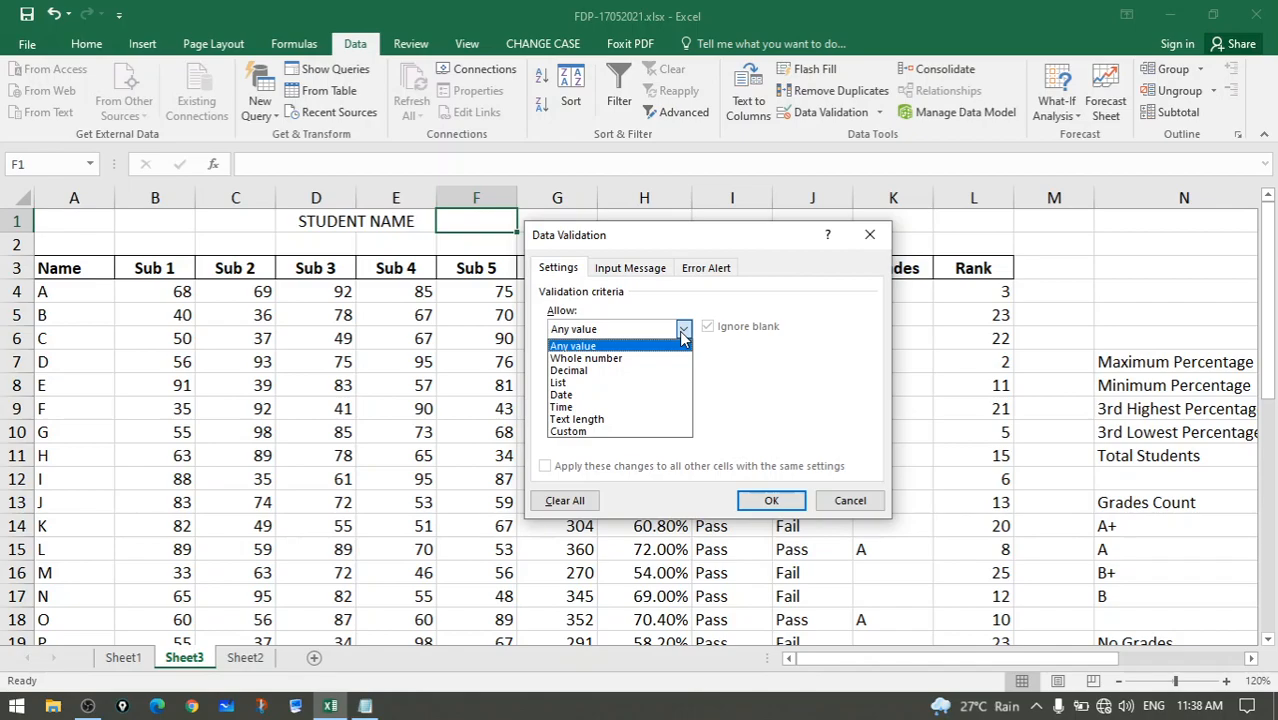
{"action": "left_click", "coordinate": [638, 389]}
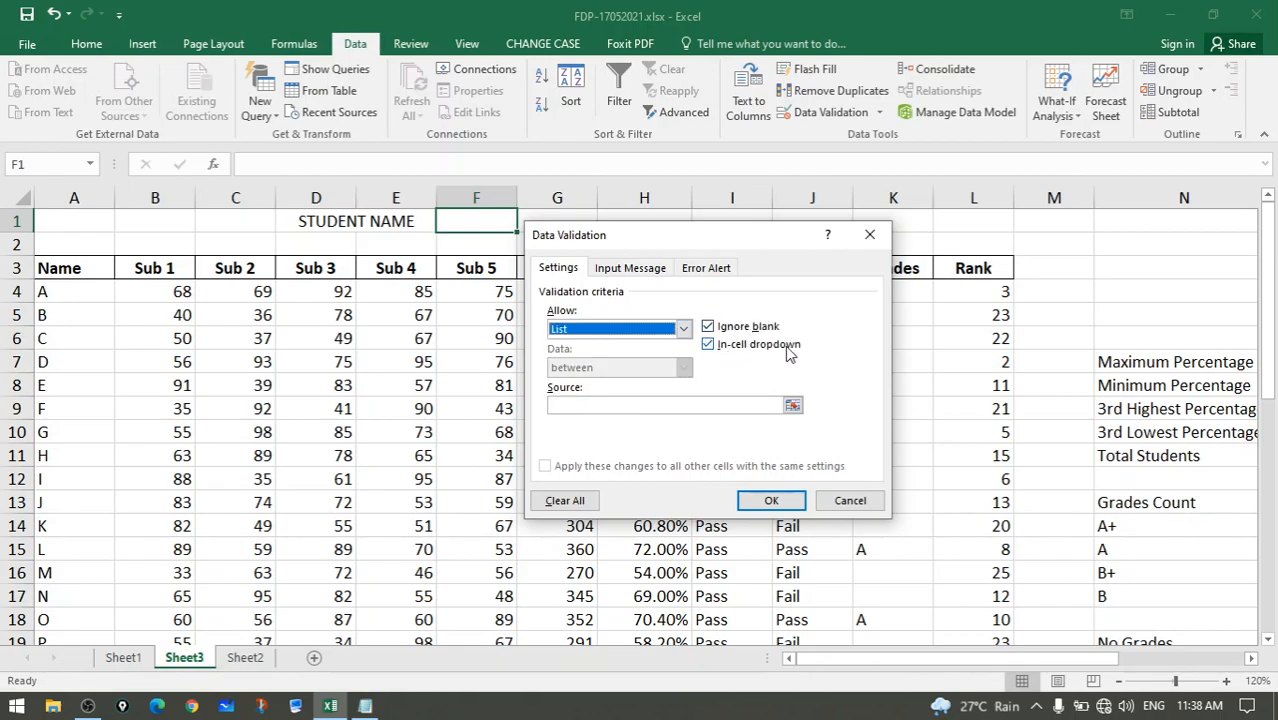
Set the validation list source to =$A$4:$A$29, the Name column entries, and apply the rule to F1
{"action": "left_click", "coordinate": [792, 406]}
{"action": "left_click", "coordinate": [69, 294]}
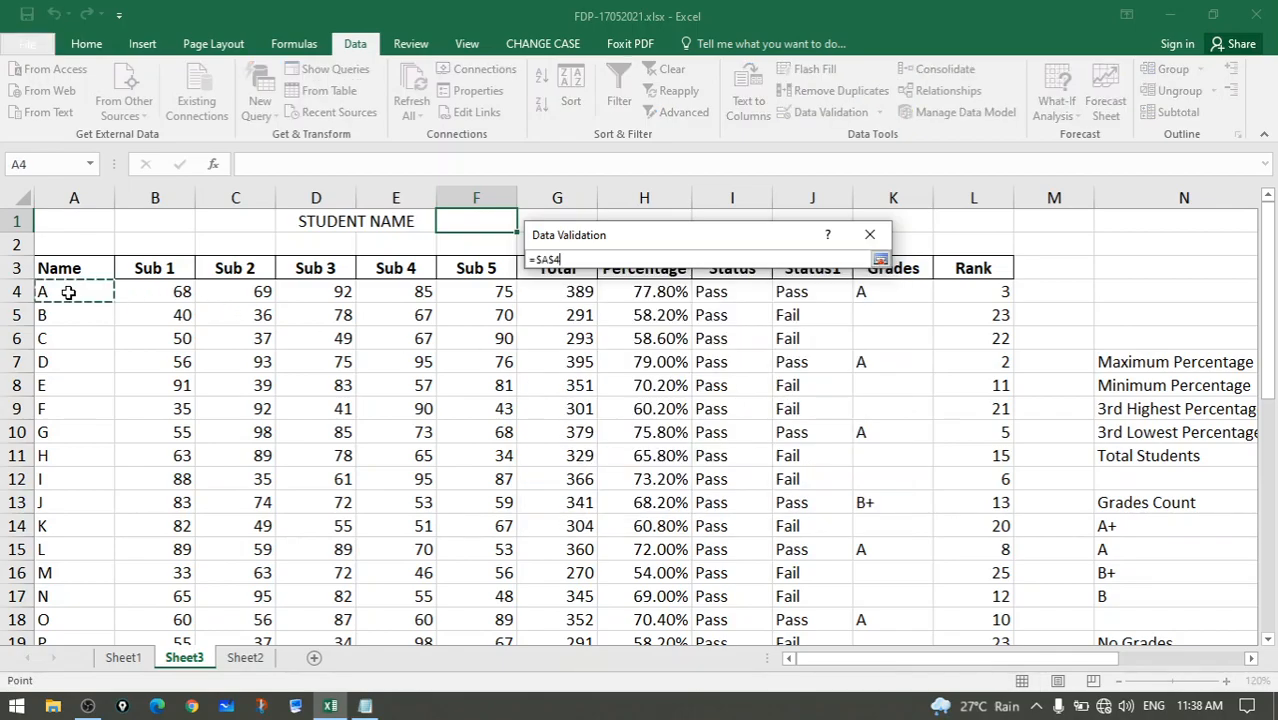
{"action": "scroll", "coordinate": [150, 359], "scroll_direction": "down", "scroll_amount": 1}
{"action": "scroll", "coordinate": [150, 359], "scroll_direction": "down", "scroll_amount": 5}
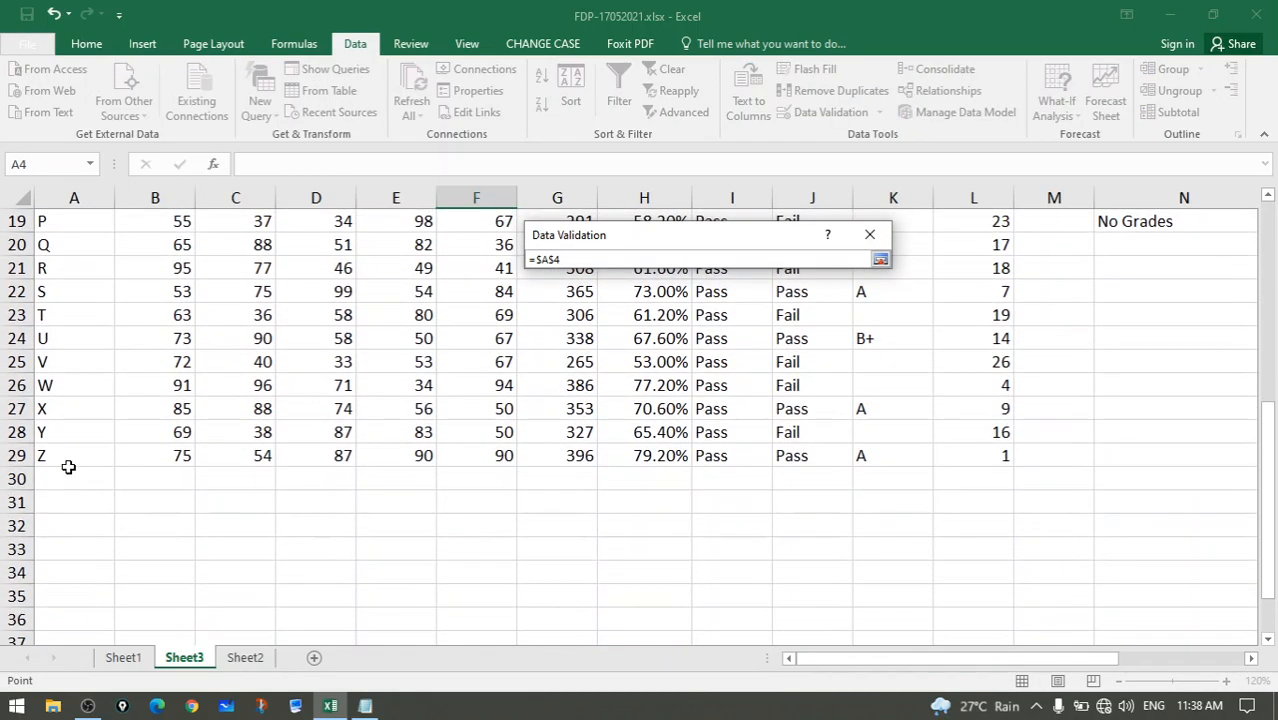
{"action": "left_click", "coordinate": [69, 455], "text": "shift"}
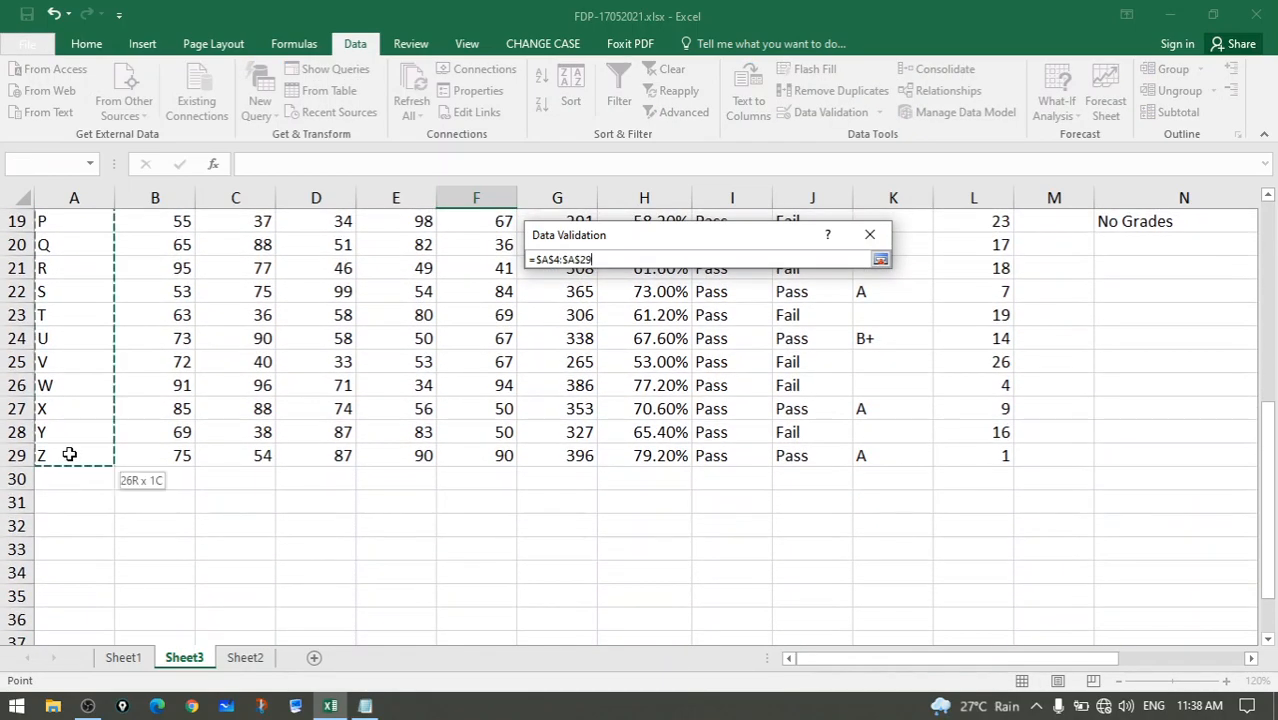
{"action": "left_click", "coordinate": [880, 259]}
{"action": "left_click", "coordinate": [780, 502]}
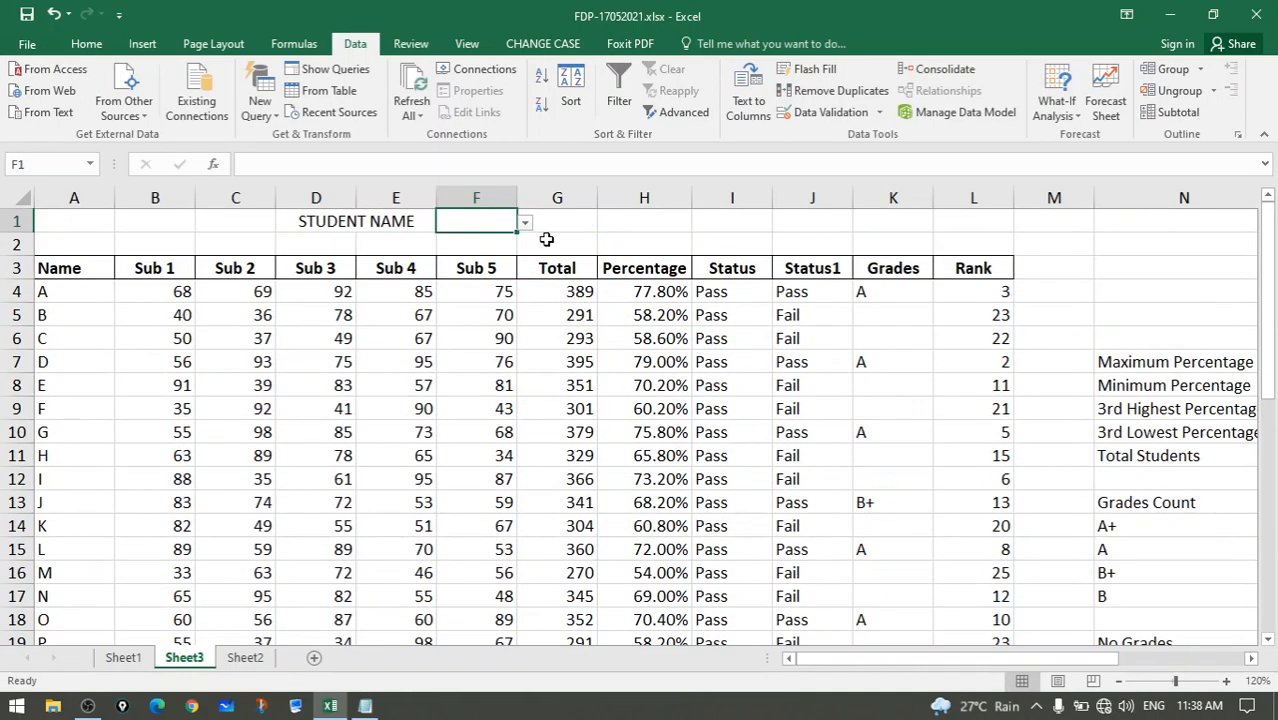
Choose student A from the dropdown list in F1
{"action": "left_click", "coordinate": [525, 224]}
{"action": "mouse_move", "coordinate": [527, 267]}
{"action": "left_mouse_down"}
{"action": "mouse_move", "coordinate": [530, 336]}
{"action": "mouse_move", "coordinate": [527, 265]}
{"action": "left_mouse_up"}
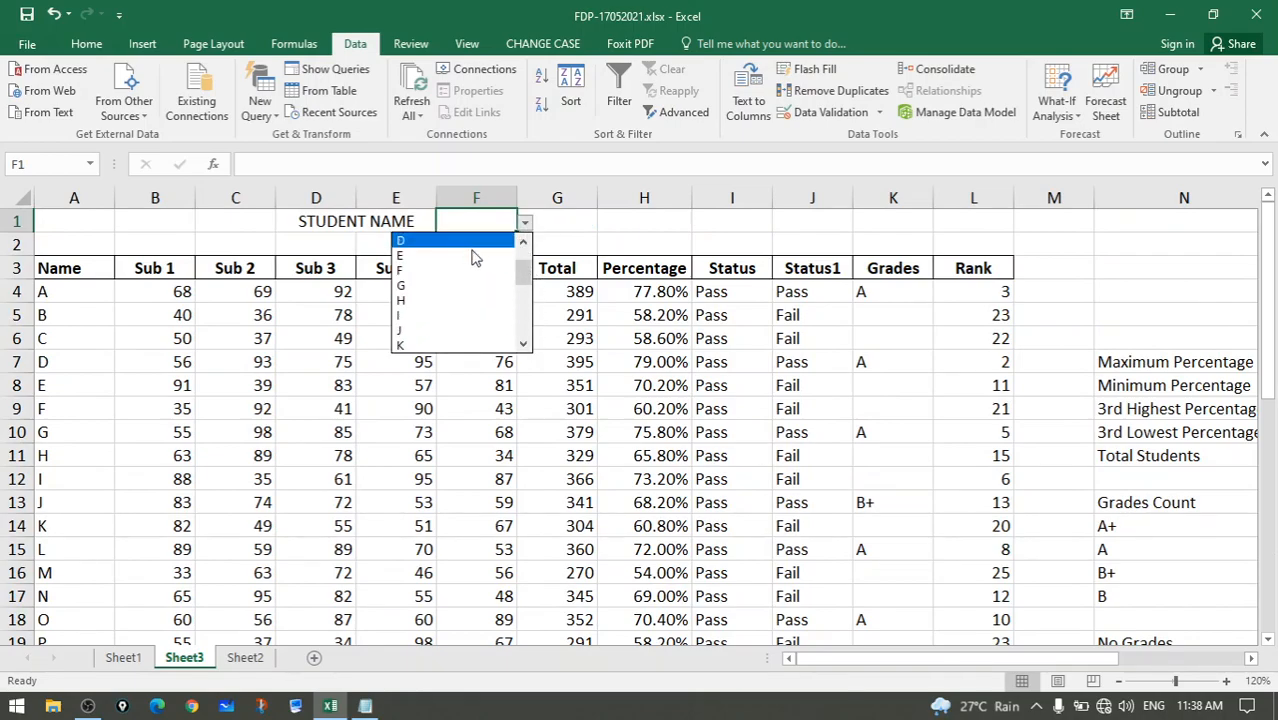
{"action": "left_click", "coordinate": [461, 249]}
{"action": "left_click", "coordinate": [570, 231]}
{"action": "left_click", "coordinate": [497, 224]}
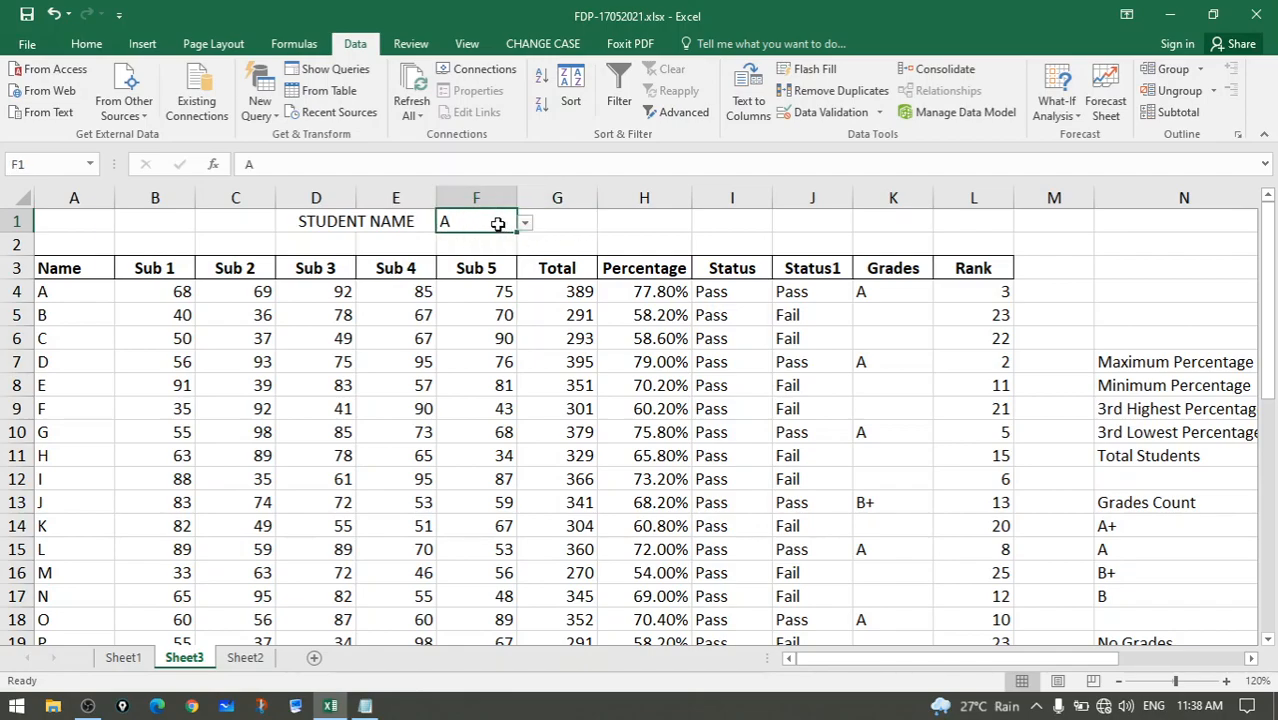
{"action": "left_click", "coordinate": [642, 220]}
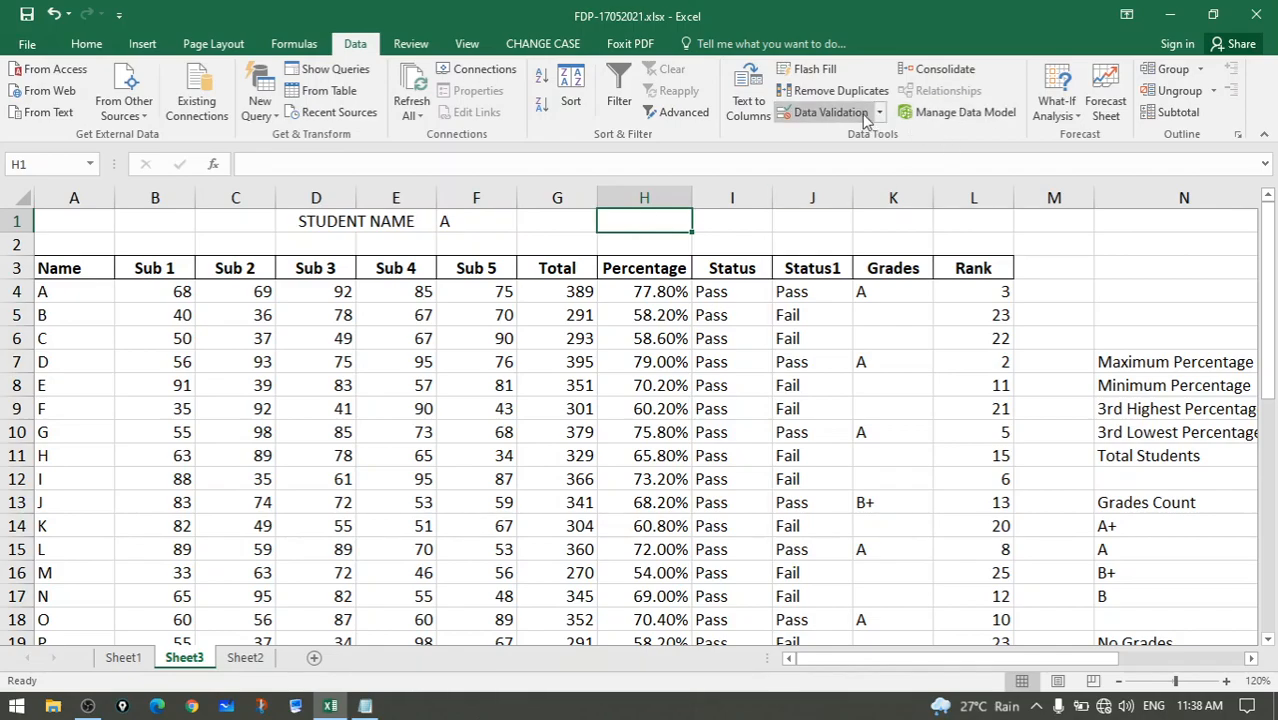
{"action": "left_click", "coordinate": [832, 112]}
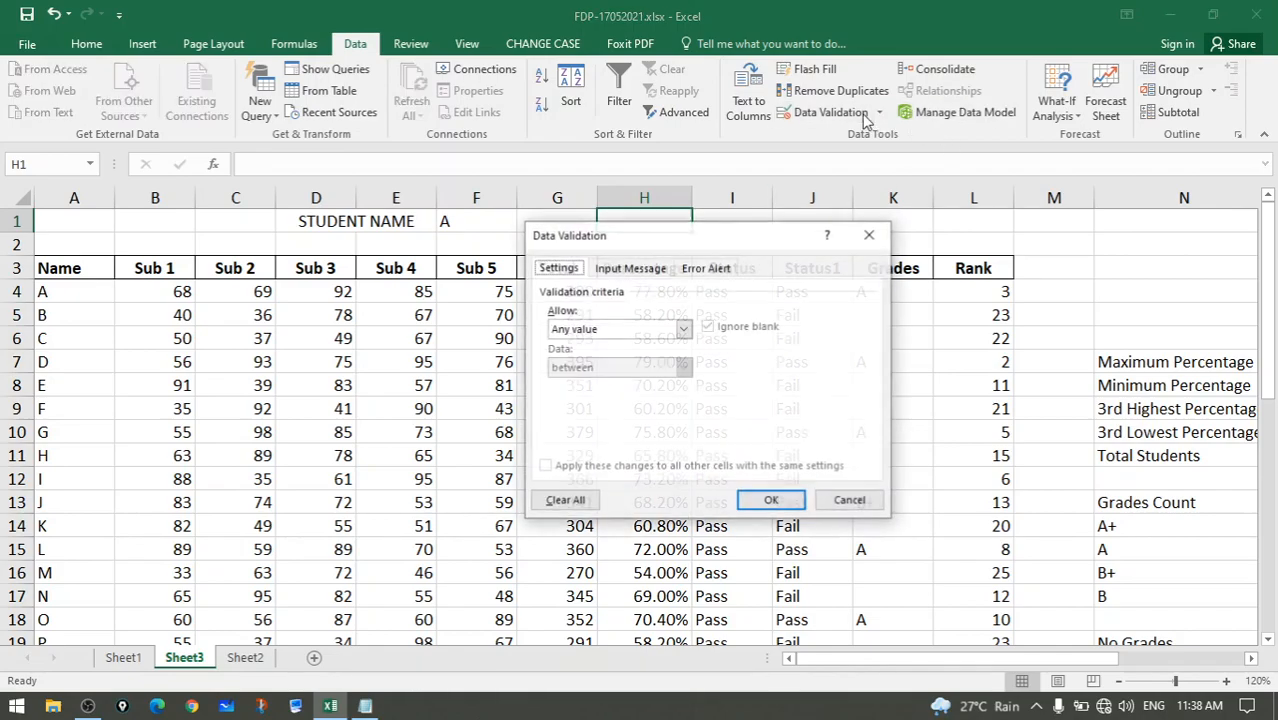
{"action": "left_click", "coordinate": [683, 329]}
{"action": "left_click", "coordinate": [648, 384]}
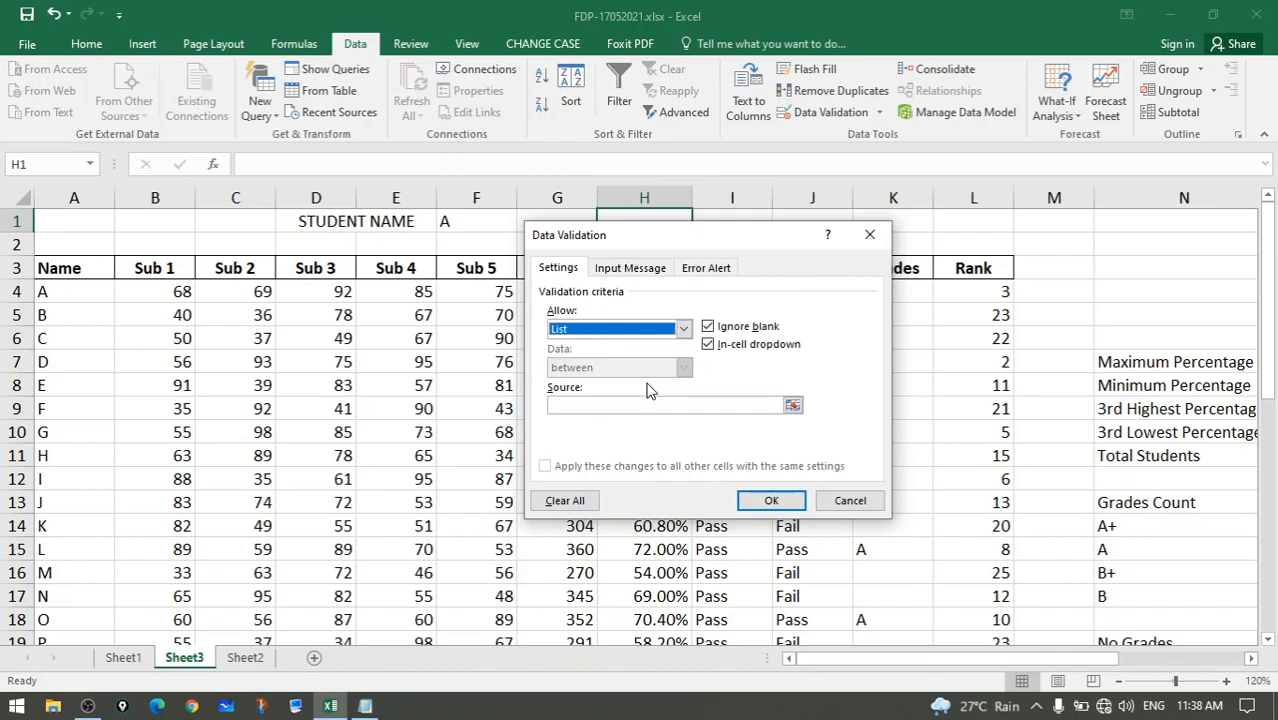
{"action": "left_click", "coordinate": [793, 406]}
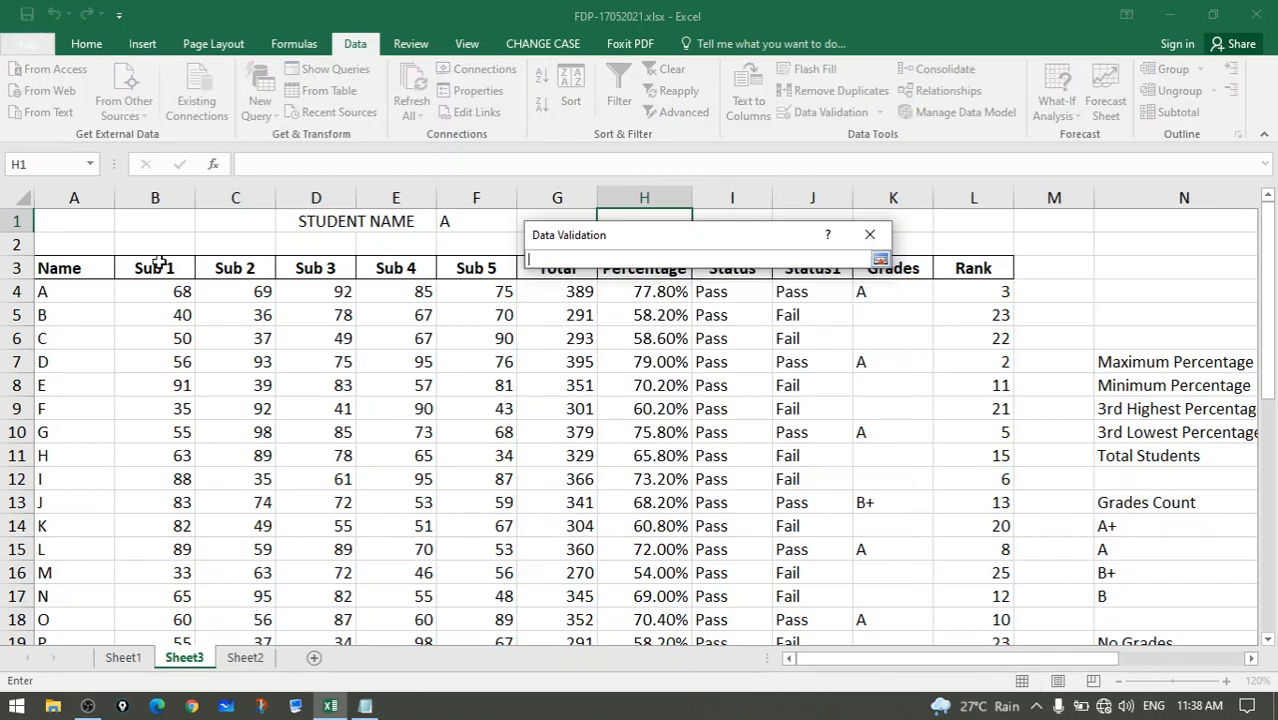
{"action": "left_click", "coordinate": [74, 289]}
{"action": "scroll", "coordinate": [190, 403], "scroll_direction": "down", "scroll_amount": 6}
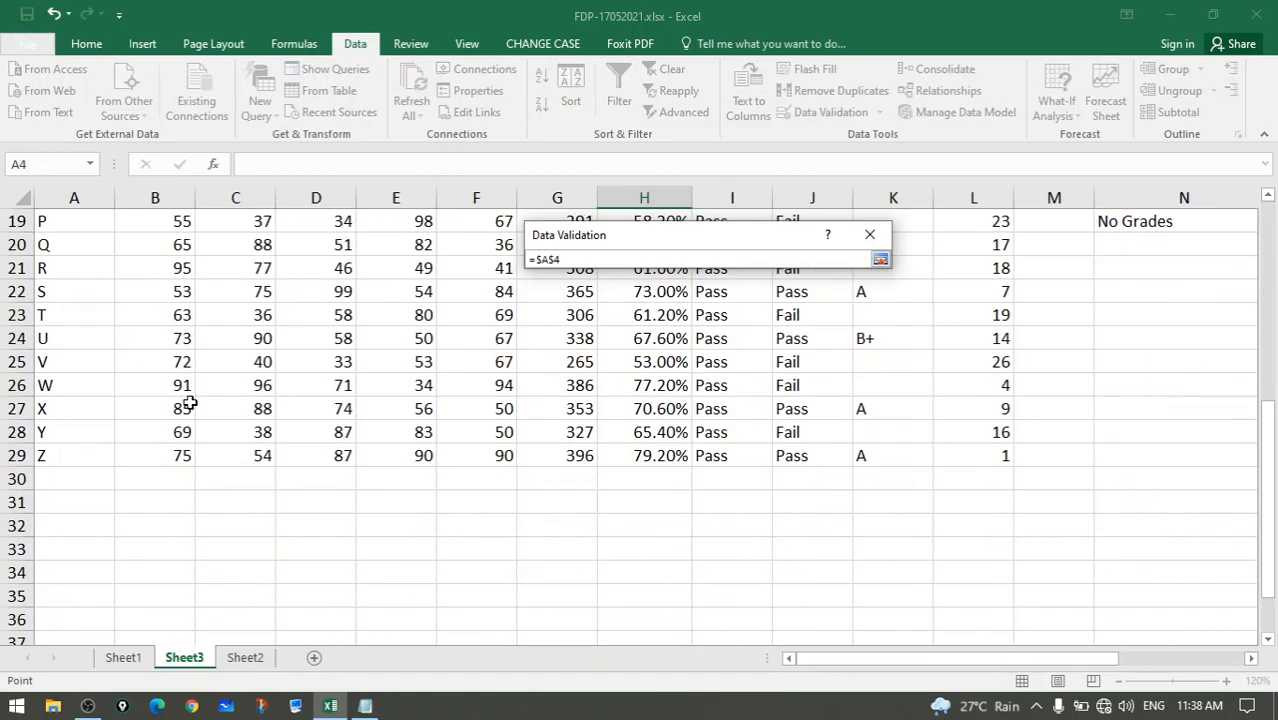
{"action": "left_click", "coordinate": [52, 459], "text": "shift"}
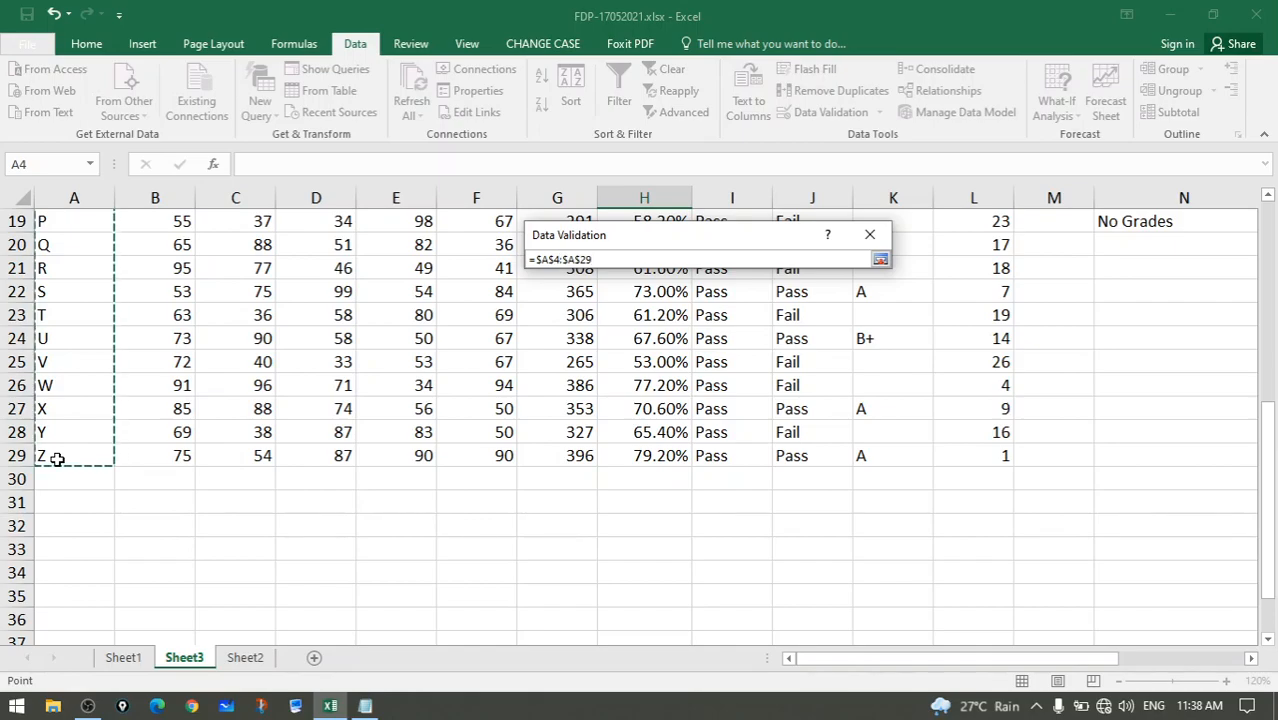
{"action": "left_click", "coordinate": [880, 261]}
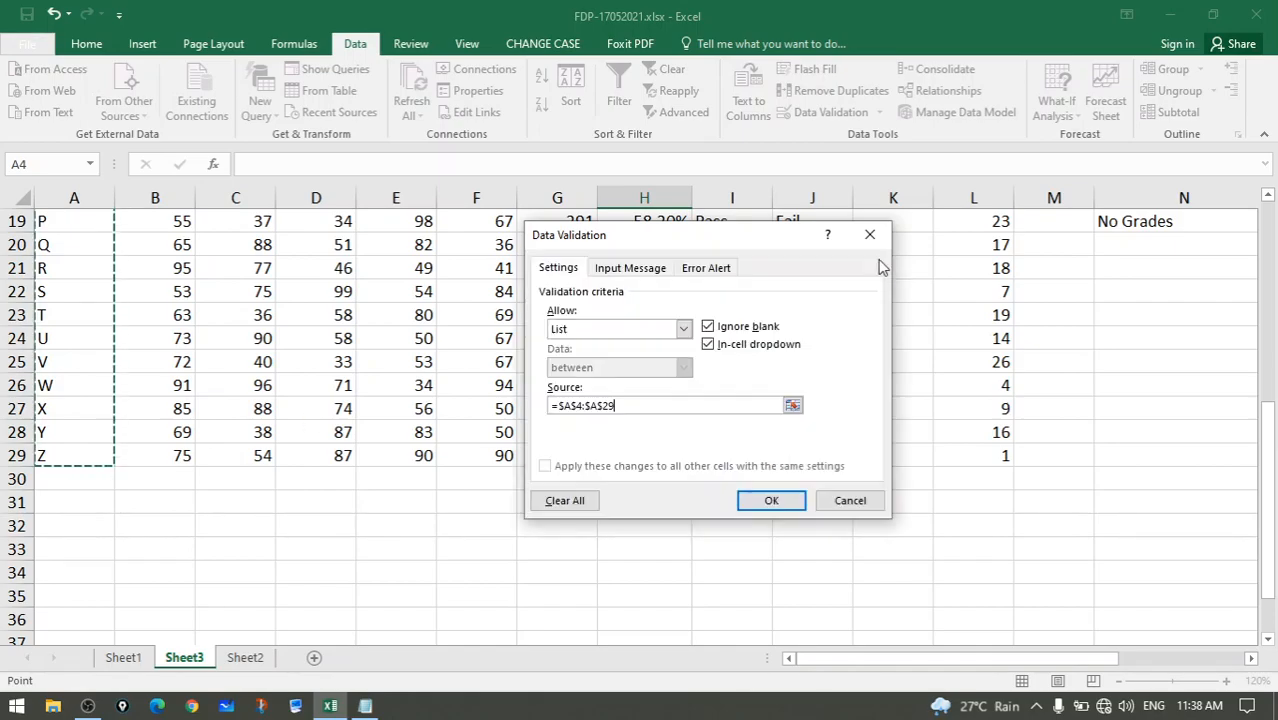
{"action": "left_click", "coordinate": [838, 503]}
{"action": "scroll", "coordinate": [720, 425], "scroll_direction": "up", "scroll_amount": 5}
{"action": "scroll", "coordinate": [720, 425], "scroll_direction": "up", "scroll_amount": 1}
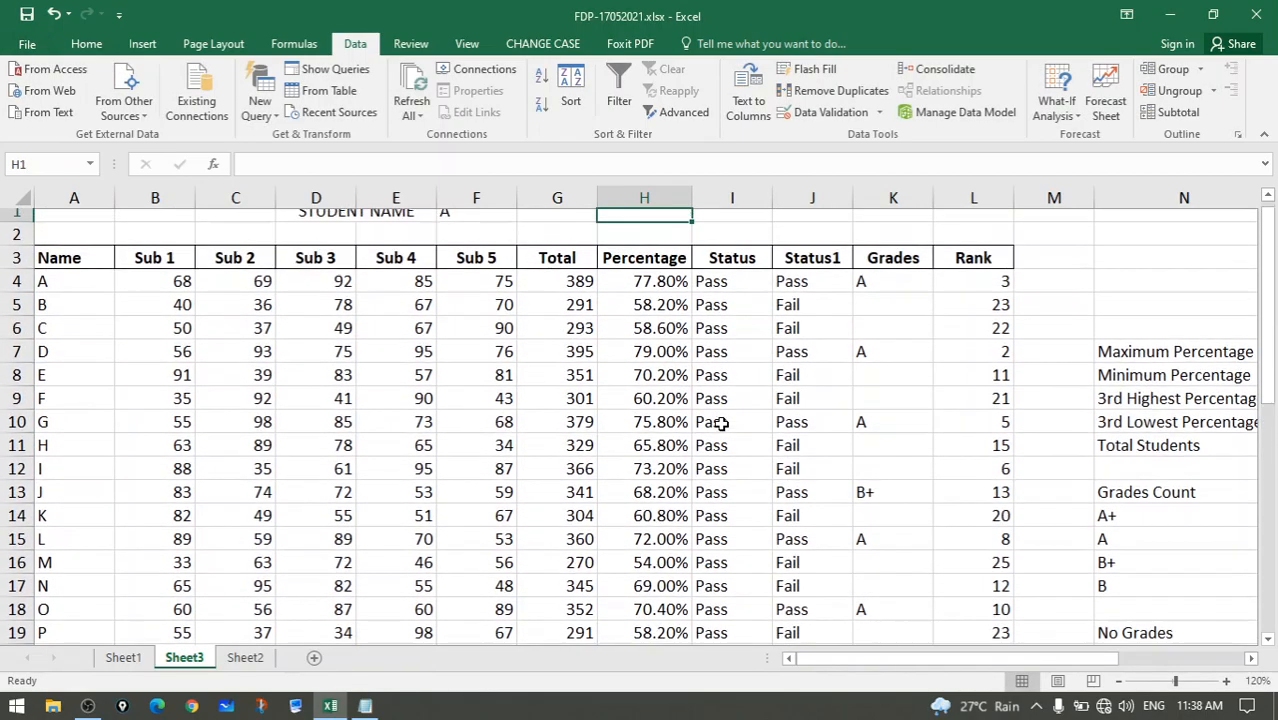
Test the F1 dropdown by choosing students F, I and K one after another
{"action": "left_click", "coordinate": [485, 225]}
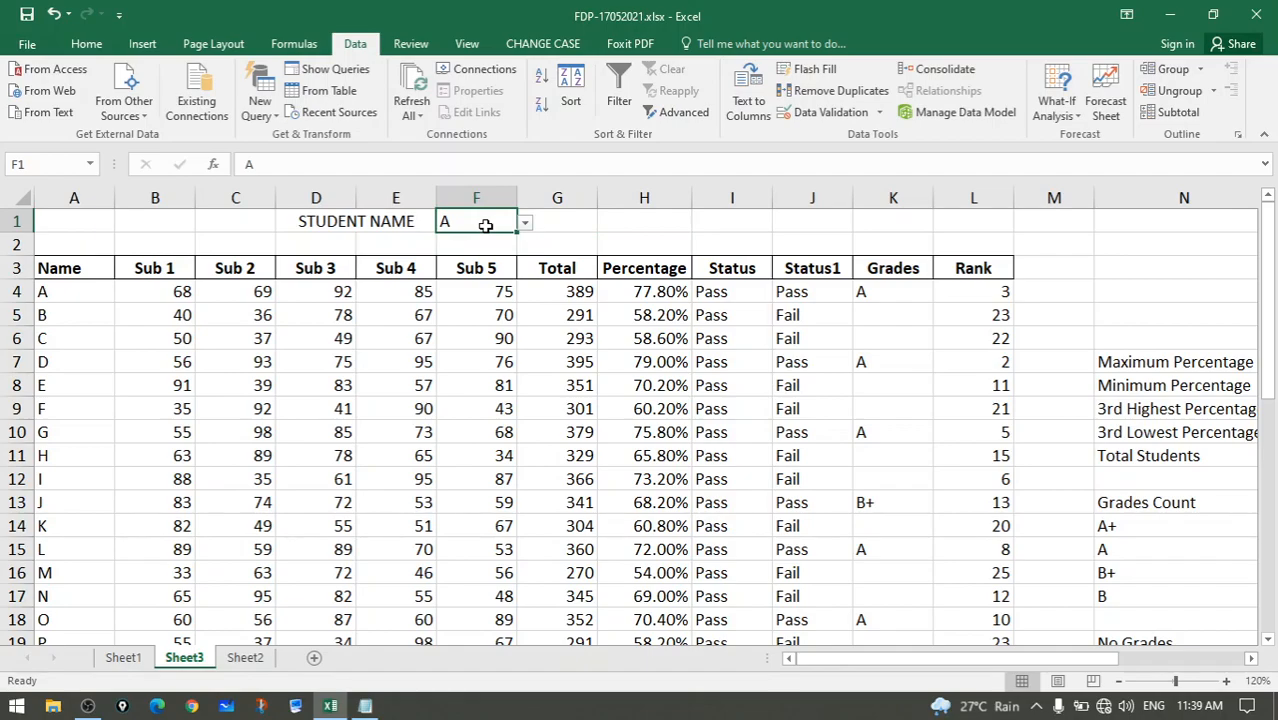
{"action": "left_click", "coordinate": [525, 223]}
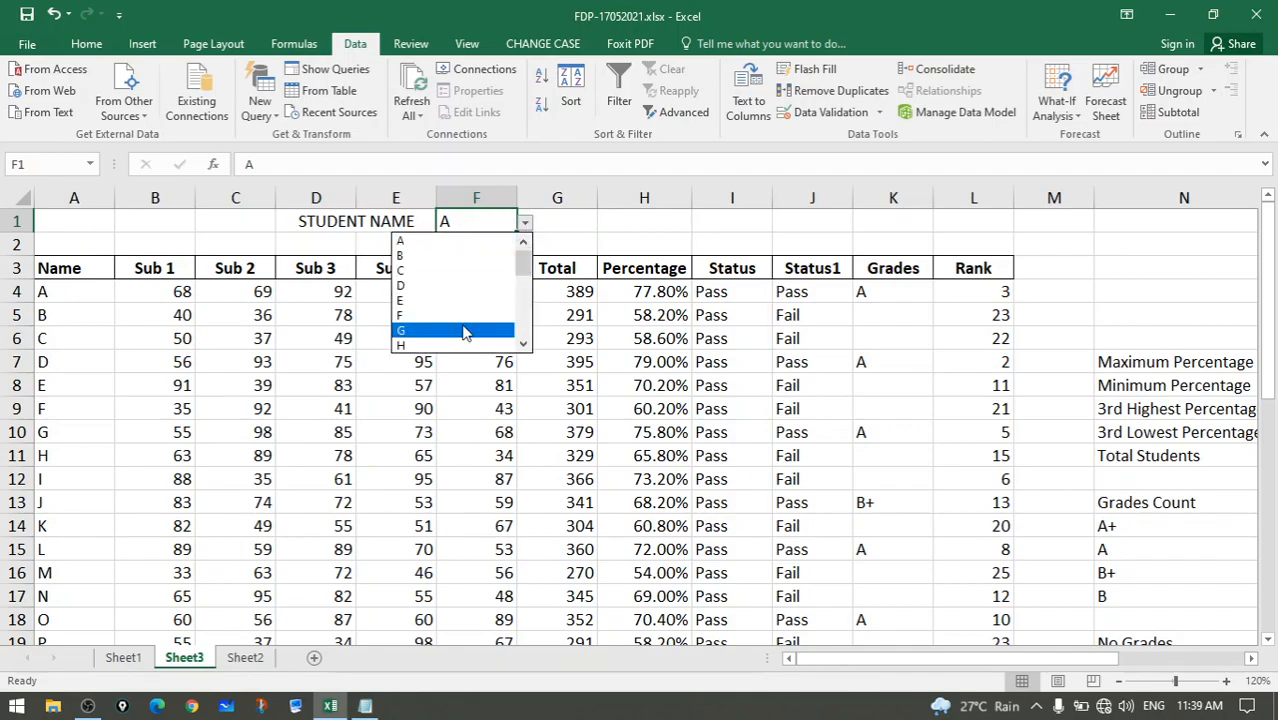
{"action": "left_click", "coordinate": [433, 316]}
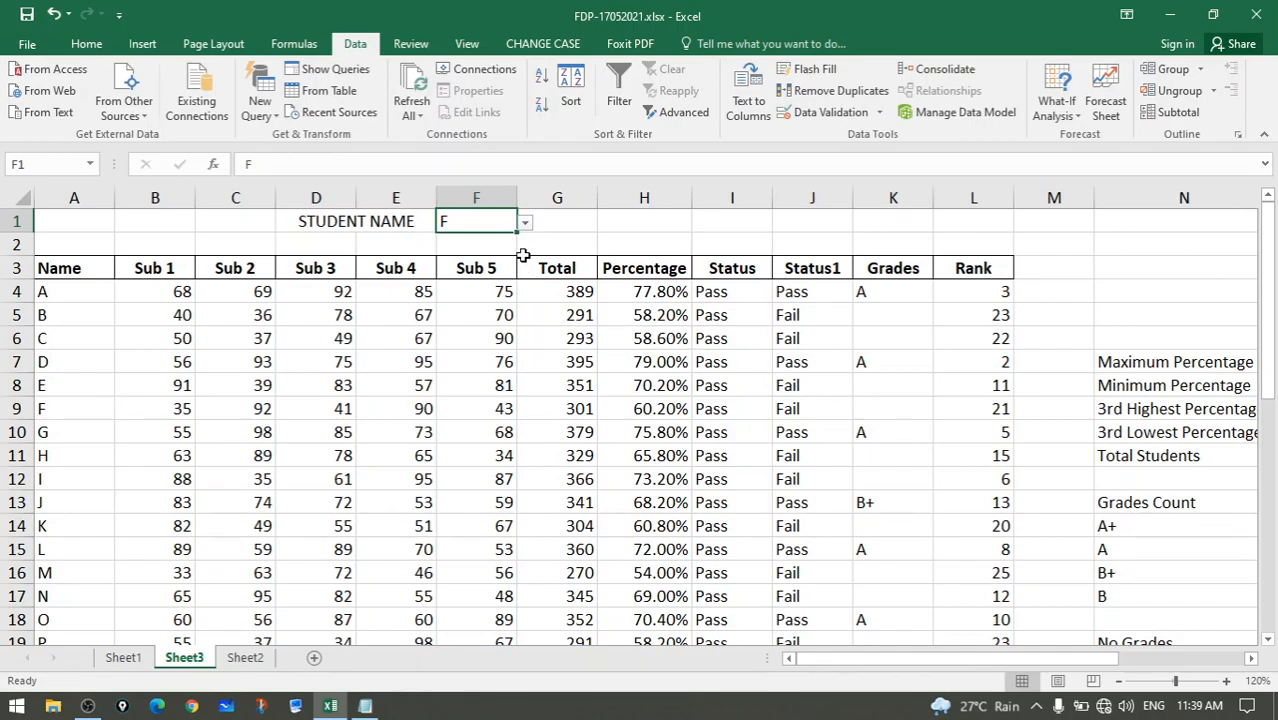
{"action": "left_click", "coordinate": [524, 222]}
{"action": "left_click", "coordinate": [466, 288]}
{"action": "left_click", "coordinate": [526, 223]}
{"action": "left_click_drag", "start_coordinate": [528, 296], "coordinate": [522, 259]}
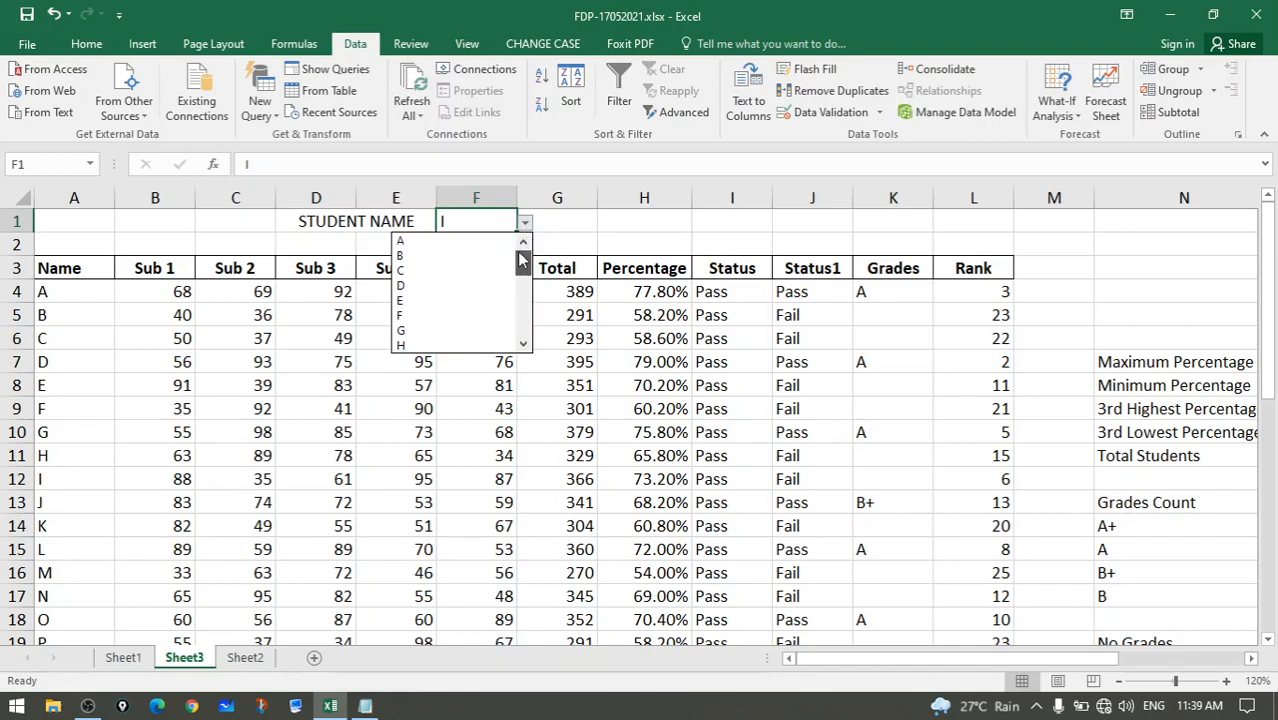
{"action": "left_click", "coordinate": [427, 270]}
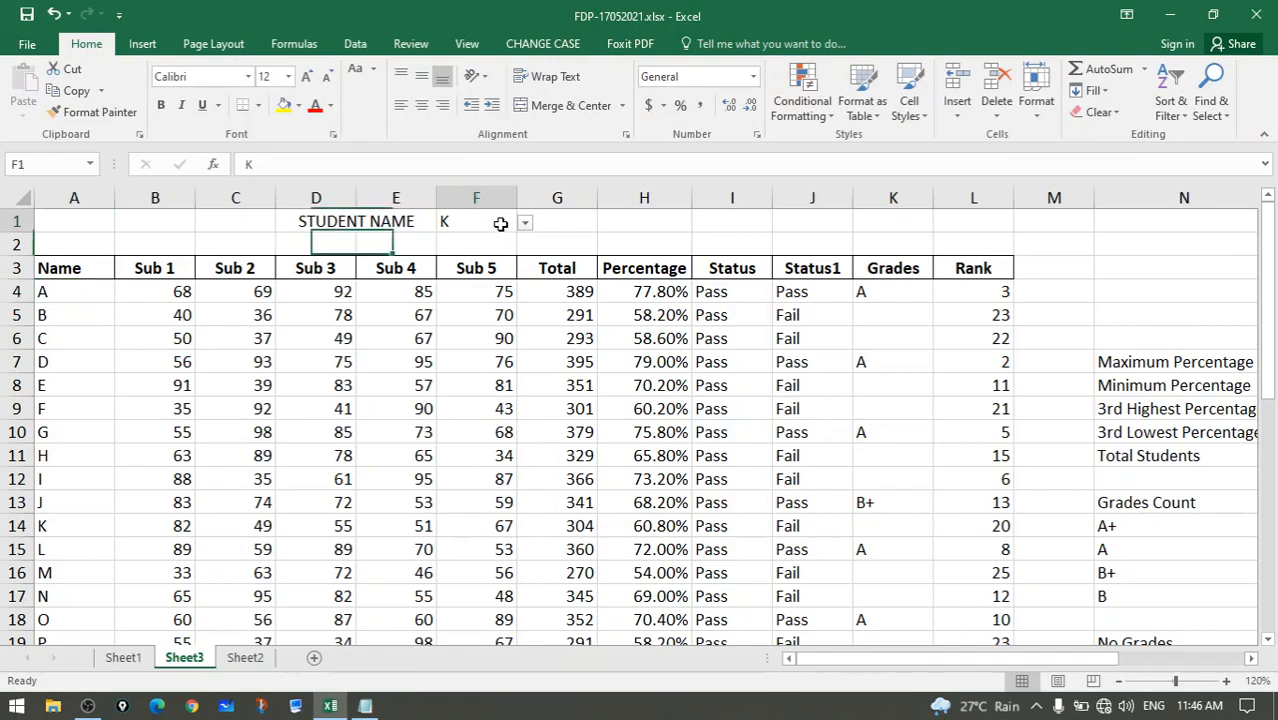
Choose student O from the dropdown list in F1
{"action": "left_click", "coordinate": [505, 222]}
{"action": "left_click", "coordinate": [524, 222]}
{"action": "left_click", "coordinate": [473, 300]}
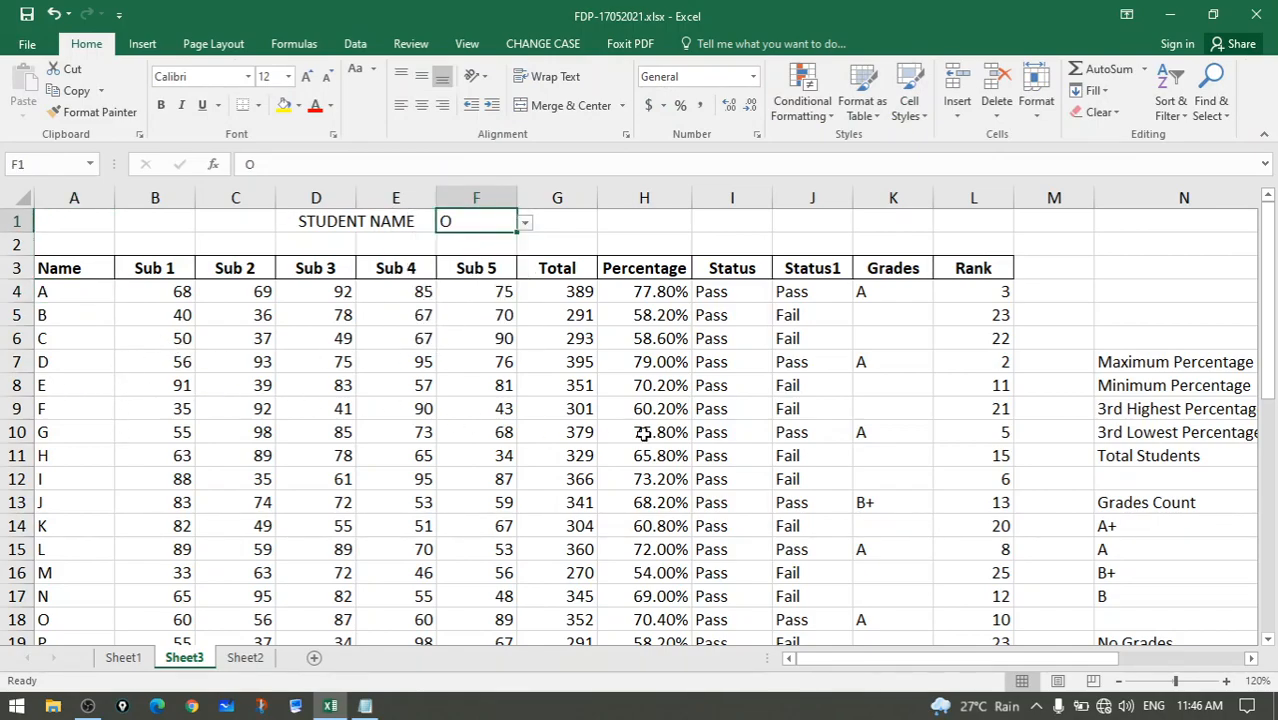
Start a new conditional formatting rule for the student data A4:L29 that uses a formula to determine which cells to format
{"action": "scroll", "coordinate": [456, 523], "scroll_direction": "down", "scroll_amount": 7}
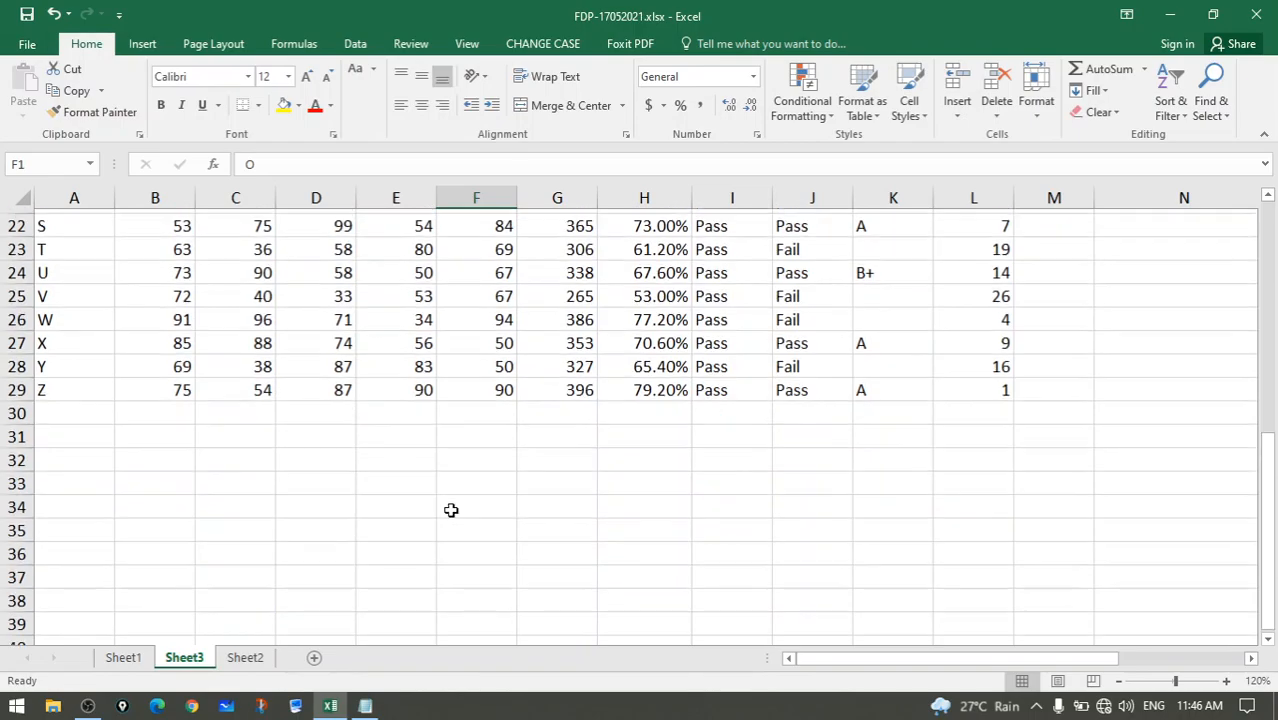
{"action": "scroll", "coordinate": [451, 510], "scroll_direction": "up", "scroll_amount": 7}
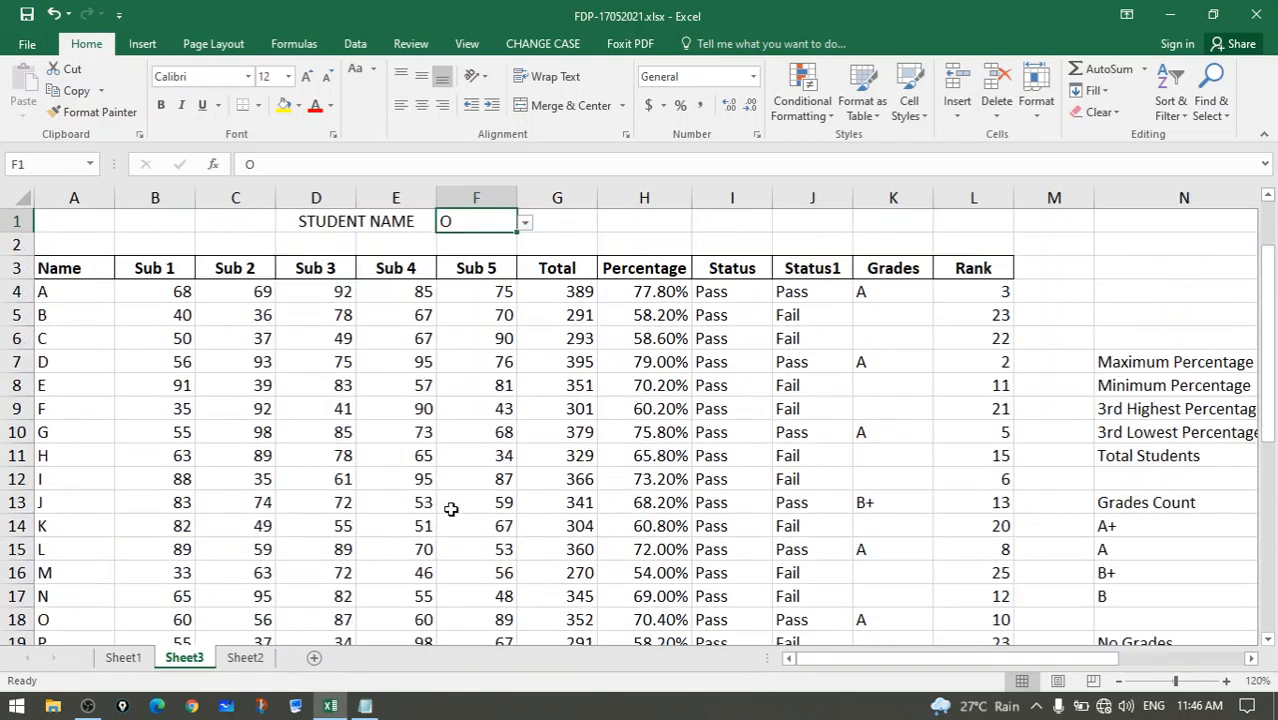
{"action": "left_click", "coordinate": [68, 293]}
{"action": "scroll", "coordinate": [258, 386], "scroll_direction": "down", "scroll_amount": 5}
{"action": "left_click", "coordinate": [995, 526], "text": "shift"}
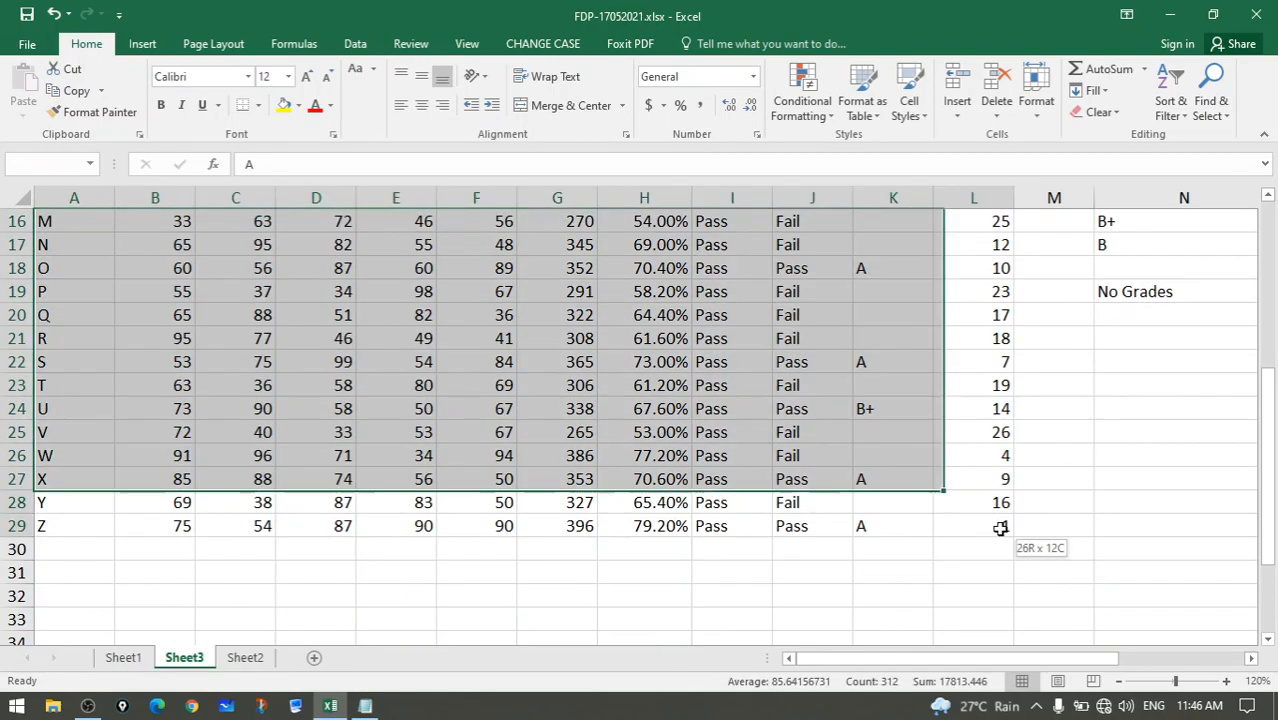
{"action": "scroll", "coordinate": [708, 507], "scroll_direction": "up", "scroll_amount": 5}
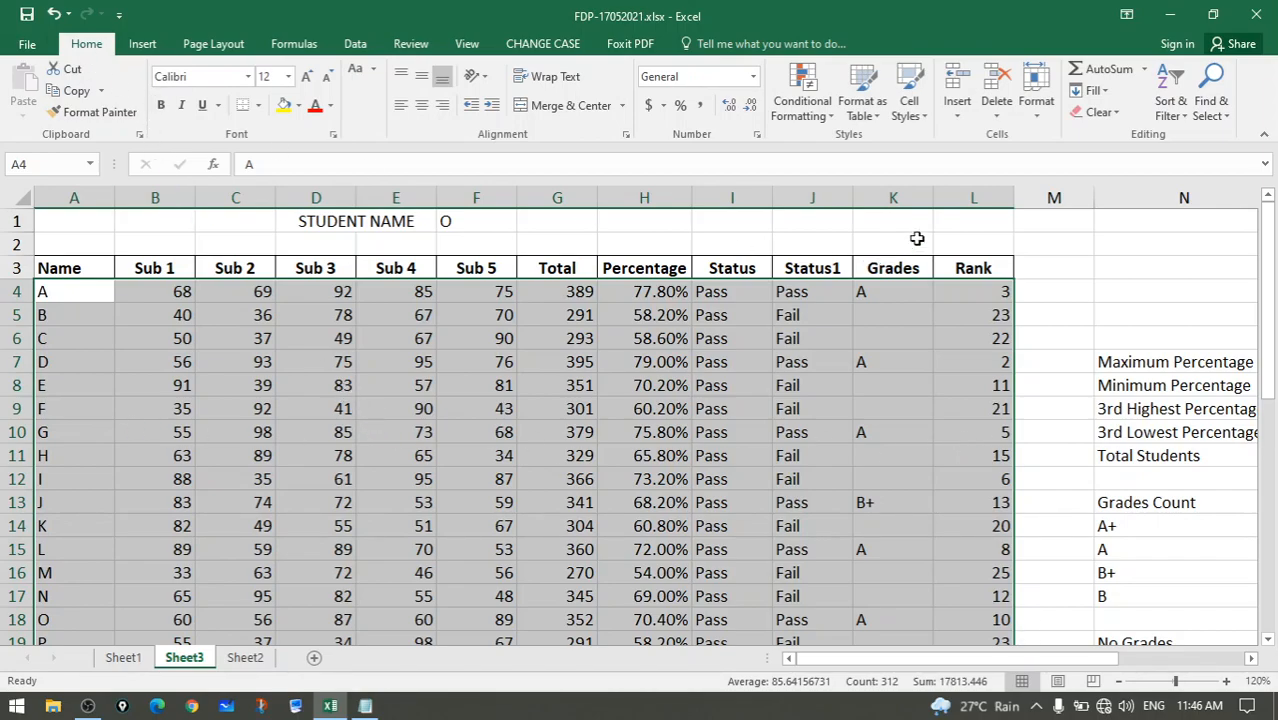
{"action": "left_click", "coordinate": [823, 115]}
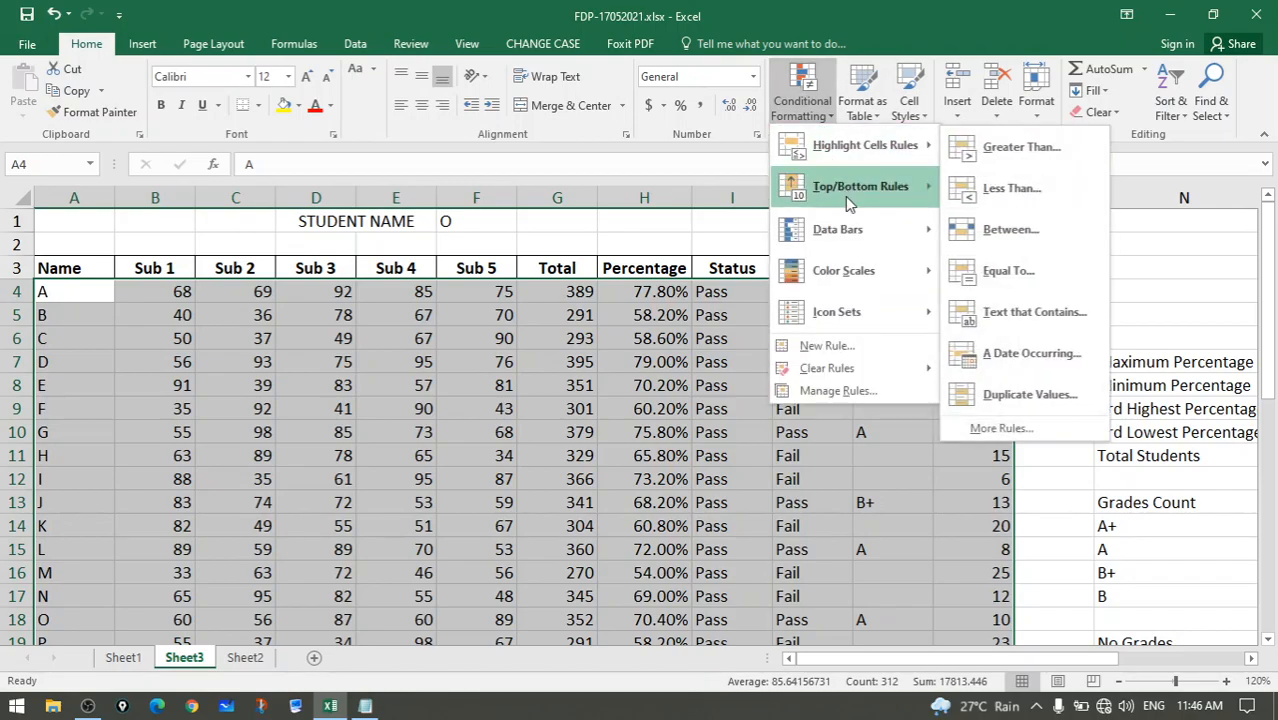
{"action": "mouse_move", "coordinate": [856, 322]}
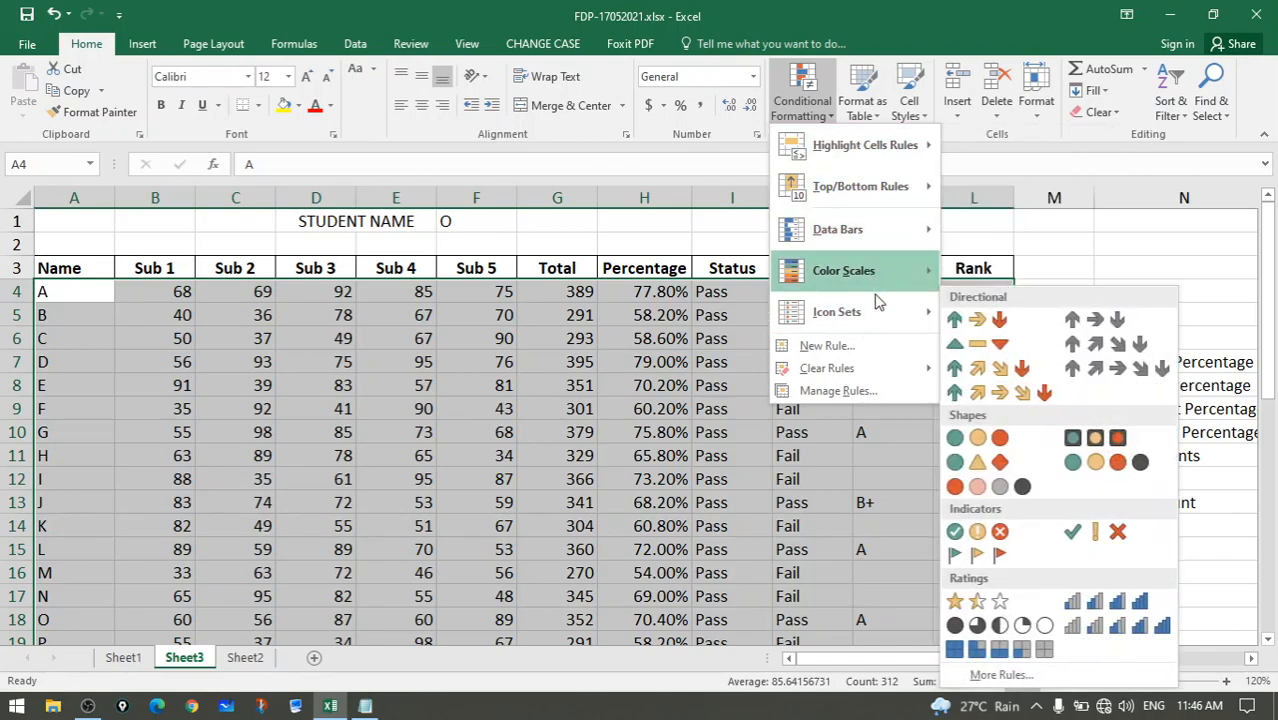
{"action": "left_click", "coordinate": [846, 347]}
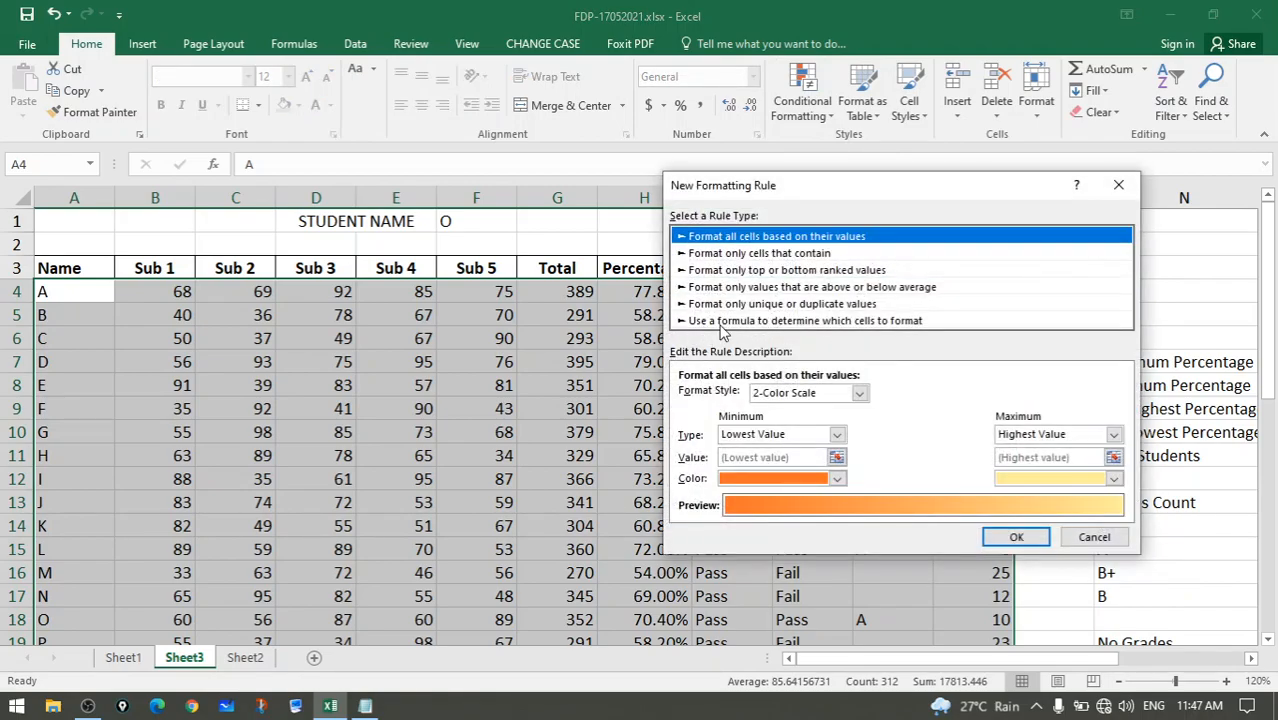
{"action": "left_click", "coordinate": [879, 321]}
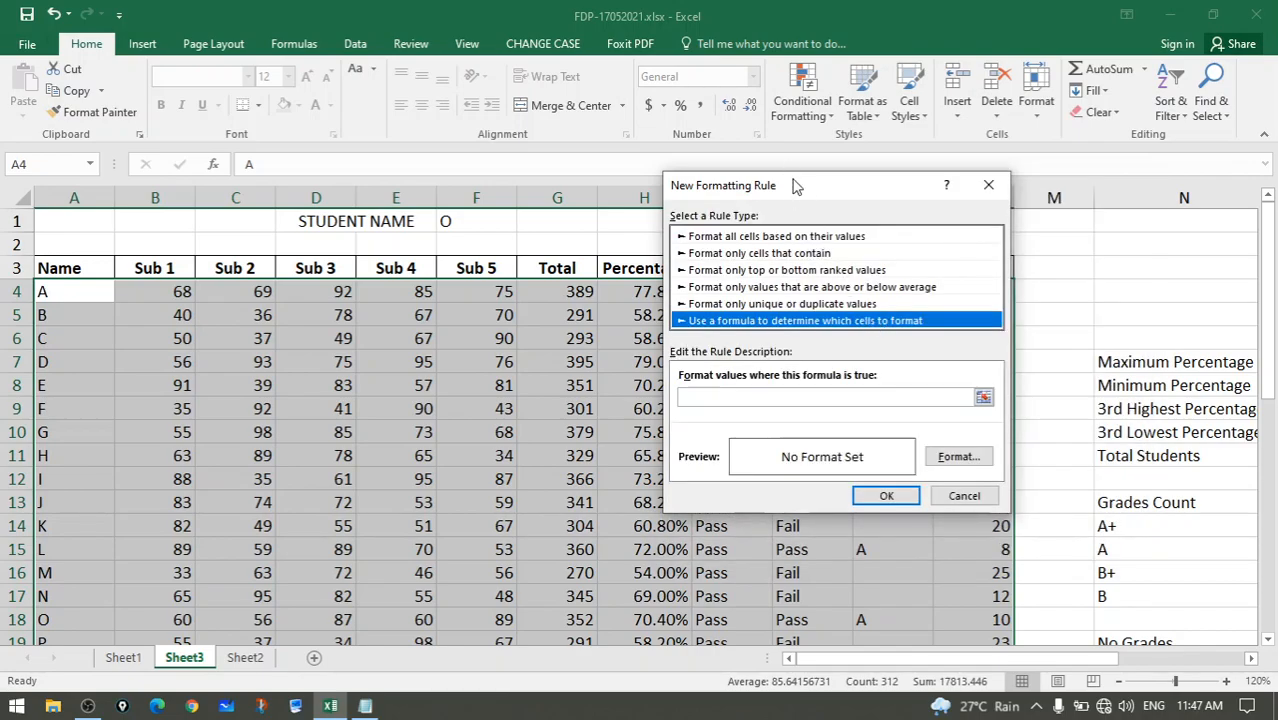
{"action": "left_click_drag", "start_coordinate": [800, 198], "coordinate": [945, 238]}
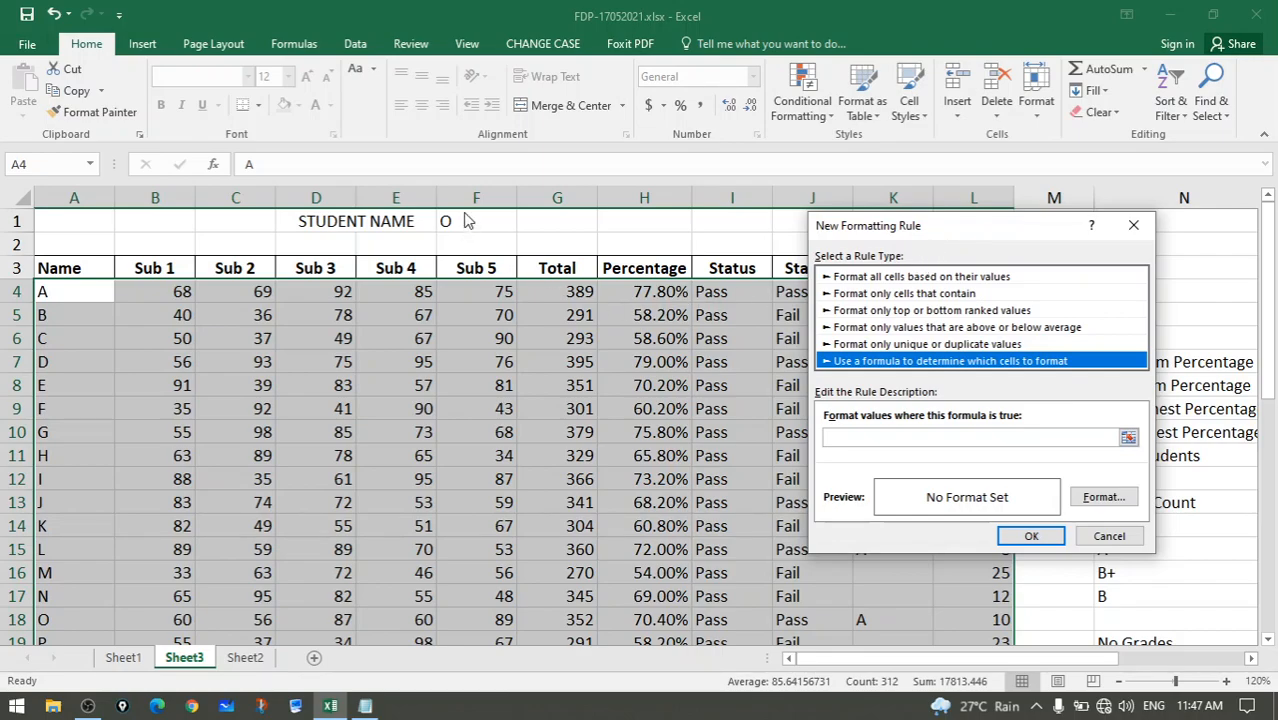
Enter =$F$1=$A4 as the rule's formula, with the row of the A4 reference left relative
{"action": "left_click", "coordinate": [1128, 438]}
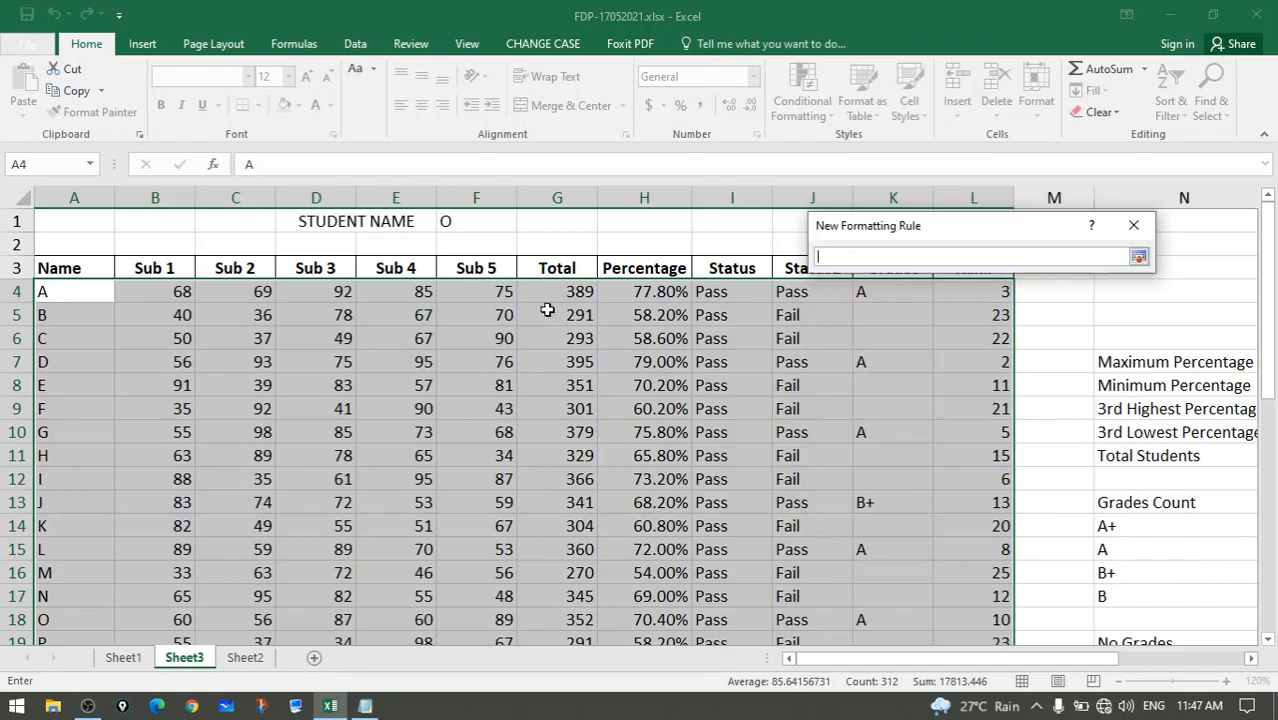
{"action": "left_click", "coordinate": [460, 222]}
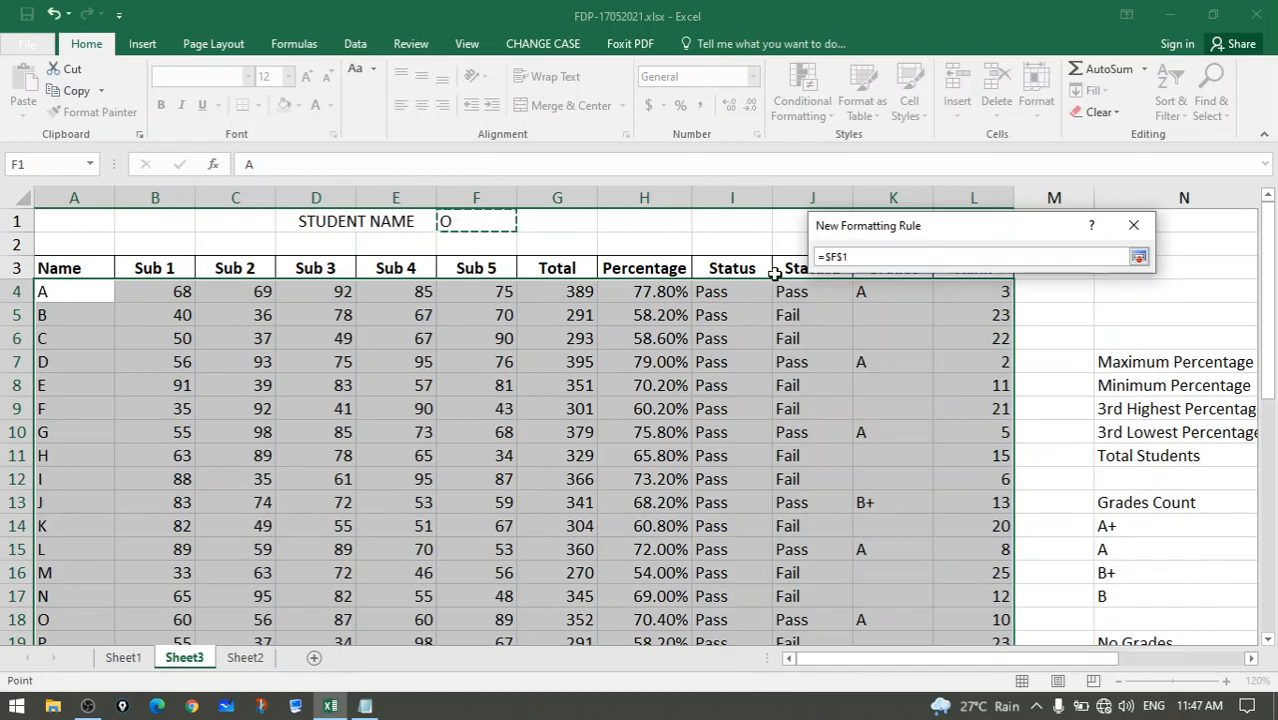
{"action": "type", "text": "="}
{"action": "left_click", "coordinate": [77, 289]}
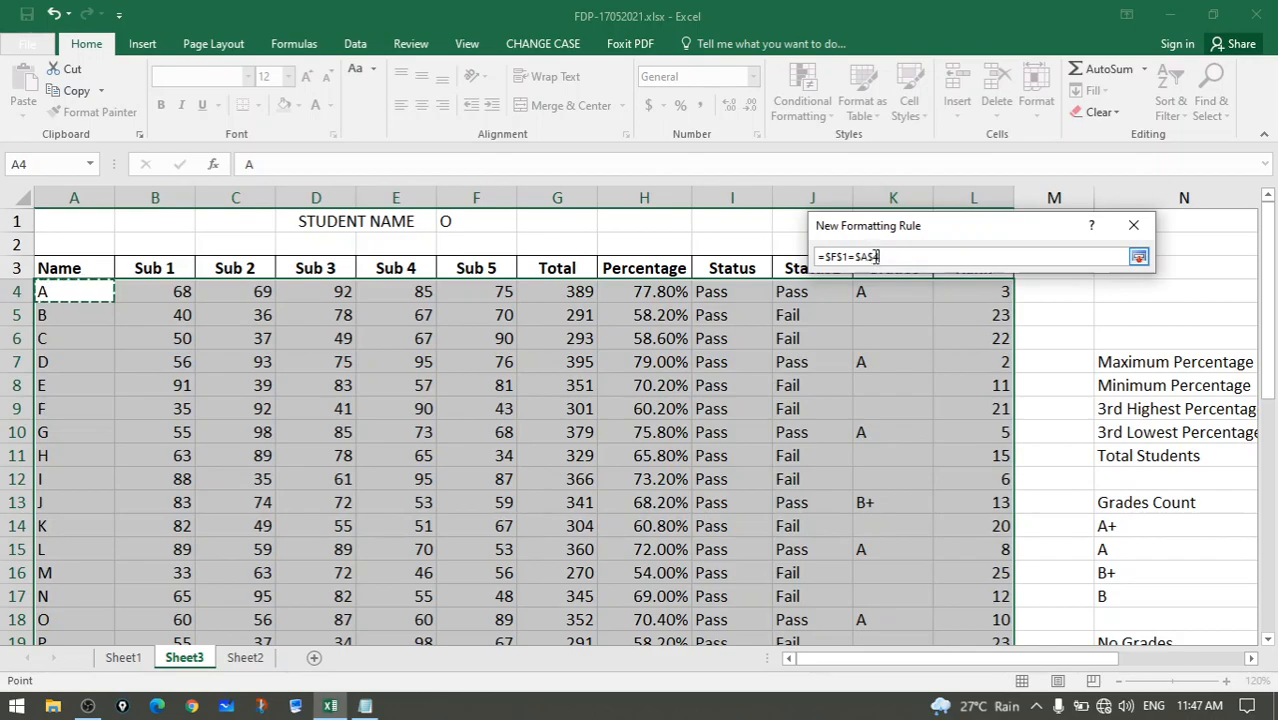
{"action": "type", "text": "4"}
{"action": "key", "text": "BackSpace"}
{"action": "key", "text": "Return"}
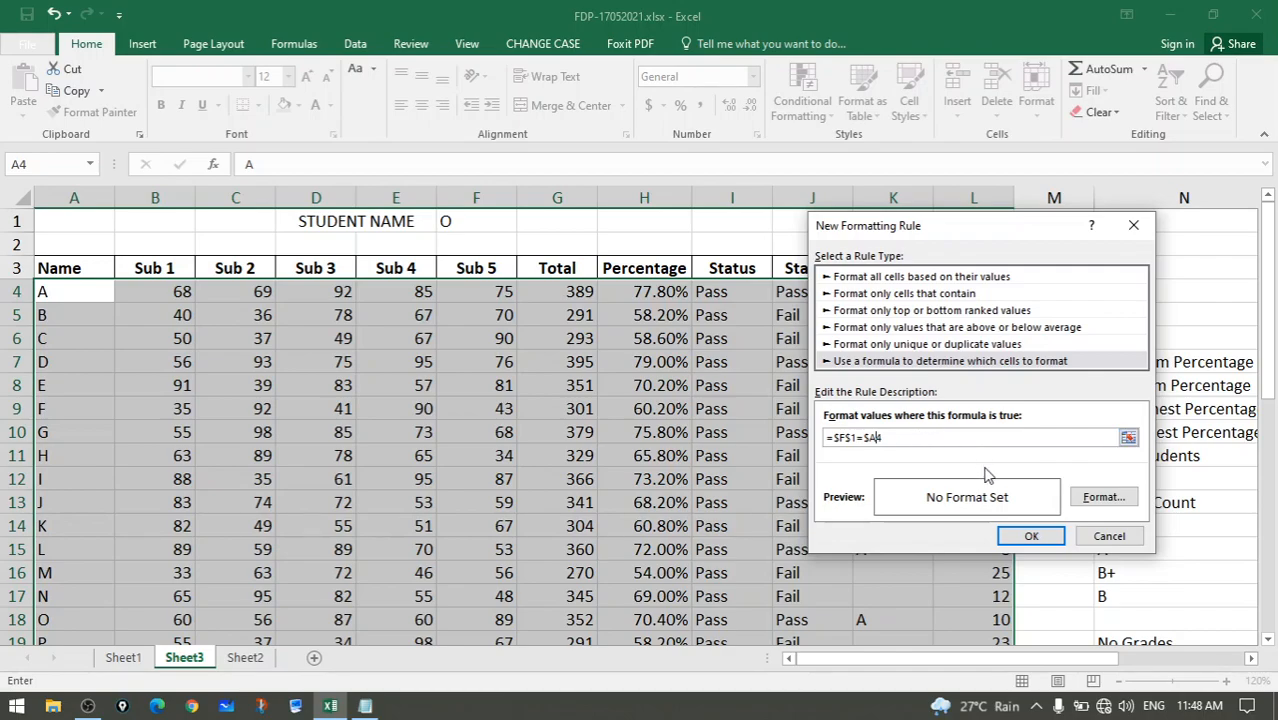
Give the rule a yellow fill and a bold red font, and apply it to the student data
{"action": "left_click", "coordinate": [1103, 497]}
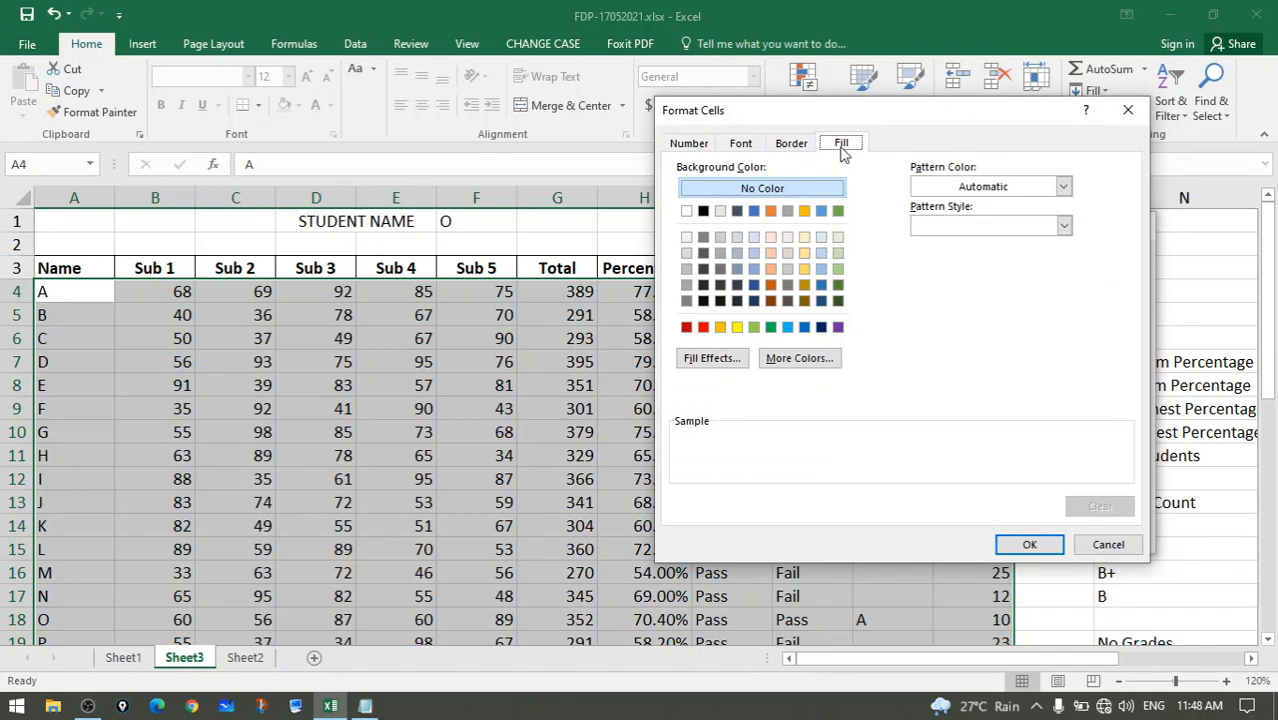
{"action": "left_click", "coordinate": [737, 327]}
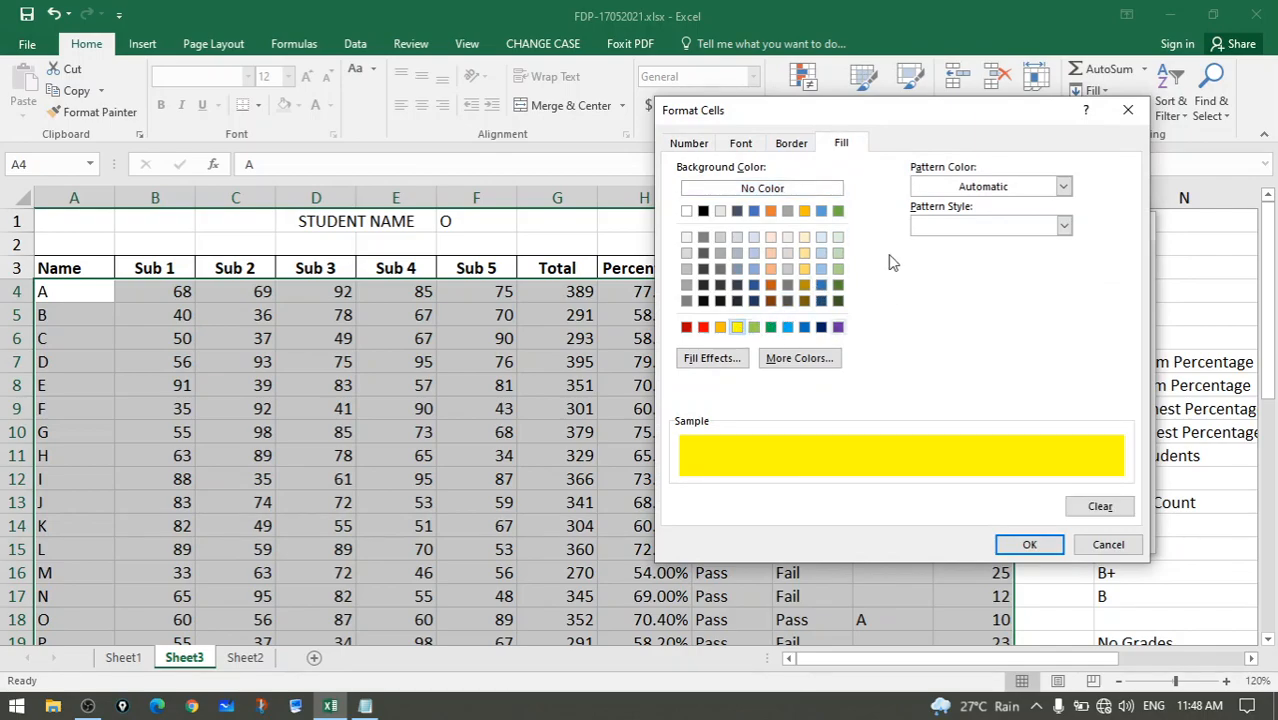
{"action": "left_click", "coordinate": [748, 143]}
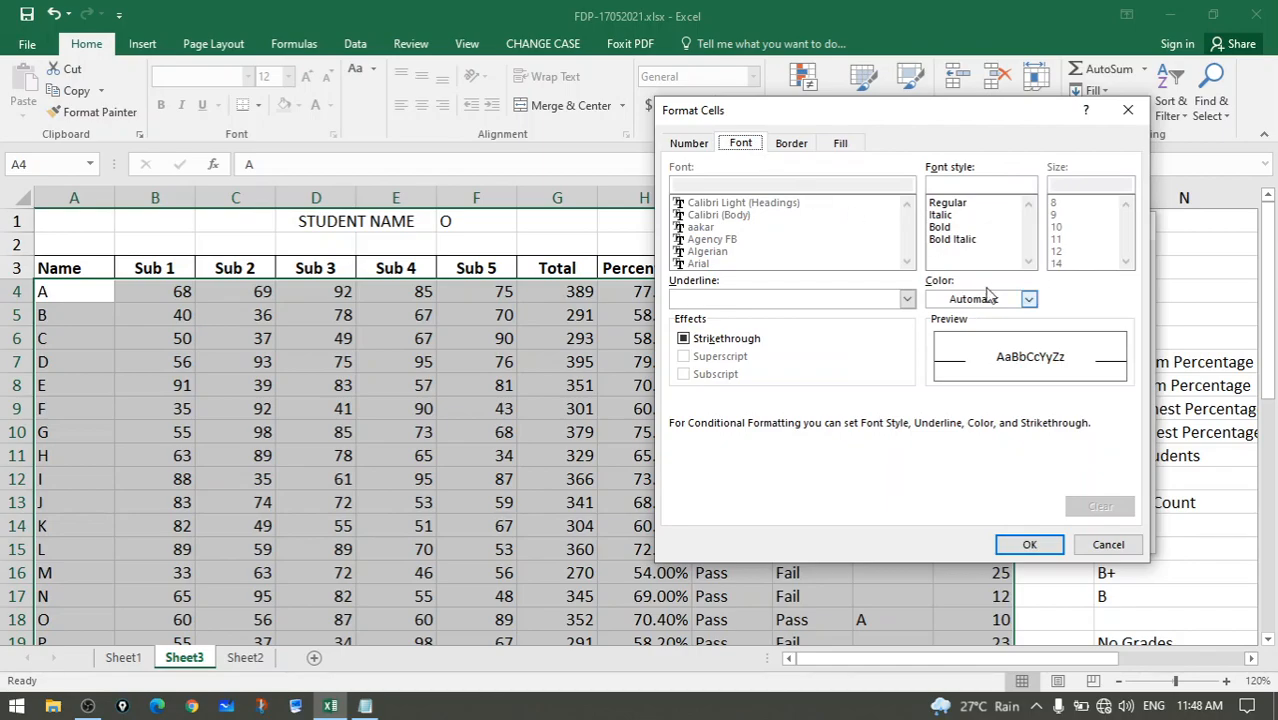
{"action": "left_click", "coordinate": [947, 229]}
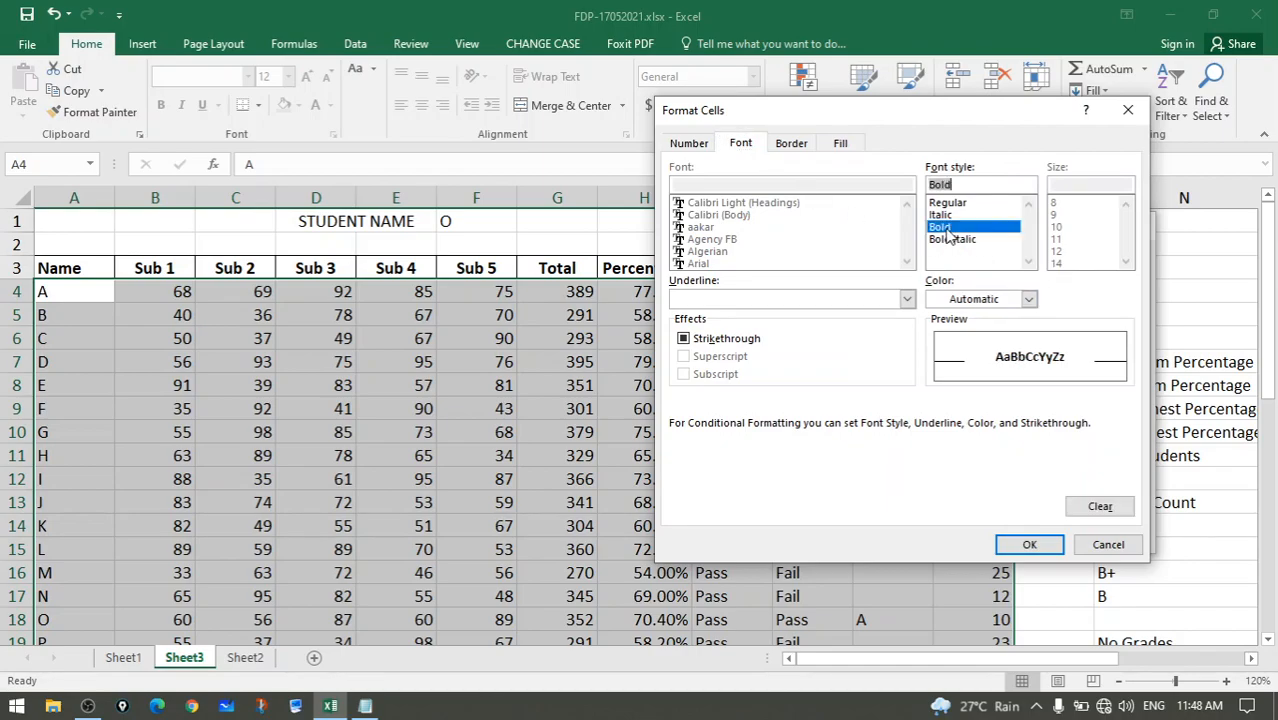
{"action": "left_click", "coordinate": [1028, 300]}
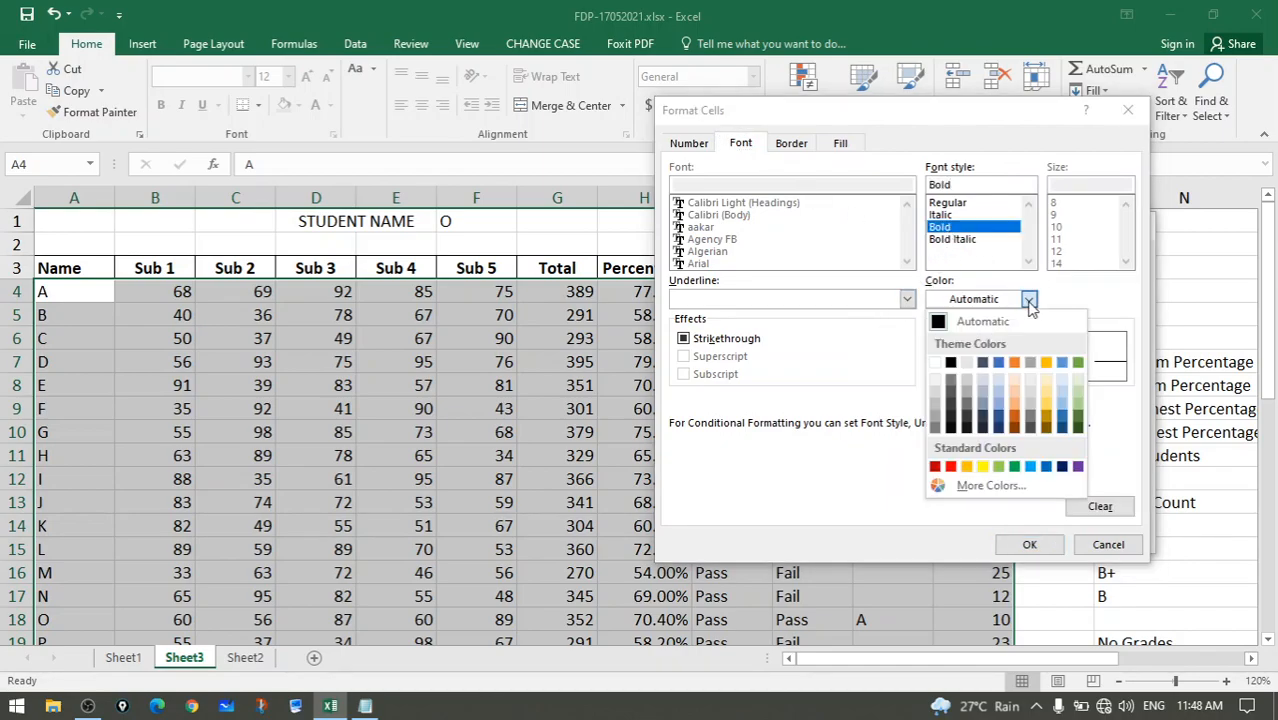
{"action": "left_click", "coordinate": [951, 467]}
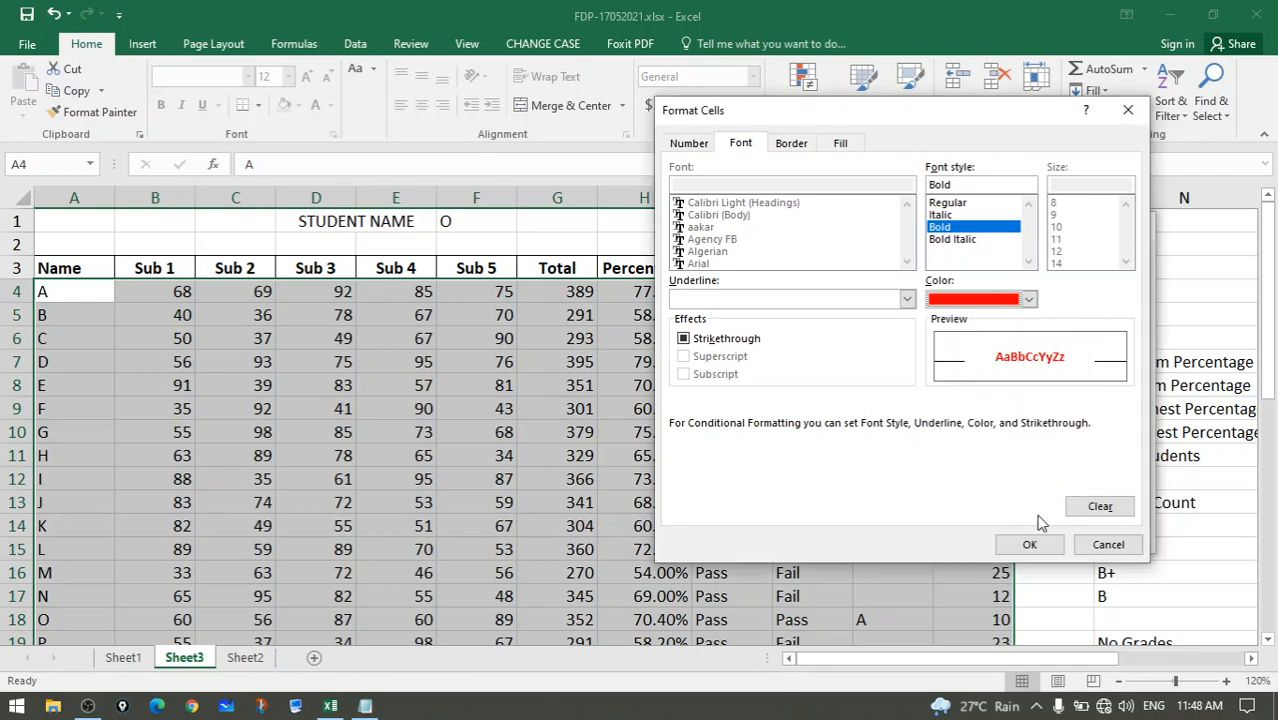
{"action": "left_click", "coordinate": [1033, 545]}
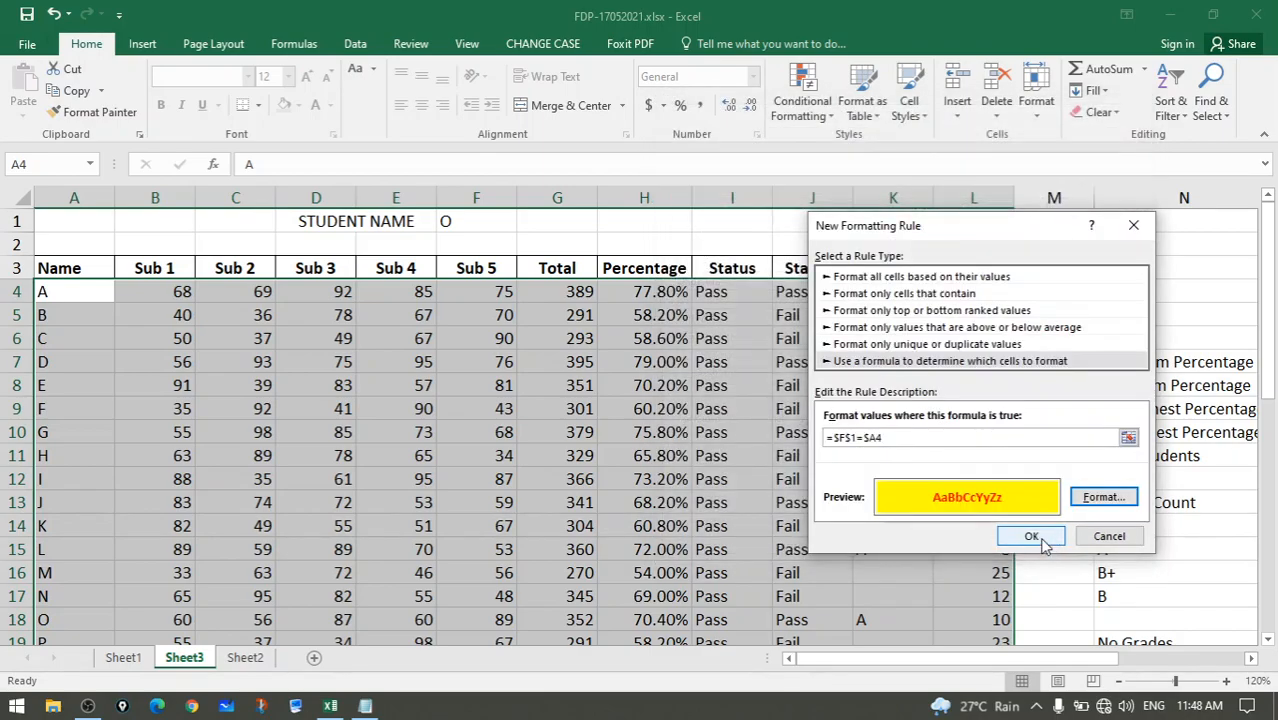
{"action": "left_click", "coordinate": [1042, 541]}
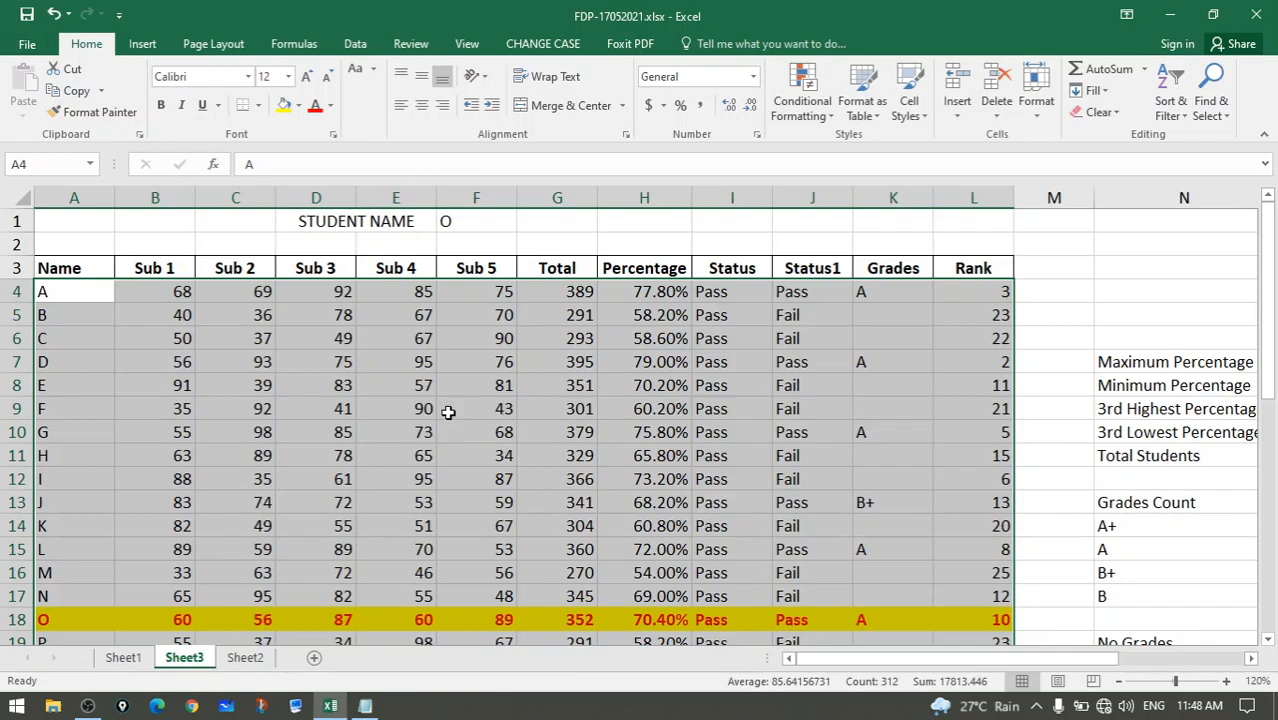
Test the row highlighting by choosing student B from the dropdown list in F1
{"action": "left_click", "coordinate": [446, 412]}
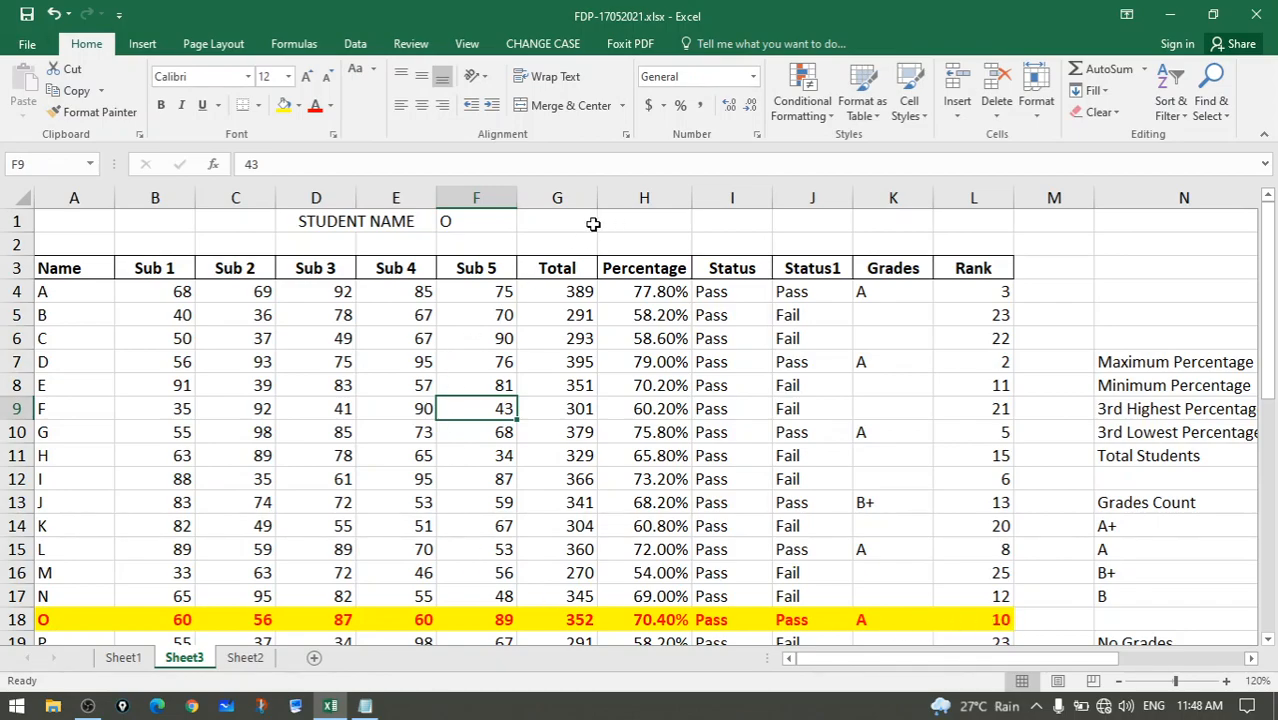
{"action": "left_click", "coordinate": [510, 220]}
{"action": "left_click", "coordinate": [524, 222]}
{"action": "scroll", "coordinate": [490, 262], "scroll_direction": "up", "scroll_amount": 5}
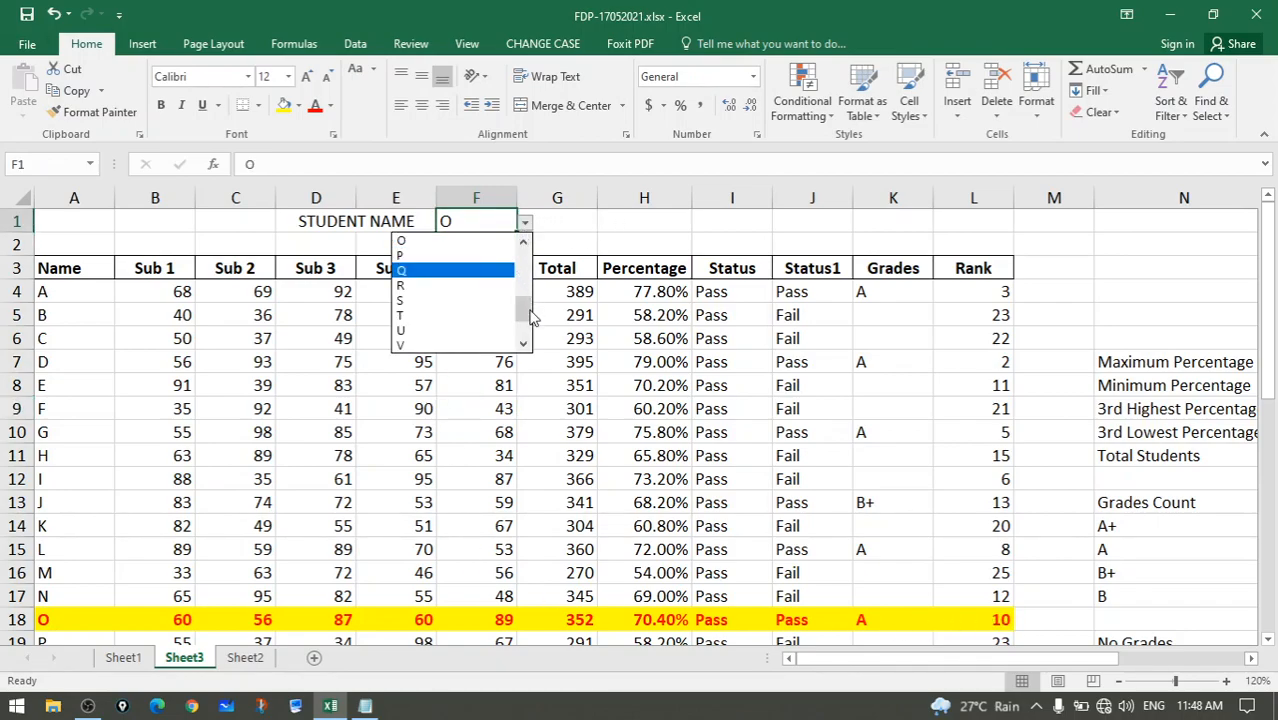
{"action": "left_click", "coordinate": [455, 258]}
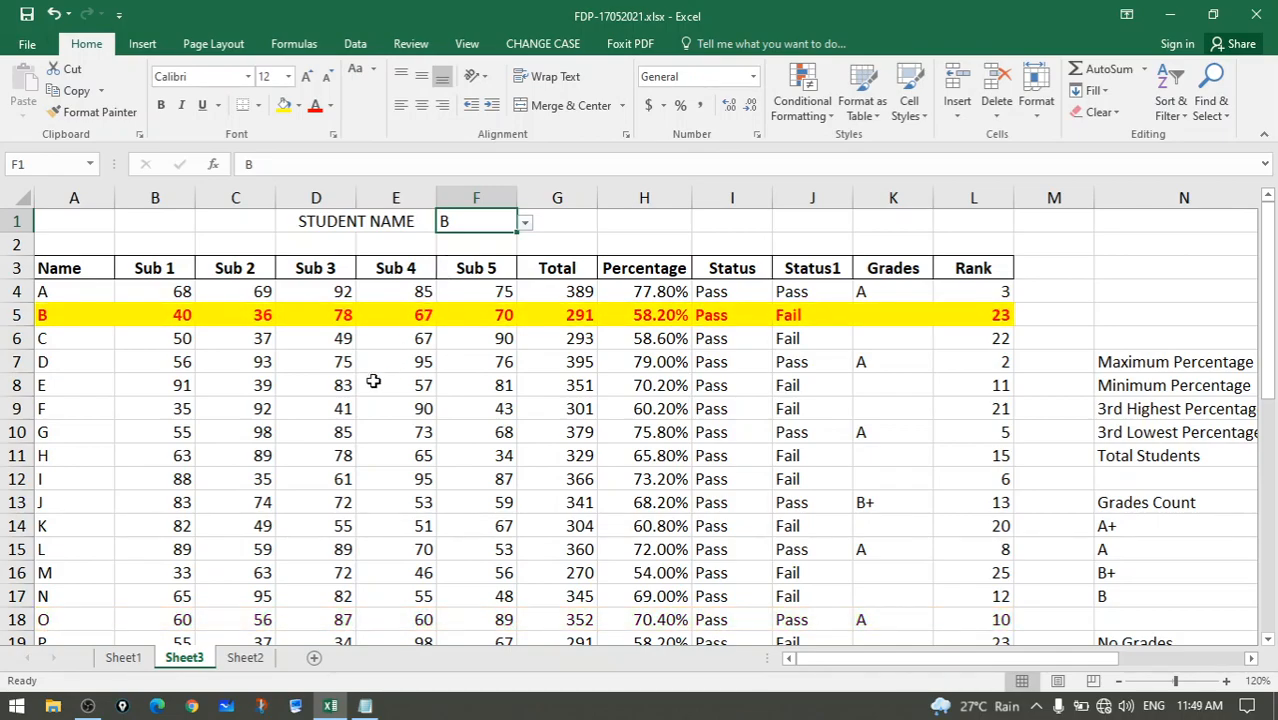
Select A4:L29 again and start another conditional formatting rule of the type that uses a formula
{"action": "left_click", "coordinate": [502, 313]}
{"action": "left_click", "coordinate": [86, 292]}
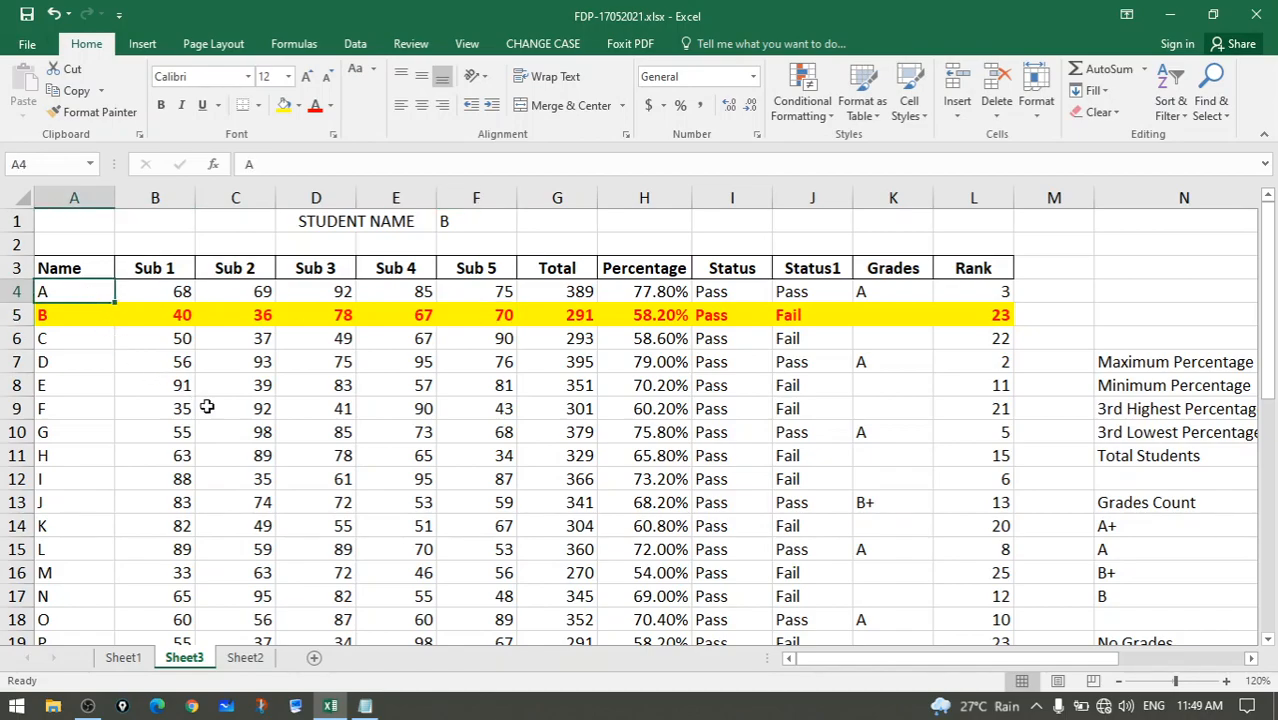
{"action": "scroll", "coordinate": [205, 402], "scroll_direction": "down", "scroll_amount": 5}
{"action": "left_click", "coordinate": [972, 528], "text": "shift"}
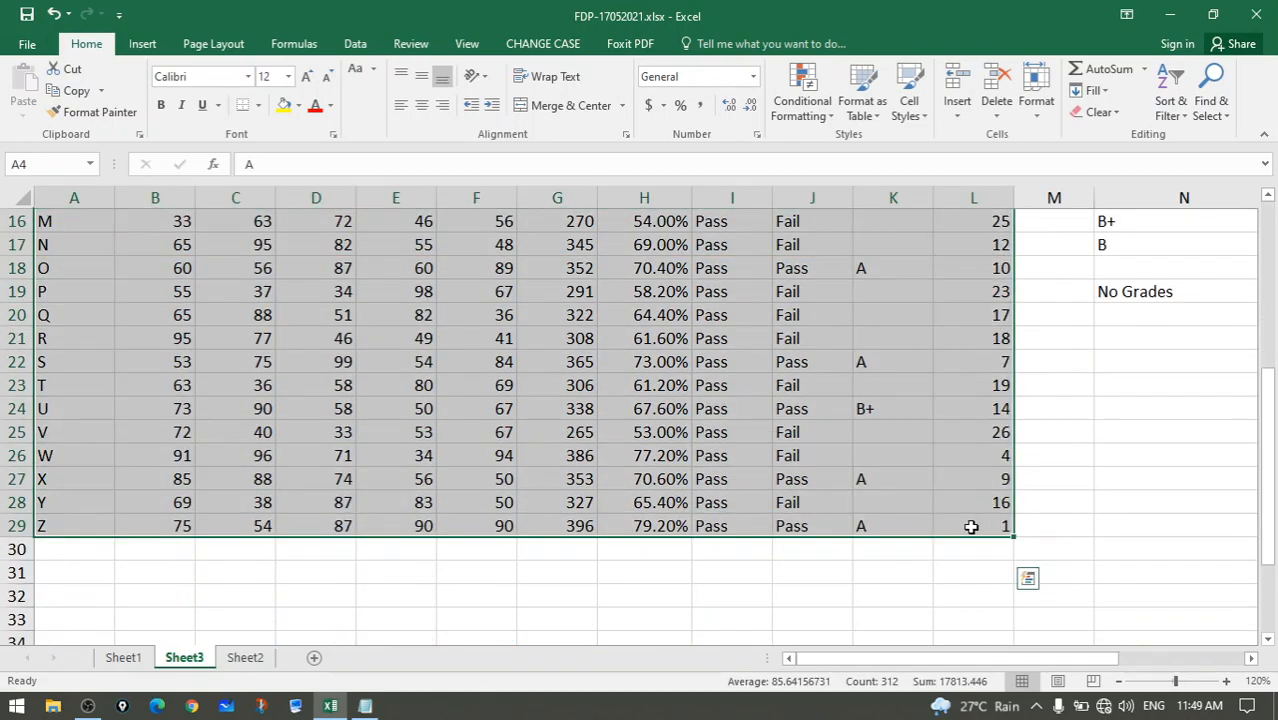
{"action": "scroll", "coordinate": [971, 527], "scroll_direction": "up", "scroll_amount": 5}
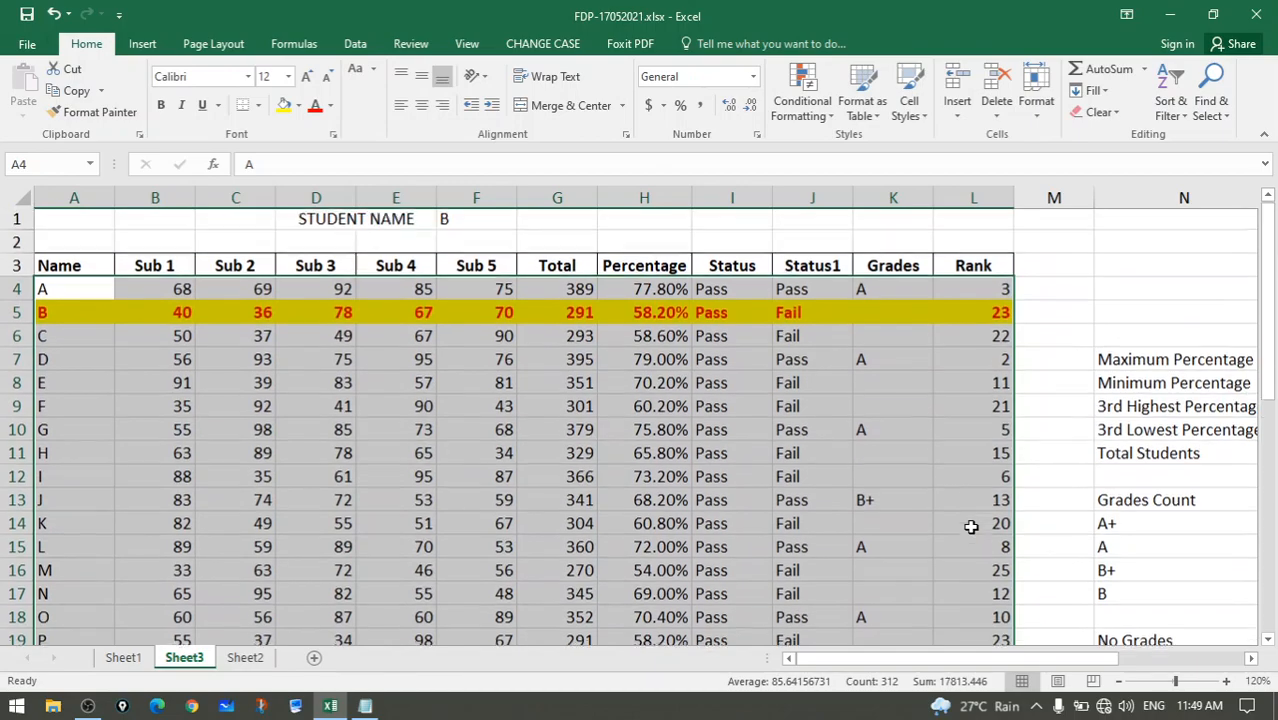
{"action": "left_click", "coordinate": [825, 118]}
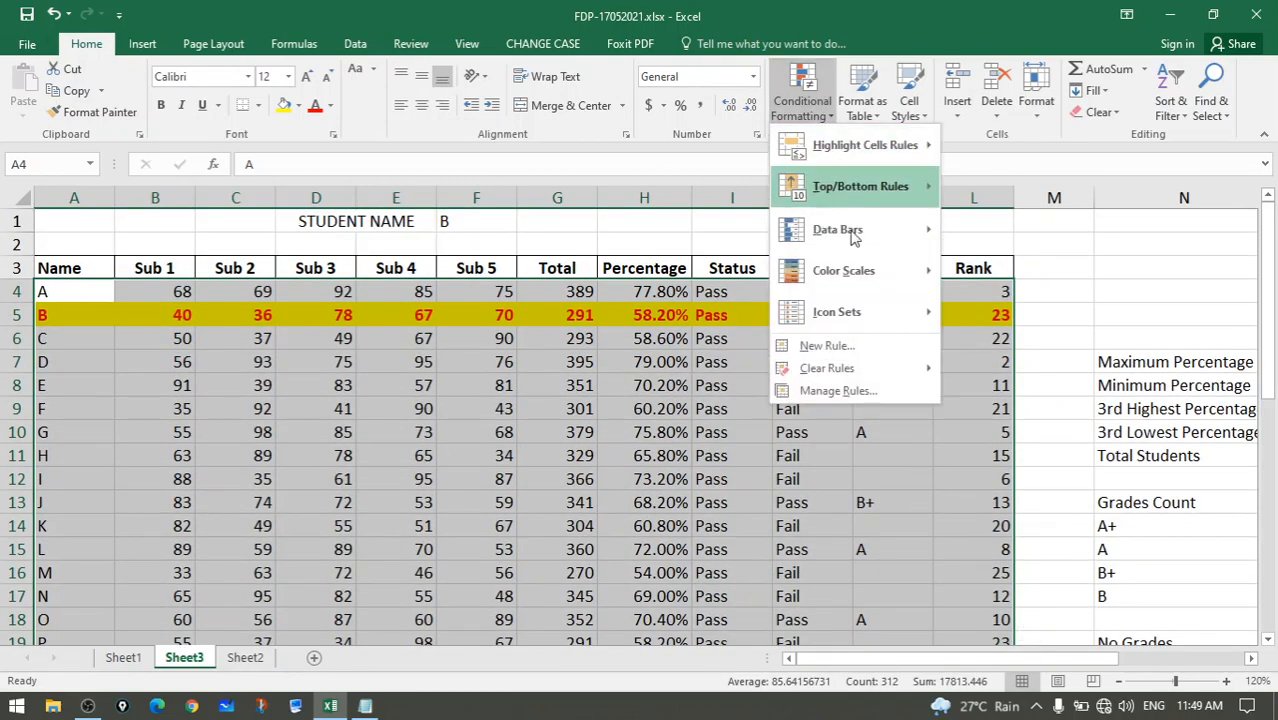
{"action": "left_click", "coordinate": [863, 350]}
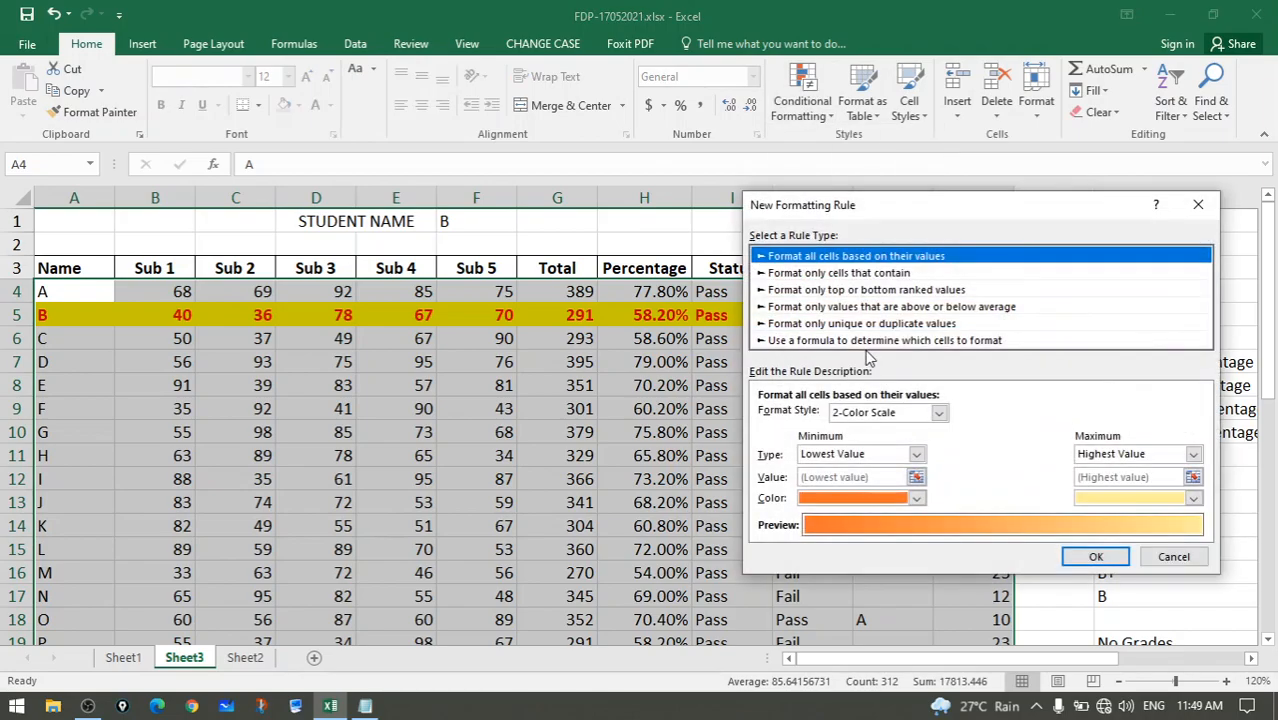
{"action": "left_click", "coordinate": [806, 341]}
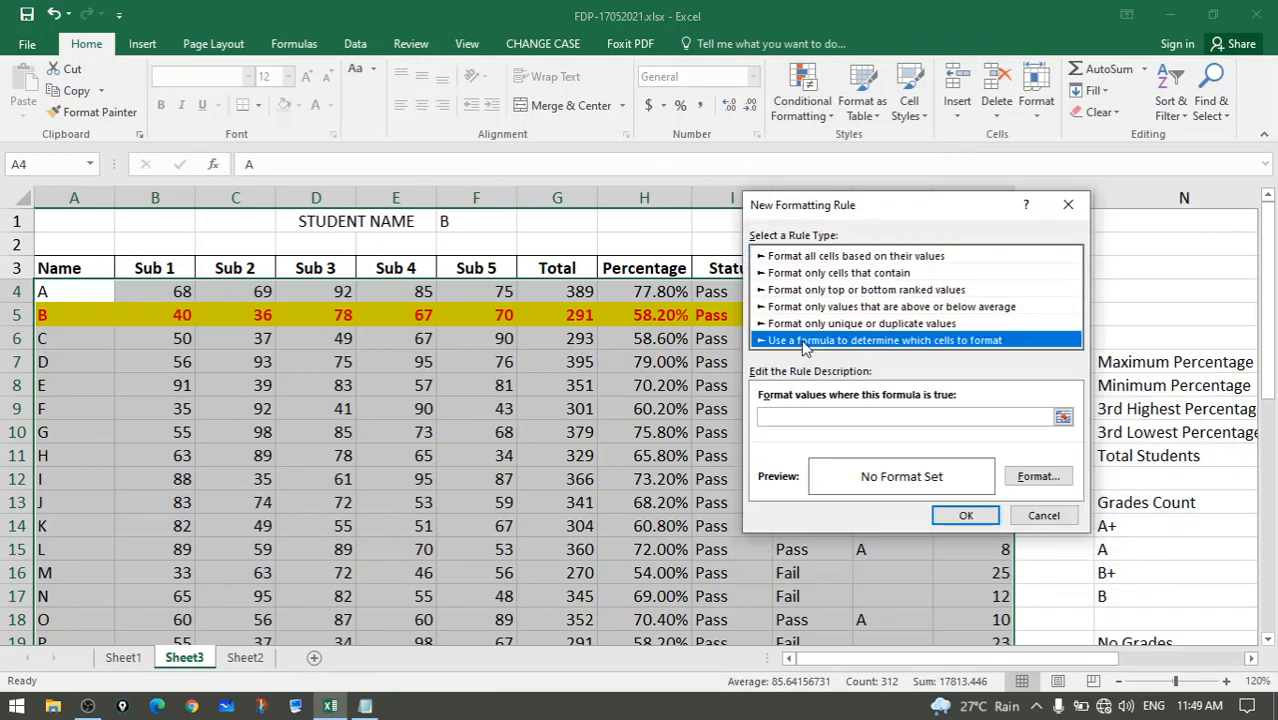
Enter =$F$1=$A4 as the formula of this second rule, comparing the chosen student with the Name column
{"action": "left_click", "coordinate": [830, 416]}
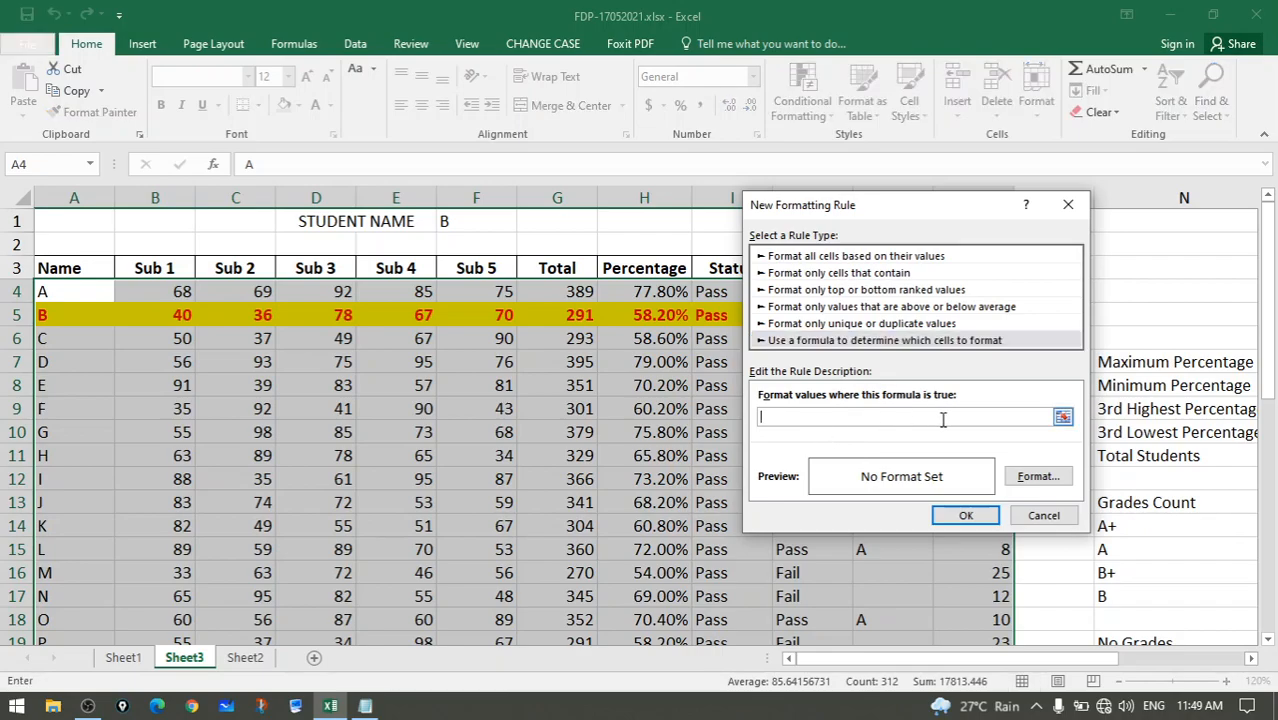
{"action": "left_click", "coordinate": [1062, 417]}
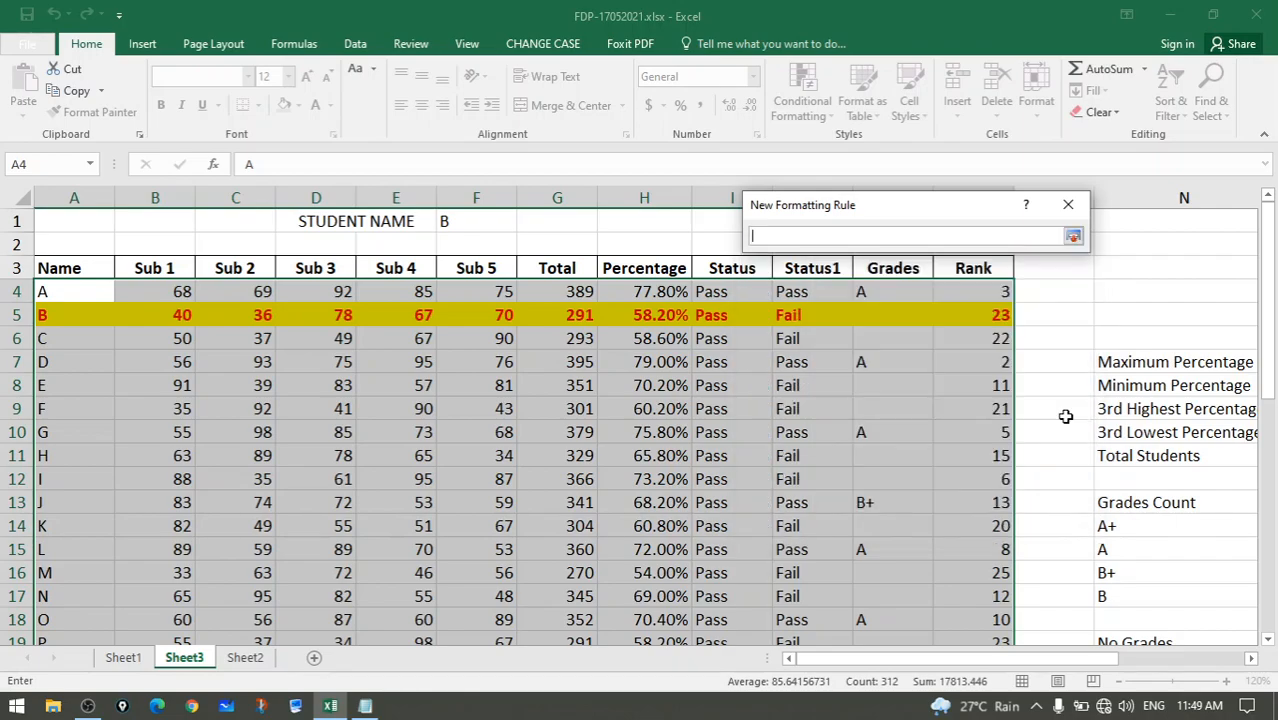
{"action": "left_click", "coordinate": [457, 225]}
{"action": "type", "text": "="}
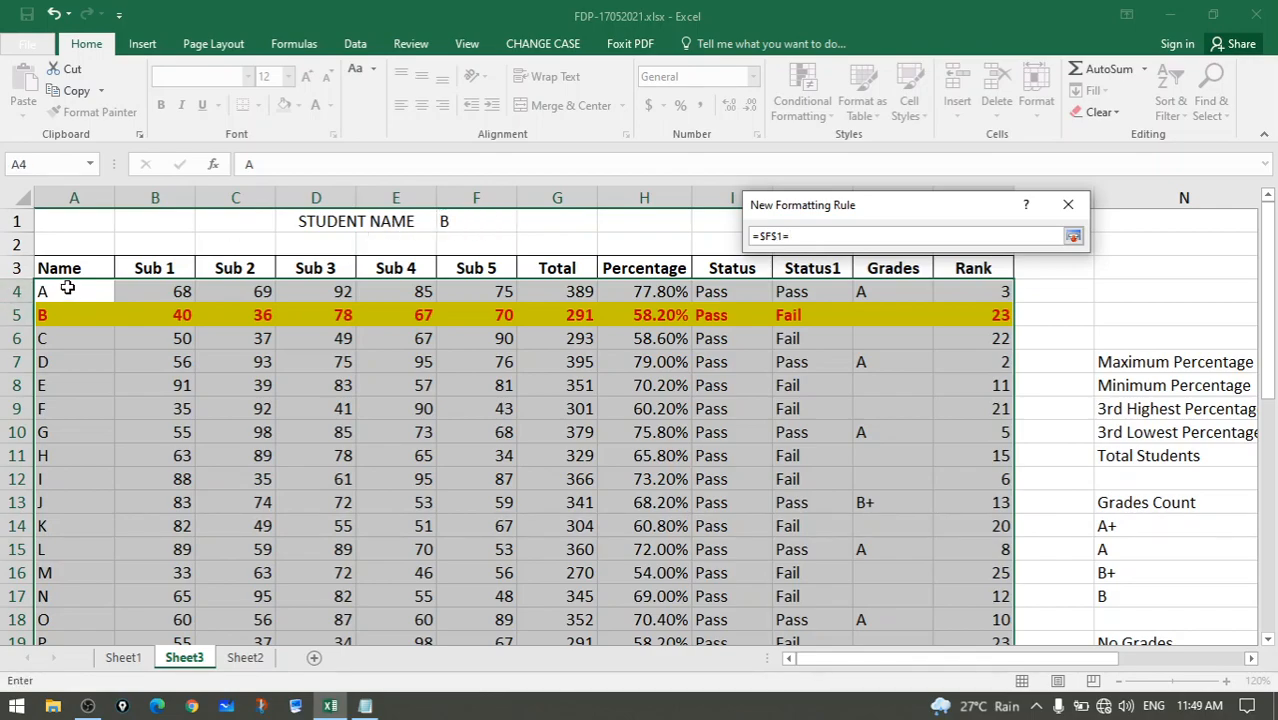
{"action": "left_click", "coordinate": [67, 288]}
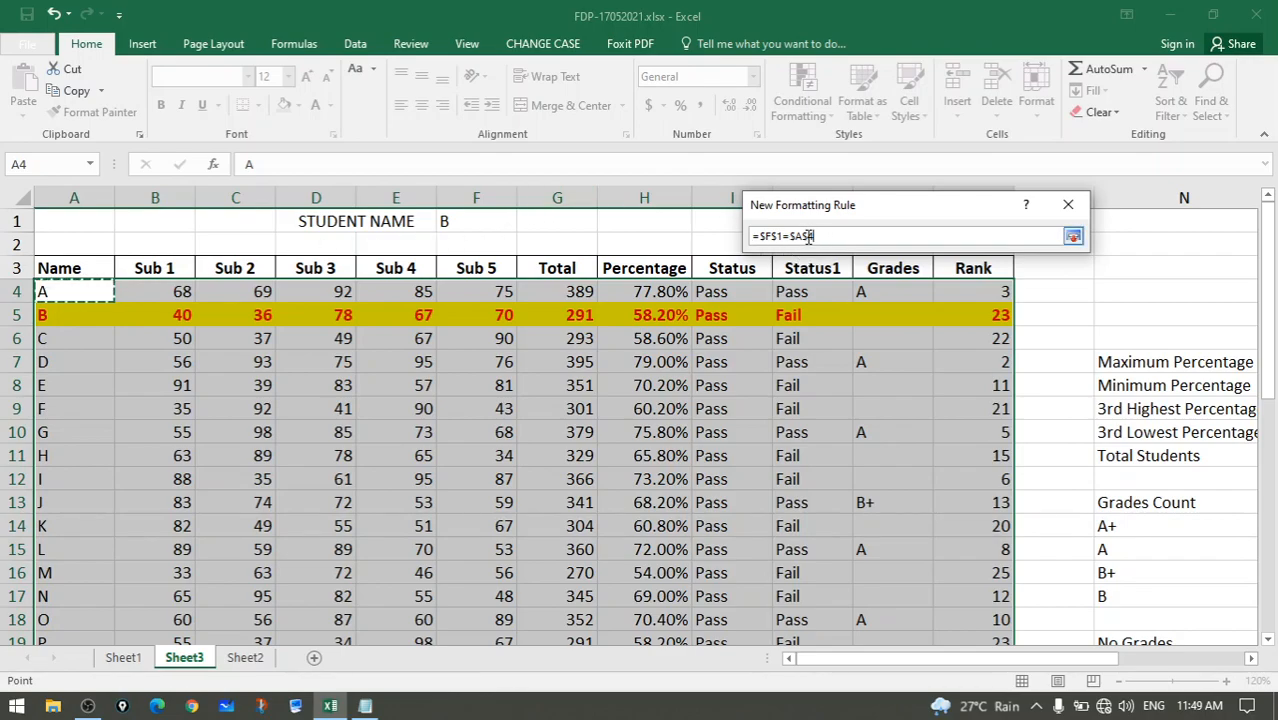
{"action": "key", "text": "BackSpace"}
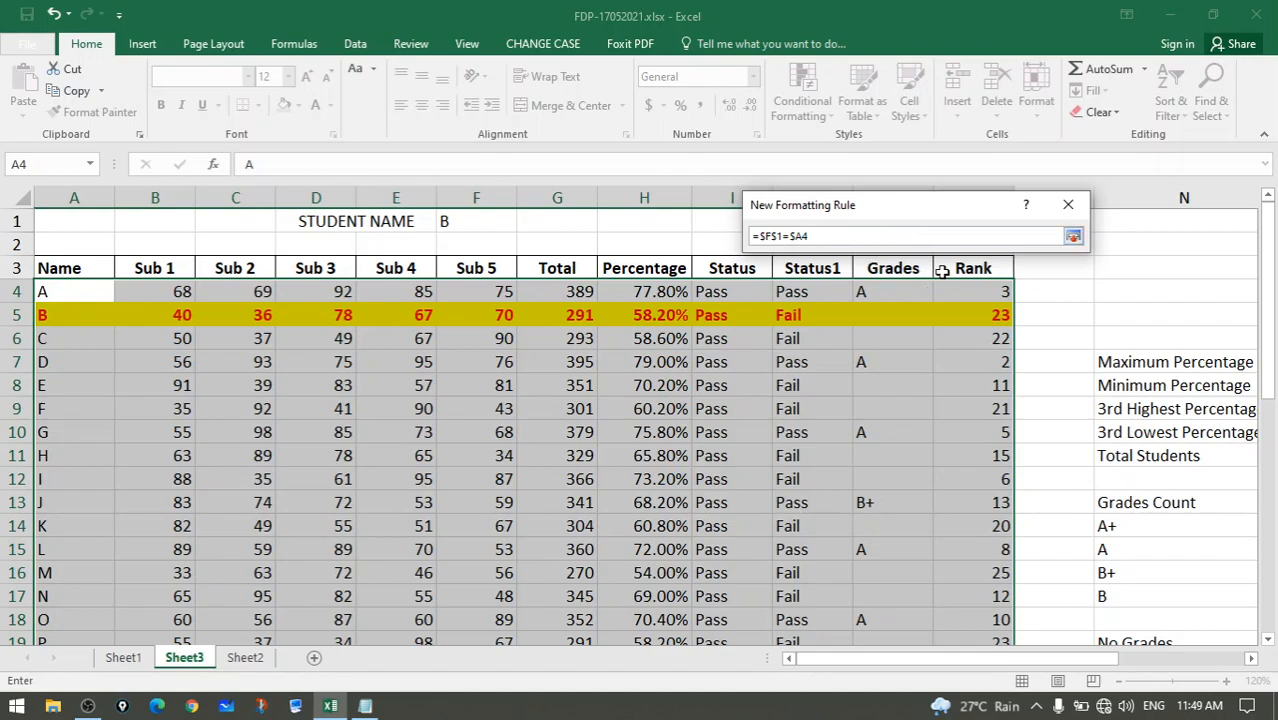
Check the format options for the second formula rule and discard the rule without applying it
{"action": "key", "text": "Return"}
{"action": "left_click", "coordinate": [1038, 476]}
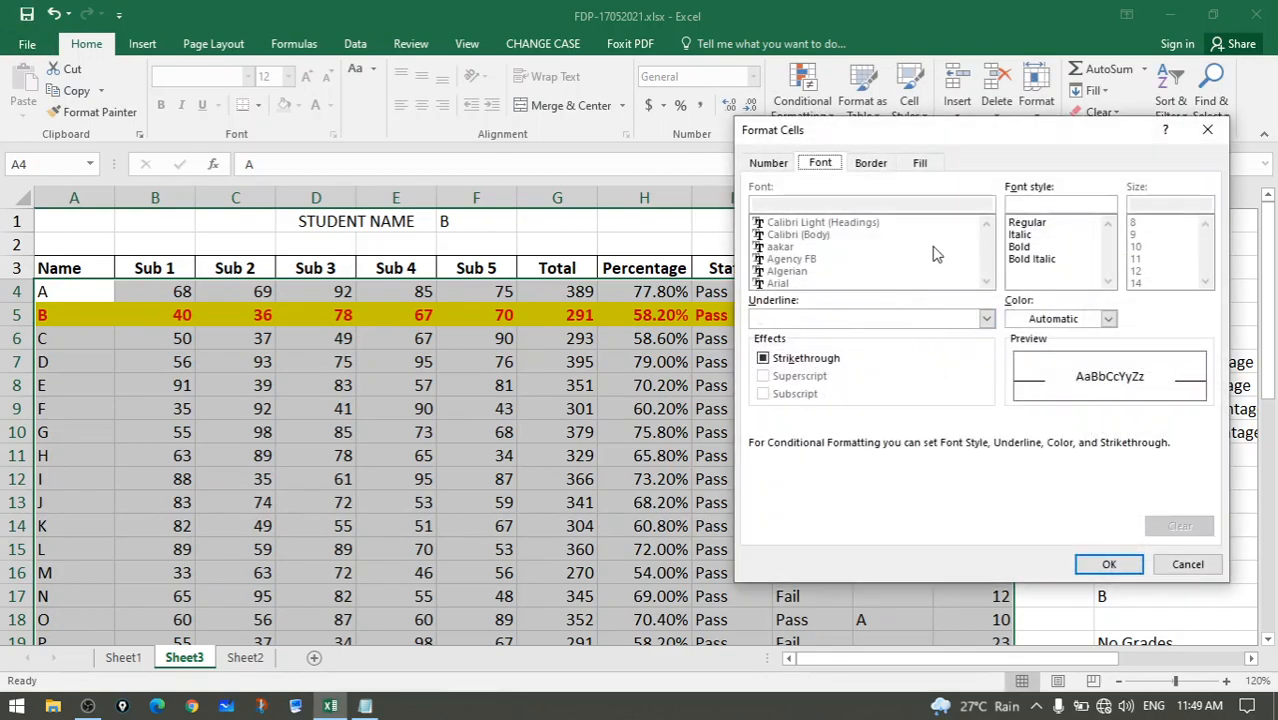
{"action": "left_click", "coordinate": [1172, 560]}
{"action": "left_click", "coordinate": [1043, 516]}
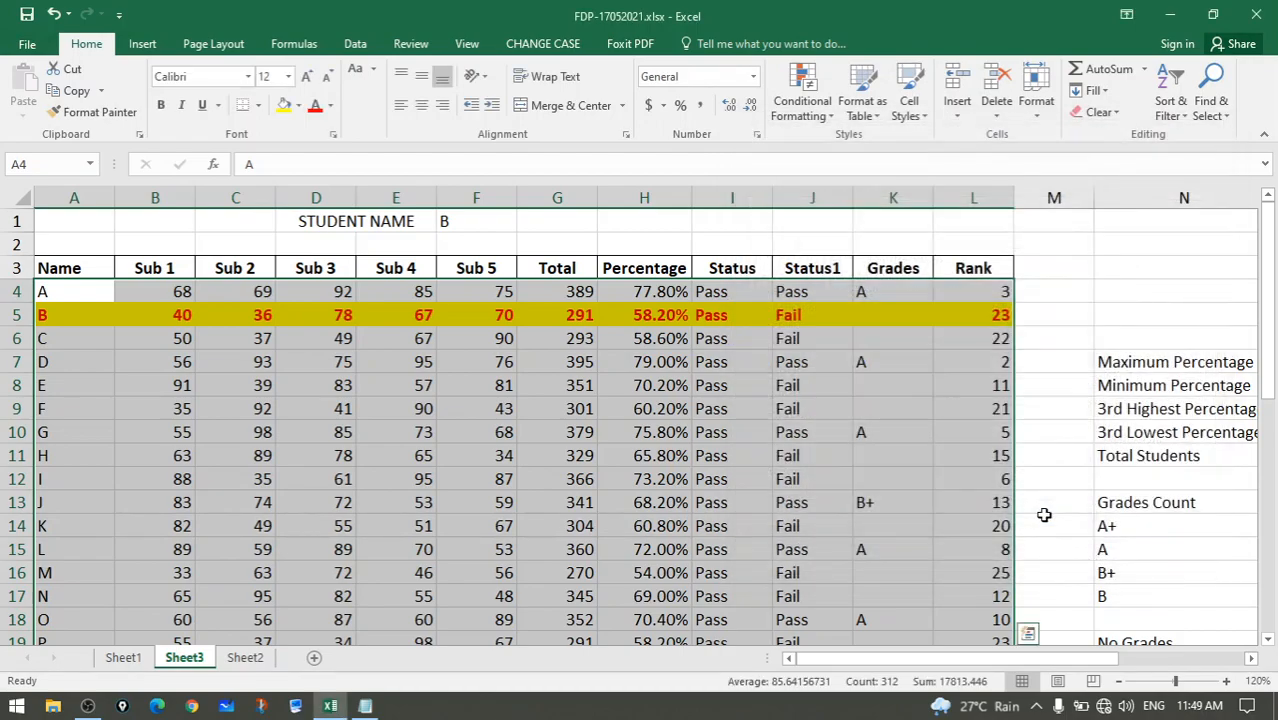
{"action": "left_click", "coordinate": [583, 408]}
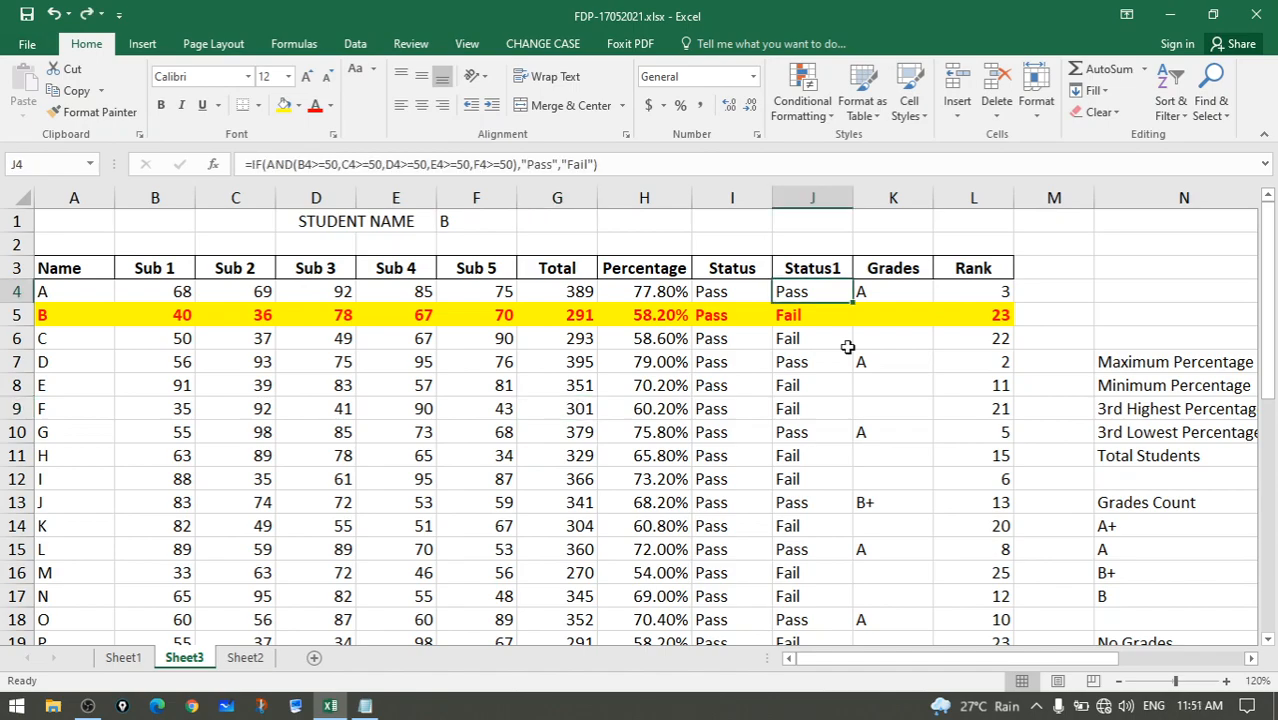
{"action": "scroll", "coordinate": [880, 380], "scroll_direction": "down", "scroll_amount": 6}
{"action": "scroll", "coordinate": [897, 410], "scroll_direction": "up", "scroll_amount": 4}
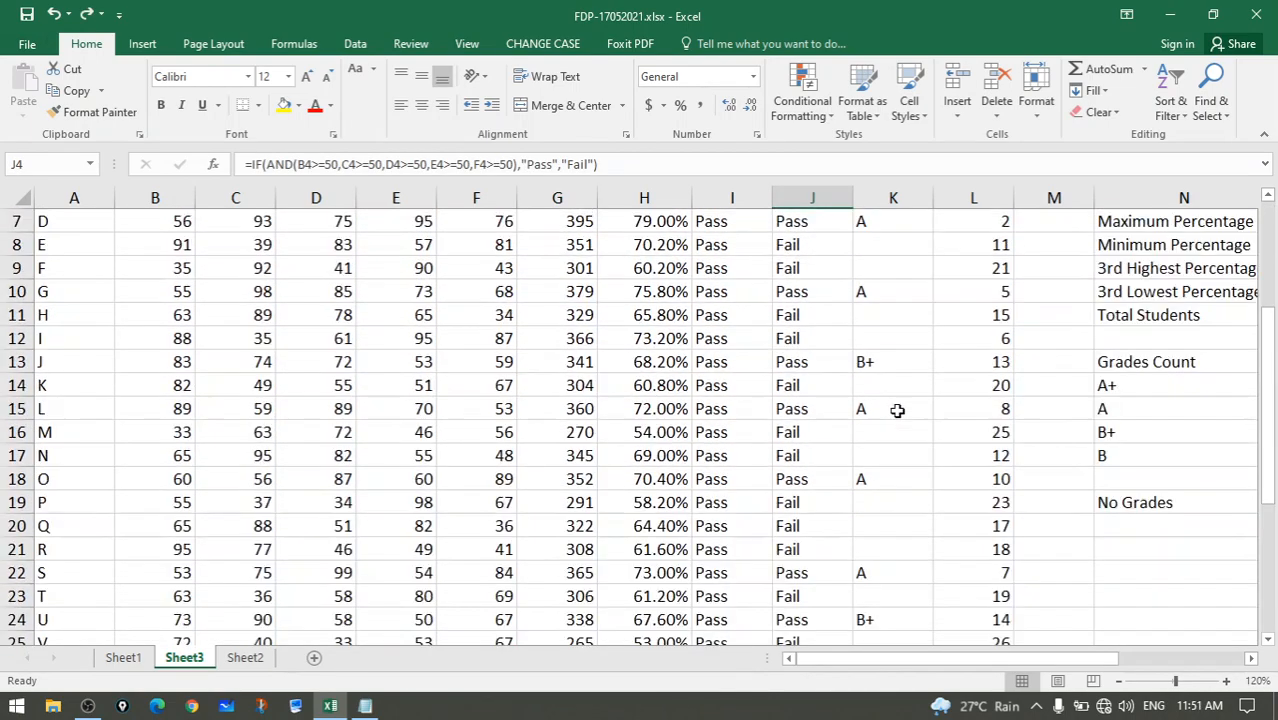
{"action": "scroll", "coordinate": [897, 410], "scroll_direction": "up", "scroll_amount": 2}
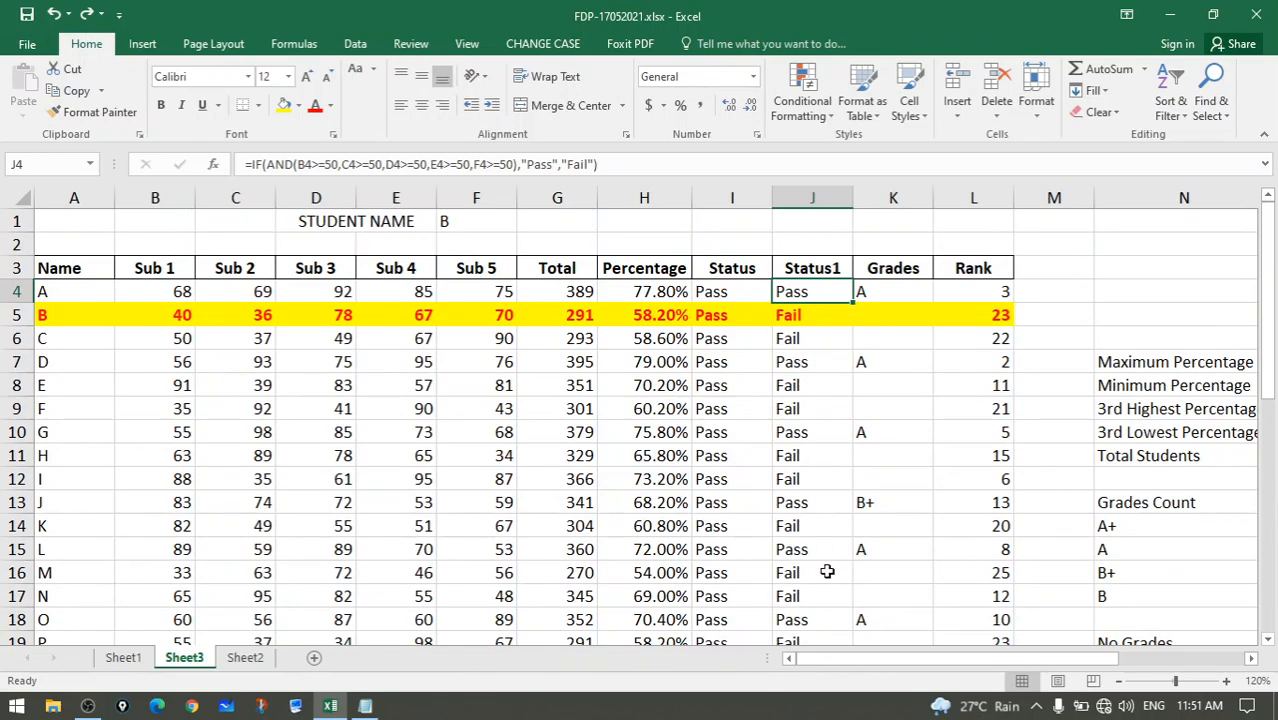
{"action": "scroll", "coordinate": [827, 570], "scroll_direction": "down", "scroll_amount": 3}
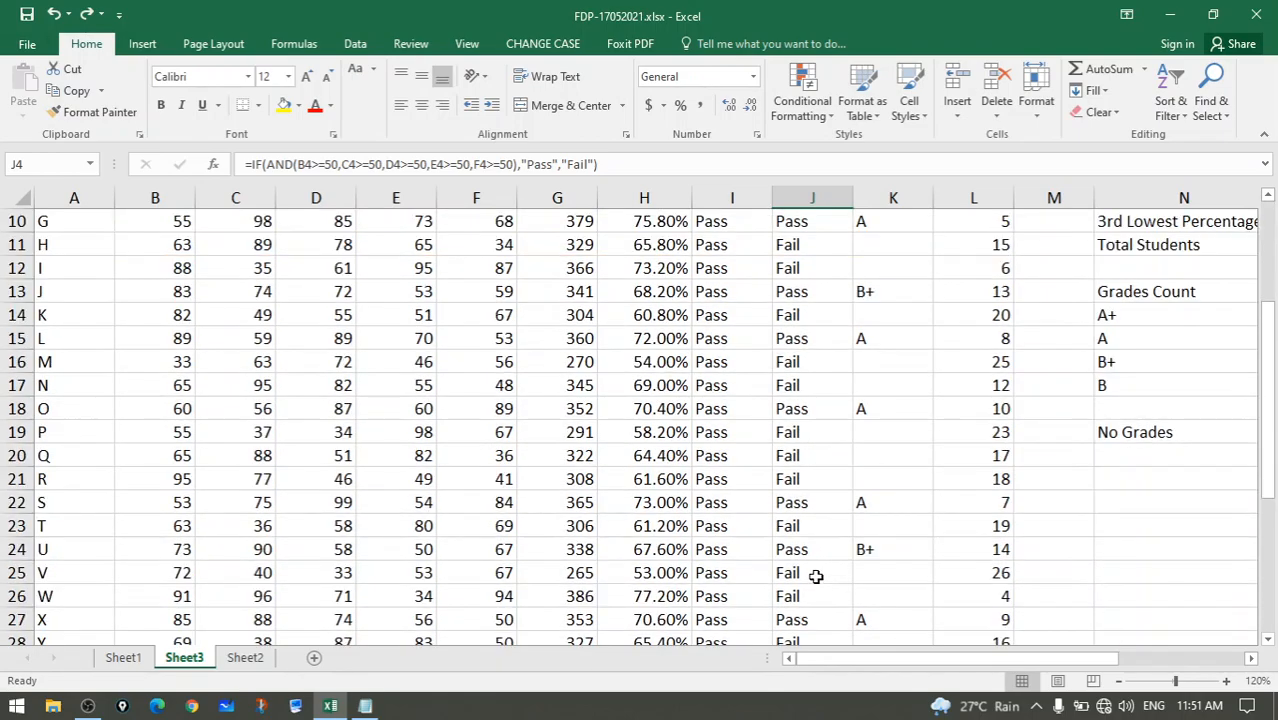
{"action": "scroll", "coordinate": [822, 577], "scroll_direction": "down", "scroll_amount": 2}
{"action": "scroll", "coordinate": [790, 530], "scroll_direction": "up", "scroll_amount": 5}
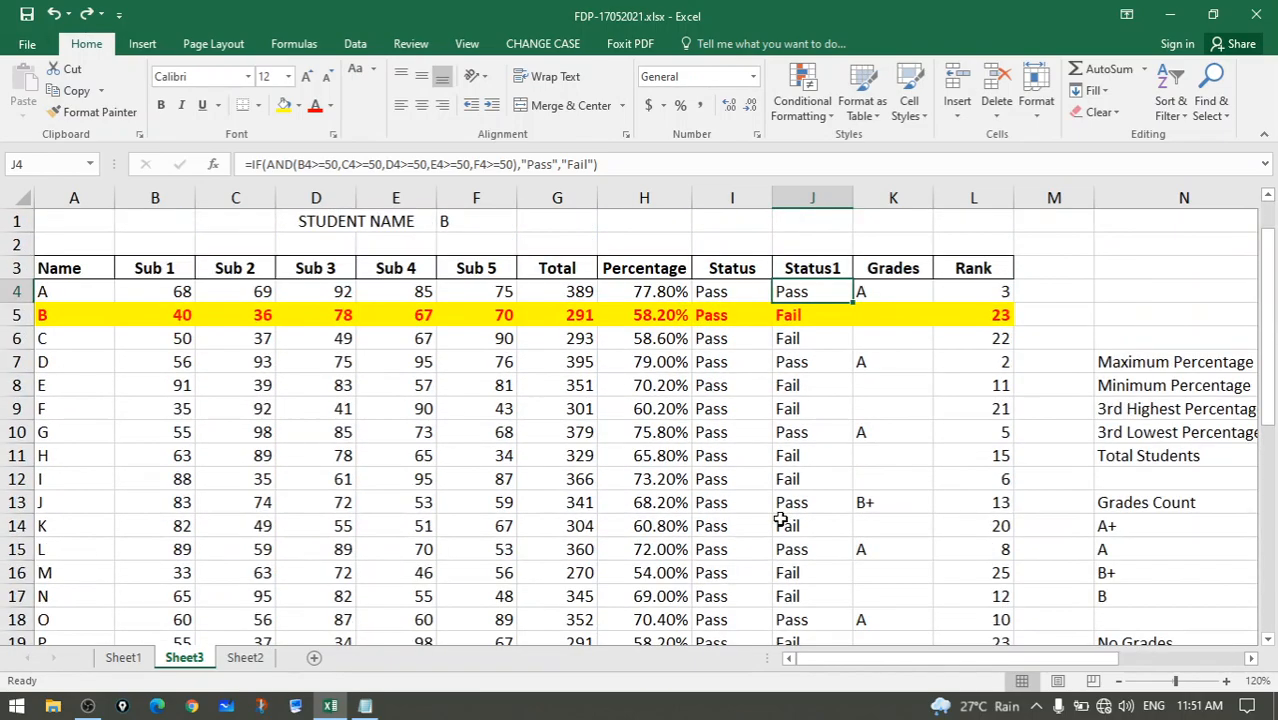
{"action": "left_click", "coordinate": [828, 402]}
Add an Equal To highlight rule to the Status1 cells J4:J29 that formats Pass with Green Fill with Dark Green Text
{"action": "left_click", "coordinate": [800, 290]}
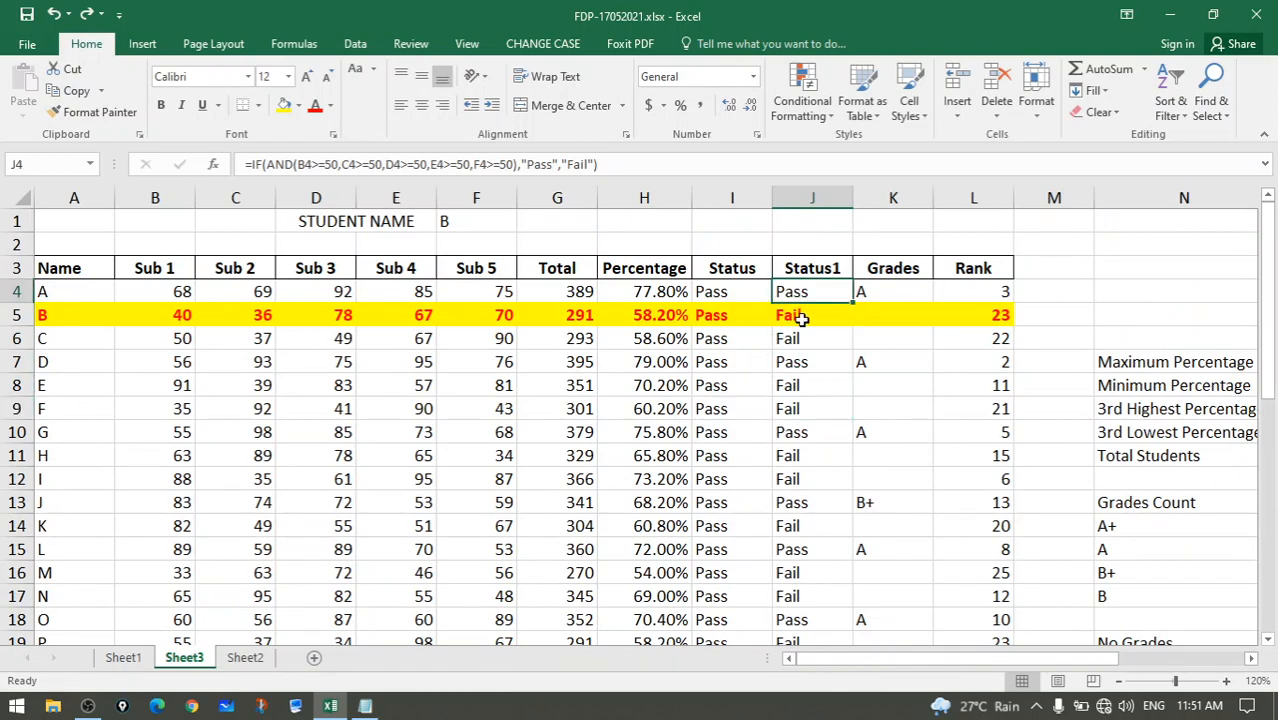
{"action": "scroll", "coordinate": [814, 338], "scroll_direction": "down", "scroll_amount": 4}
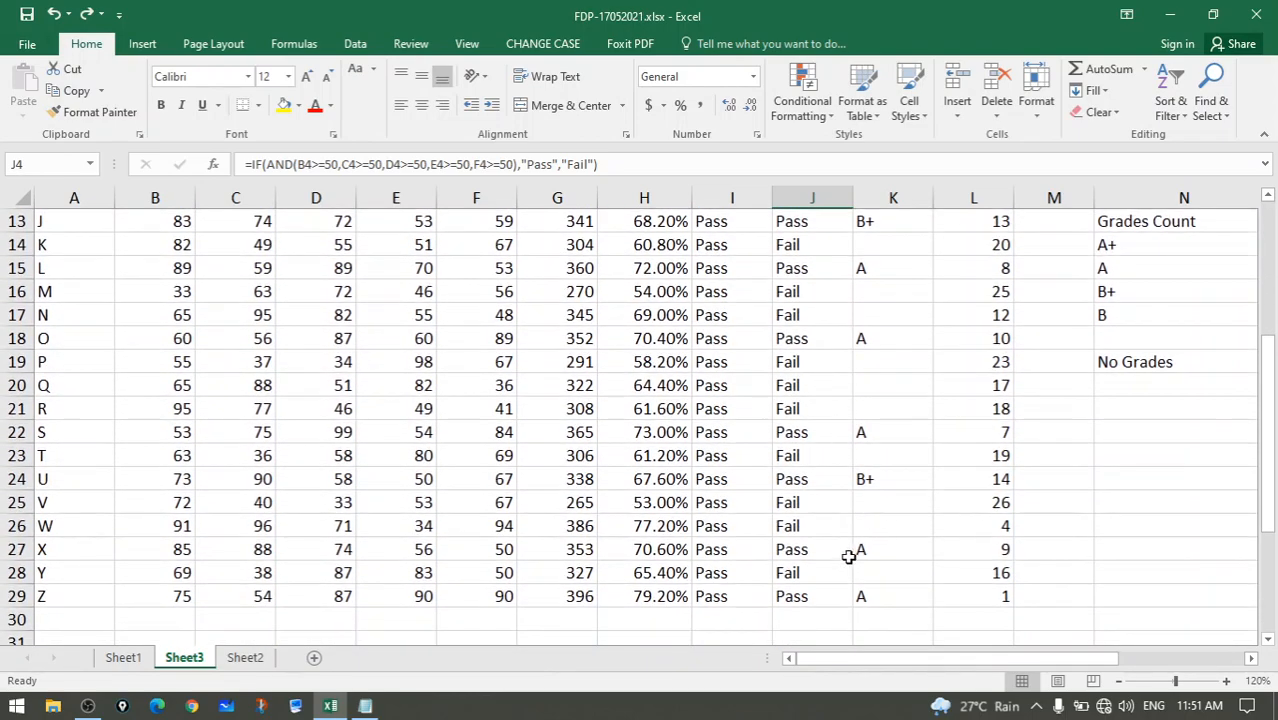
{"action": "left_click", "coordinate": [819, 596], "text": "shift"}
{"action": "scroll", "coordinate": [819, 590], "scroll_direction": "up", "scroll_amount": 4}
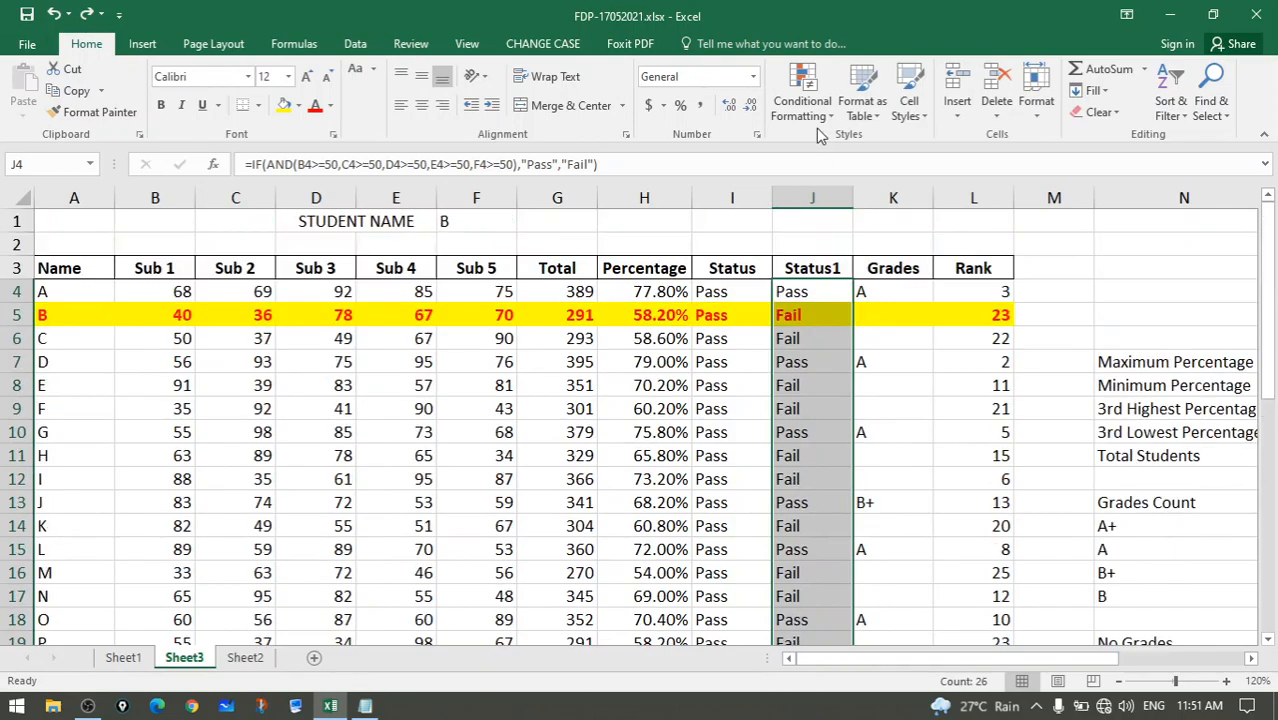
{"action": "left_click", "coordinate": [816, 122]}
{"action": "mouse_move", "coordinate": [826, 161]}
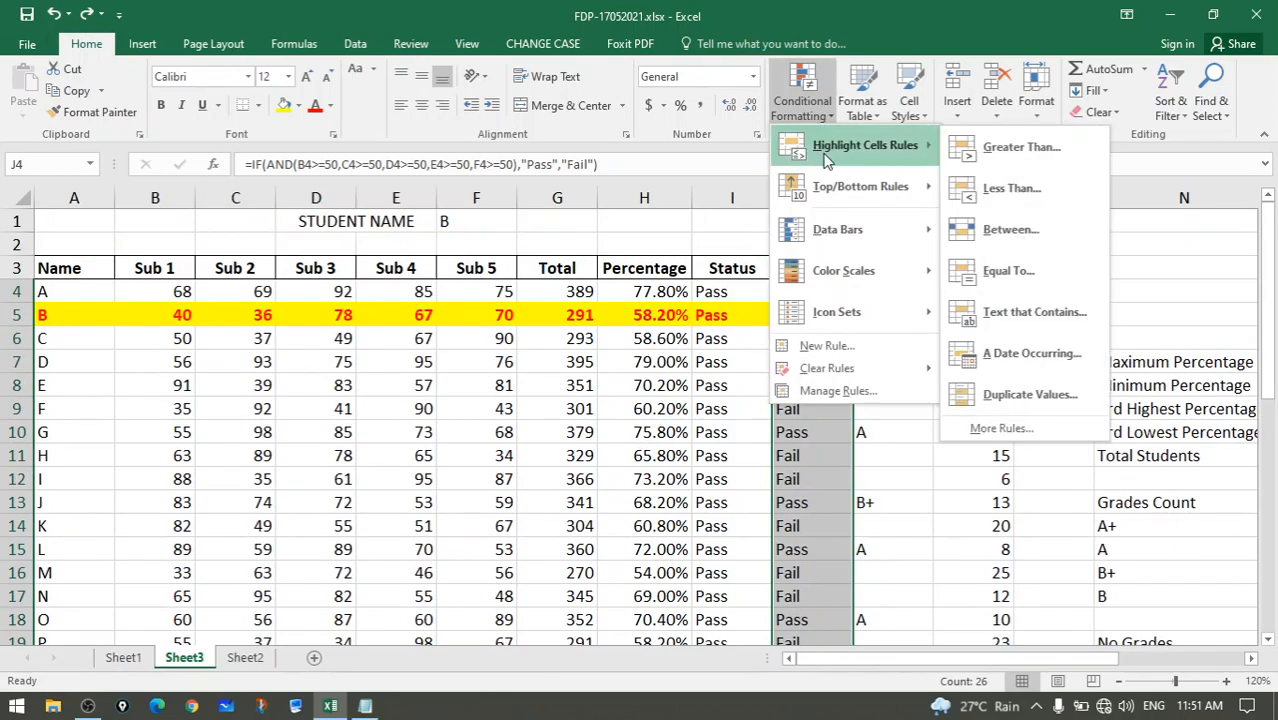
{"action": "left_click", "coordinate": [1008, 270]}
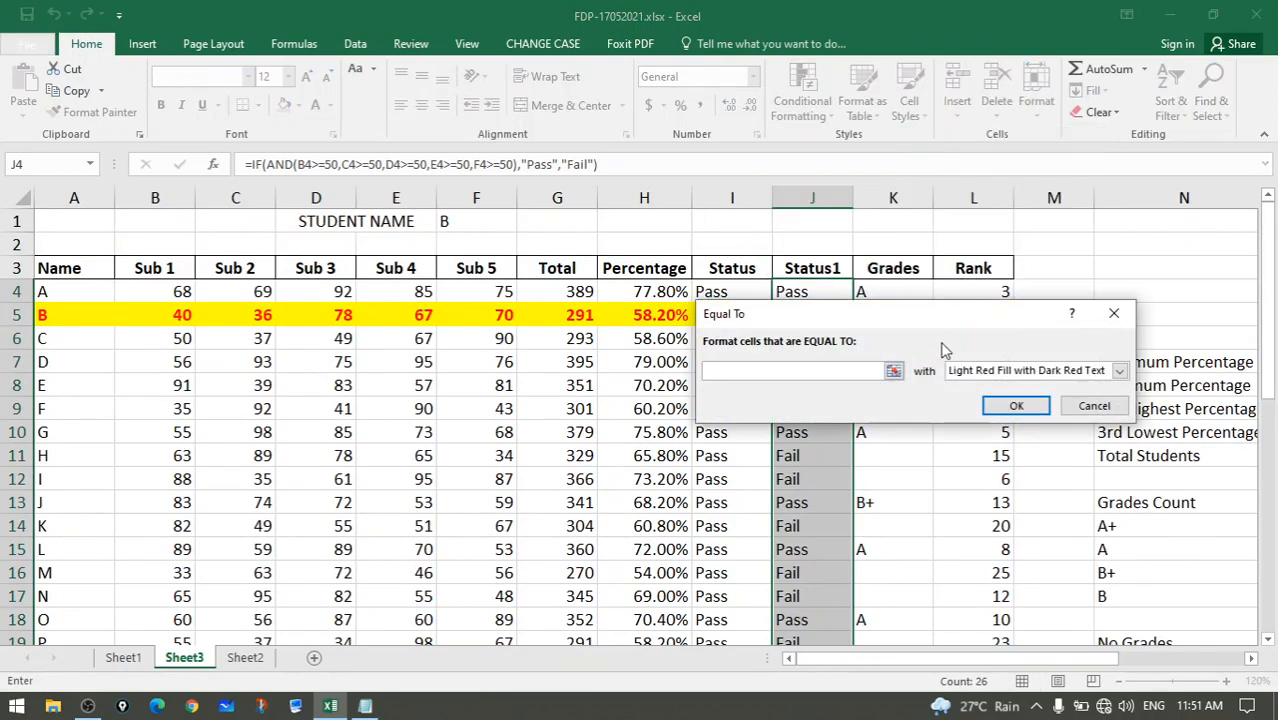
{"action": "type", "text": "Pass"}
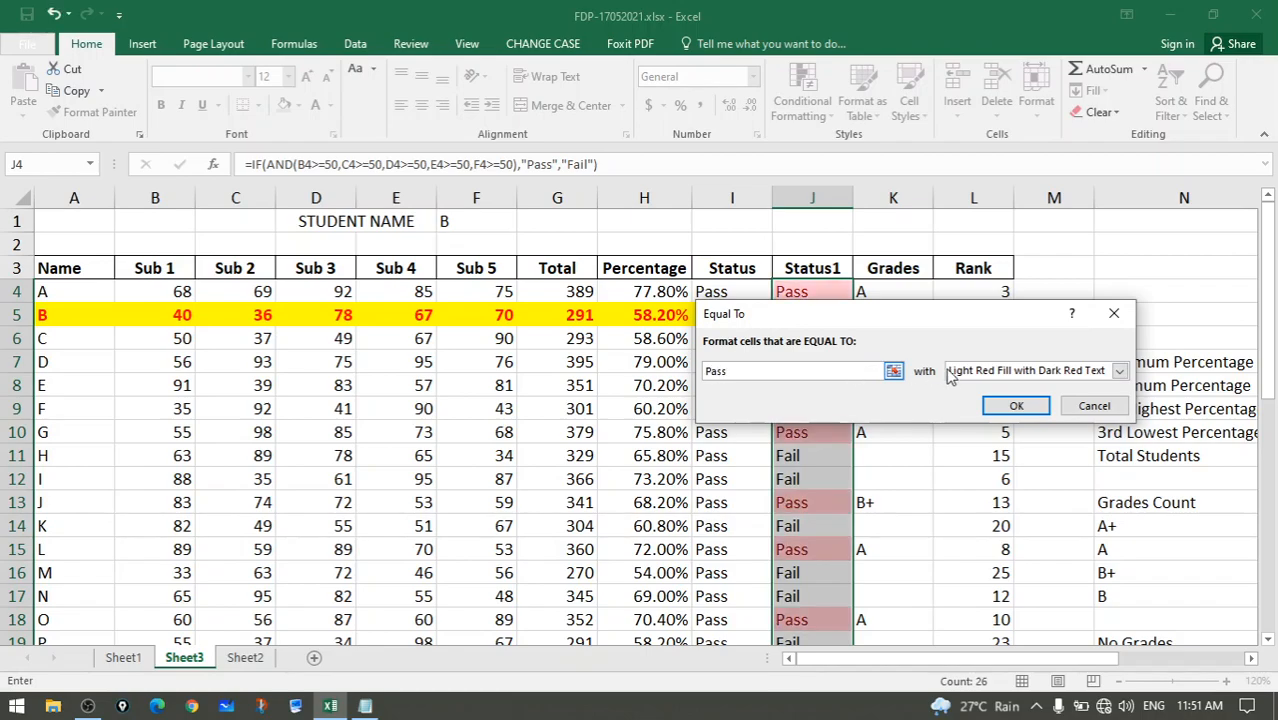
{"action": "left_click", "coordinate": [1119, 371]}
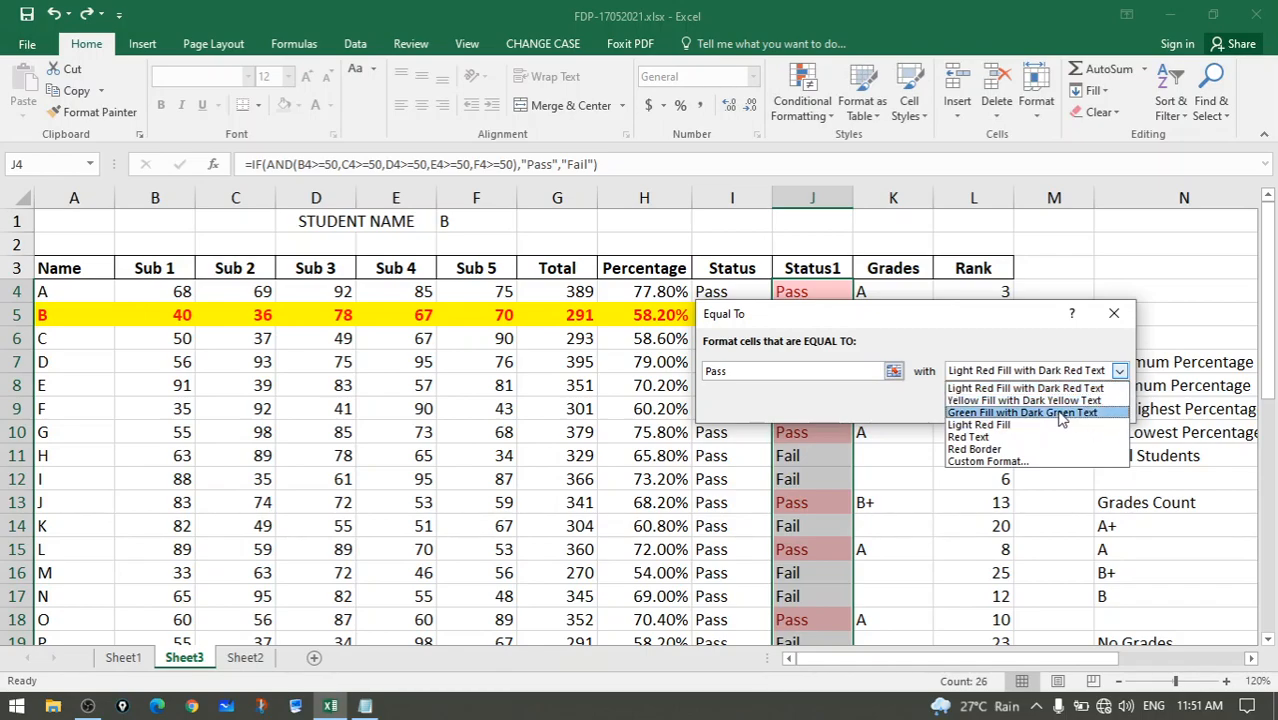
{"action": "left_click", "coordinate": [1022, 412]}
{"action": "left_click", "coordinate": [1015, 403]}
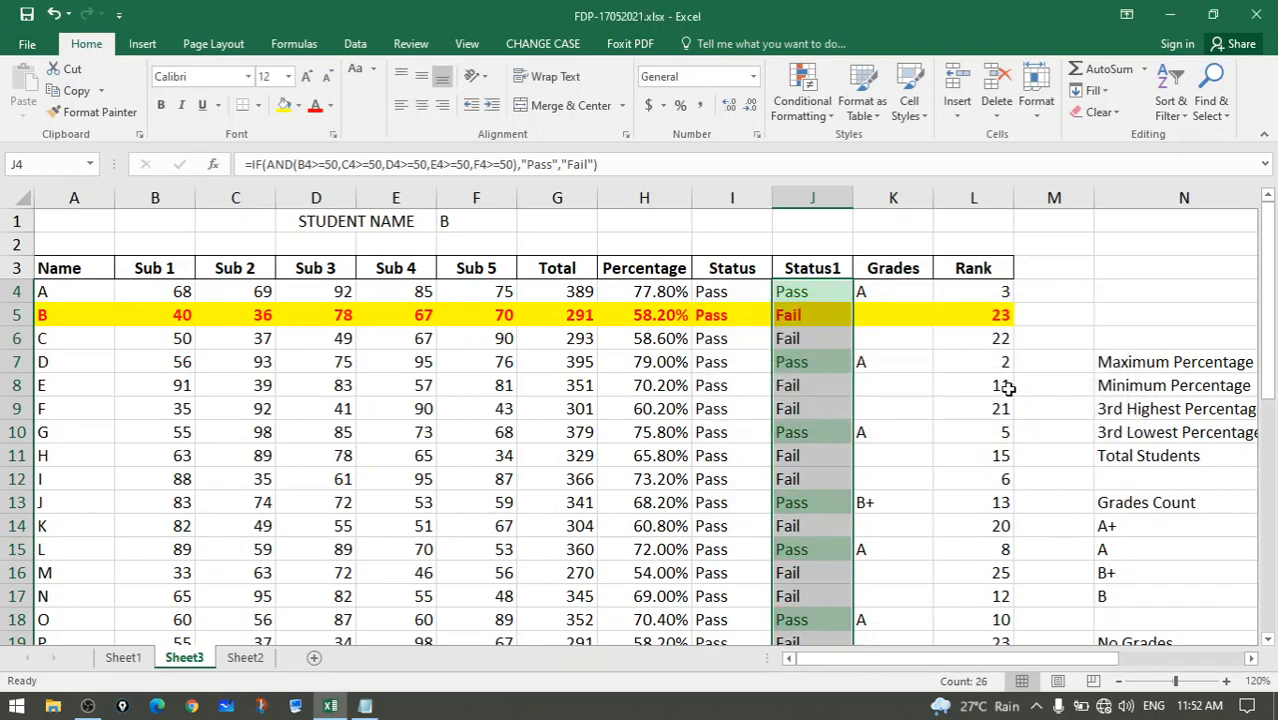
{"action": "left_click", "coordinate": [900, 398]}
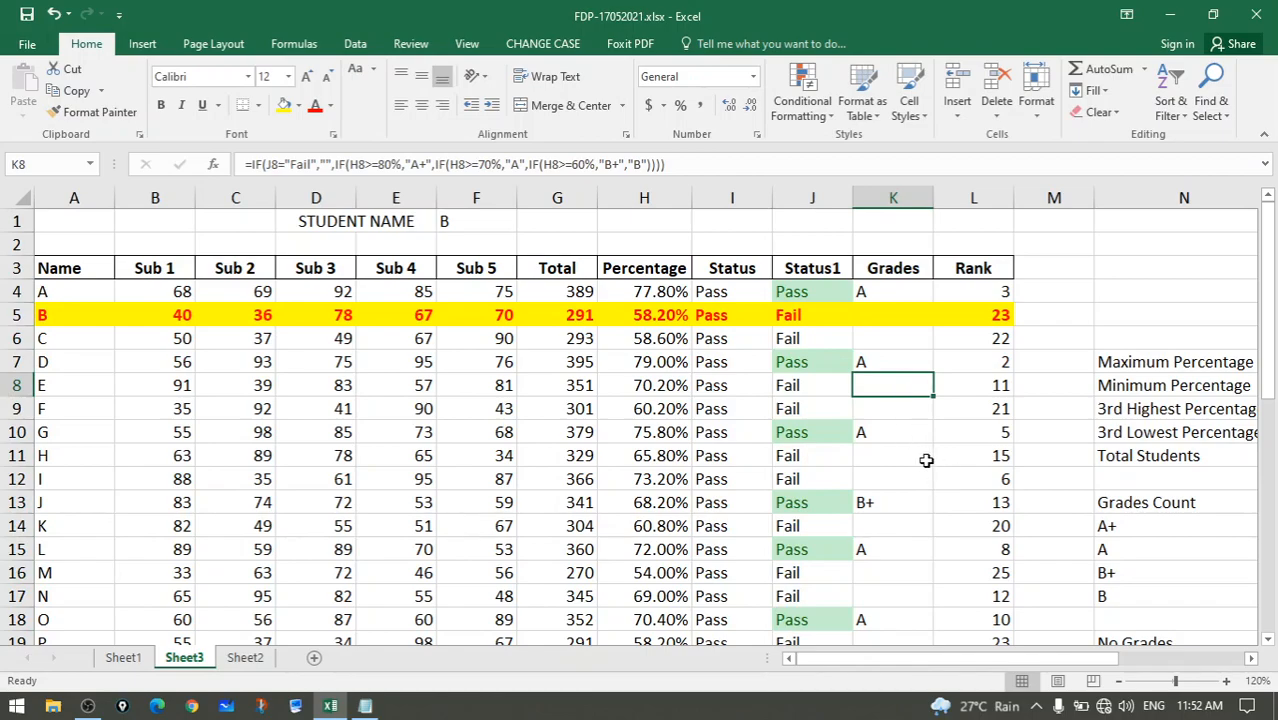
Review the Pass highlighting in the Status1 column down to the last student row
{"action": "left_click_drag", "start_coordinate": [1269, 352], "coordinate": [1270, 455]}
{"action": "left_click_drag", "start_coordinate": [930, 667], "coordinate": [928, 668]}
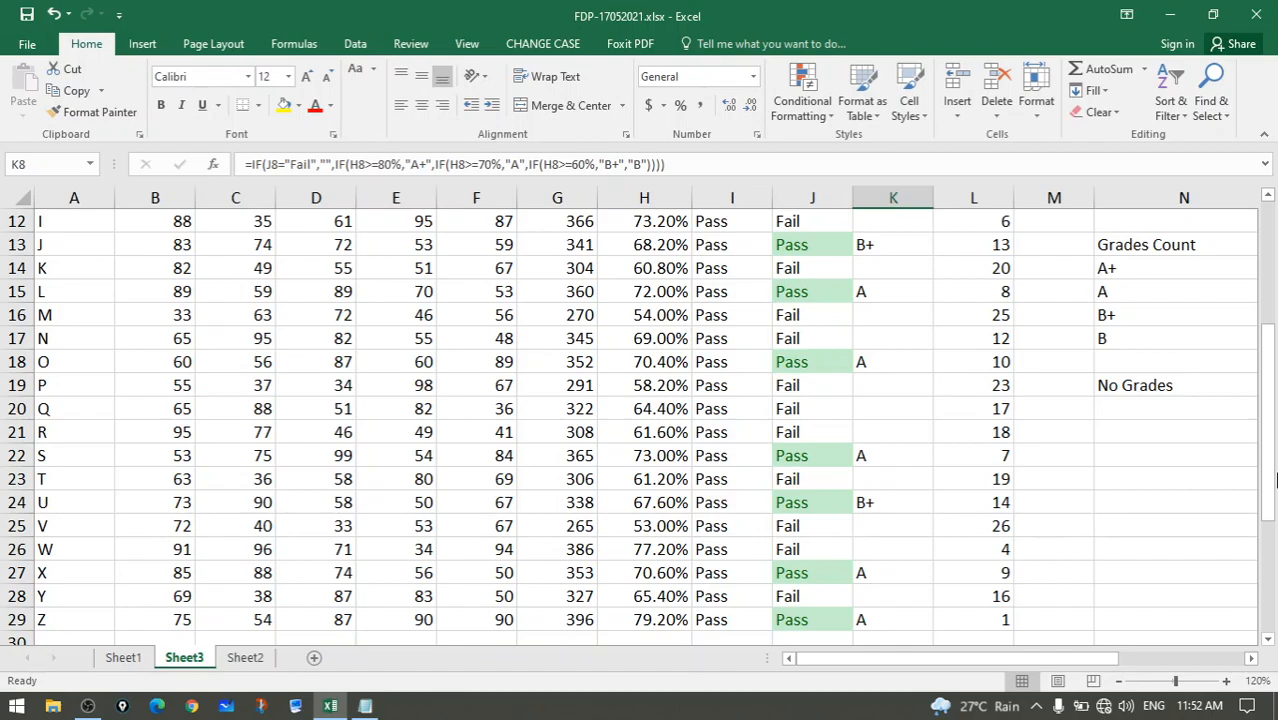
{"action": "left_click_drag", "start_coordinate": [1266, 470], "coordinate": [1262, 292]}
{"action": "left_click_drag", "start_coordinate": [998, 662], "coordinate": [943, 662]}
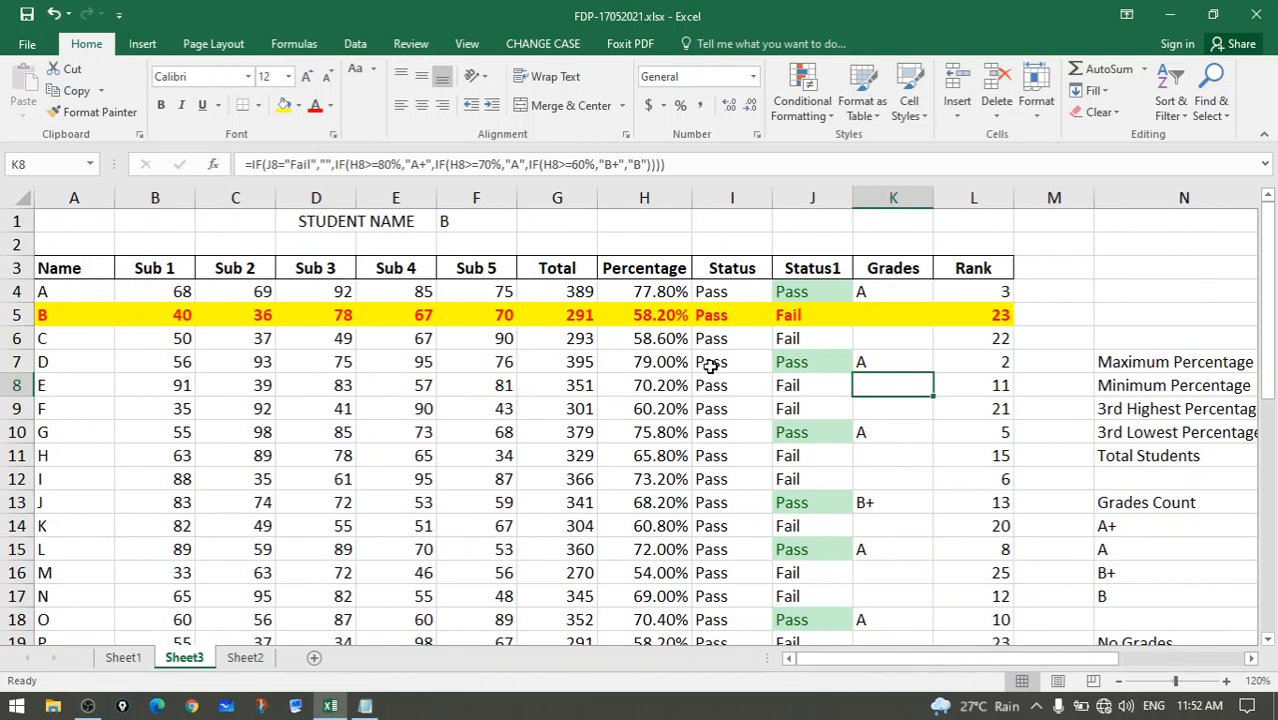
{"action": "scroll", "coordinate": [707, 367], "scroll_direction": "down", "scroll_amount": 4}
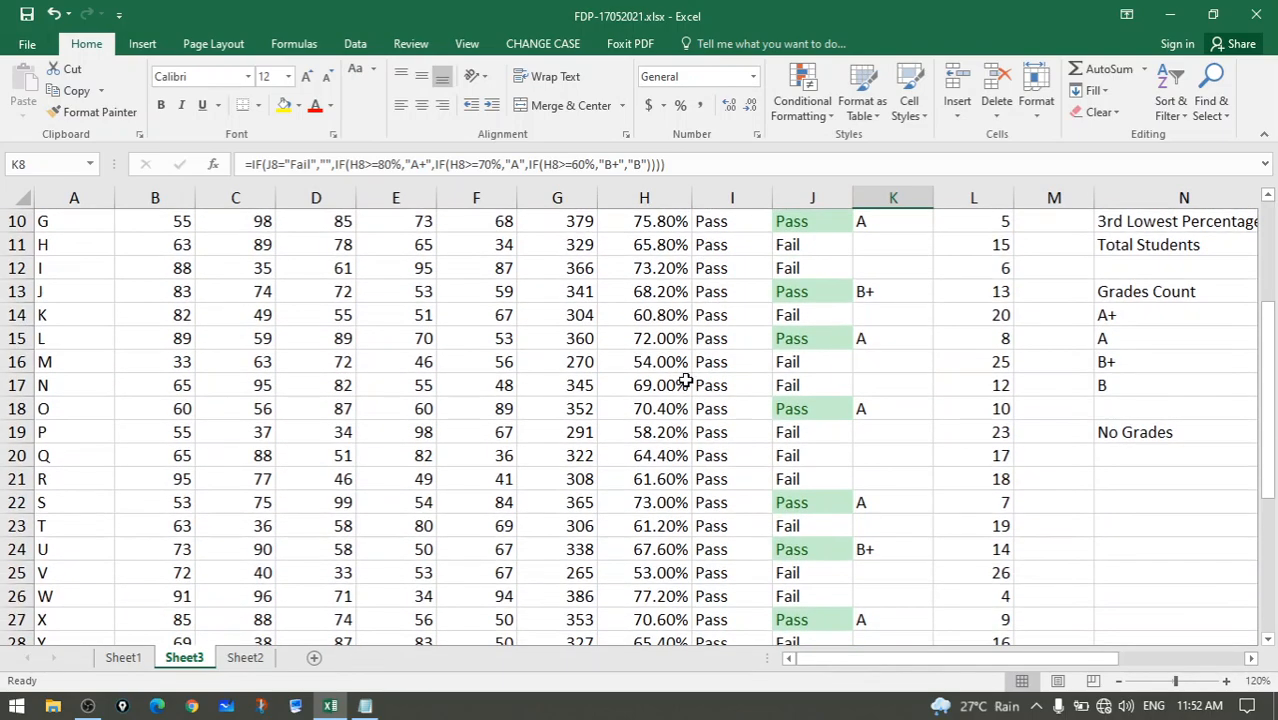
{"action": "scroll", "coordinate": [532, 440], "scroll_direction": "down", "scroll_amount": 2}
{"action": "scroll", "coordinate": [493, 440], "scroll_direction": "up", "scroll_amount": 5}
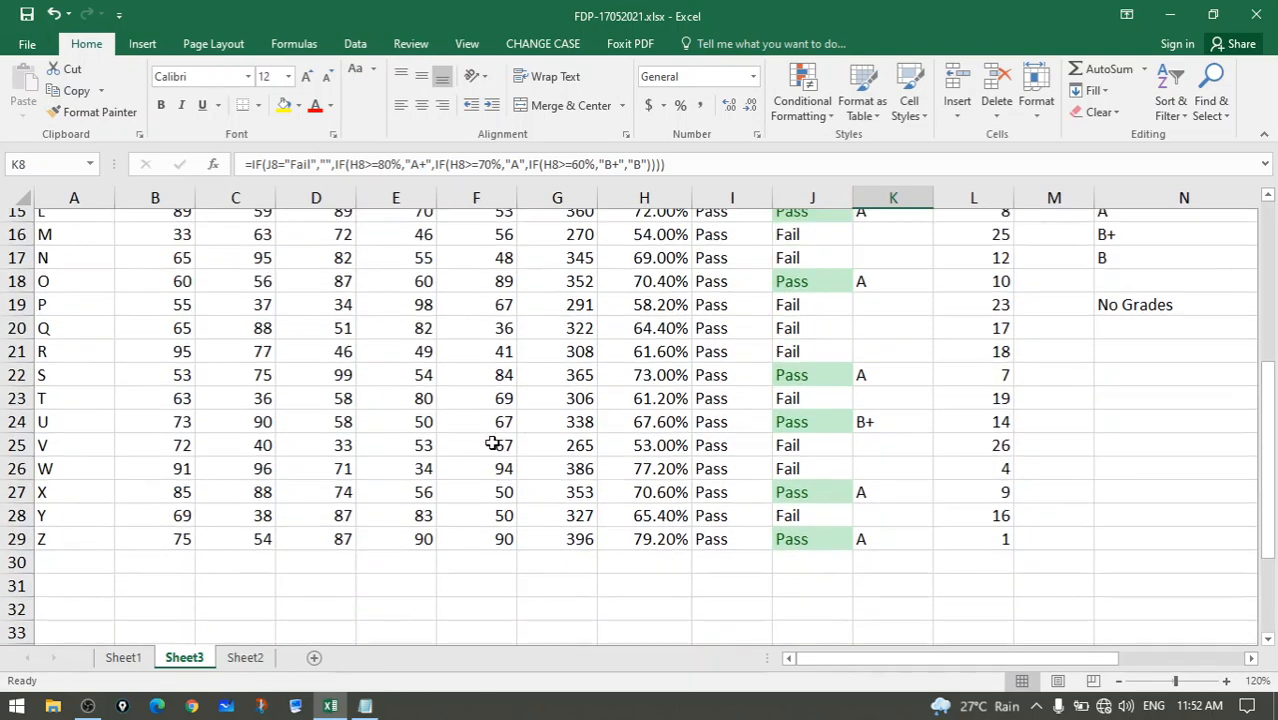